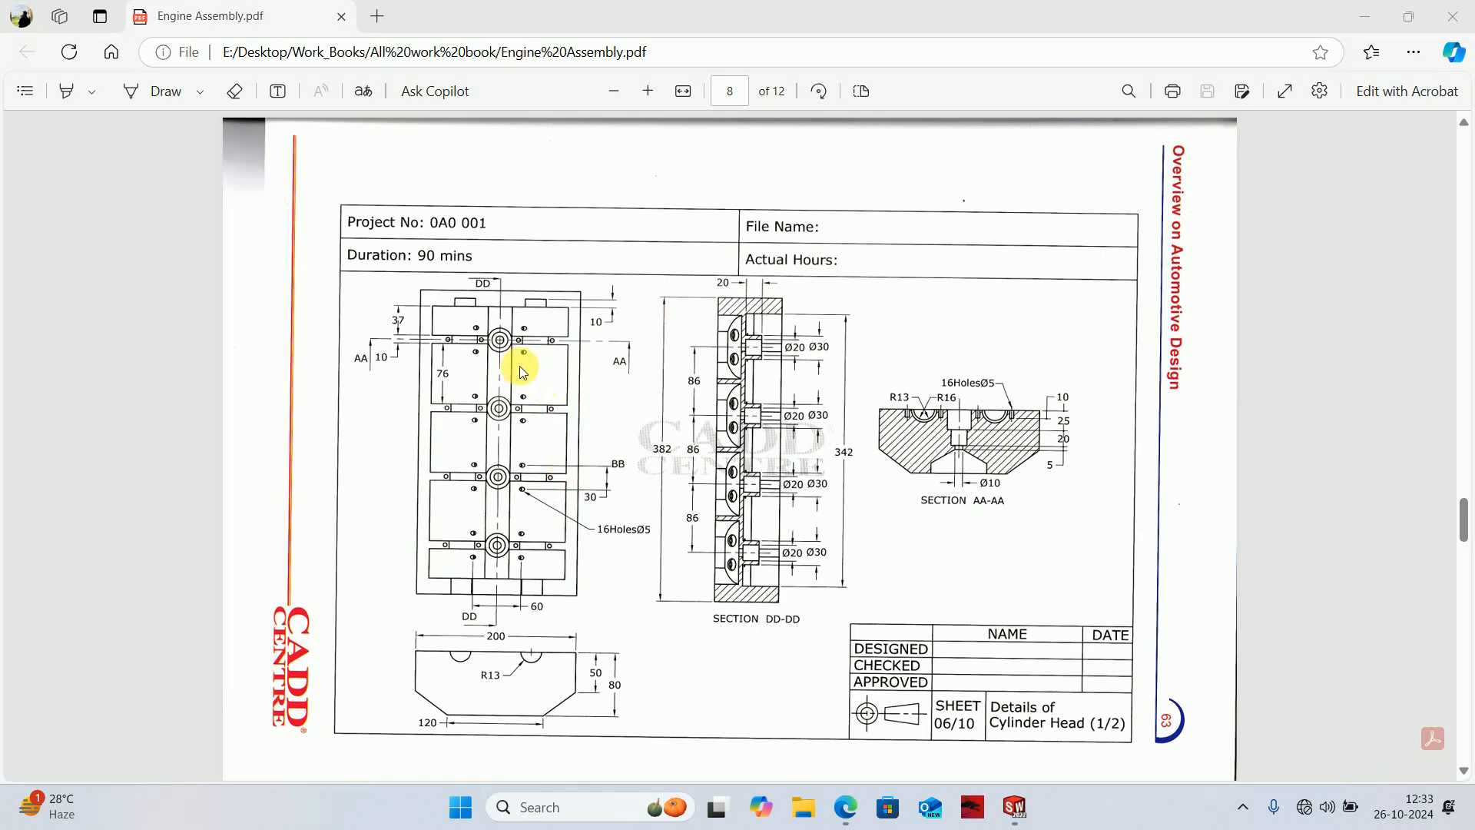
- Examine the two cylinder head drawing sheets on PDF pages 8 and 9, rotating the pages to read their views and dimensions
{"action": "scroll", "coordinate": [522, 372], "scroll_direction": "down", "scroll_amount": 10}
{"action": "right_click", "coordinate": [955, 496]}
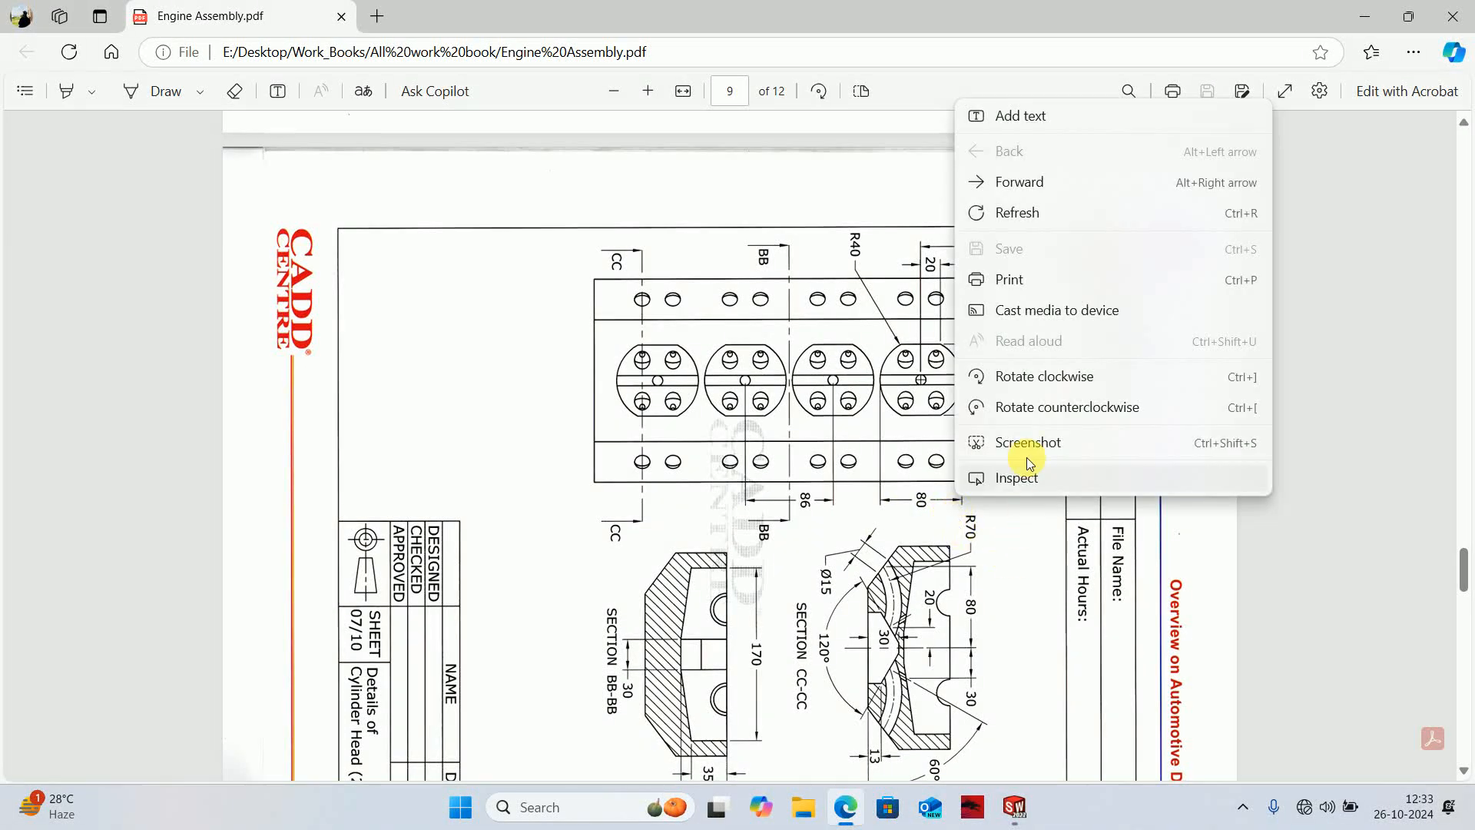
{"action": "left_click", "coordinate": [1022, 408]}
{"action": "scroll", "coordinate": [799, 401], "scroll_direction": "down", "scroll_amount": 4}
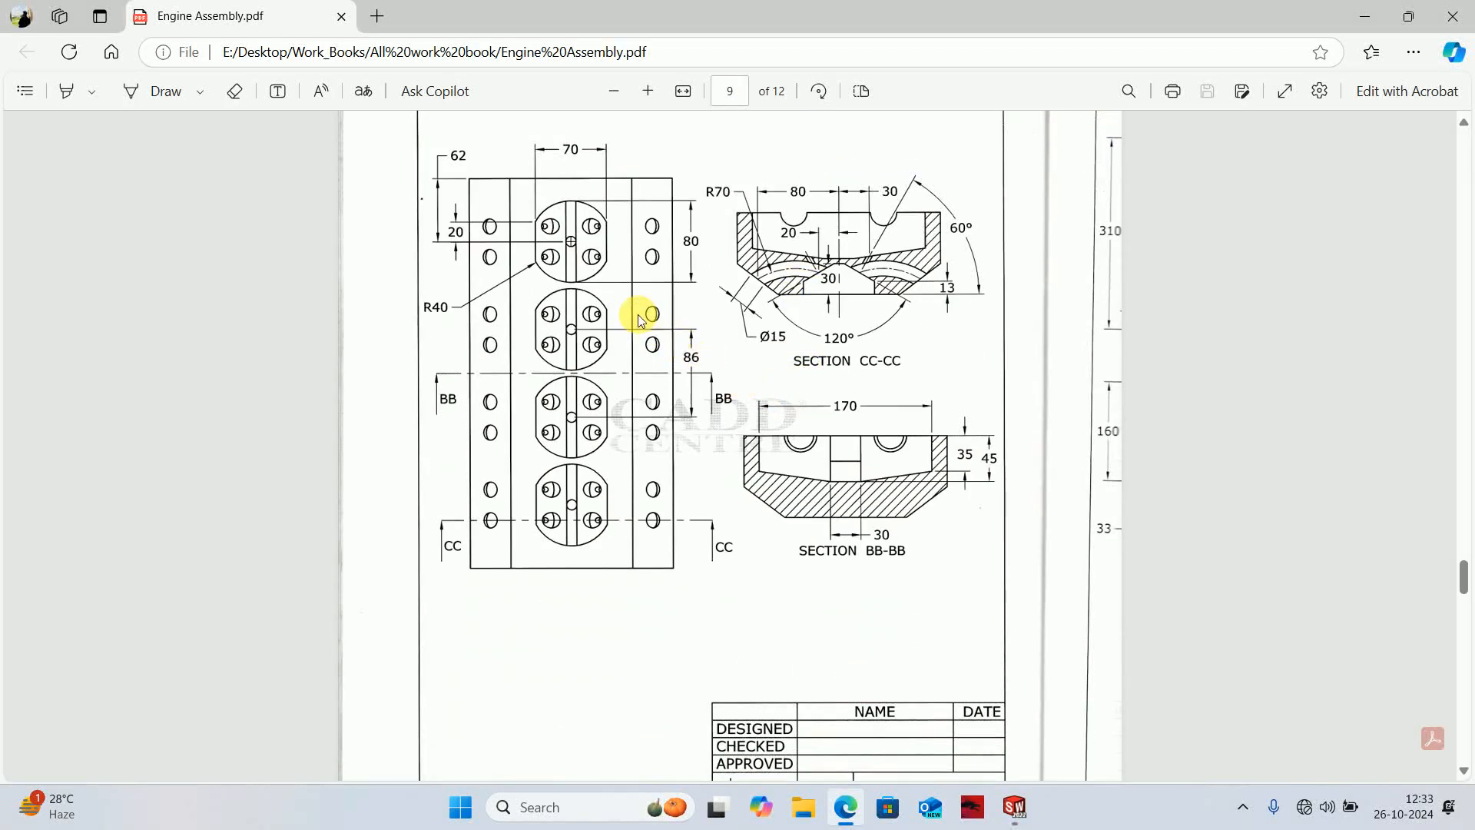
{"action": "scroll", "coordinate": [587, 384], "scroll_direction": "up", "scroll_amount": 10}
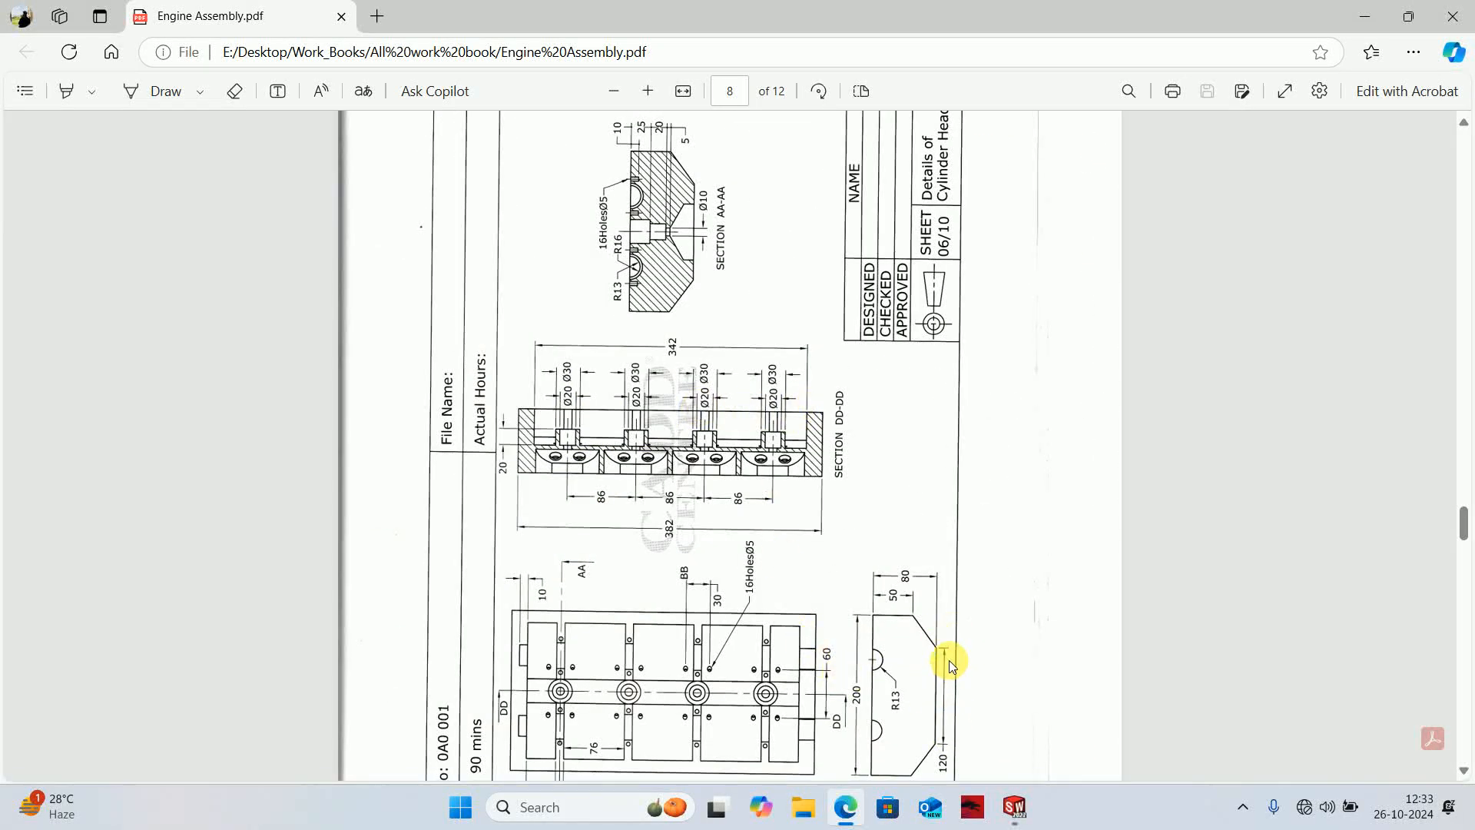
{"action": "scroll", "coordinate": [950, 663], "scroll_direction": "down", "scroll_amount": 10}
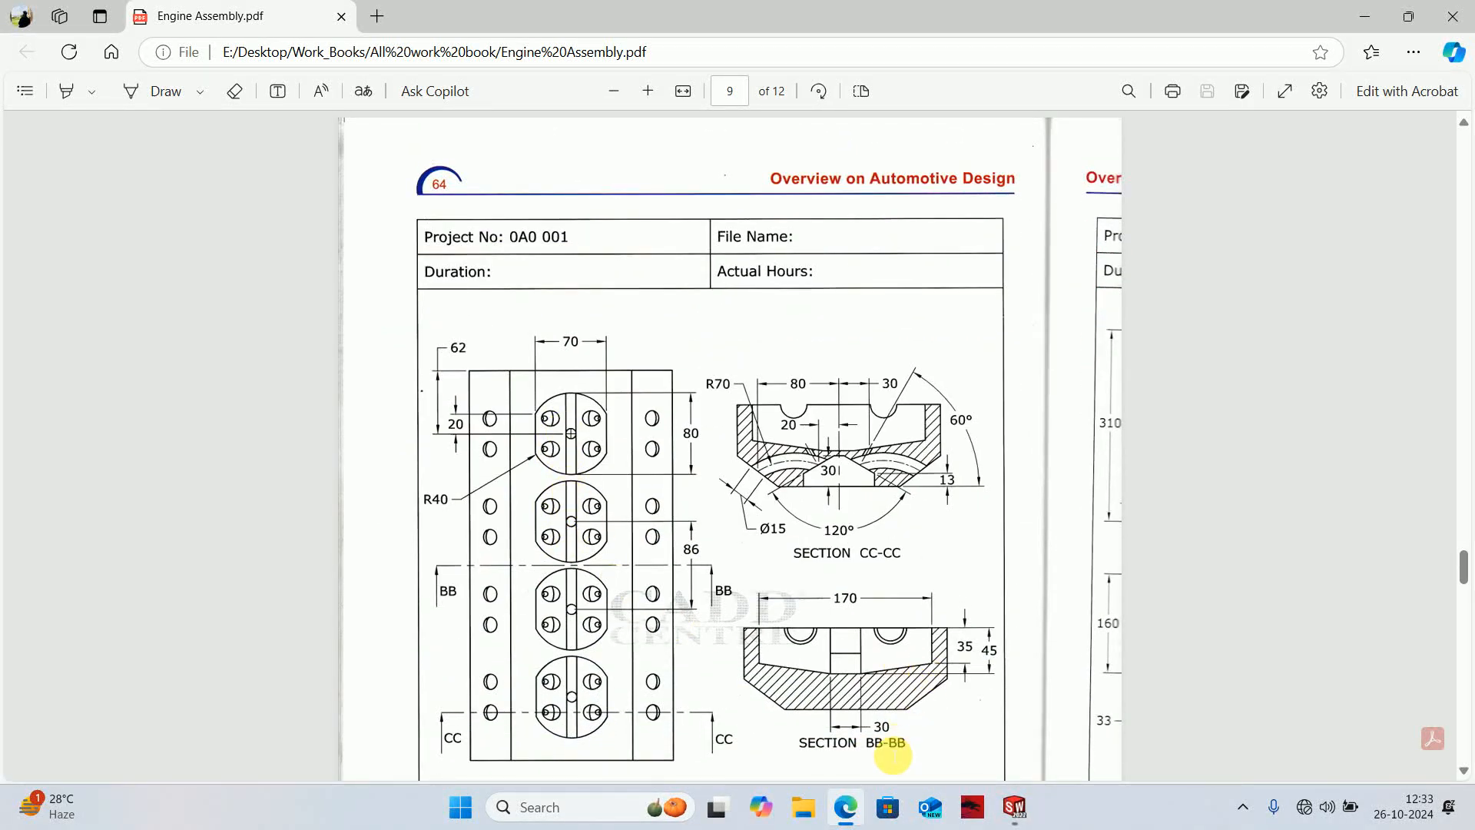
{"action": "scroll", "coordinate": [884, 730], "scroll_direction": "down", "scroll_amount": 1}
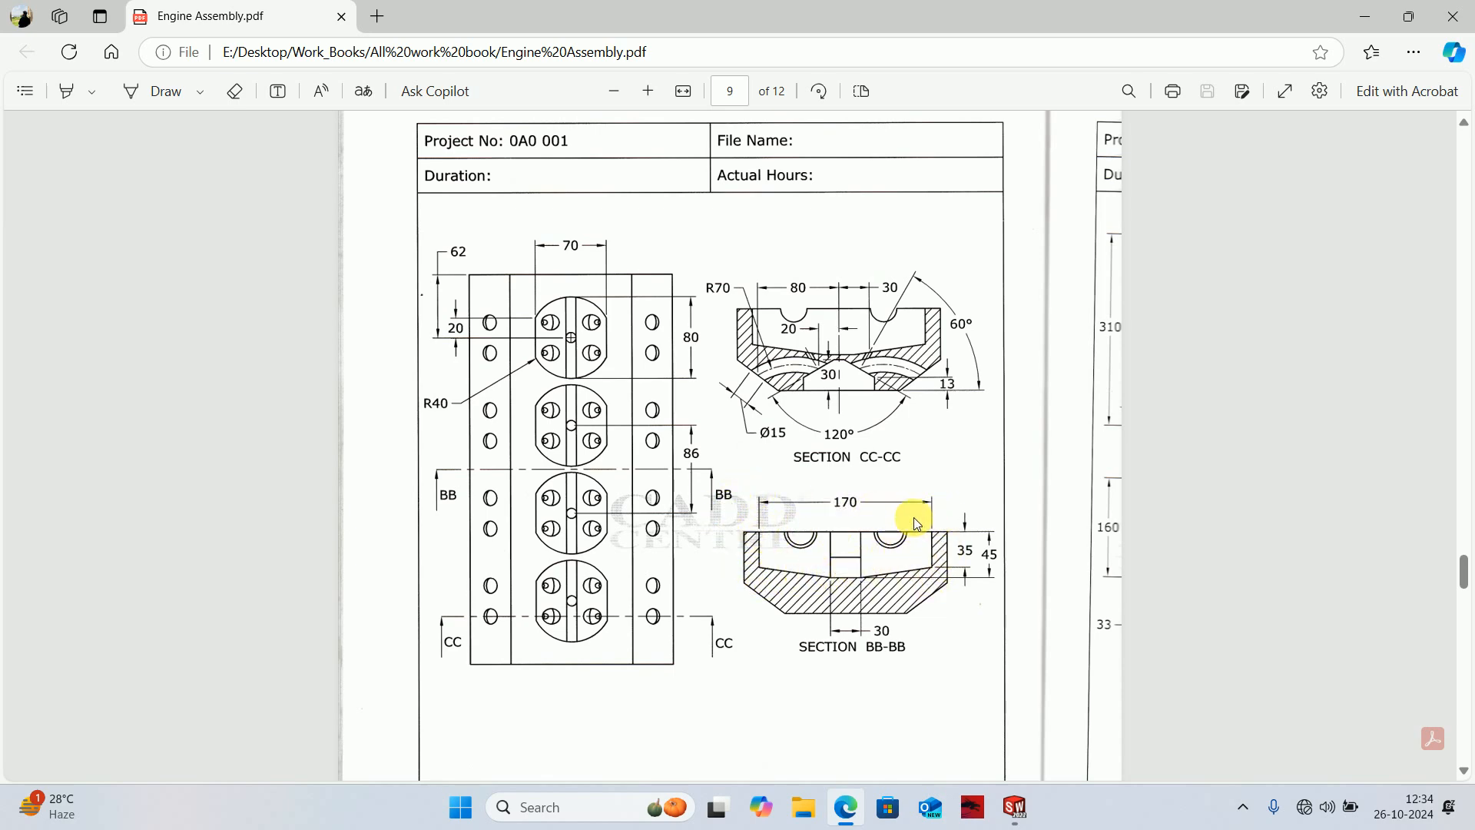
{"action": "scroll", "coordinate": [842, 517], "scroll_direction": "up", "scroll_amount": 2}
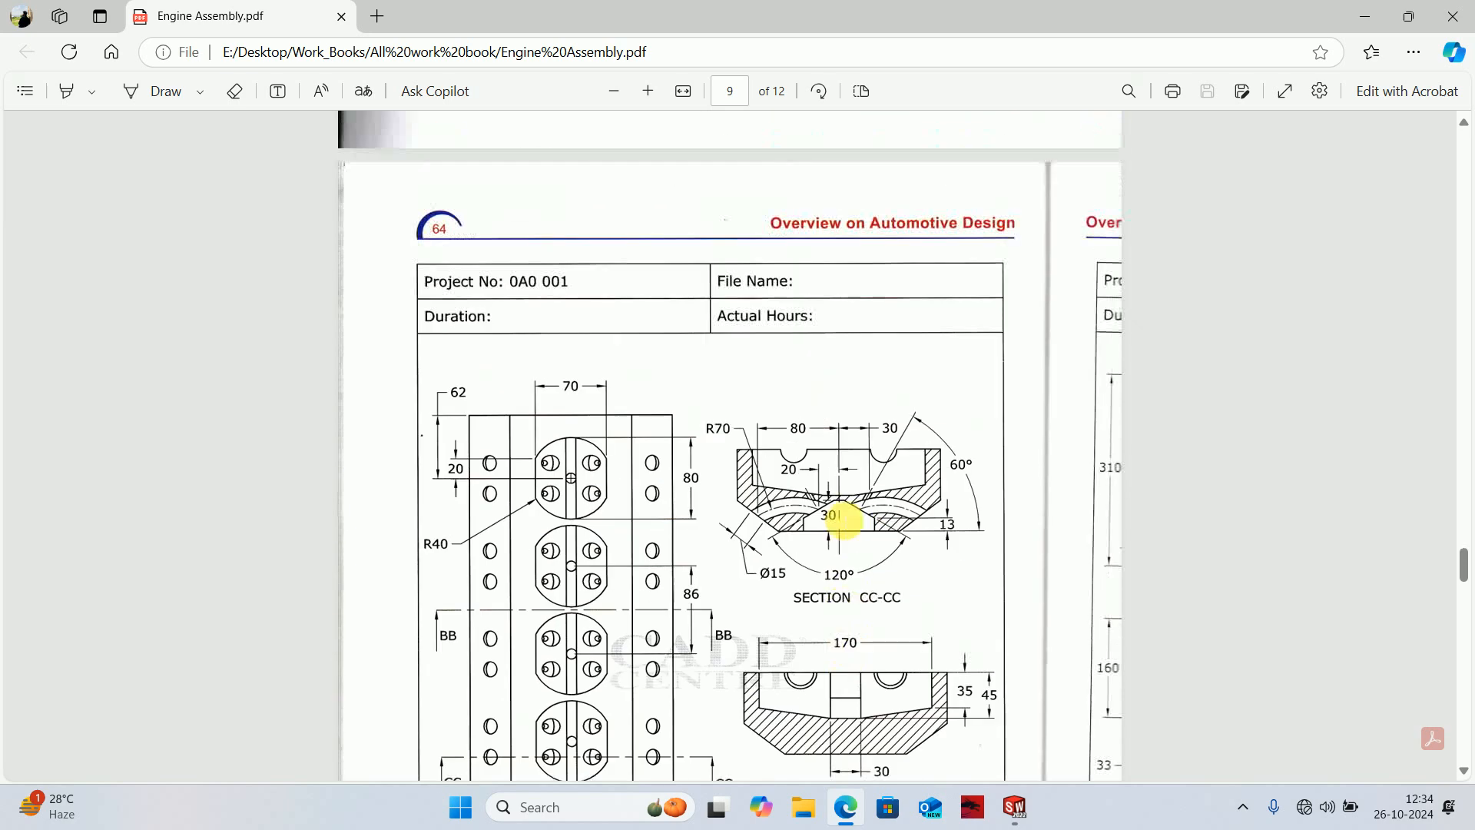
{"action": "scroll", "coordinate": [842, 519], "scroll_direction": "up", "scroll_amount": 2}
{"action": "scroll", "coordinate": [837, 520], "scroll_direction": "down", "scroll_amount": 6}
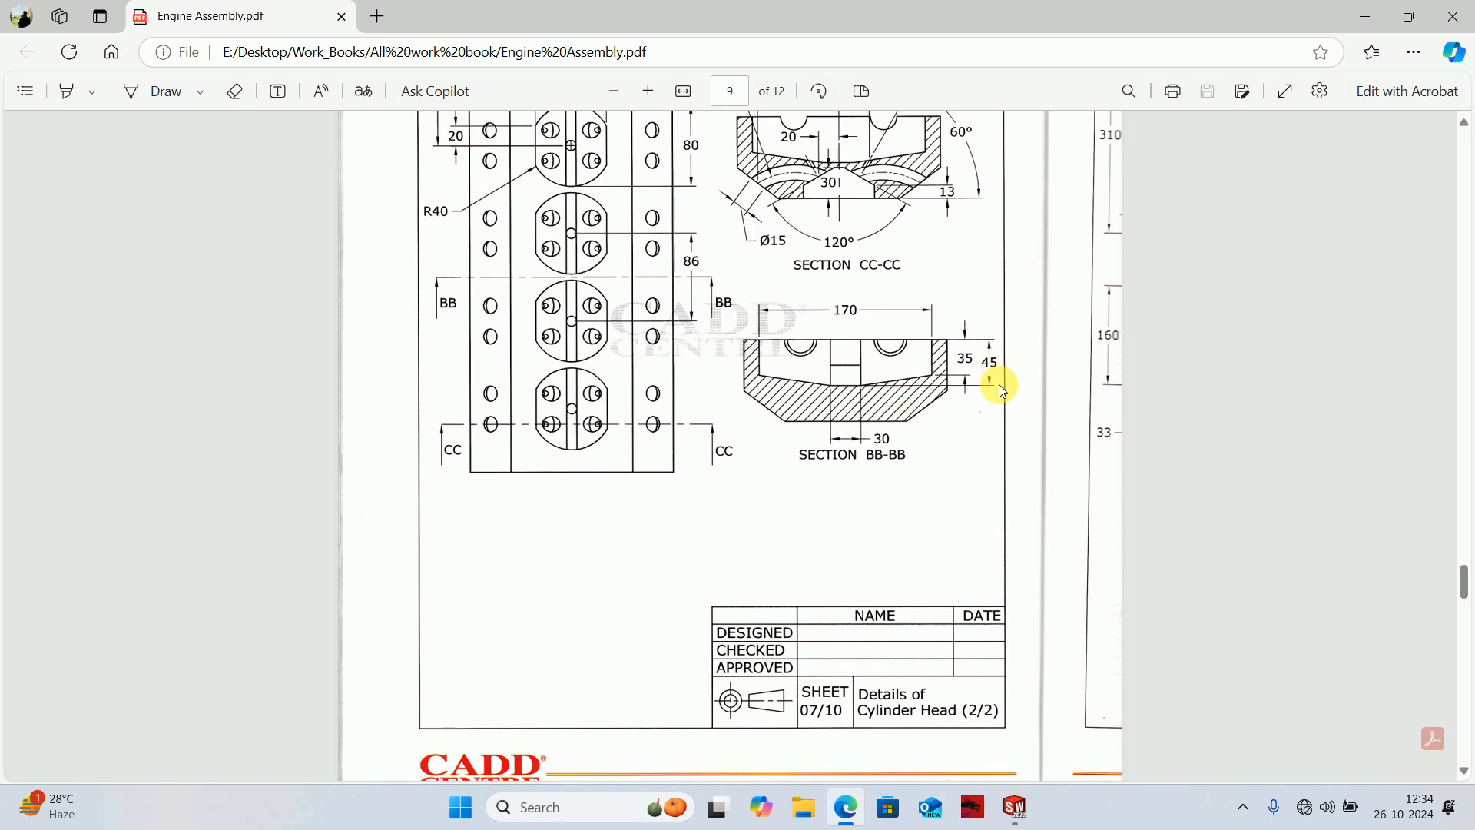
{"action": "scroll", "coordinate": [914, 414], "scroll_direction": "up", "scroll_amount": 10}
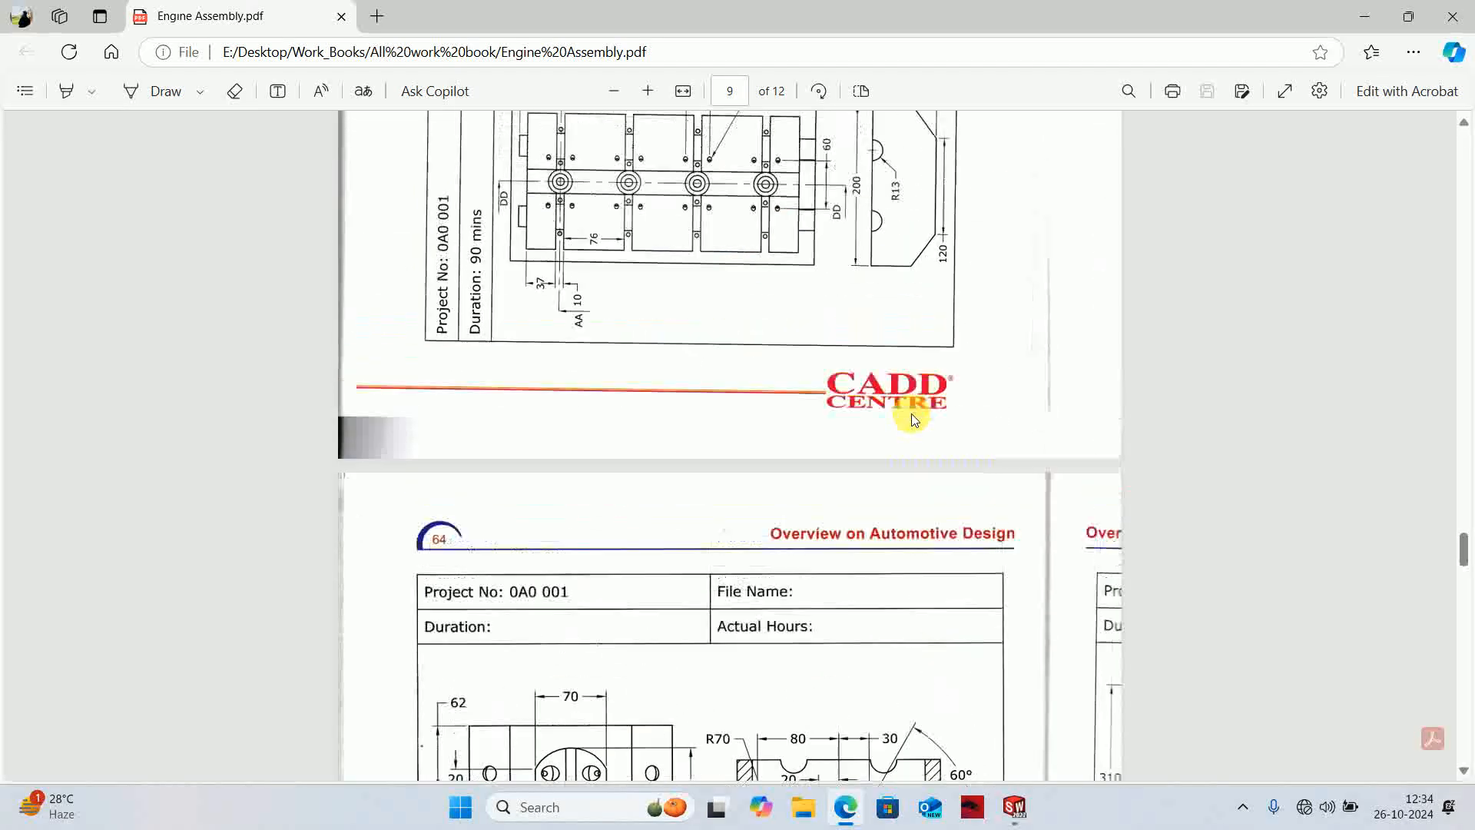
{"action": "left_click", "coordinate": [819, 92]}
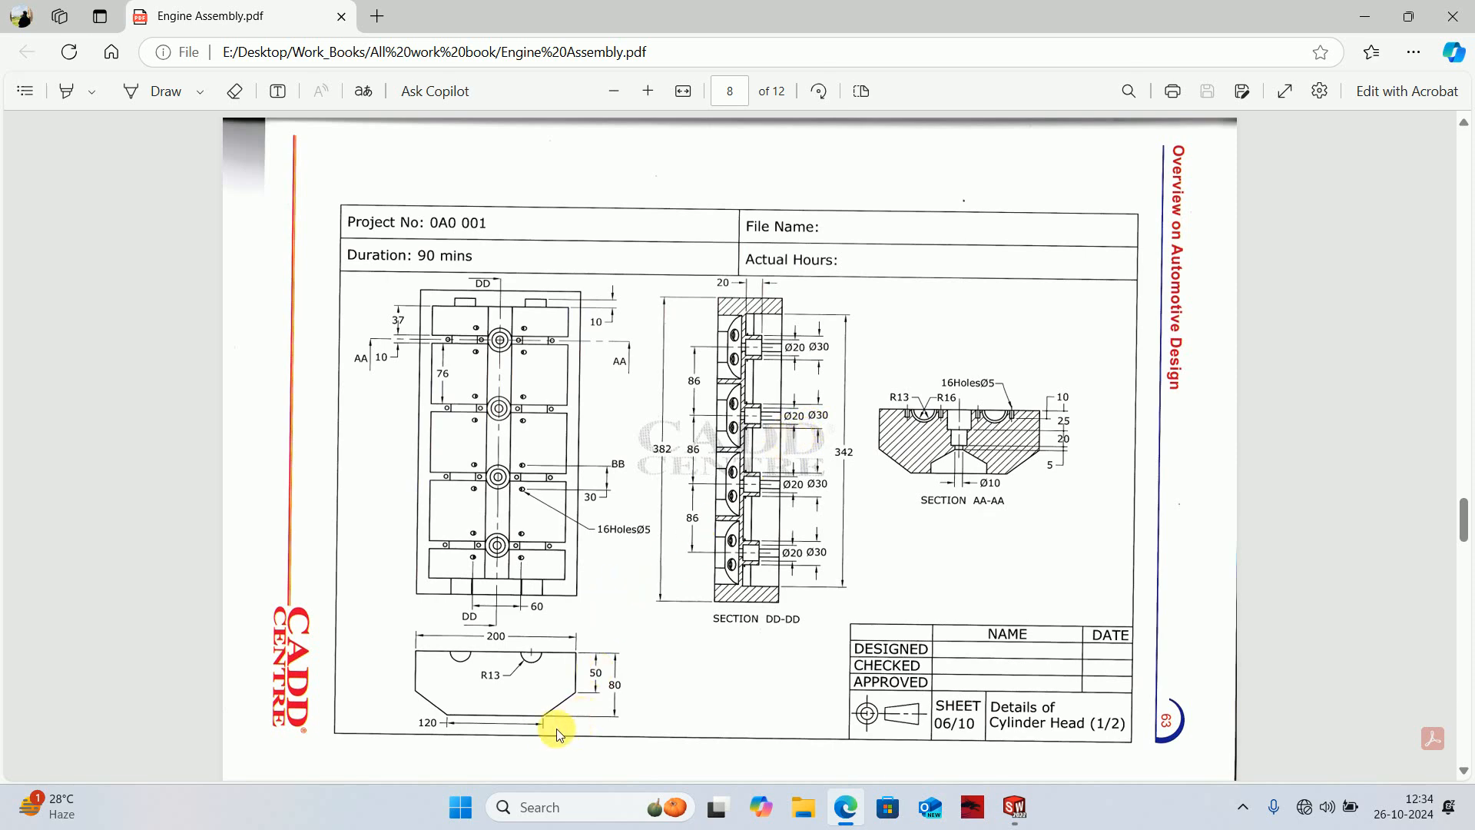
- Switch to SOLIDWORKS and sketch a closed five-line half profile with a sloped lower corner at the Front Plane's origin, about 51 mm wide and 24 mm high
{"action": "left_click", "coordinate": [1014, 808]}
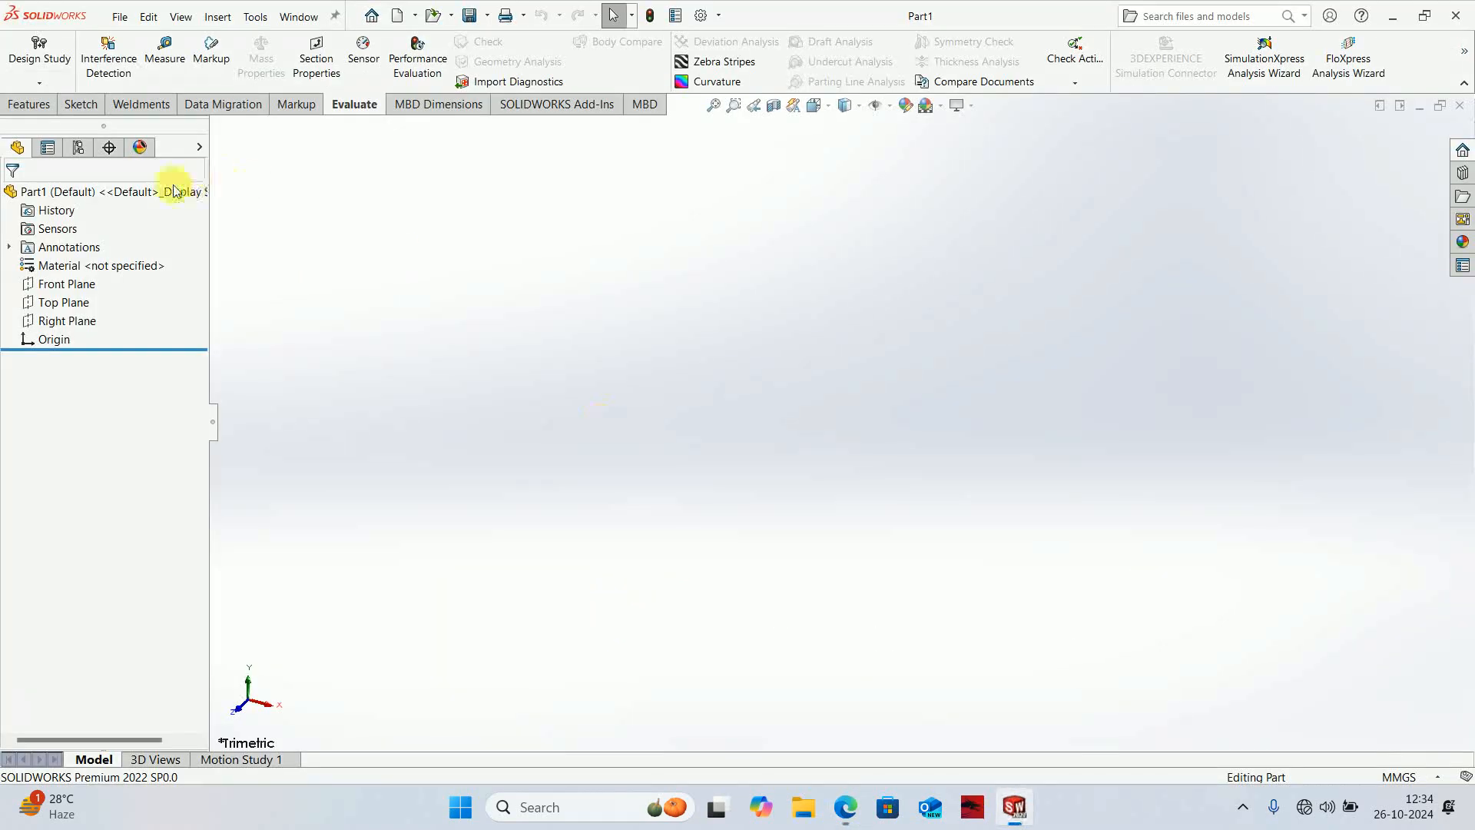
{"action": "left_click", "coordinate": [73, 283]}
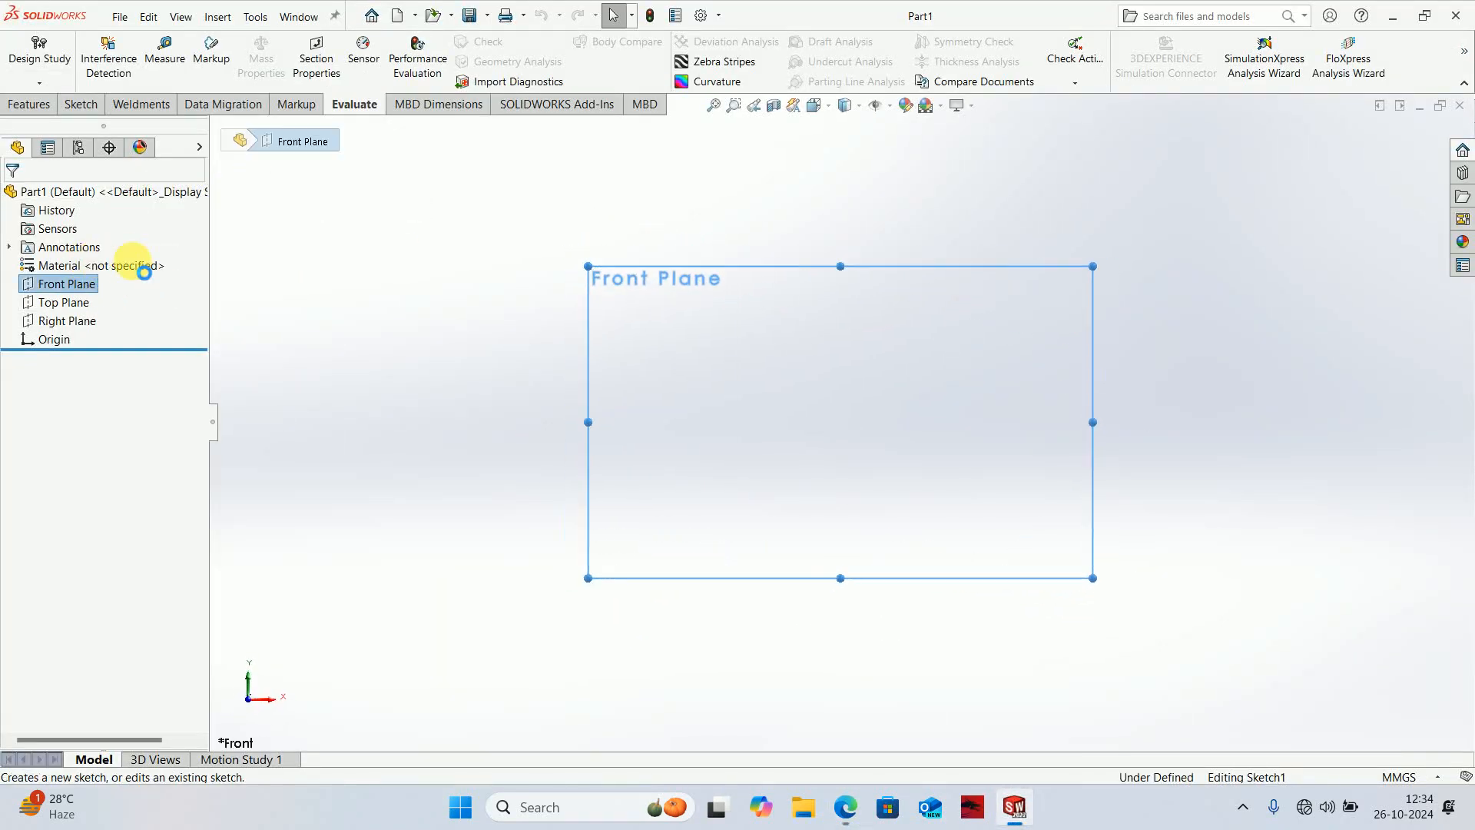
{"action": "left_click", "coordinate": [160, 44]}
{"action": "left_click", "coordinate": [171, 61]}
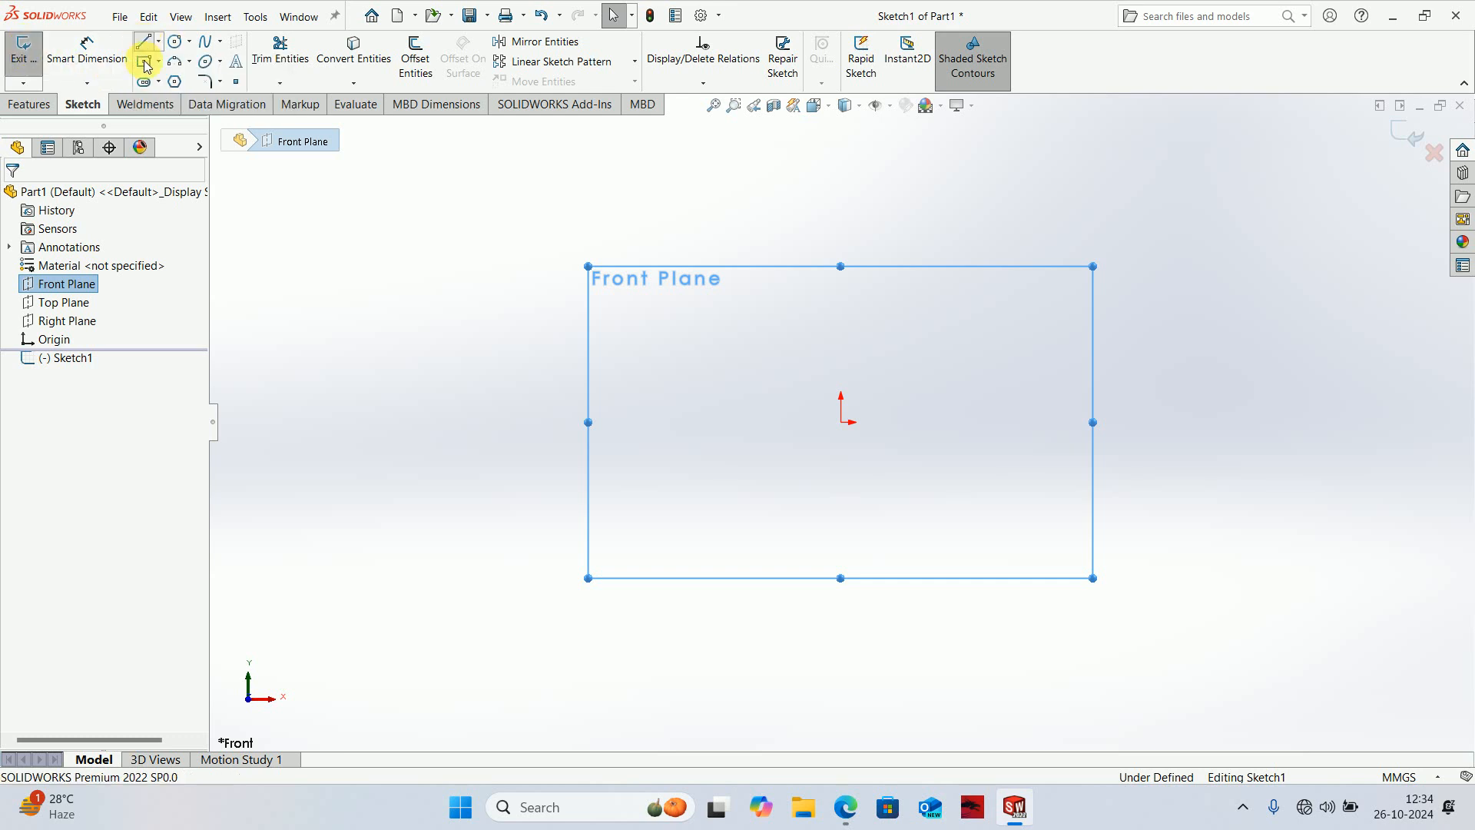
{"action": "left_click", "coordinate": [841, 422]}
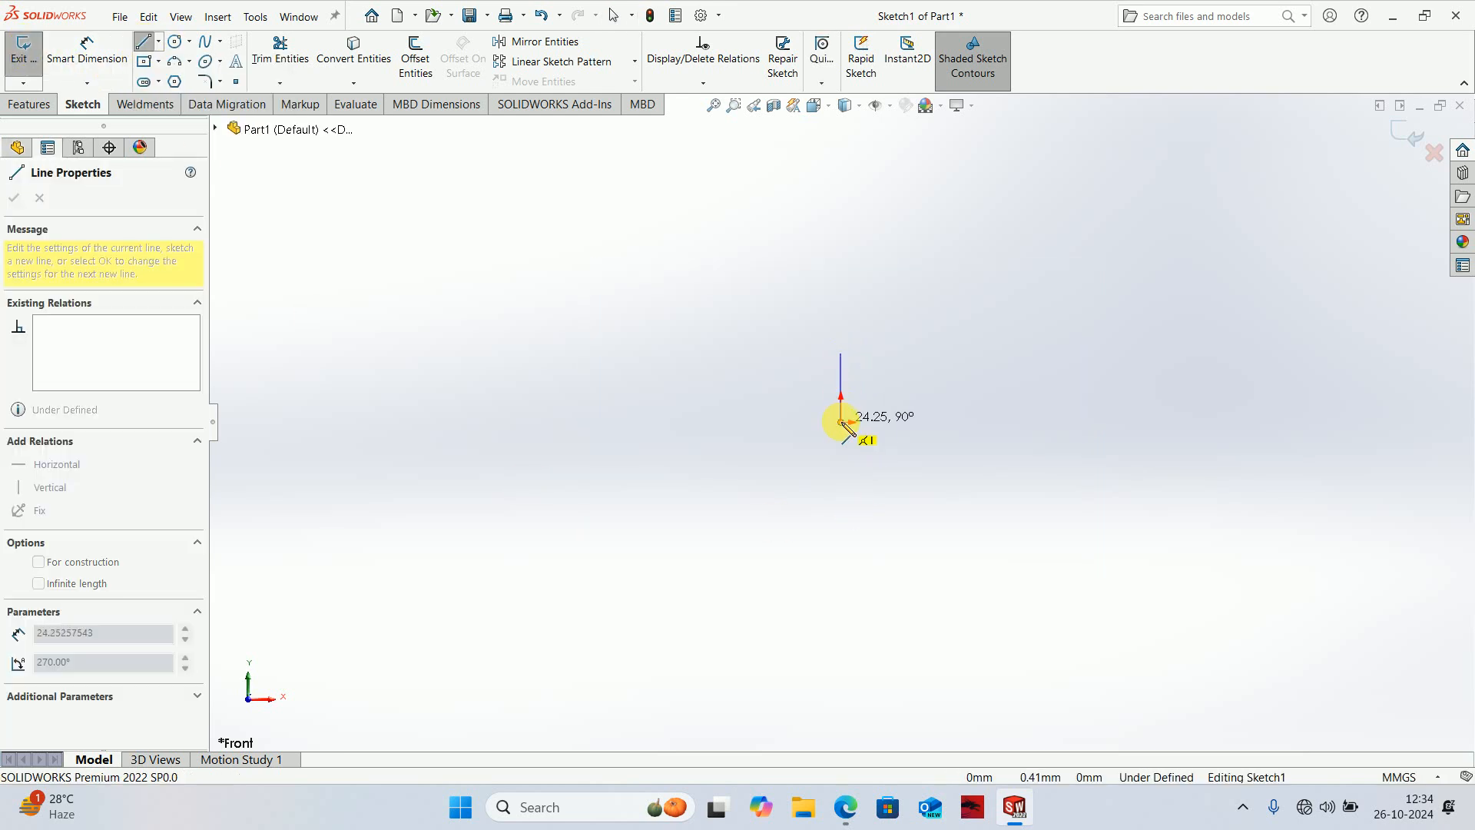
{"action": "left_click", "coordinate": [779, 422]}
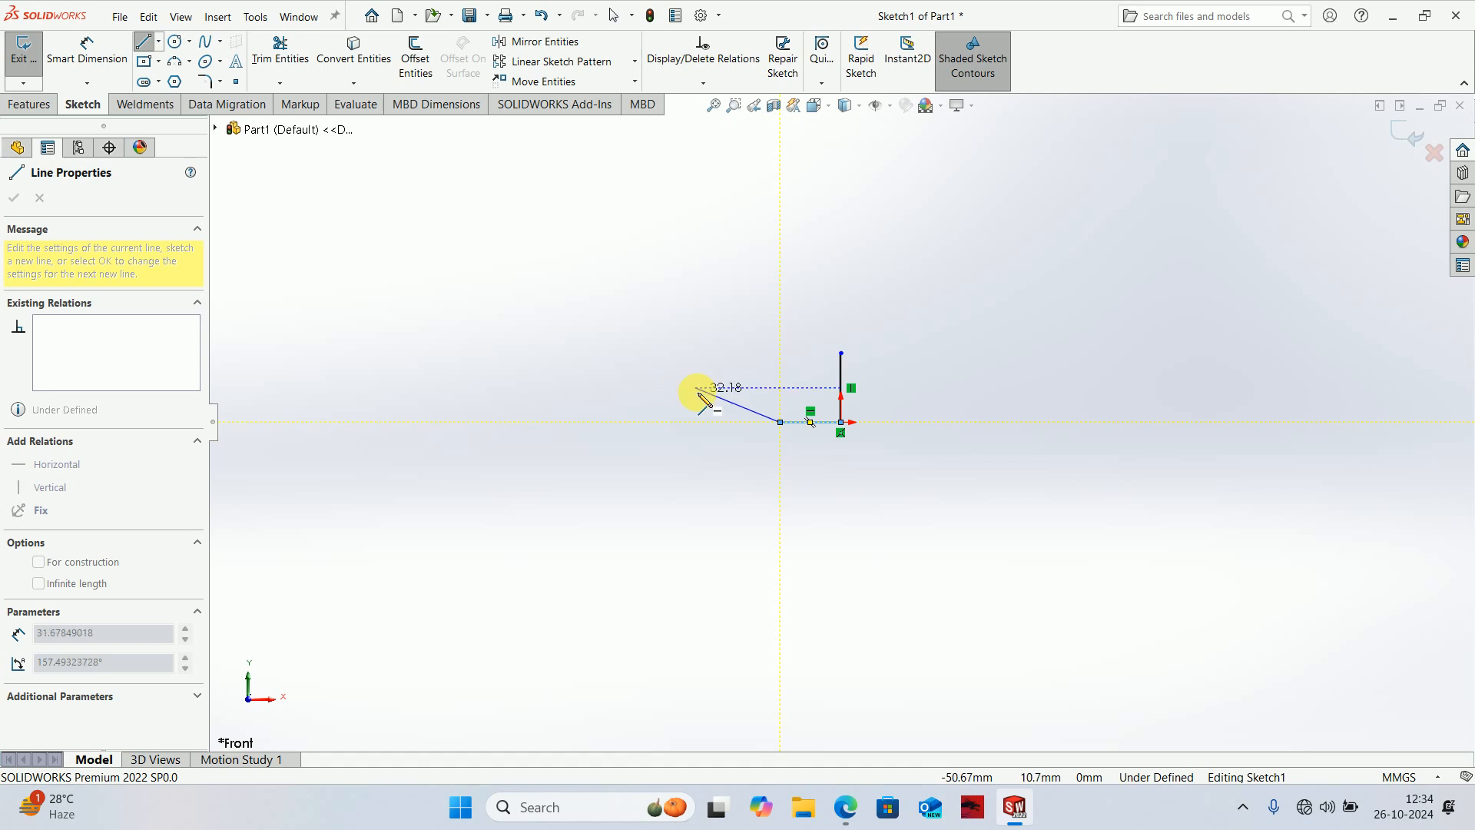
{"action": "left_click", "coordinate": [697, 387]}
{"action": "left_click", "coordinate": [697, 353]}
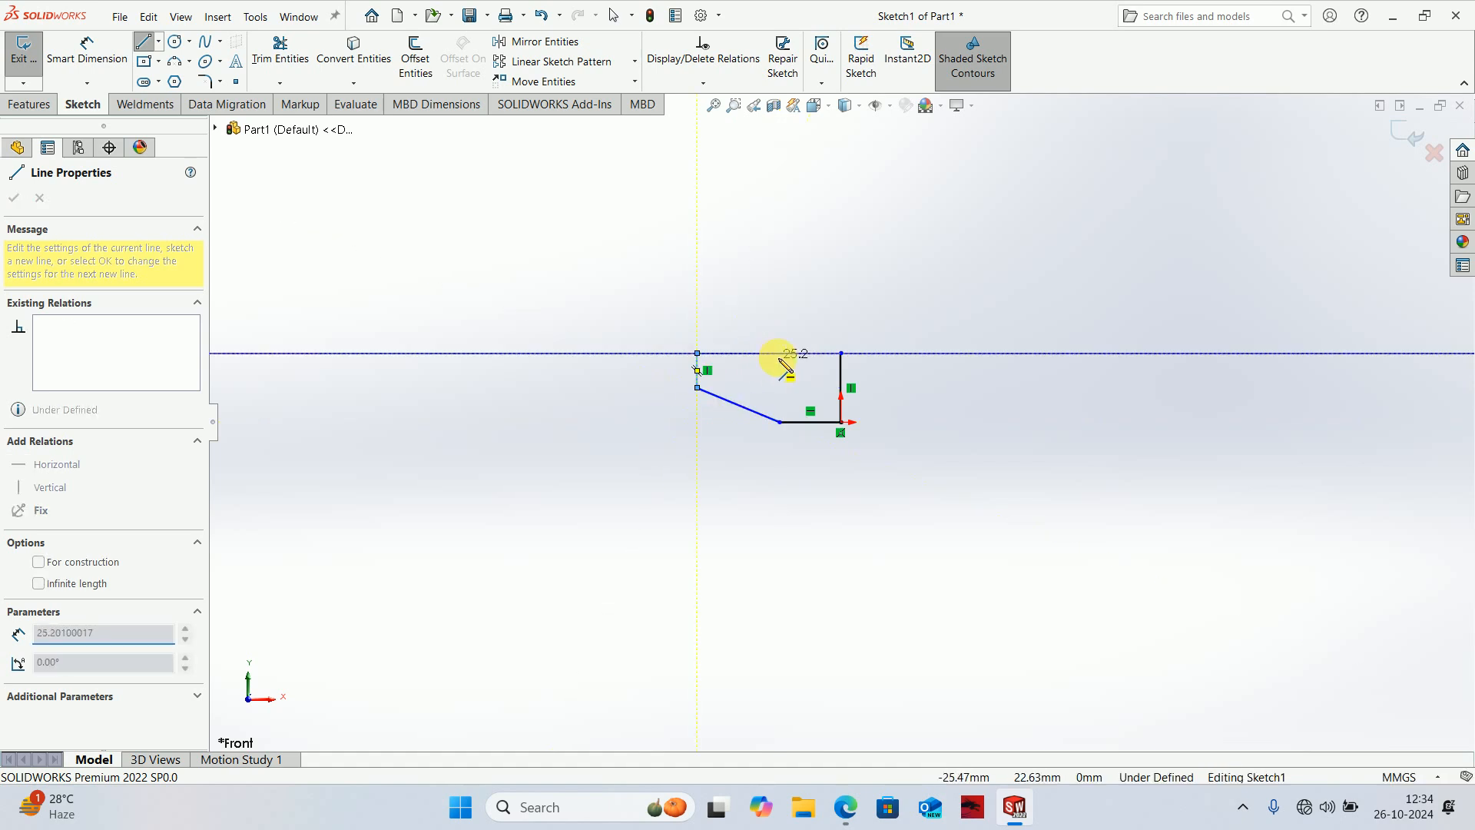
{"action": "left_click", "coordinate": [840, 353]}
{"action": "key", "text": "Escape"}
- Convert the vertical line through the origin to construction geometry and move the sloped edge's outer corner to narrow the half profile to about 36 mm
{"action": "left_click", "coordinate": [840, 367]}
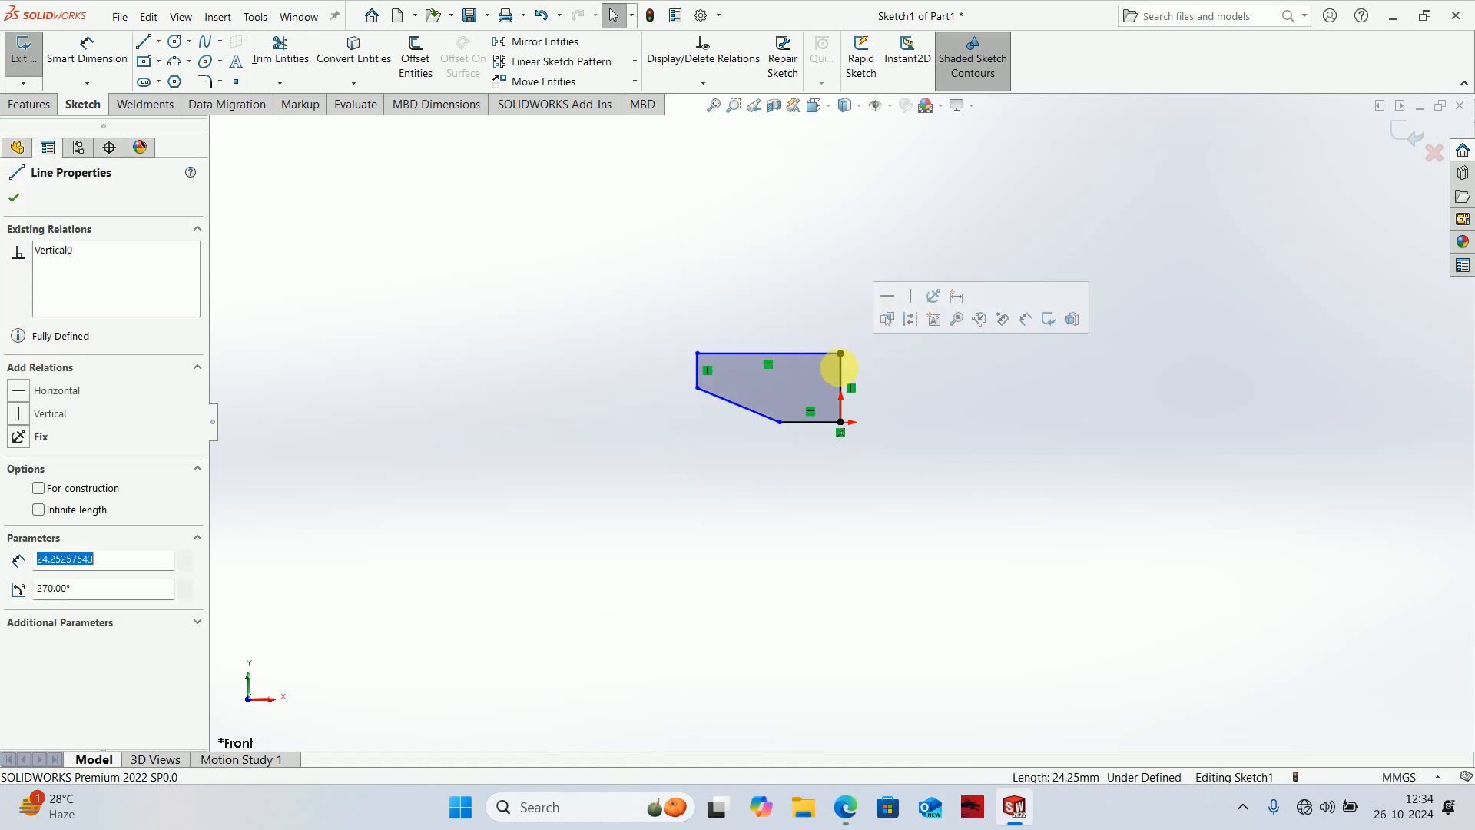
{"action": "left_click", "coordinate": [901, 332]}
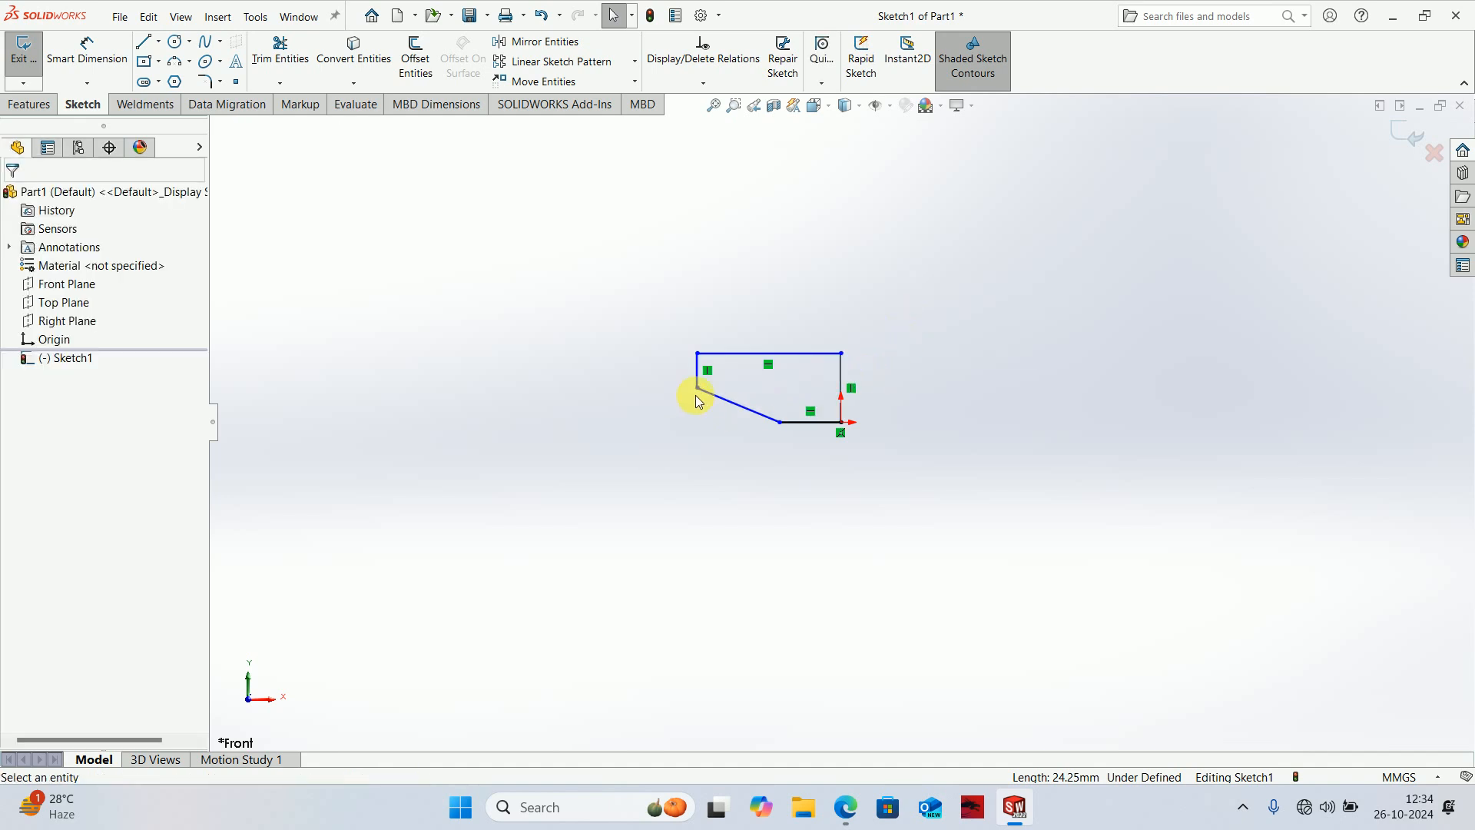
{"action": "left_click_drag", "start_coordinate": [697, 388], "coordinate": [738, 400]}
{"action": "left_click", "coordinate": [819, 455]}
- Mirror the half profile about the vertical construction line
{"action": "scroll", "coordinate": [808, 407], "scroll_direction": "down", "scroll_amount": 4}
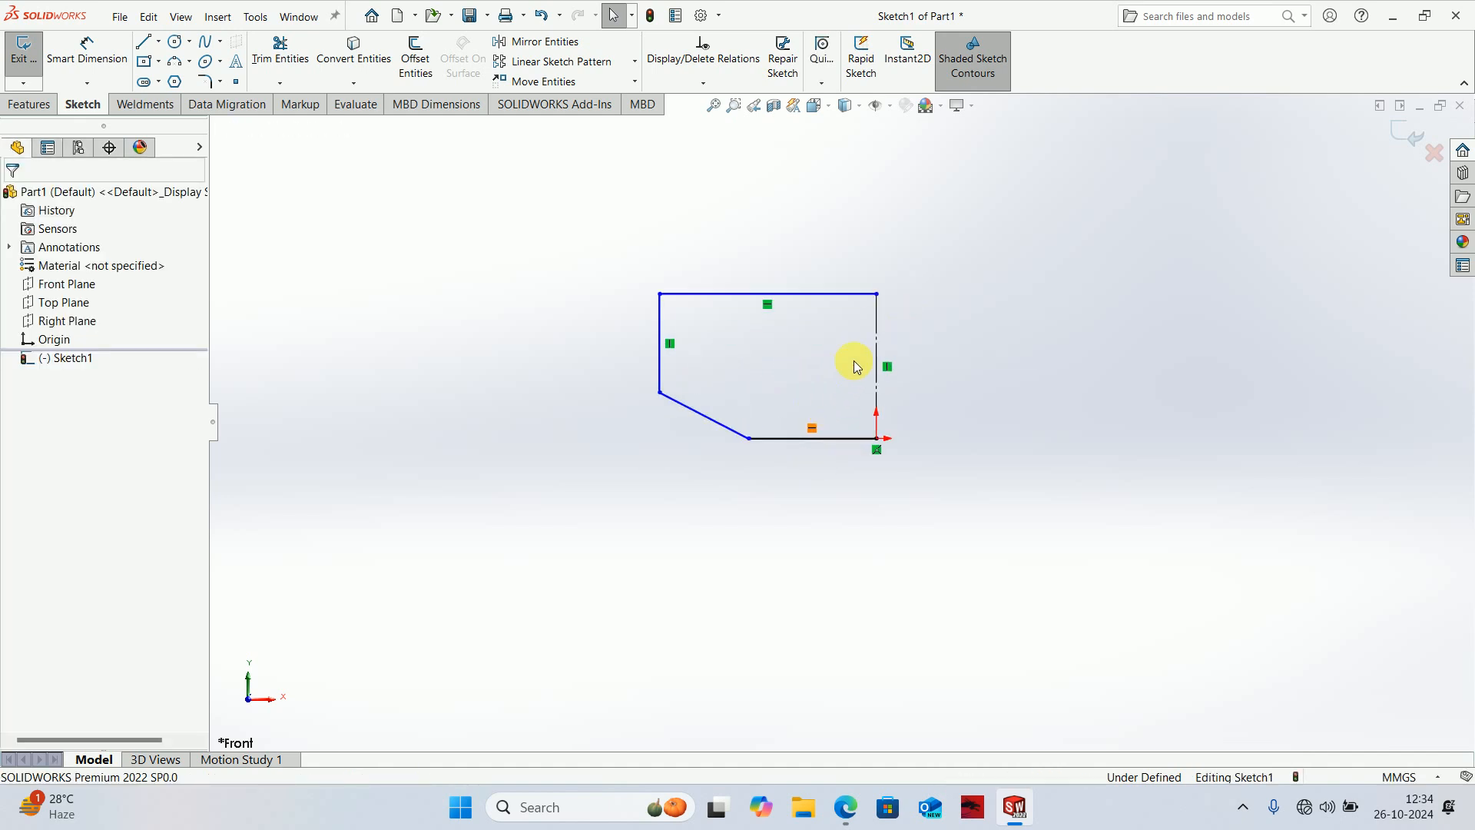
{"action": "scroll", "coordinate": [857, 367], "scroll_direction": "down", "scroll_amount": 1}
{"action": "left_click_drag", "start_coordinate": [924, 193], "coordinate": [539, 473]}
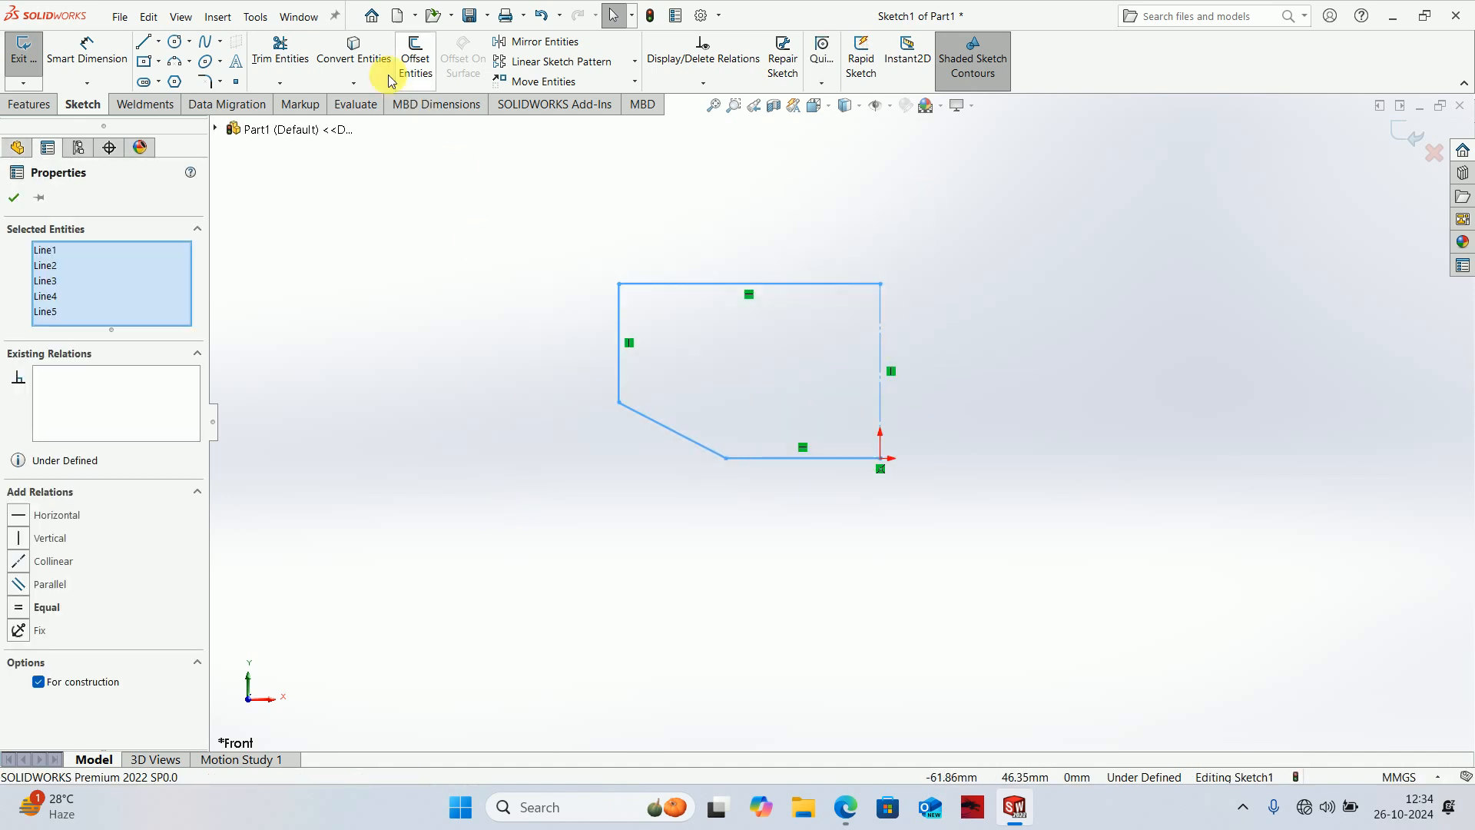
{"action": "left_click", "coordinate": [546, 42]}
- Check the profile dimensions in the PDF drawing and dimension the sketch's top edge as 200 mm
{"action": "key", "text": "d"}
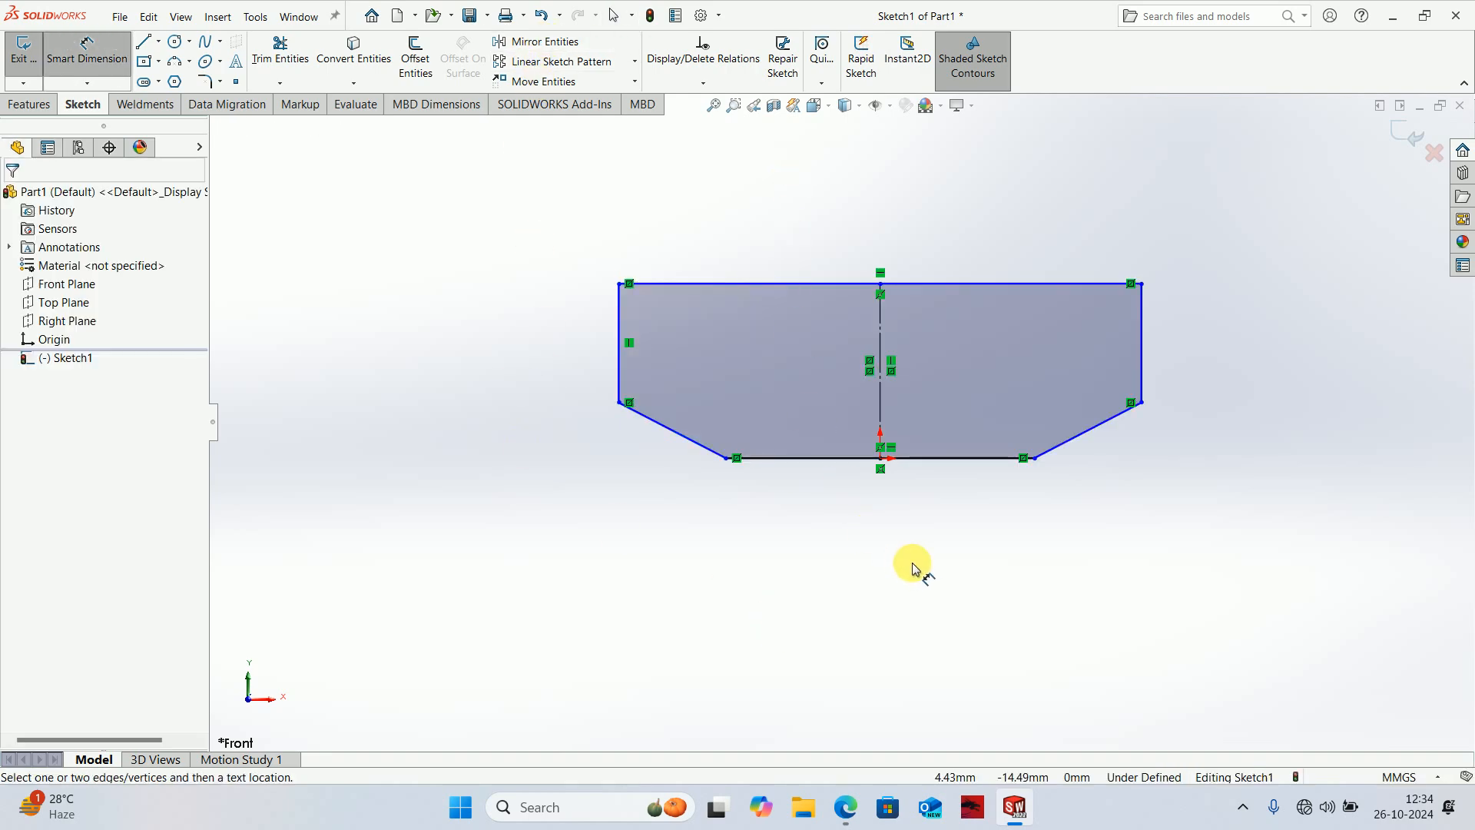
{"action": "key", "text": "alt+Tab"}
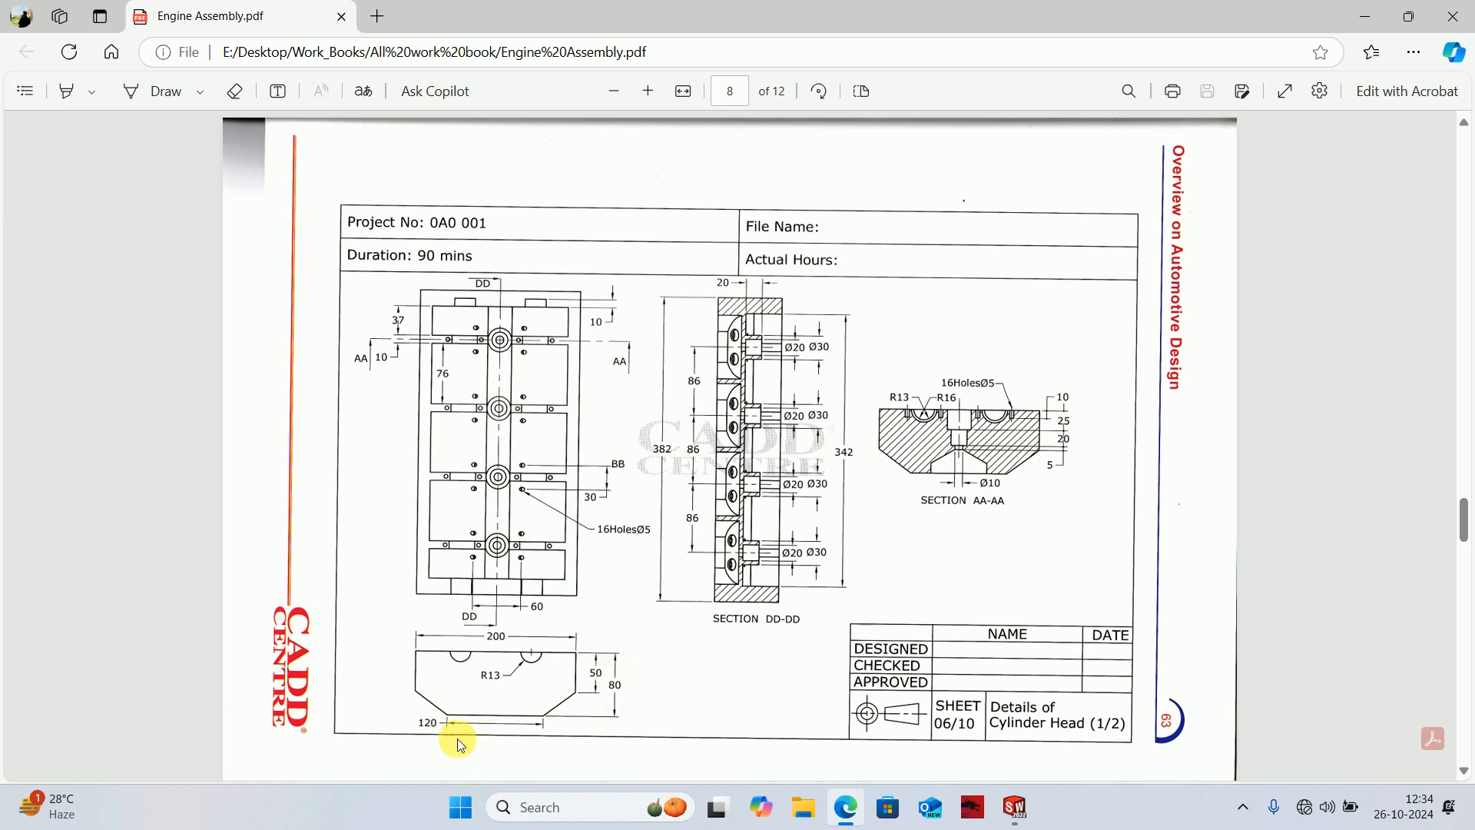
{"action": "key", "text": "alt+Tab"}
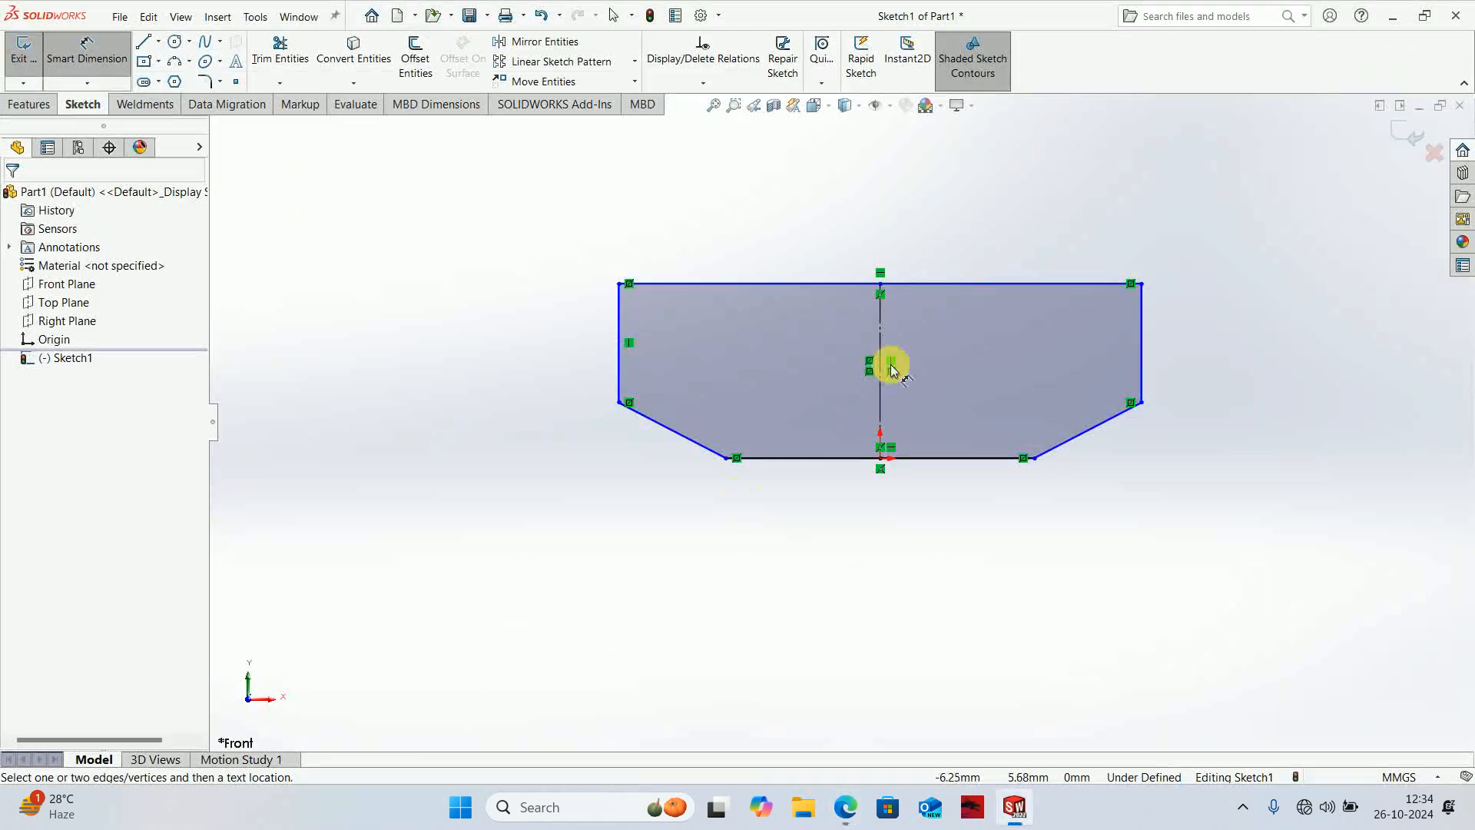
{"action": "left_click", "coordinate": [945, 283]}
{"action": "left_click", "coordinate": [882, 246]}
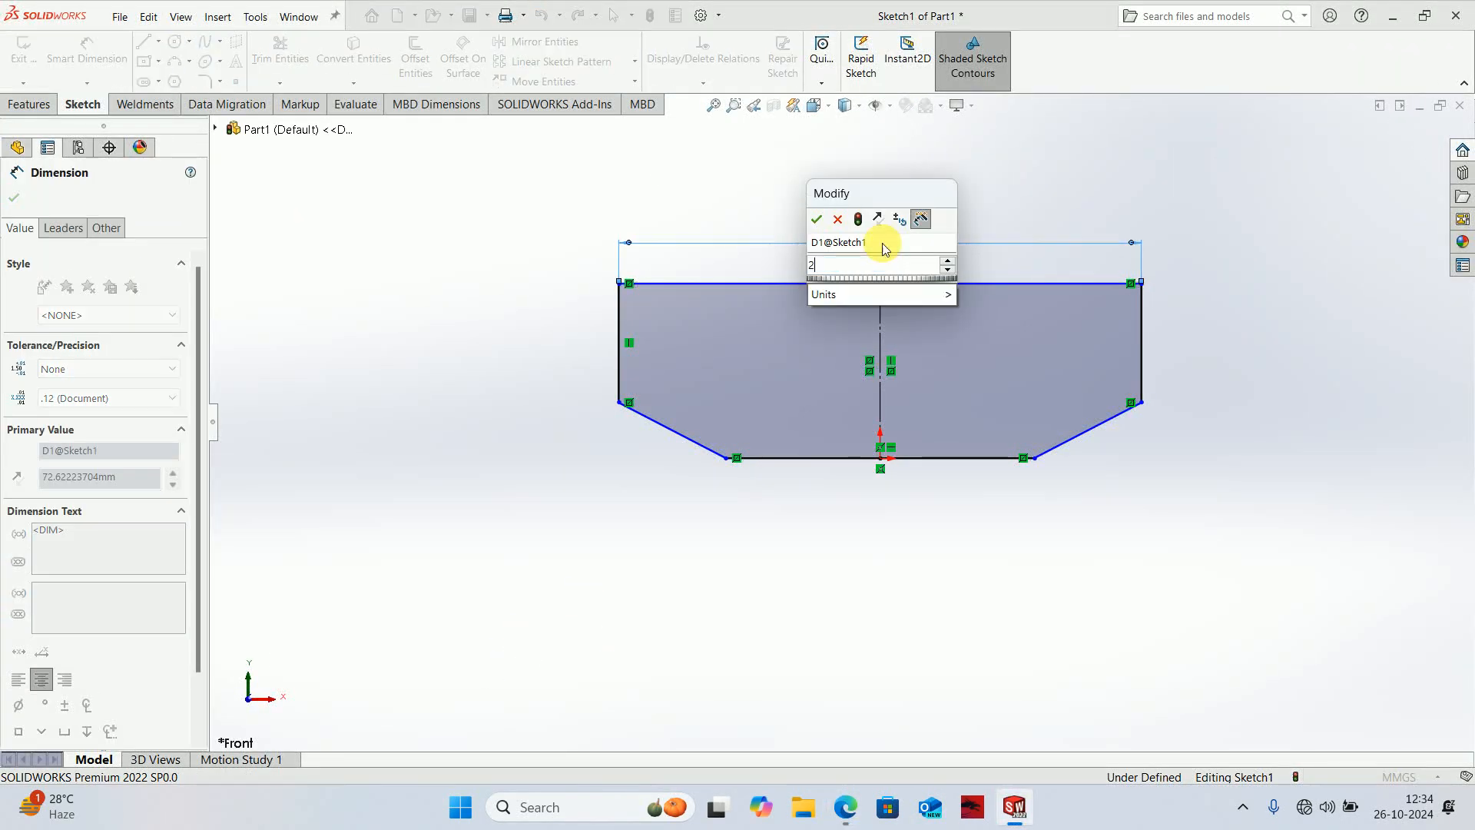
{"action": "type", "text": "200"}
{"action": "key", "text": "Return"}
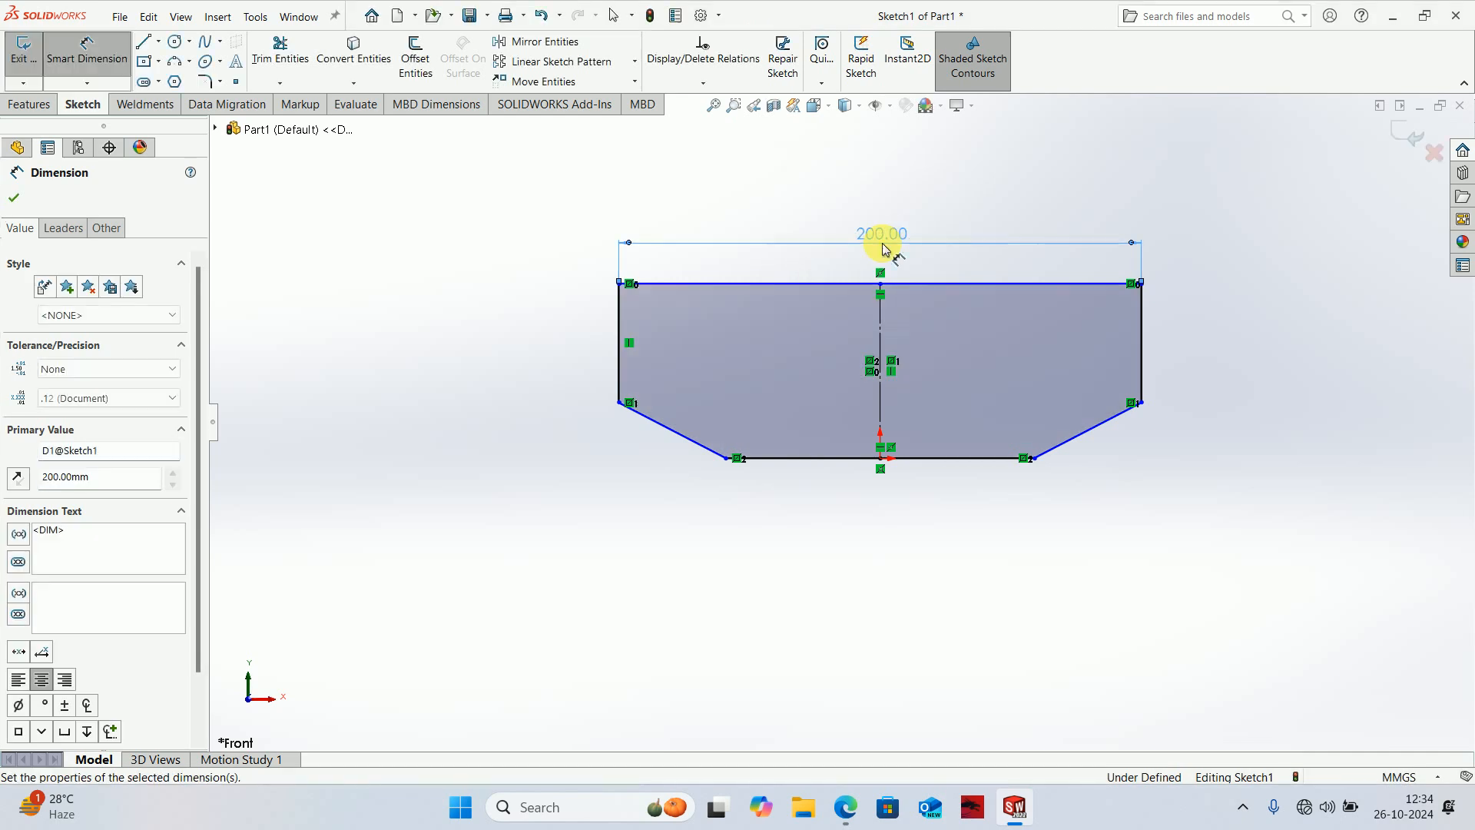
- Dimension the profile's vertical side as 50 mm and its overall height along the centre line as 80 mm
{"action": "left_click", "coordinate": [1141, 349]}
{"action": "left_click", "coordinate": [1238, 346]}
{"action": "type", "text": "50"}
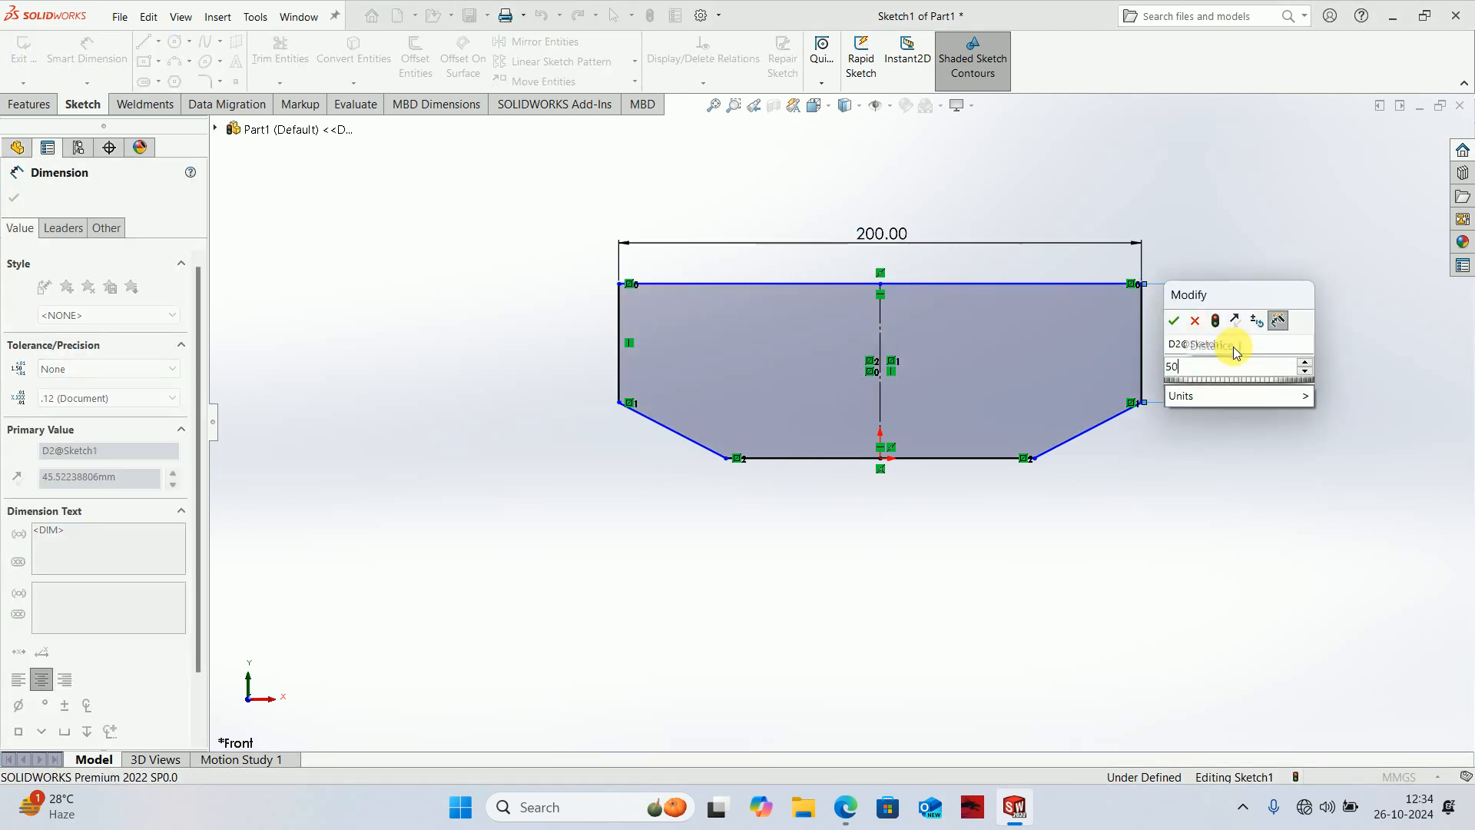
{"action": "key", "text": "Return"}
{"action": "left_click", "coordinate": [879, 404]}
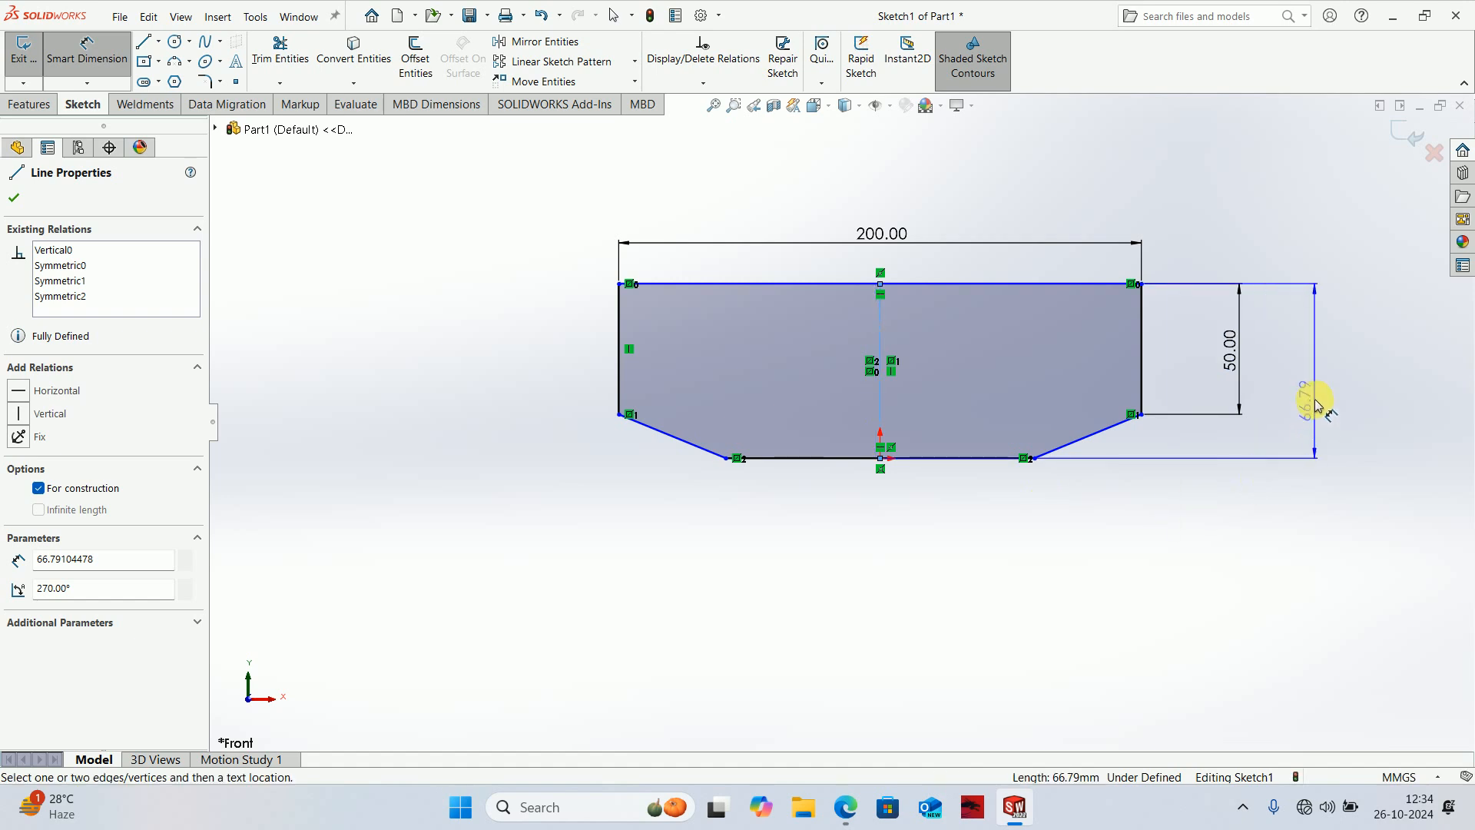
{"action": "left_click", "coordinate": [1312, 398]}
{"action": "type", "text": "80"}
{"action": "key", "text": "Return"}
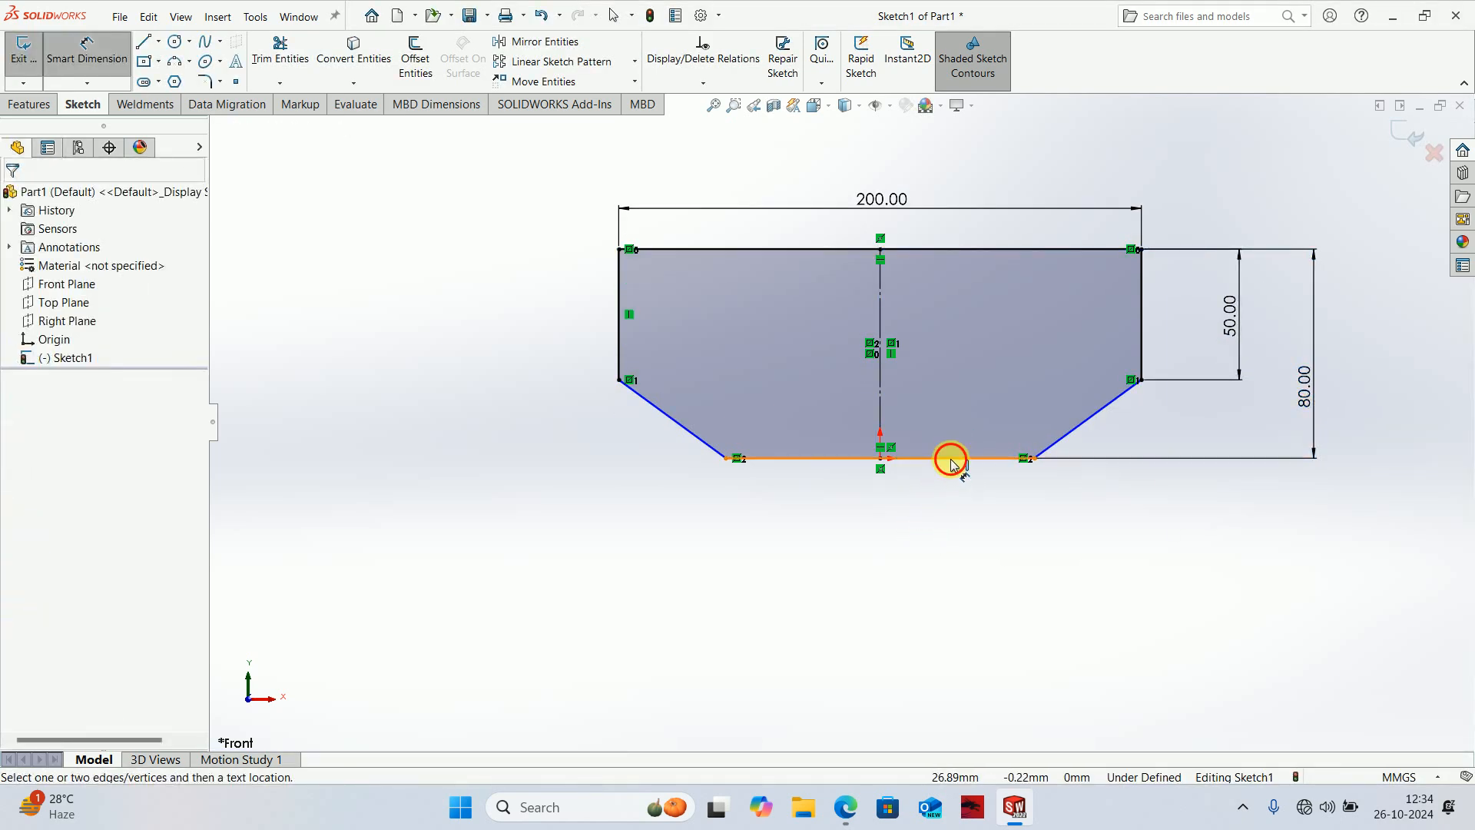
- Dimension the profile's bottom edge as 120 mm and exit the sketch
{"action": "left_click", "coordinate": [948, 459]}
{"action": "left_click", "coordinate": [907, 522]}
{"action": "type", "text": "120"}
{"action": "key", "text": "Return"}
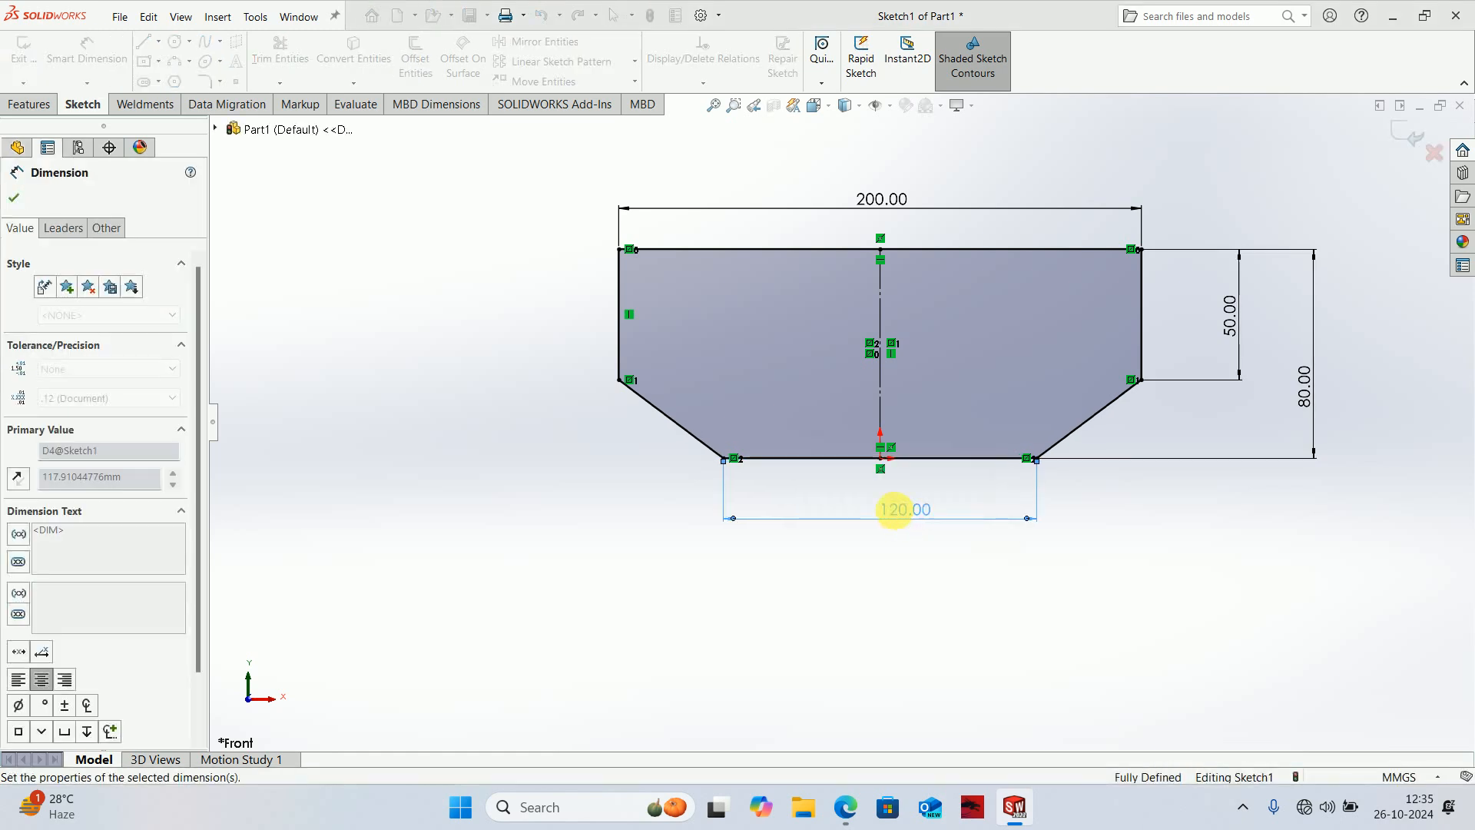
{"action": "left_click", "coordinate": [1413, 134]}
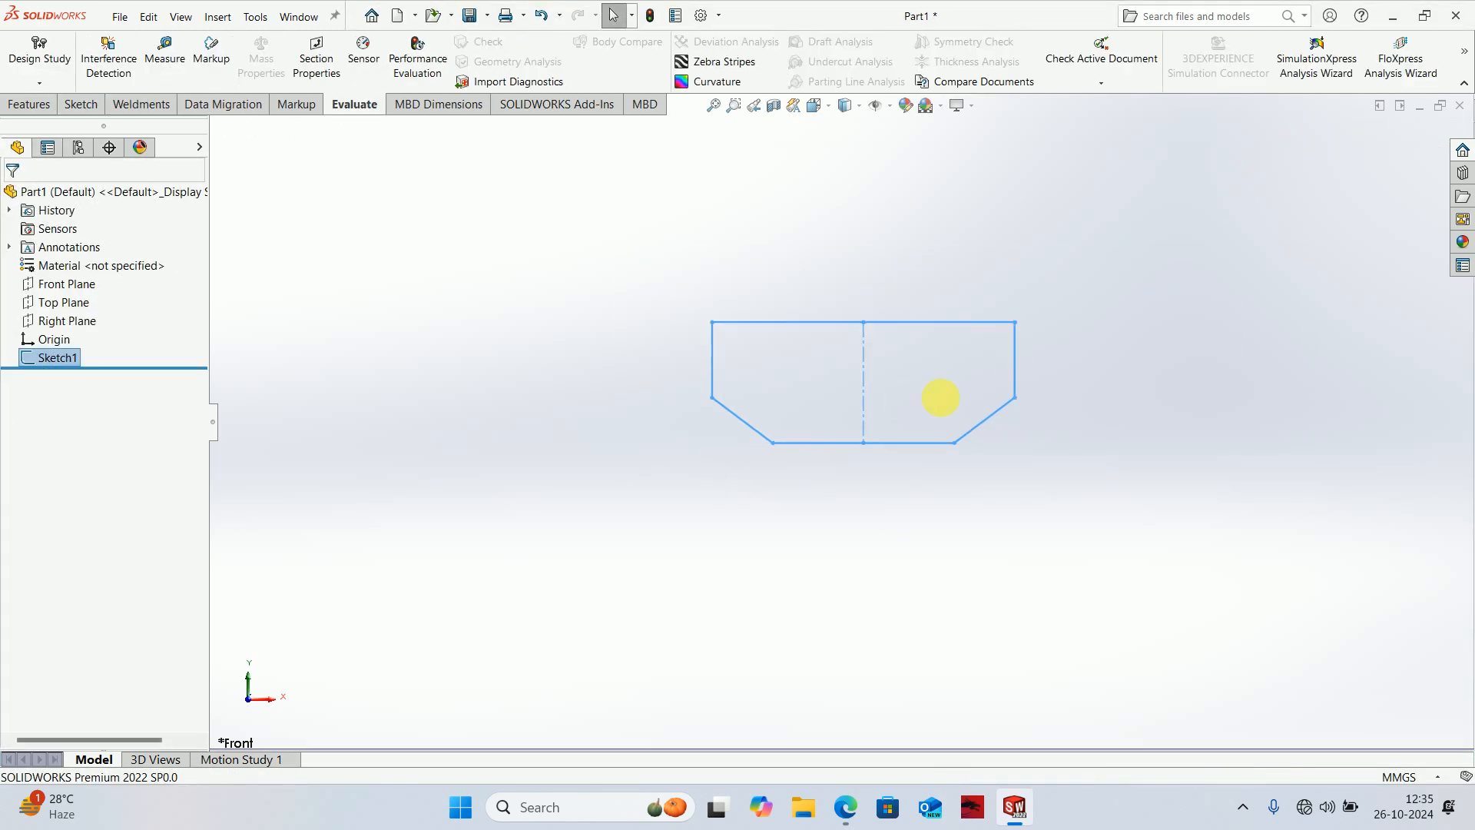
- Extrude the profile 382 mm symmetrically about the sketch plane with Mid Plane, taking the length from the PDF drawing
{"action": "middle_click_drag", "start_coordinate": [942, 395], "coordinate": [991, 499]}
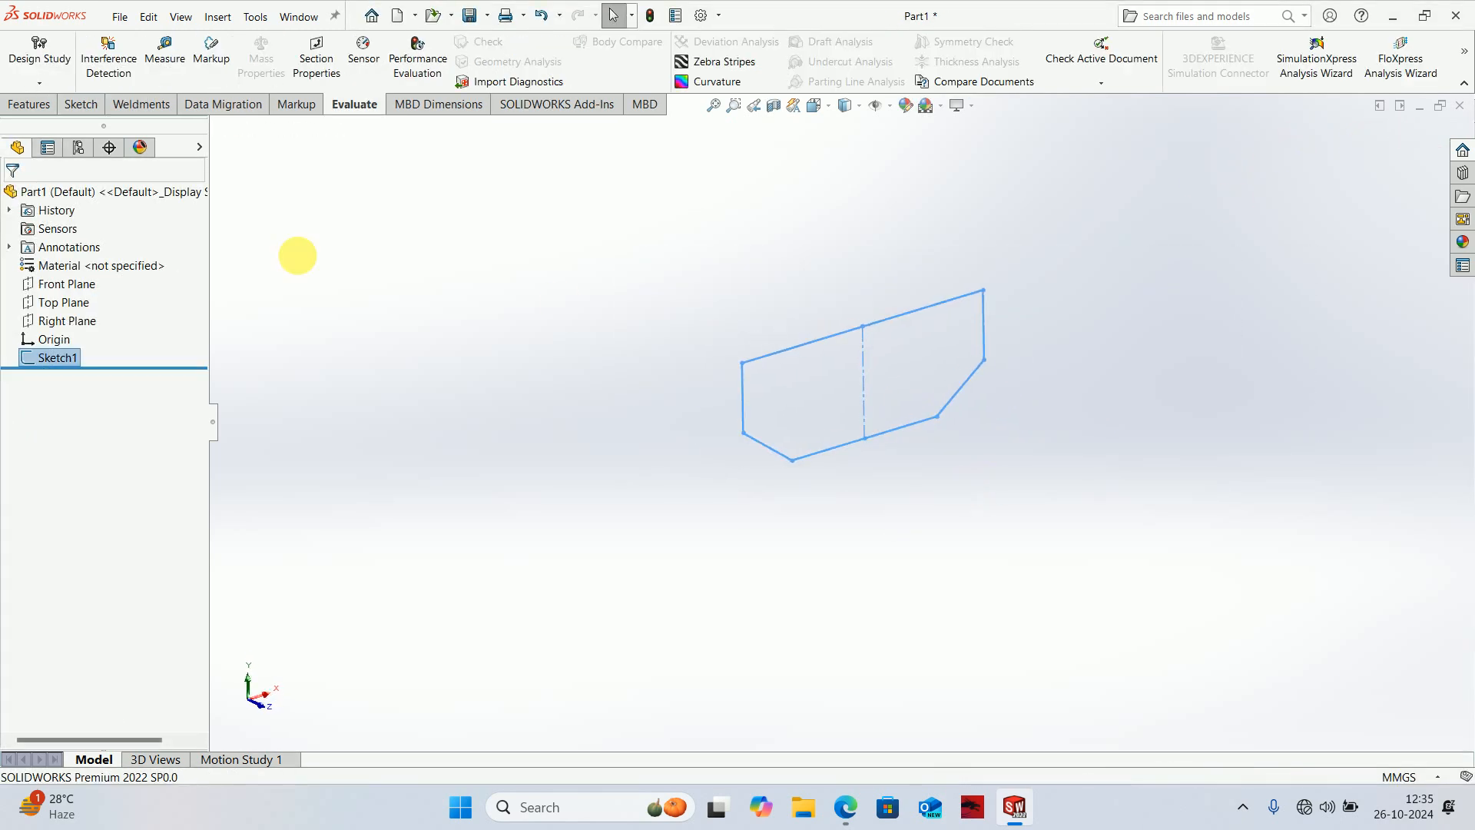
{"action": "left_click", "coordinate": [28, 104]}
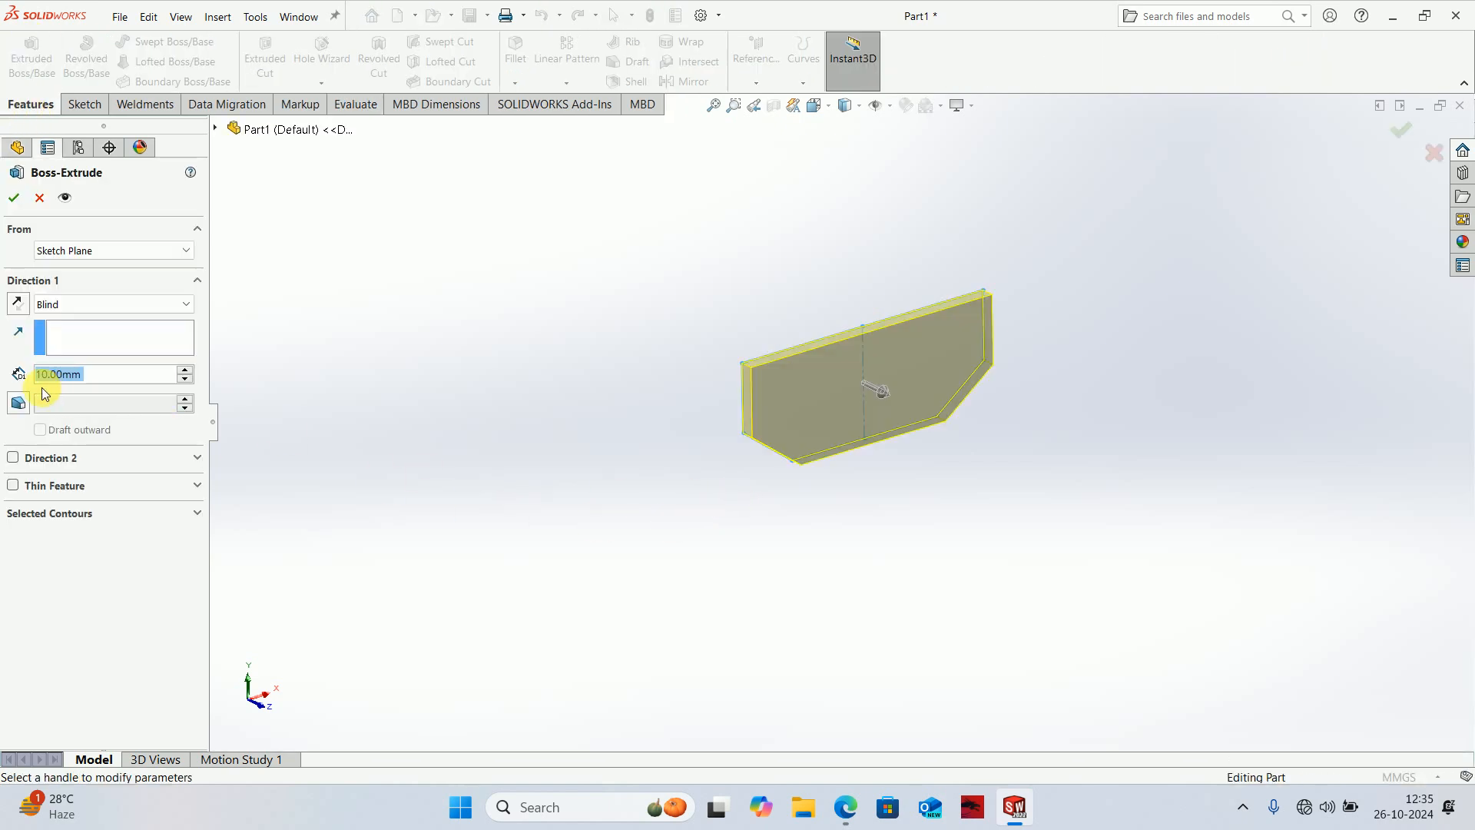
{"action": "left_click", "coordinate": [79, 306]}
{"action": "left_click", "coordinate": [82, 386]}
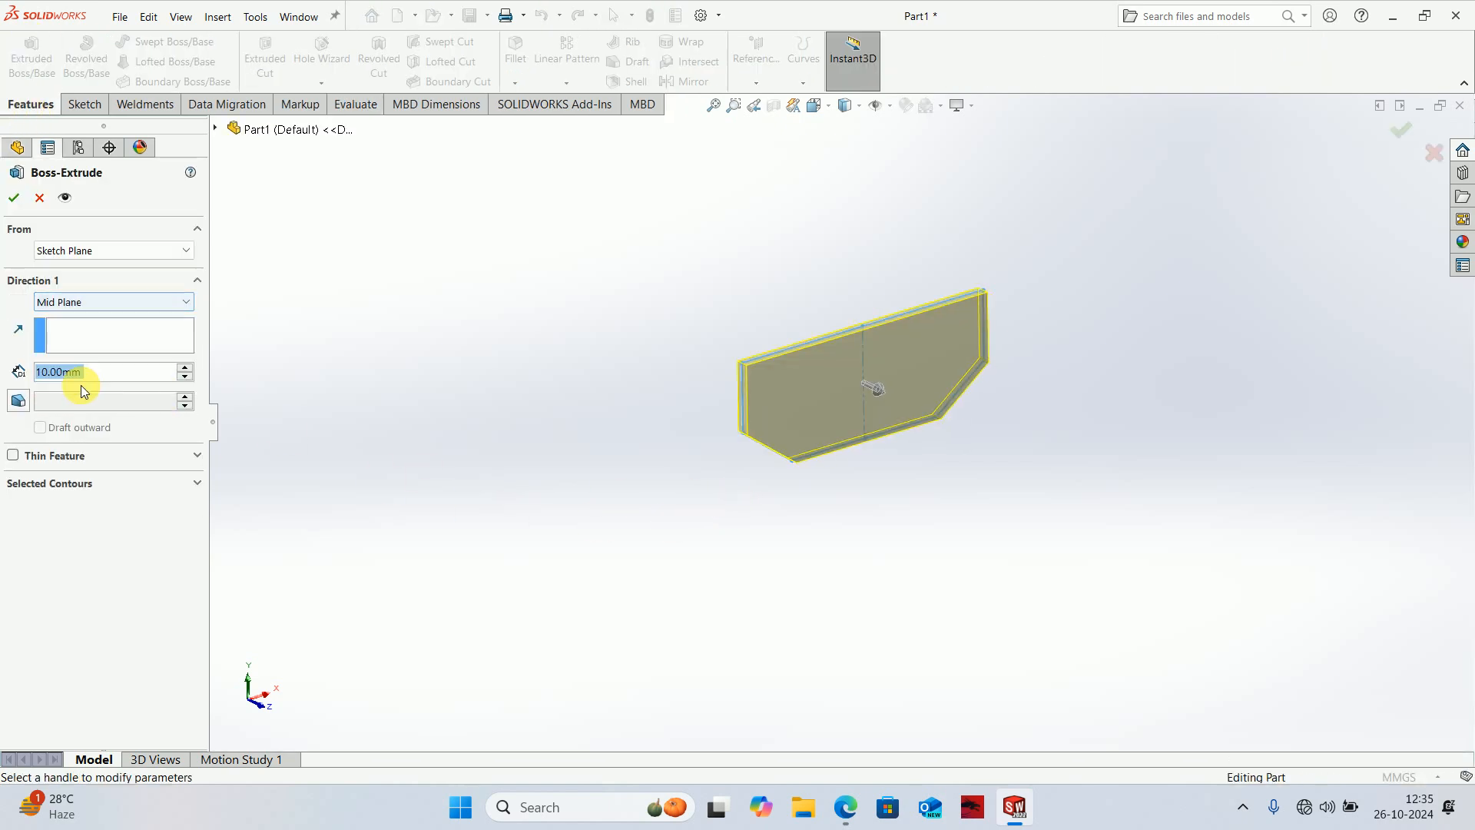
{"action": "key", "text": "alt+Tab"}
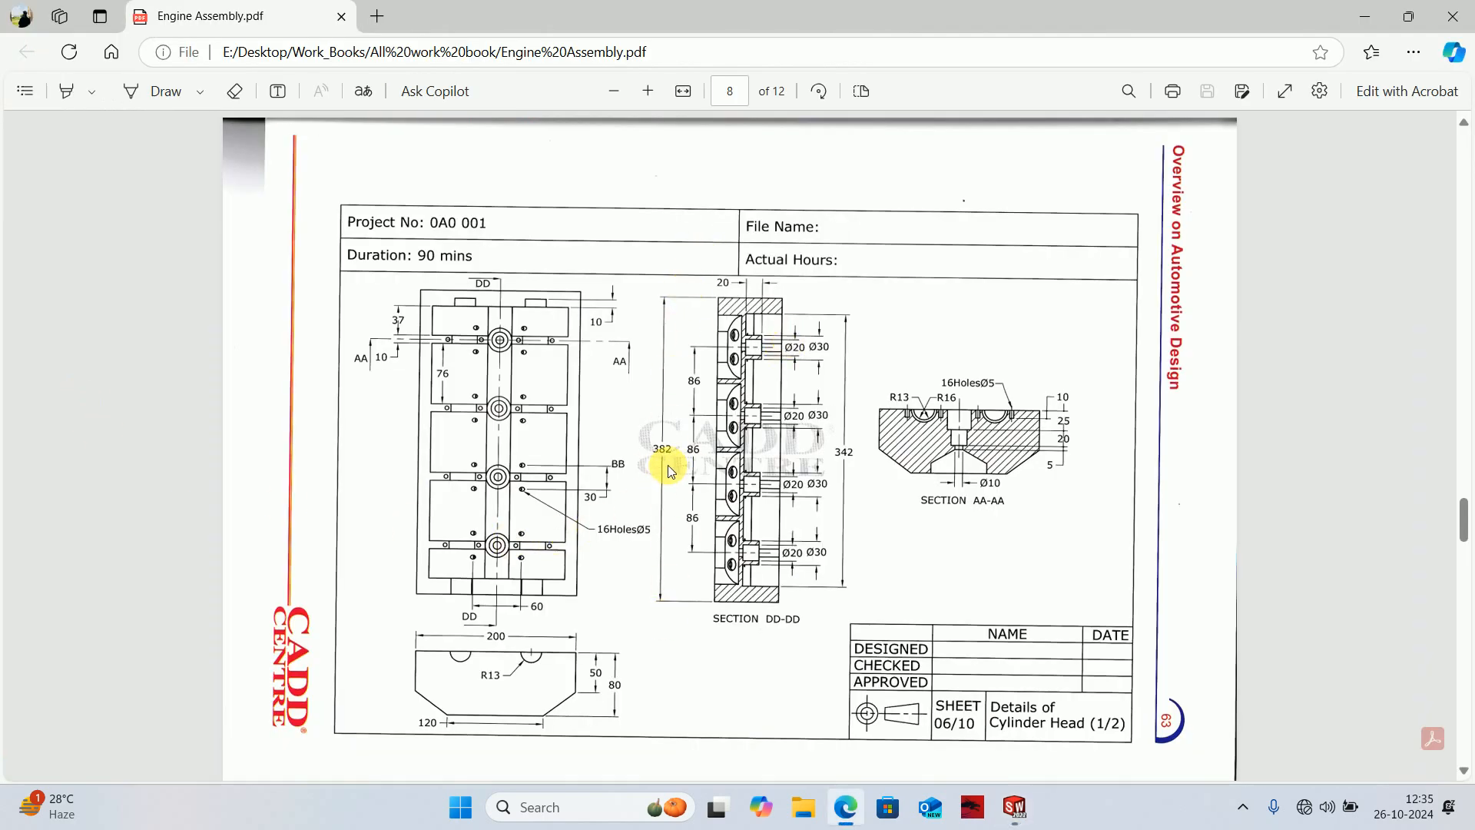
{"action": "key", "text": "alt+Tab"}
{"action": "double_click", "coordinate": [146, 376]}
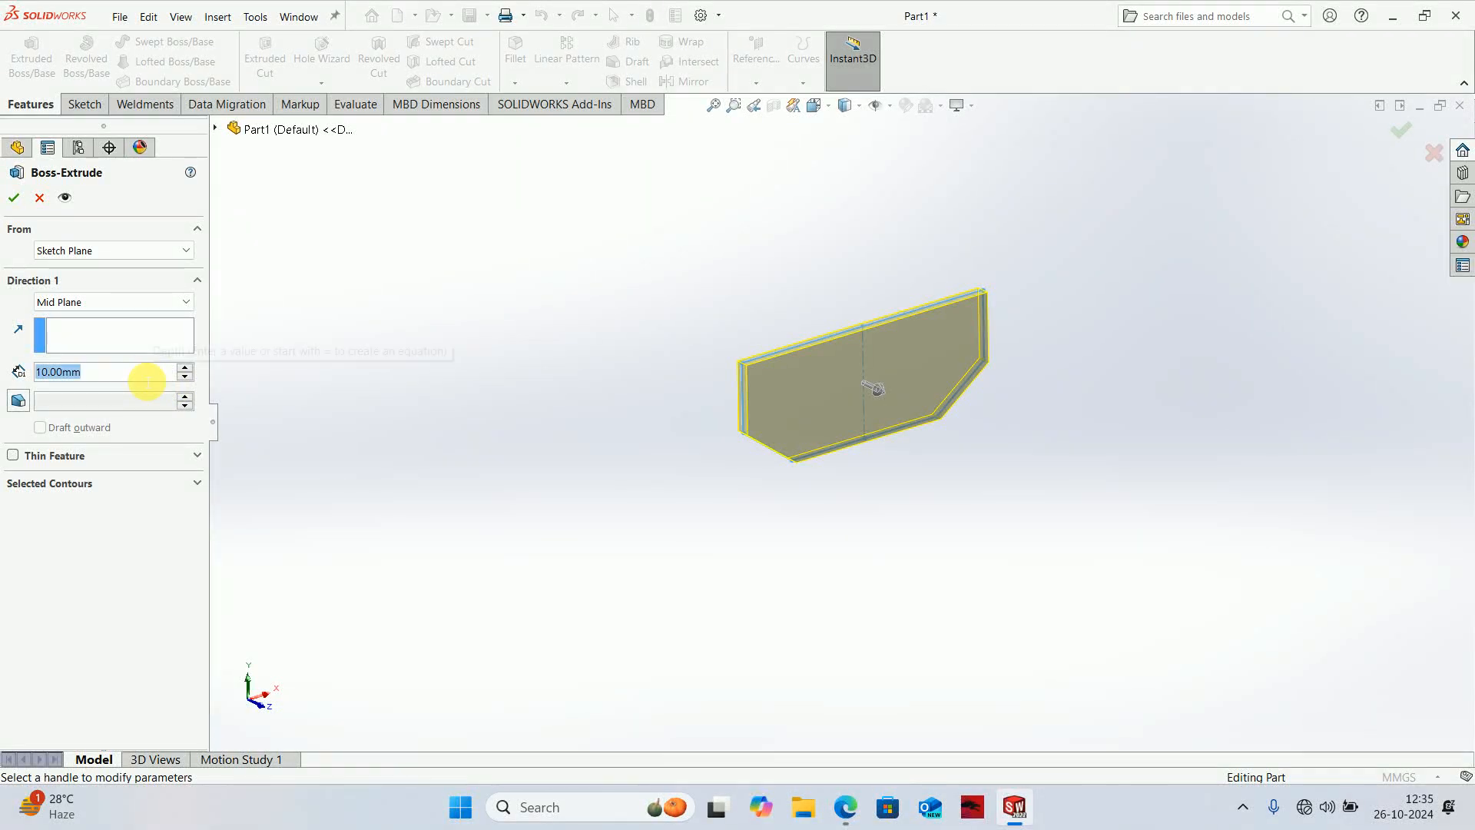
{"action": "type", "text": "3"}
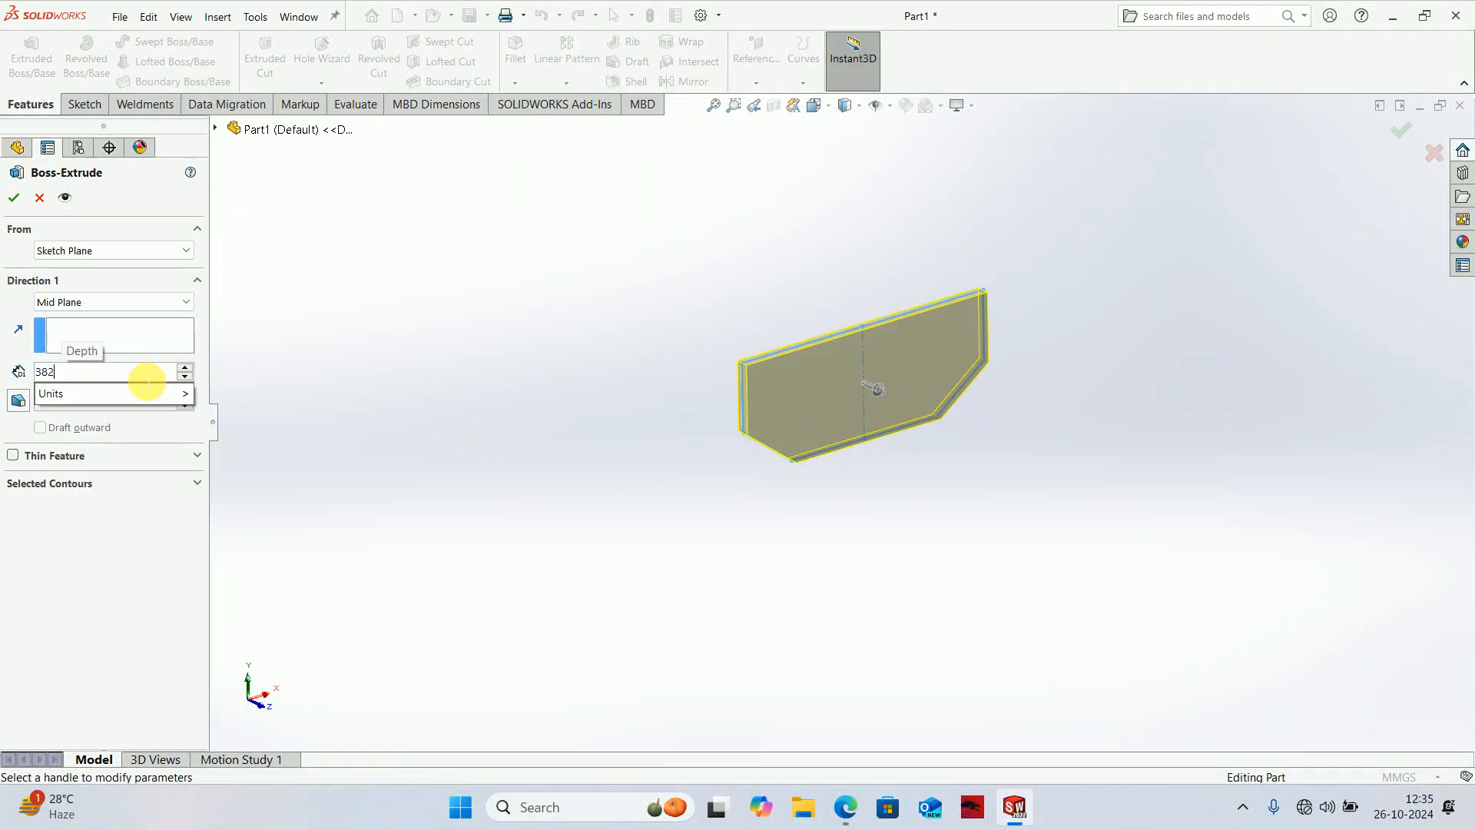
{"action": "type", "text": "82"}
{"action": "key", "text": "Return"}
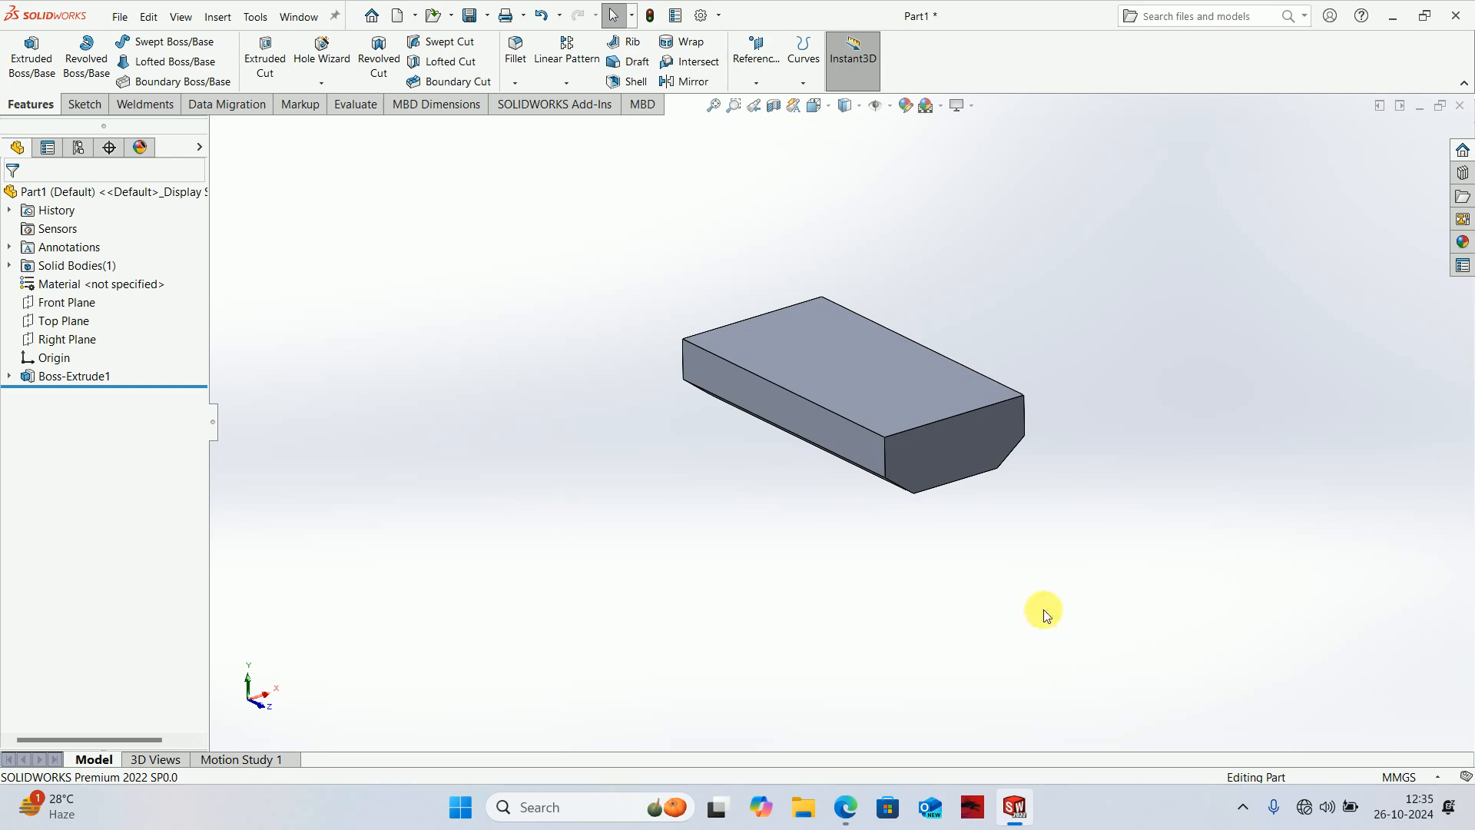
{"action": "middle_click_drag", "start_coordinate": [1109, 440], "coordinate": [1086, 471]}
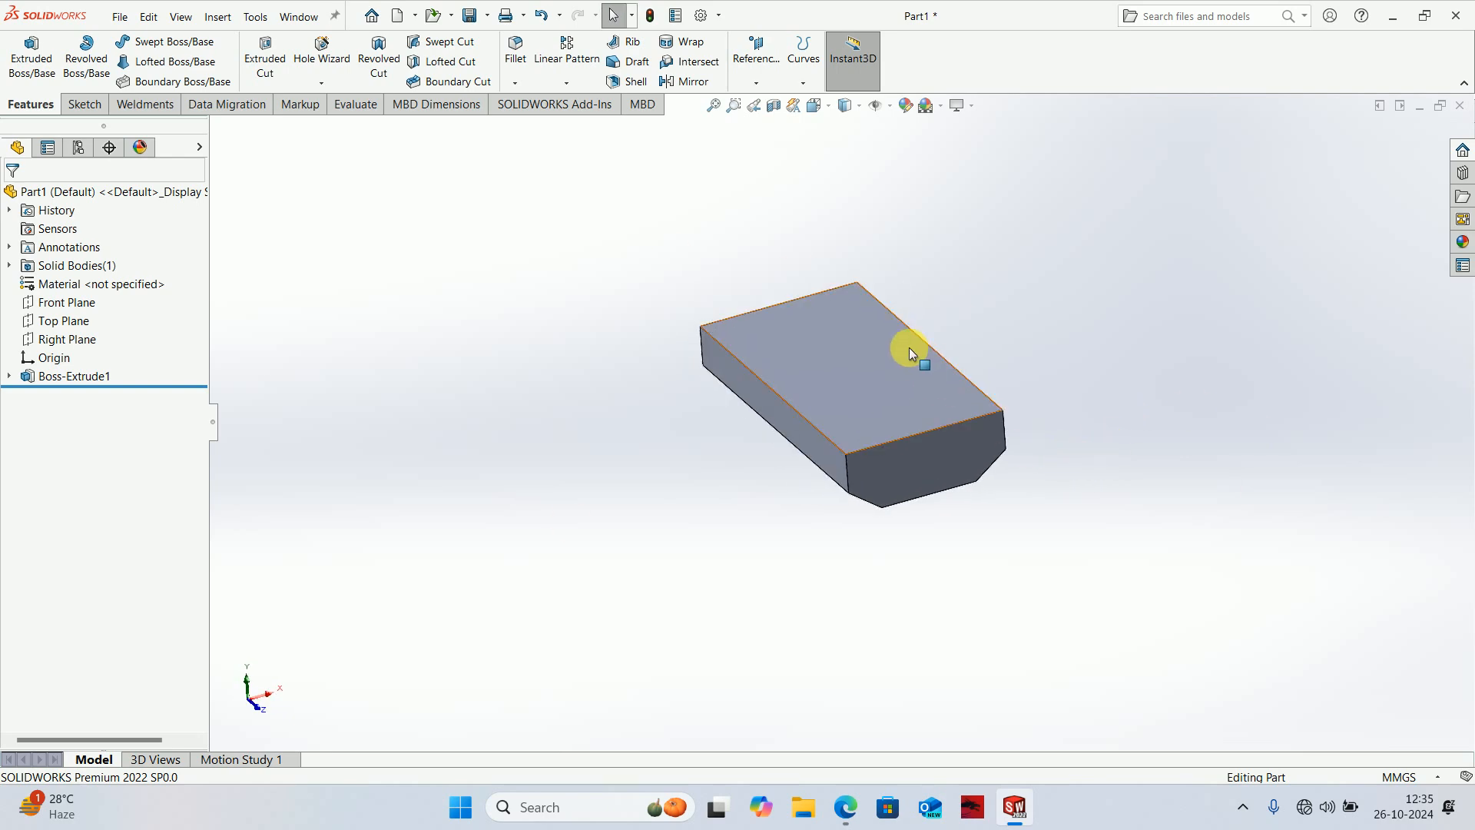
- Consult the cylinder head drawing in the PDF and start a sketch on the Front Plane
{"action": "key", "text": "alt+Tab"}
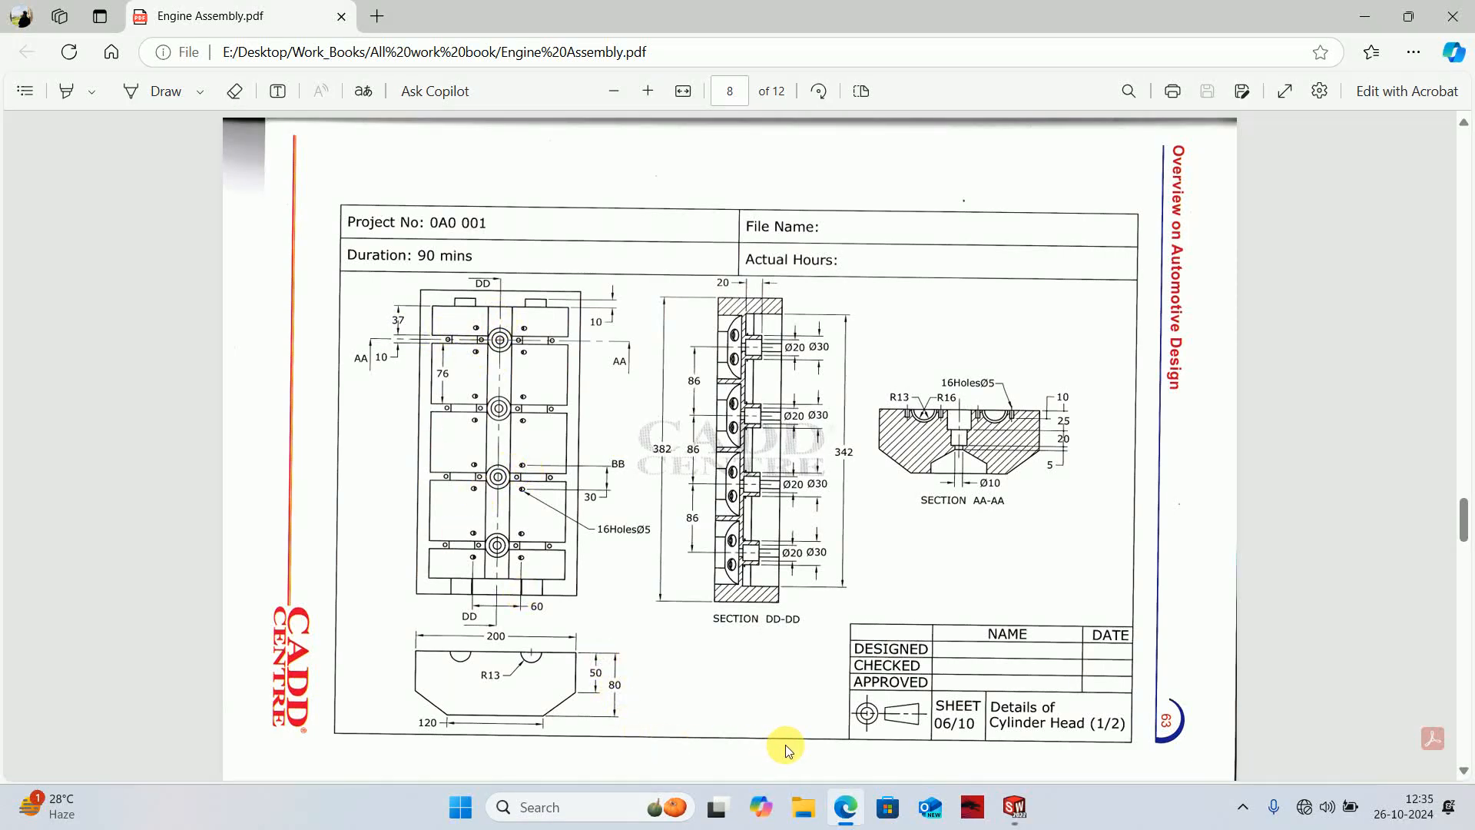
{"action": "left_click", "coordinate": [1012, 805]}
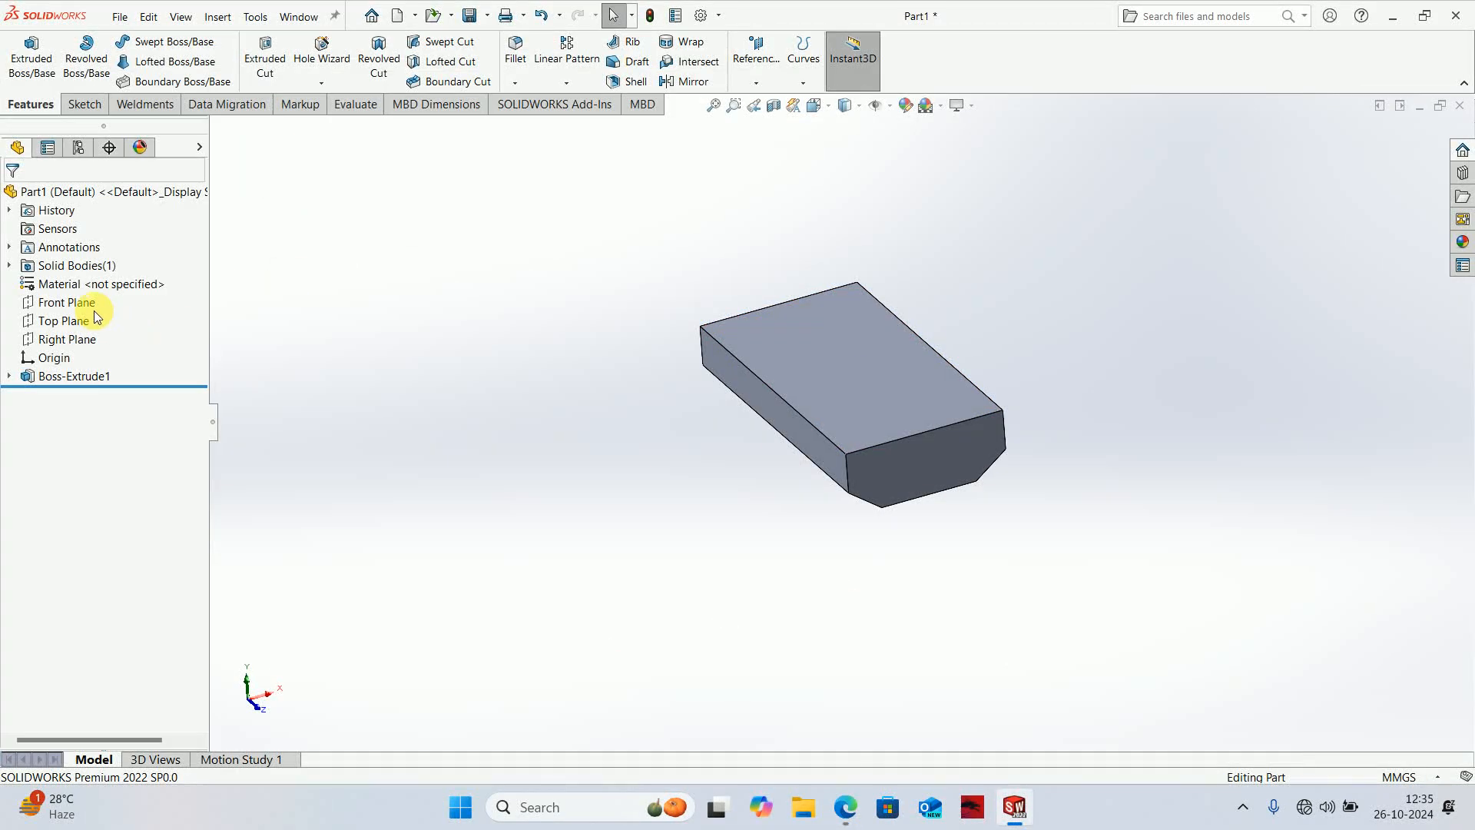
{"action": "left_click", "coordinate": [86, 302]}
{"action": "left_click", "coordinate": [104, 286]}
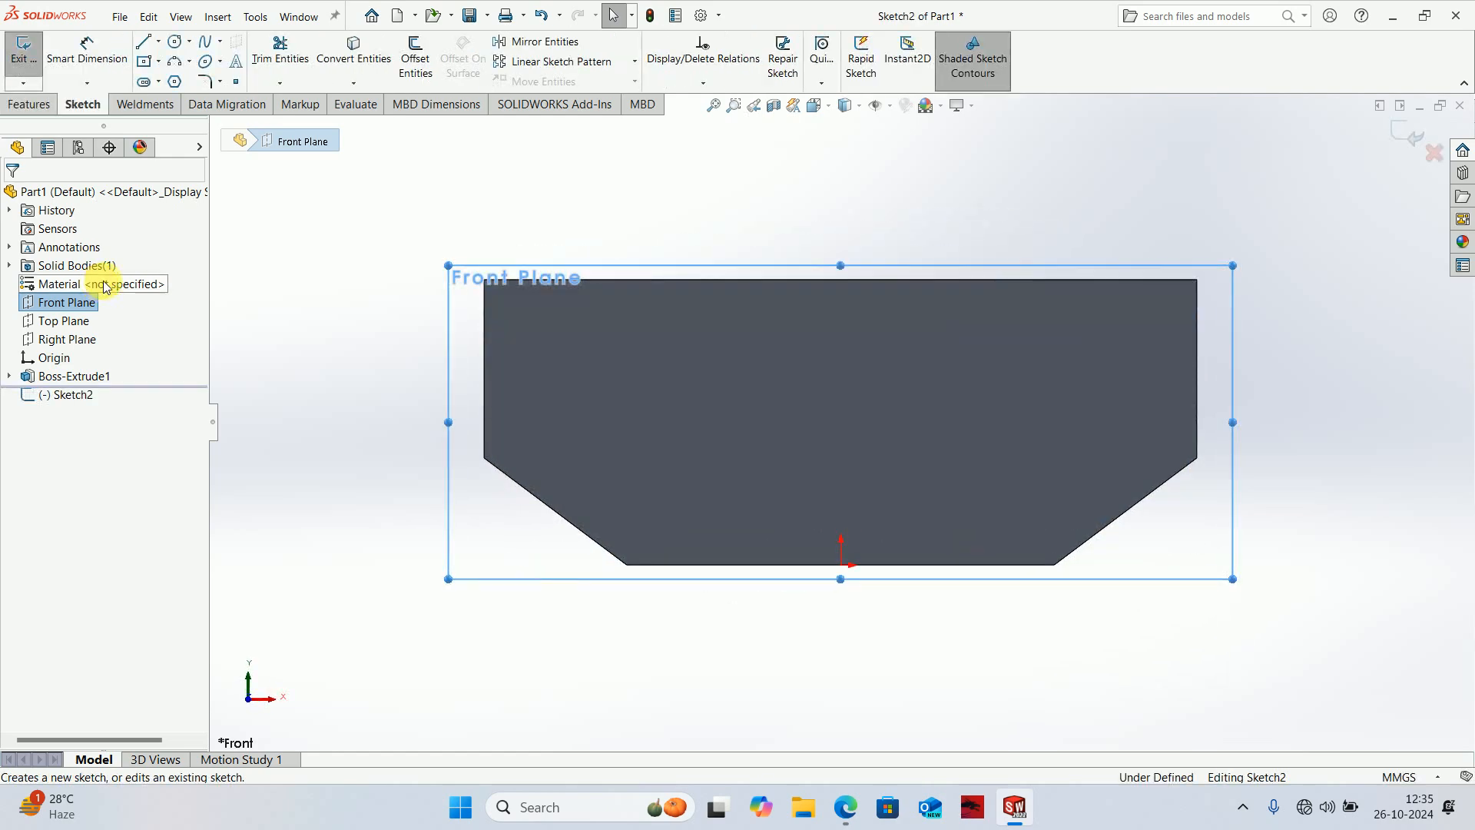
- Rotate the PDF page with sheet 07/10 upright, read the Section BB-BB pocket dimensions and return to the SOLIDWORKS sketch
{"action": "left_click", "coordinate": [845, 807]}
{"action": "scroll", "coordinate": [843, 427], "scroll_direction": "down", "scroll_amount": 10}
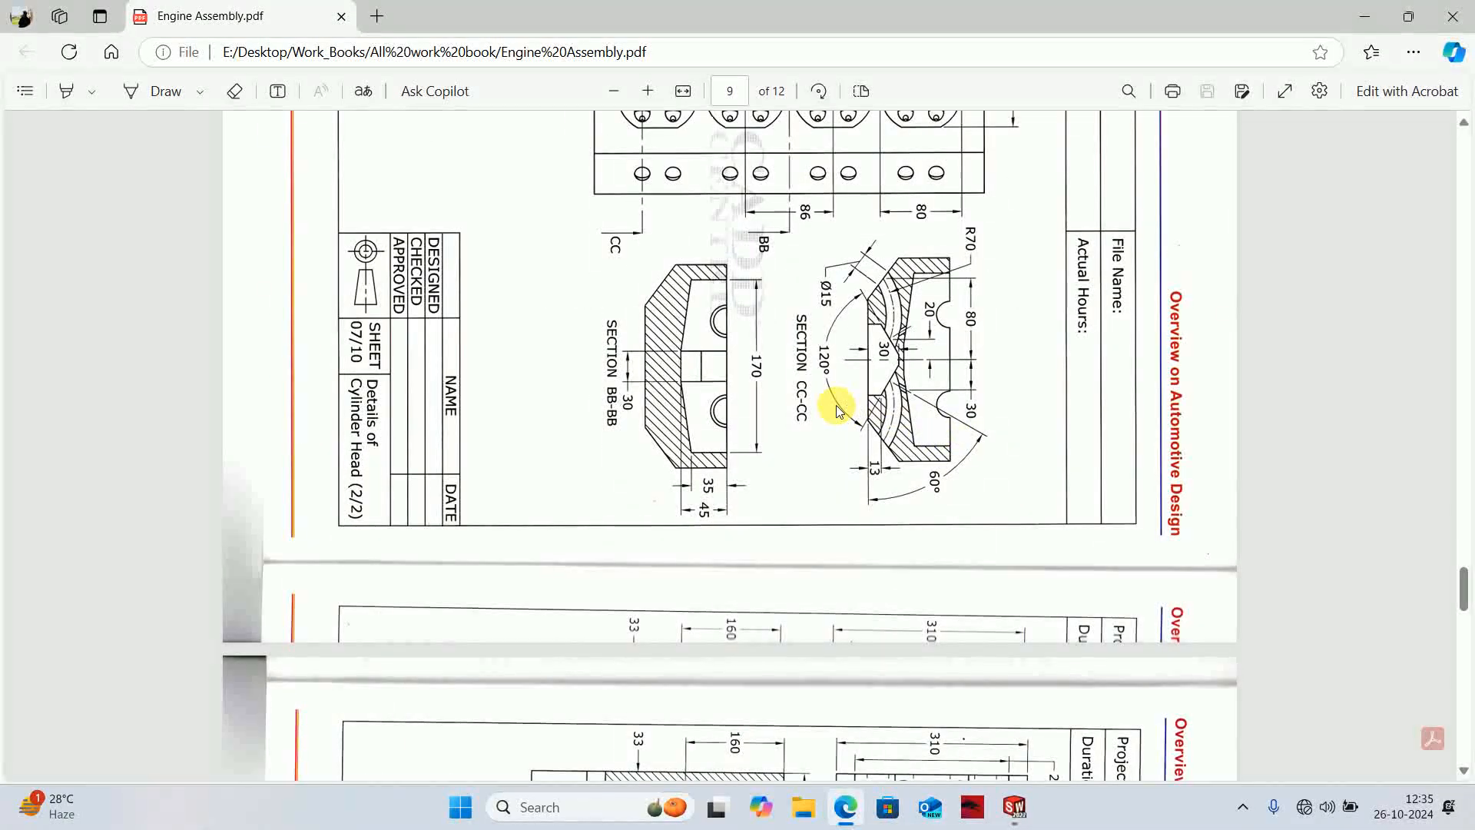
{"action": "right_click", "coordinate": [936, 272]}
{"action": "left_click", "coordinate": [1053, 578]}
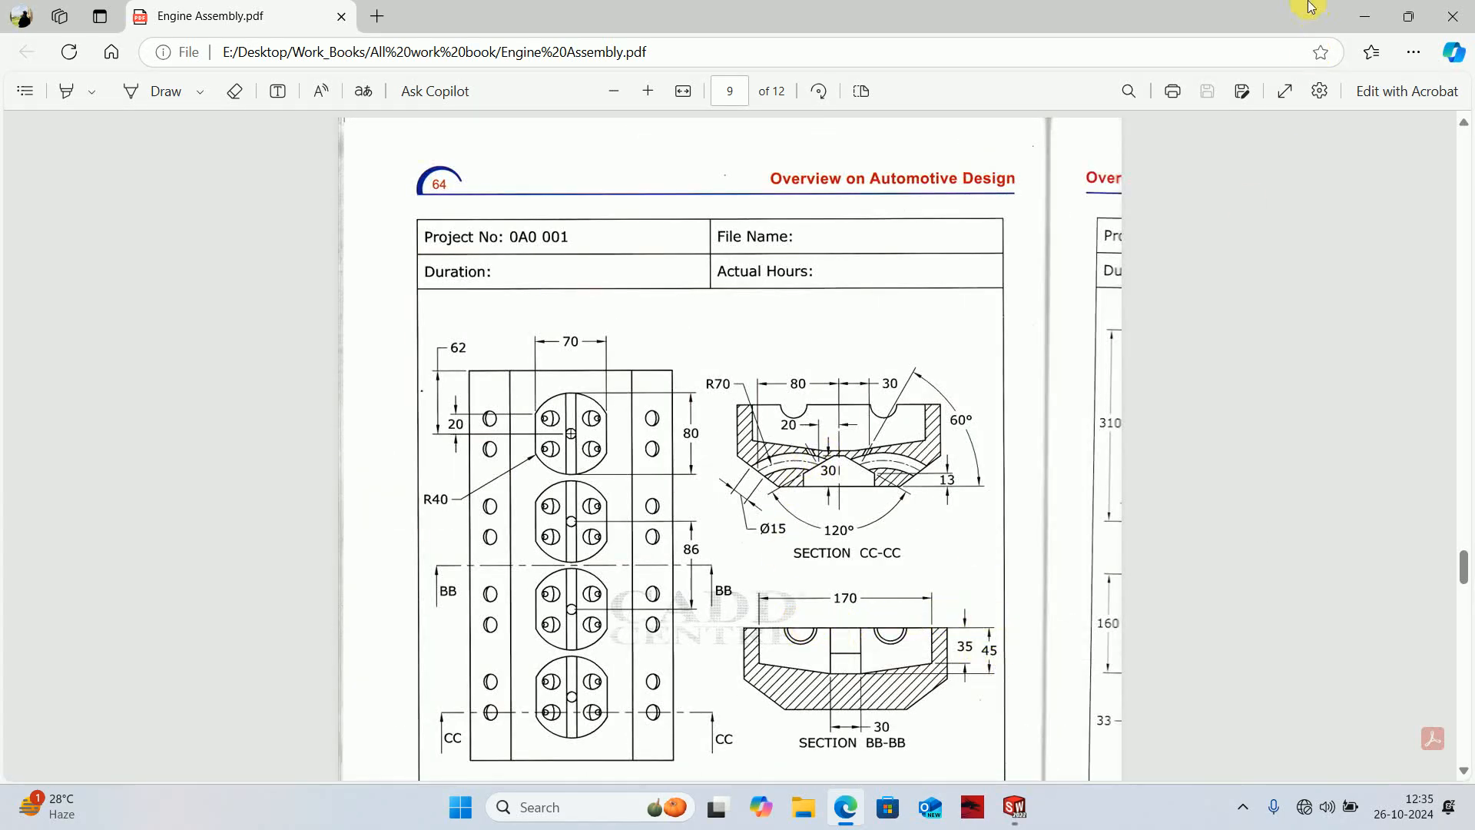
{"action": "left_click", "coordinate": [1357, 14]}
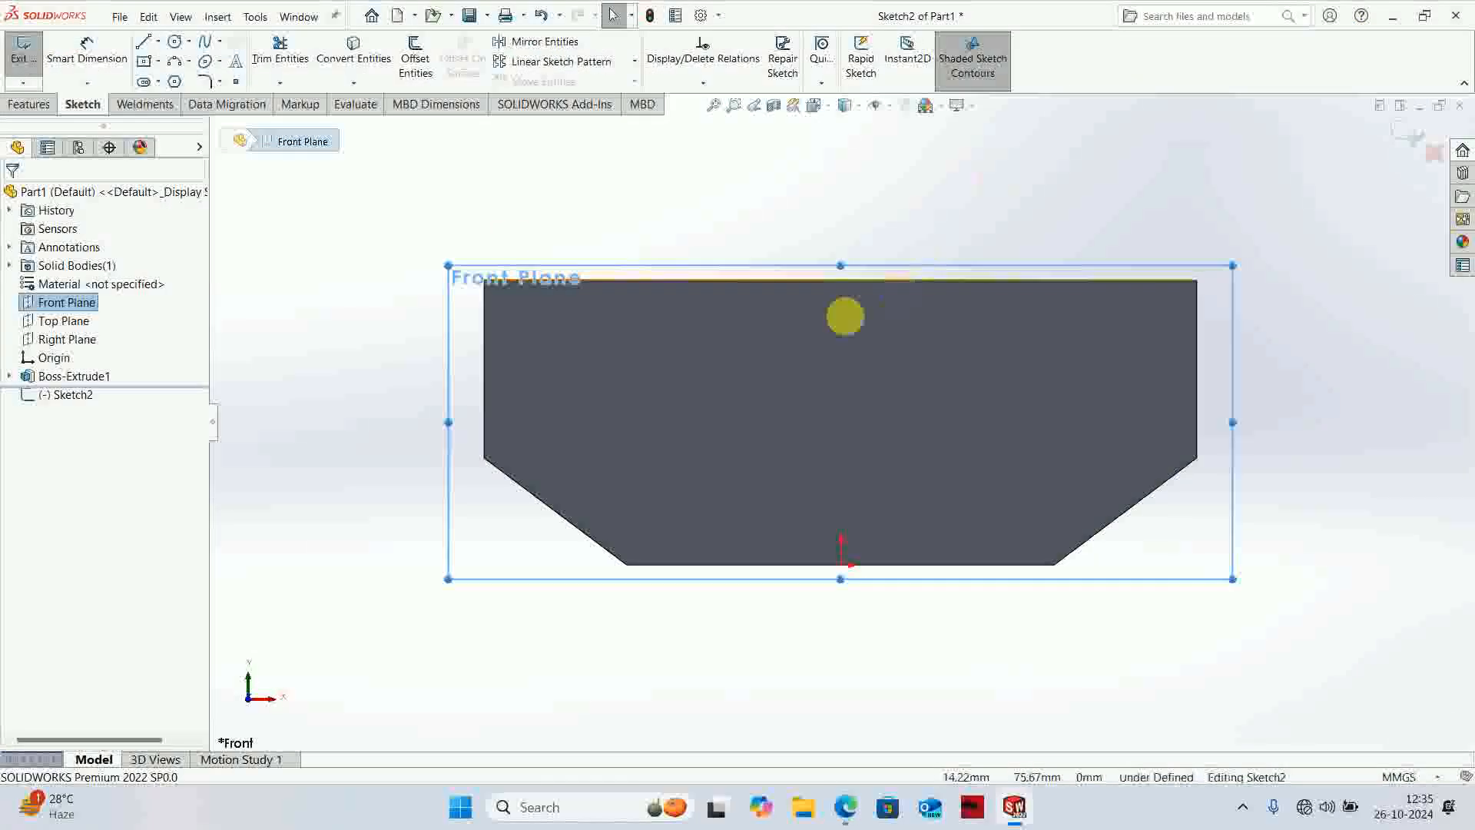
- Sketch the closed left half of the pocket profile from the top edge's midpoint, about 33 mm deep, with a sloped floor
{"action": "left_click", "coordinate": [143, 42]}
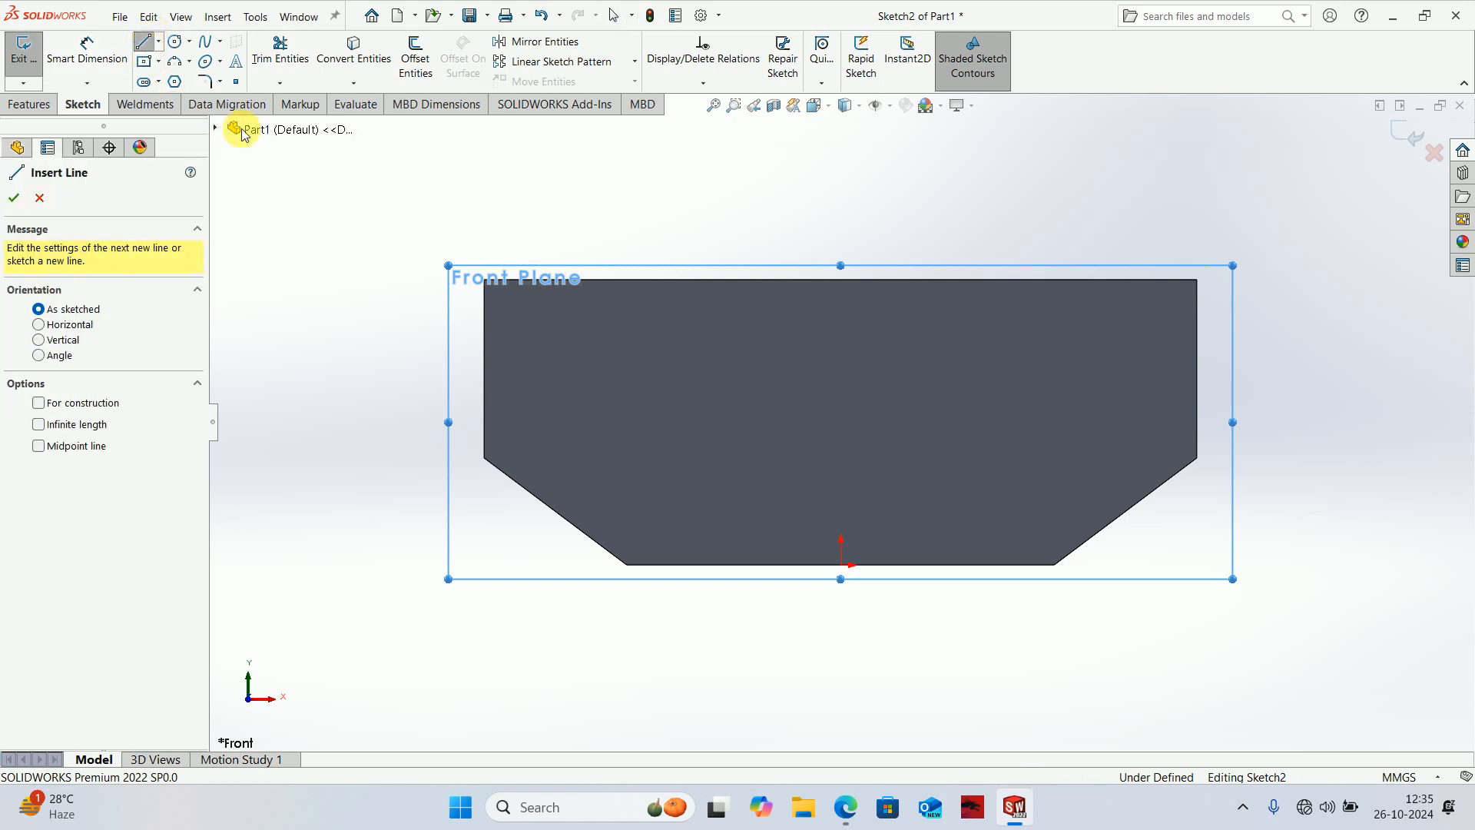
{"action": "left_click", "coordinate": [840, 280]}
{"action": "left_click", "coordinate": [841, 397]}
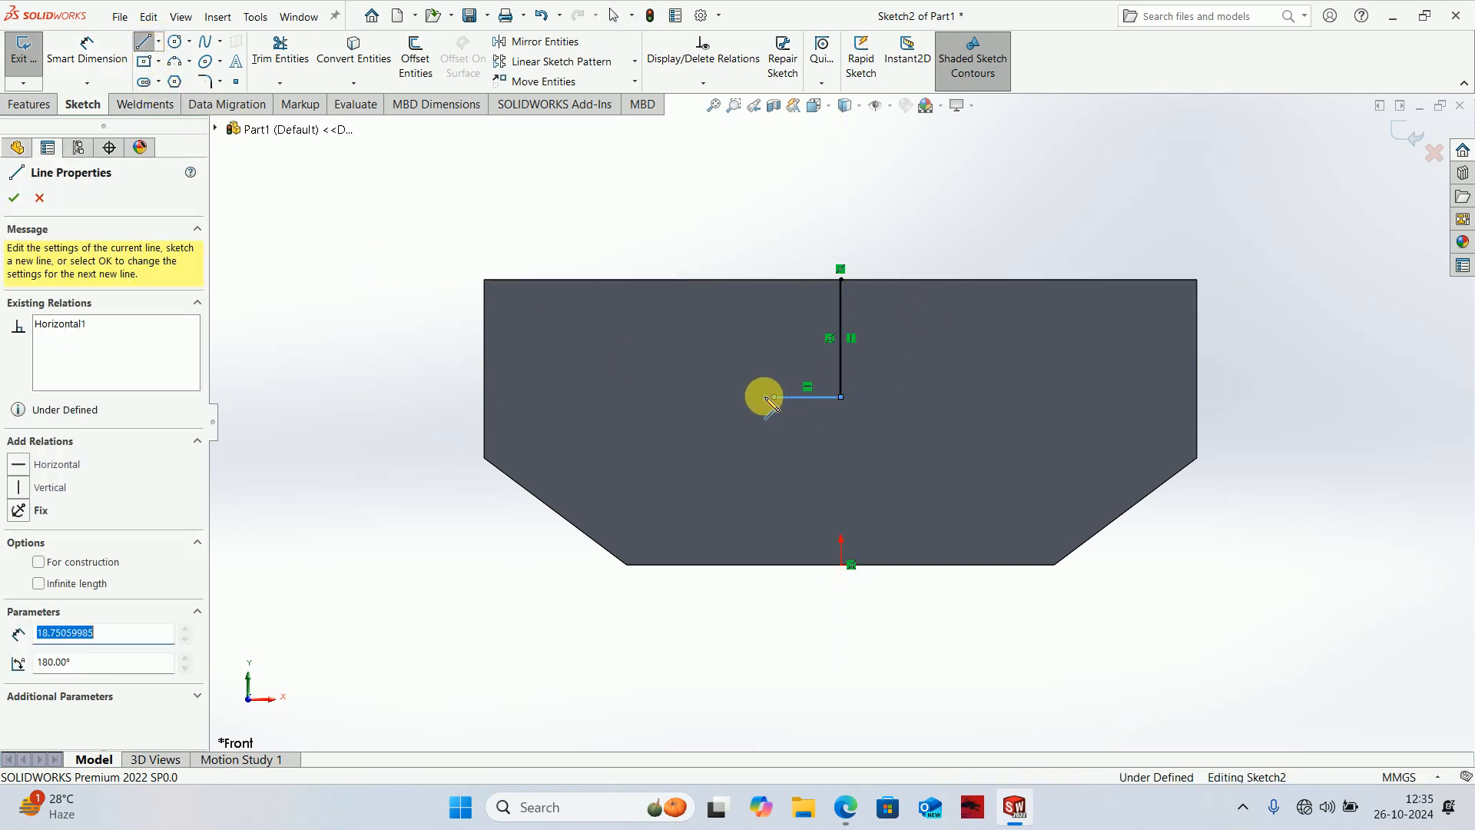
{"action": "left_click", "coordinate": [774, 396]}
{"action": "left_click", "coordinate": [567, 338]}
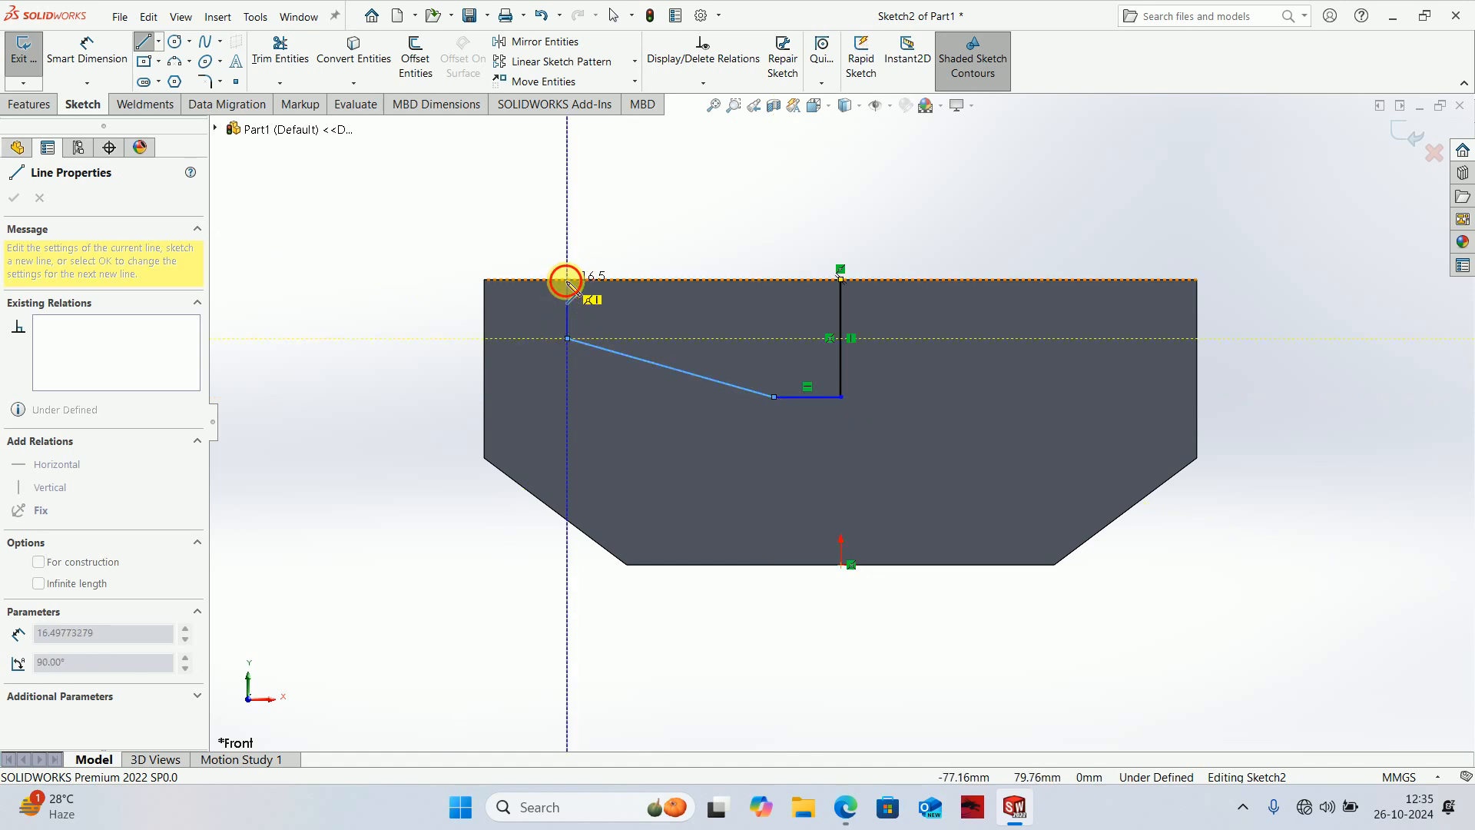
{"action": "left_click", "coordinate": [567, 280]}
{"action": "left_click", "coordinate": [841, 280]}
{"action": "key", "text": "Escape"}
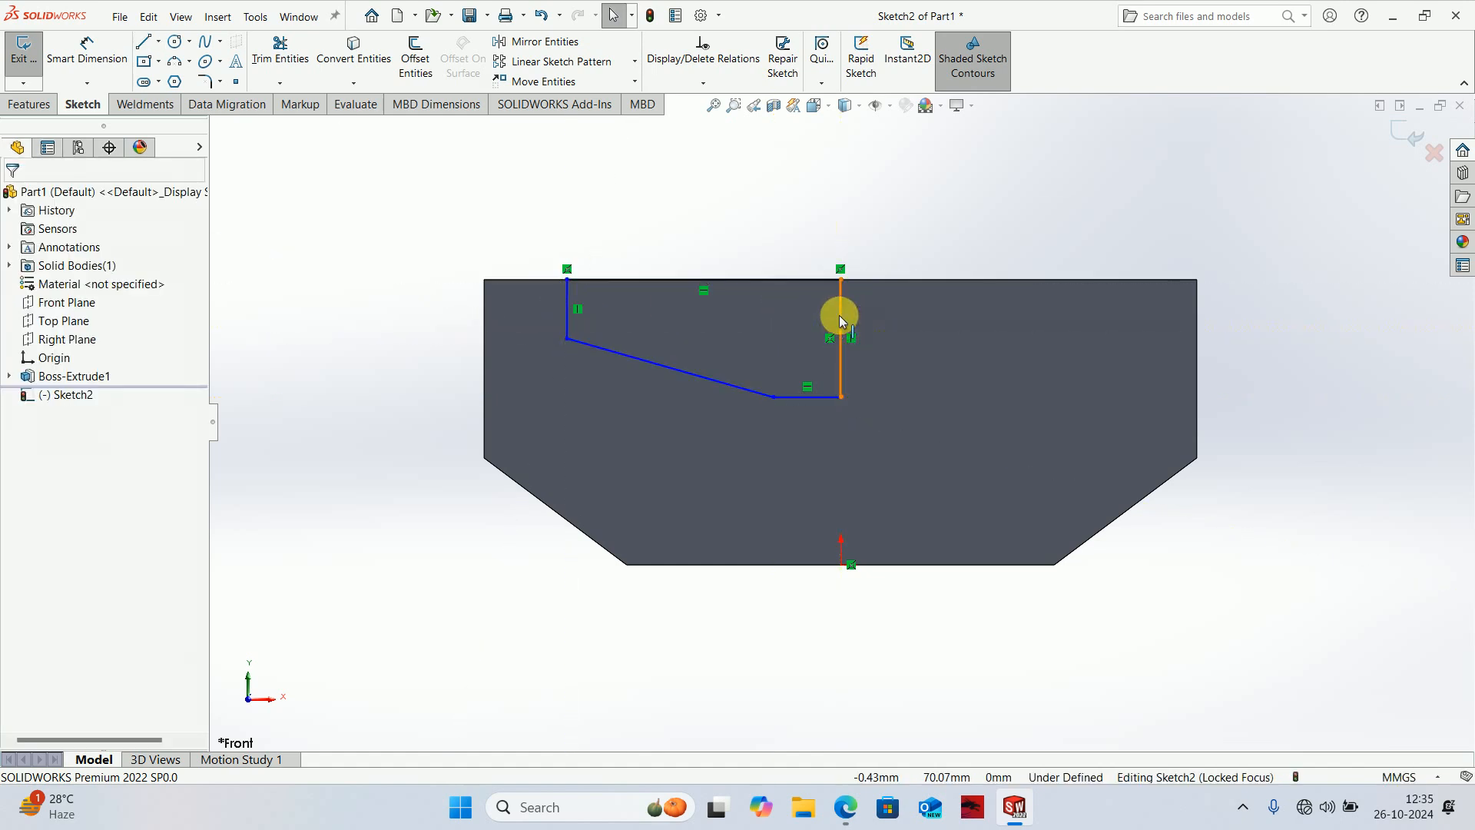
- Convert the vertical centre line to construction geometry and mirror the half pocket profile about it
{"action": "left_click", "coordinate": [840, 324]}
{"action": "left_click", "coordinate": [895, 276]}
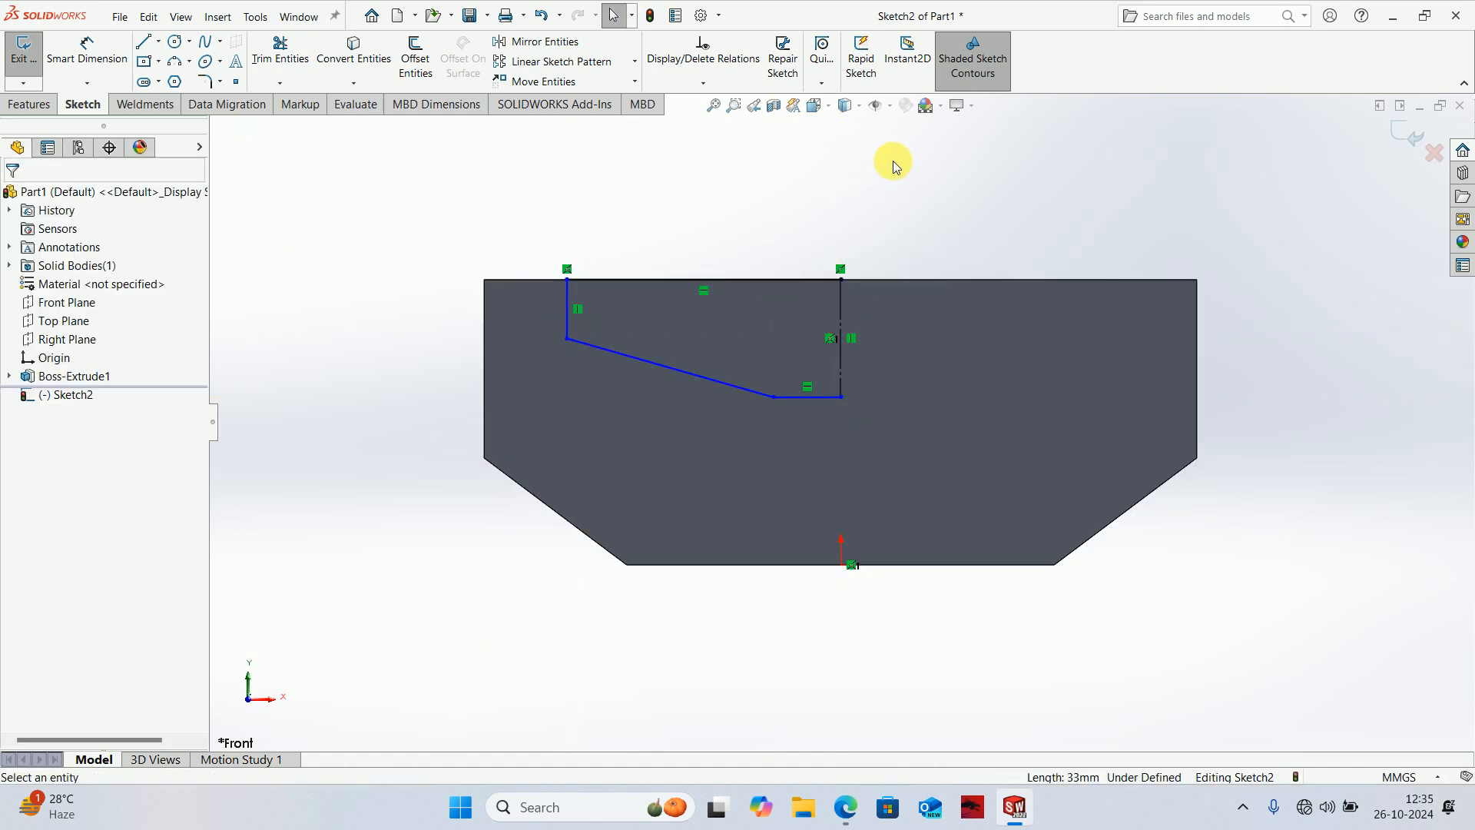
{"action": "left_click_drag", "start_coordinate": [892, 161], "coordinate": [555, 440]}
{"action": "left_click", "coordinate": [519, 43]}
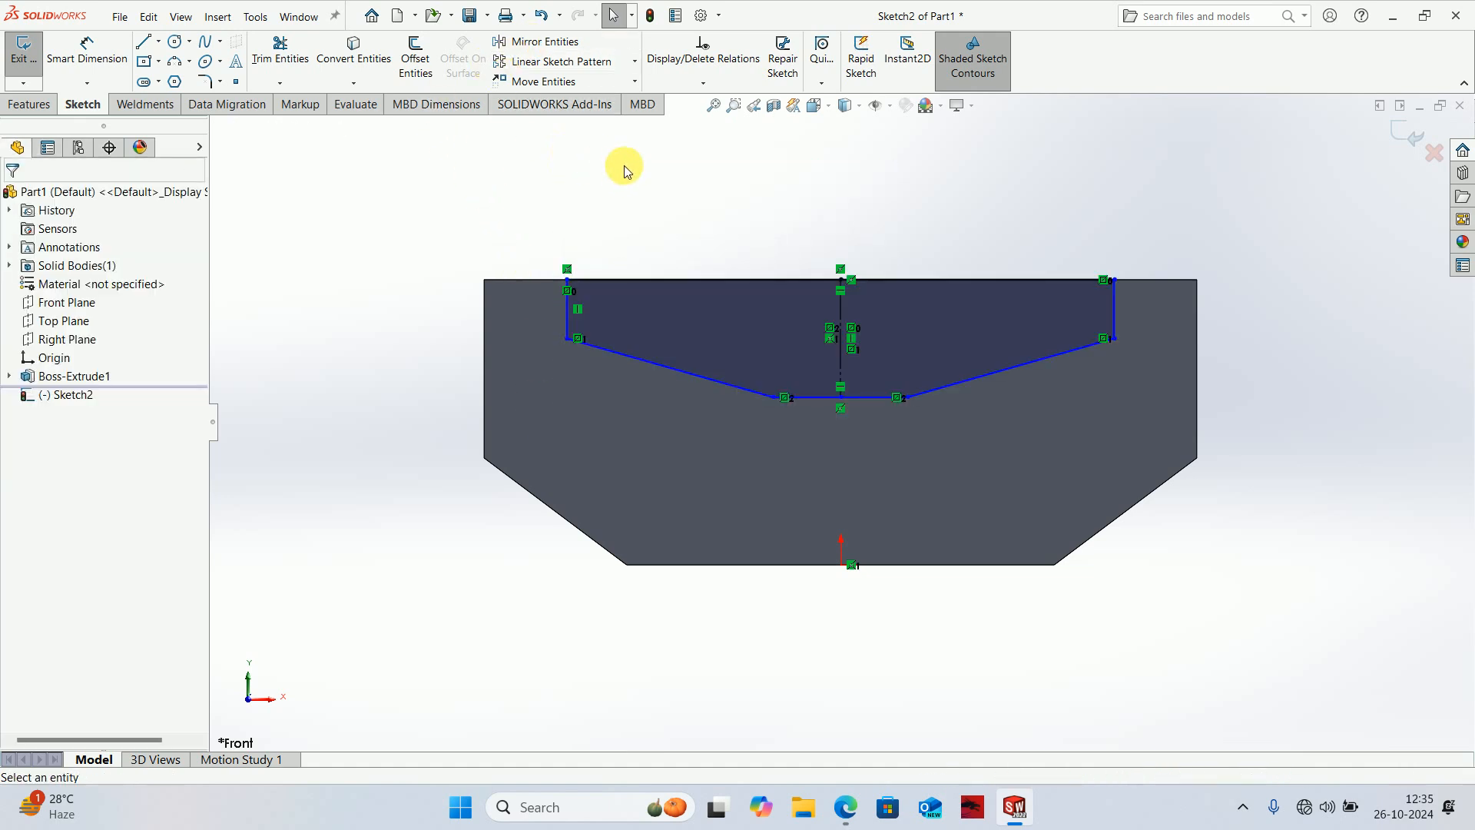
- Dimension the pocket profile's overall width across the top as 170 mm
{"action": "left_click", "coordinate": [670, 279]}
{"action": "right_click", "coordinate": [658, 90]}
{"action": "left_click", "coordinate": [725, 289]}
{"action": "right_click_drag", "start_coordinate": [872, 632], "coordinate": [873, 469]}
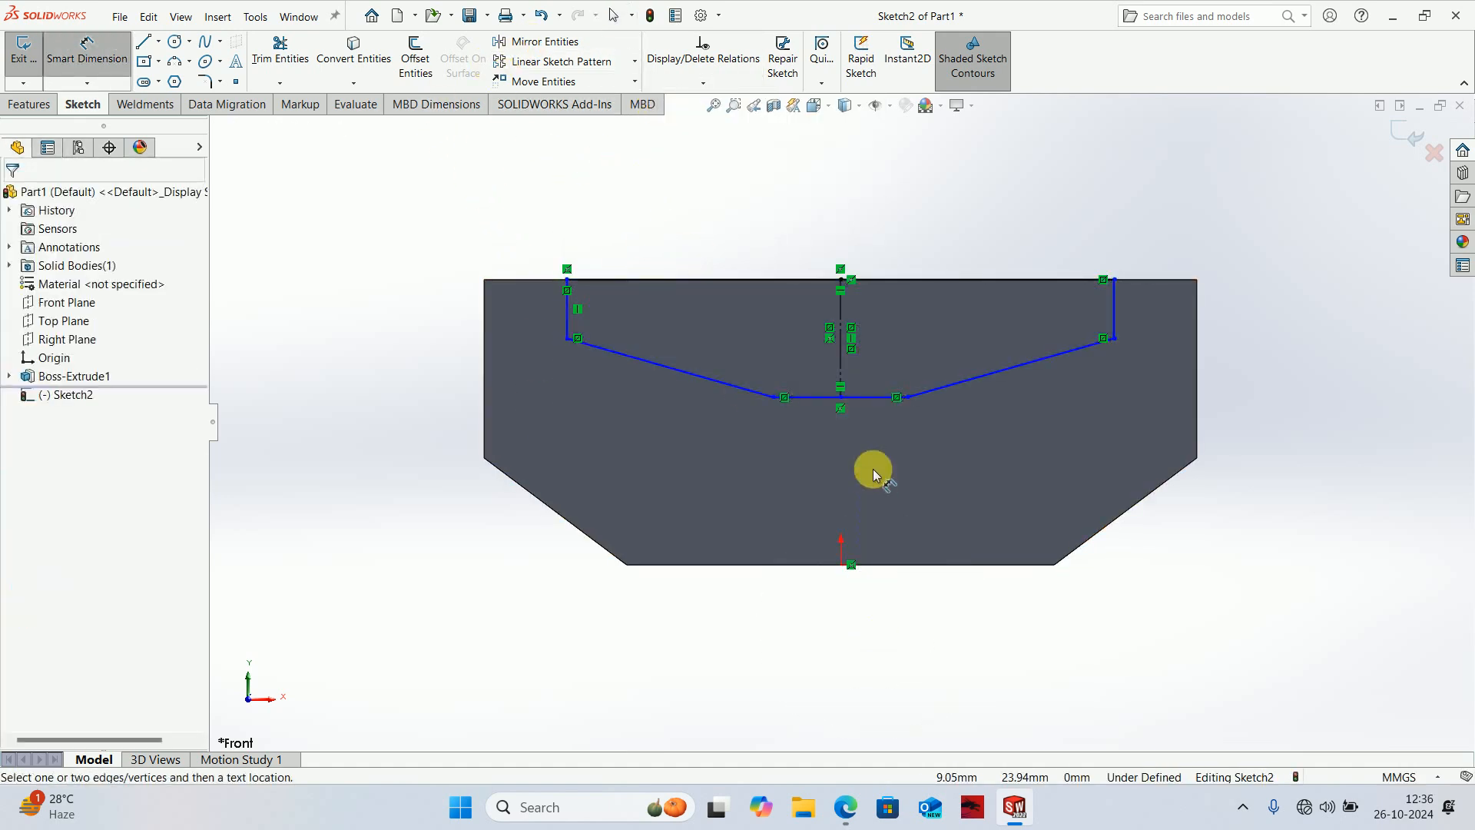
{"action": "left_click", "coordinate": [914, 281]}
{"action": "left_click", "coordinate": [841, 224]}
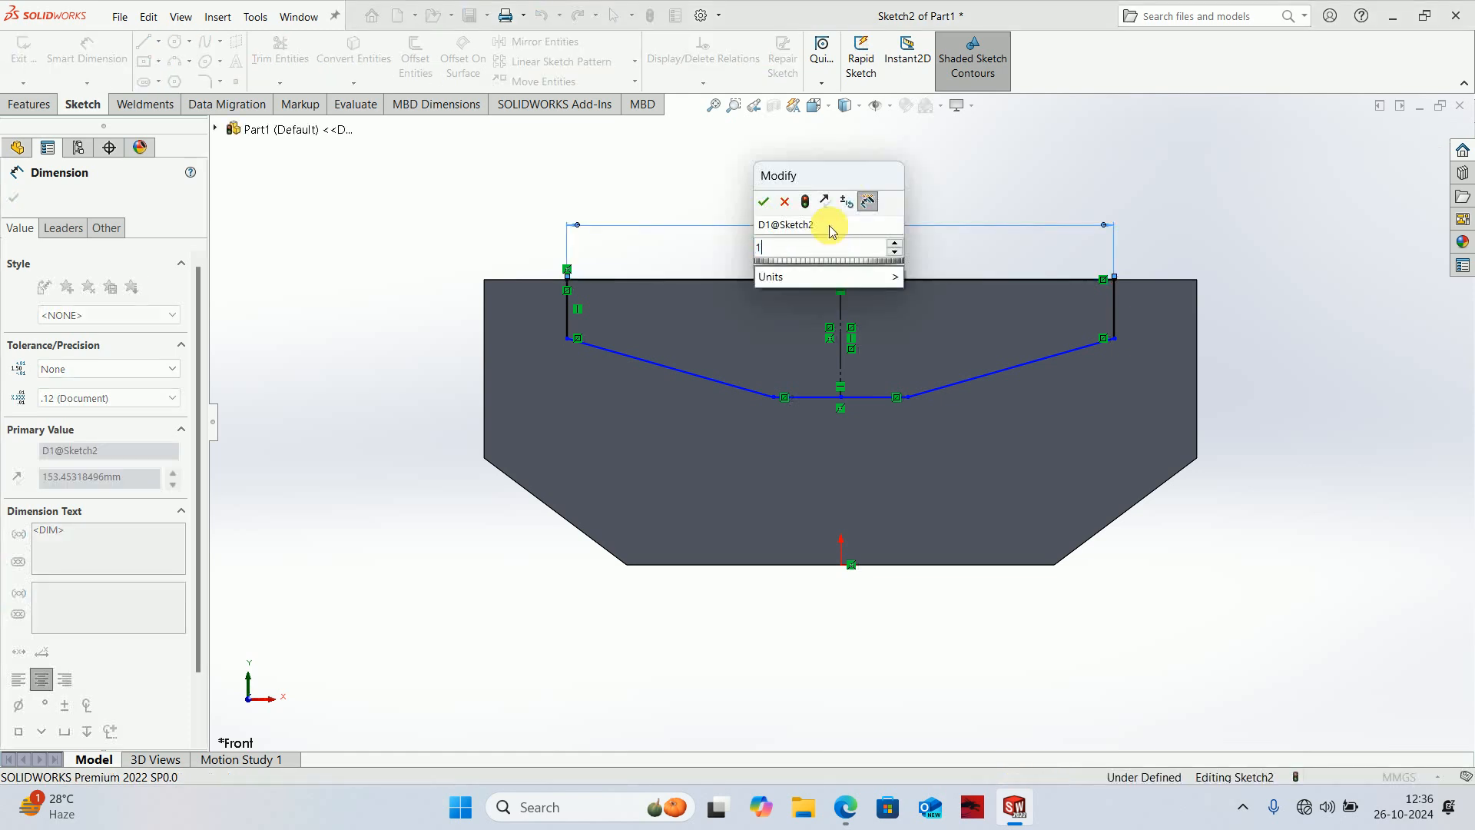
{"action": "type", "text": "170"}
{"action": "key", "text": "Return"}
- Dimension the pocket's vertical side as 35 mm and its depth along the centre line as 45 mm
{"action": "left_click", "coordinate": [1143, 302]}
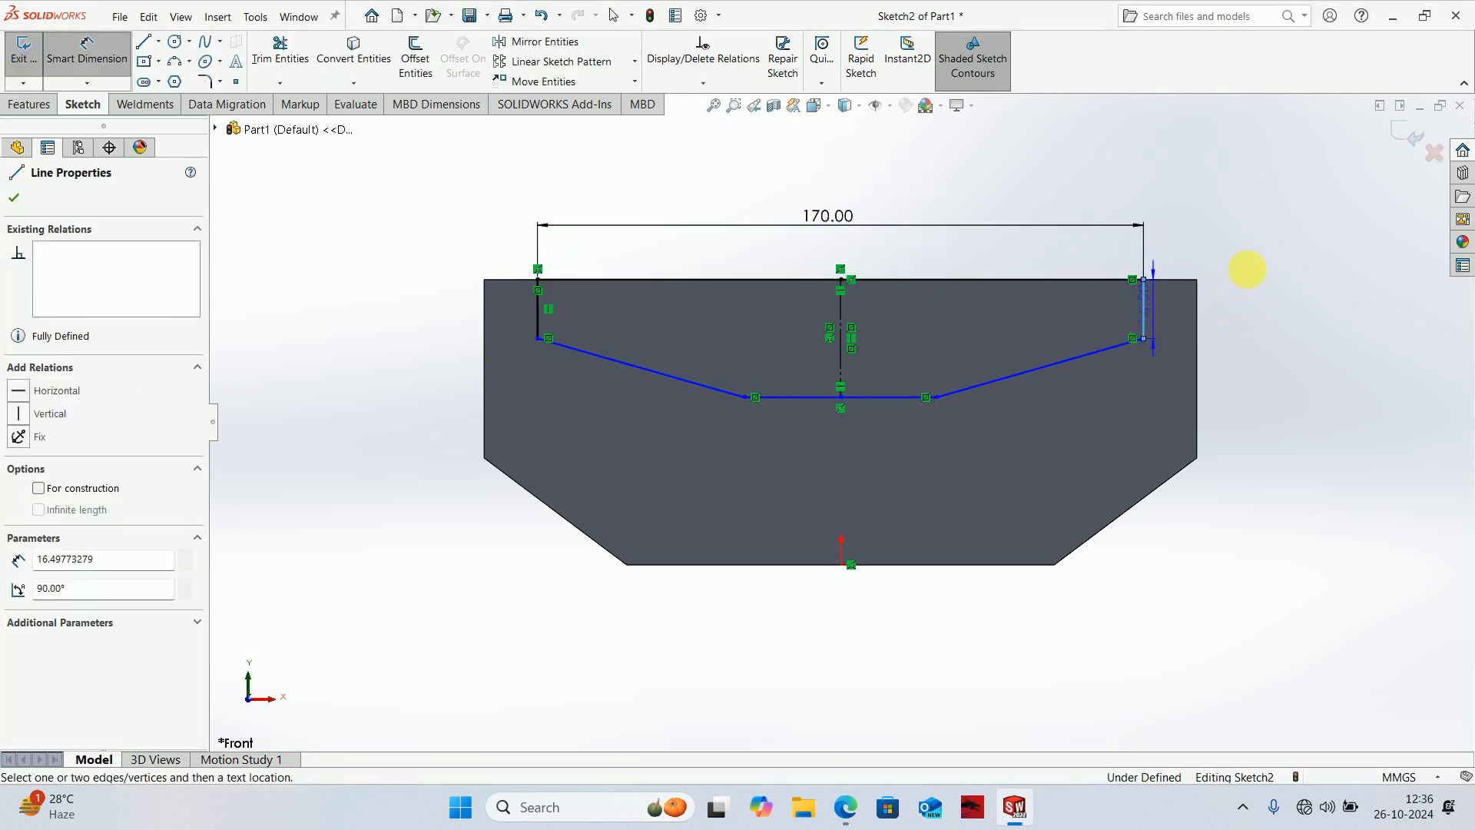
{"action": "left_click", "coordinate": [1247, 232]}
{"action": "type", "text": "35"}
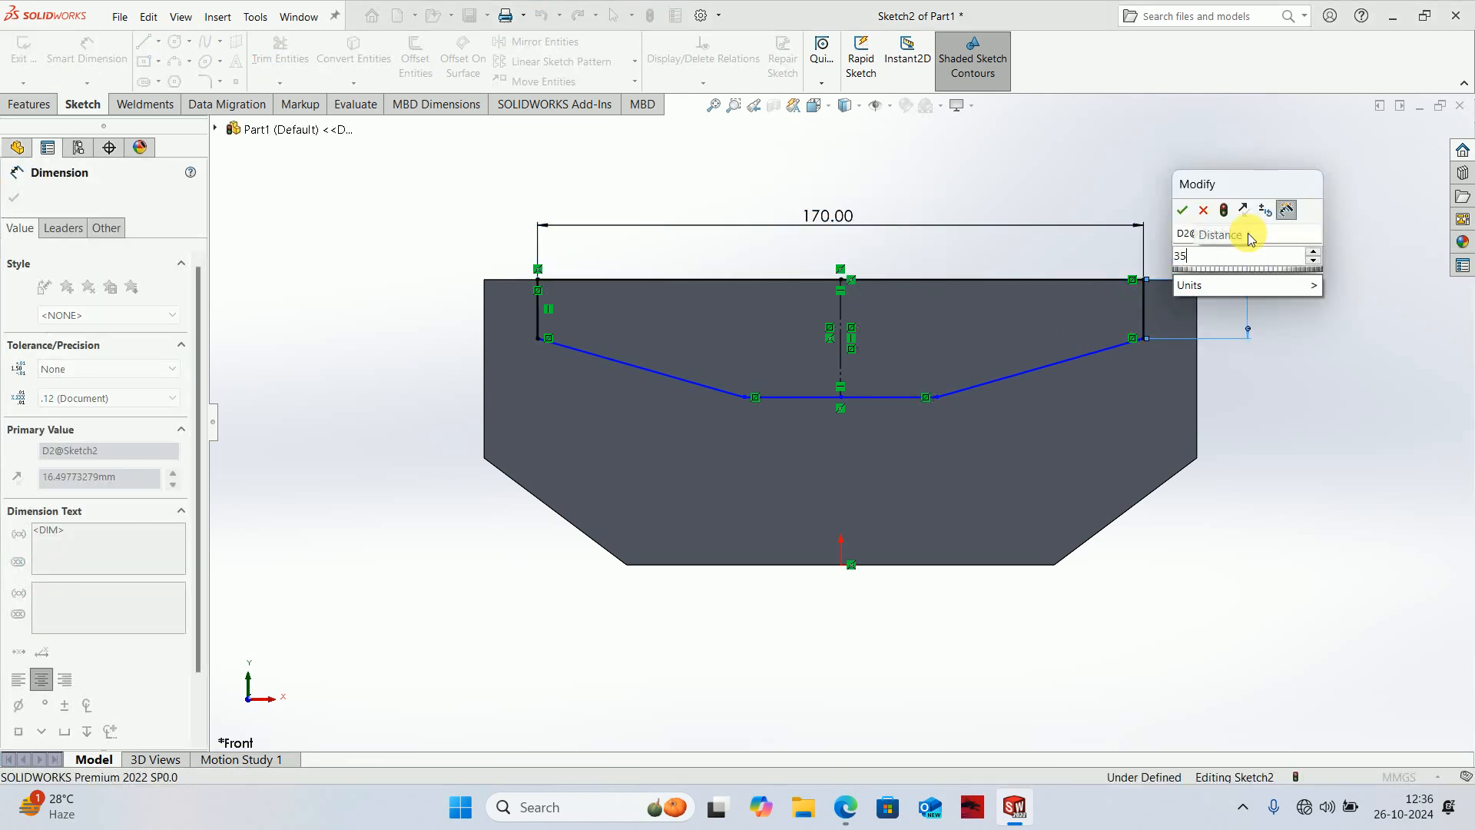
{"action": "key", "text": "Return"}
{"action": "left_click", "coordinate": [841, 412]}
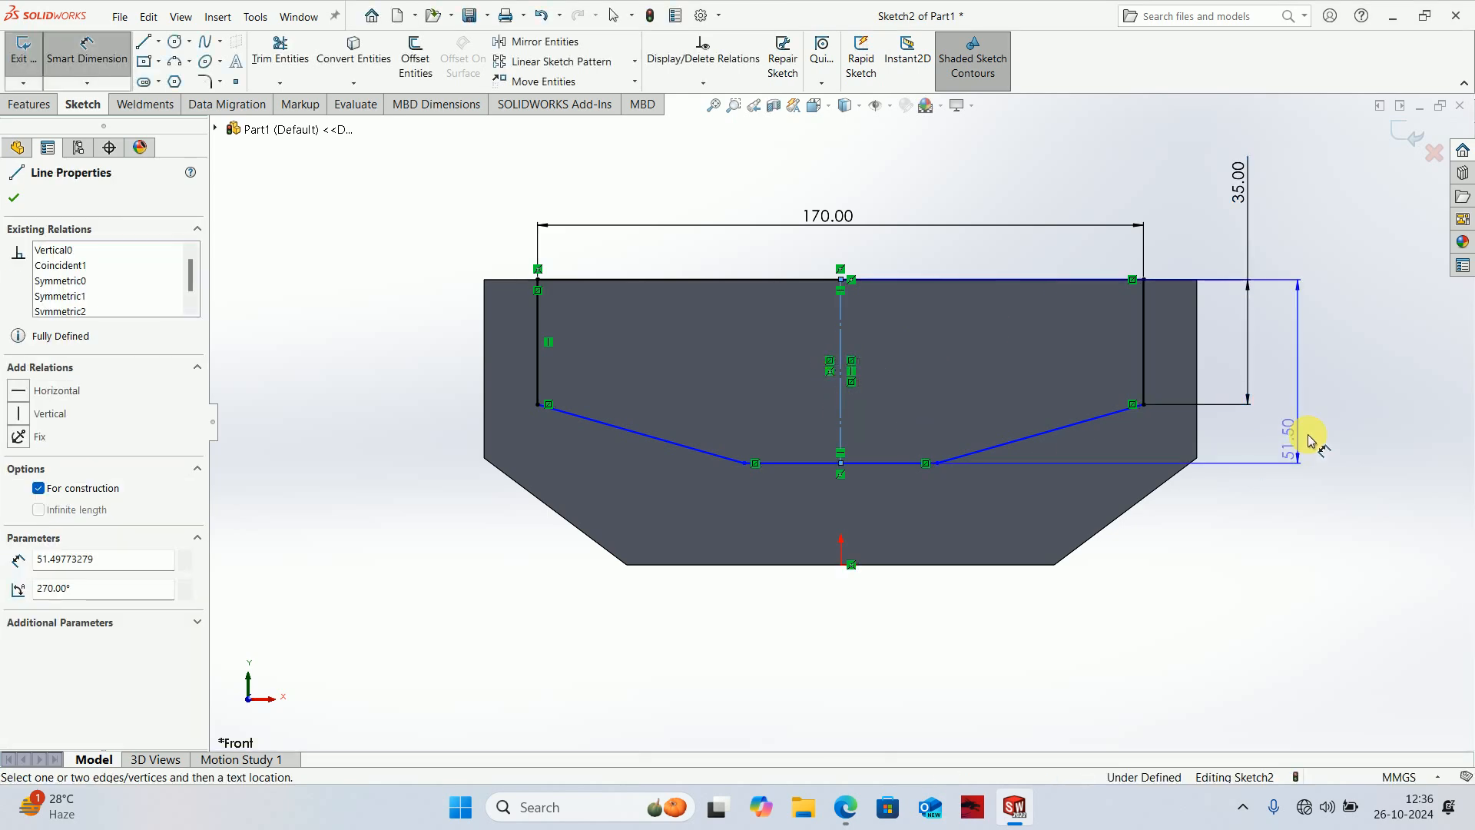
{"action": "left_click", "coordinate": [1309, 377]}
{"action": "type", "text": "45"}
{"action": "key", "text": "Return"}
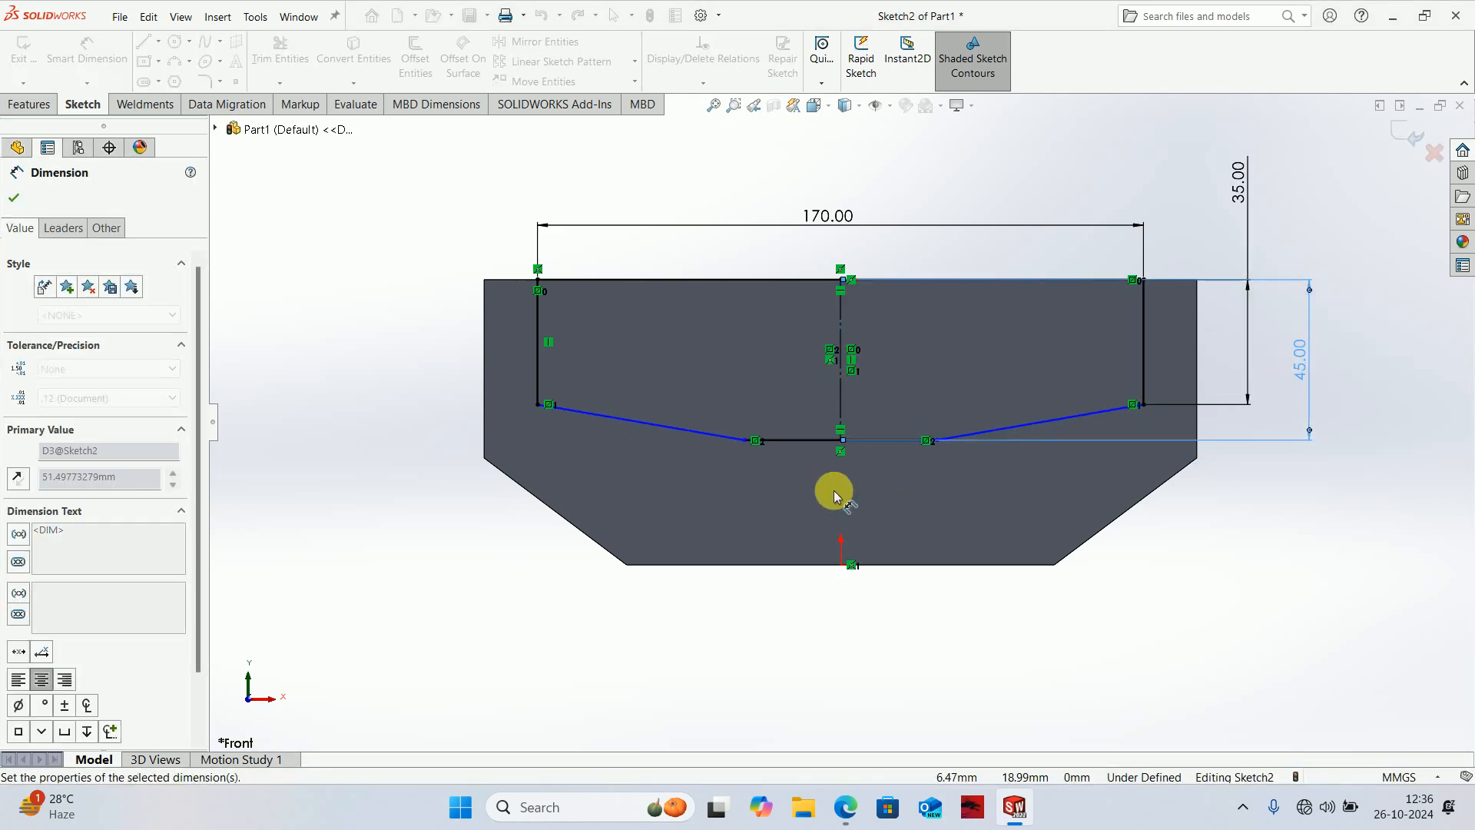
- Dimension the pocket's flat bottom edge as 30 mm and exit the sketch
{"action": "left_click", "coordinate": [790, 440]}
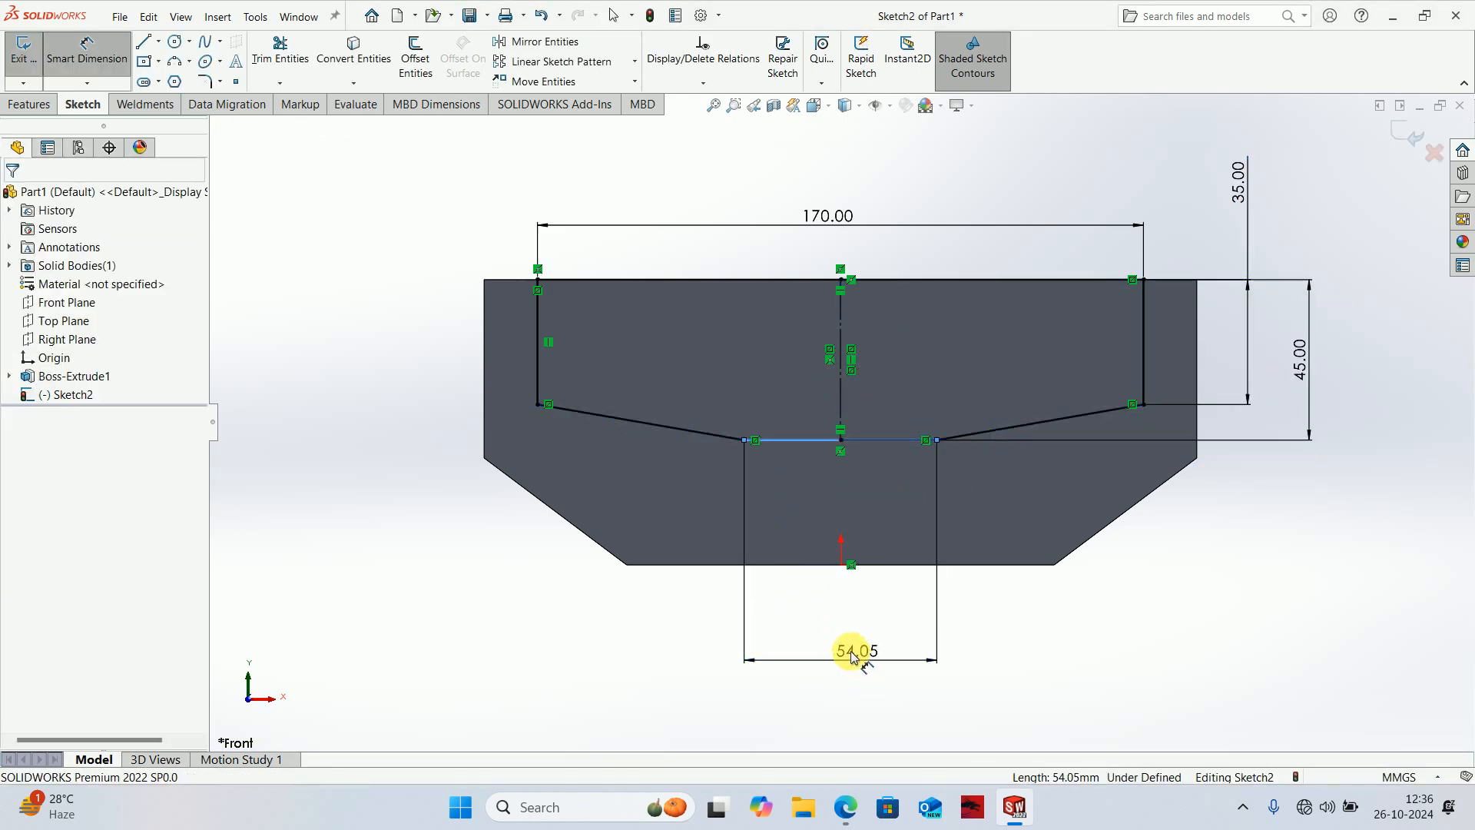
{"action": "left_click", "coordinate": [849, 657]}
{"action": "type", "text": "30"}
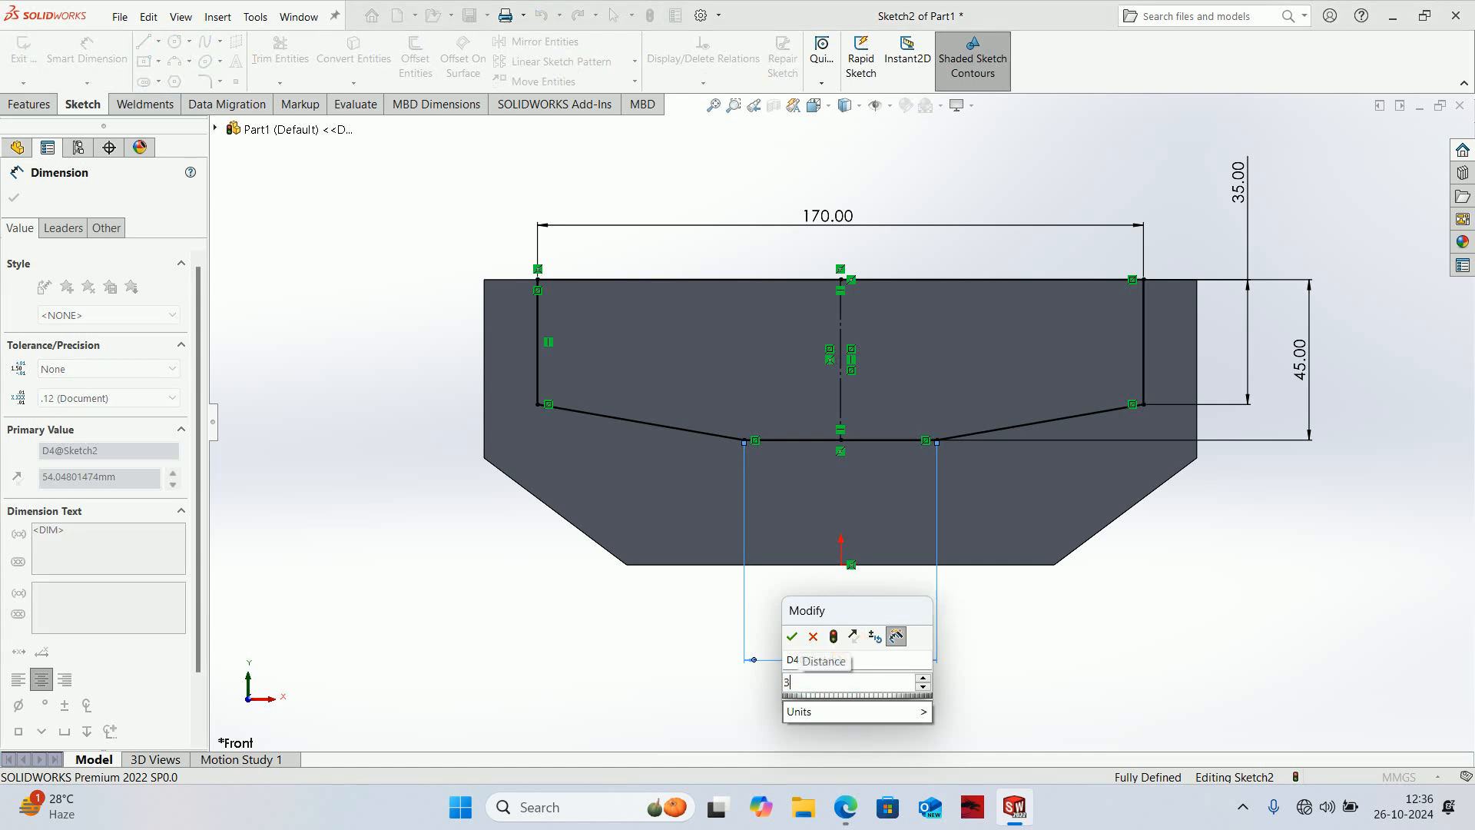
{"action": "key", "text": "Return"}
{"action": "key", "text": "Escape"}
{"action": "left_click", "coordinate": [1399, 134]}
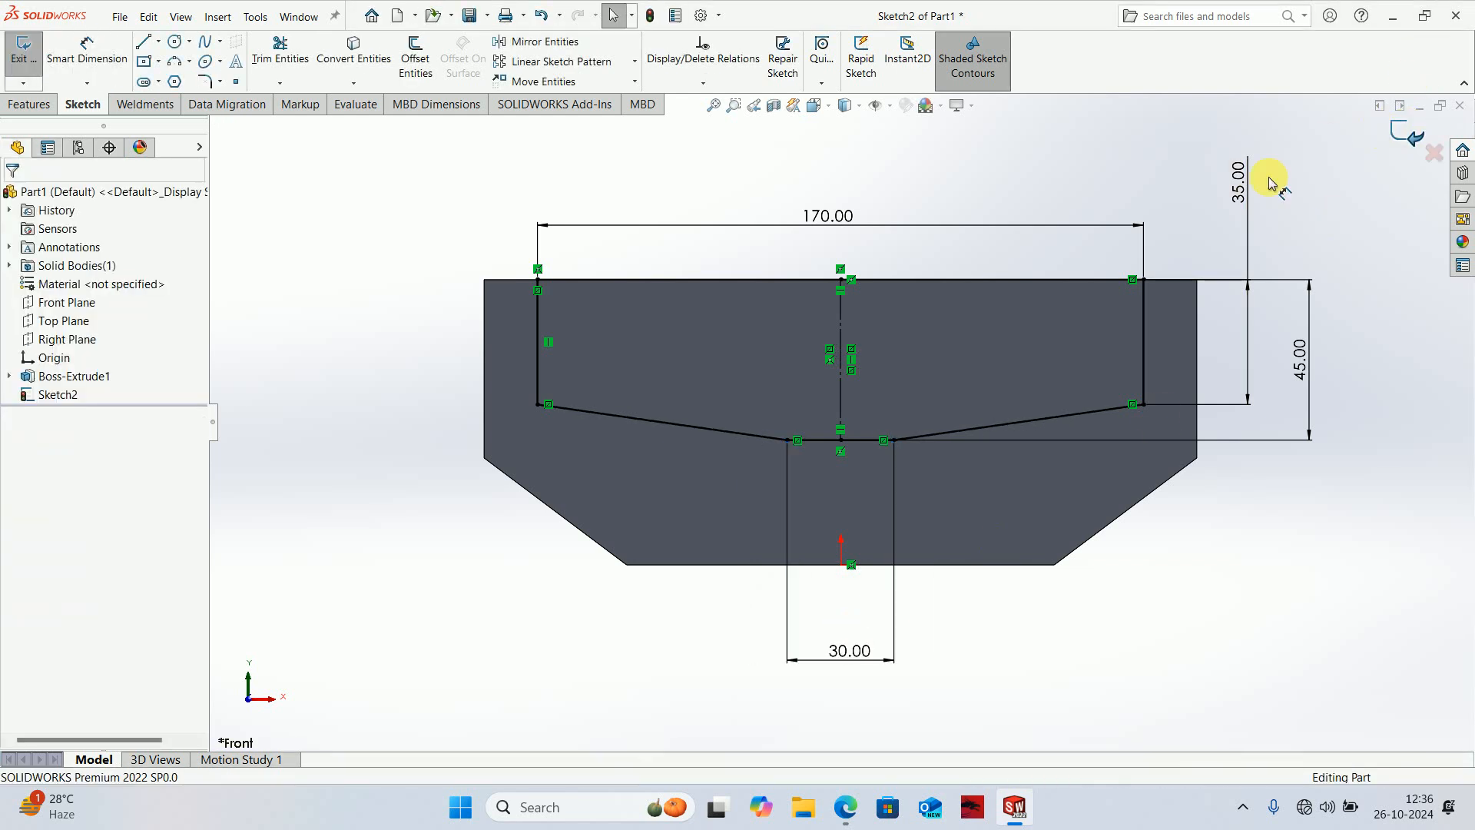
- Cut the pocket profile through the body with a 342 mm Mid Plane Extruded Cut
{"action": "middle_click_drag", "start_coordinate": [815, 404], "coordinate": [860, 517]}
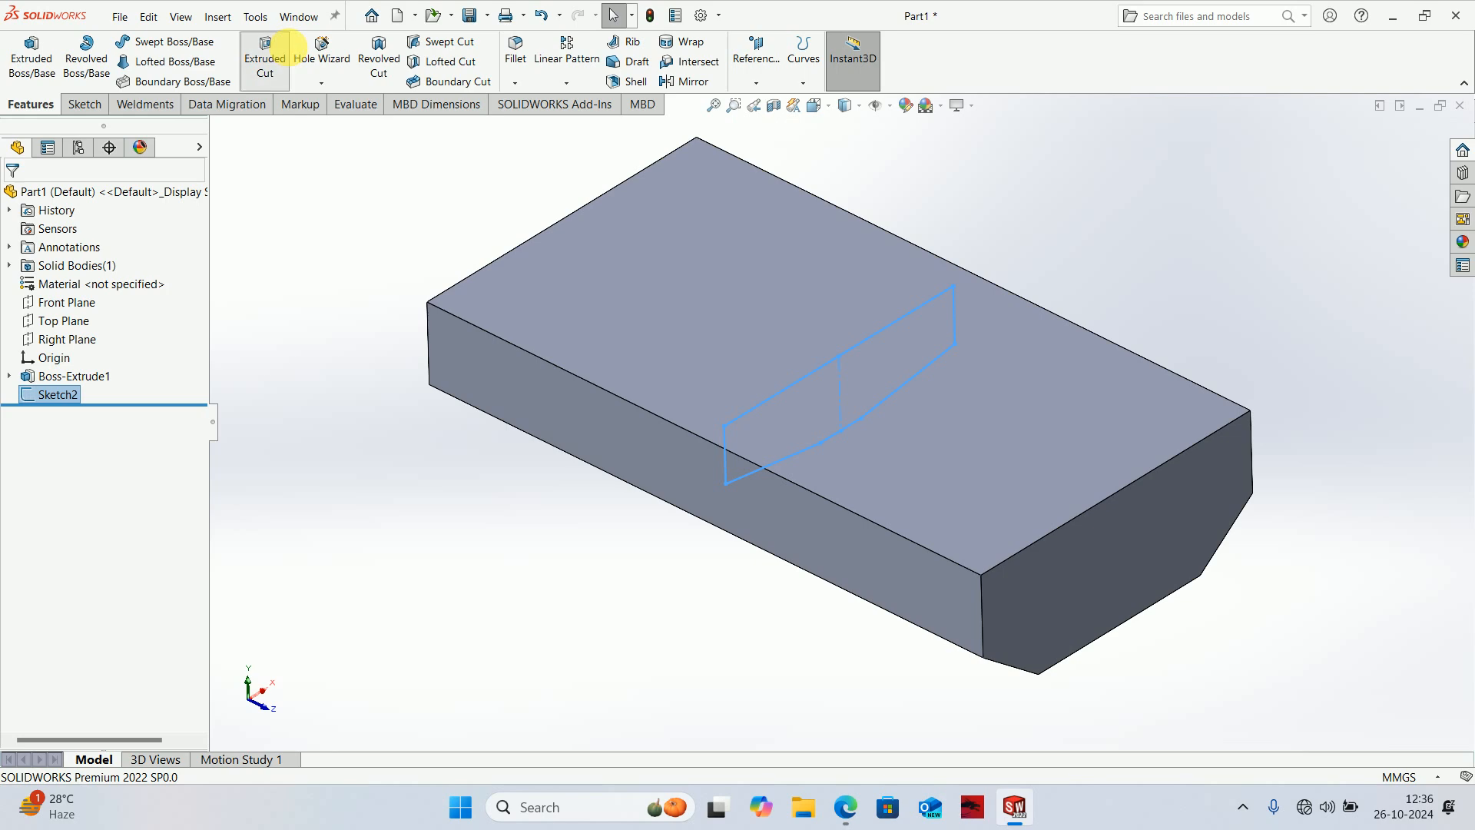
{"action": "left_click", "coordinate": [269, 52]}
{"action": "type", "text": "342"}
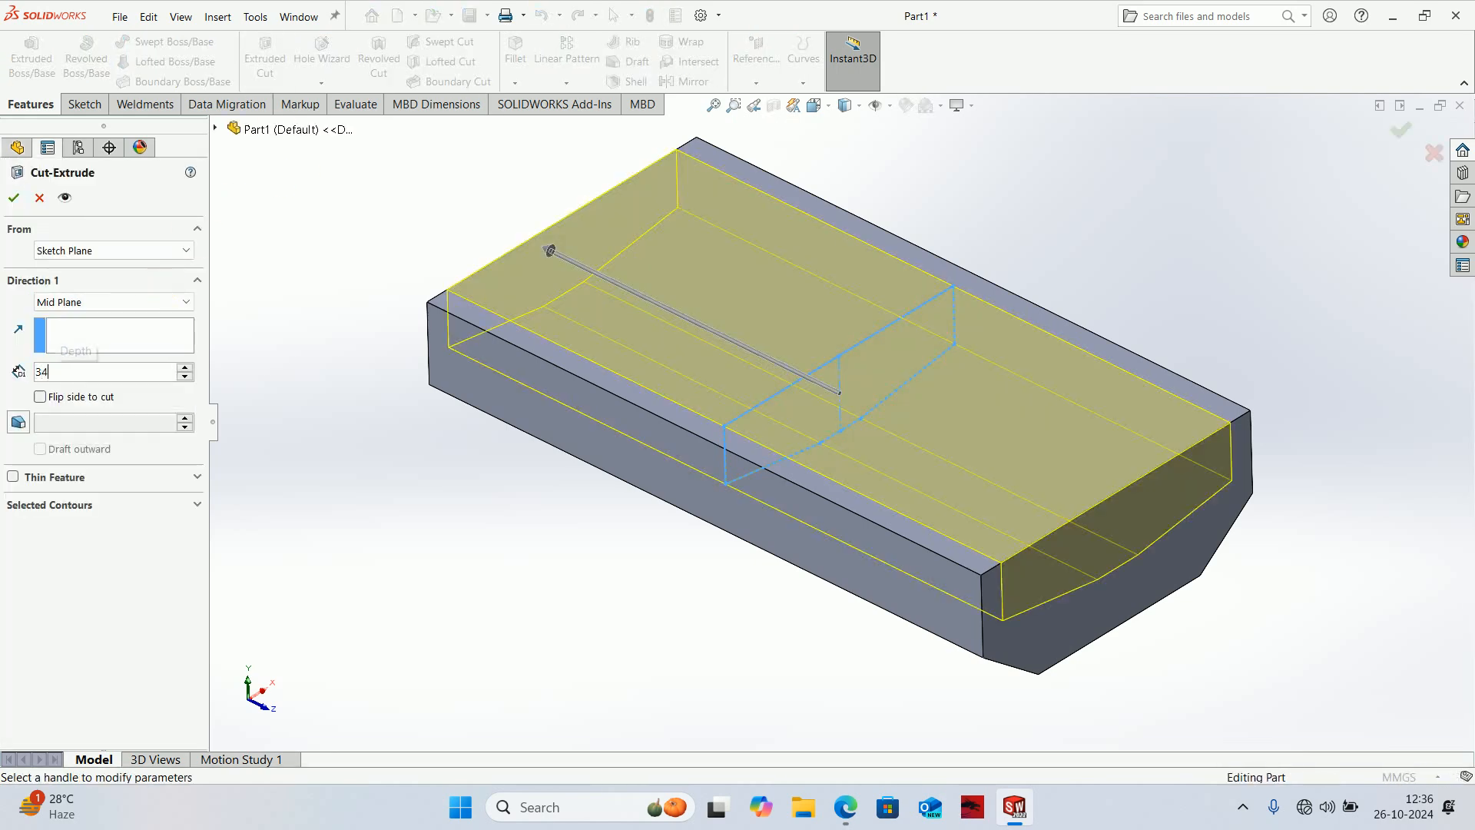
{"action": "key", "text": "Return"}
{"action": "key", "text": "Return"}
{"action": "left_click", "coordinate": [1076, 325]}
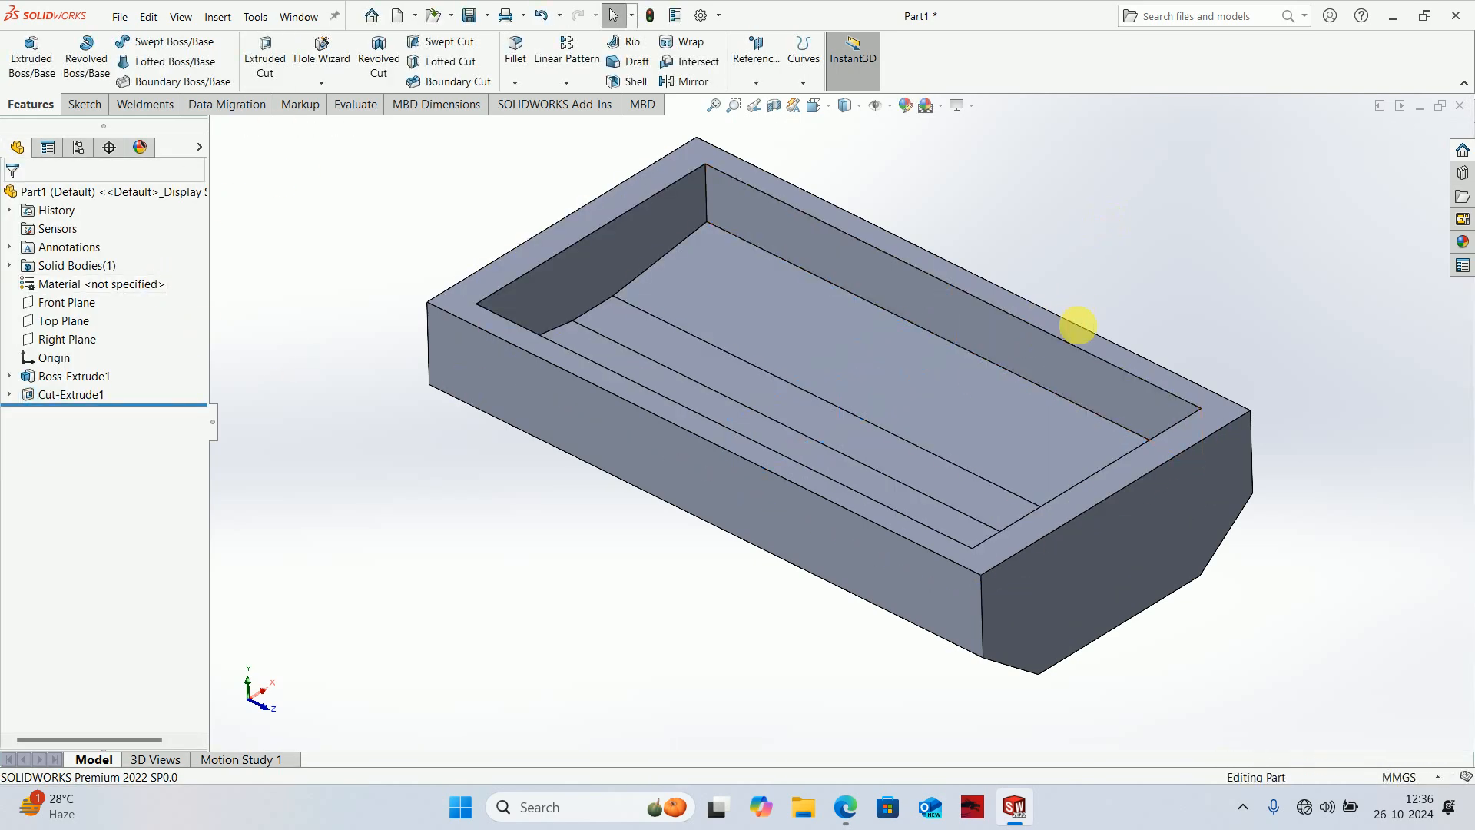
- Start a sketch on the top rim face surrounding the pocket
{"action": "scroll", "coordinate": [758, 305], "scroll_direction": "up", "scroll_amount": 3}
{"action": "middle_click_drag", "start_coordinate": [888, 462], "coordinate": [813, 329]}
{"action": "scroll", "coordinate": [848, 250], "scroll_direction": "down", "scroll_amount": 3}
{"action": "left_click", "coordinate": [848, 247]}
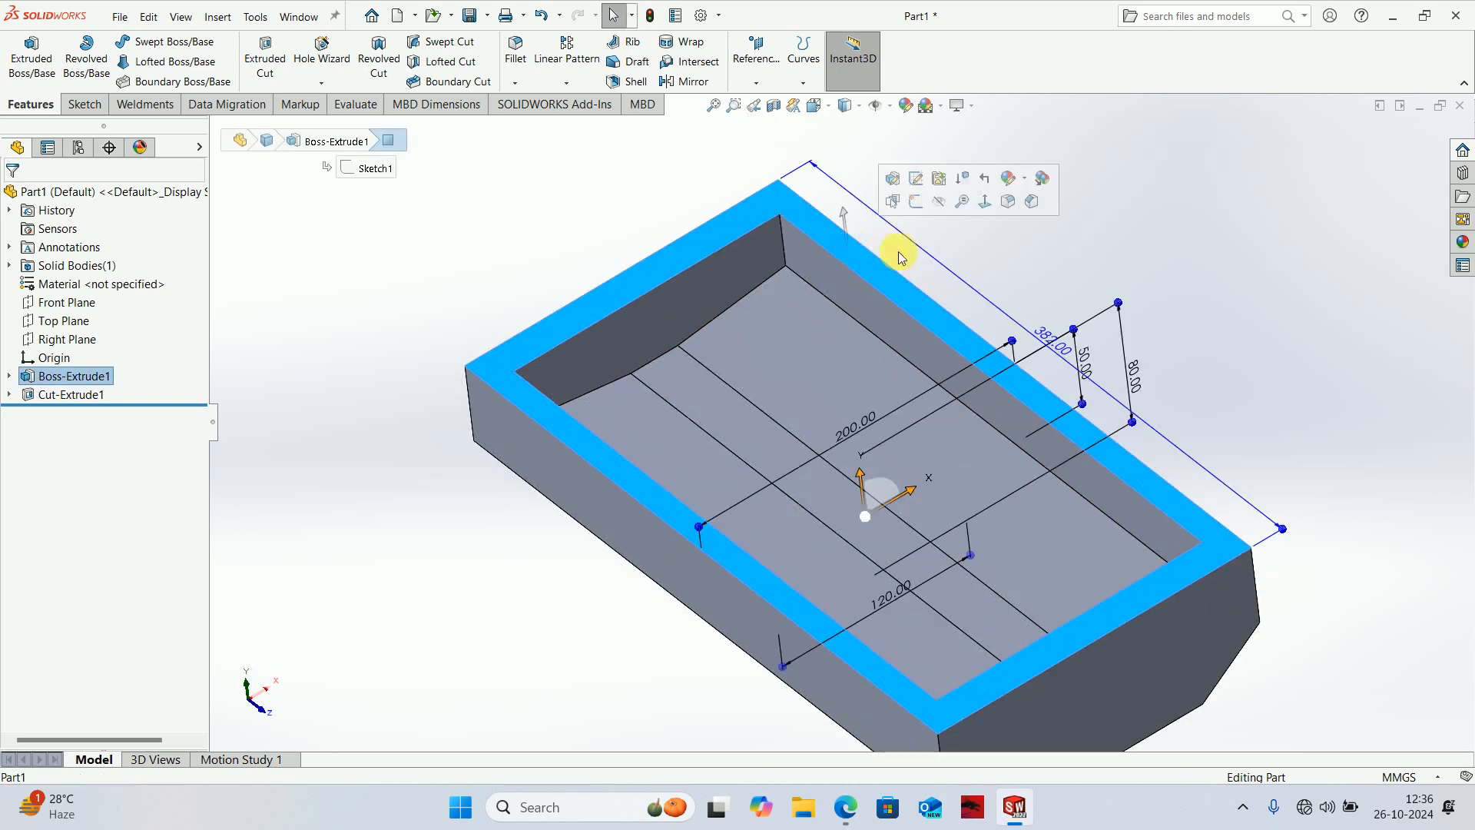
{"action": "left_click", "coordinate": [931, 204]}
{"action": "left_click", "coordinate": [870, 261]}
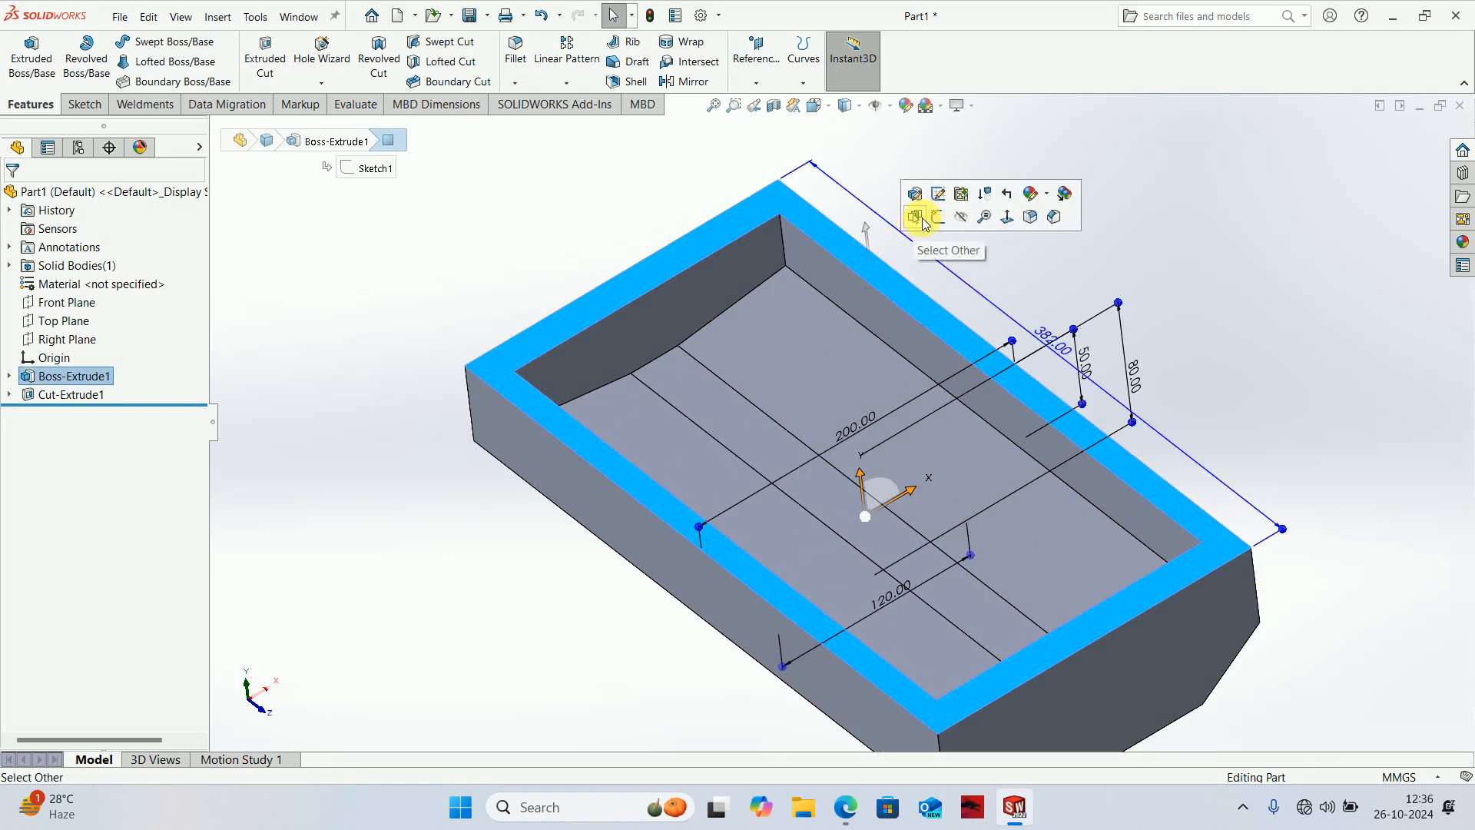
{"action": "left_click", "coordinate": [933, 208]}
{"action": "scroll", "coordinate": [905, 231], "scroll_direction": "down", "scroll_amount": 3}
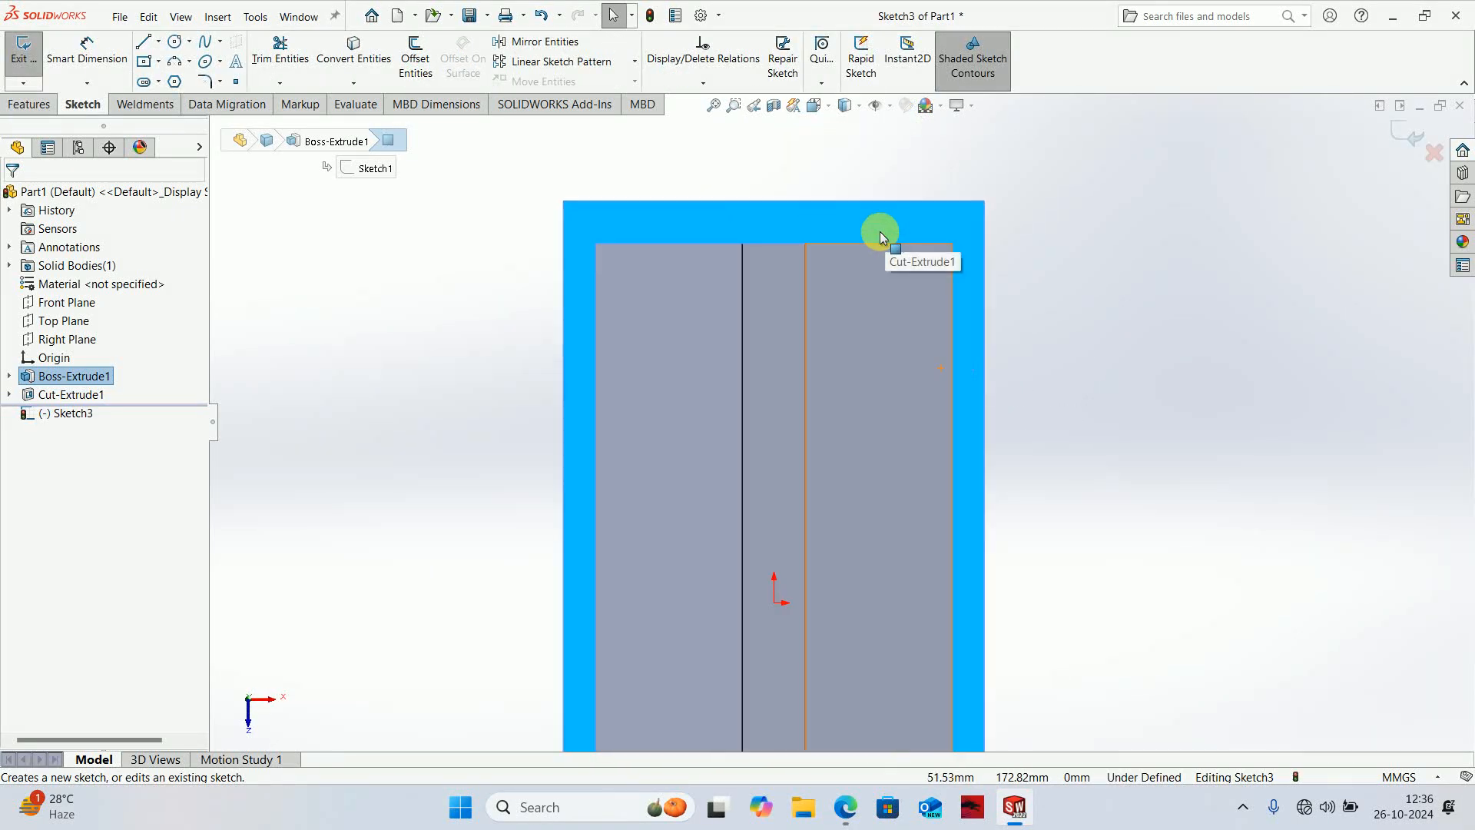
- Sketch a horizontal line 170 mm long across the pocket between its long sides, near the upper end
{"action": "left_click", "coordinate": [140, 42]}
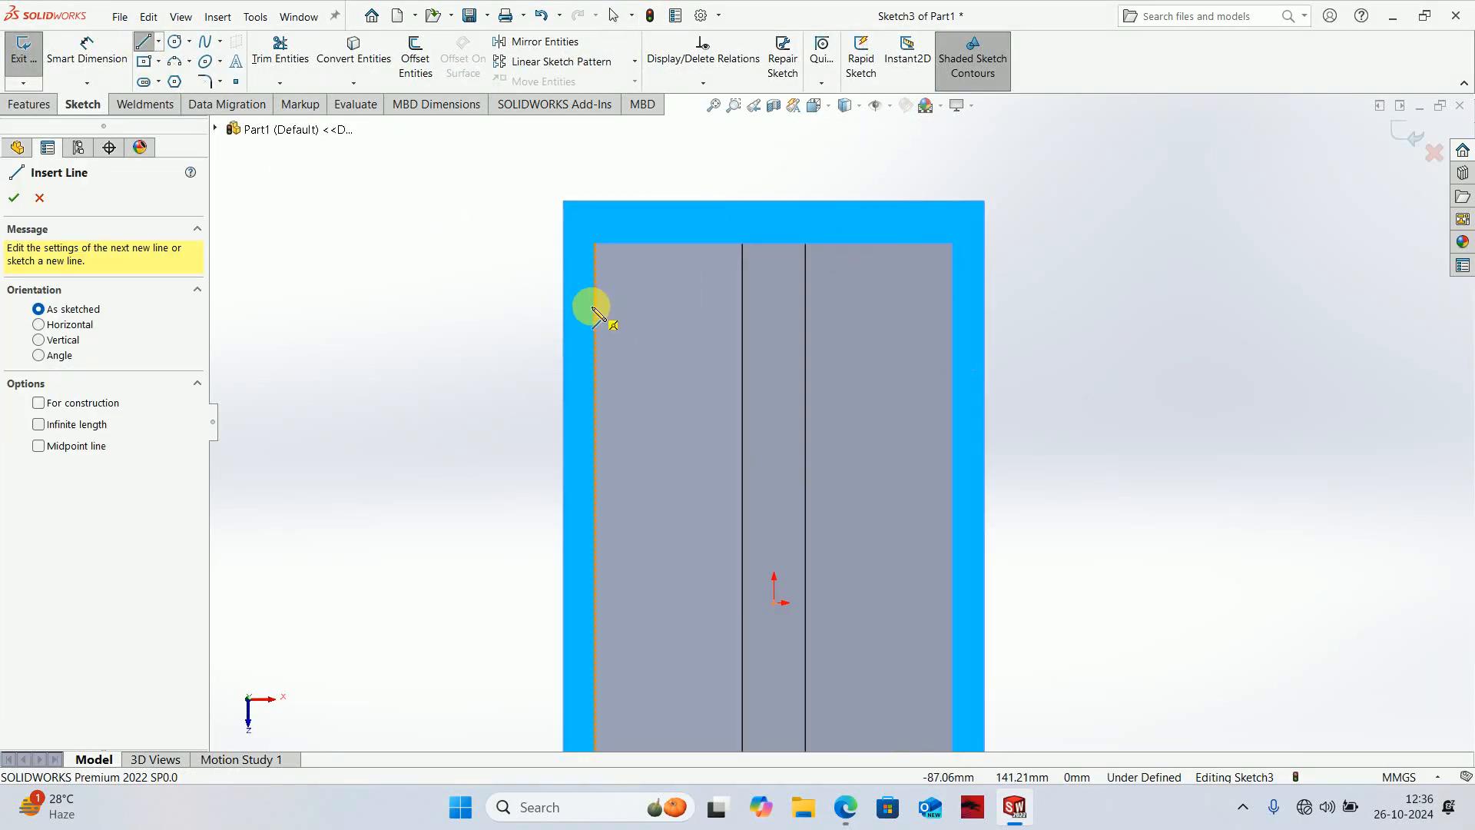
{"action": "left_click", "coordinate": [595, 306]}
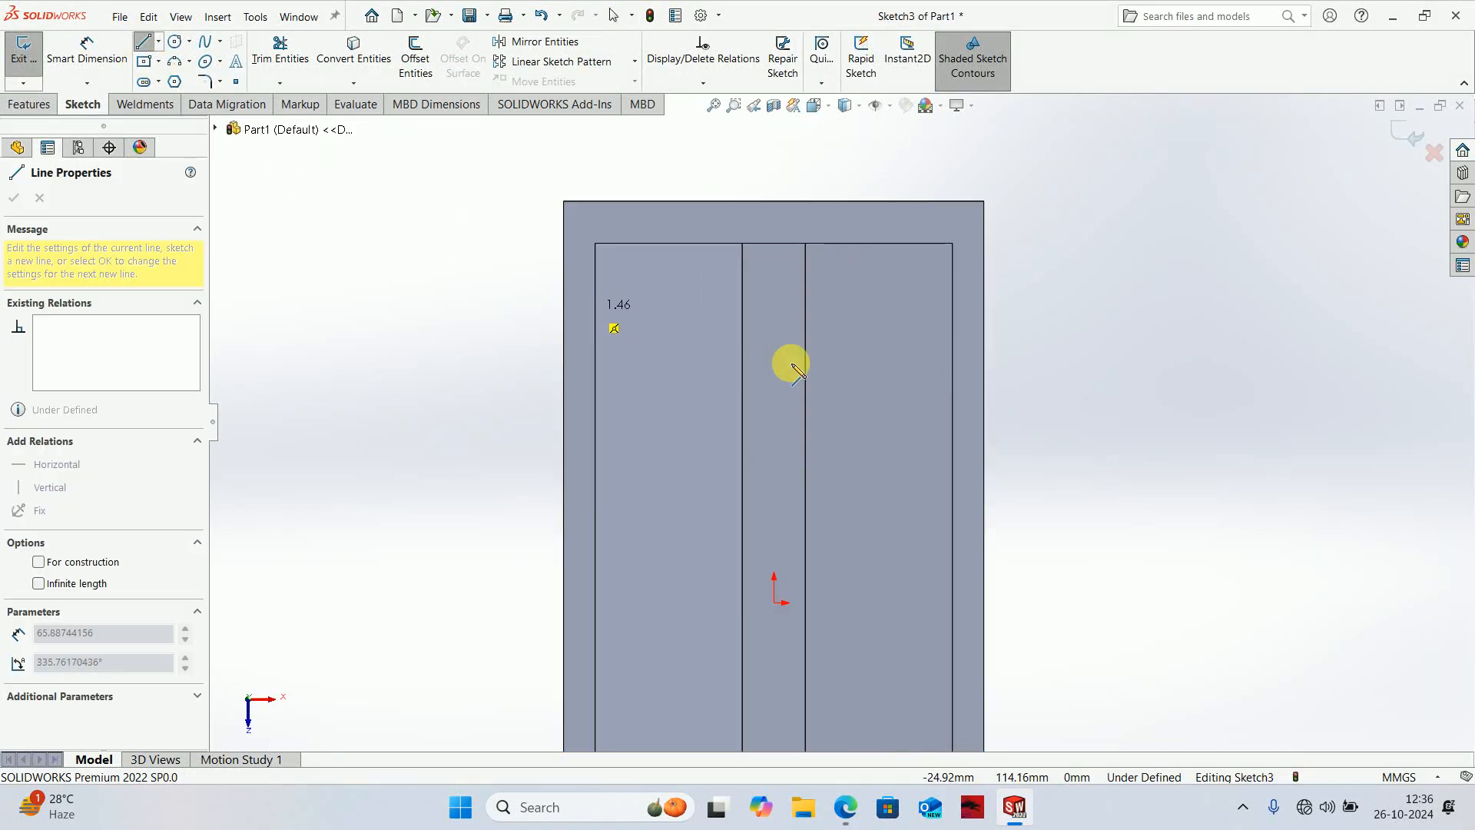
{"action": "left_click", "coordinate": [952, 306]}
{"action": "key", "text": "Escape"}
- Switch to the PDF, rotate the cylinder head sheet 06/10 upright, examine the rib spacing in its top view, and return to the model
{"action": "key", "text": "alt+Tab"}
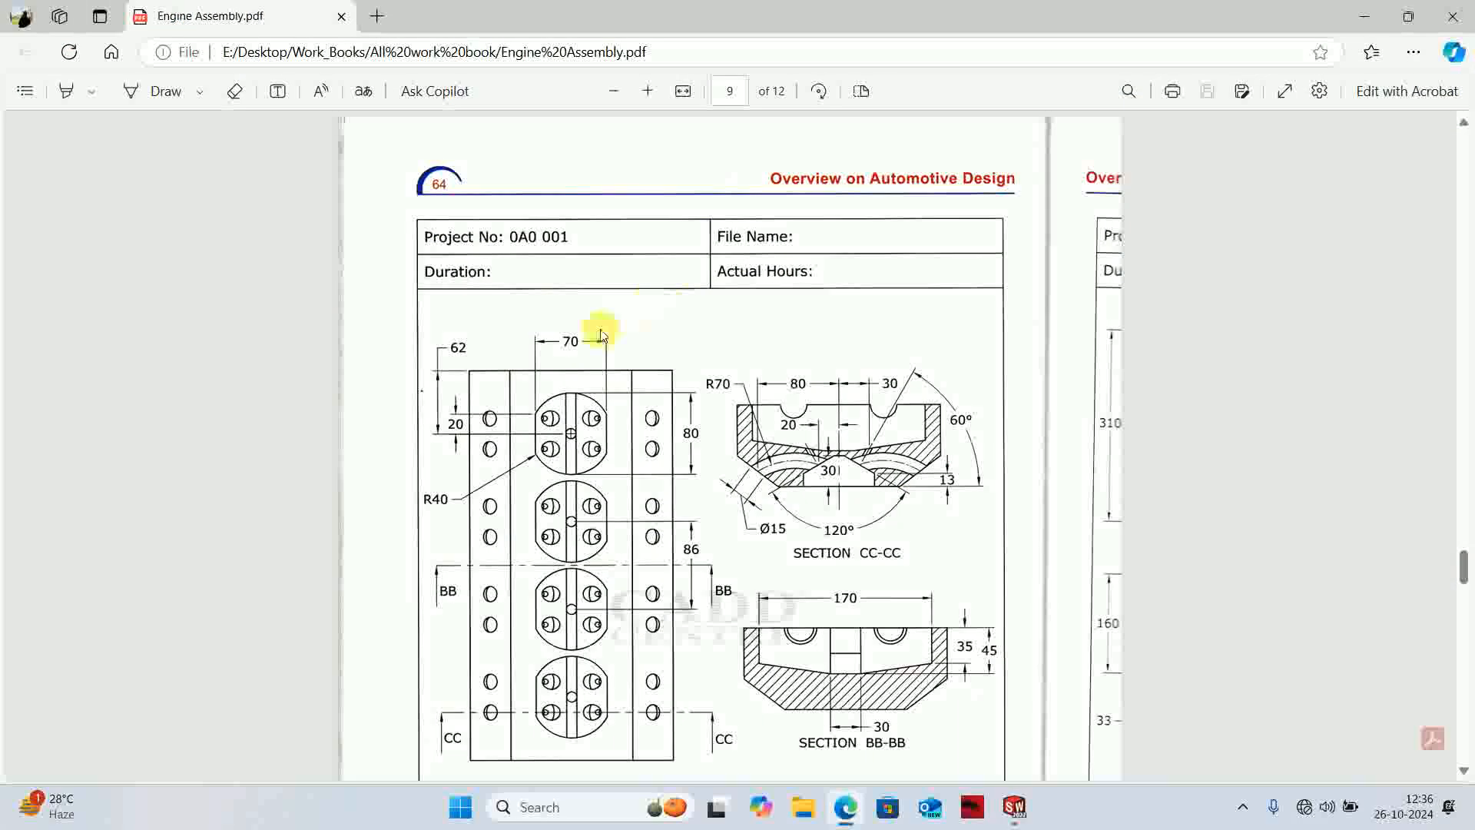
{"action": "scroll", "coordinate": [680, 427], "scroll_direction": "up", "scroll_amount": 10}
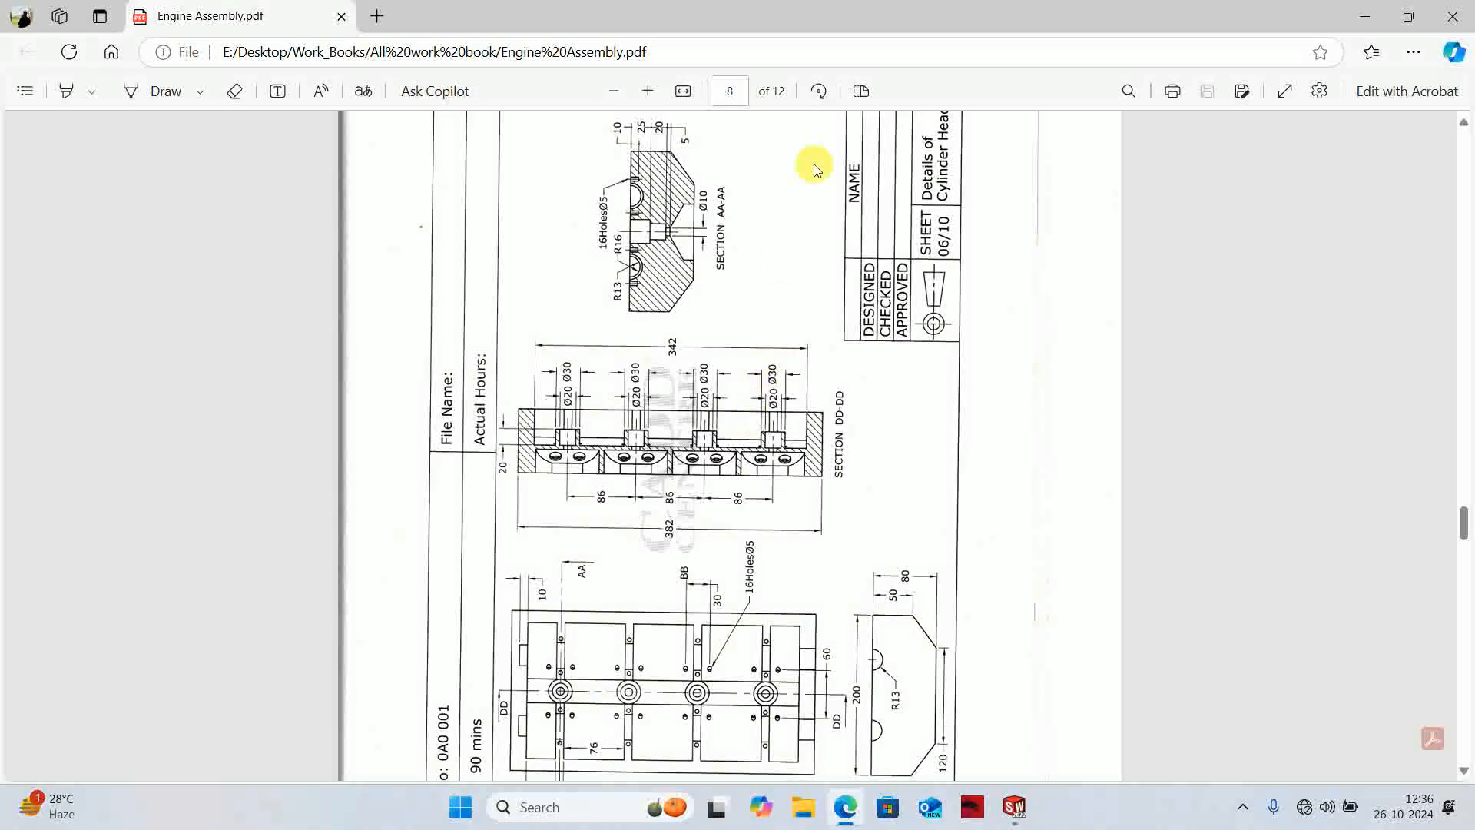
{"action": "left_click", "coordinate": [822, 92]}
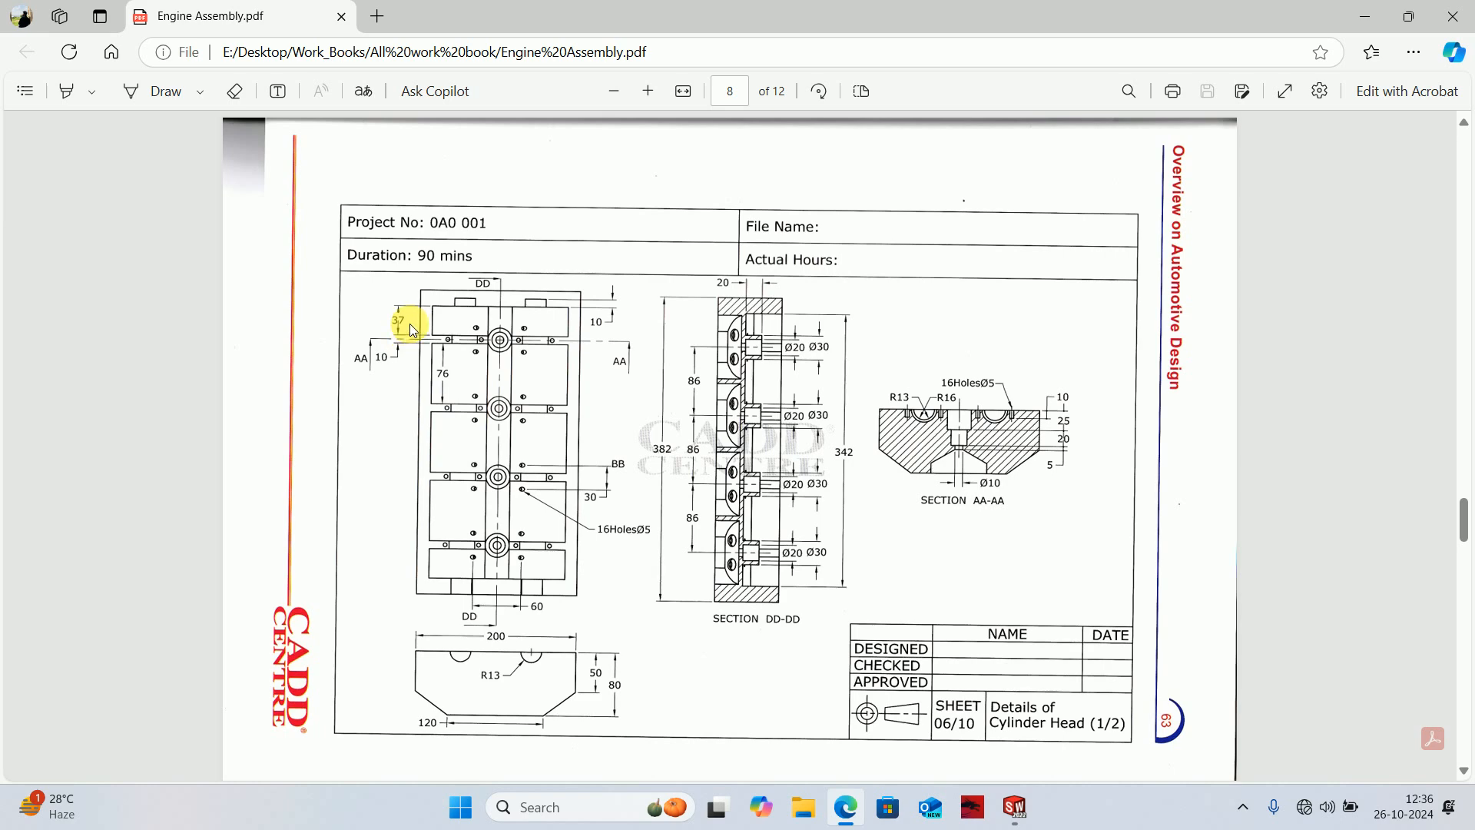
{"action": "scroll", "coordinate": [409, 324], "scroll_direction": "up", "scroll_amount": 4, "text": "ctrl"}
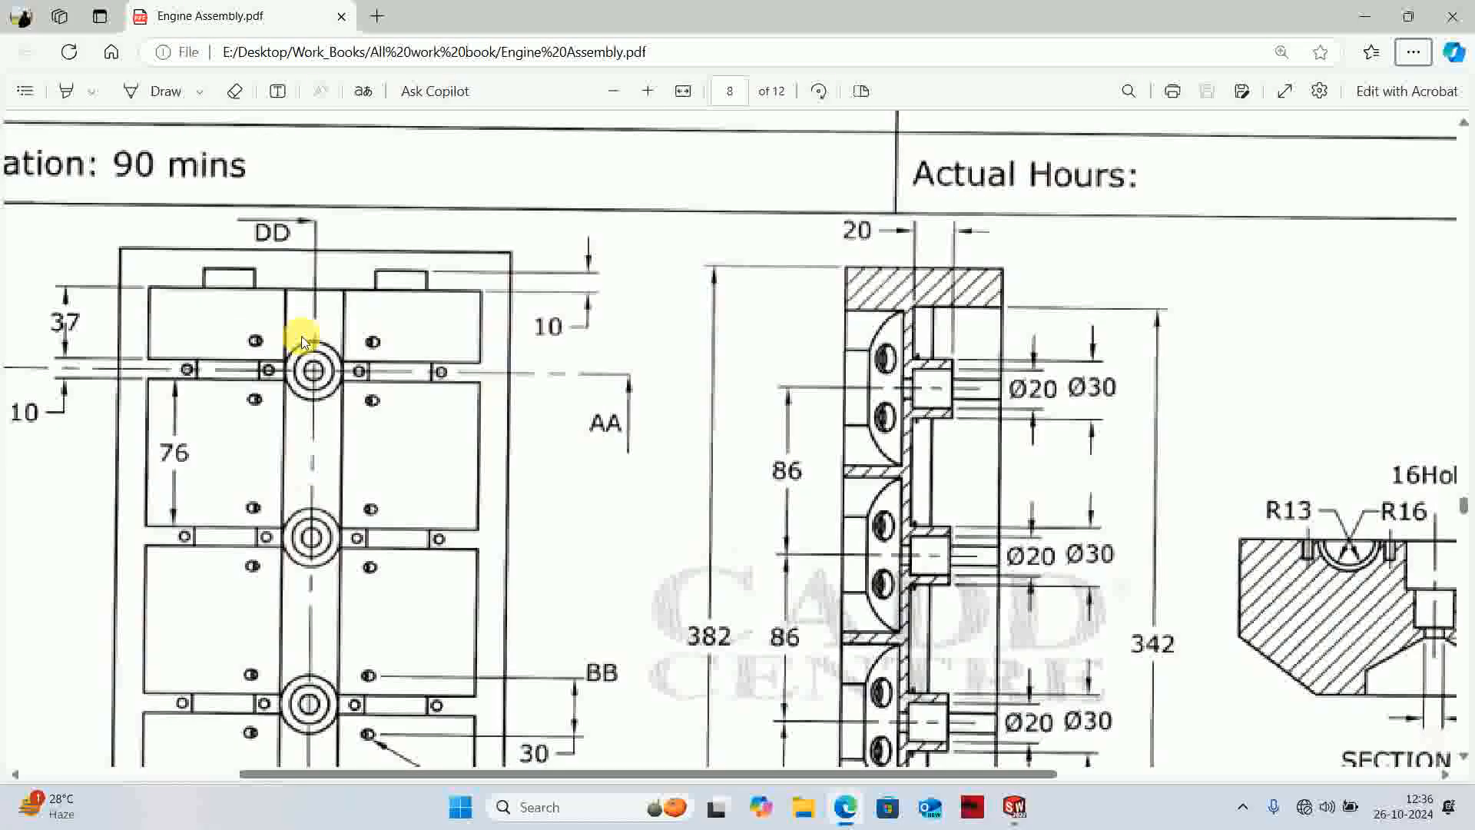
{"action": "scroll", "coordinate": [56, 340], "scroll_direction": "up", "scroll_amount": 1, "text": "ctrl"}
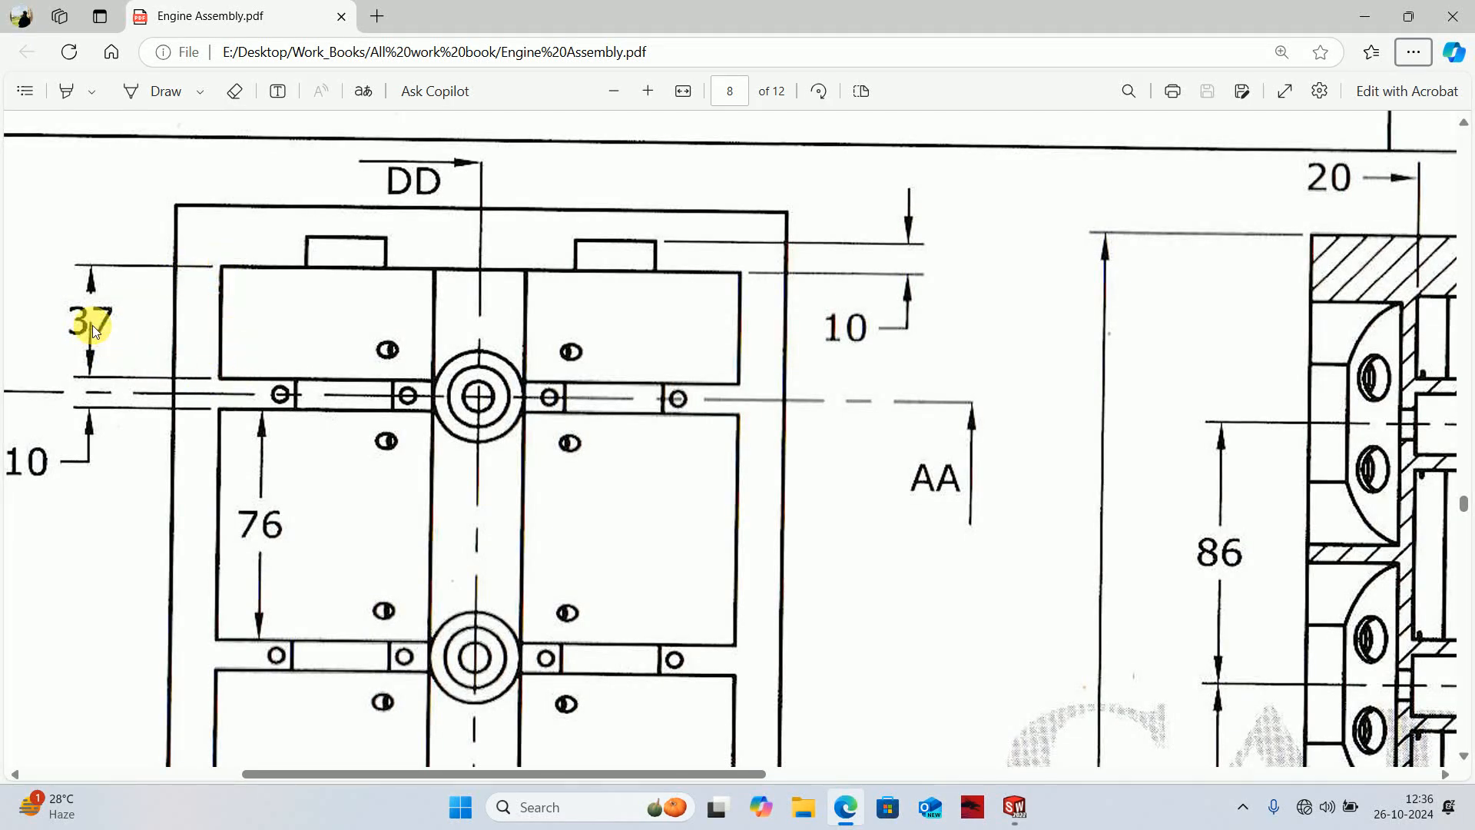
{"action": "left_click", "coordinate": [1365, 16]}
- Dimension the line 37 mm from the pocket's upper end edge and exit the sketch
{"action": "right_click_drag", "start_coordinate": [1080, 458], "coordinate": [1049, 130]}
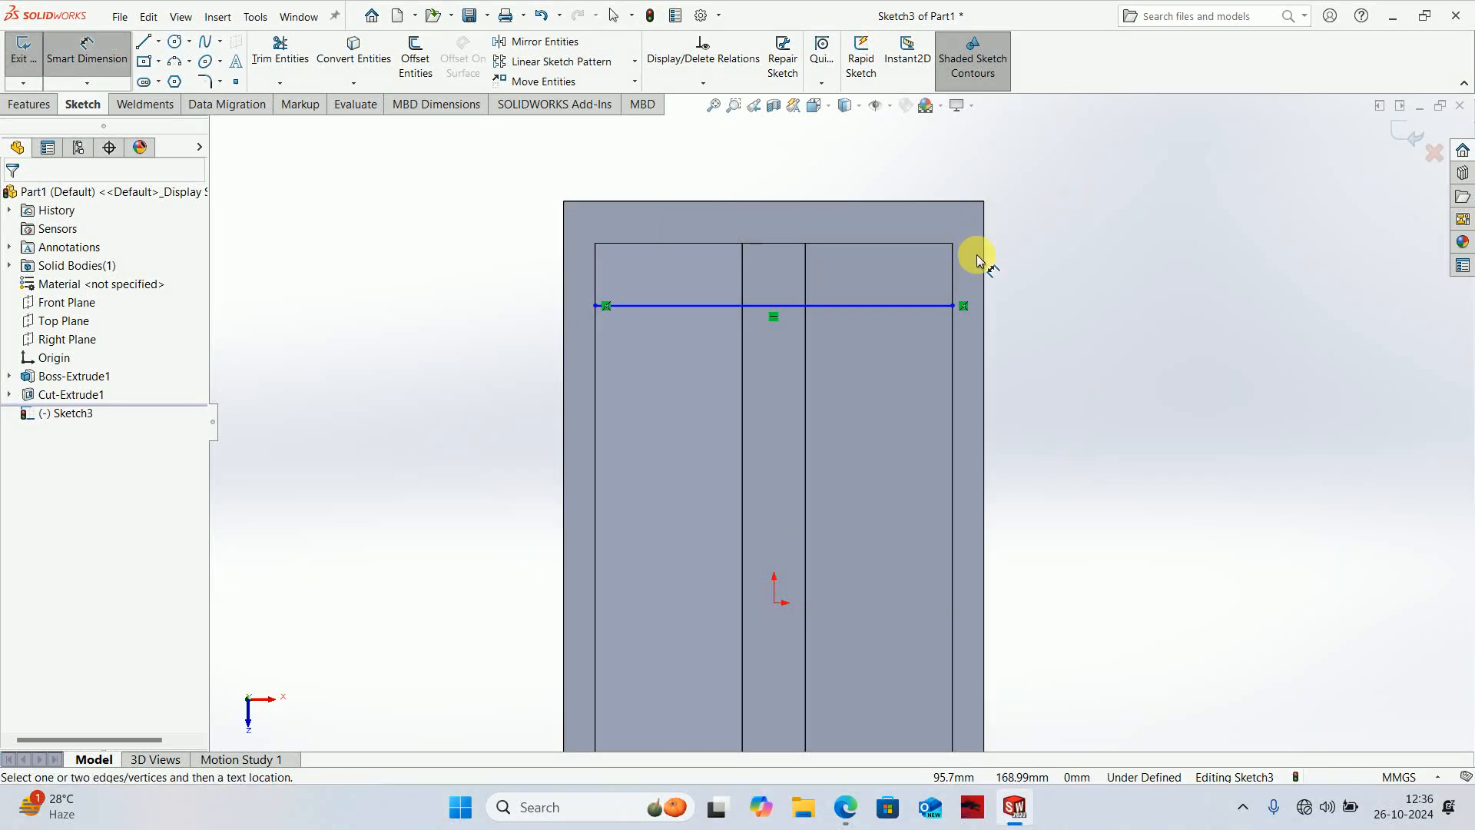
{"action": "left_click", "coordinate": [939, 305]}
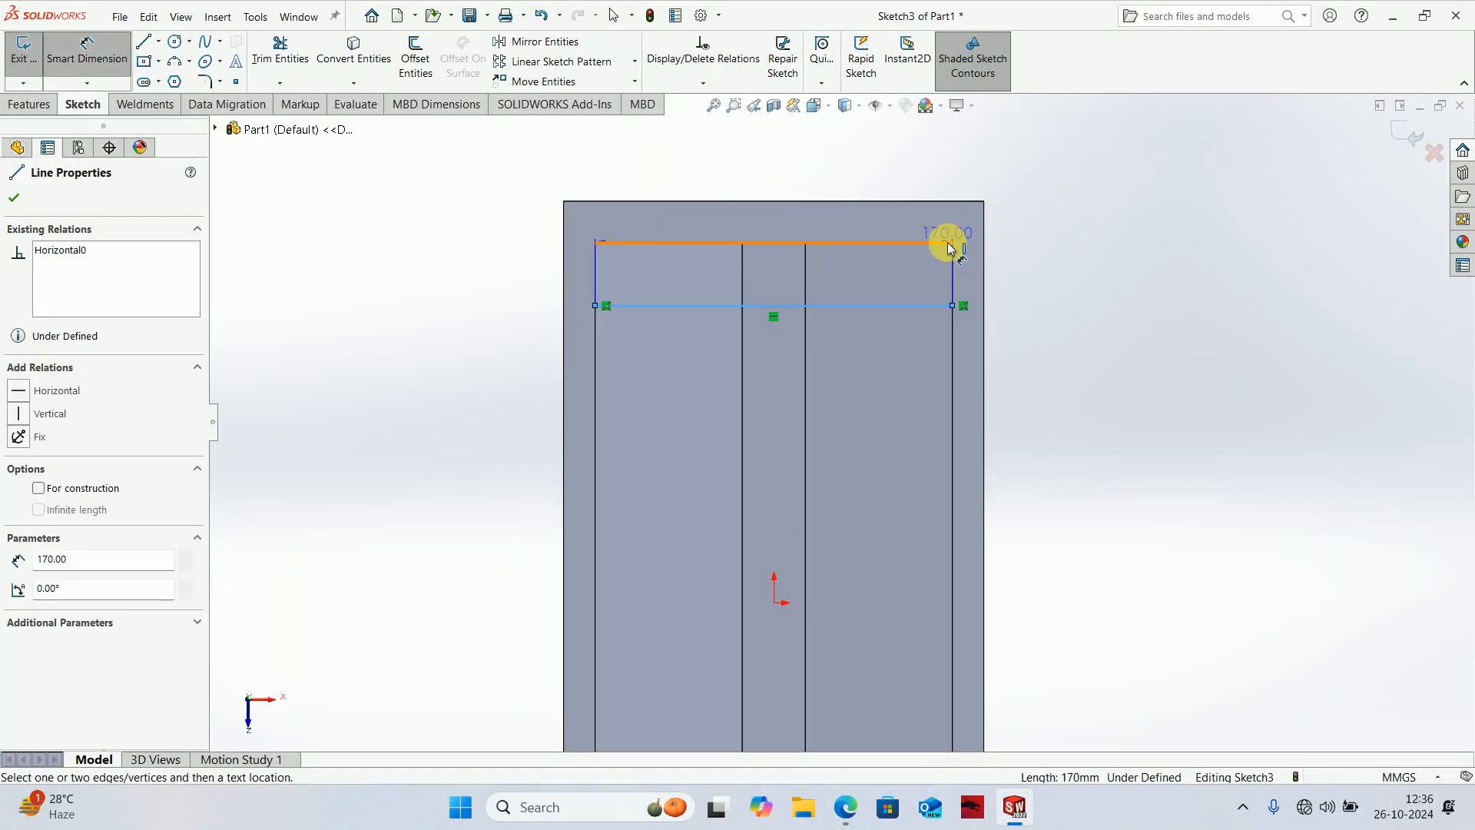
{"action": "left_click", "coordinate": [948, 244]}
{"action": "left_click", "coordinate": [1056, 253]}
{"action": "type", "text": "37"}
{"action": "key", "text": "Return"}
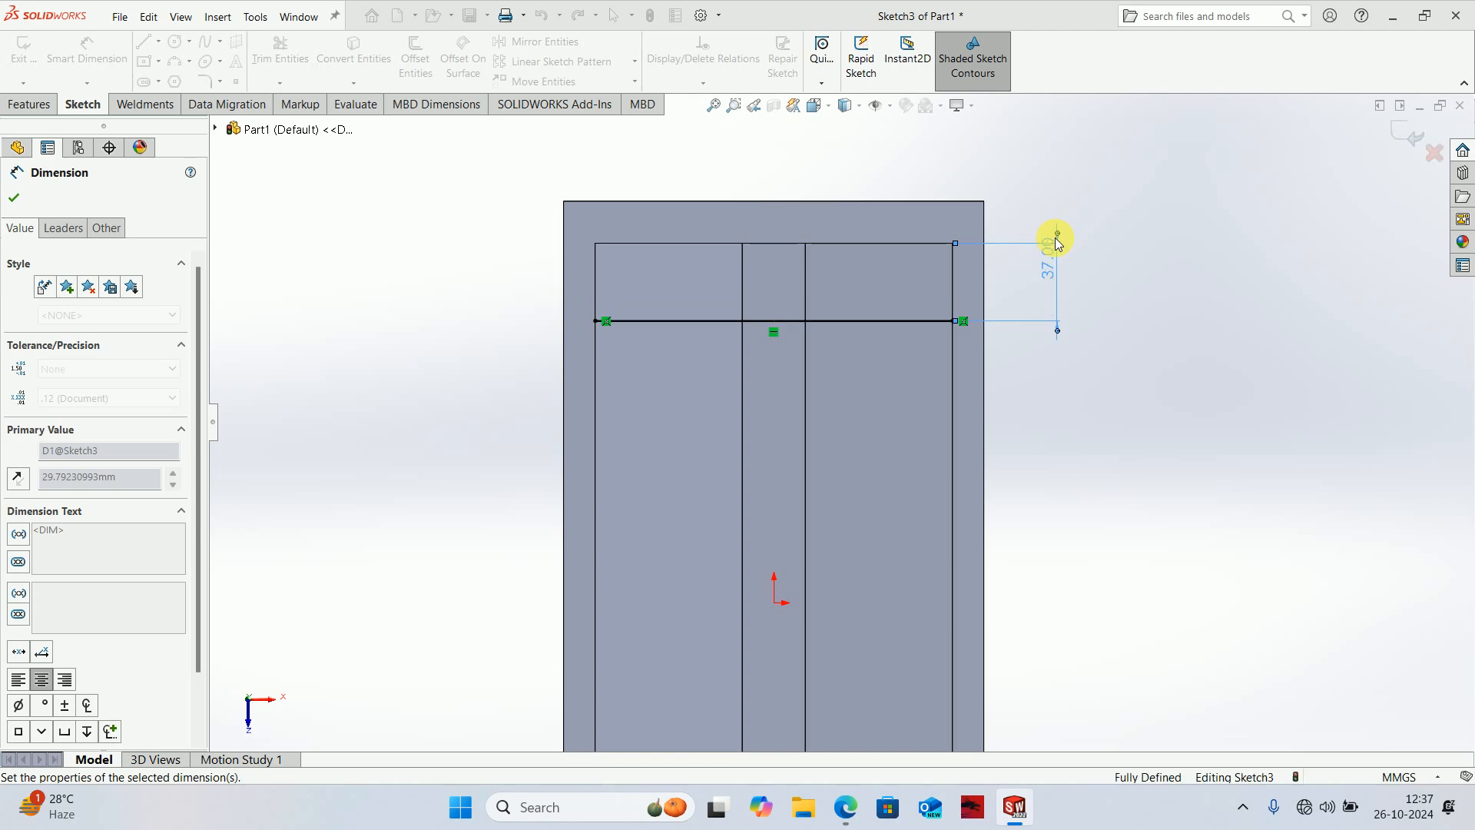
{"action": "key", "text": "Escape"}
{"action": "left_click", "coordinate": [1403, 130]}
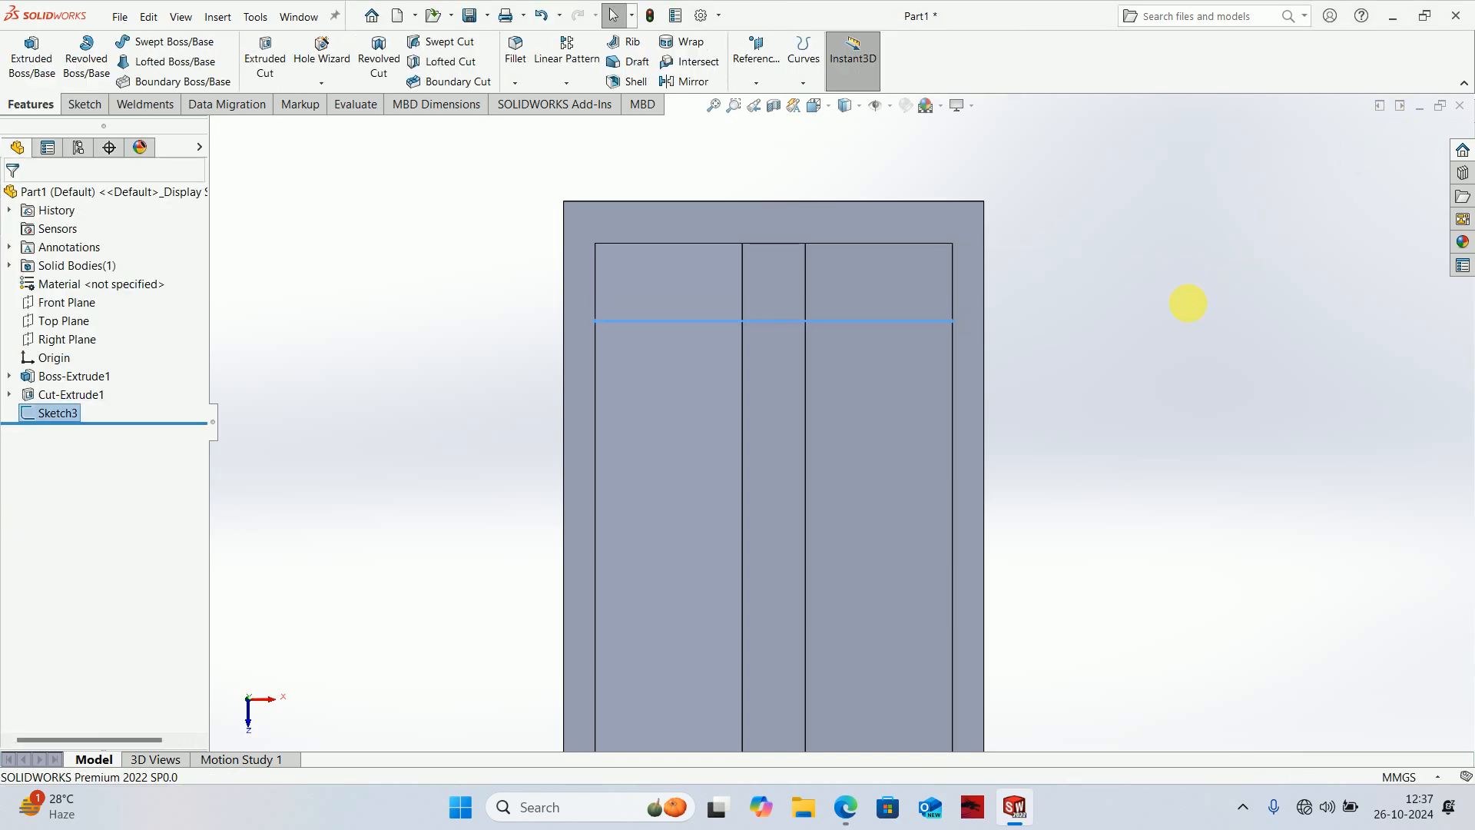
- Consult the PDF sheet for the semicircular end grooves' radius, spacing and depth, and return to the model
{"action": "key", "text": "alt+Tab"}
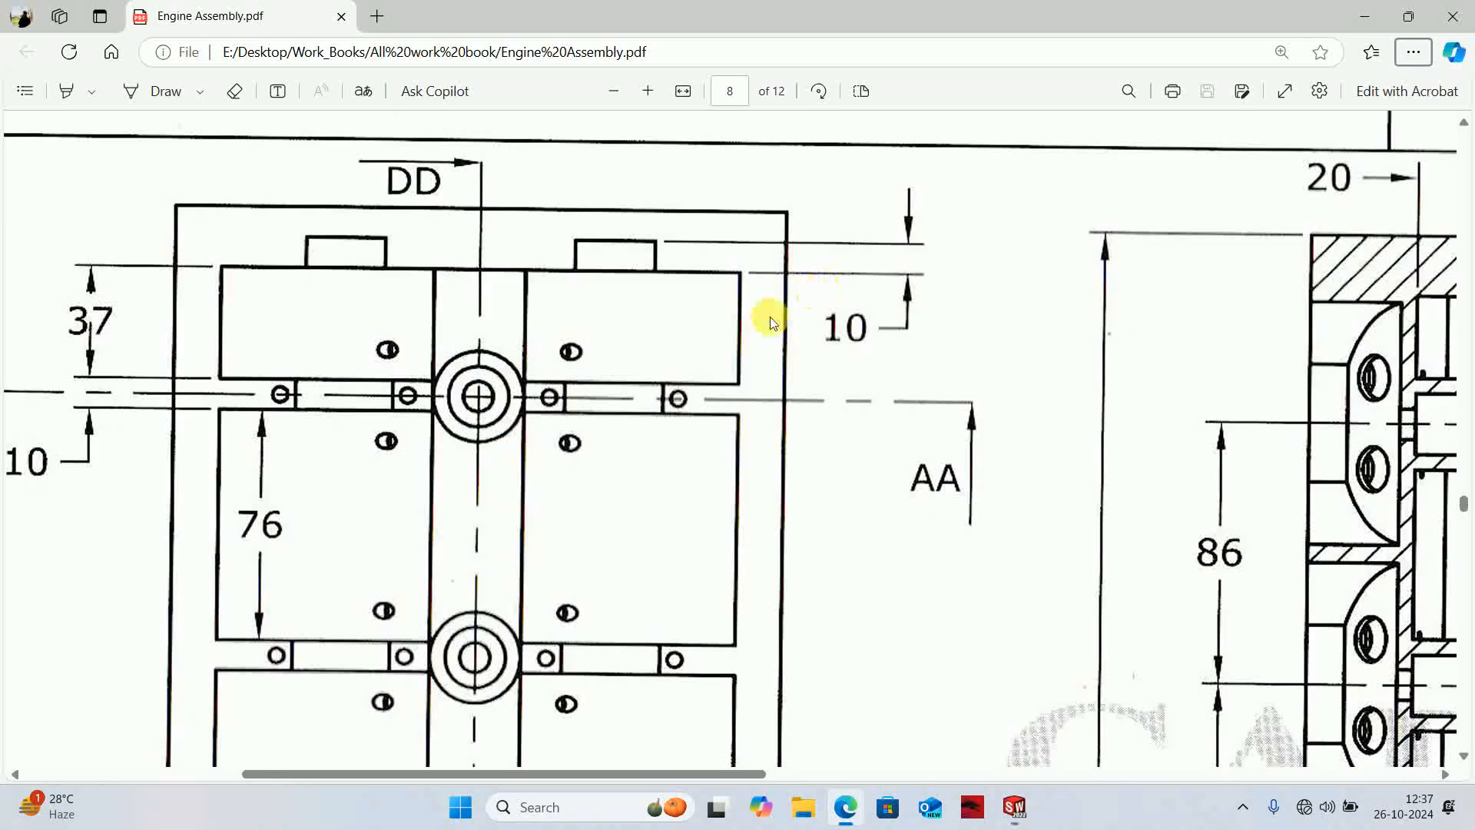
{"action": "scroll", "coordinate": [768, 319], "scroll_direction": "down", "scroll_amount": 14}
{"action": "scroll", "coordinate": [610, 275], "scroll_direction": "up", "scroll_amount": 3}
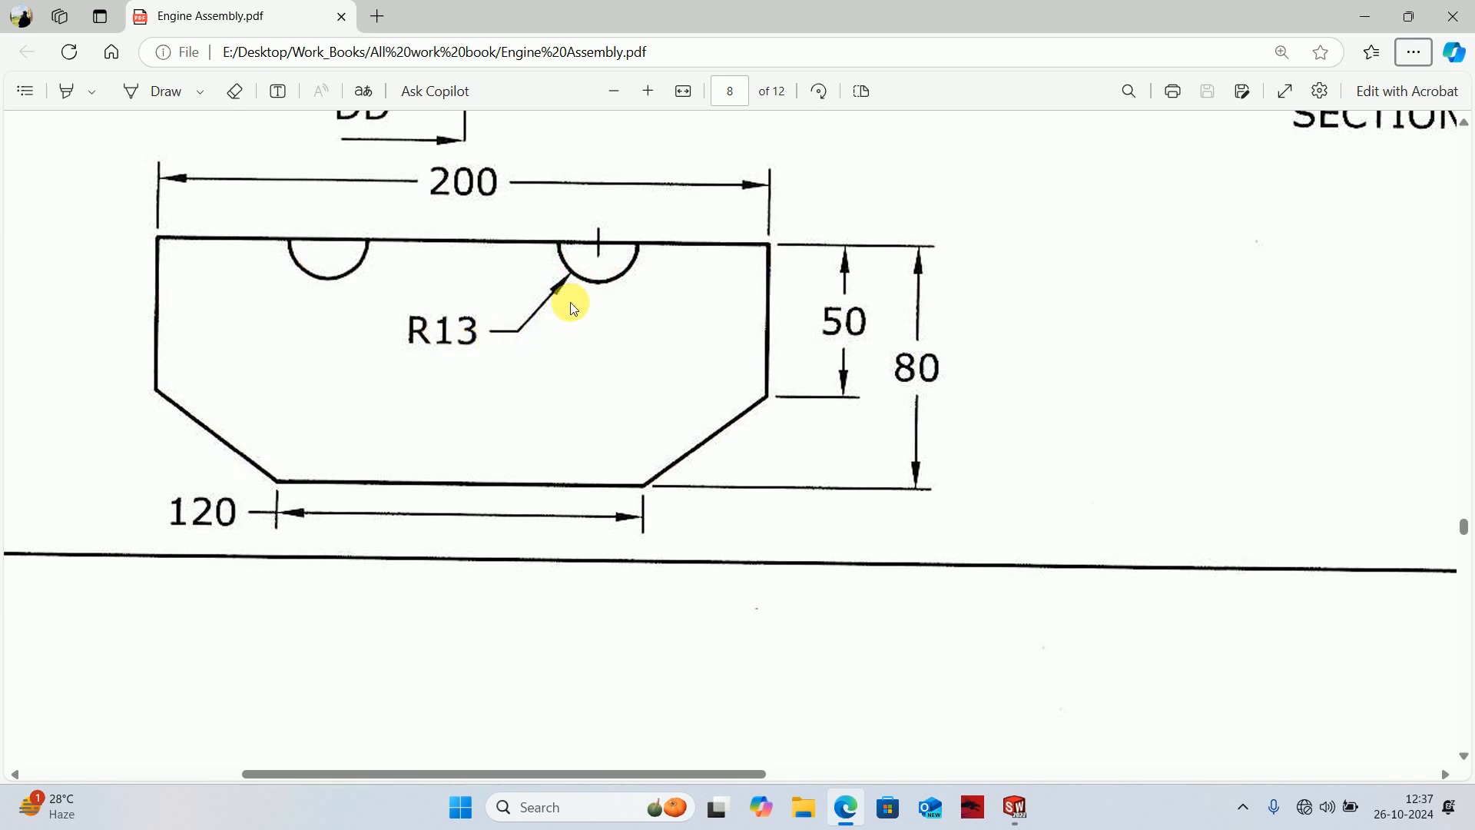
{"action": "scroll", "coordinate": [592, 270], "scroll_direction": "down", "scroll_amount": 4, "text": "ctrl"}
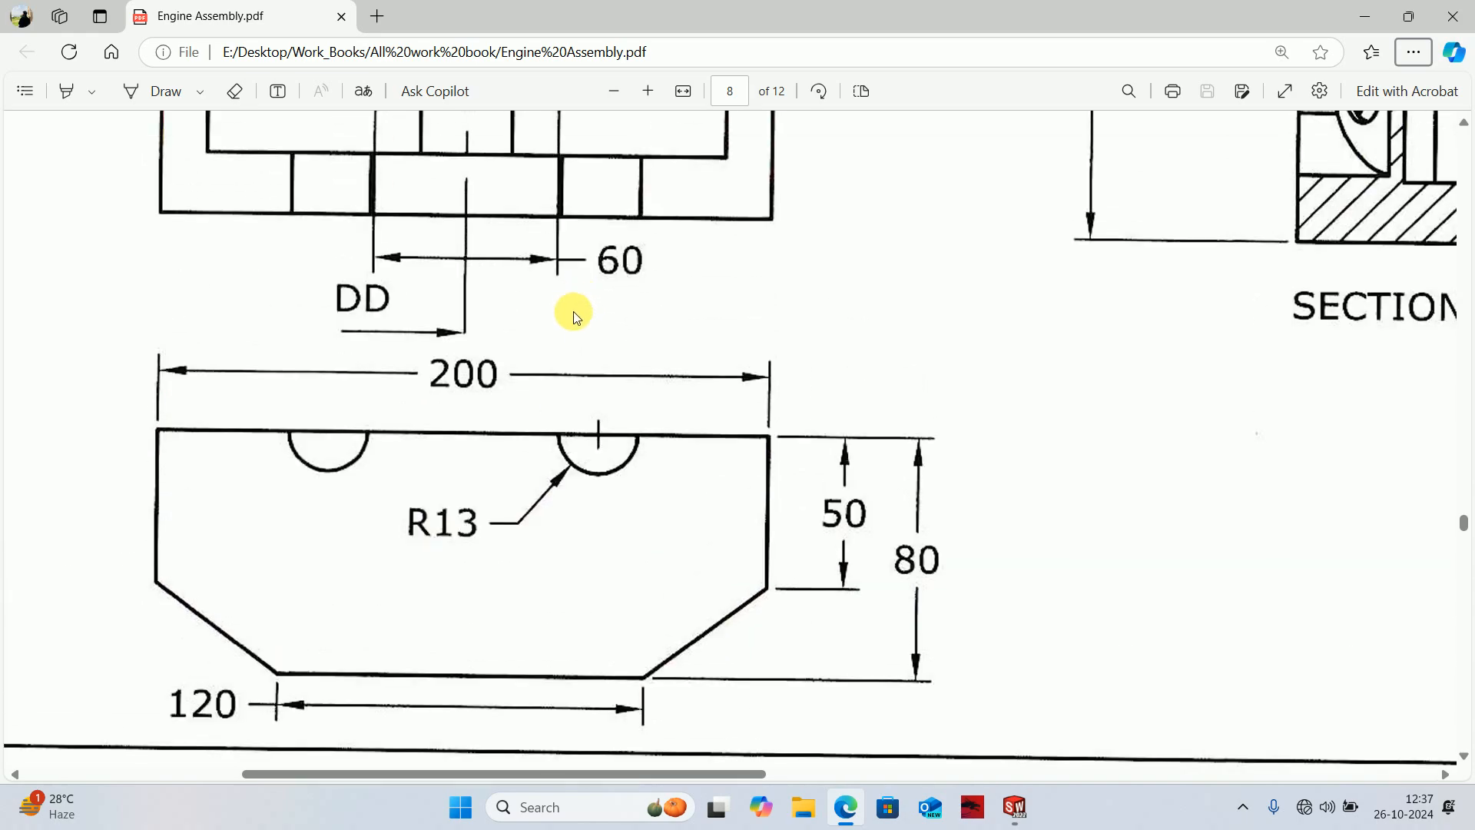
{"action": "scroll", "coordinate": [541, 362], "scroll_direction": "up", "scroll_amount": 6}
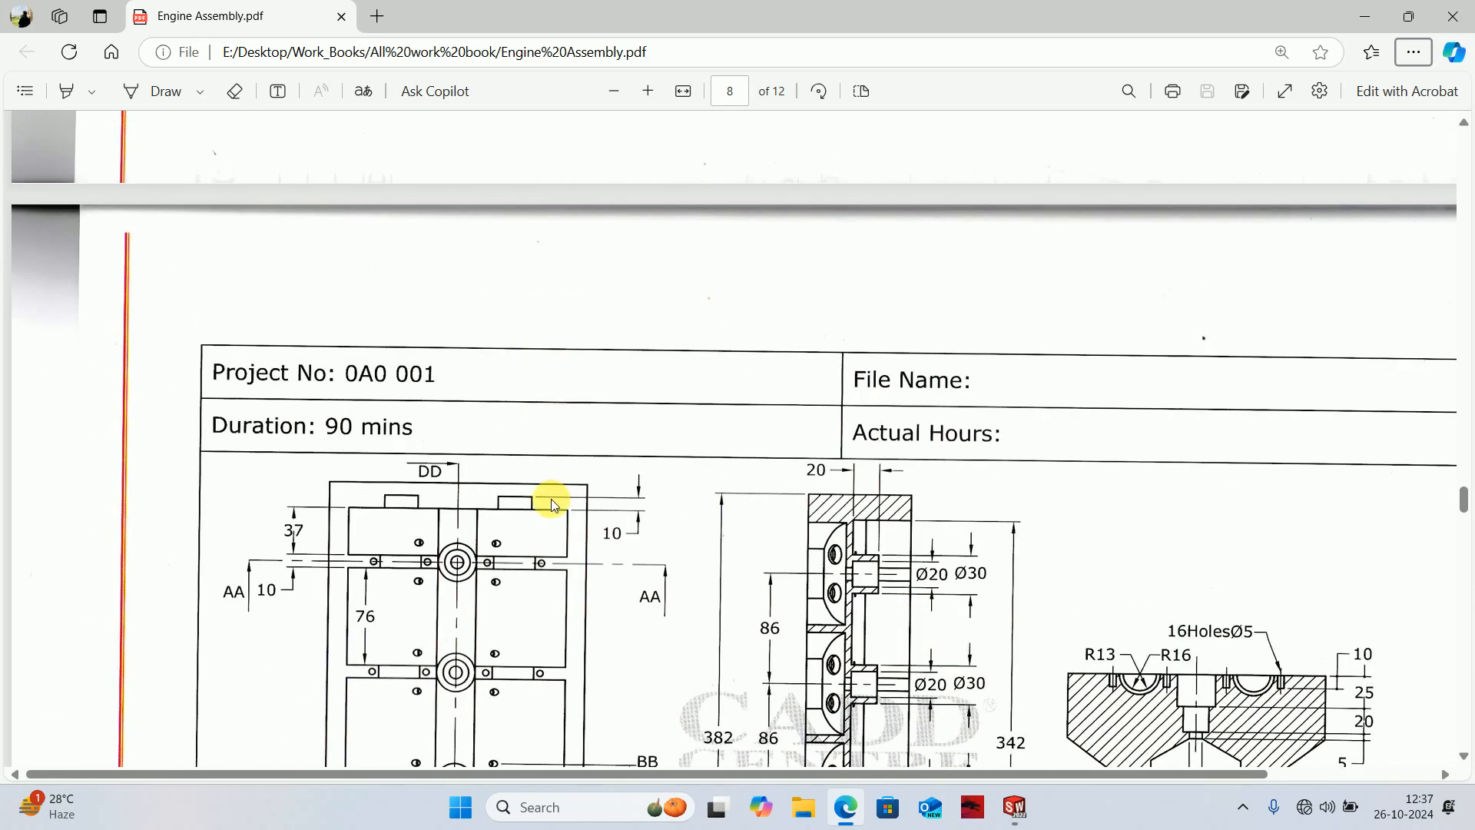
{"action": "scroll", "coordinate": [625, 500], "scroll_direction": "down", "scroll_amount": 6}
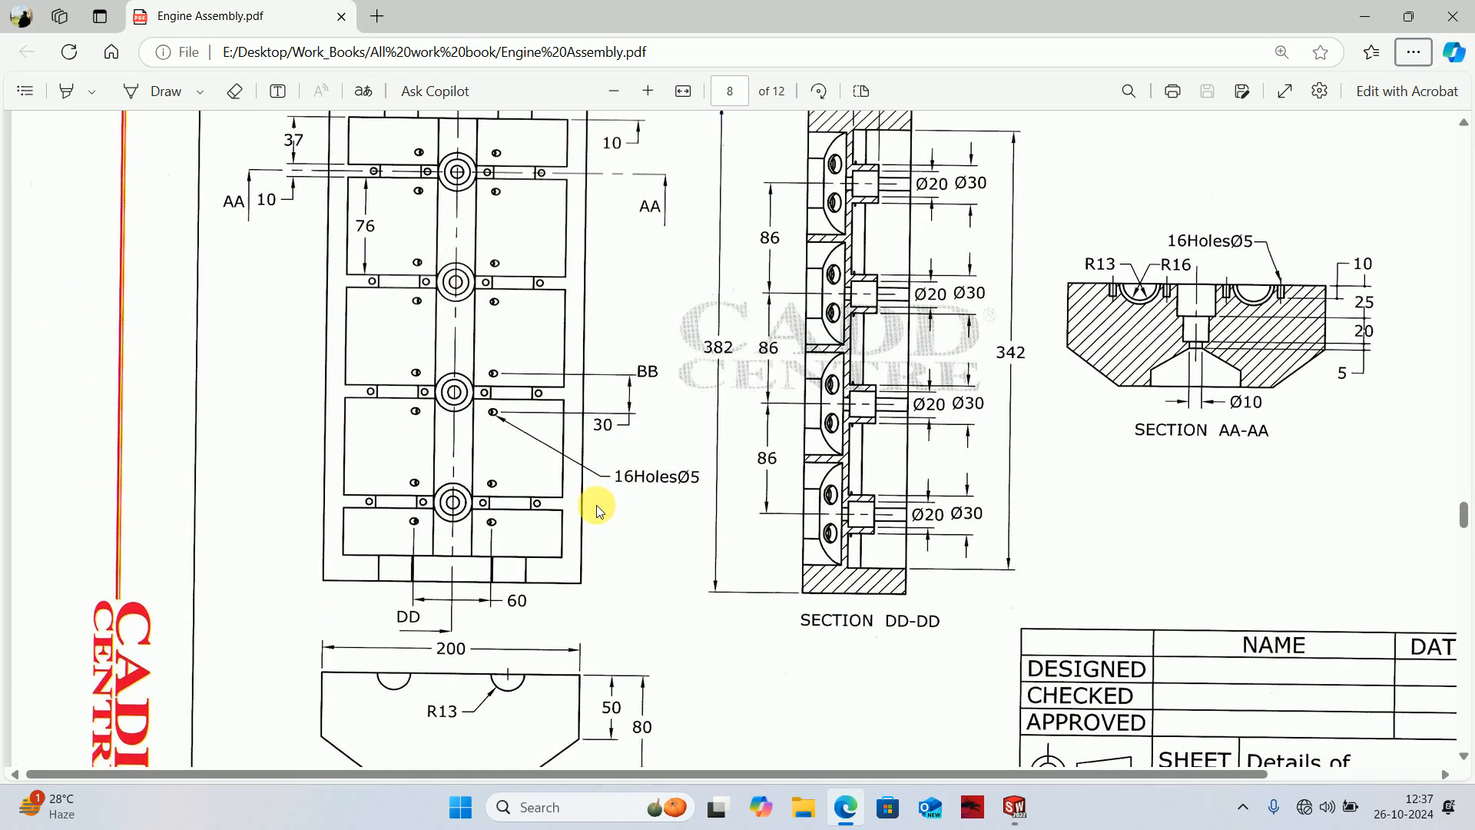
{"action": "key", "text": "alt+Tab"}
- Start a sketch on the body's front end face and draw a circle of about 10 mm radius centred on its upper edge
{"action": "left_click", "coordinate": [798, 537]}
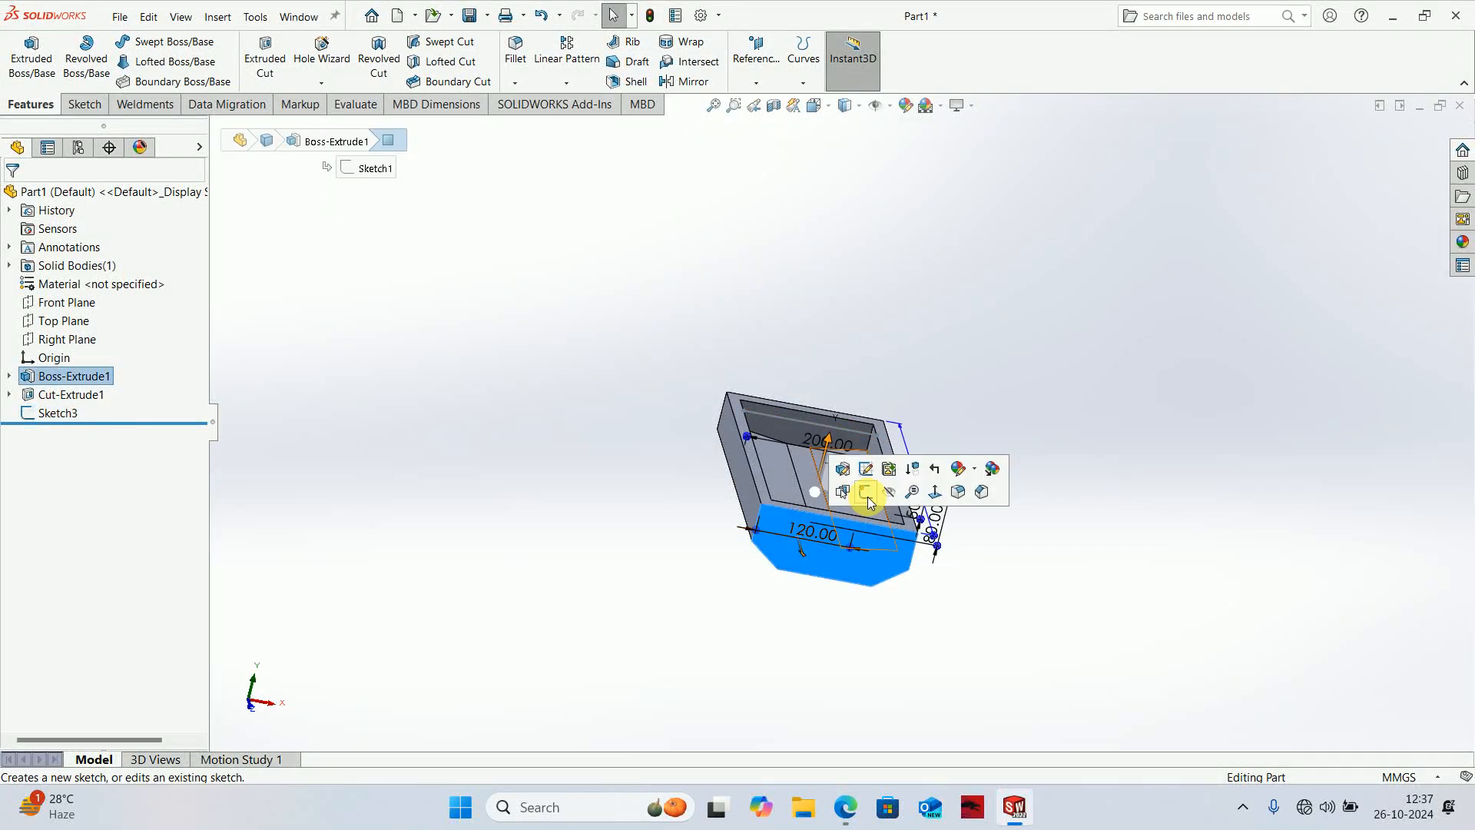
{"action": "left_click", "coordinate": [866, 494]}
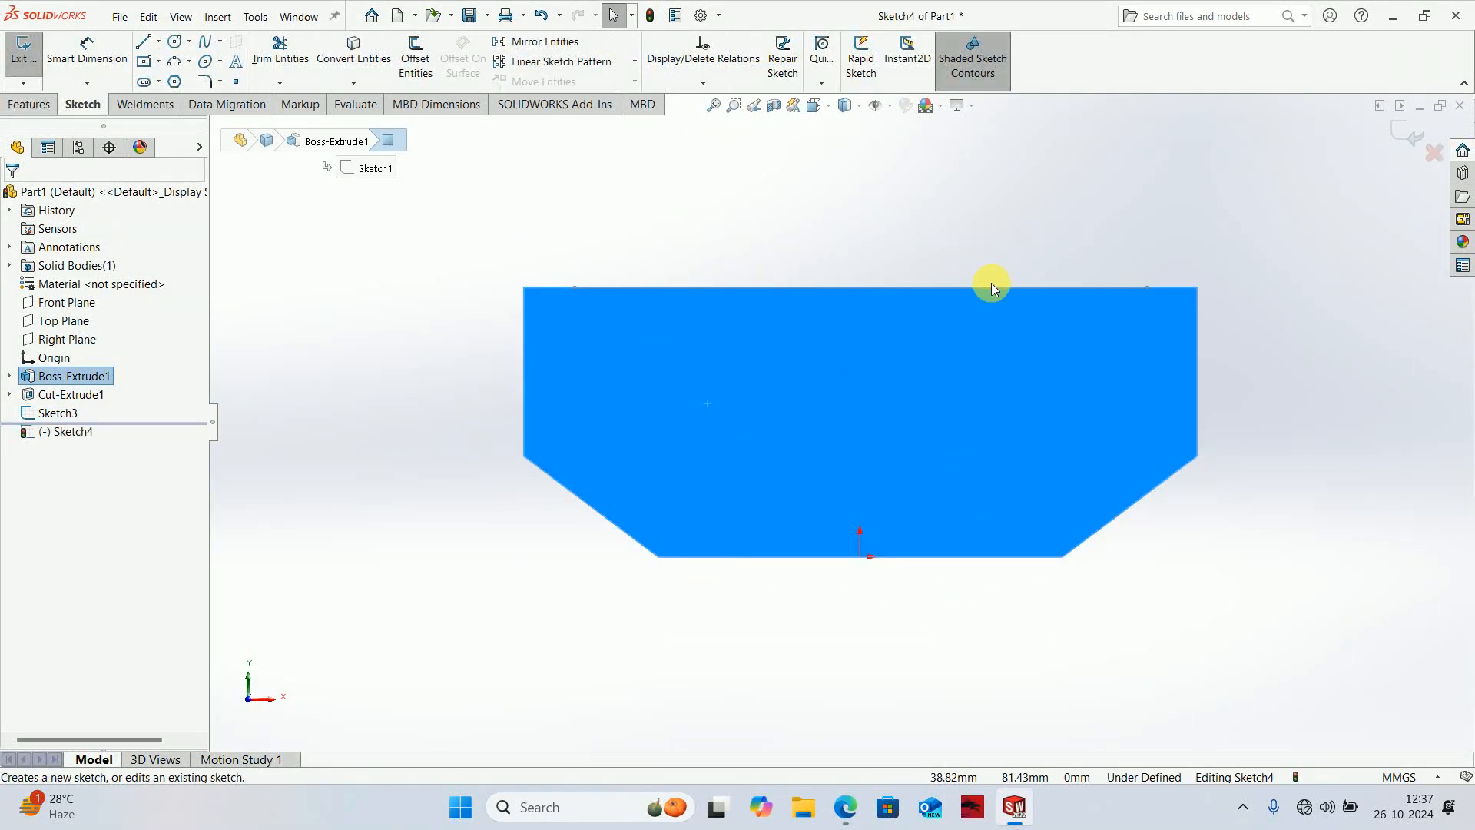
{"action": "left_click", "coordinate": [173, 44]}
{"action": "left_click", "coordinate": [676, 288]}
{"action": "left_click", "coordinate": [694, 318]}
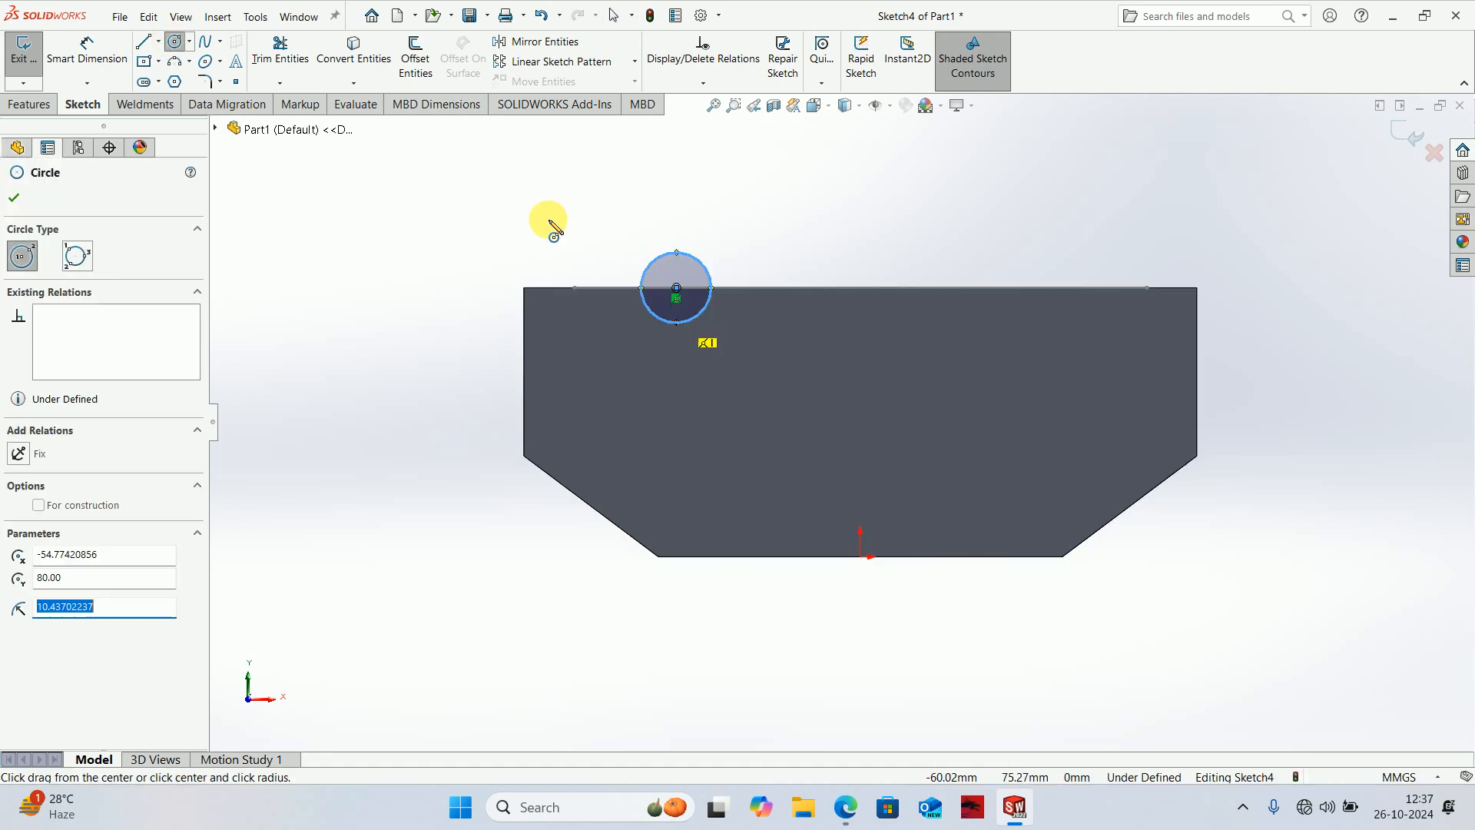
- Draw a centerline from the circle's inner side along the upper edge to its midpoint and continue it vertically down to the origin
{"action": "left_click", "coordinate": [158, 42]}
{"action": "left_click", "coordinate": [192, 80]}
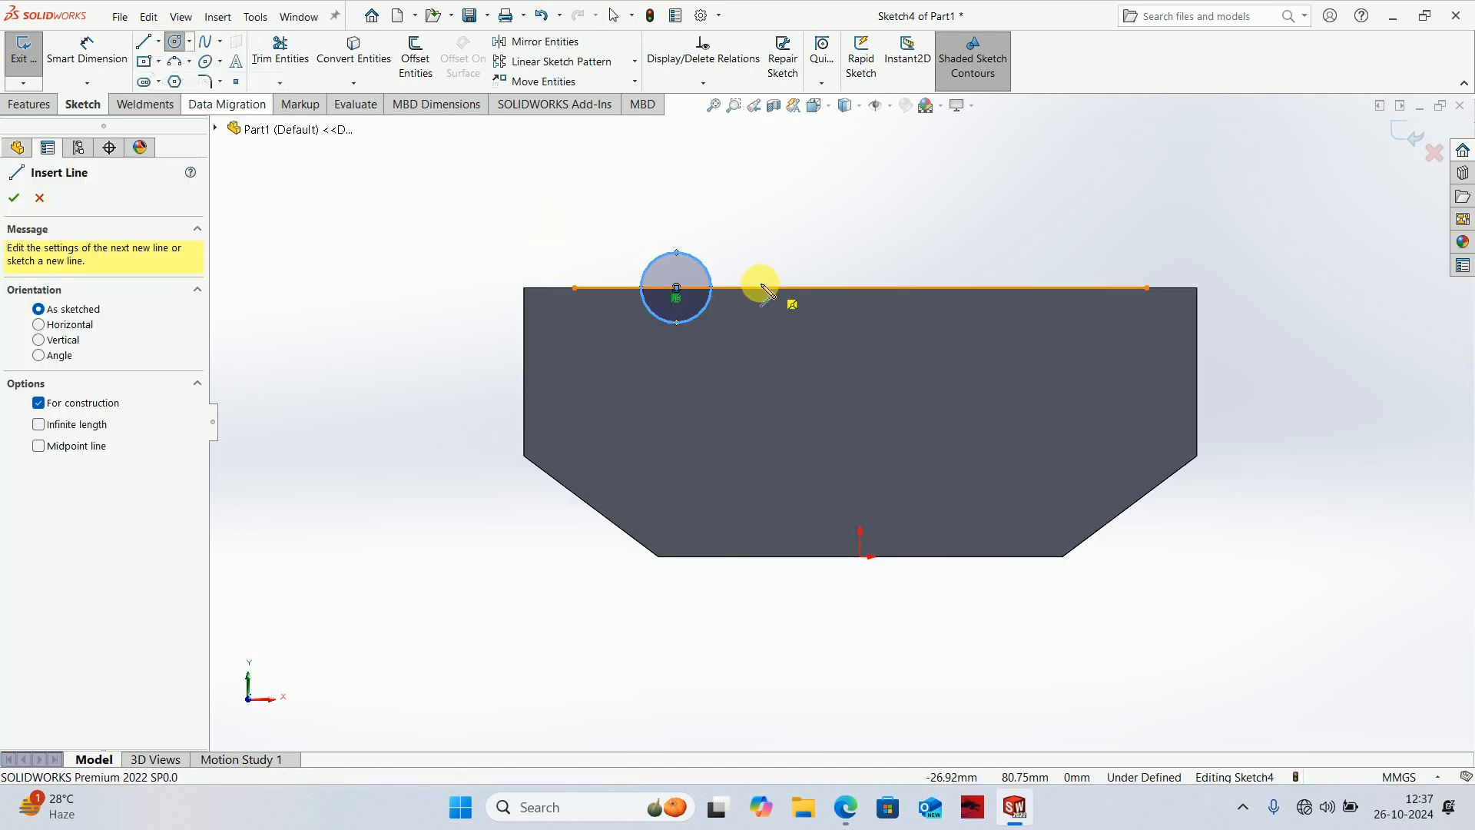
{"action": "left_click", "coordinate": [710, 288]}
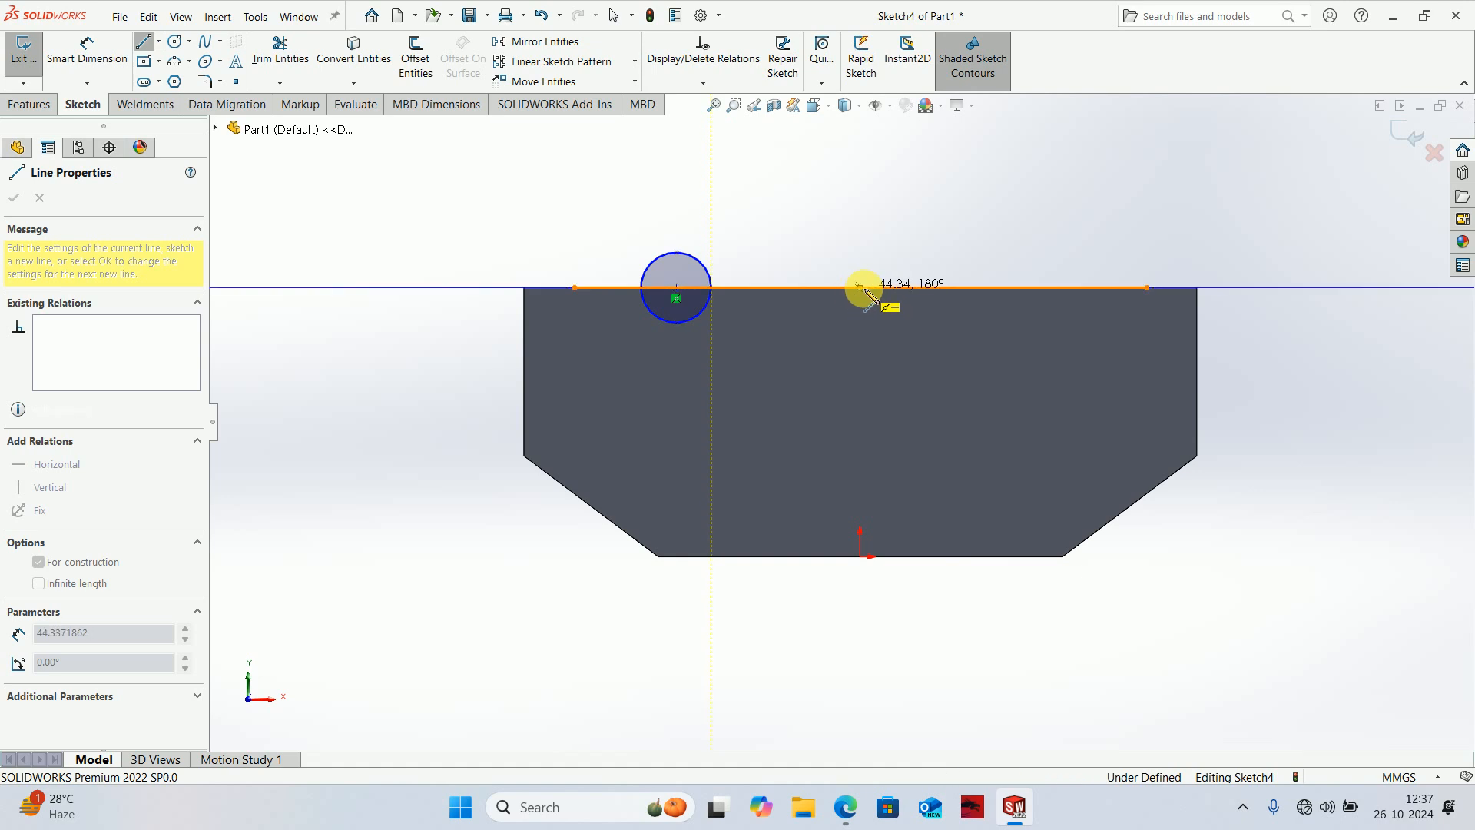
{"action": "left_click", "coordinate": [861, 287]}
{"action": "left_click", "coordinate": [860, 555]}
{"action": "key", "text": "Escape"}
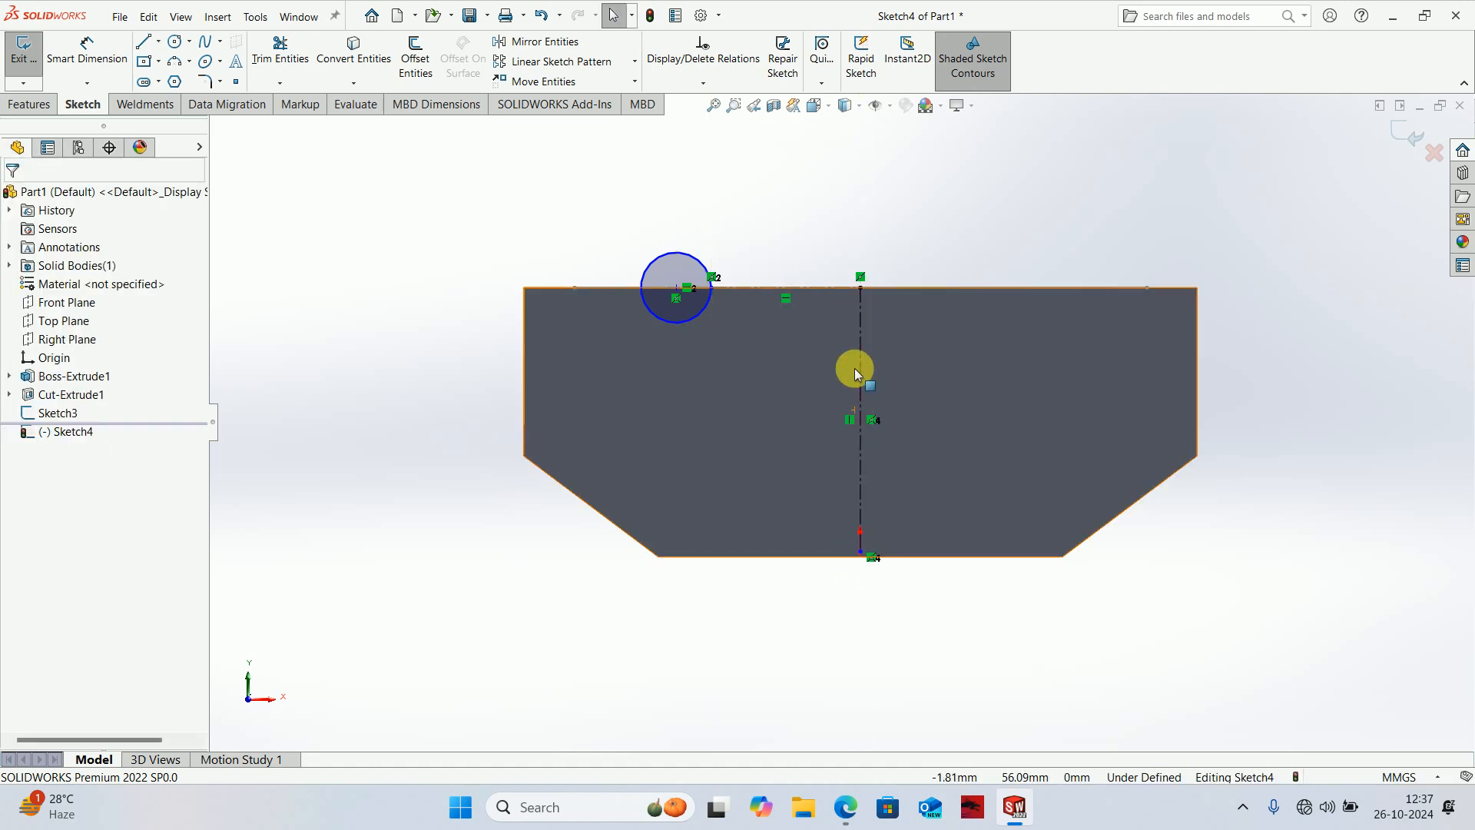
- Mirror the circle about the vertical centerline
{"action": "left_click", "coordinate": [858, 361]}
{"action": "left_click", "coordinate": [678, 255], "text": "ctrl"}
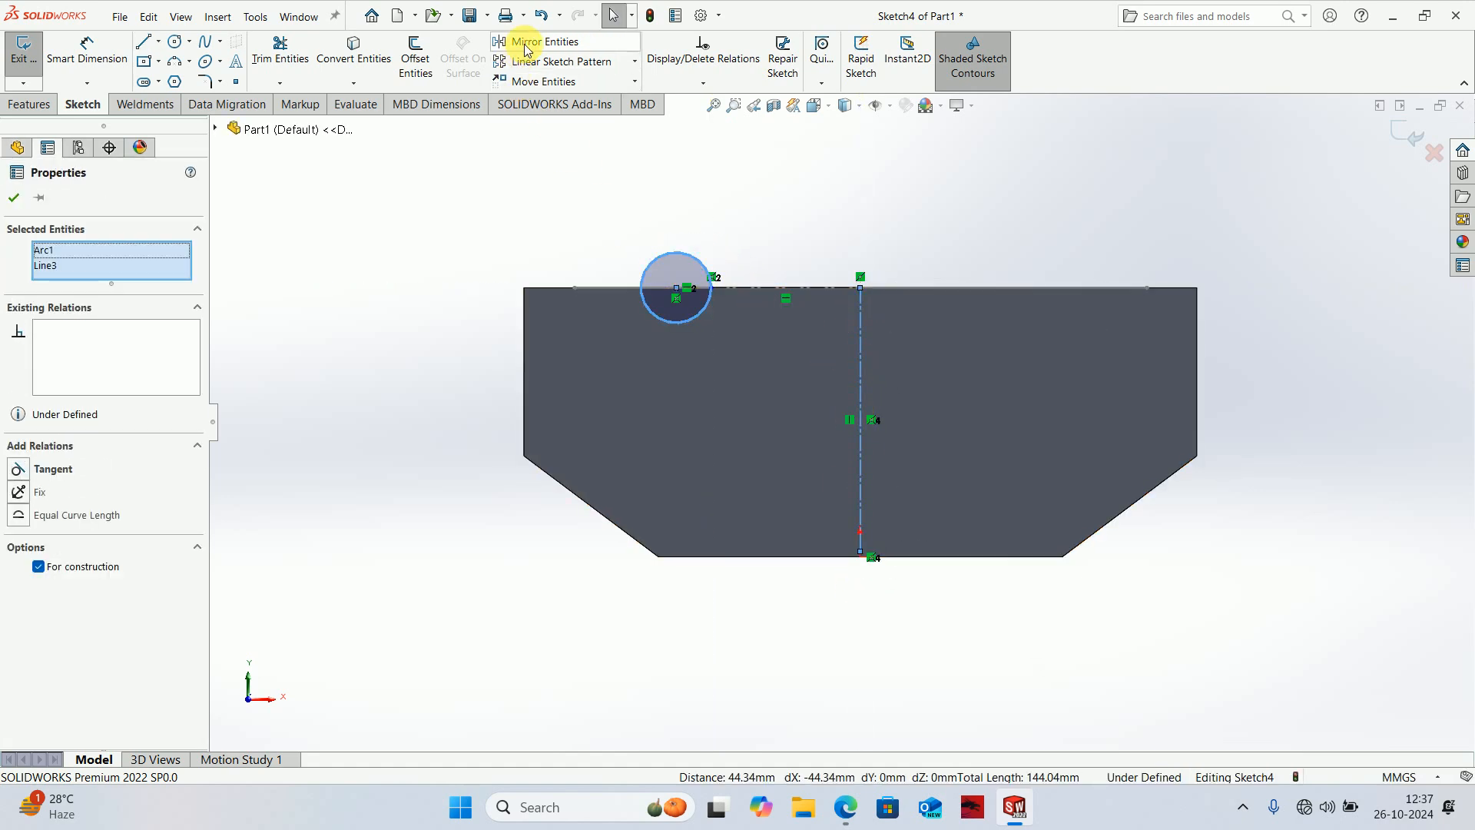
{"action": "left_click", "coordinate": [536, 42]}
- Dimension the original circle's diameter as 26 mm
{"action": "right_click_drag", "start_coordinate": [478, 363], "coordinate": [482, 108]}
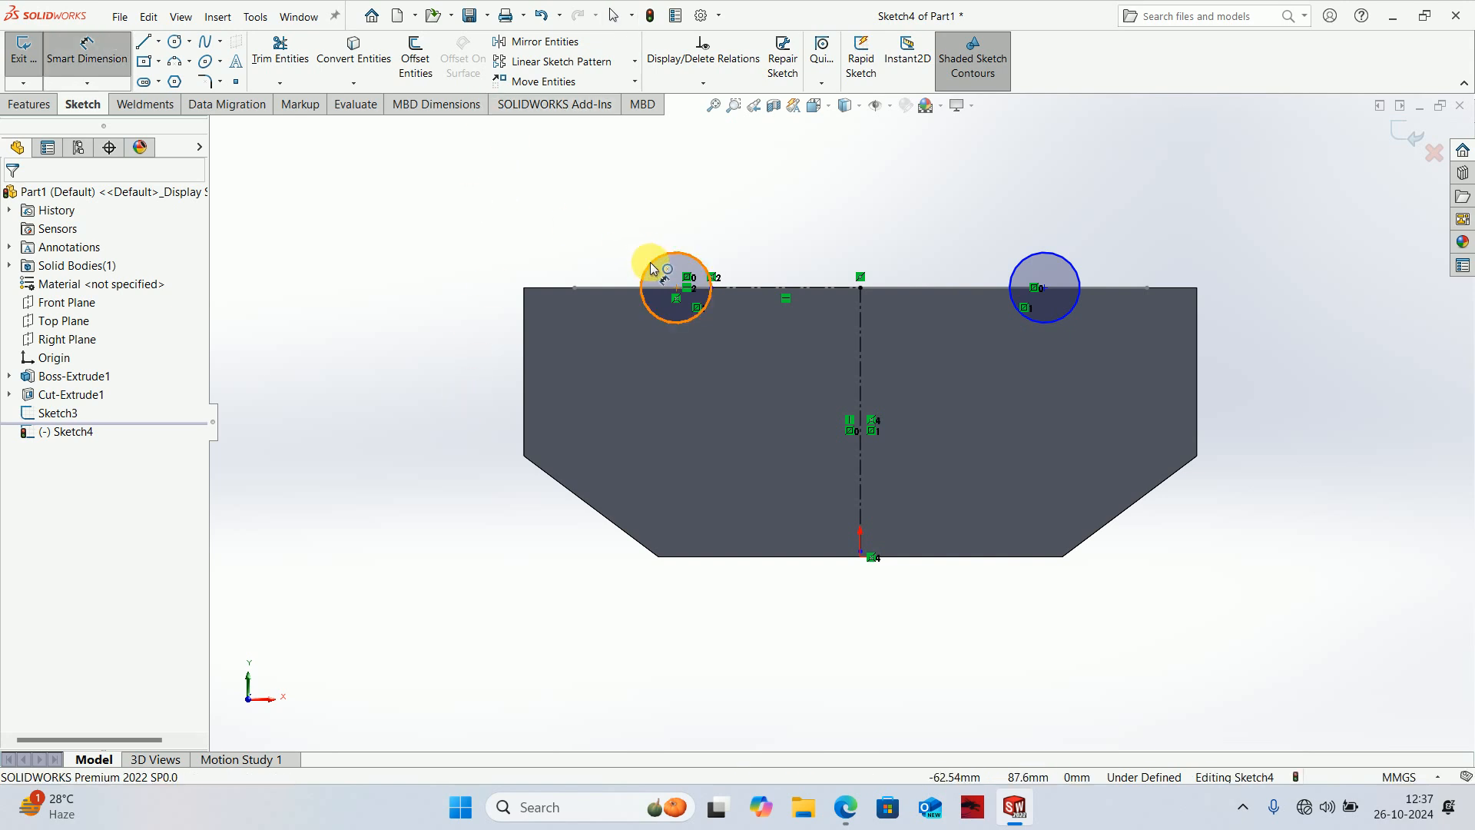
{"action": "left_click", "coordinate": [653, 265]}
{"action": "left_click", "coordinate": [558, 214]}
{"action": "type", "text": "26"}
{"action": "key", "text": "Return"}
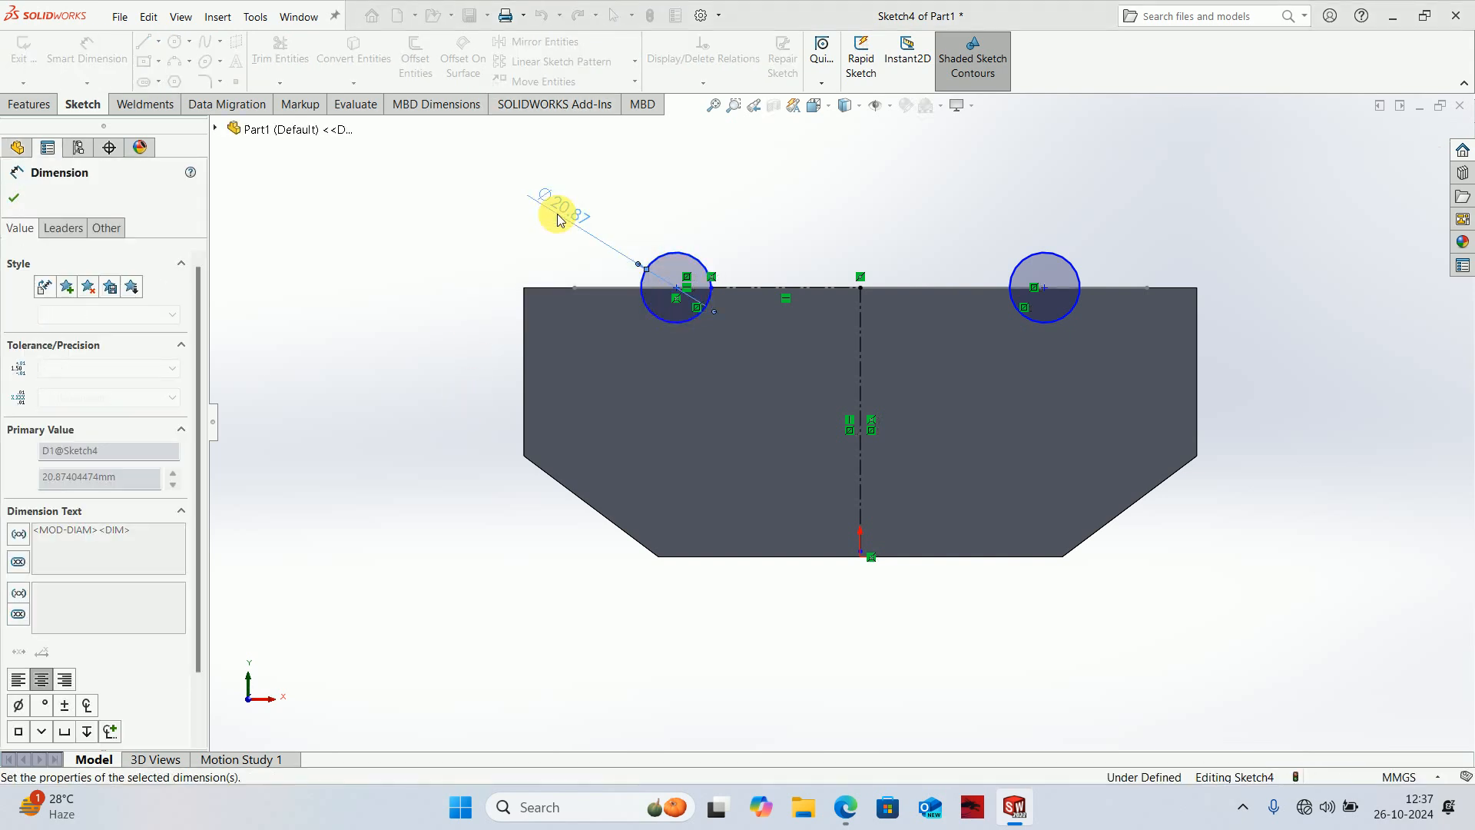
{"action": "key", "text": "Escape"}
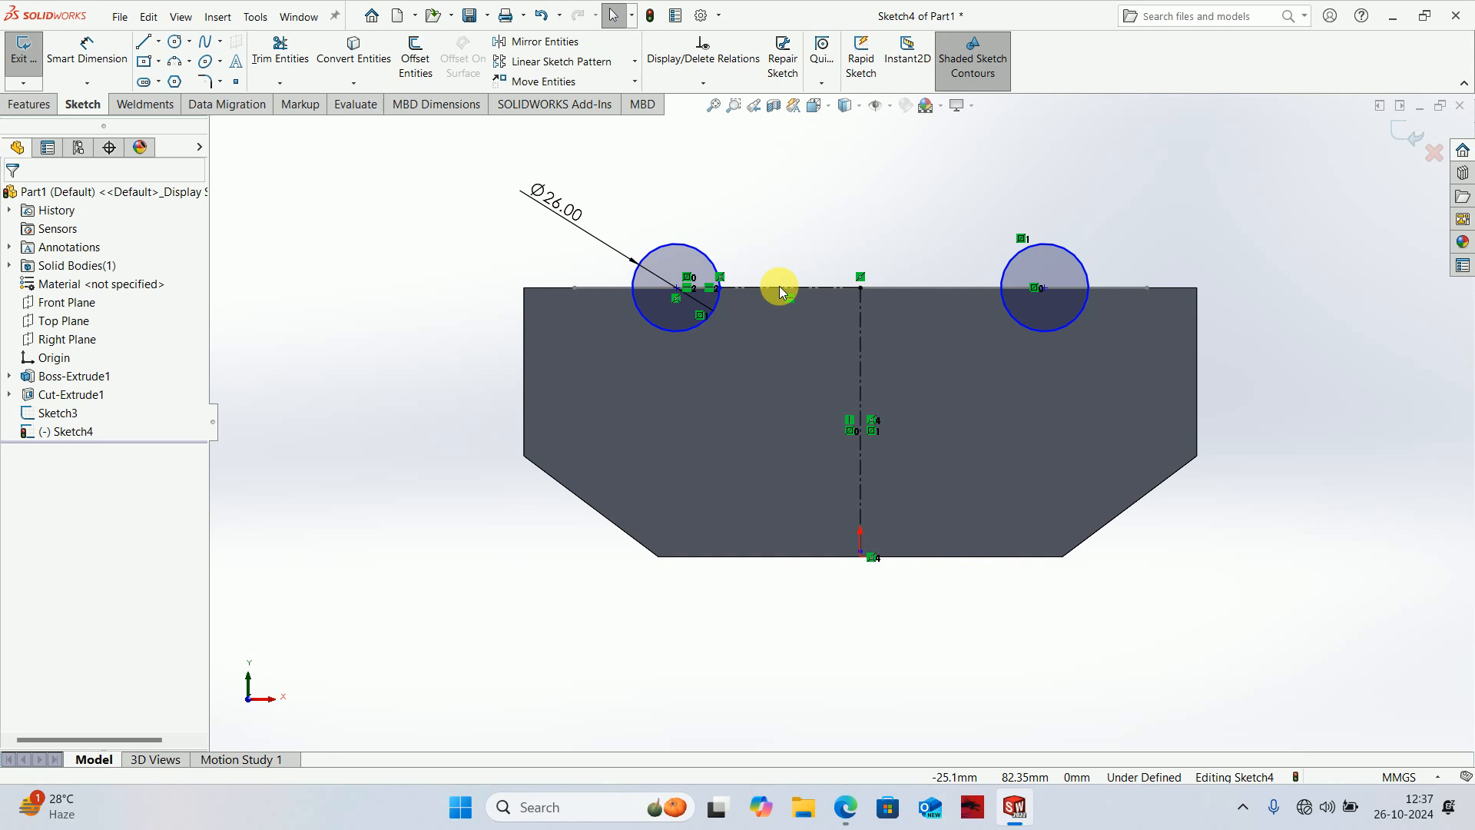
{"action": "left_click", "coordinate": [718, 288]}
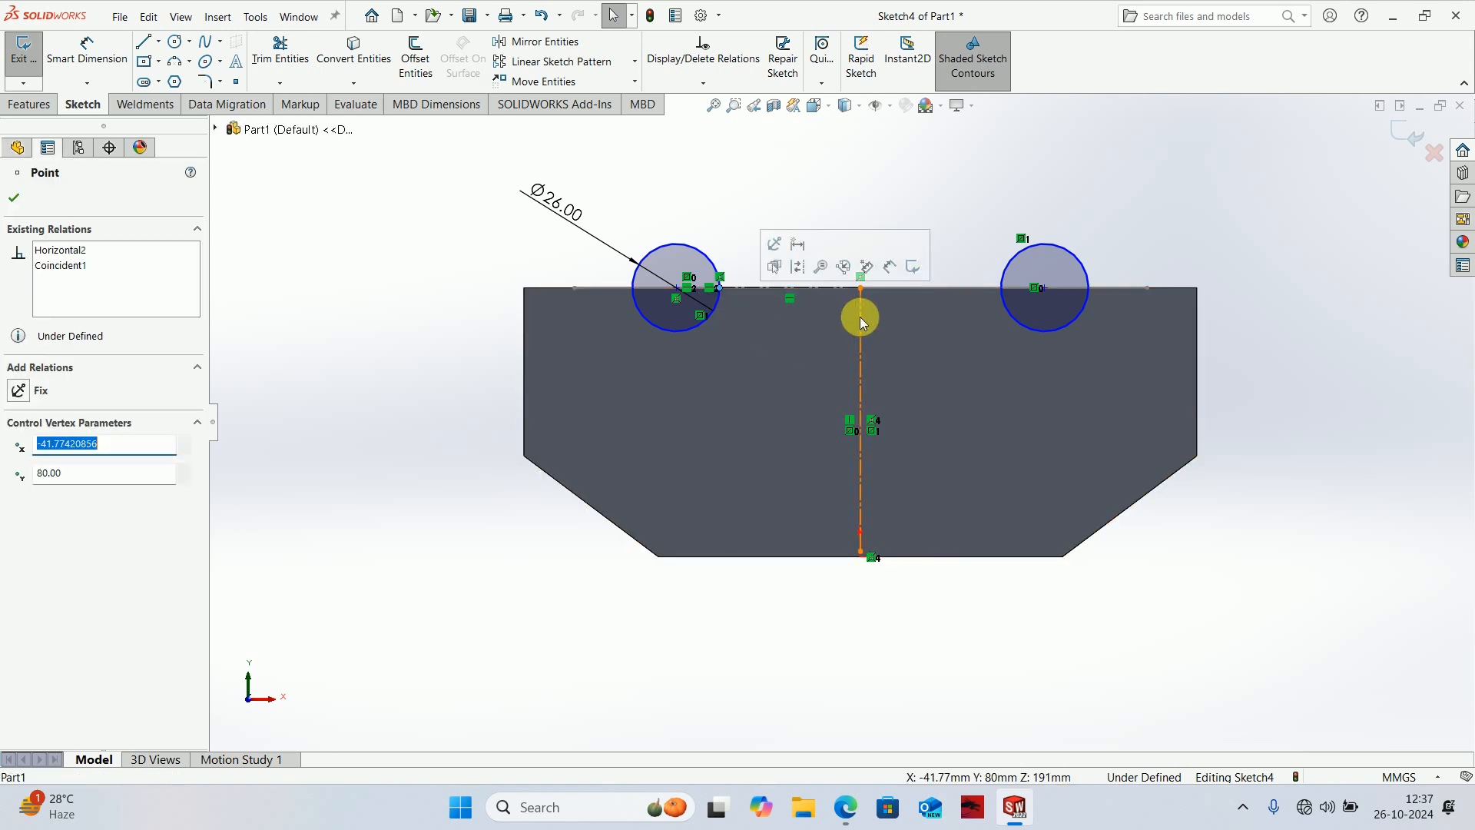
{"action": "left_click", "coordinate": [859, 317]}
{"action": "key", "text": "Escape"}
- Dimension the gap between the two circles' inner sides as 60 mm, checking the value in the PDF, and exit the sketch
{"action": "right_click_drag", "start_coordinate": [1257, 614], "coordinate": [1221, 181]}
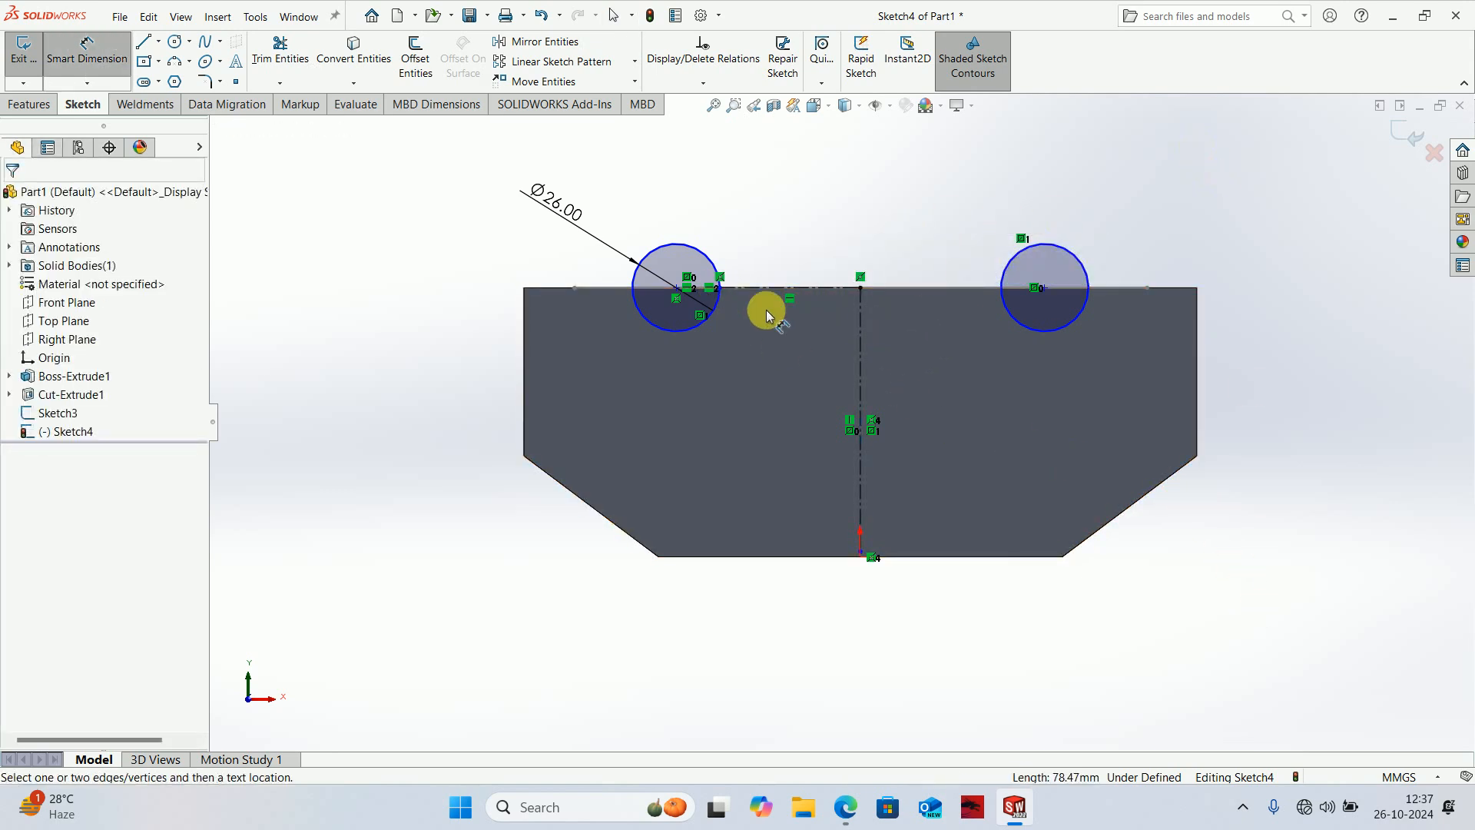
{"action": "left_click", "coordinate": [719, 290]}
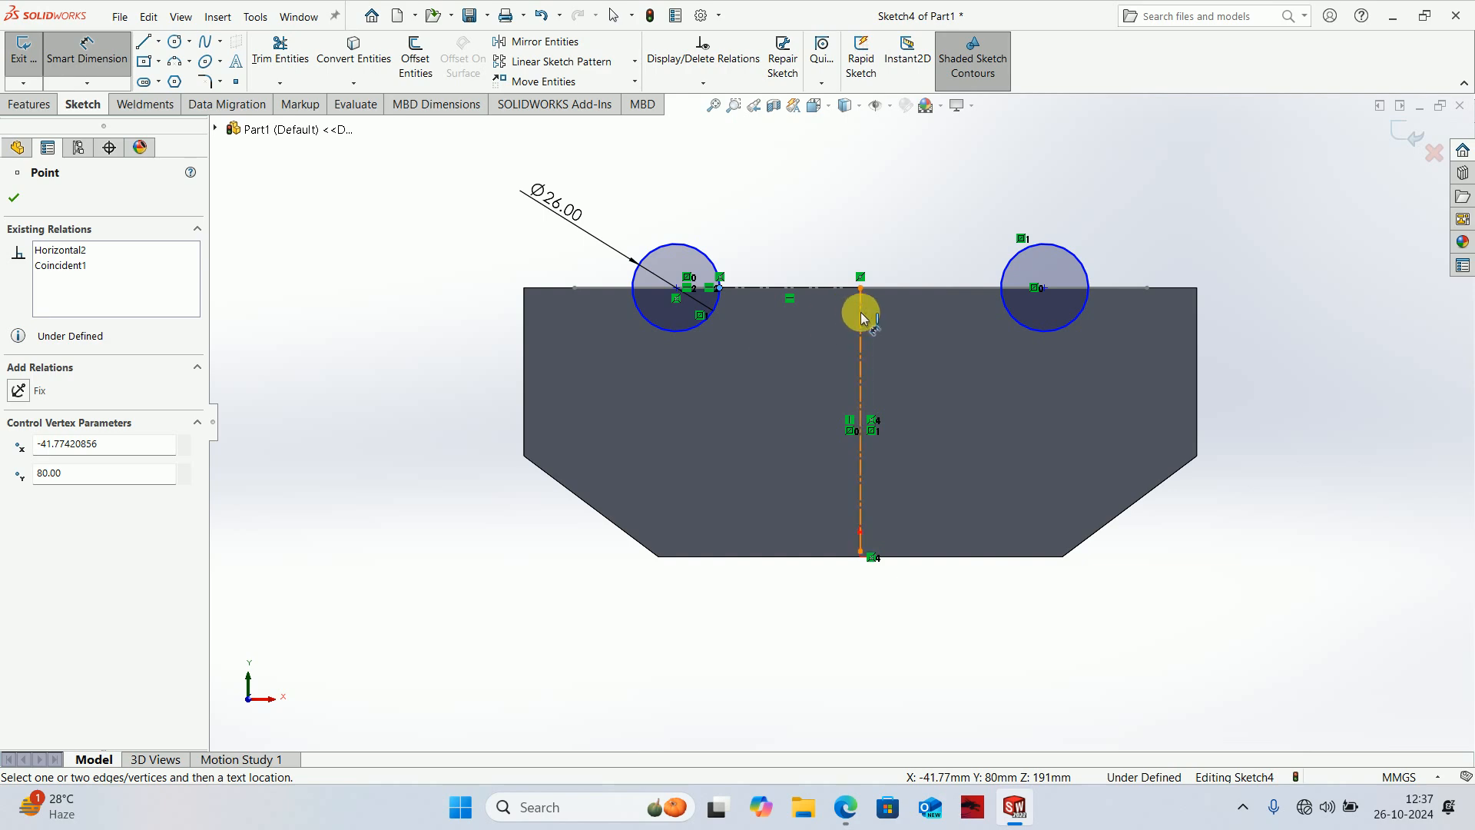
{"action": "left_click", "coordinate": [998, 323]}
{"action": "left_click", "coordinate": [870, 217]}
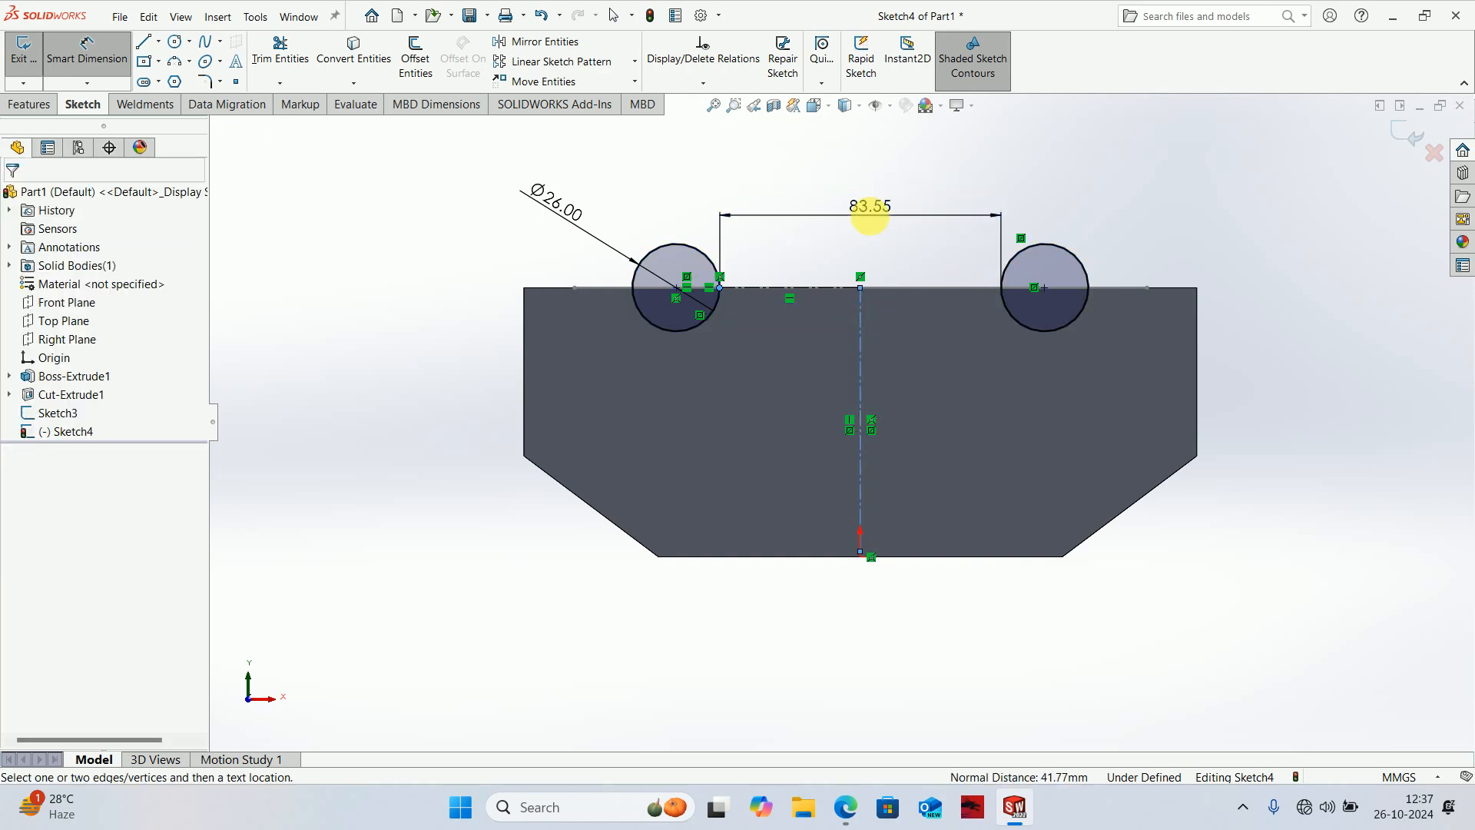
{"action": "left_click", "coordinate": [845, 807]}
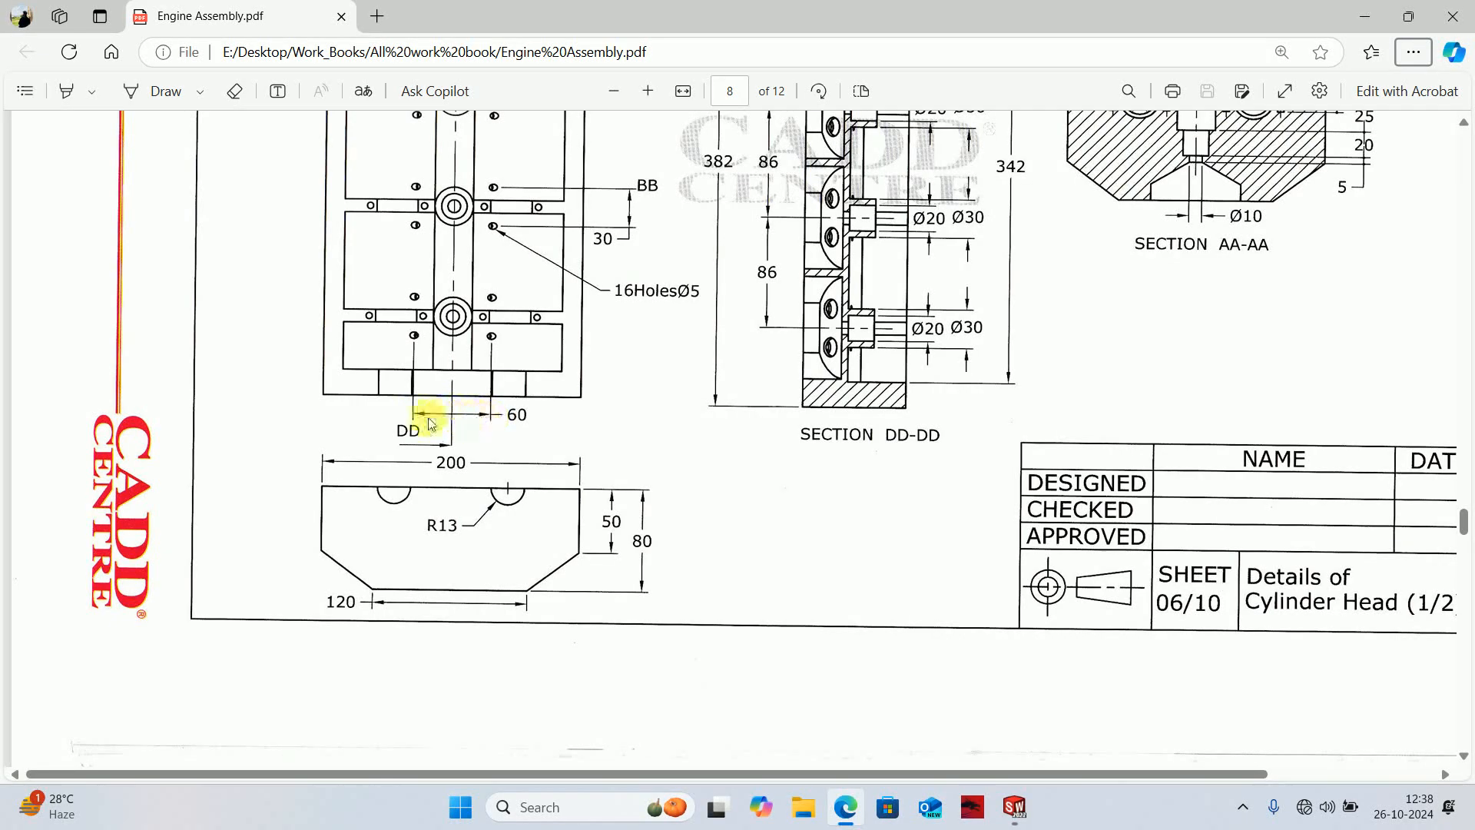
{"action": "key", "text": "alt+Tab"}
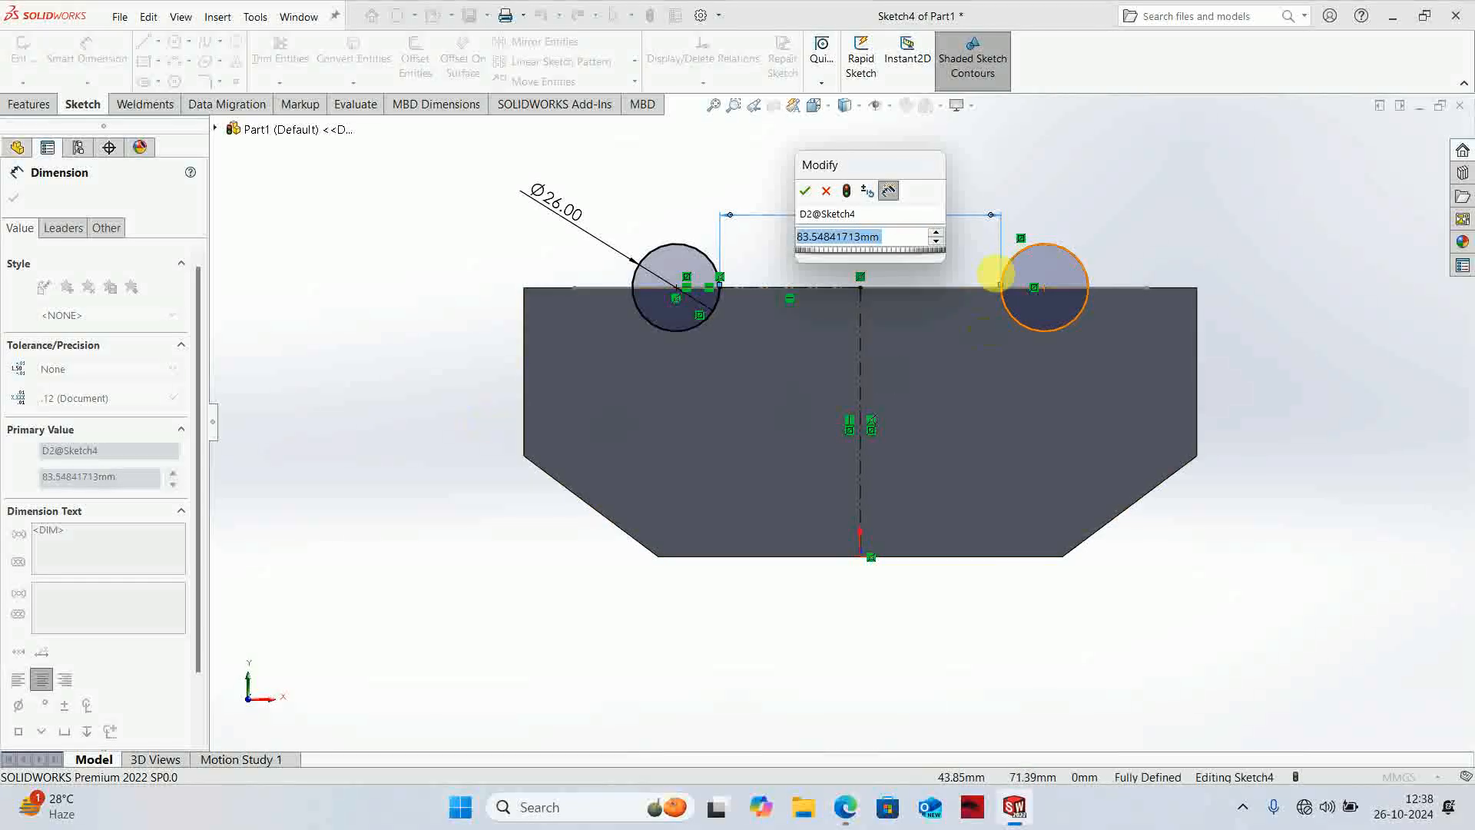
{"action": "type", "text": "60"}
{"action": "key", "text": "Return"}
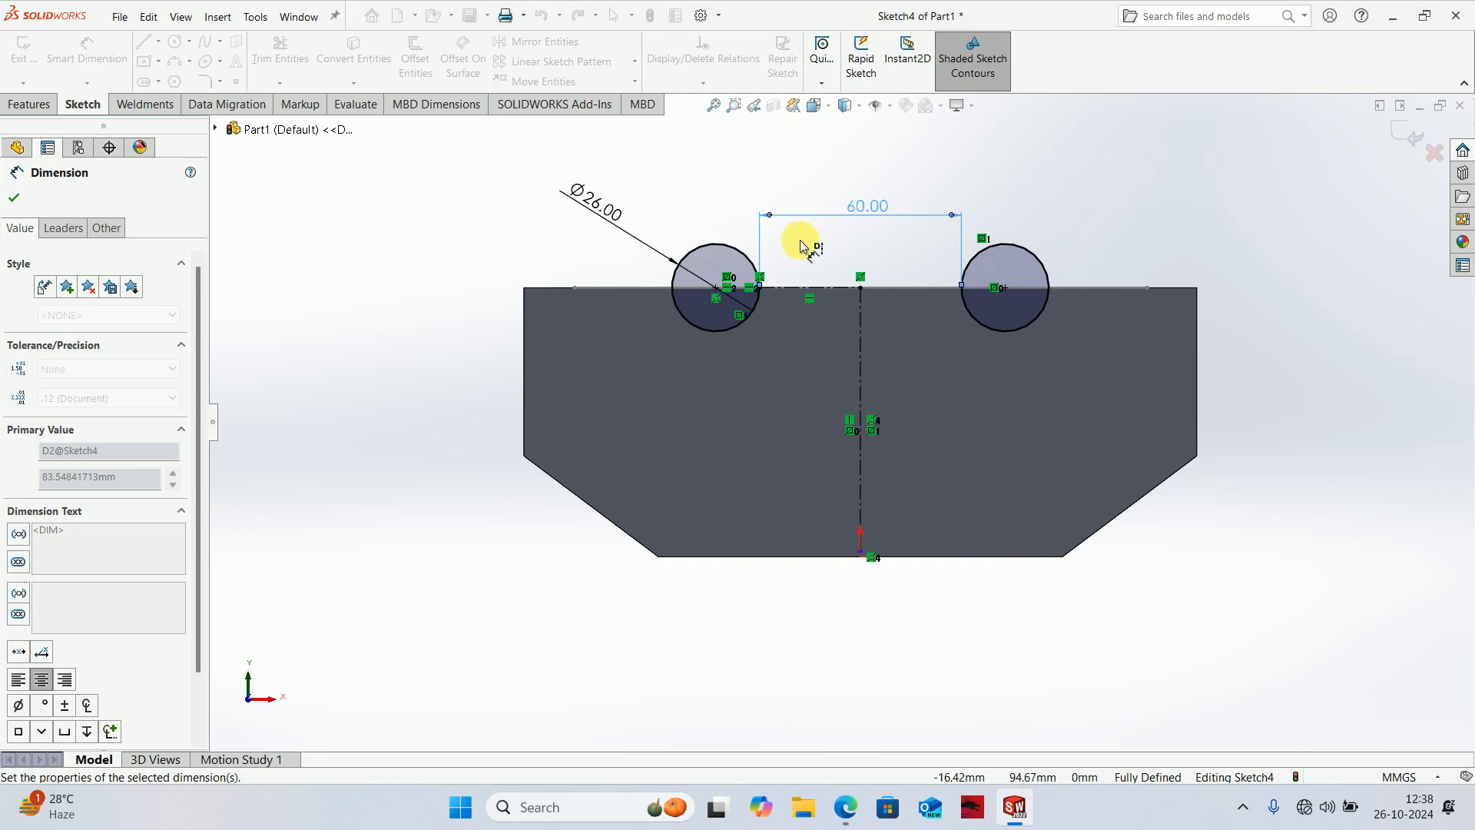
{"action": "left_click", "coordinate": [1394, 132]}
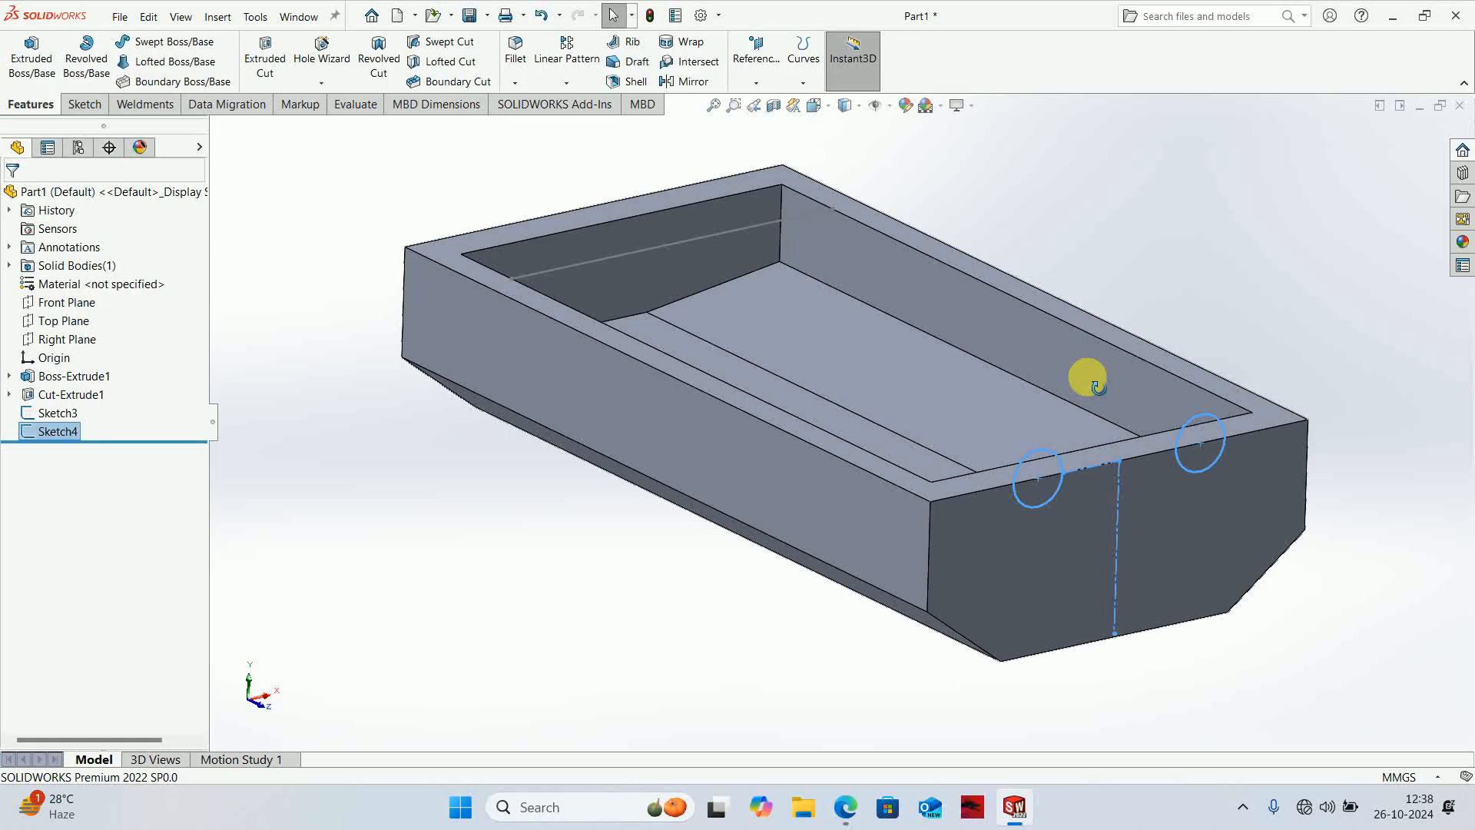
- Start an Extruded Cut from the two circles, ending at a 10 mm offset from the pocket's far end wall, after checking the PDF drawing
{"action": "left_click", "coordinate": [265, 56]}
{"action": "left_click", "coordinate": [60, 302]}
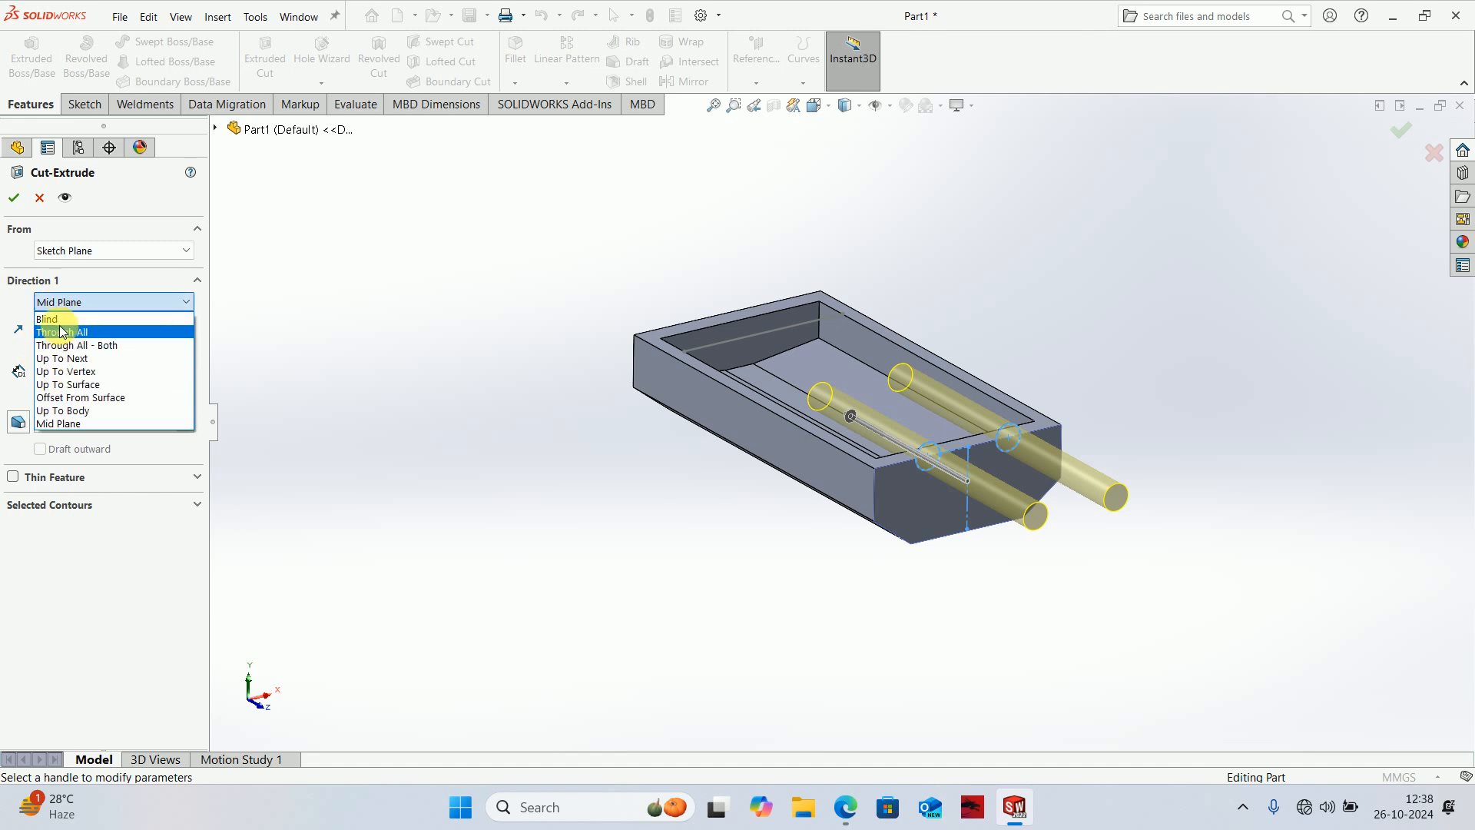
{"action": "left_click", "coordinate": [845, 806]}
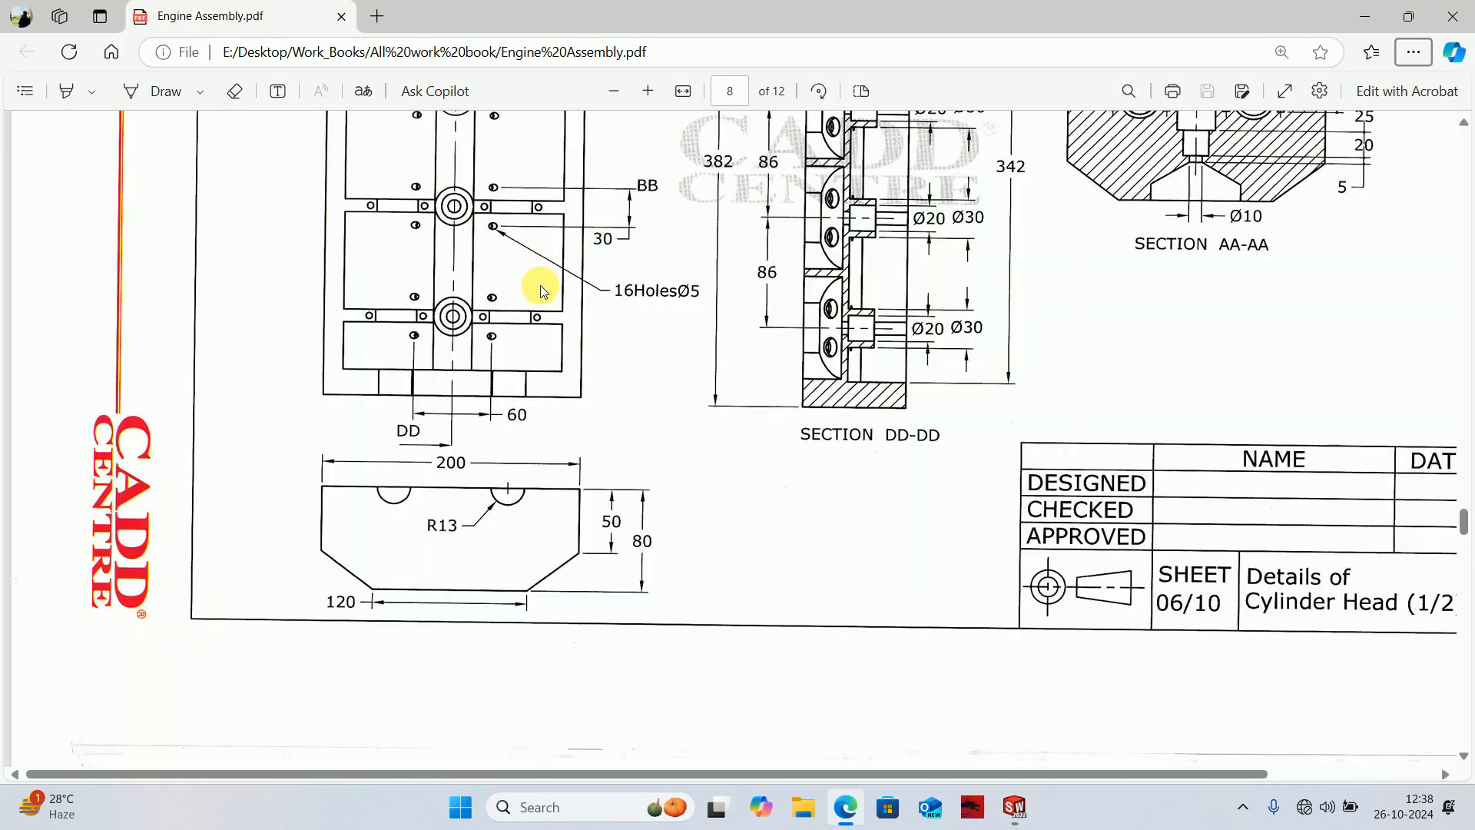
{"action": "scroll", "coordinate": [541, 289], "scroll_direction": "up", "scroll_amount": 5}
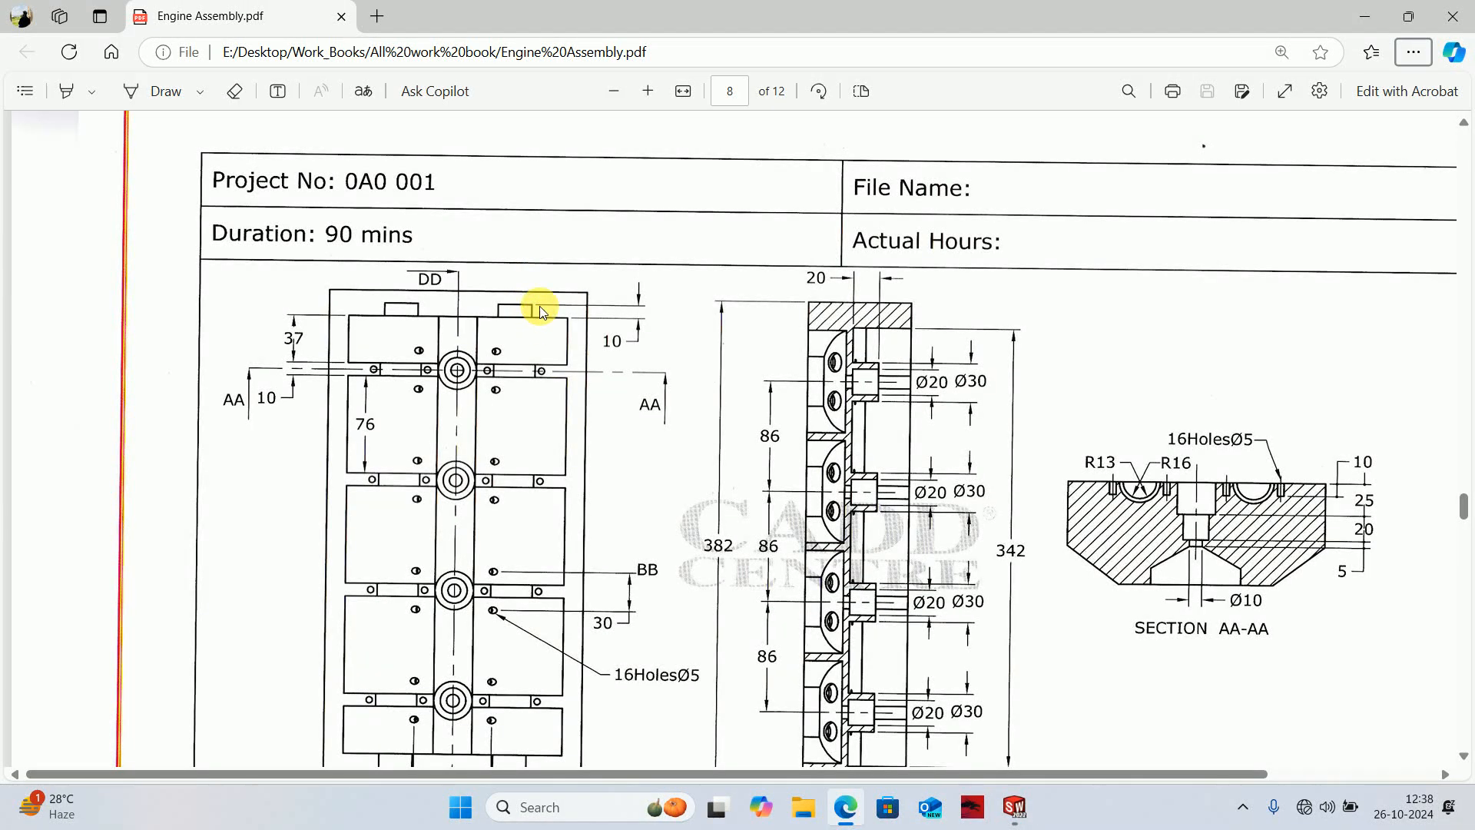
{"action": "key", "text": "alt+Tab"}
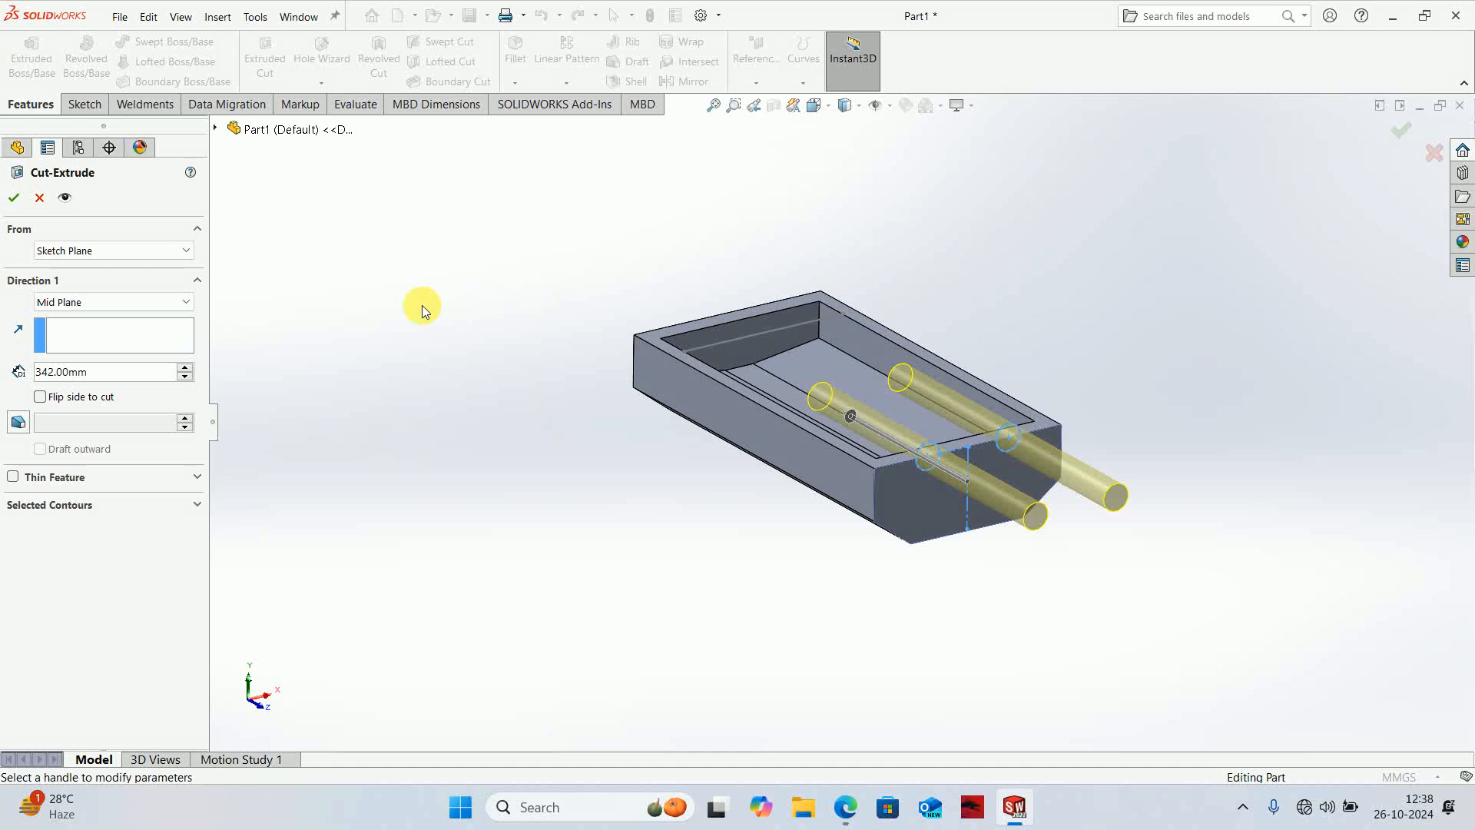
{"action": "left_click", "coordinate": [145, 301]}
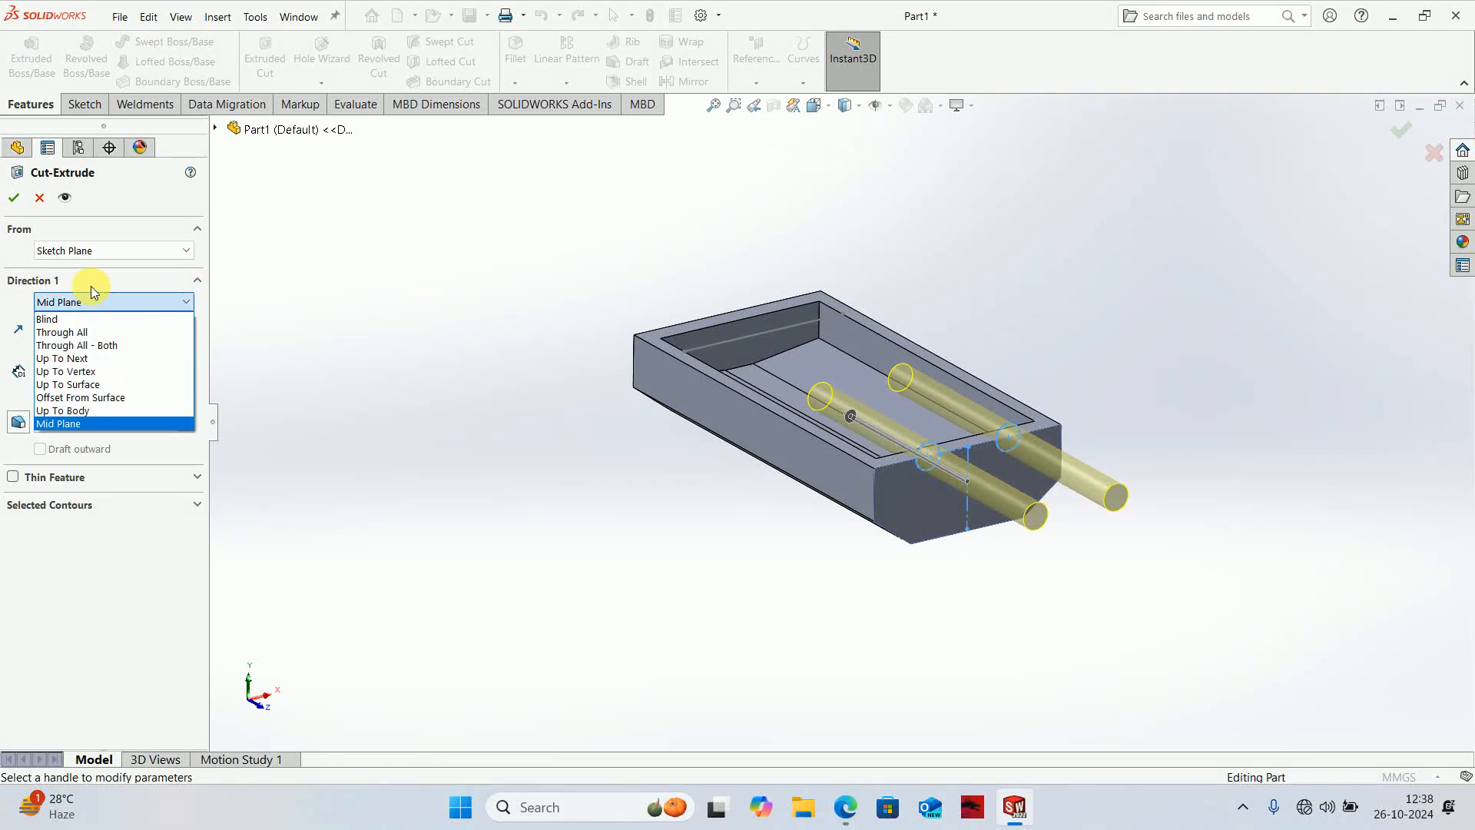
{"action": "left_click", "coordinate": [96, 397]}
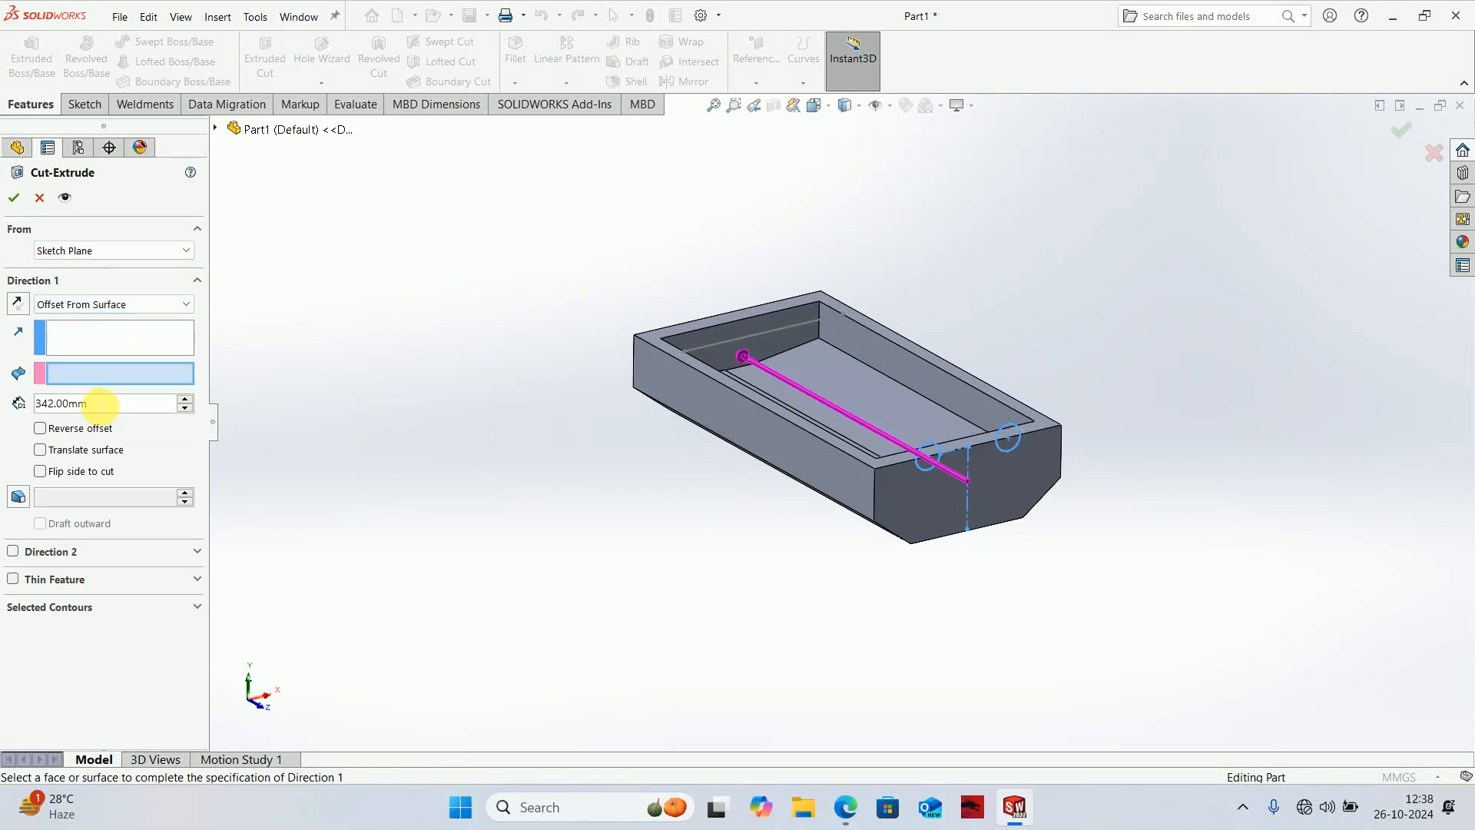
{"action": "left_click", "coordinate": [739, 329]}
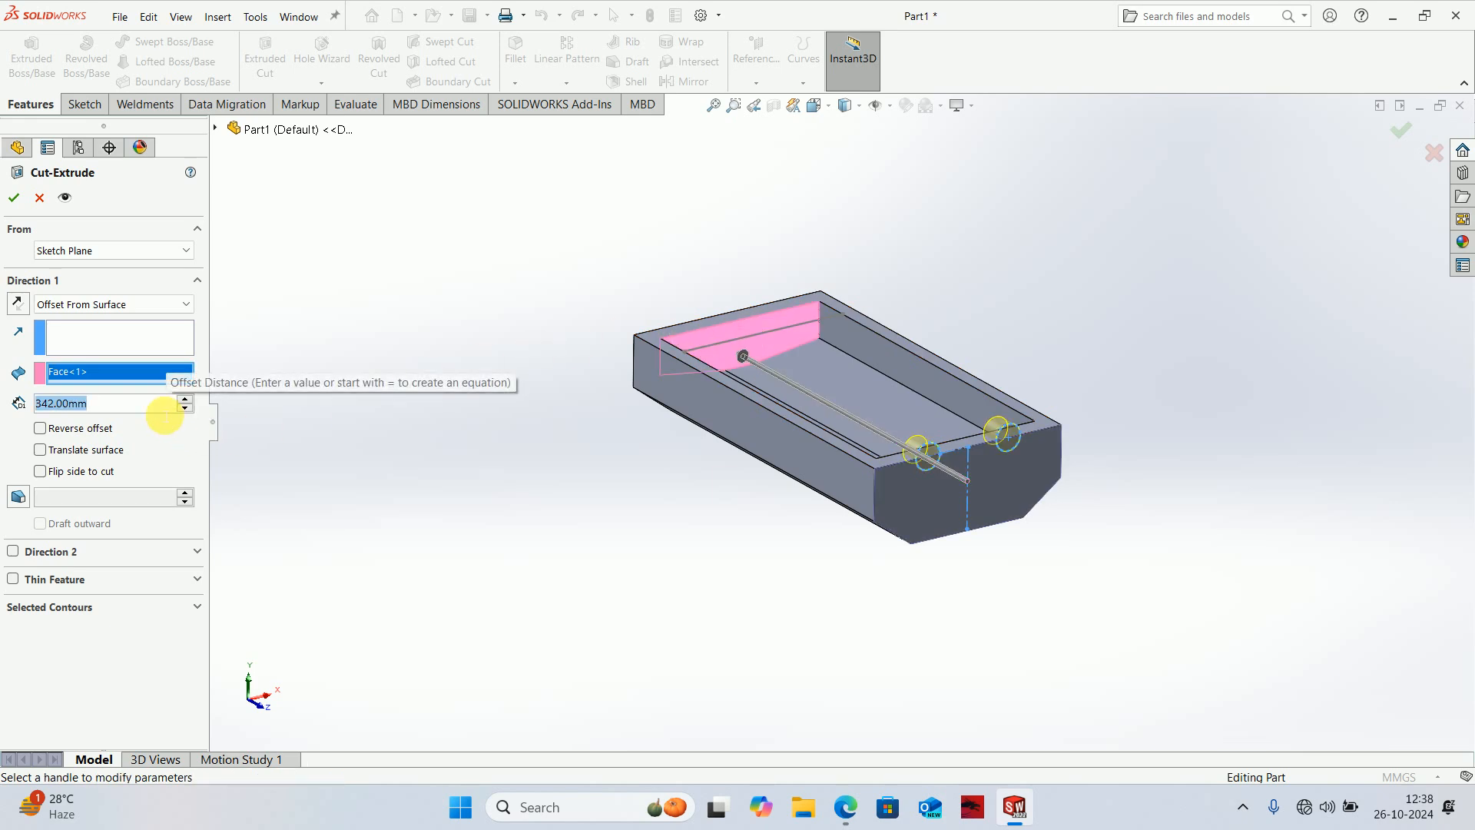
{"action": "type", "text": "10"}
{"action": "key", "text": "Return"}
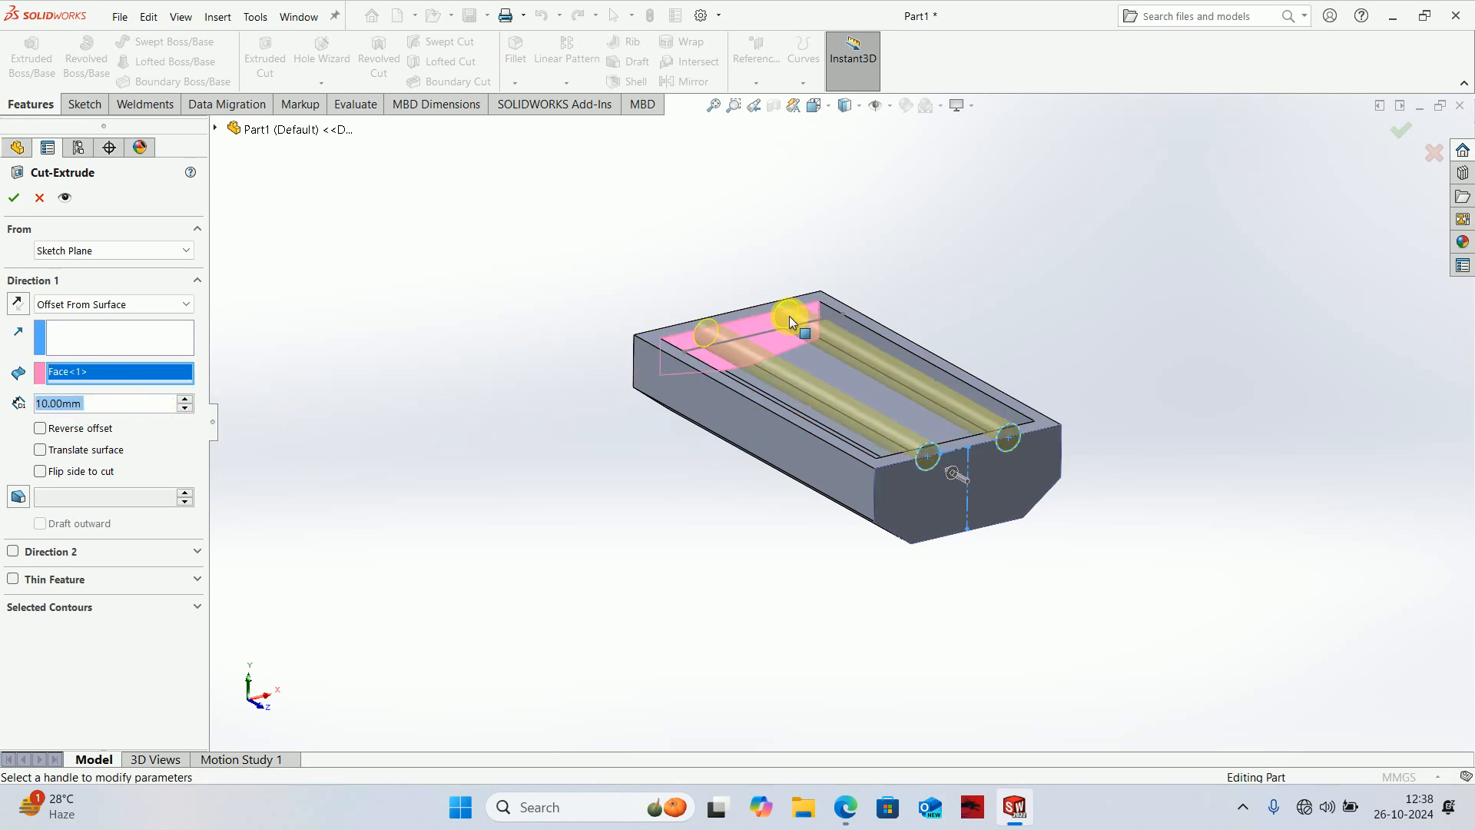
- Reverse the offset so the grooves cut into the far end wall, and accept the cut
{"action": "scroll", "coordinate": [790, 316], "scroll_direction": "down", "scroll_amount": 8}
{"action": "scroll", "coordinate": [773, 243], "scroll_direction": "down", "scroll_amount": 3}
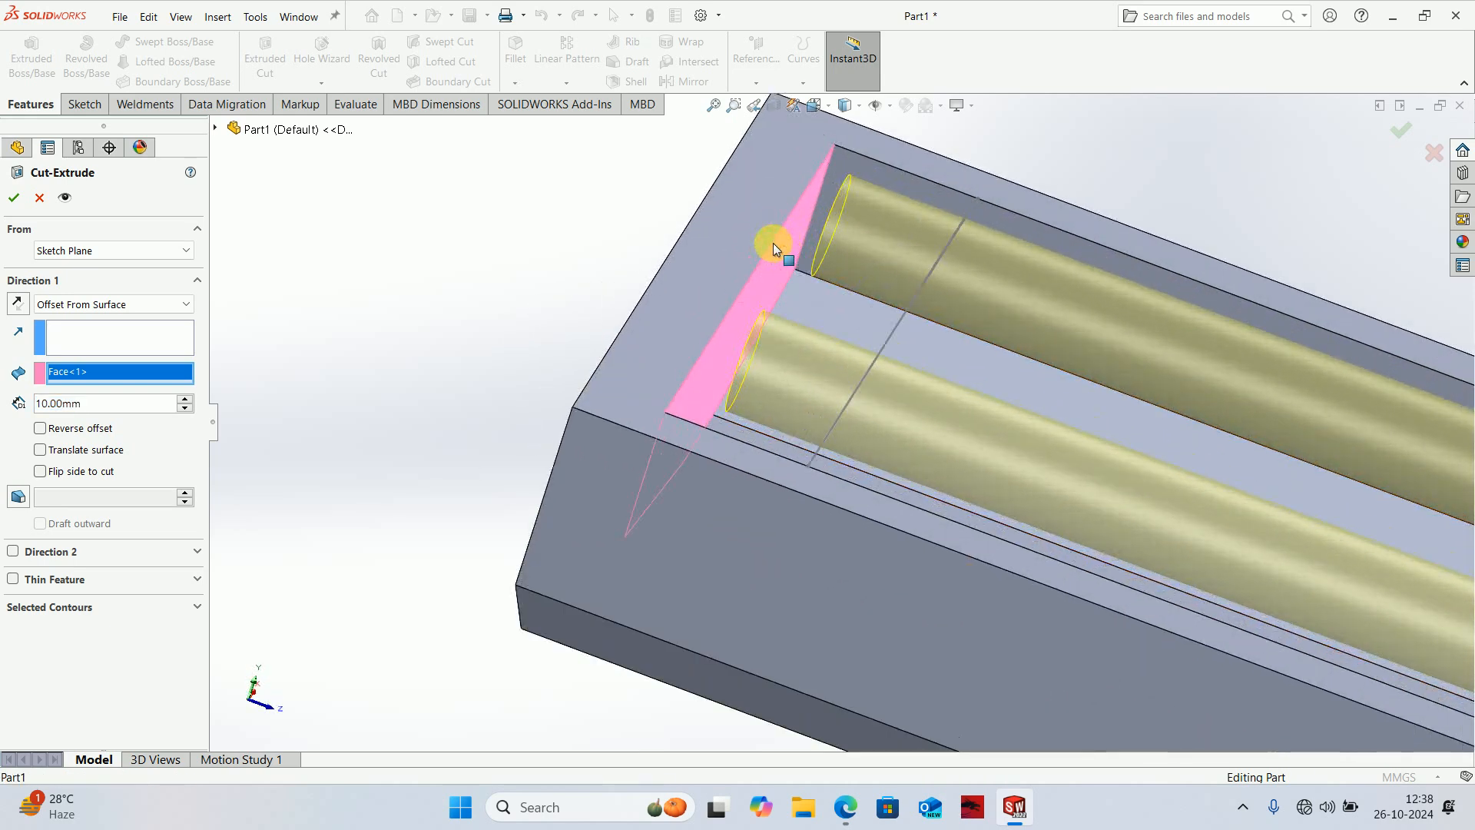
{"action": "middle_click_drag", "start_coordinate": [765, 271], "coordinate": [741, 299]}
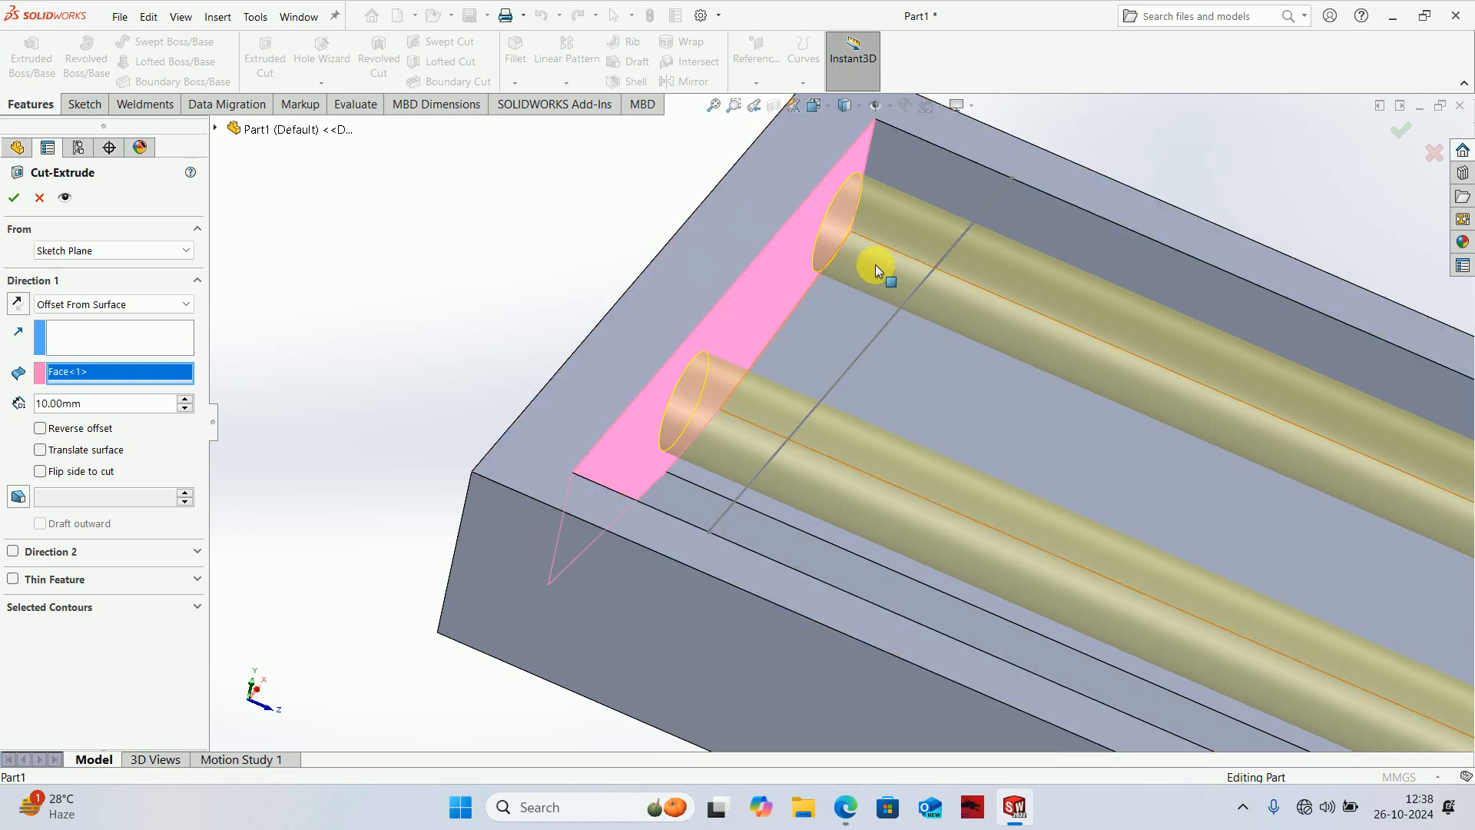
{"action": "left_click", "coordinate": [39, 428]}
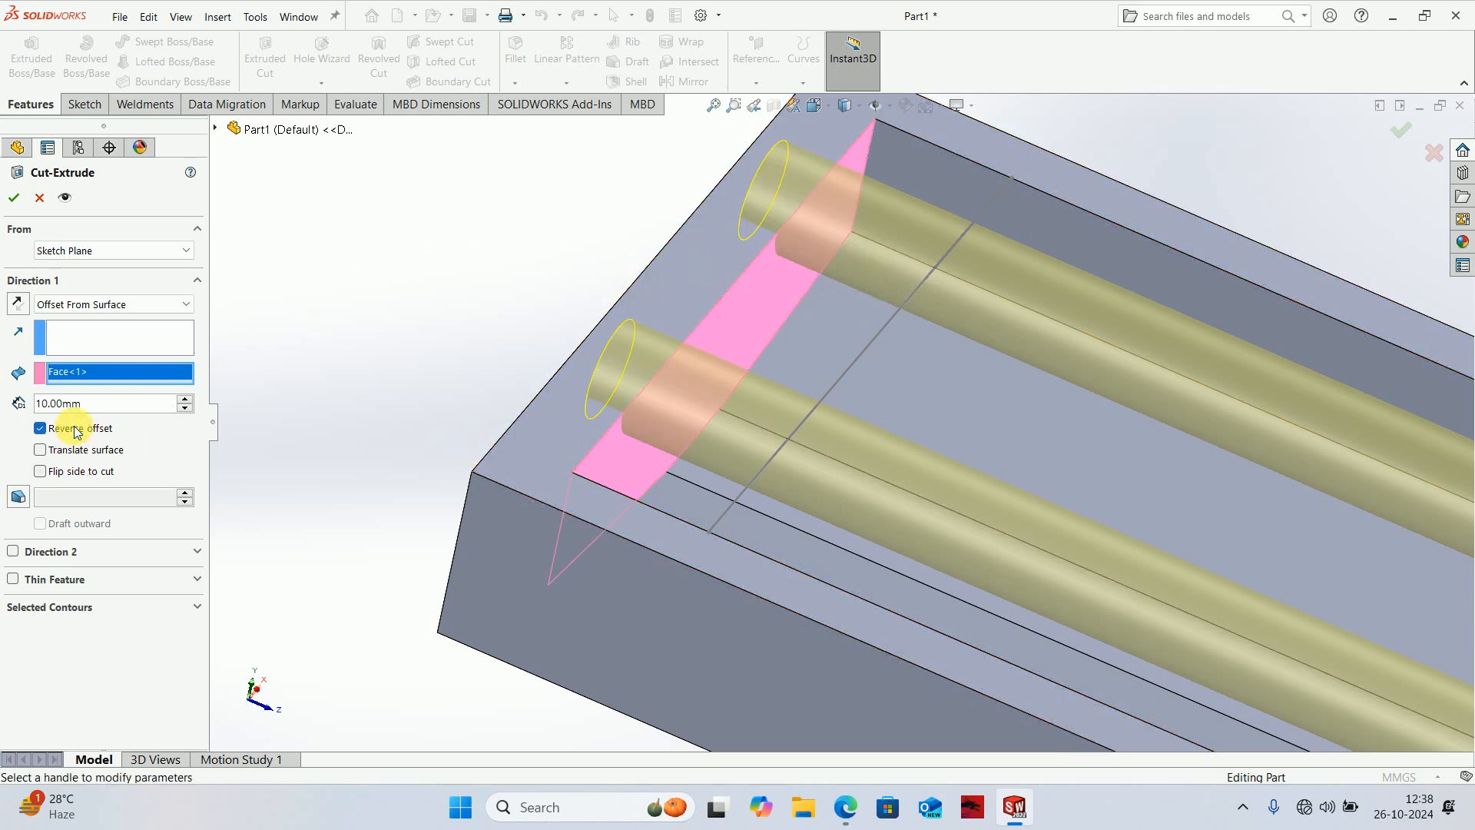
{"action": "left_click", "coordinate": [14, 199]}
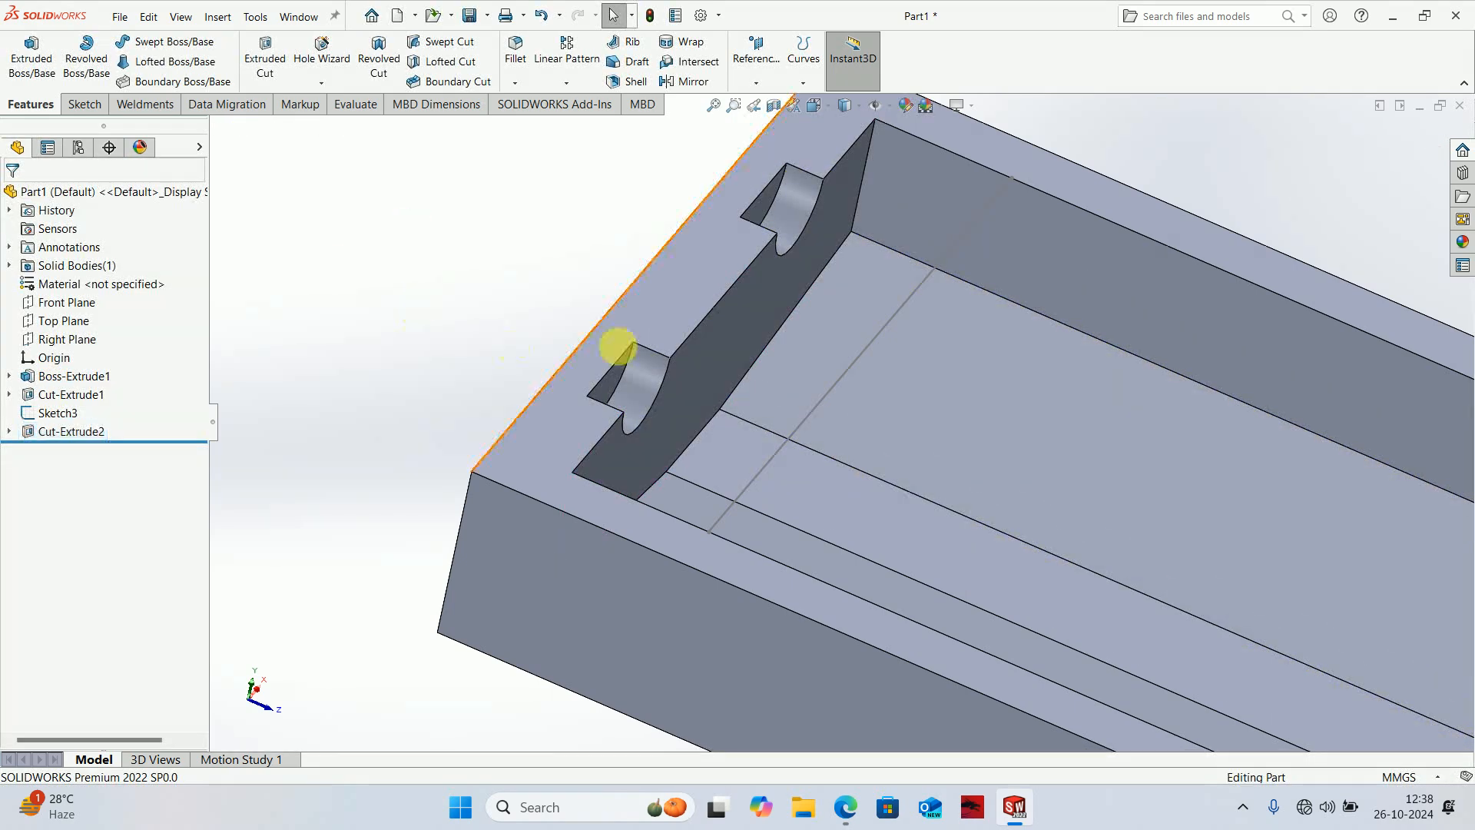
- Create a 10 mm thick rib from the line sketch across the pocket, extruded normal to the sketch, checking the rib layout in the PDF
{"action": "scroll", "coordinate": [883, 435], "scroll_direction": "up", "scroll_amount": 5}
{"action": "scroll", "coordinate": [895, 426], "scroll_direction": "down", "scroll_amount": 3}
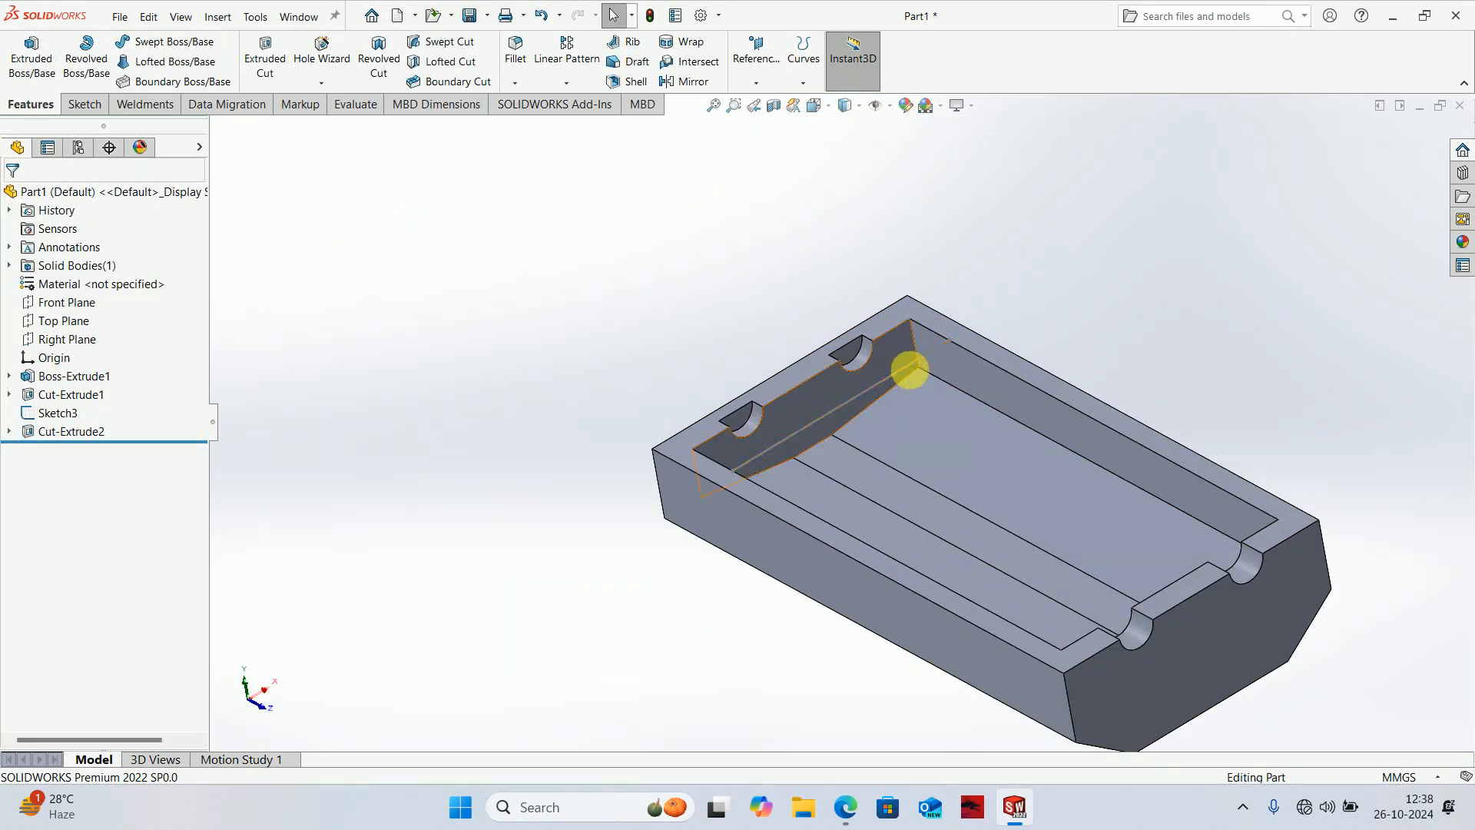
{"action": "left_click", "coordinate": [58, 412]}
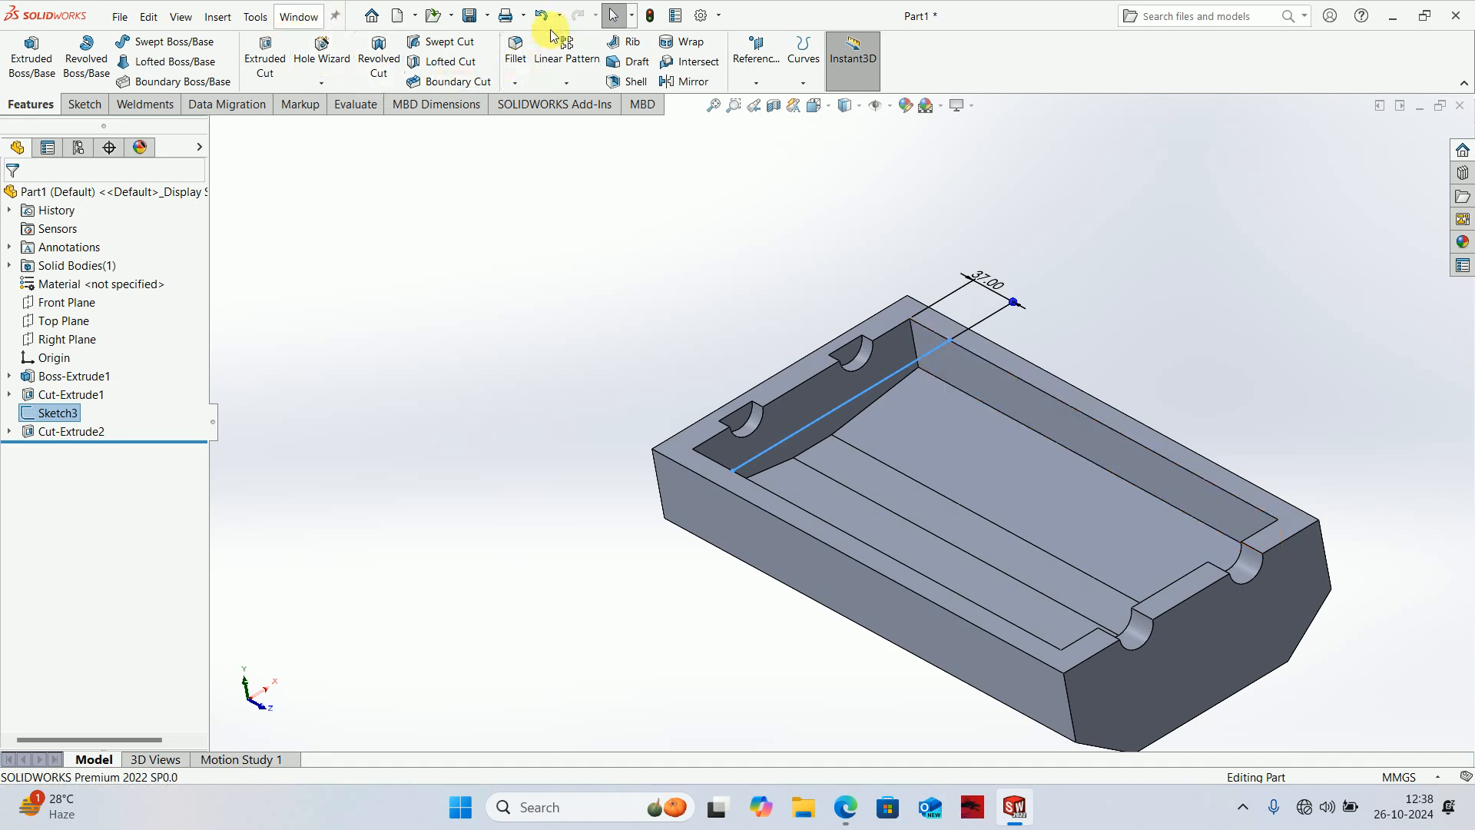
{"action": "left_click", "coordinate": [615, 46]}
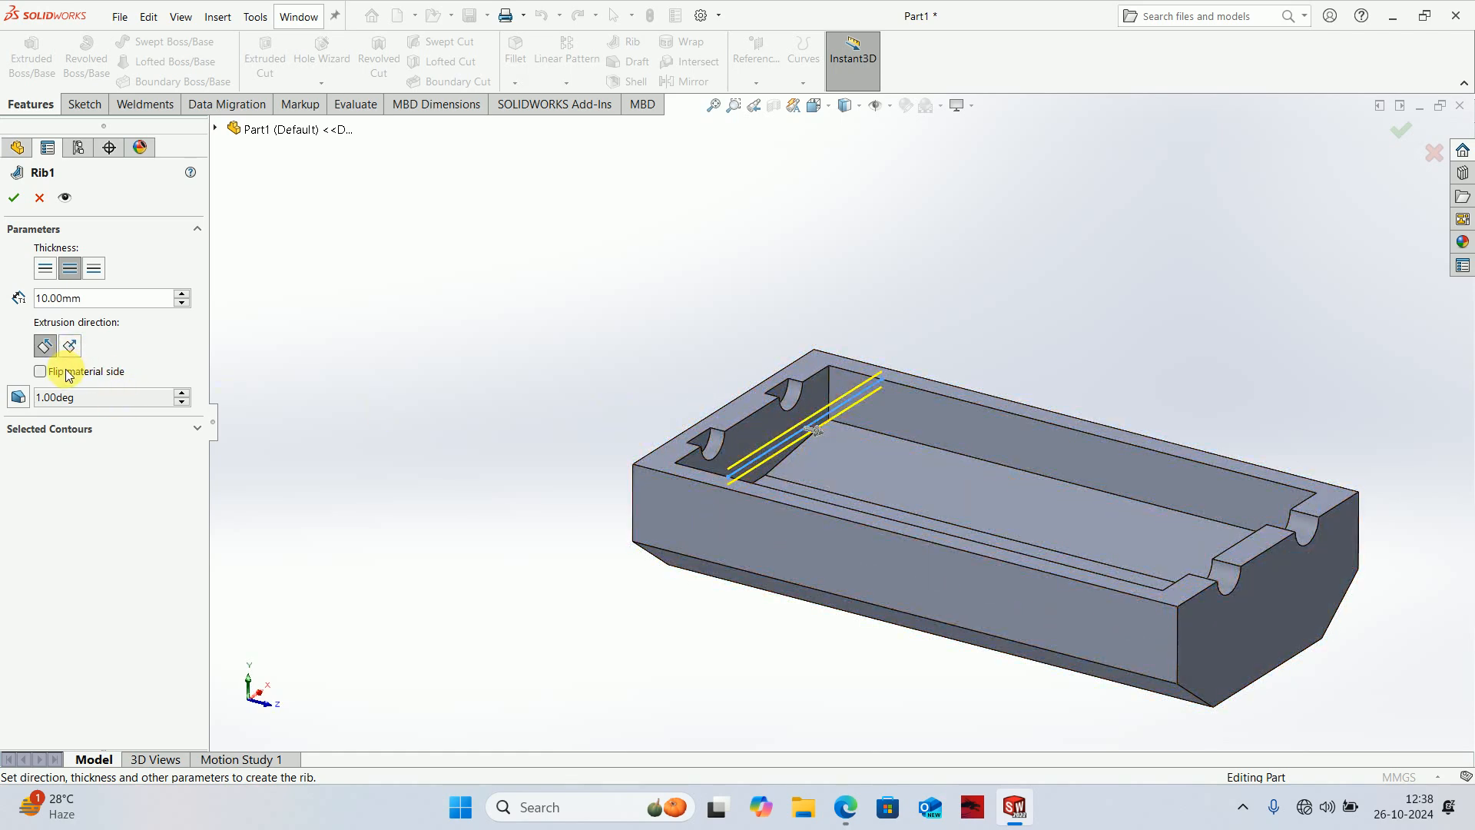
{"action": "left_click", "coordinate": [70, 347]}
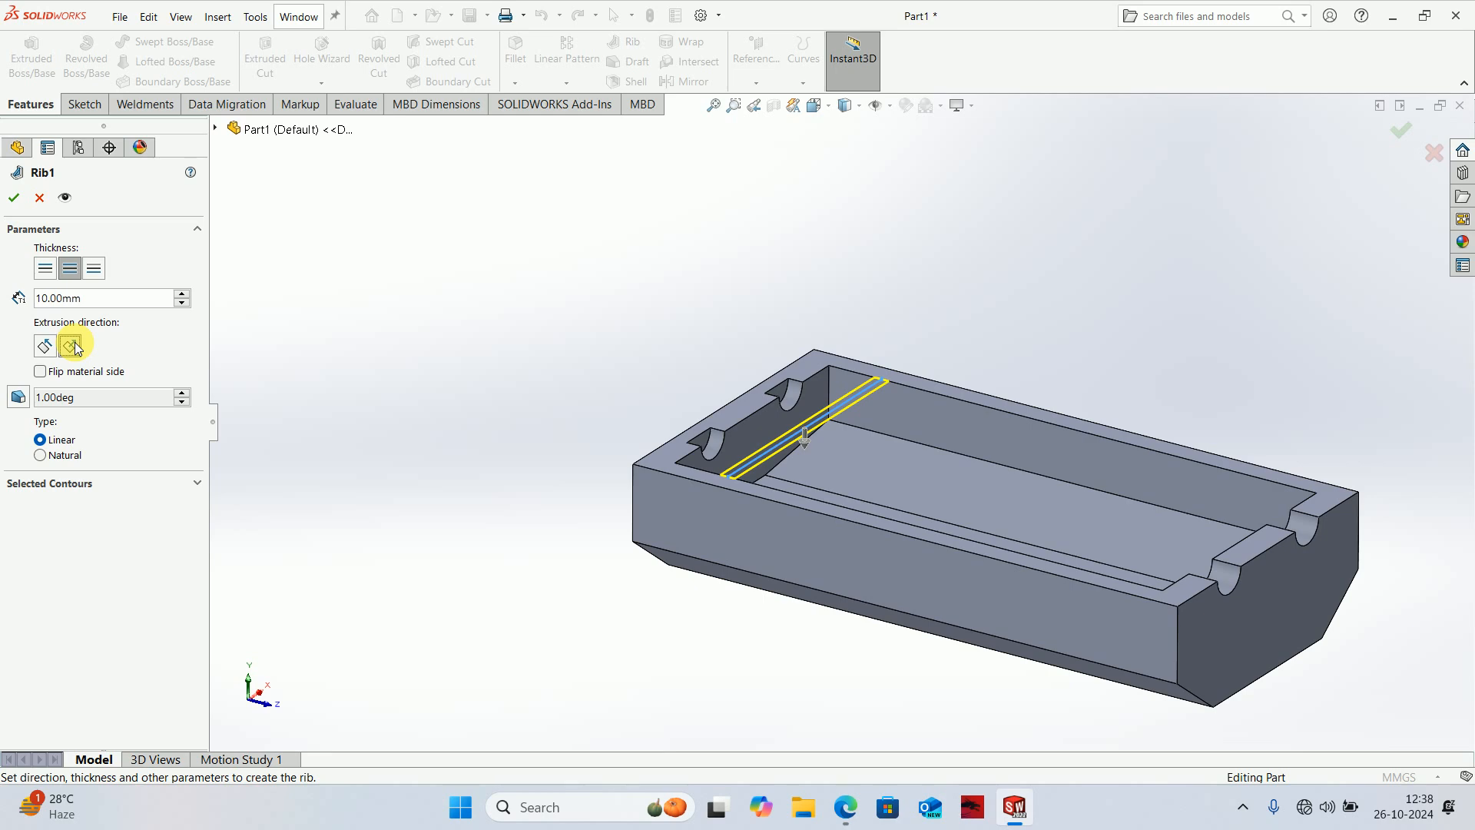
{"action": "middle_click_drag", "start_coordinate": [830, 437], "coordinate": [816, 481]}
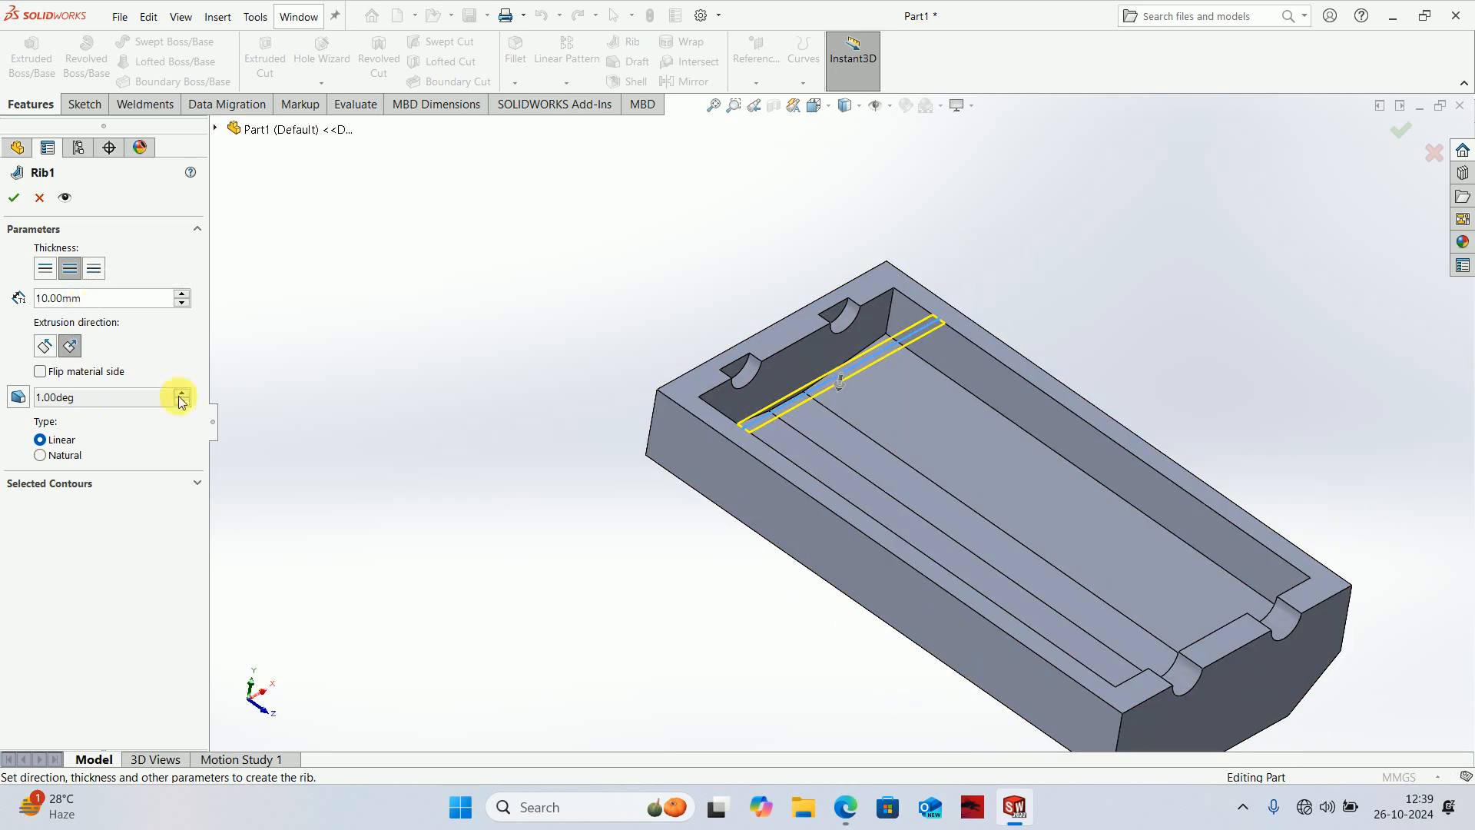
{"action": "left_click", "coordinate": [846, 807]}
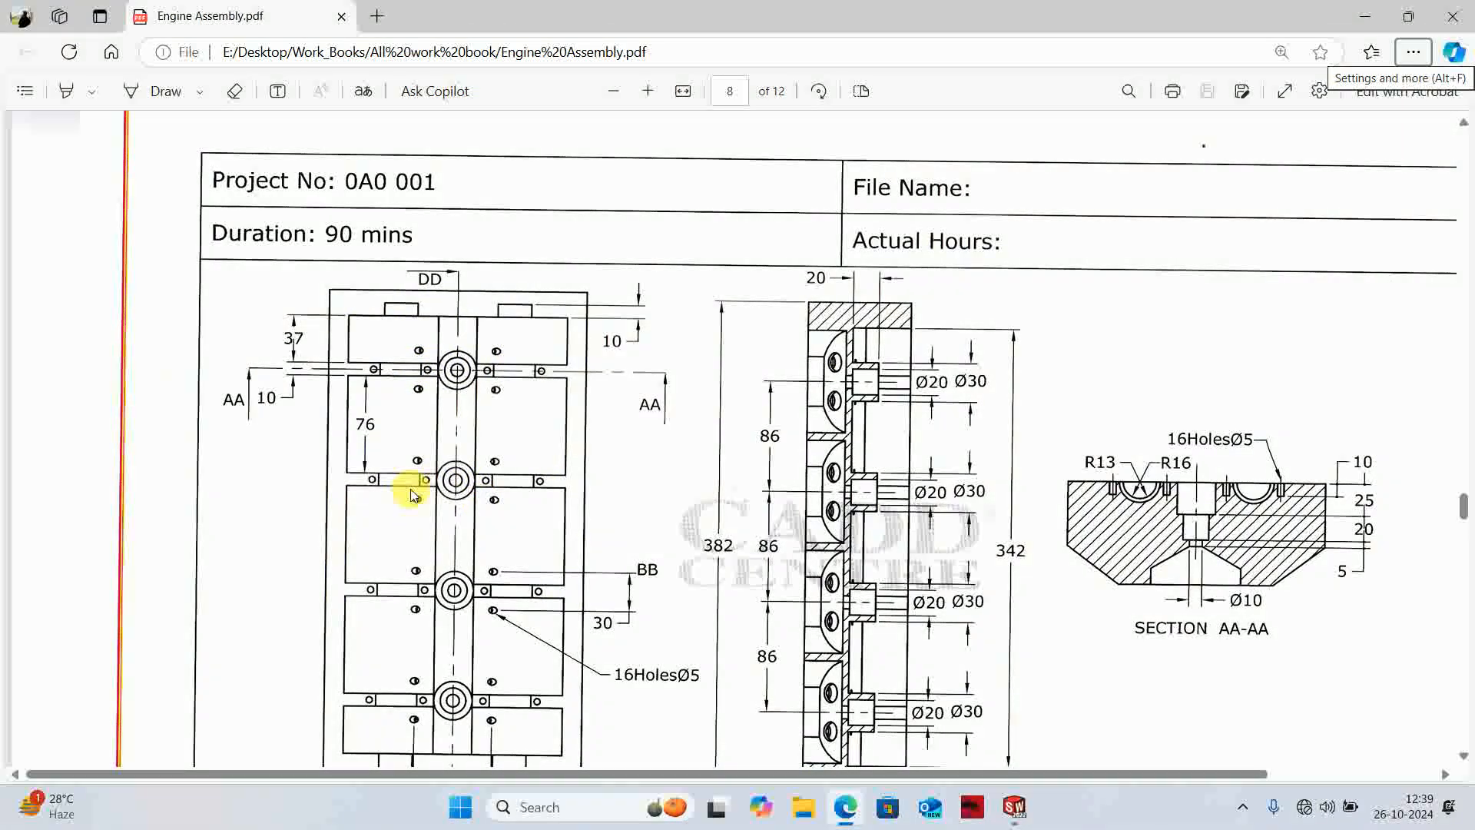
{"action": "scroll", "coordinate": [538, 496], "scroll_direction": "down", "scroll_amount": 2}
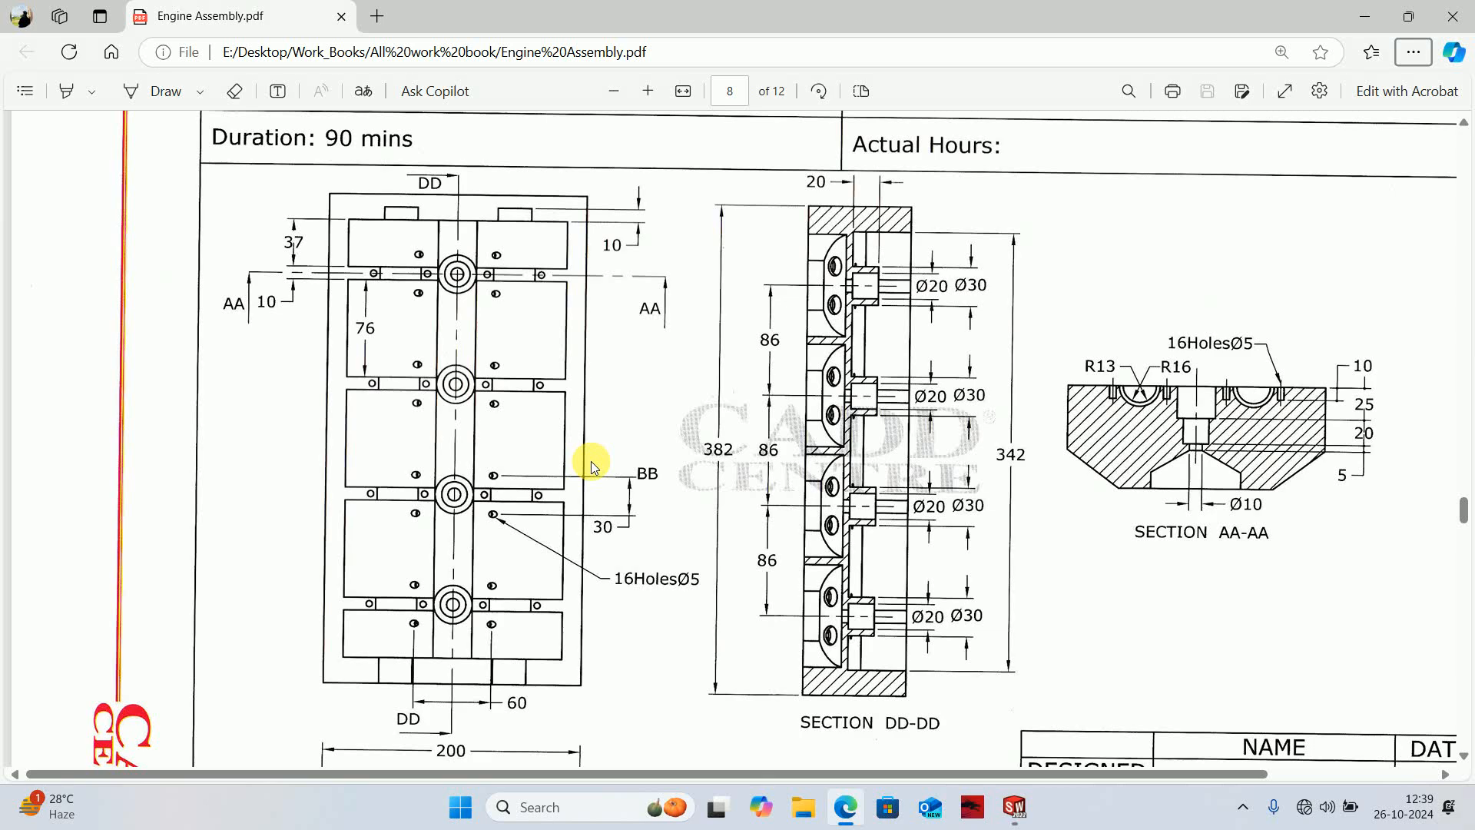
{"action": "left_click", "coordinate": [1365, 23]}
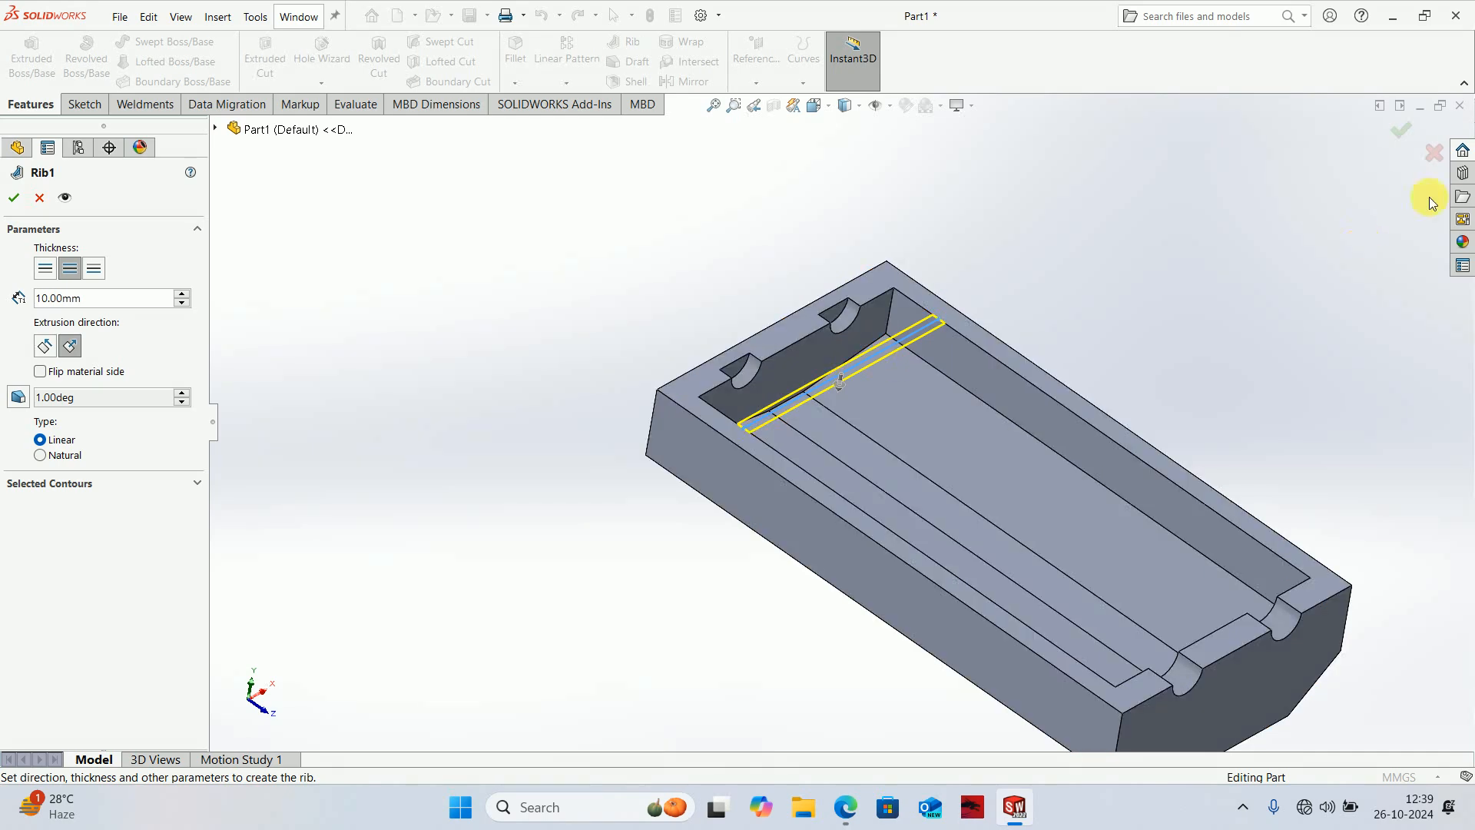
{"action": "left_click", "coordinate": [1404, 139]}
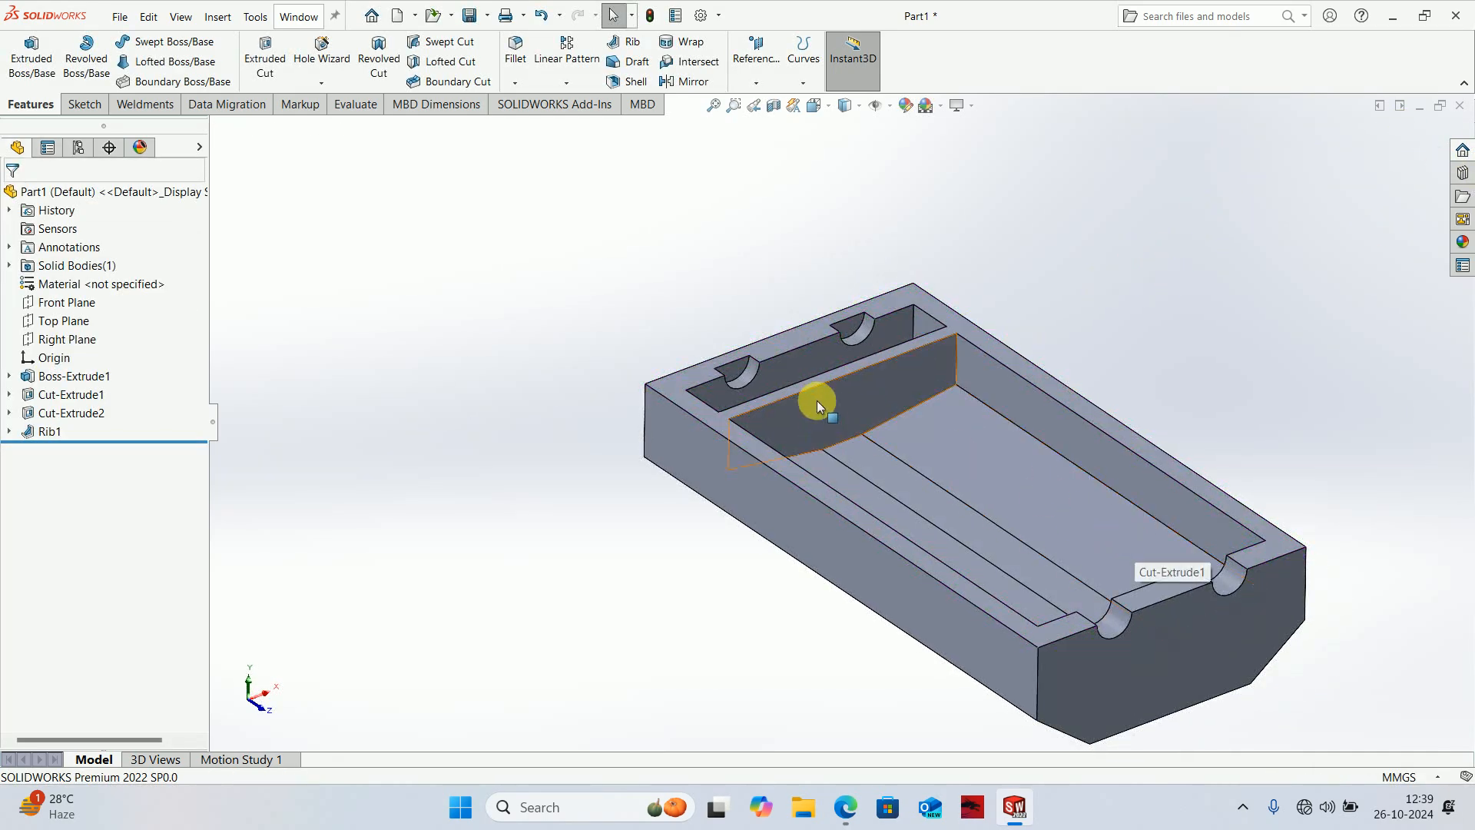
- Check Section AA-AA in the PDF, then sketch two circles on the rib's side face, centred on the end grooves, the first about 37 mm in diameter
{"action": "left_click", "coordinate": [845, 807]}
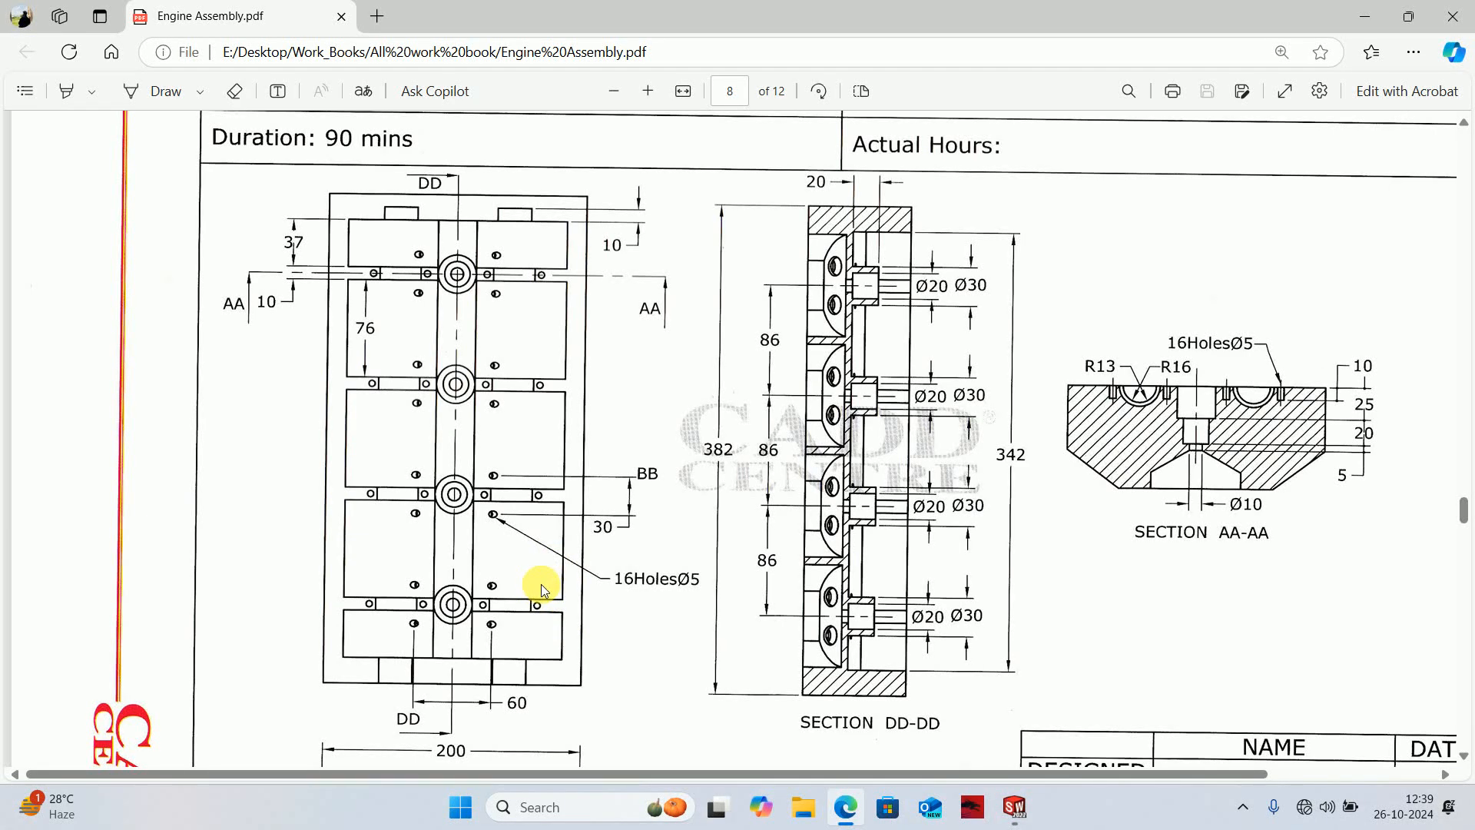
{"action": "left_click", "coordinate": [1364, 17]}
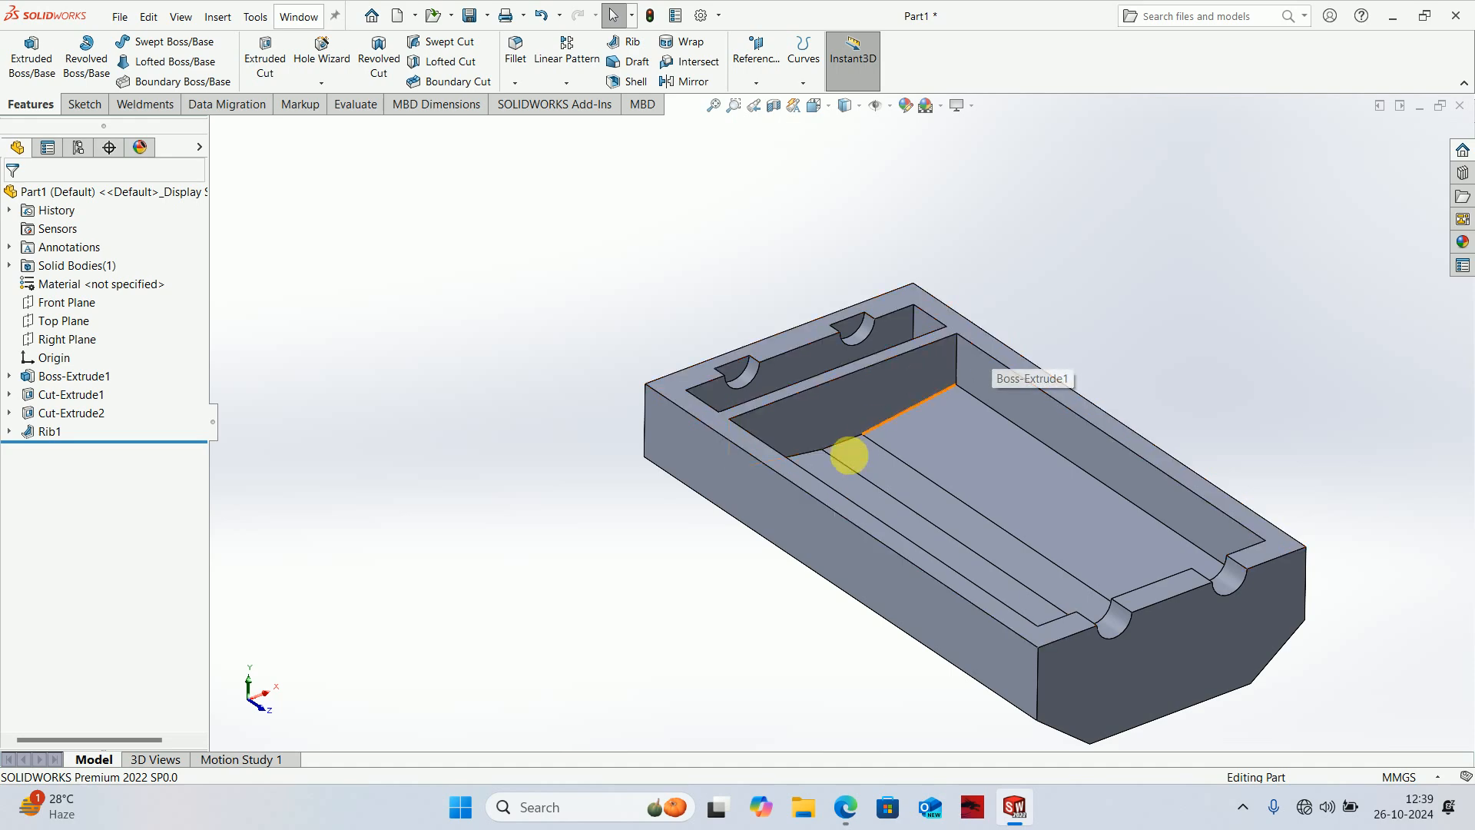
{"action": "left_click", "coordinate": [845, 807]}
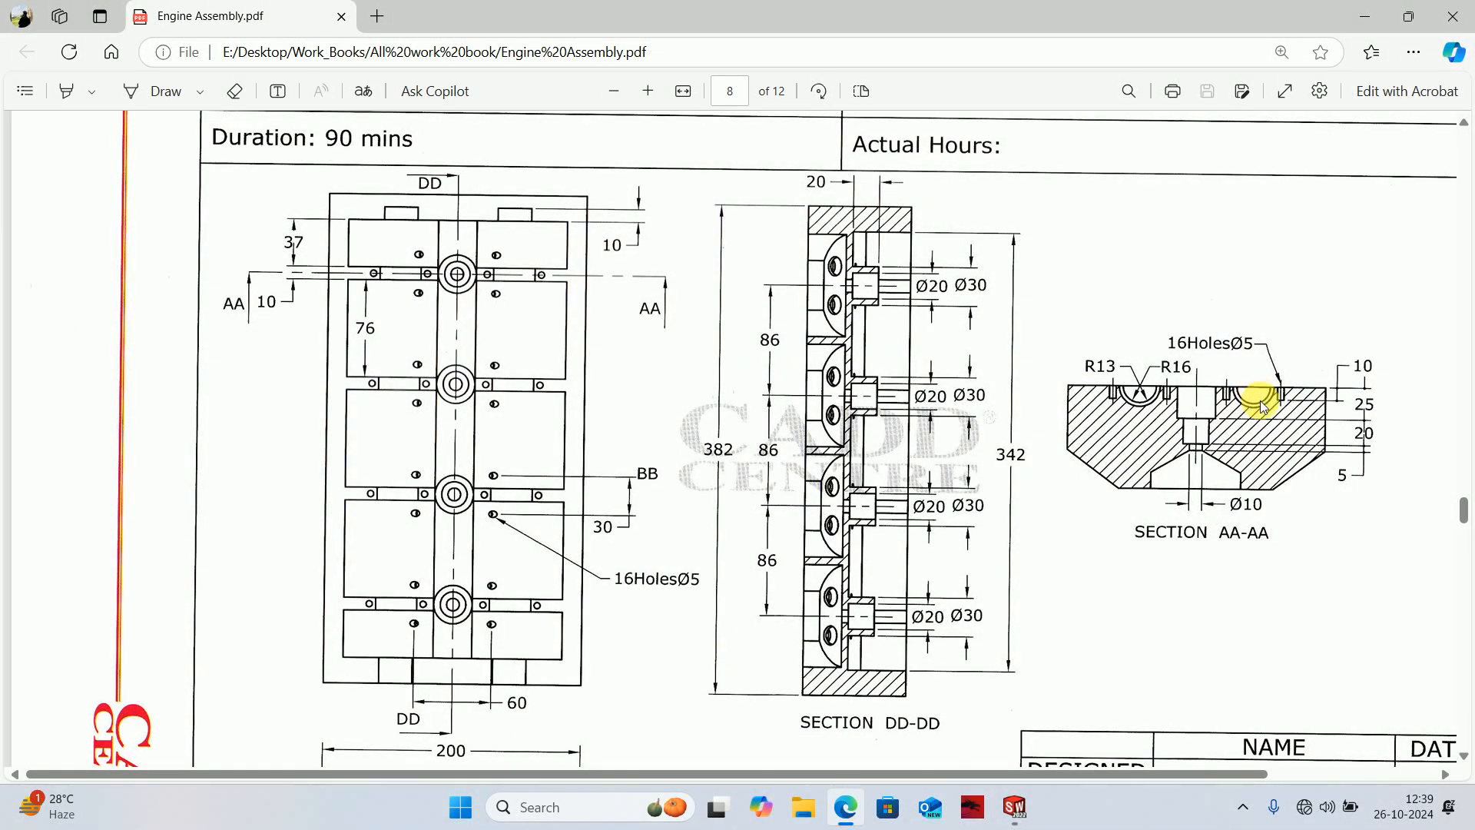
{"action": "scroll", "coordinate": [1260, 400], "scroll_direction": "up", "scroll_amount": 2, "text": "ctrl"}
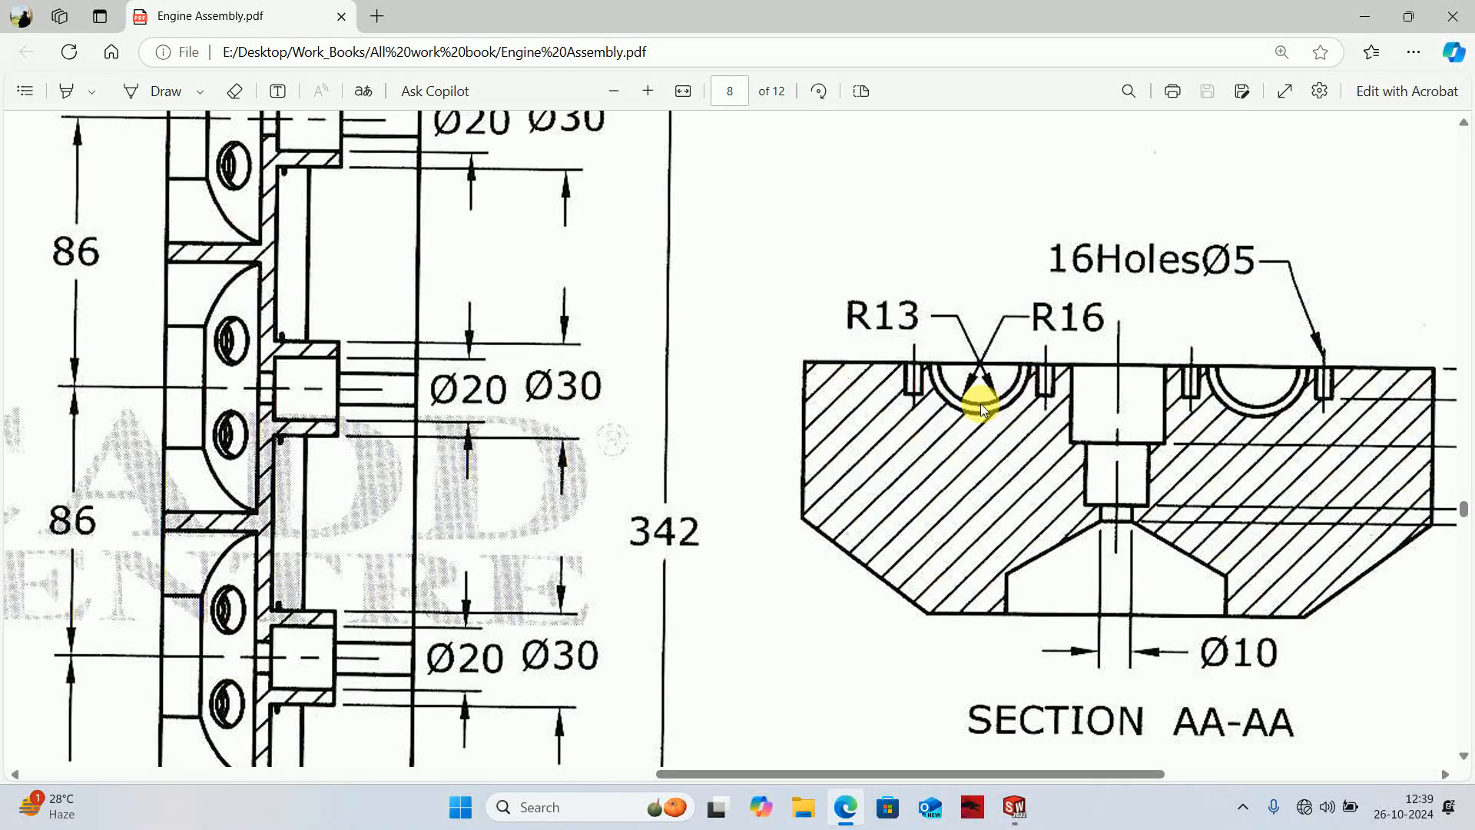
{"action": "left_click", "coordinate": [1365, 16]}
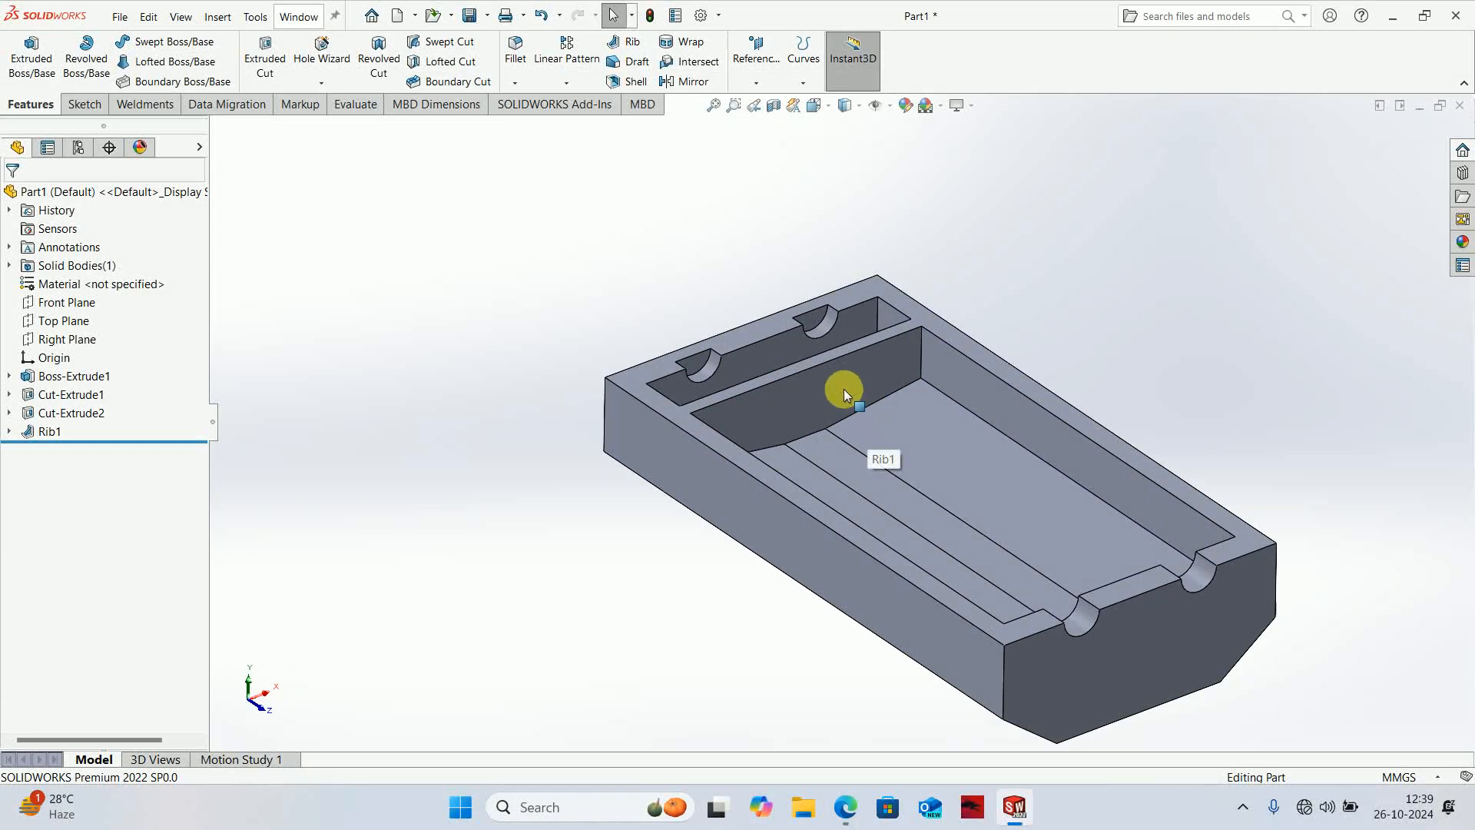
{"action": "left_click", "coordinate": [843, 388]}
{"action": "left_click", "coordinate": [908, 336]}
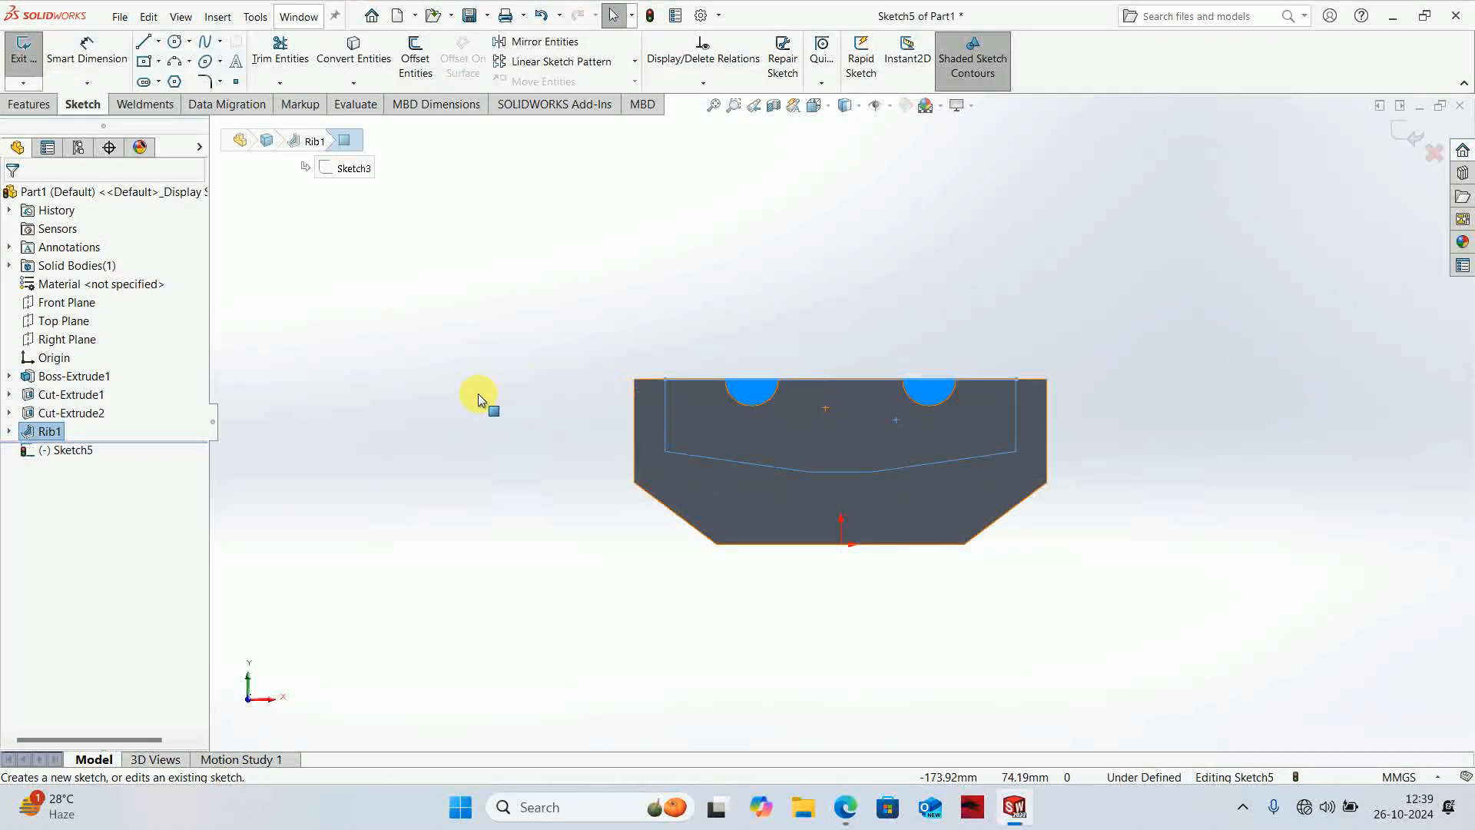
{"action": "left_click", "coordinate": [175, 41]}
{"action": "scroll", "coordinate": [737, 389], "scroll_direction": "down", "scroll_amount": 4}
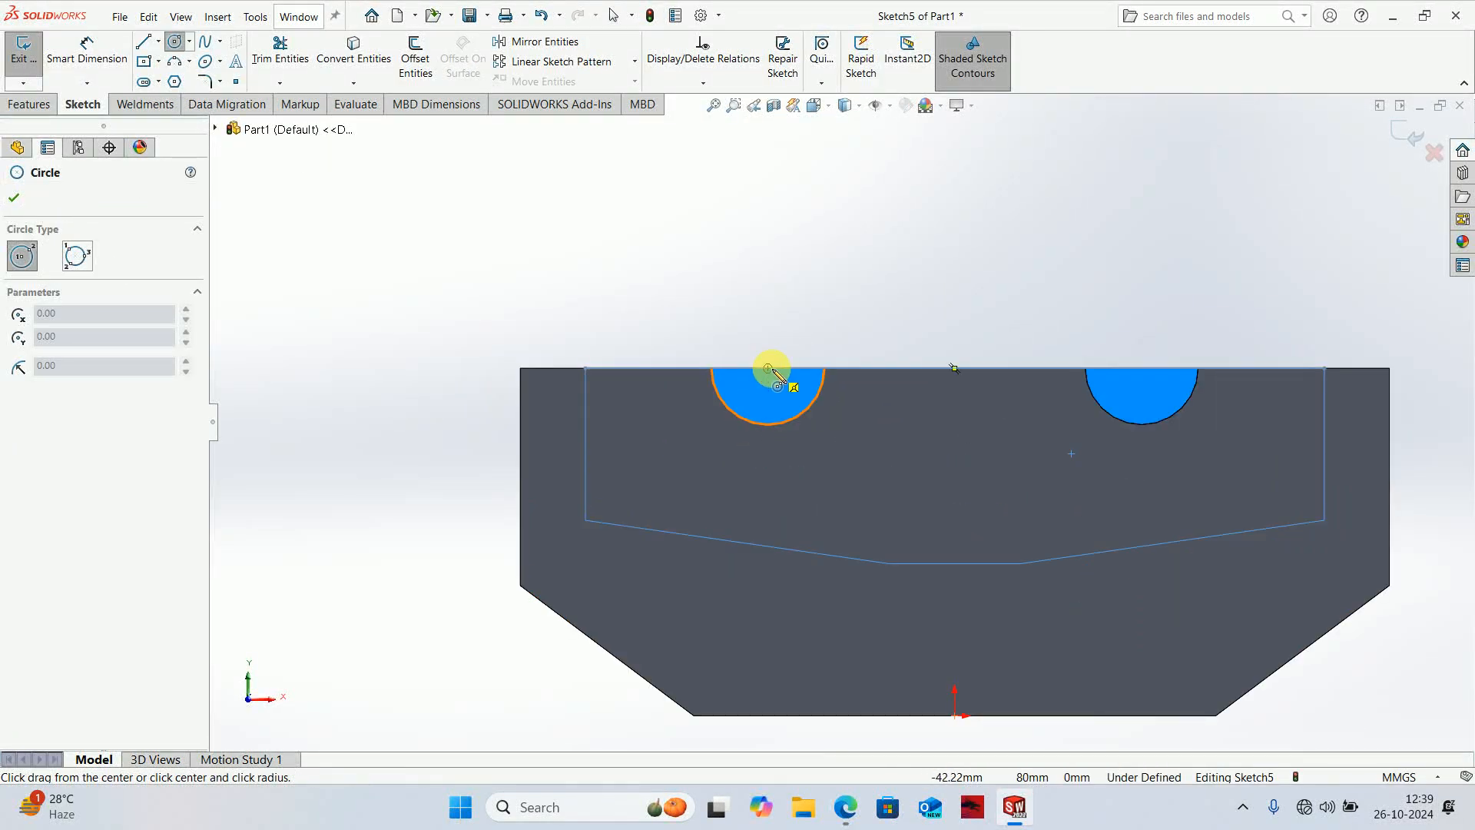
{"action": "left_click_drag", "start_coordinate": [768, 368], "coordinate": [812, 435]}
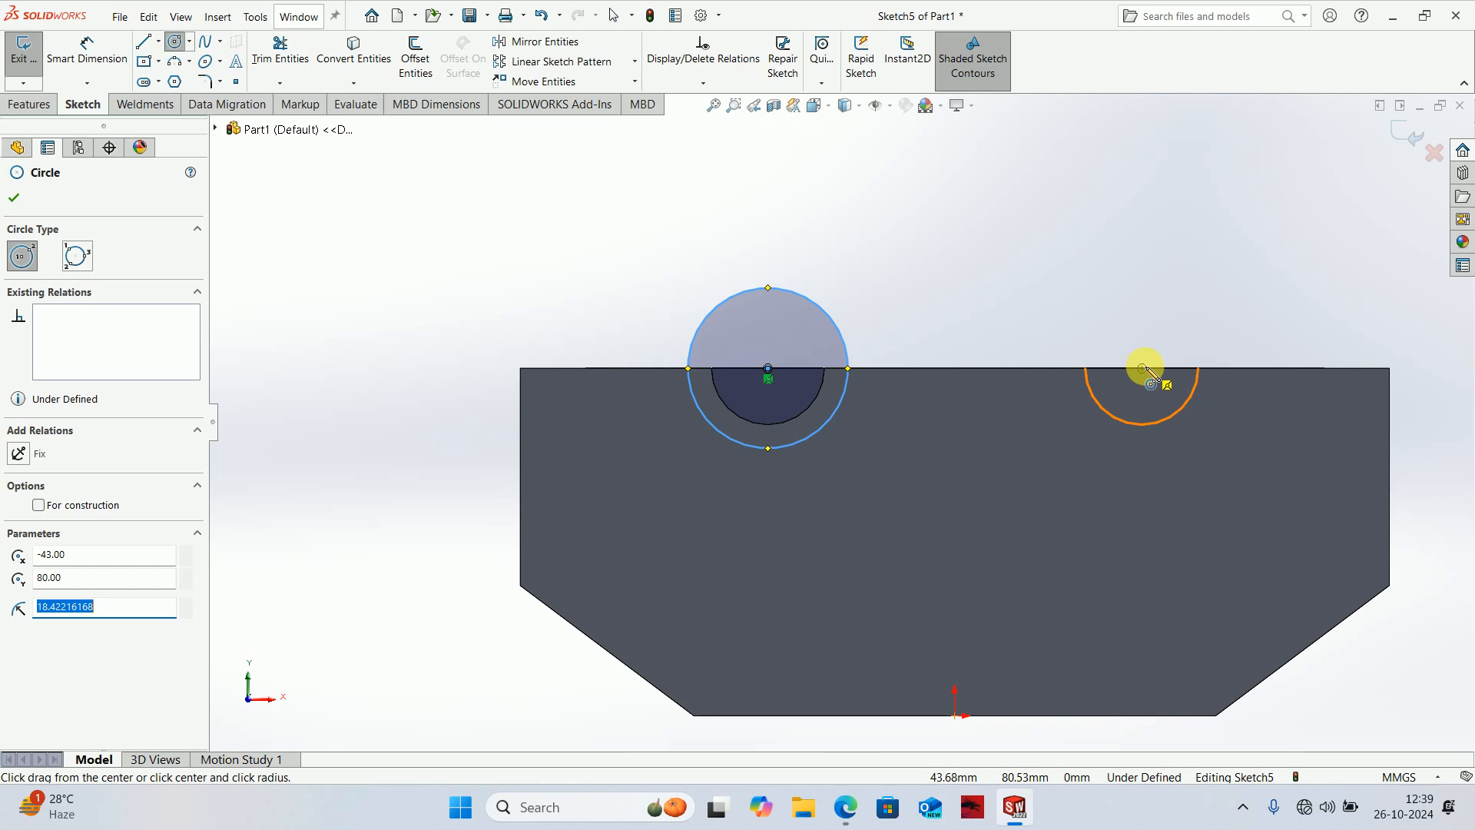
{"action": "left_click_drag", "start_coordinate": [1142, 368], "coordinate": [1056, 439]}
{"action": "key", "text": "Escape"}
- Dimension the first circle's diameter as 16*2, giving 32 mm
{"action": "right_click_drag", "start_coordinate": [915, 504], "coordinate": [891, 399]}
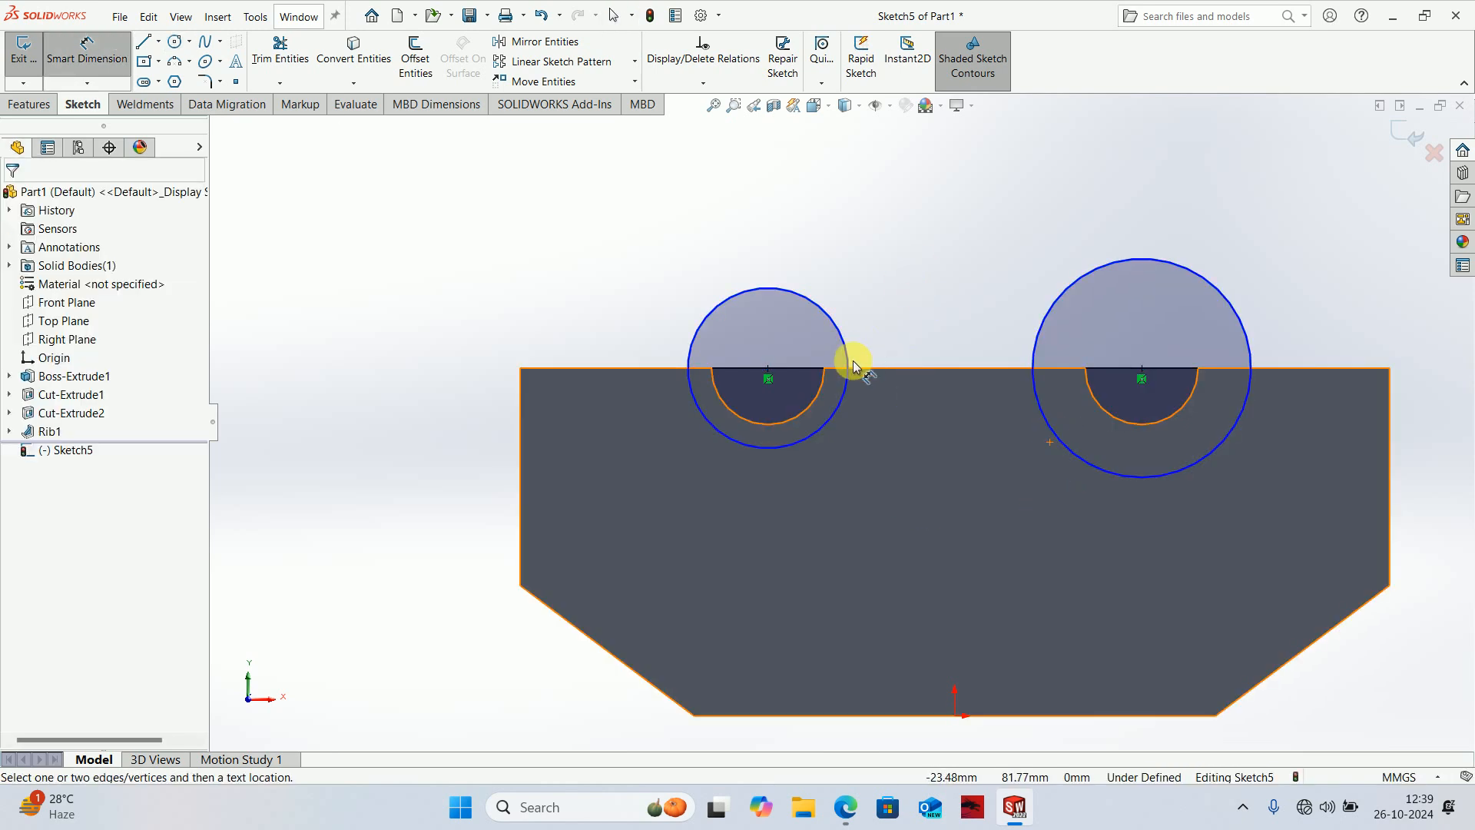
{"action": "left_click", "coordinate": [851, 362]}
{"action": "left_click", "coordinate": [894, 239]}
{"action": "type", "text": "16"}
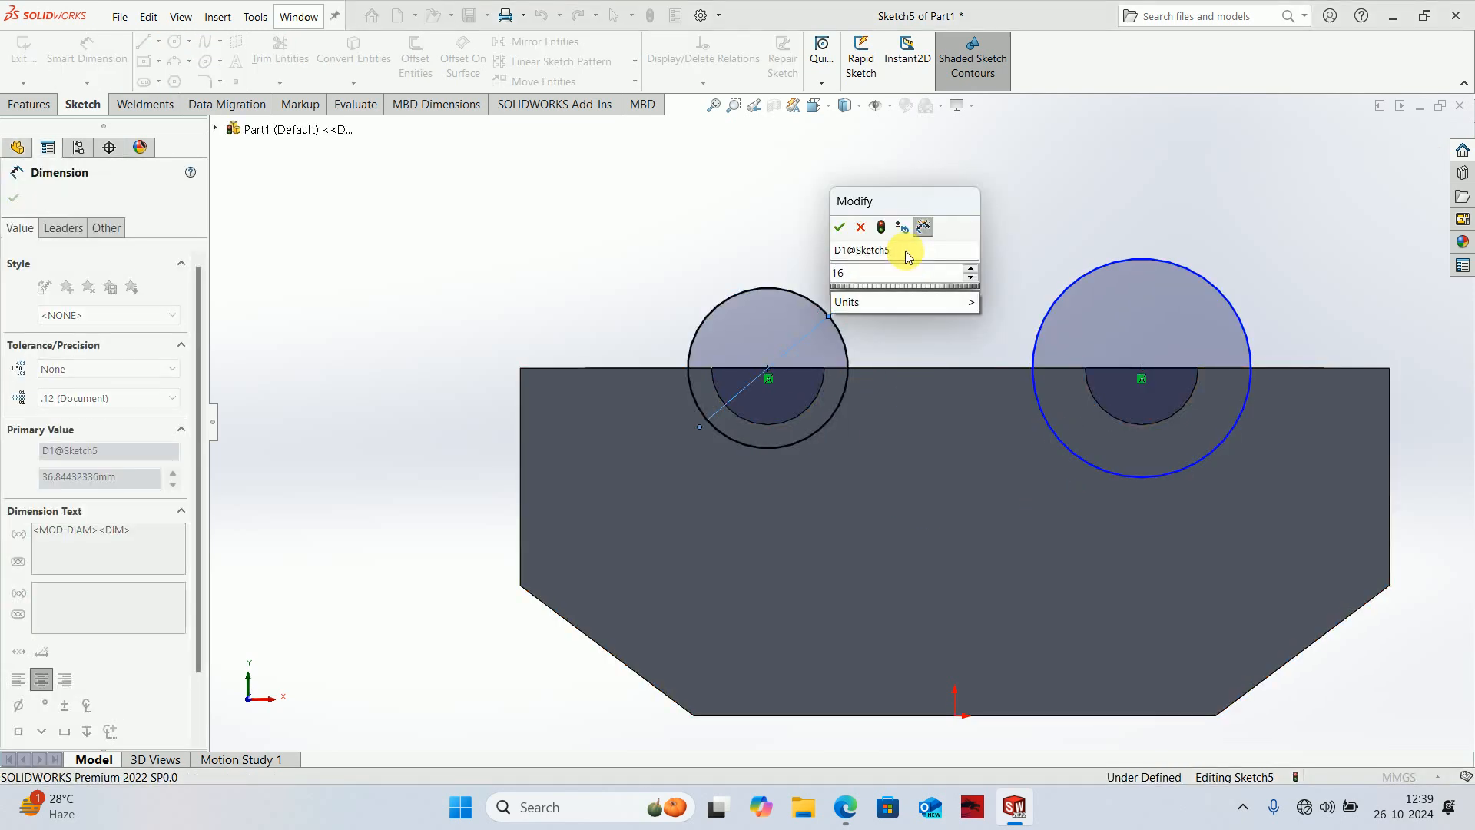
{"action": "type", "text": "*2"}
{"action": "key", "text": "Return"}
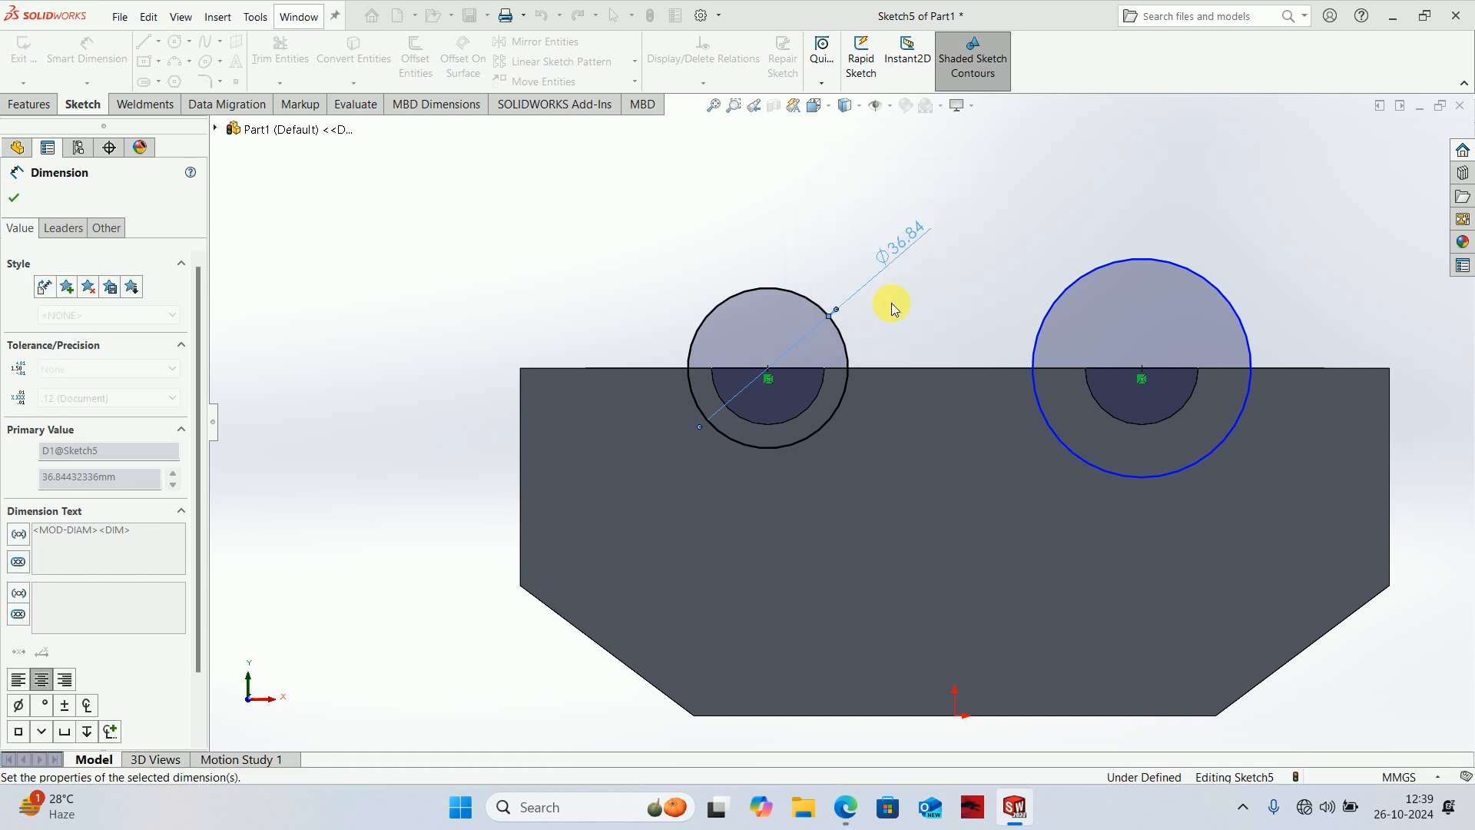
{"action": "key", "text": "Escape"}
- Make the second circle equal to the dimensioned one and exit the sketch
{"action": "left_click", "coordinate": [835, 338]}
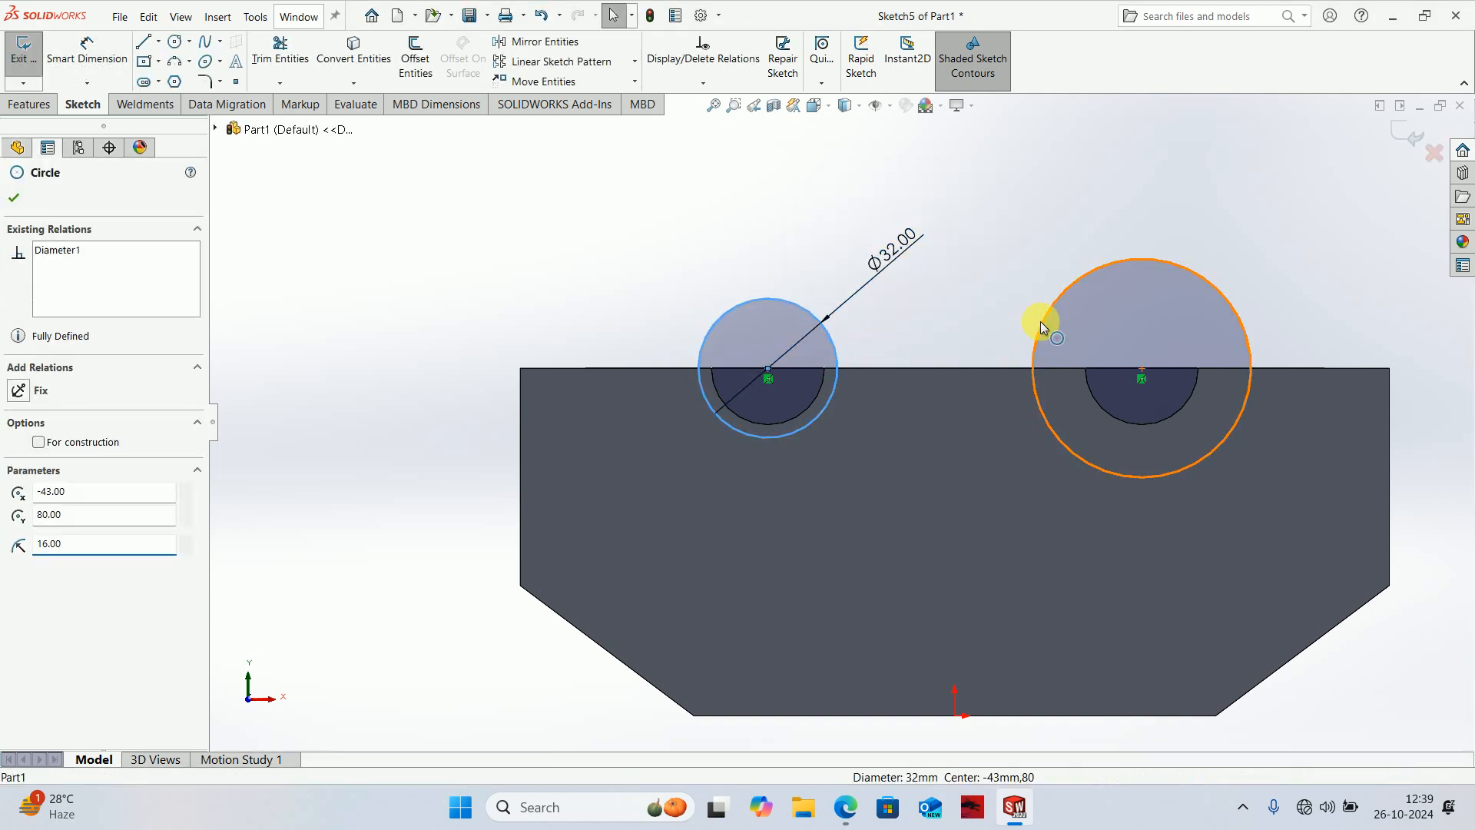
{"action": "left_click", "coordinate": [1040, 321], "text": "ctrl"}
{"action": "left_click", "coordinate": [1154, 253]}
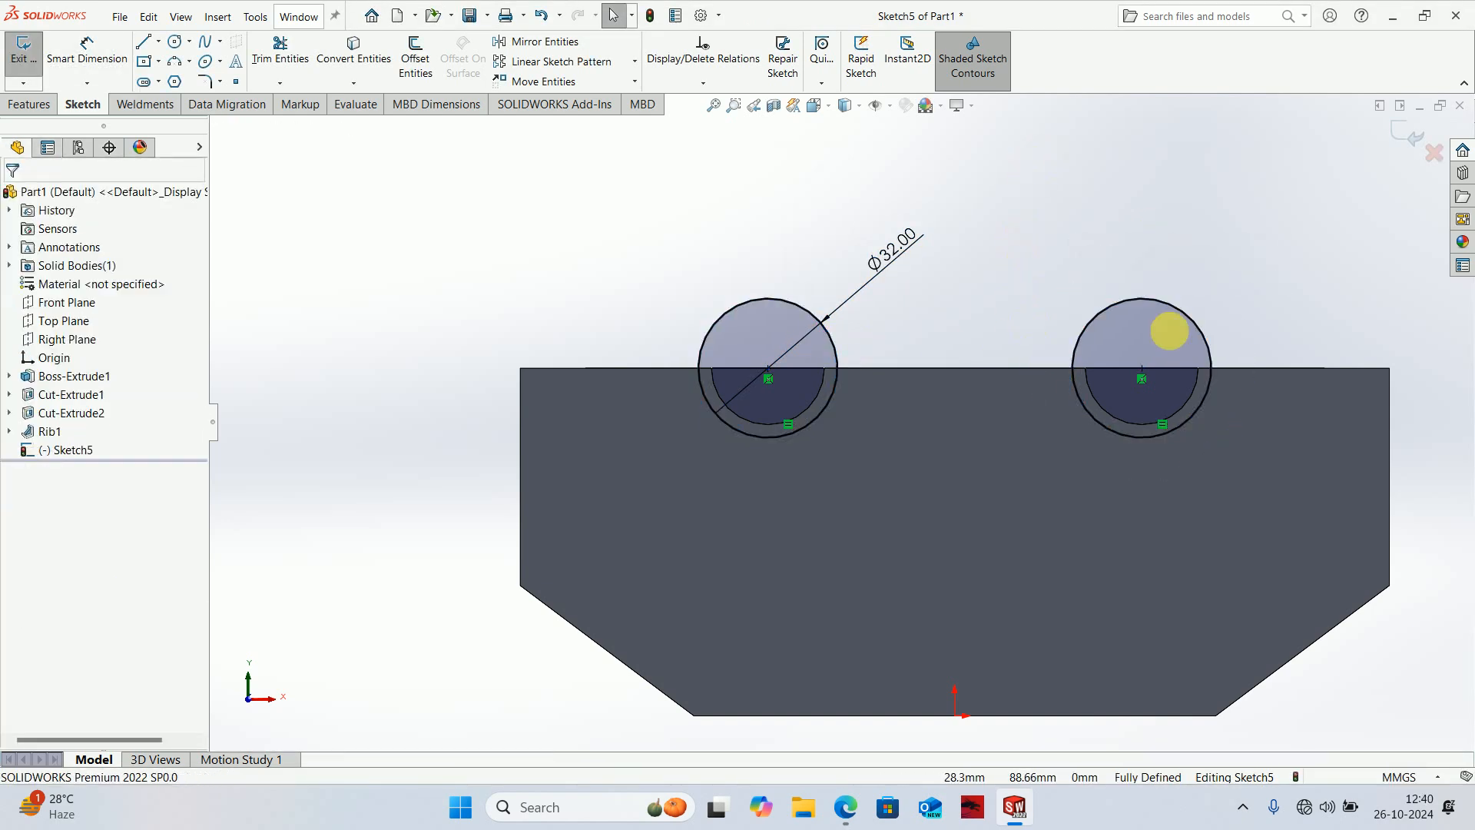
{"action": "left_click", "coordinate": [1415, 127]}
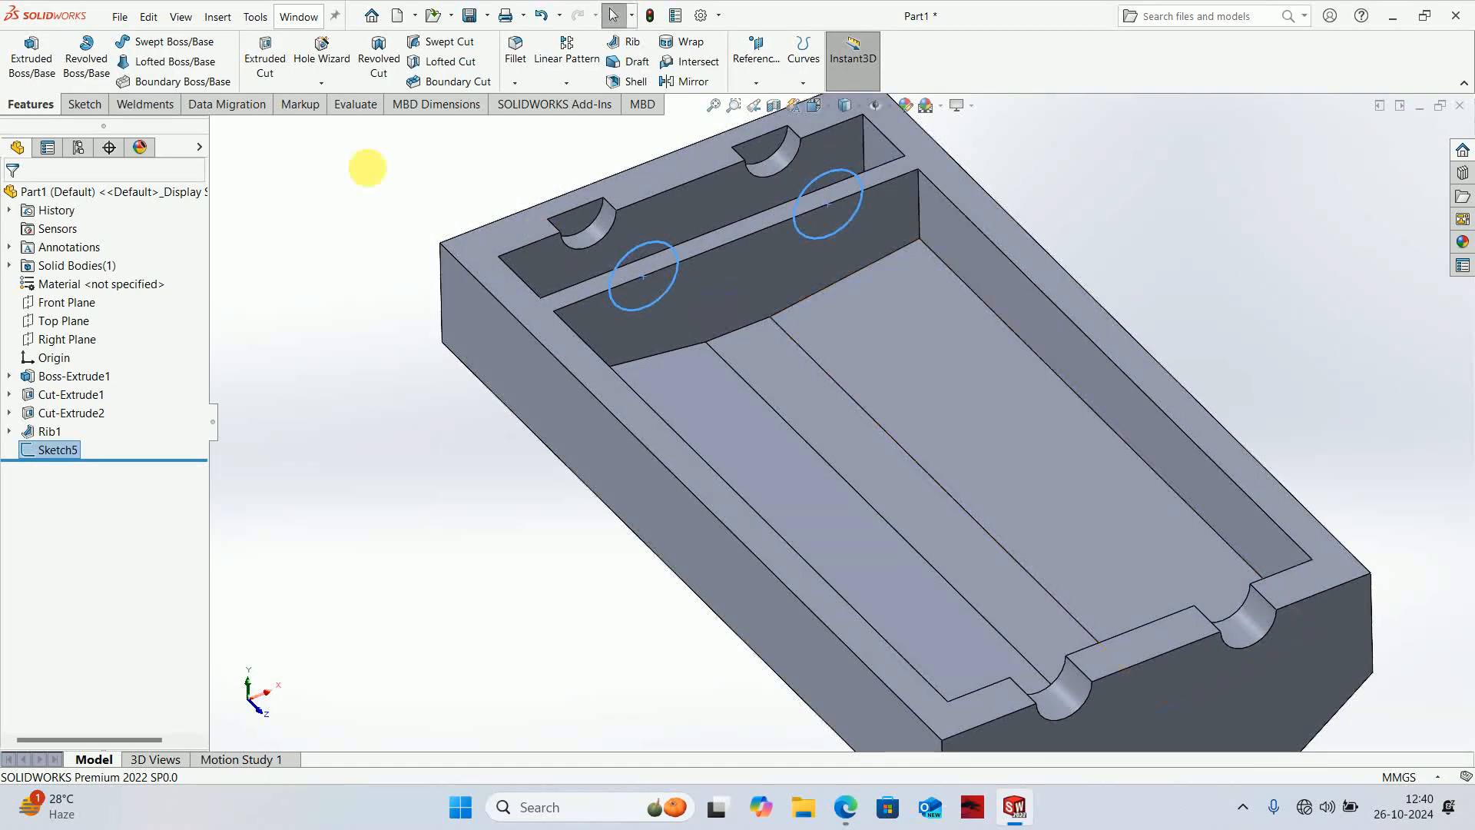
- Cut the two circles through the rib with a blind Extruded Cut 10 mm deep
{"action": "left_click", "coordinate": [265, 65]}
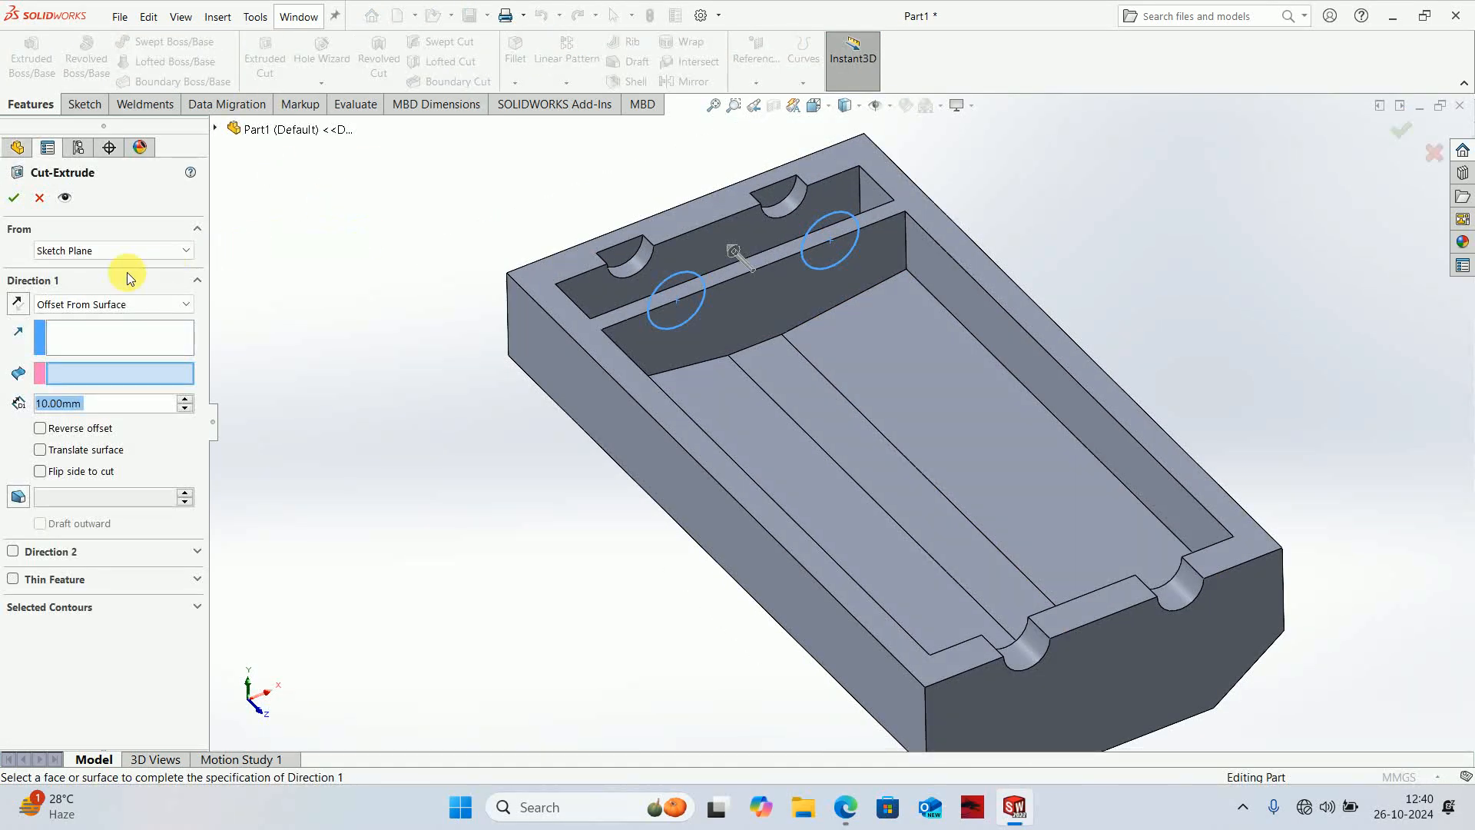
{"action": "left_click", "coordinate": [83, 310]}
{"action": "left_click", "coordinate": [62, 320]}
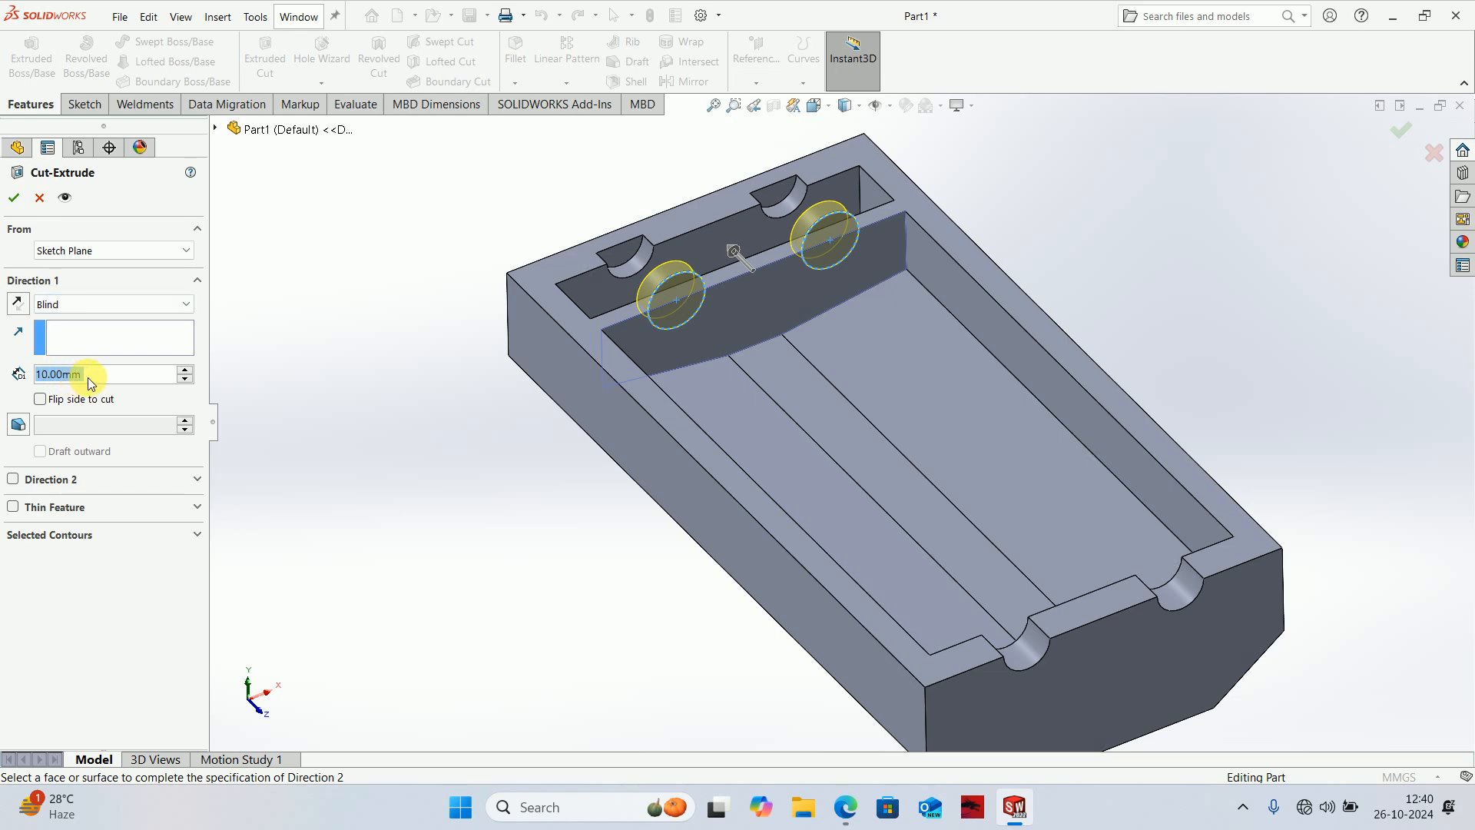
{"action": "left_click", "coordinate": [15, 198]}
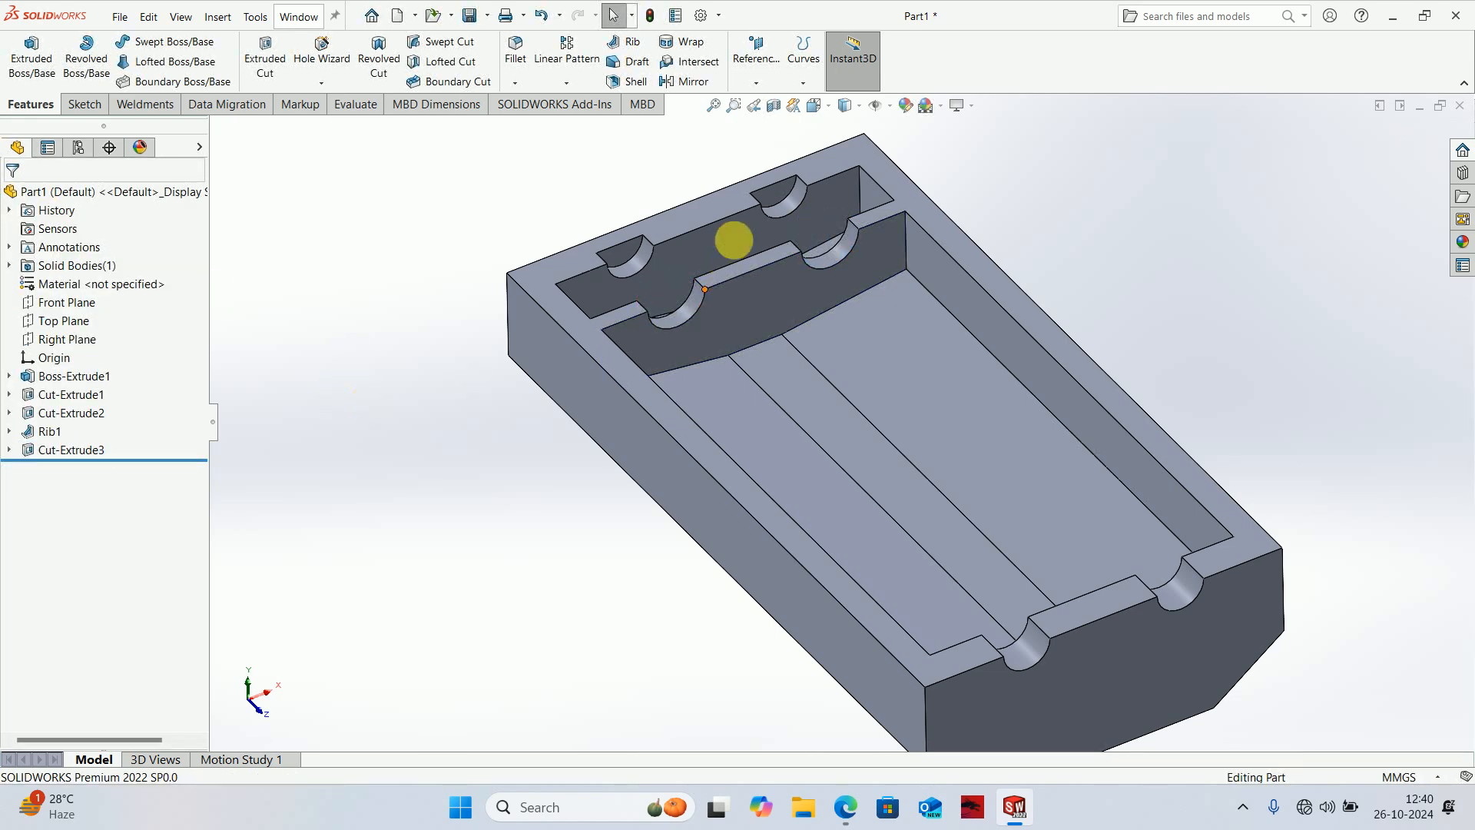
- Start a sketch on the rib's top face between the cut-outs and check the rib hole layout in the PDF's plan and Section AA-AA
{"action": "scroll", "coordinate": [731, 236], "scroll_direction": "down", "scroll_amount": 3}
{"action": "scroll", "coordinate": [836, 333], "scroll_direction": "down", "scroll_amount": 3}
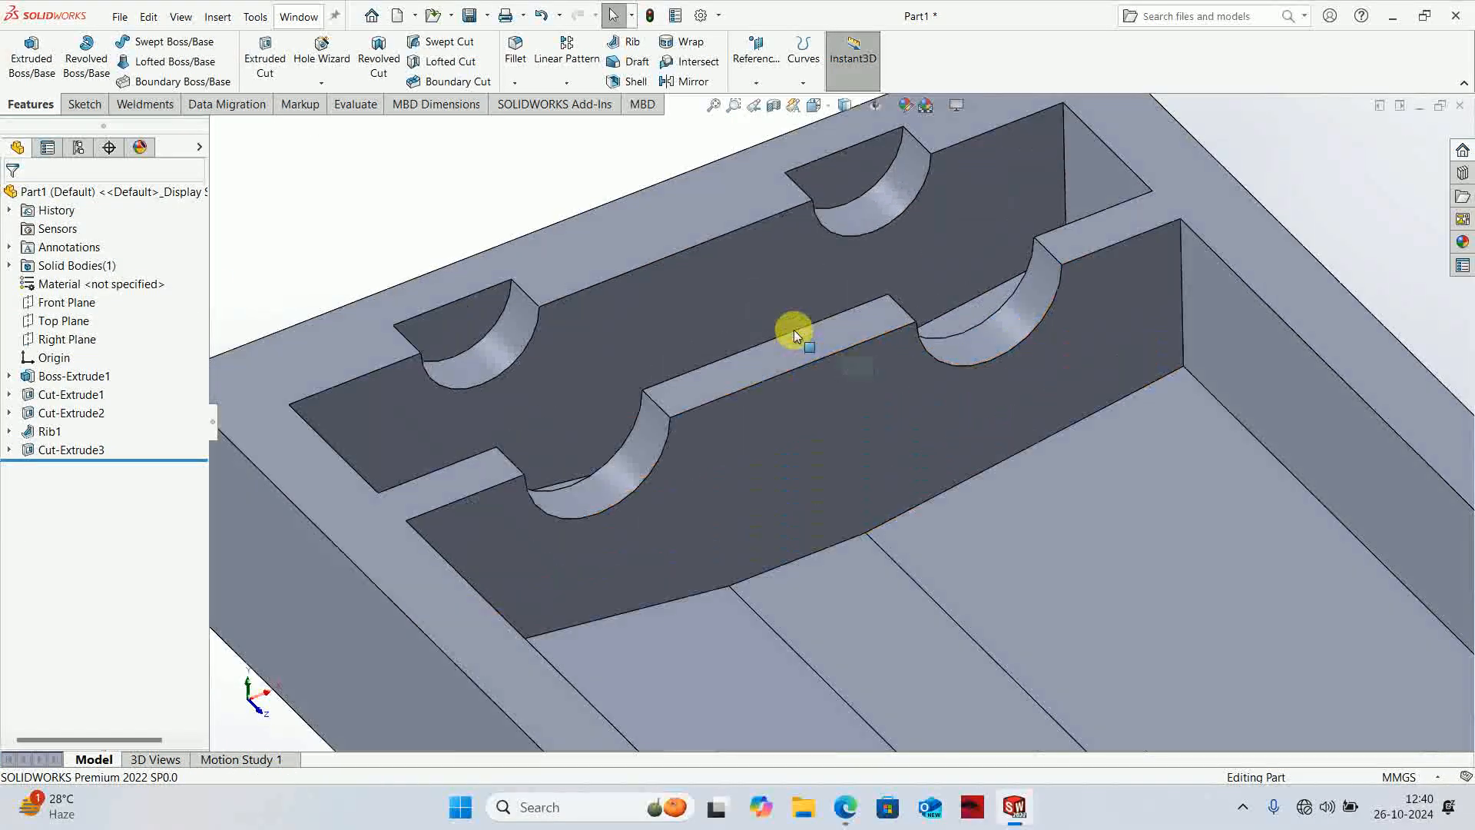
{"action": "left_click", "coordinate": [809, 332]}
{"action": "left_click", "coordinate": [862, 300]}
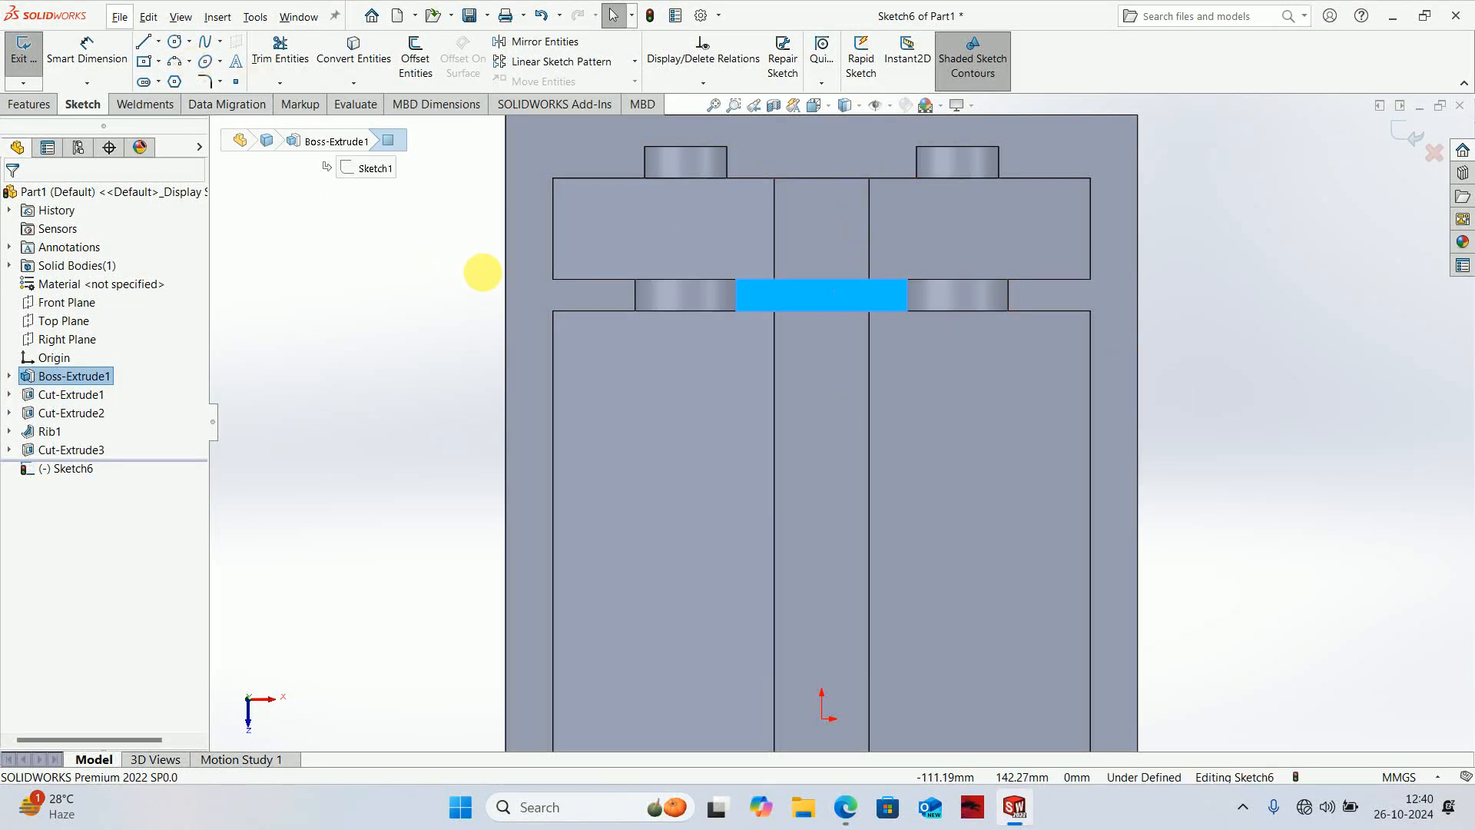
{"action": "key", "text": "alt+Tab"}
{"action": "scroll", "coordinate": [831, 375], "scroll_direction": "up", "scroll_amount": 4}
{"action": "scroll", "coordinate": [563, 369], "scroll_direction": "down", "scroll_amount": 4, "text": "ctrl"}
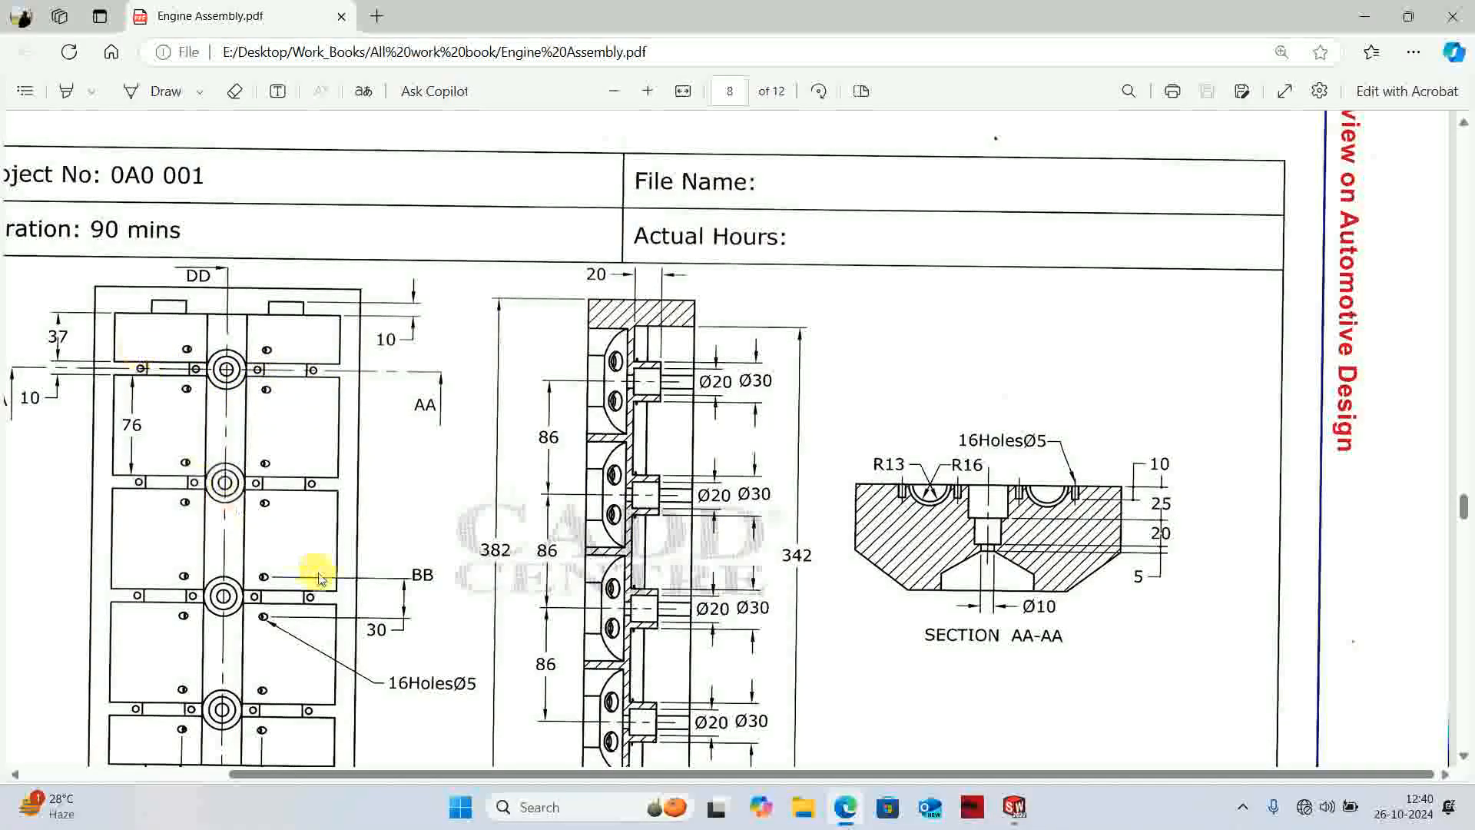
{"action": "scroll", "coordinate": [321, 567], "scroll_direction": "down", "scroll_amount": 1}
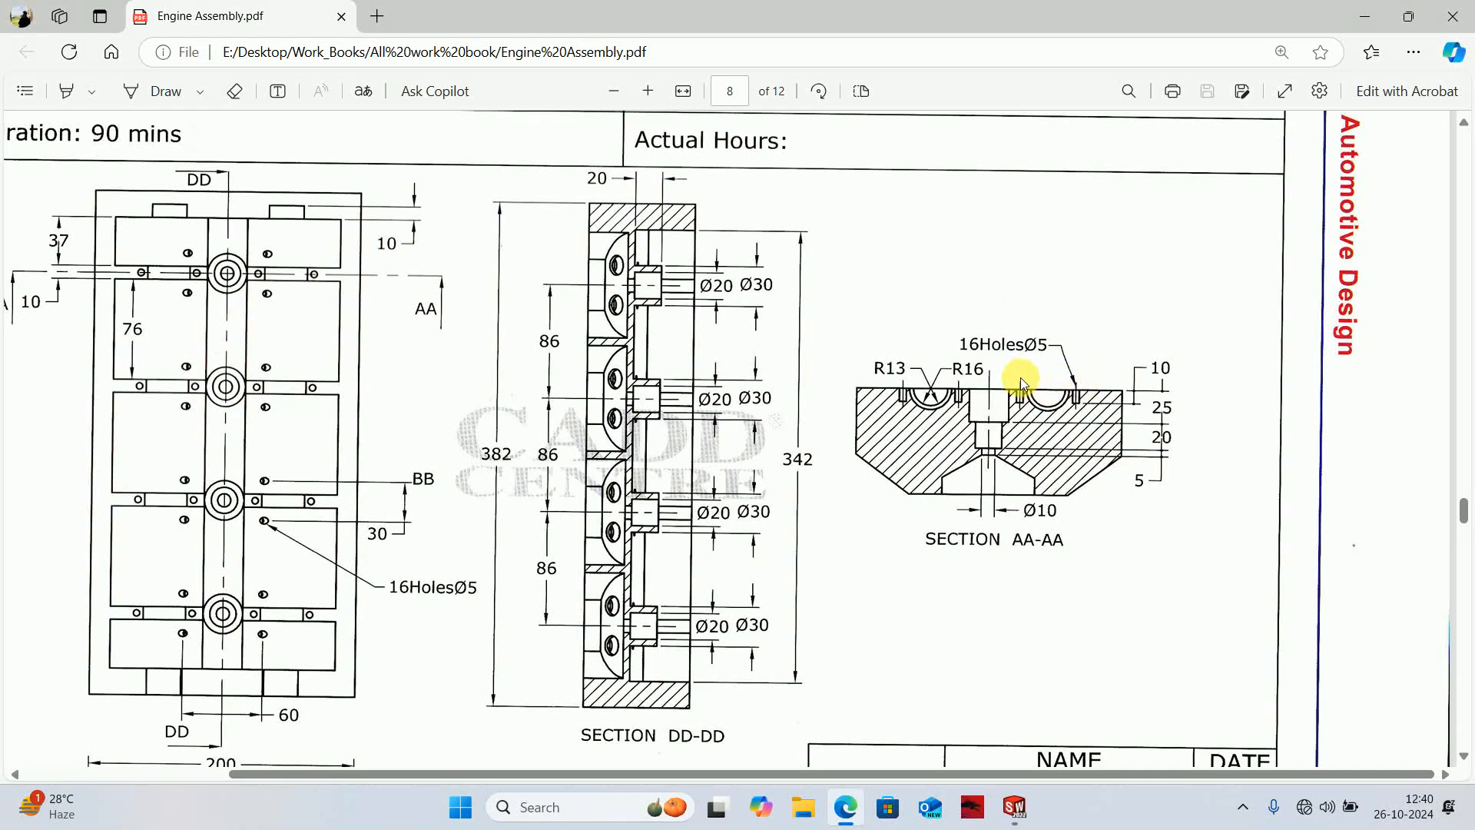
{"action": "left_click", "coordinate": [1365, 21]}
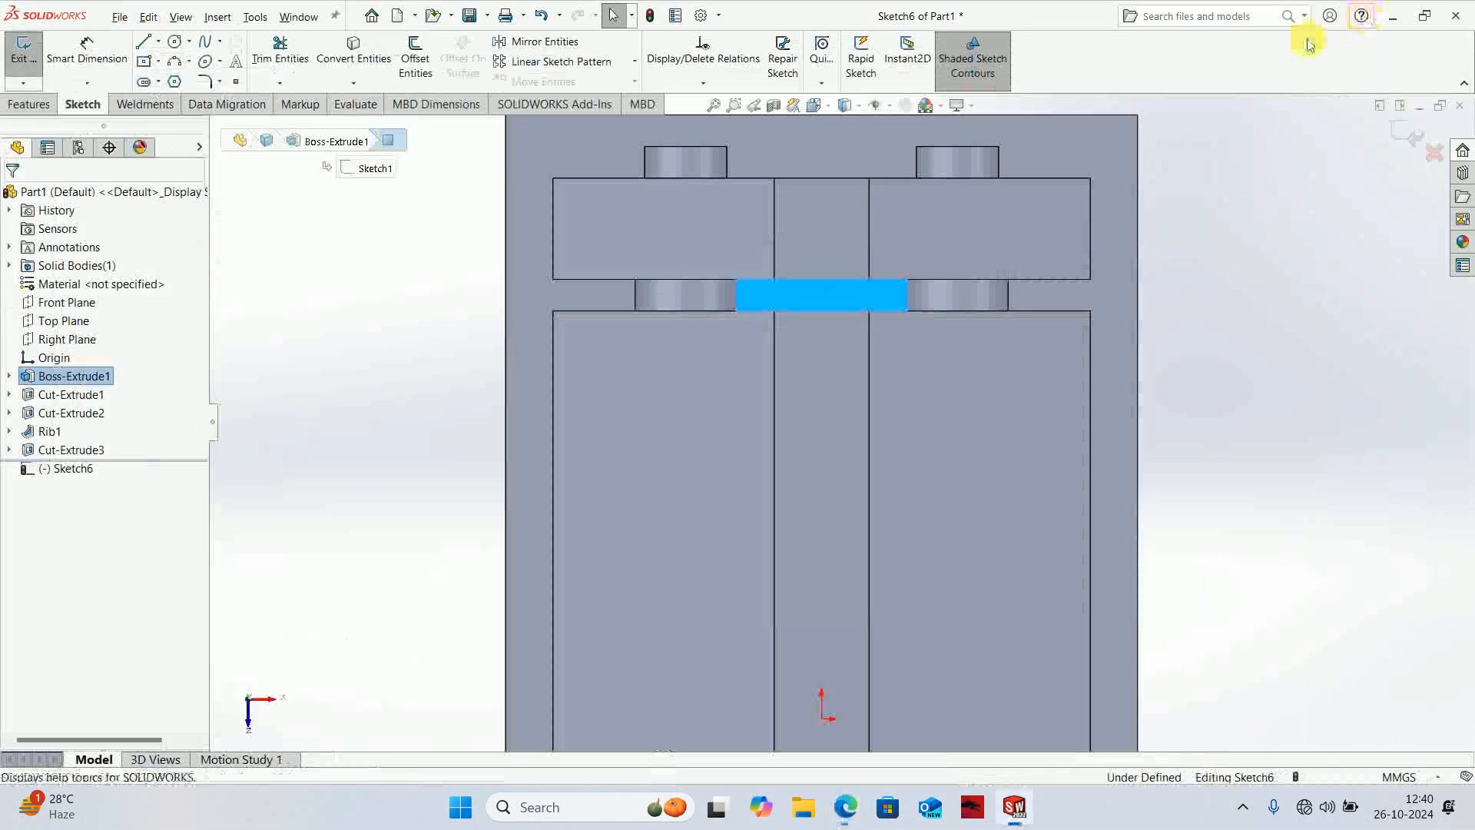
- Draw a vertical centerline across the rib's thickness through the middle of the left cut-out, ending on the rib's edges
{"action": "left_click", "coordinate": [160, 42]}
{"action": "left_click", "coordinate": [172, 79]}
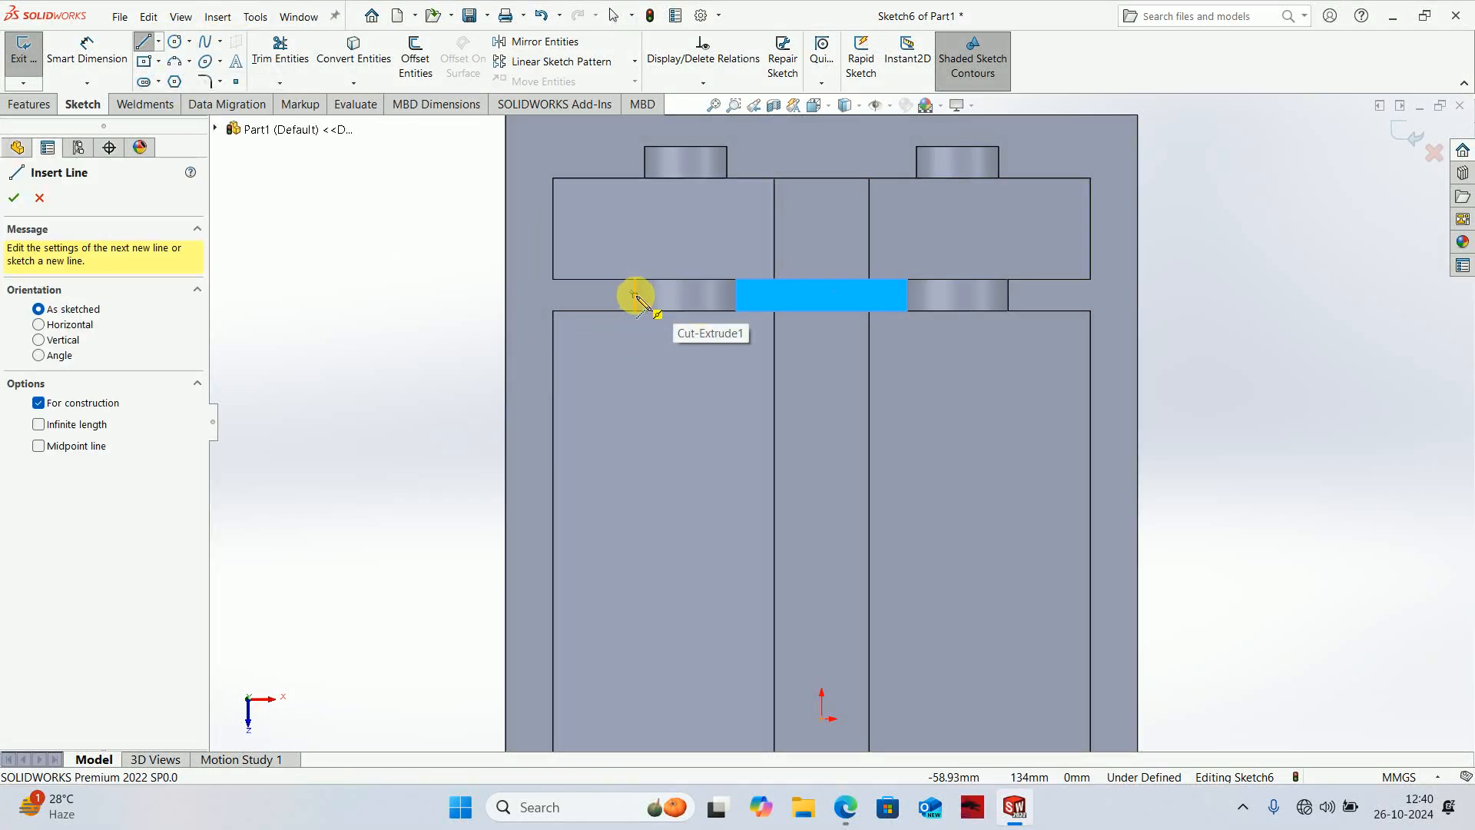
{"action": "left_click", "coordinate": [685, 310]}
{"action": "left_click", "coordinate": [685, 231]}
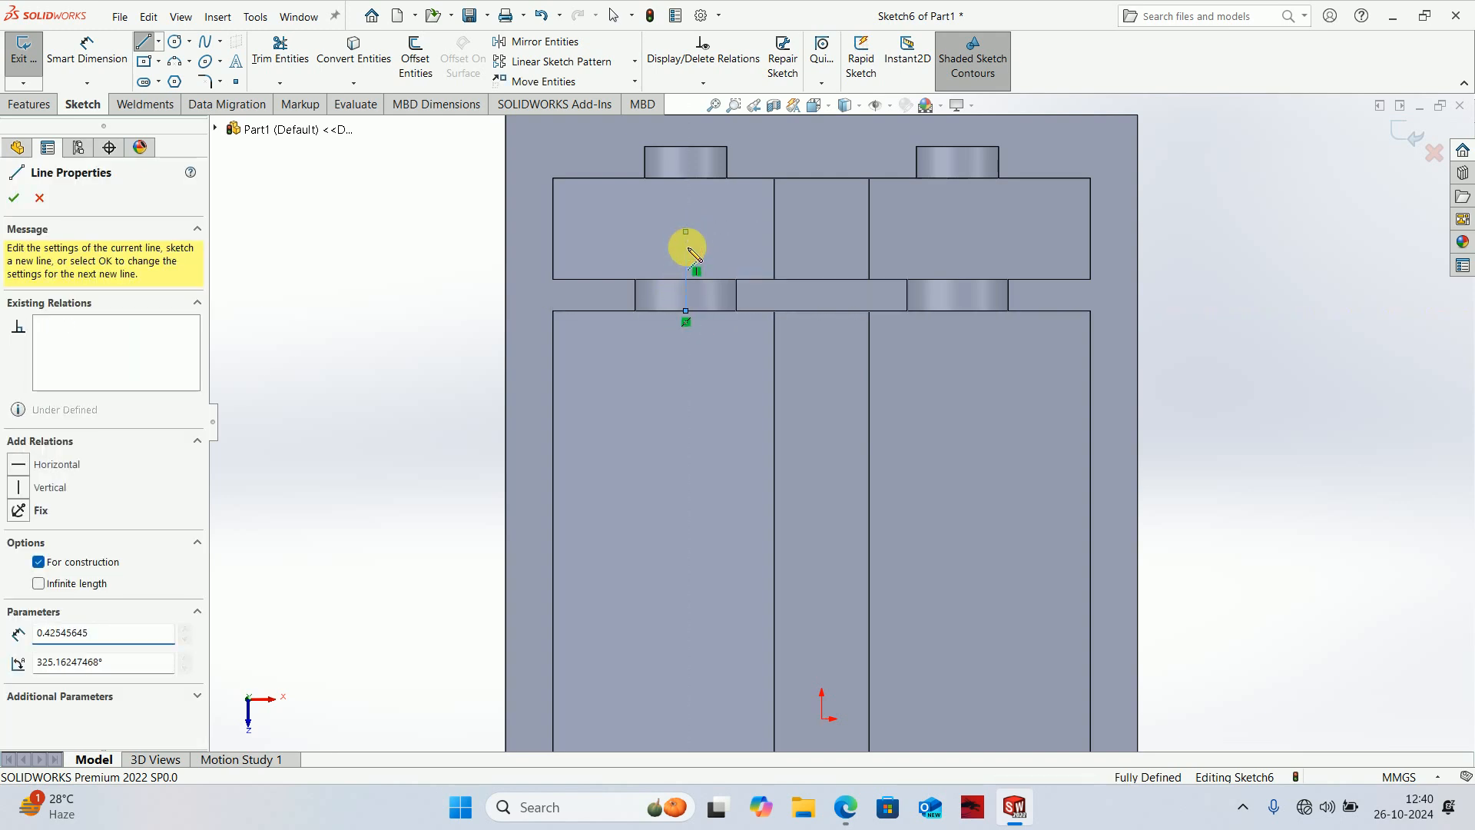
{"action": "key", "text": "Escape"}
{"action": "left_click_drag", "start_coordinate": [687, 261], "coordinate": [685, 280]}
{"action": "key", "text": "Escape"}
- Draw a horizontal centerline about 23.5 mm long leftward from the midpoint of the short vertical centerline
{"action": "left_click", "coordinate": [160, 42]}
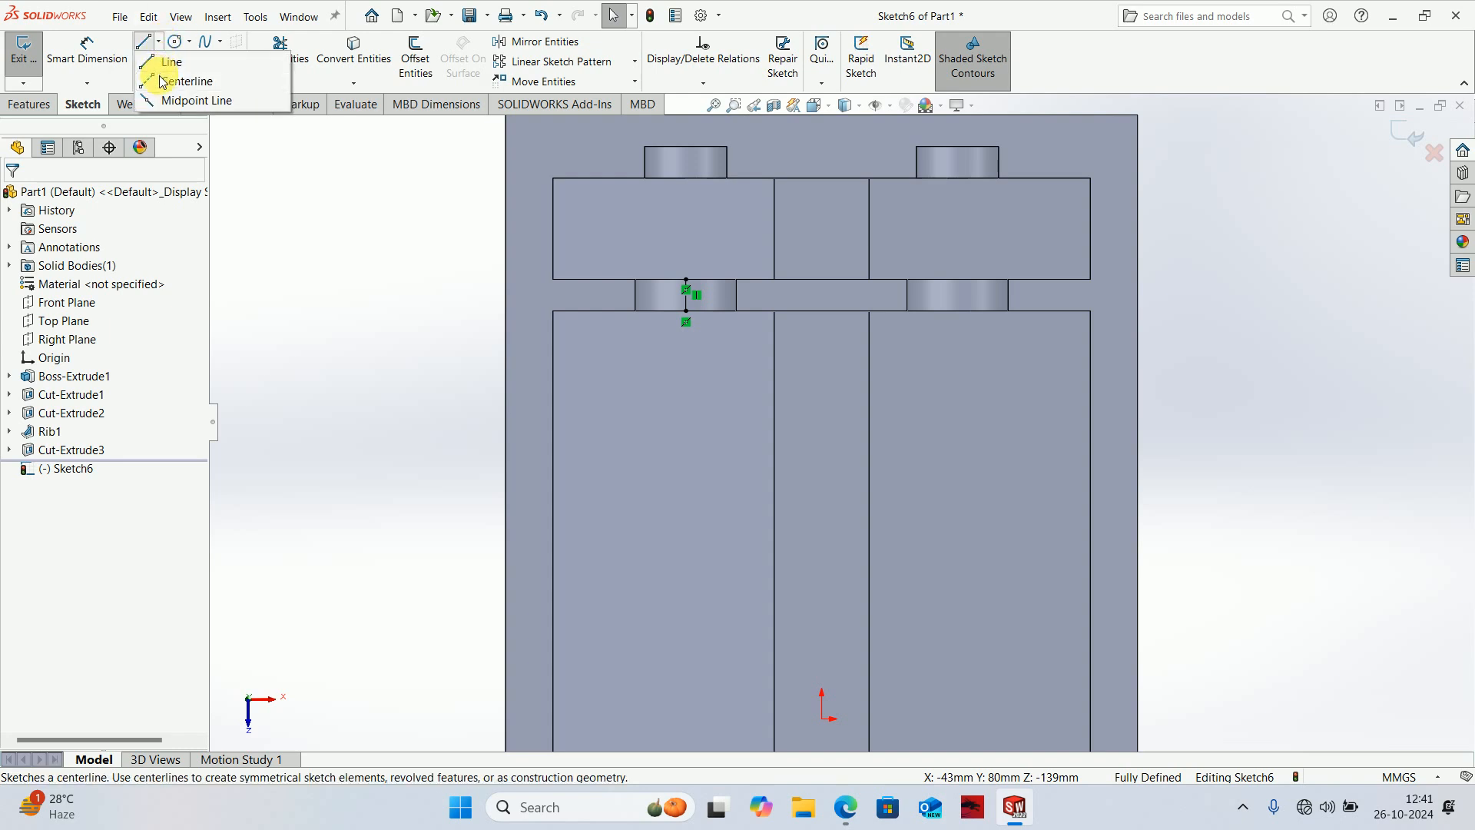
{"action": "left_click", "coordinate": [186, 81]}
{"action": "scroll", "coordinate": [685, 304], "scroll_direction": "down", "scroll_amount": 3}
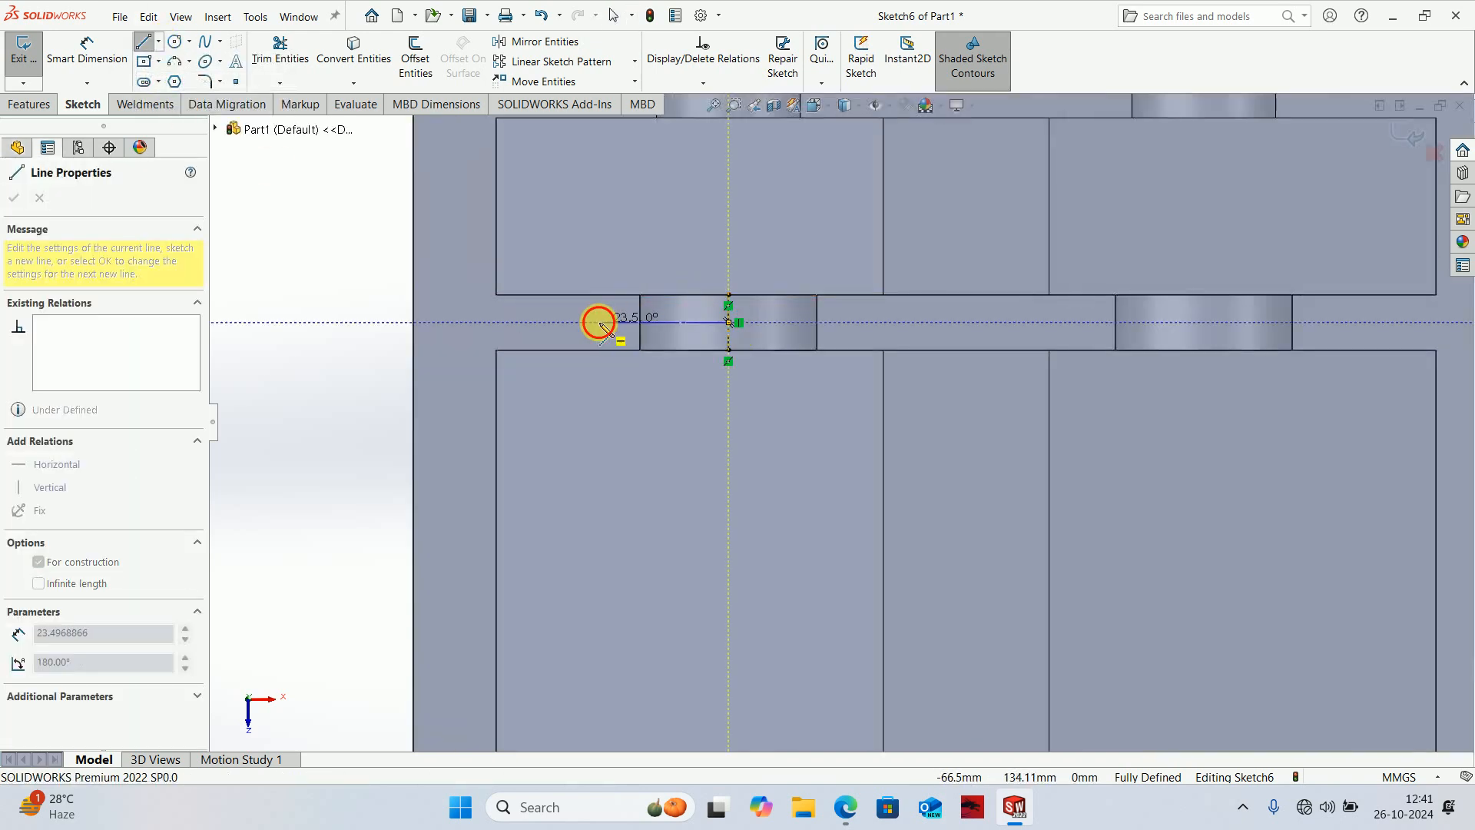
{"action": "left_click", "coordinate": [599, 322]}
{"action": "key", "text": "Escape"}
{"action": "scroll", "coordinate": [684, 317], "scroll_direction": "up", "scroll_amount": 3}
- Draw a vertical centerline from the origin to the rib's far edge, about 139 mm long
{"action": "left_click", "coordinate": [160, 43]}
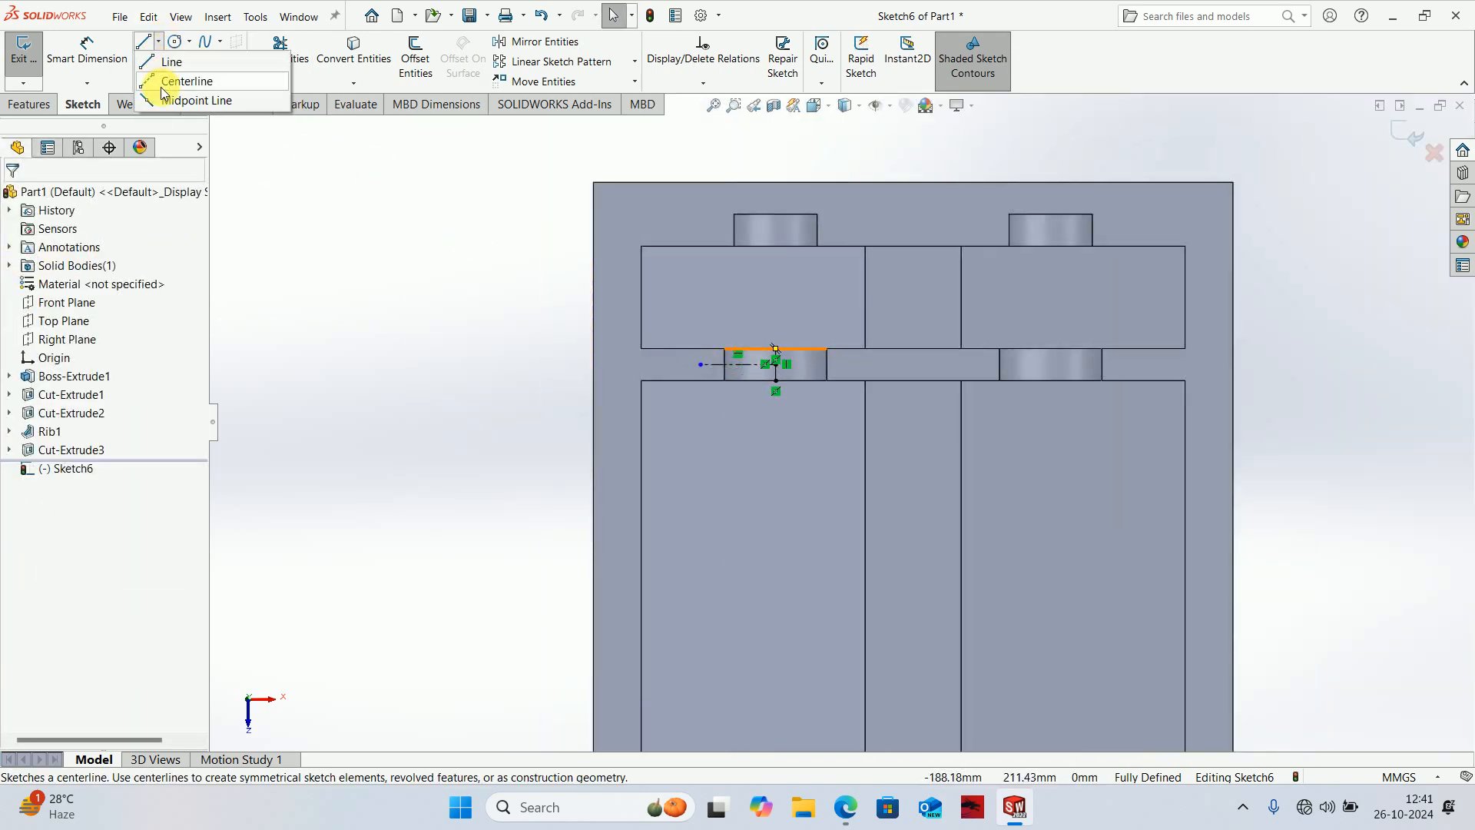
{"action": "left_click", "coordinate": [186, 81]}
{"action": "scroll", "coordinate": [860, 584], "scroll_direction": "up", "scroll_amount": 2}
{"action": "left_click", "coordinate": [892, 678]}
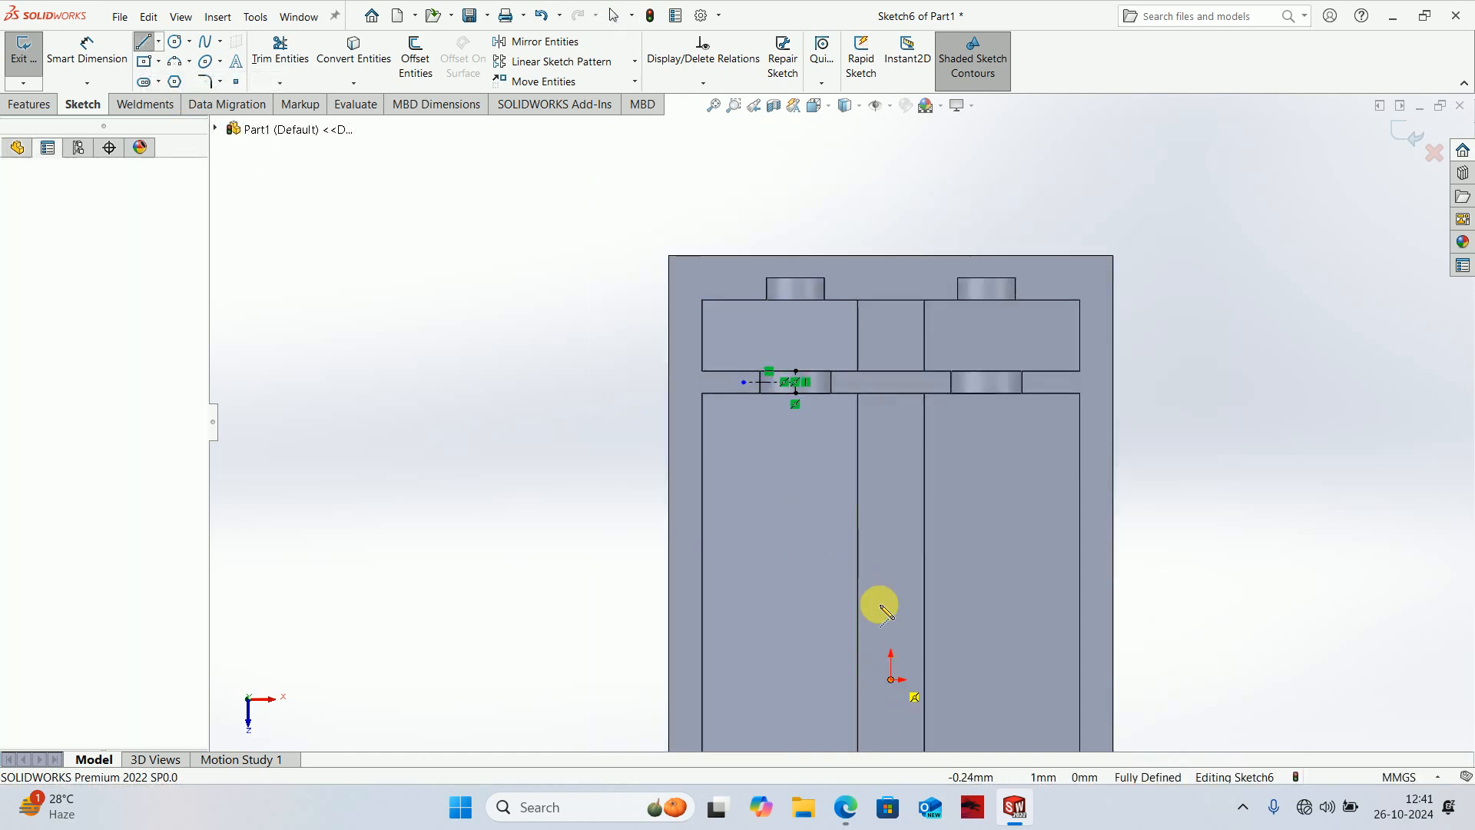
{"action": "left_click", "coordinate": [892, 377]}
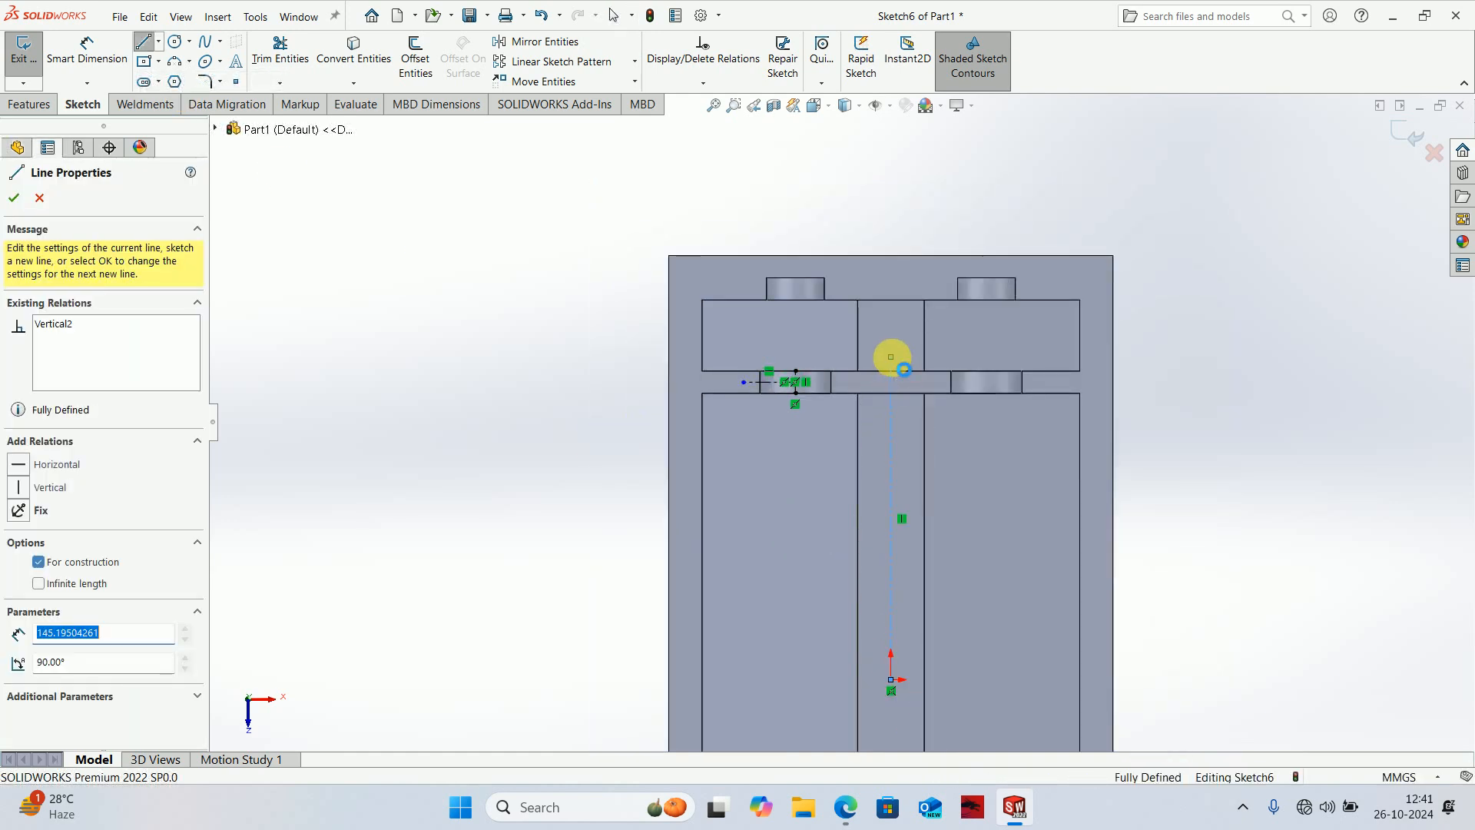
{"action": "key", "text": "Escape"}
{"action": "scroll", "coordinate": [864, 367], "scroll_direction": "down", "scroll_amount": 3}
{"action": "left_click_drag", "start_coordinate": [898, 362], "coordinate": [899, 391]}
- Sketch a circle about 4.5 mm in diameter at the horizontal centerline's free end and mirror it about the short vertical centerline
{"action": "right_click_drag", "start_coordinate": [509, 440], "coordinate": [557, 381]}
{"action": "scroll", "coordinate": [557, 381], "scroll_direction": "down", "scroll_amount": 2}
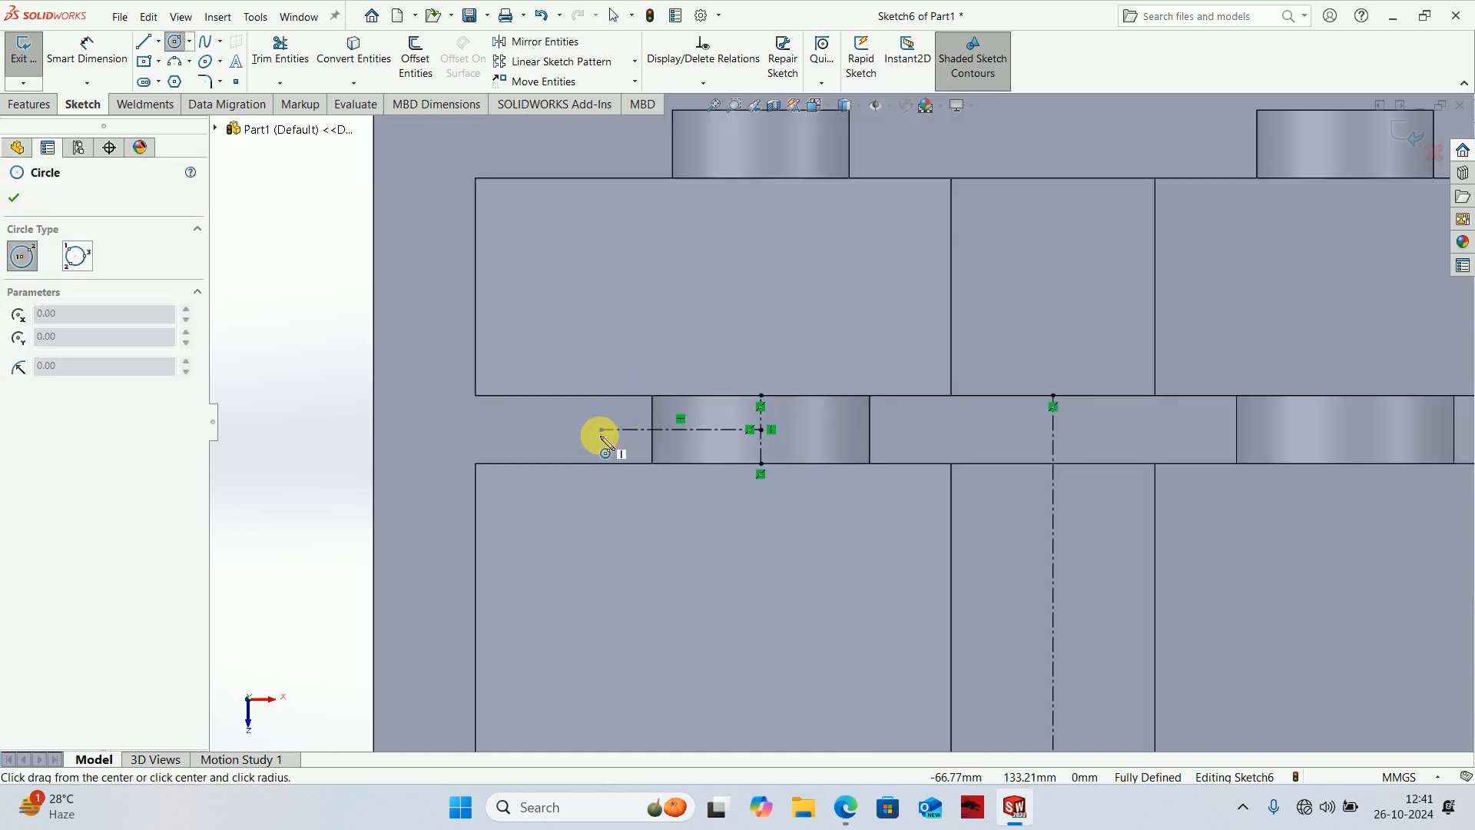
{"action": "left_click", "coordinate": [602, 430]}
{"action": "left_click", "coordinate": [605, 414]}
{"action": "key", "text": "Escape"}
{"action": "left_click", "coordinate": [609, 420]}
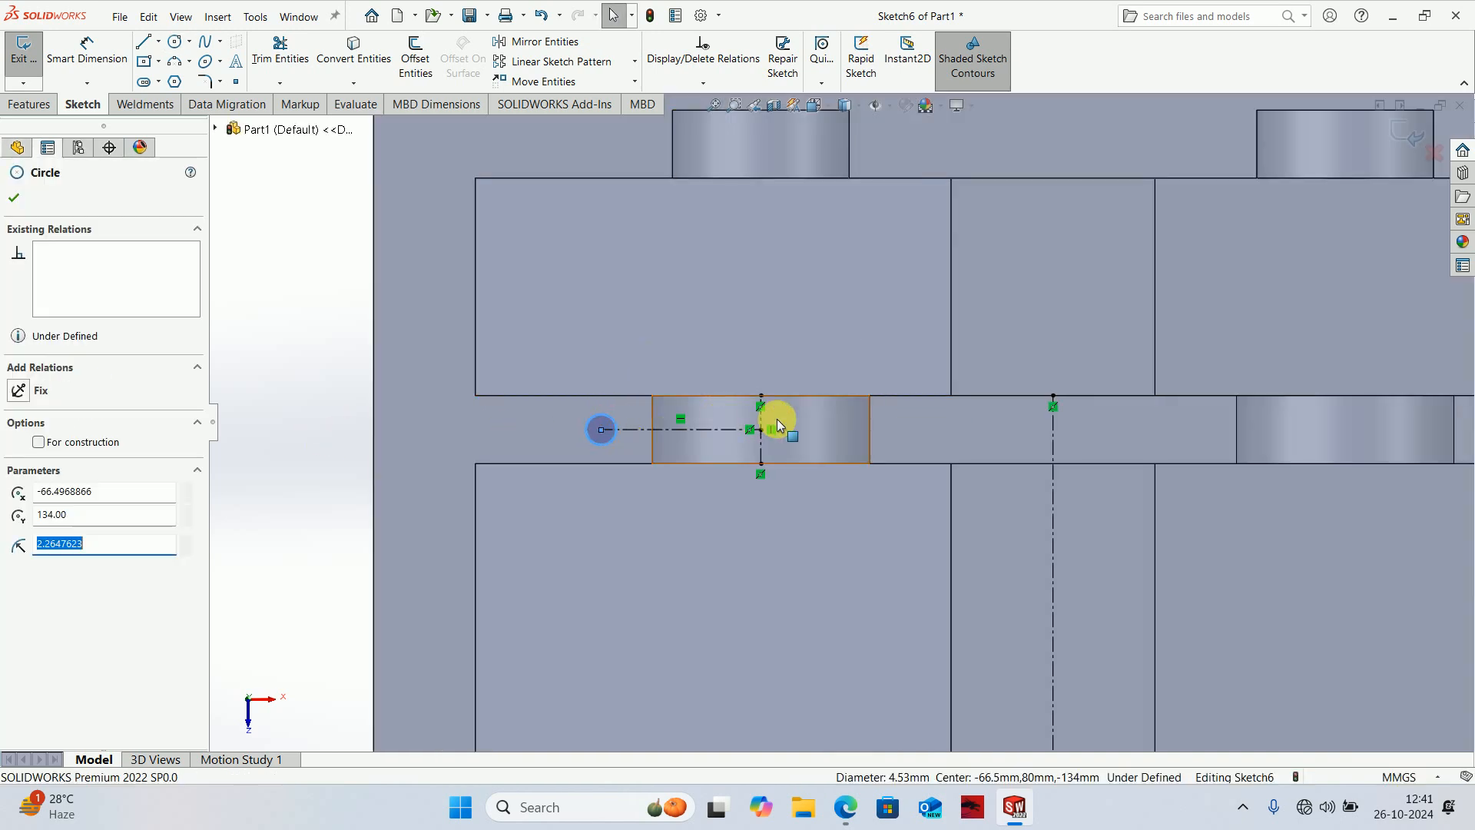
{"action": "left_click", "coordinate": [760, 418], "text": "ctrl"}
{"action": "left_click", "coordinate": [524, 43]}
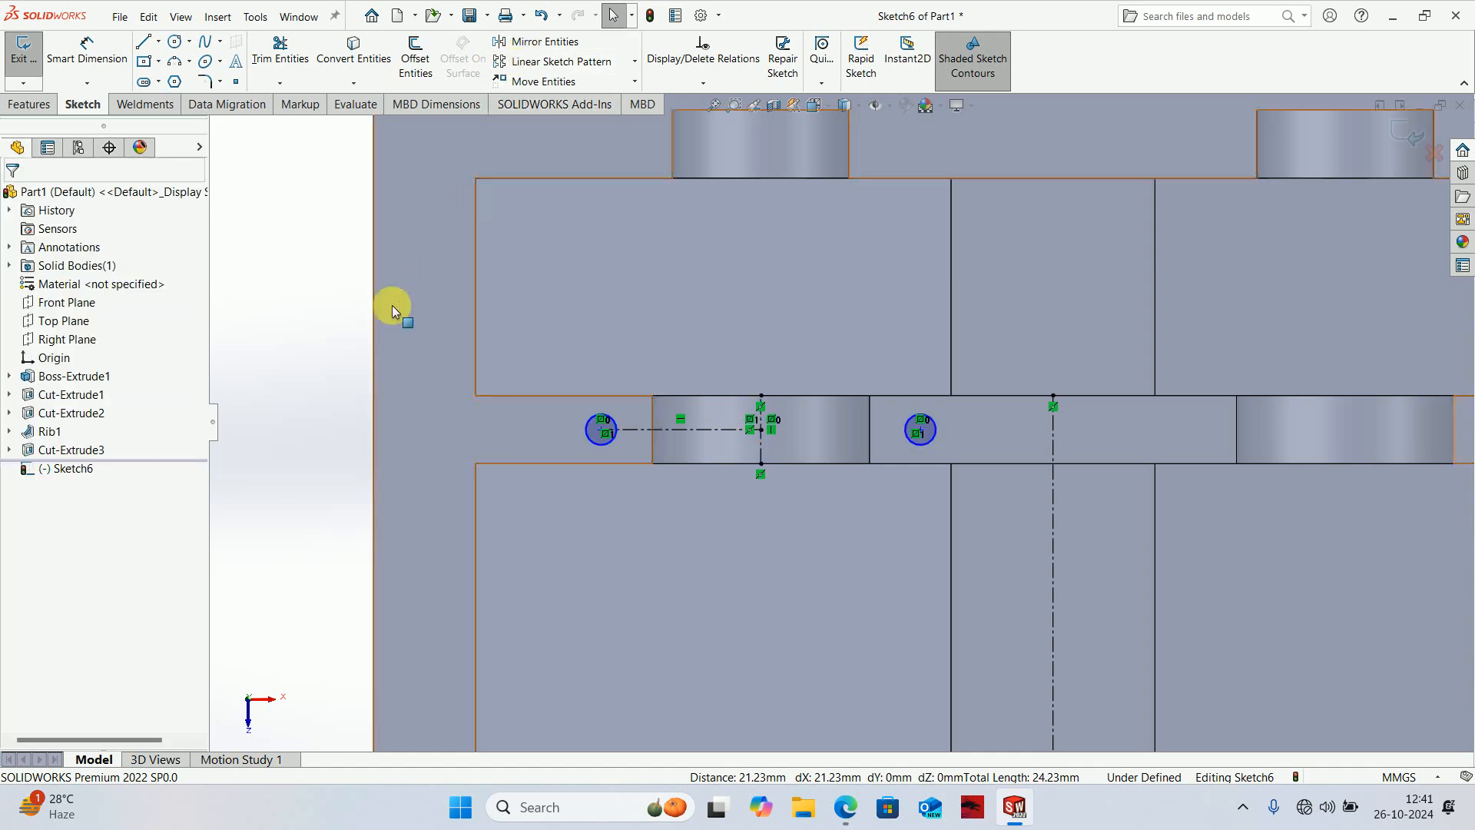
- Mirror both small circles about the long vertical centerline through the origin
{"action": "left_click", "coordinate": [598, 429]}
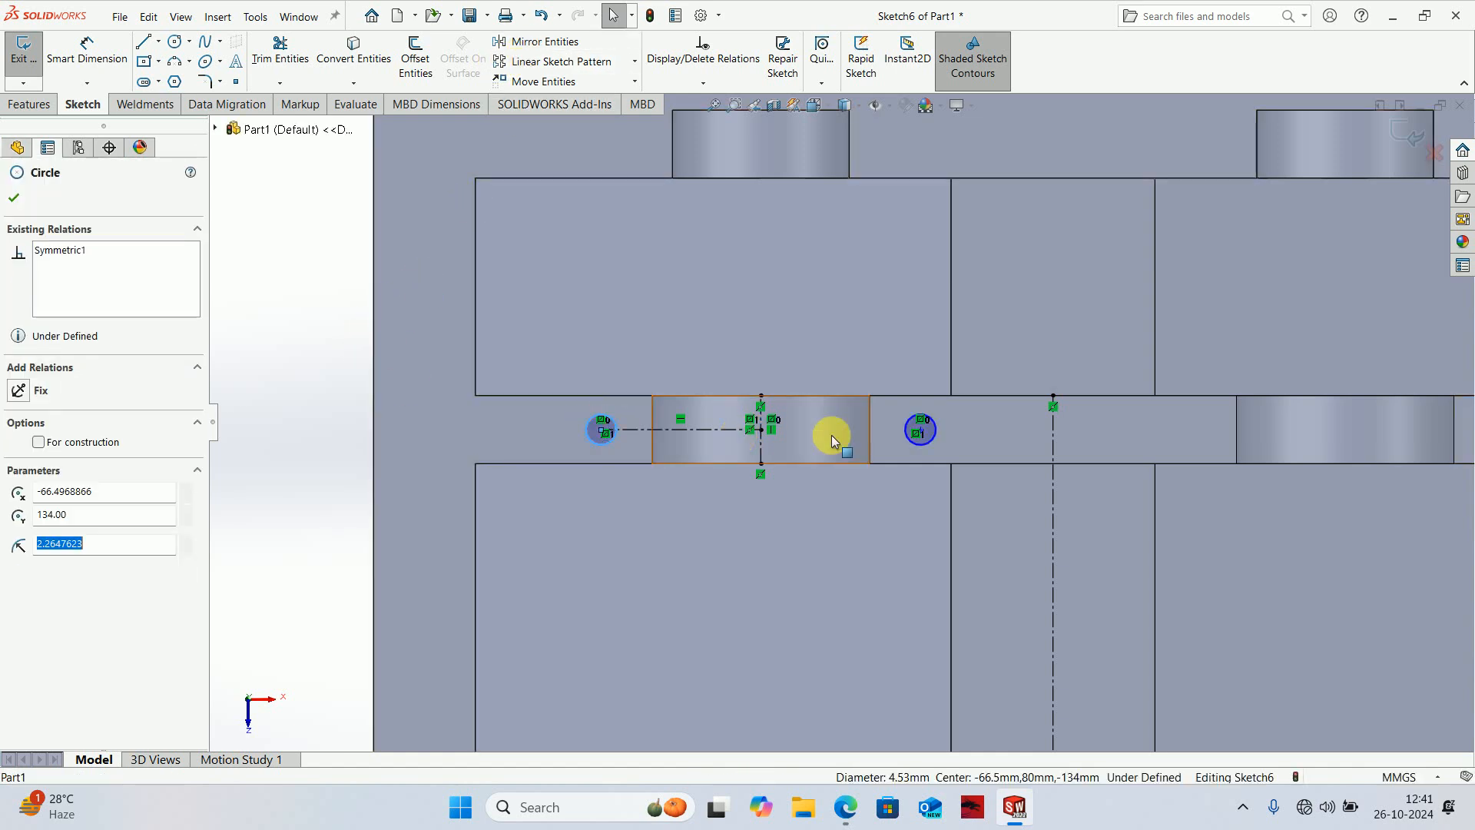
{"action": "left_click", "coordinate": [905, 423], "text": "ctrl"}
{"action": "left_click", "coordinate": [1053, 426], "text": "ctrl"}
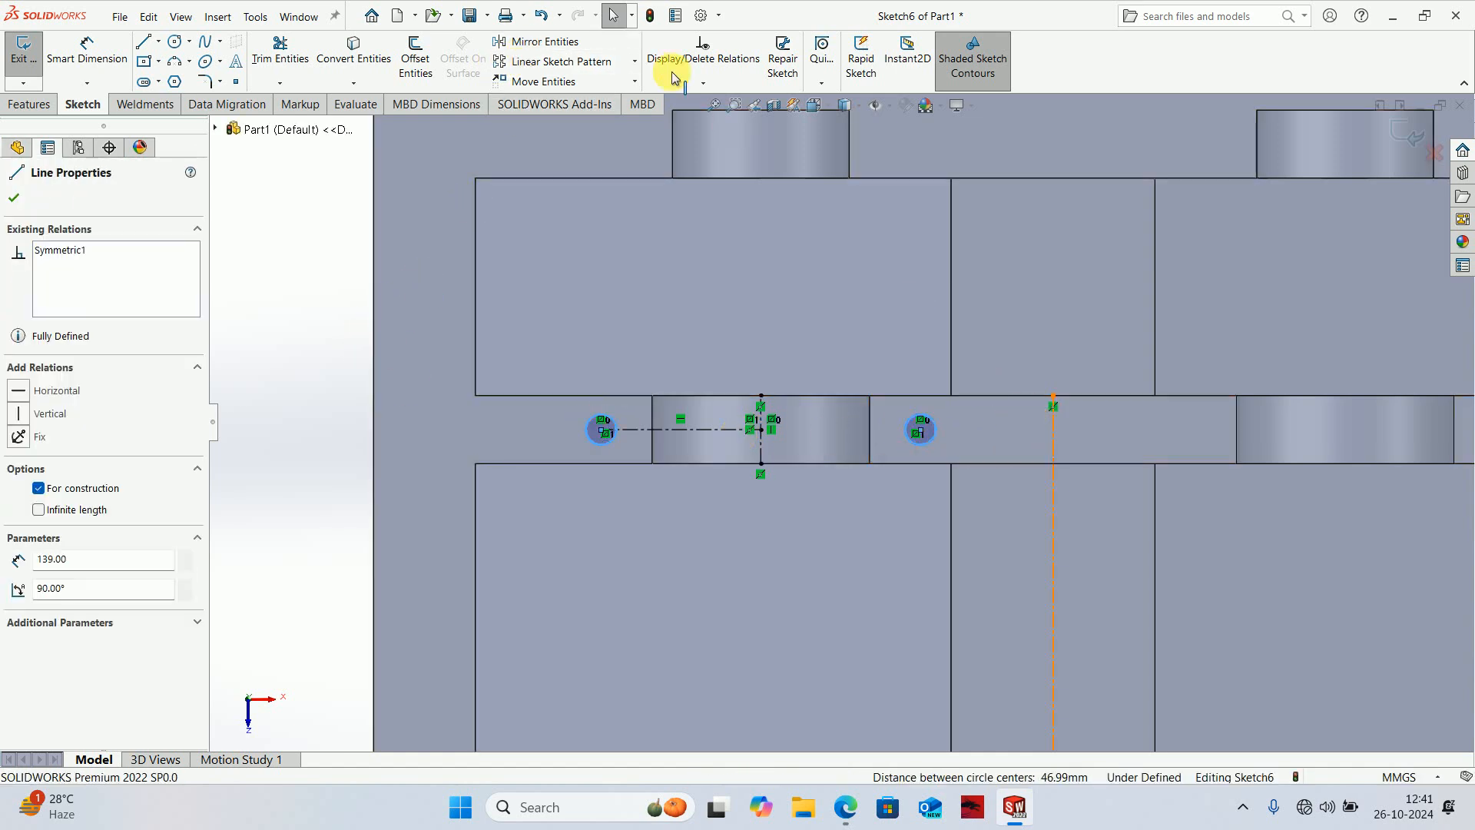
{"action": "left_click", "coordinate": [567, 44]}
{"action": "scroll", "coordinate": [577, 279], "scroll_direction": "up", "scroll_amount": 4}
{"action": "scroll", "coordinate": [577, 285], "scroll_direction": "up", "scroll_amount": 2}
- Dimension the leftmost small circle's diameter as 5 mm
{"action": "right_click_drag", "start_coordinate": [484, 418], "coordinate": [504, 289]}
{"action": "scroll", "coordinate": [766, 428], "scroll_direction": "down", "scroll_amount": 5}
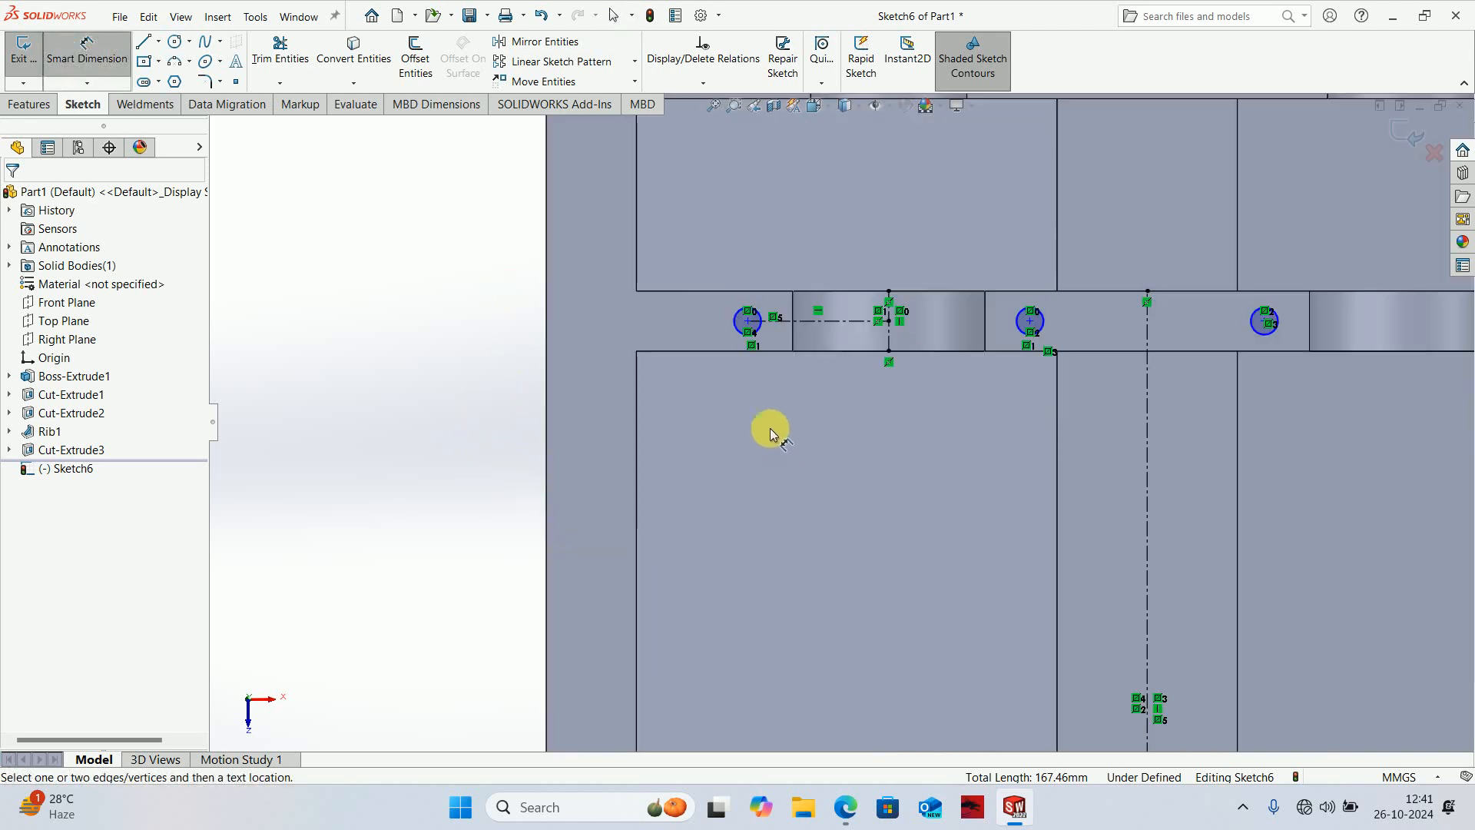
{"action": "left_click", "coordinate": [730, 327]}
{"action": "left_click", "coordinate": [471, 434]}
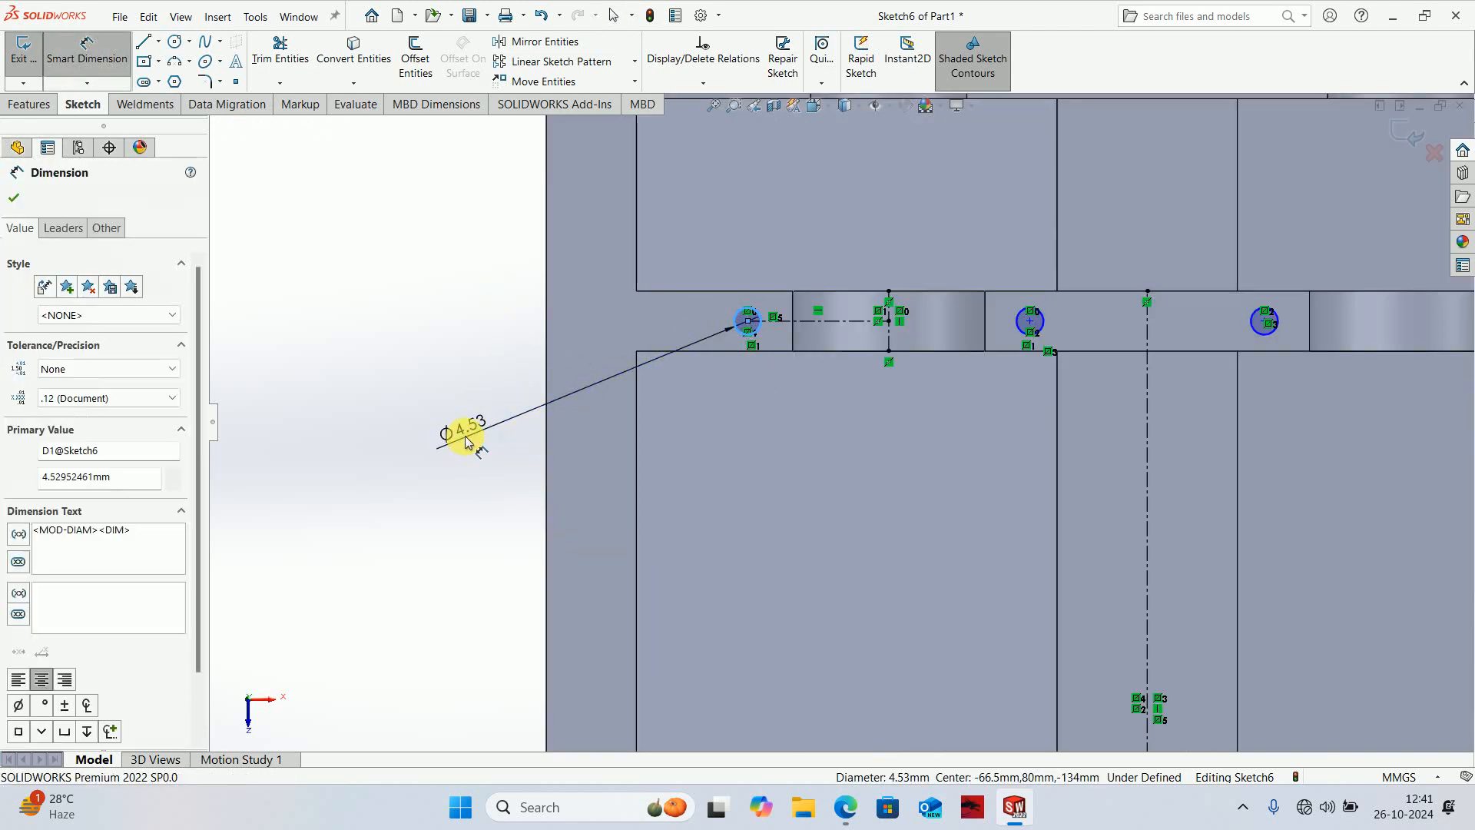
{"action": "type", "text": "5"}
{"action": "key", "text": "Return"}
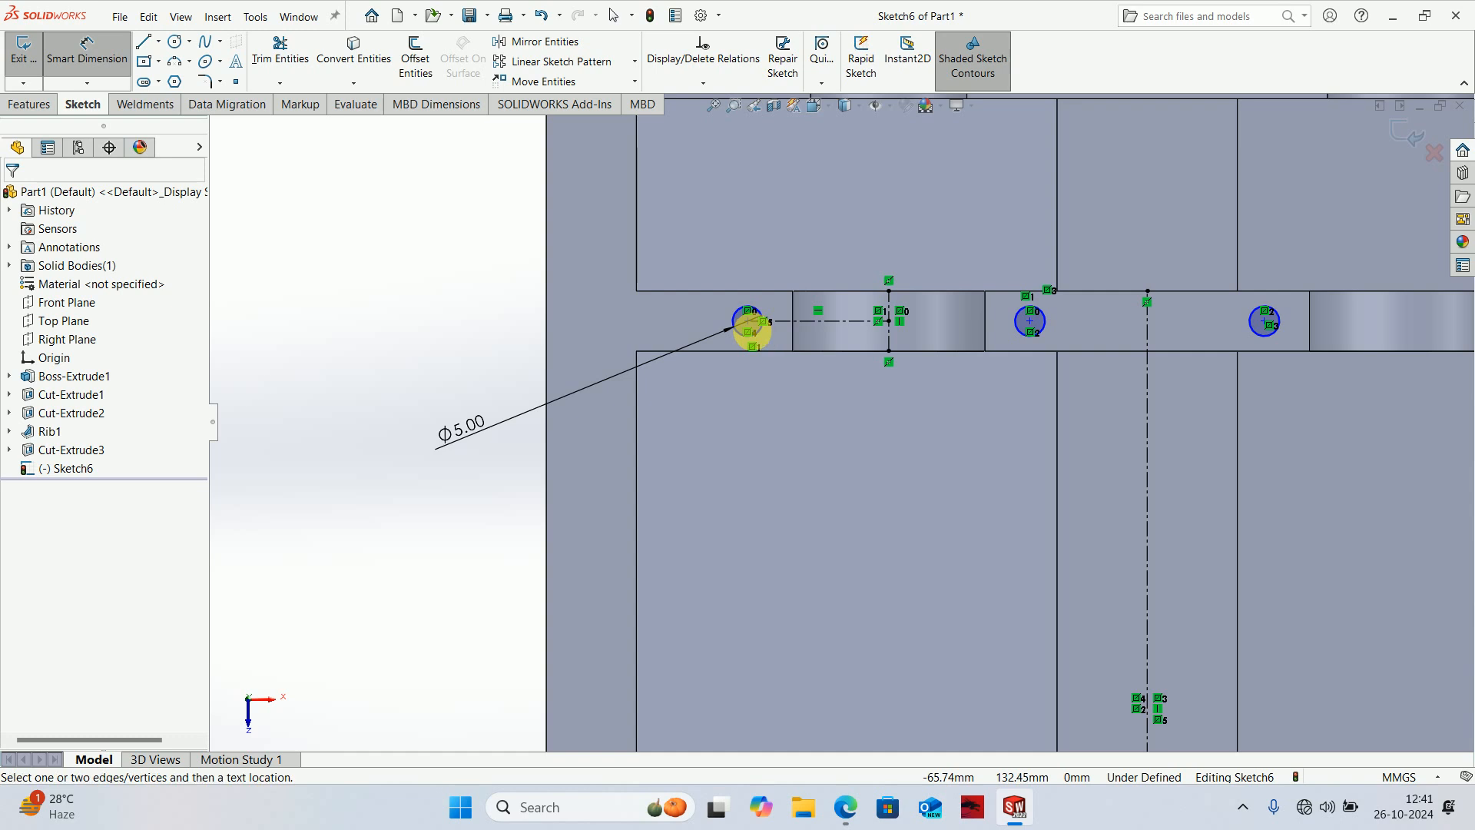
- Dimension the distance between the centres of the two circles beside the left cut-out as 40 mm
{"action": "scroll", "coordinate": [799, 355], "scroll_direction": "down", "scroll_amount": 2}
{"action": "scroll", "coordinate": [799, 345], "scroll_direction": "down", "scroll_amount": 2}
{"action": "left_click", "coordinate": [714, 317]}
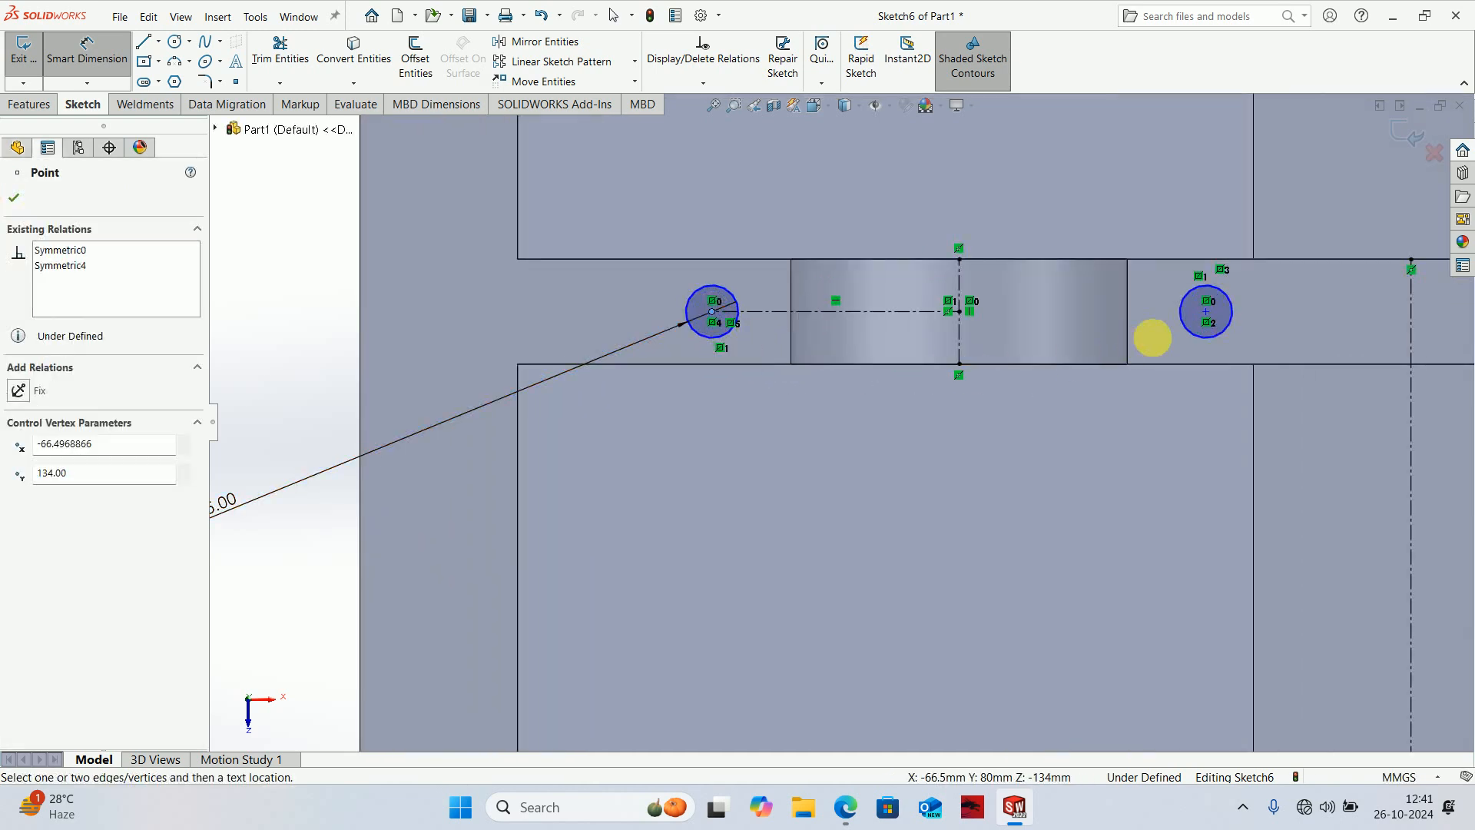
{"action": "left_click", "coordinate": [1206, 311]}
{"action": "scroll", "coordinate": [1030, 445], "scroll_direction": "up", "scroll_amount": 3}
{"action": "scroll", "coordinate": [966, 338], "scroll_direction": "up", "scroll_amount": 2}
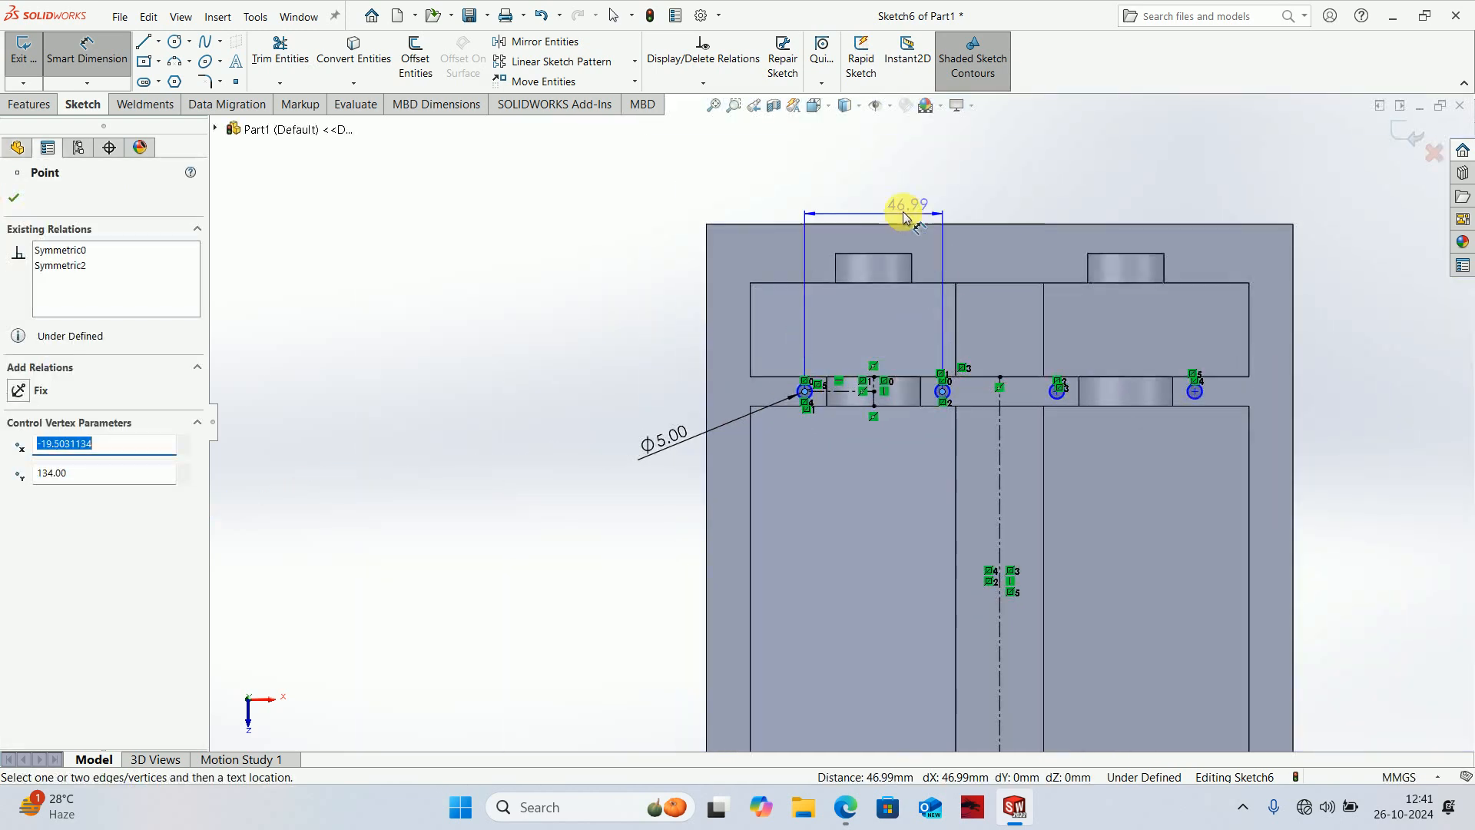
{"action": "left_click", "coordinate": [888, 186]}
{"action": "type", "text": "40"}
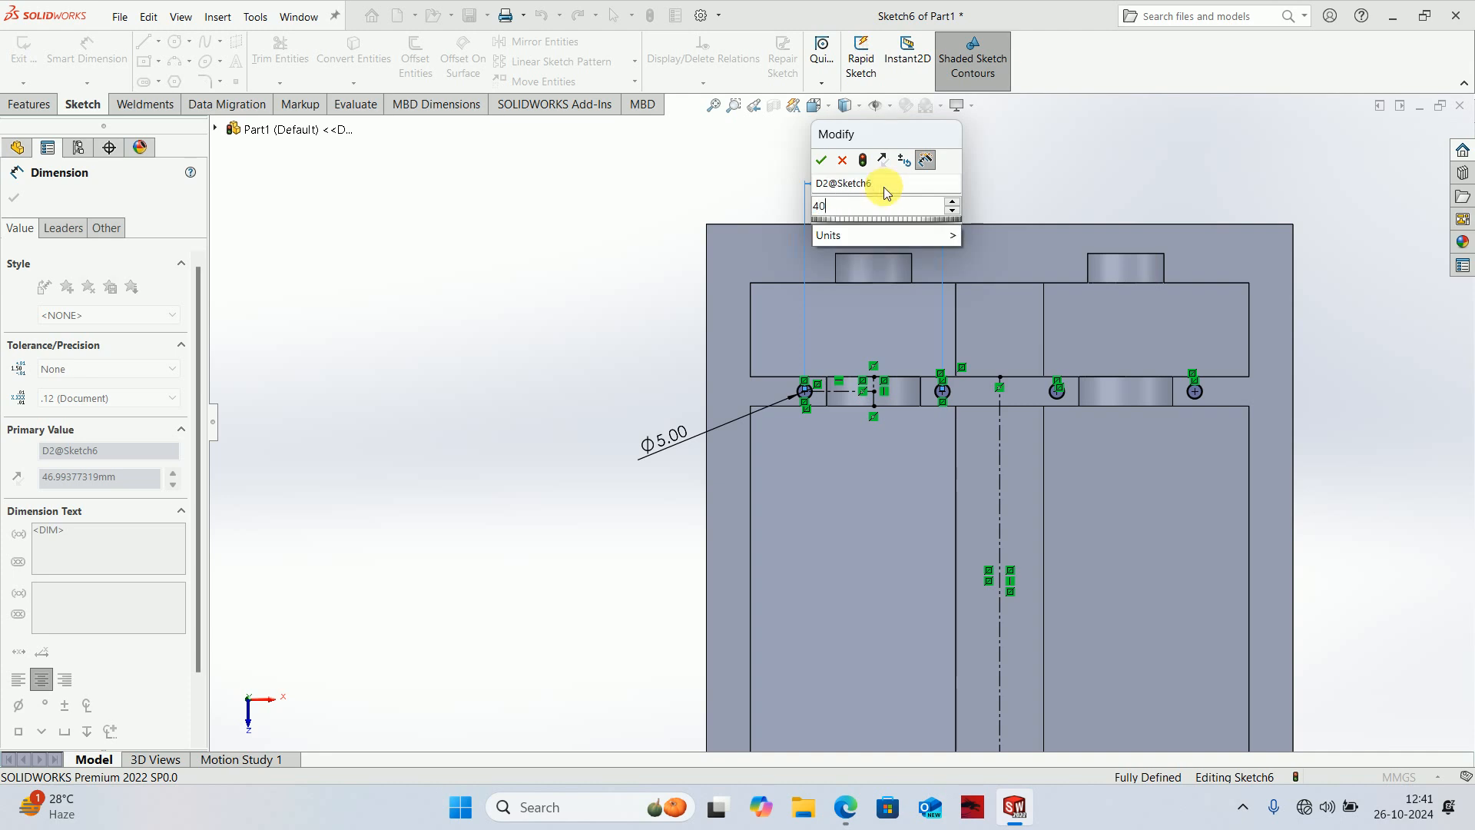
{"action": "key", "text": "Return"}
{"action": "key", "text": "Escape"}
{"action": "scroll", "coordinate": [923, 387], "scroll_direction": "down", "scroll_amount": 4}
{"action": "scroll", "coordinate": [924, 387], "scroll_direction": "up", "scroll_amount": 1}
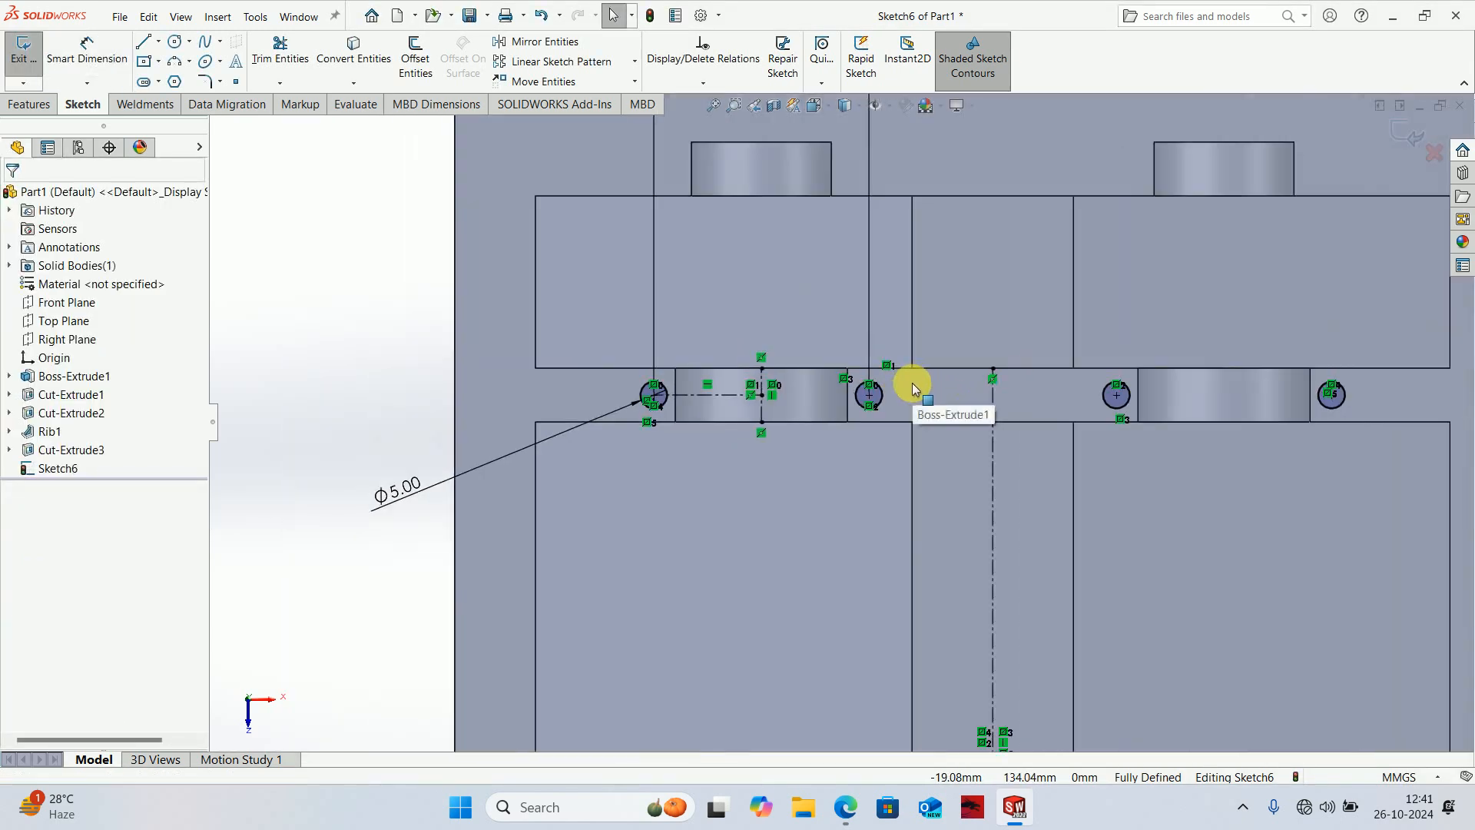
{"action": "scroll", "coordinate": [919, 392], "scroll_direction": "up", "scroll_amount": 3}
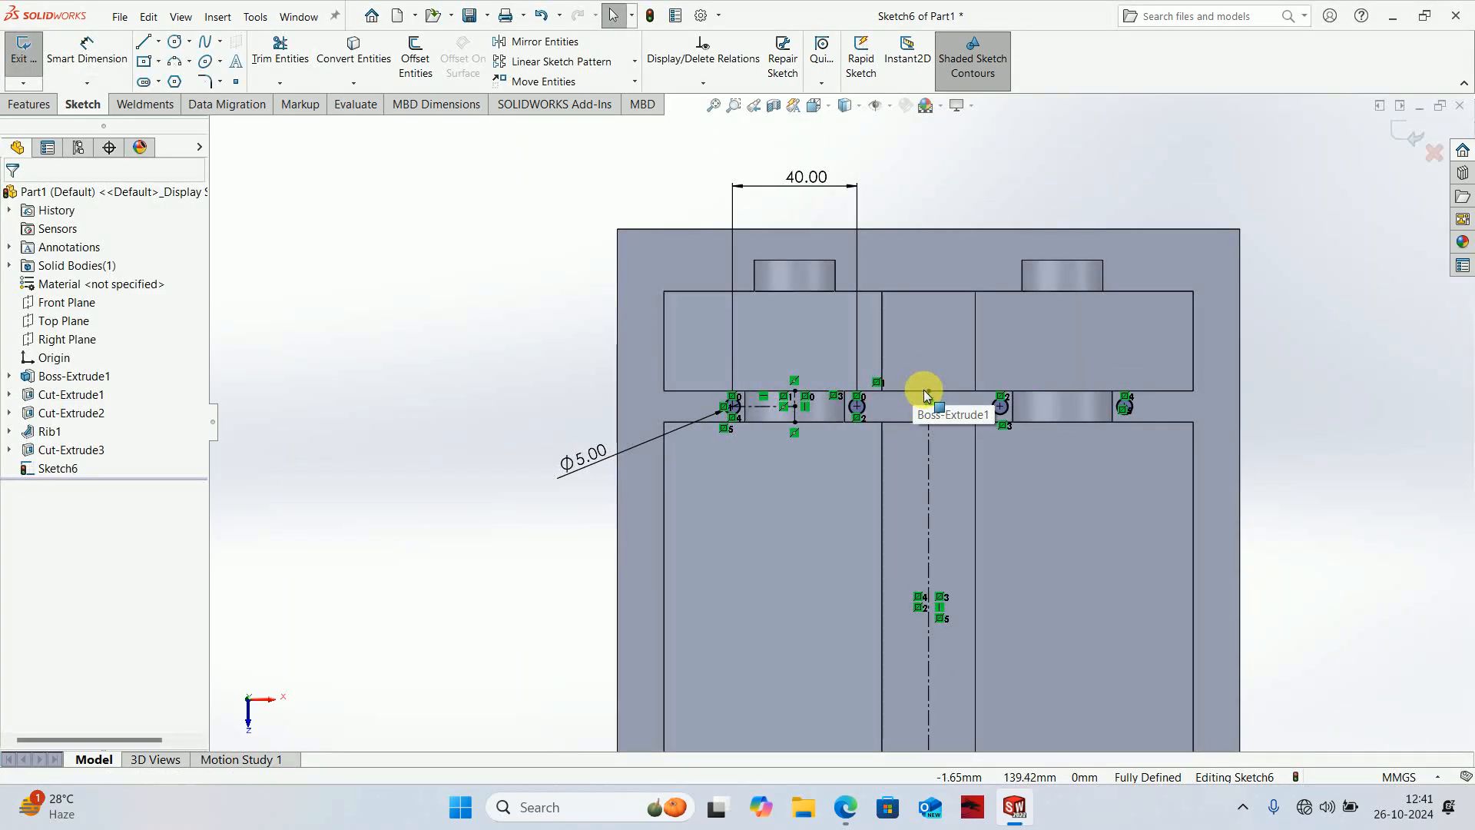
- Exit the sketch and cut the four circles 10 mm deep into the rib with a blind Extruded Cut, checking the depth in the PDF
{"action": "left_click", "coordinate": [1400, 132]}
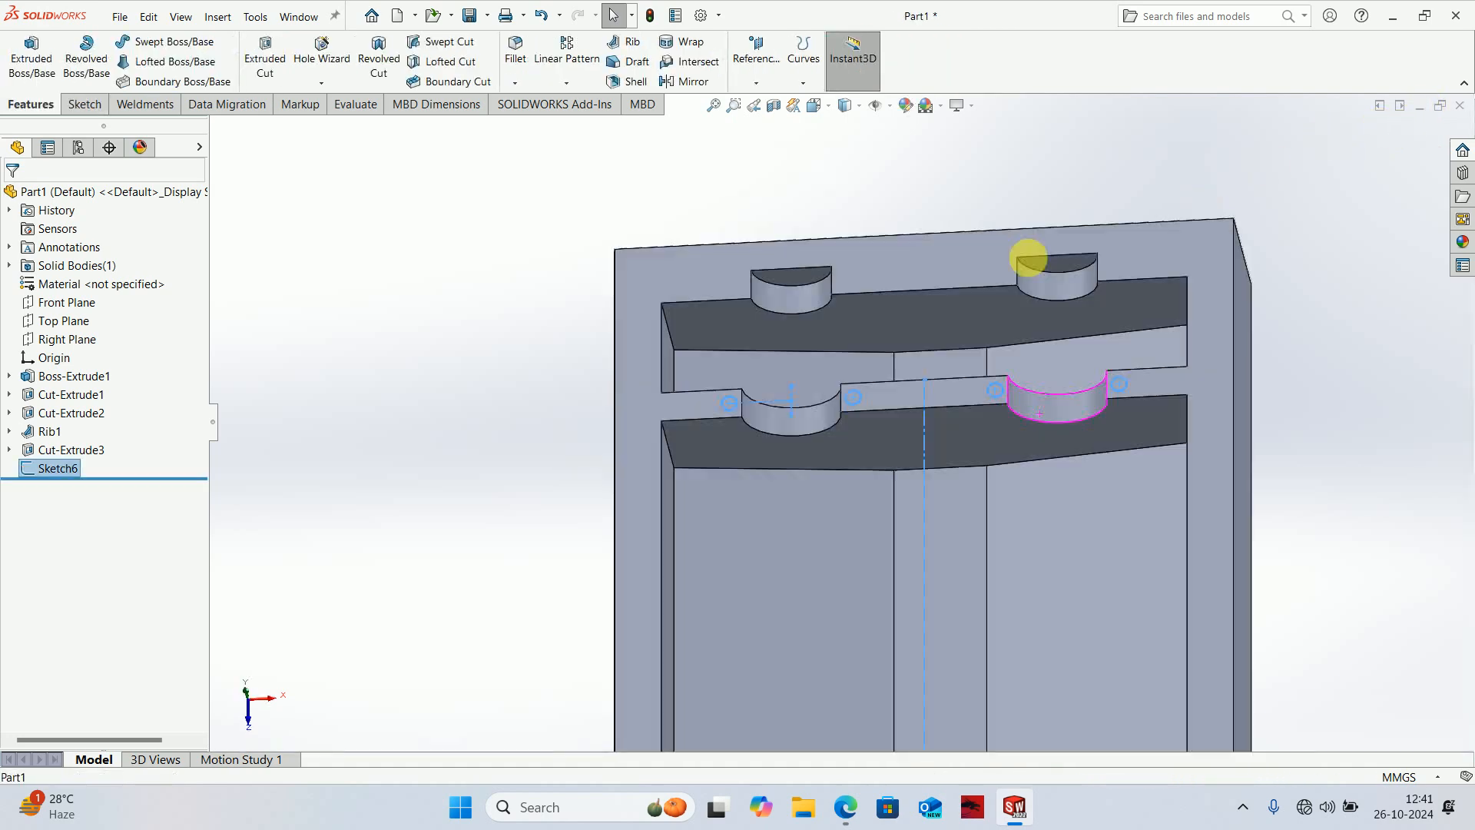
{"action": "left_click", "coordinate": [265, 58]}
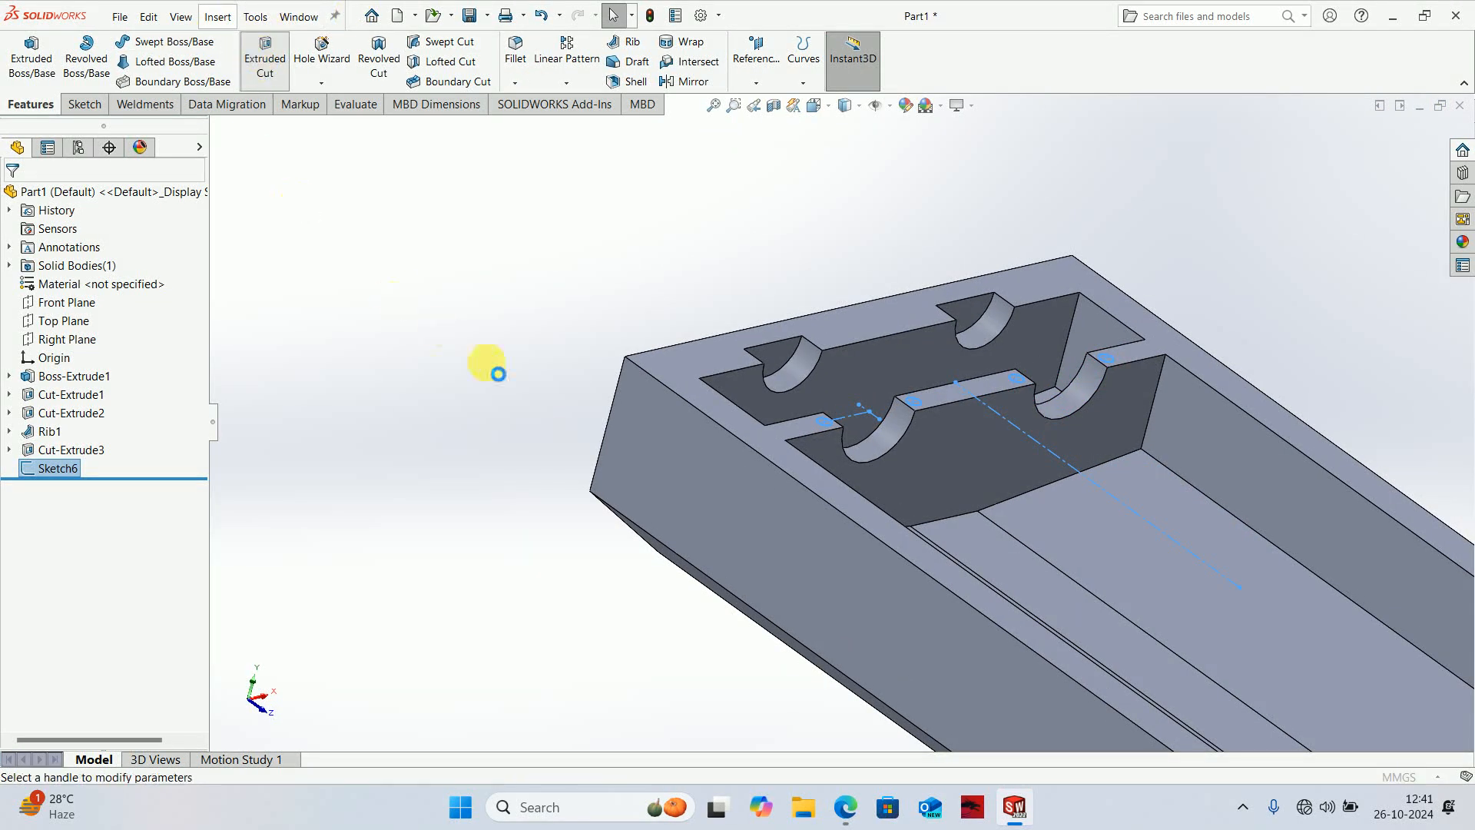
{"action": "left_click", "coordinate": [853, 808]}
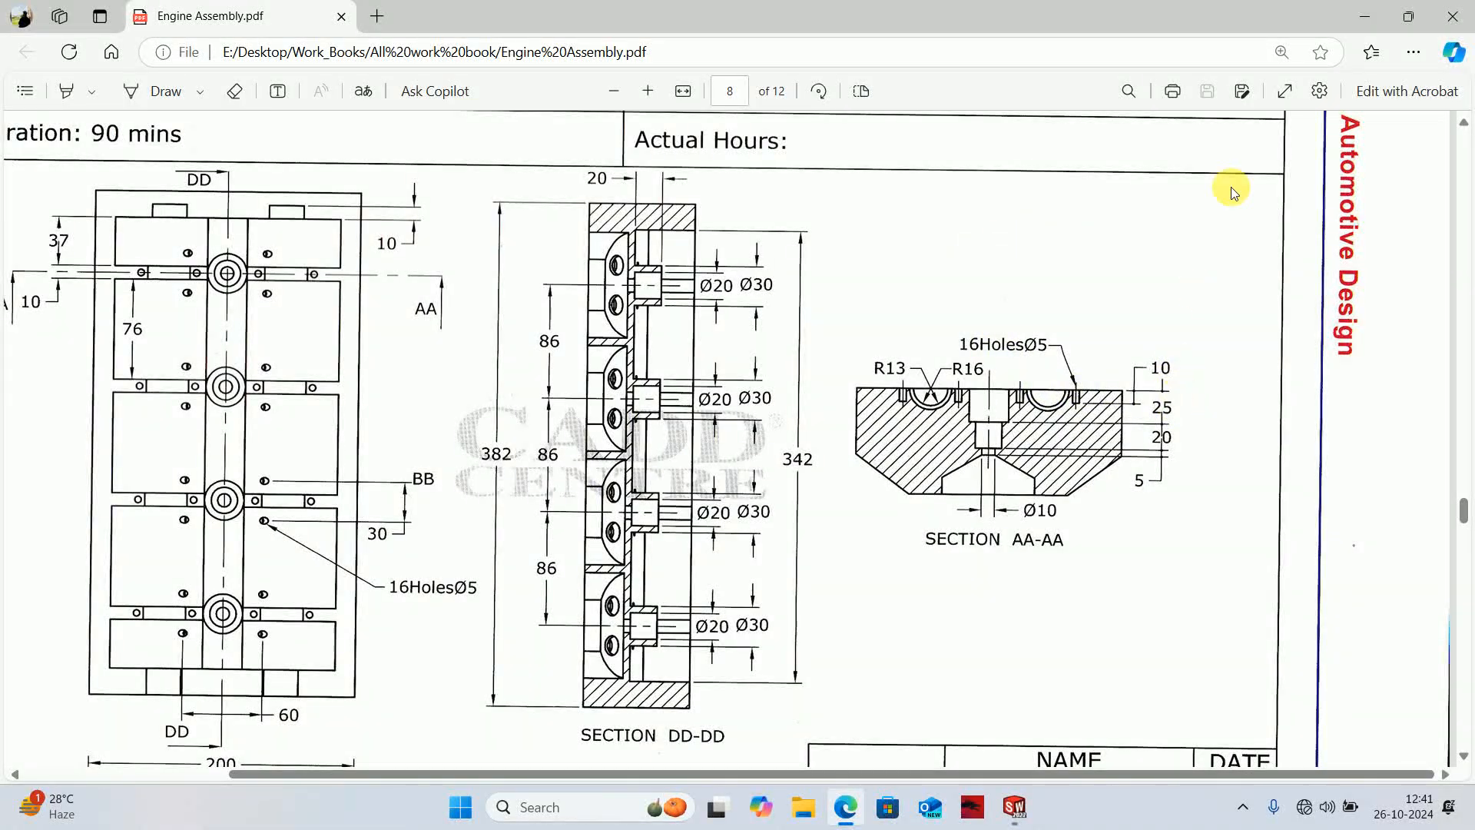
{"action": "left_click", "coordinate": [1367, 21]}
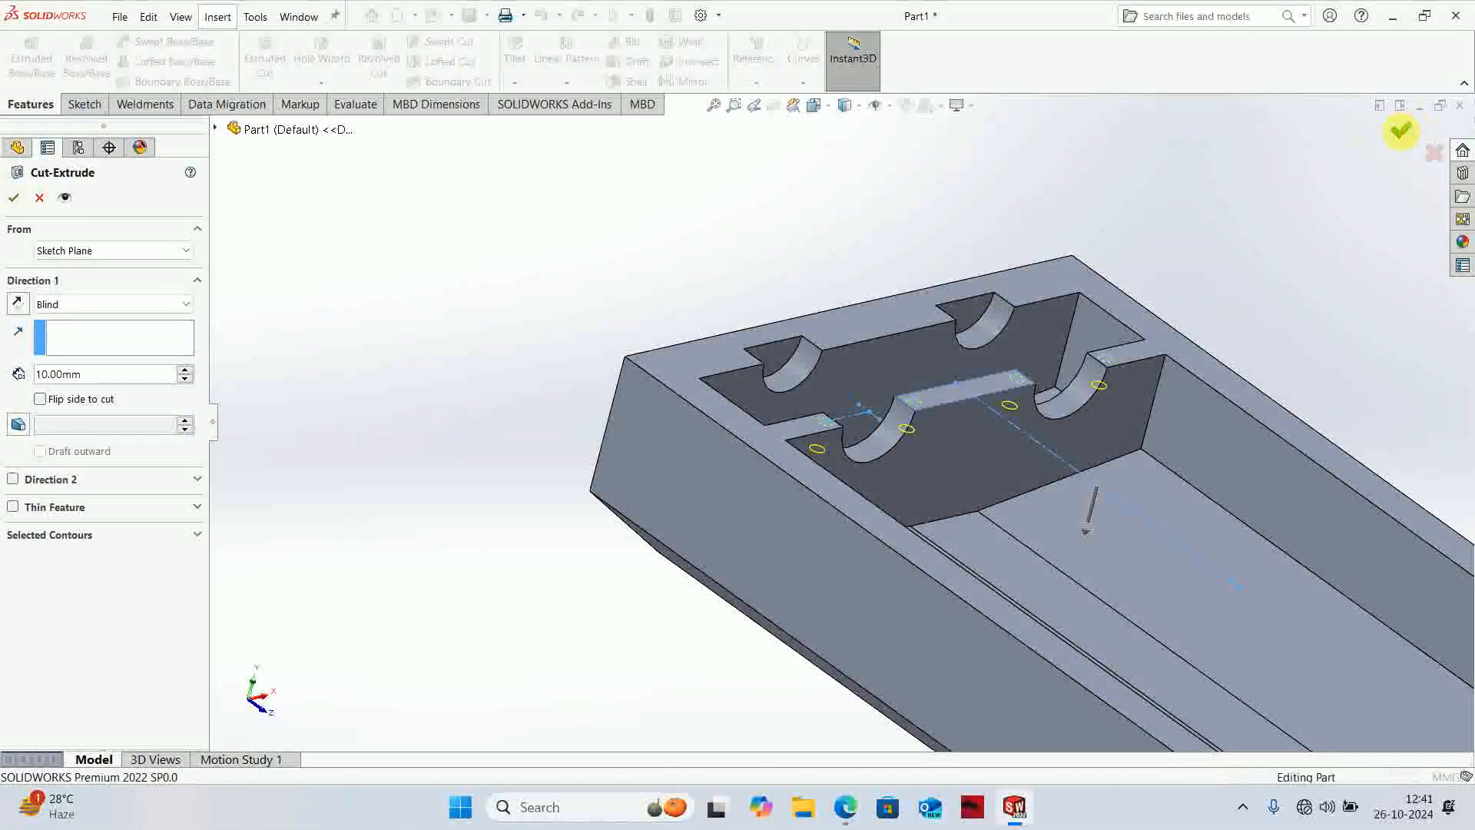
{"action": "left_click", "coordinate": [1398, 132]}
{"action": "left_click", "coordinate": [1295, 185]}
{"action": "middle_click_drag", "start_coordinate": [1295, 185], "coordinate": [1121, 303]}
{"action": "scroll", "coordinate": [1003, 355], "scroll_direction": "down", "scroll_amount": 3}
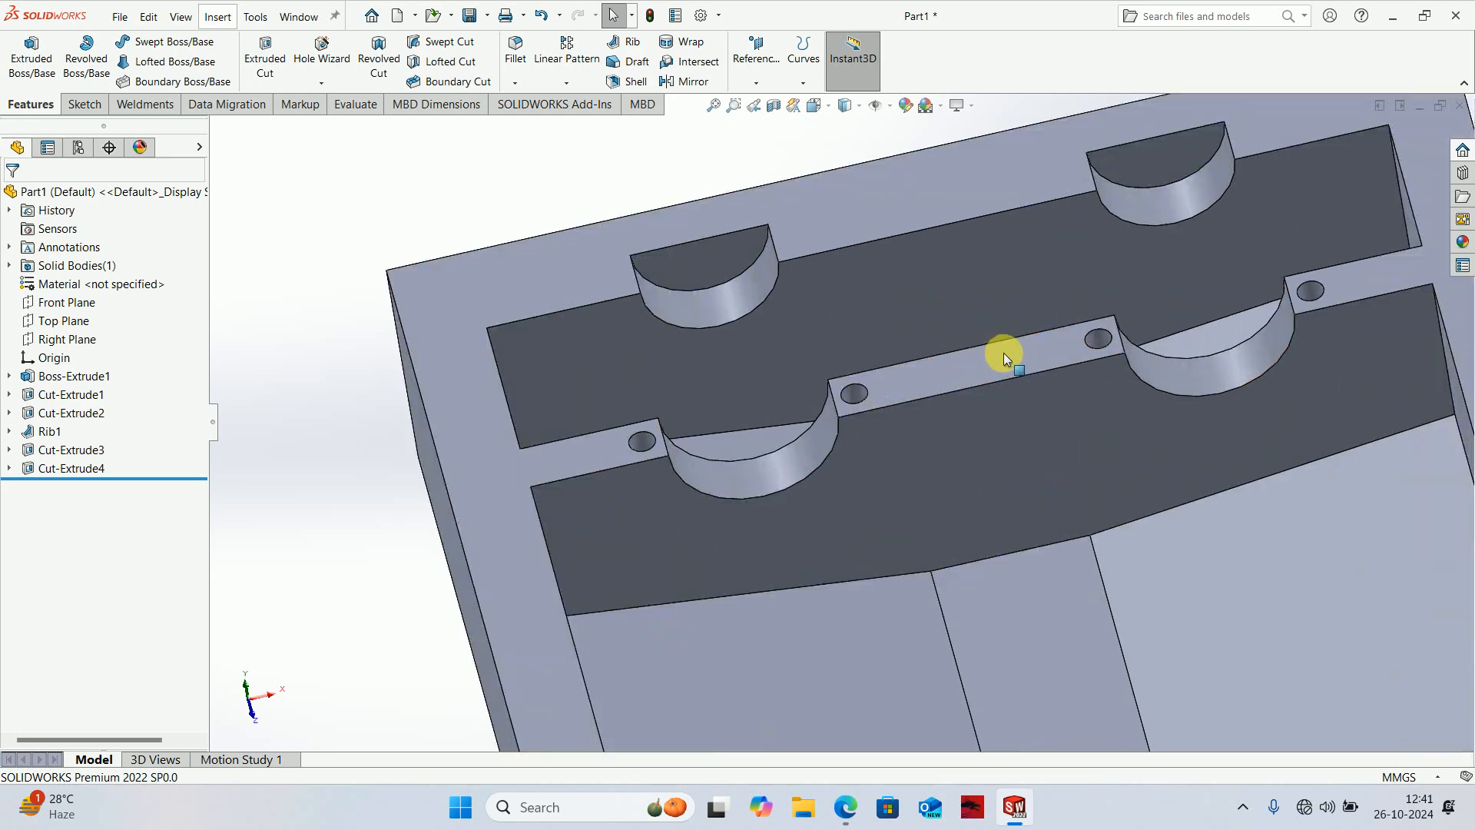
{"action": "scroll", "coordinate": [859, 414], "scroll_direction": "up", "scroll_amount": 2}
- Sketch a short vertical centerline across the middle of the rib's central top face, between its upper and lower edges
{"action": "left_click", "coordinate": [845, 807]}
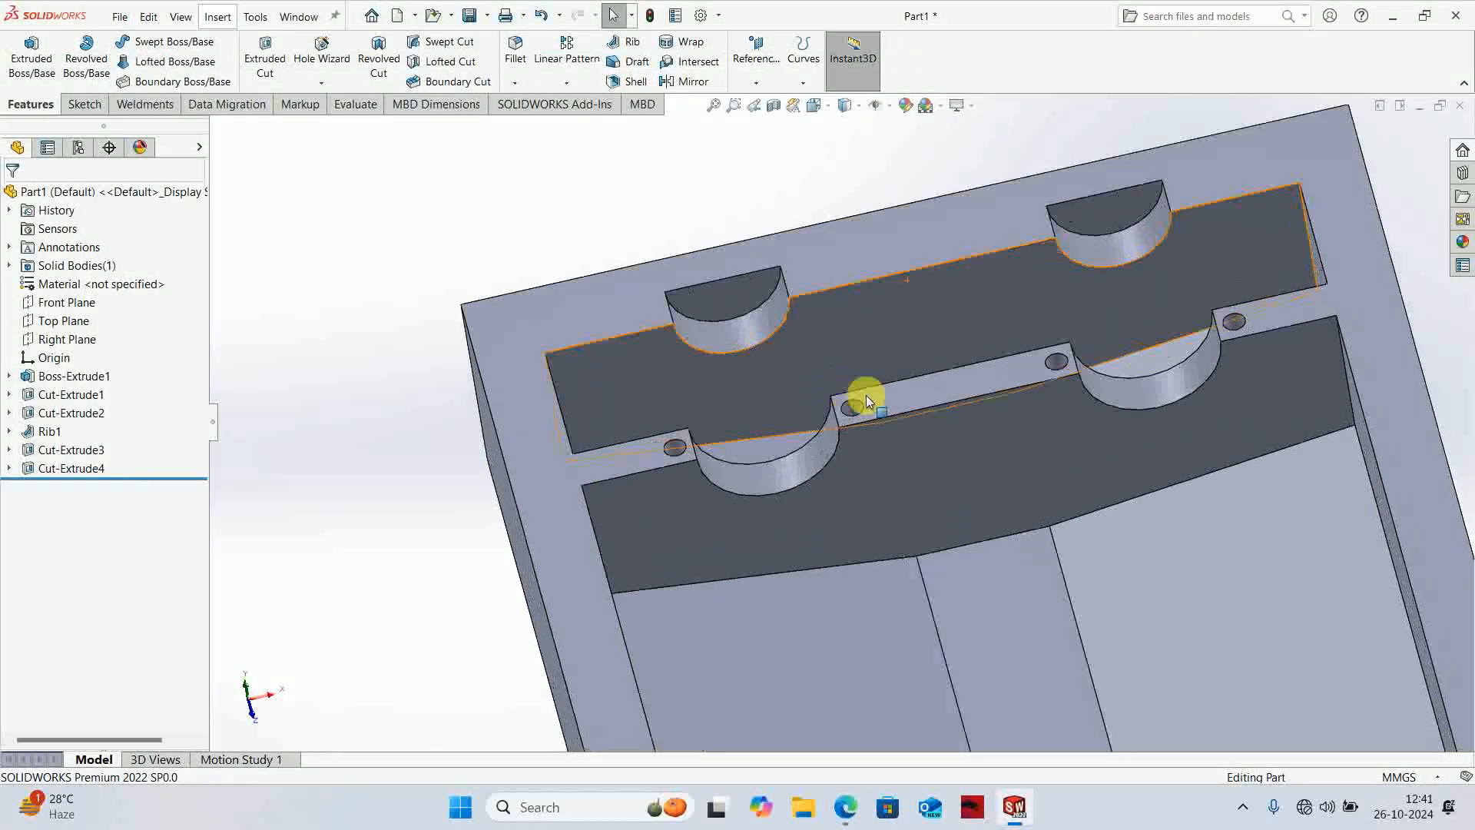
{"action": "scroll", "coordinate": [865, 395], "scroll_direction": "down", "scroll_amount": 1}
{"action": "left_click", "coordinate": [945, 385]}
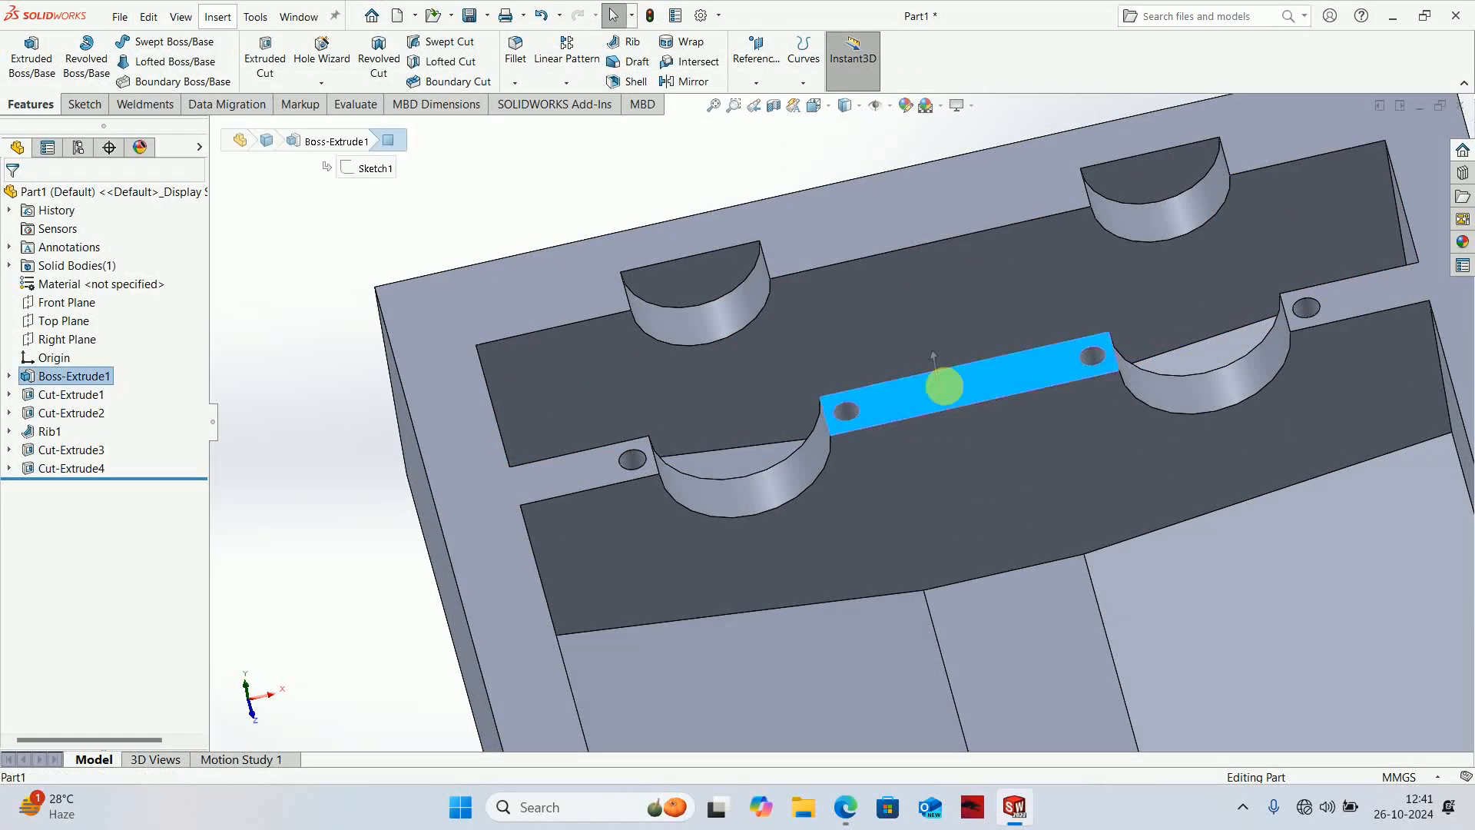
{"action": "left_click", "coordinate": [986, 344]}
{"action": "right_click_drag", "start_coordinate": [556, 333], "coordinate": [653, 326]}
{"action": "scroll", "coordinate": [928, 234], "scroll_direction": "down", "scroll_amount": 5}
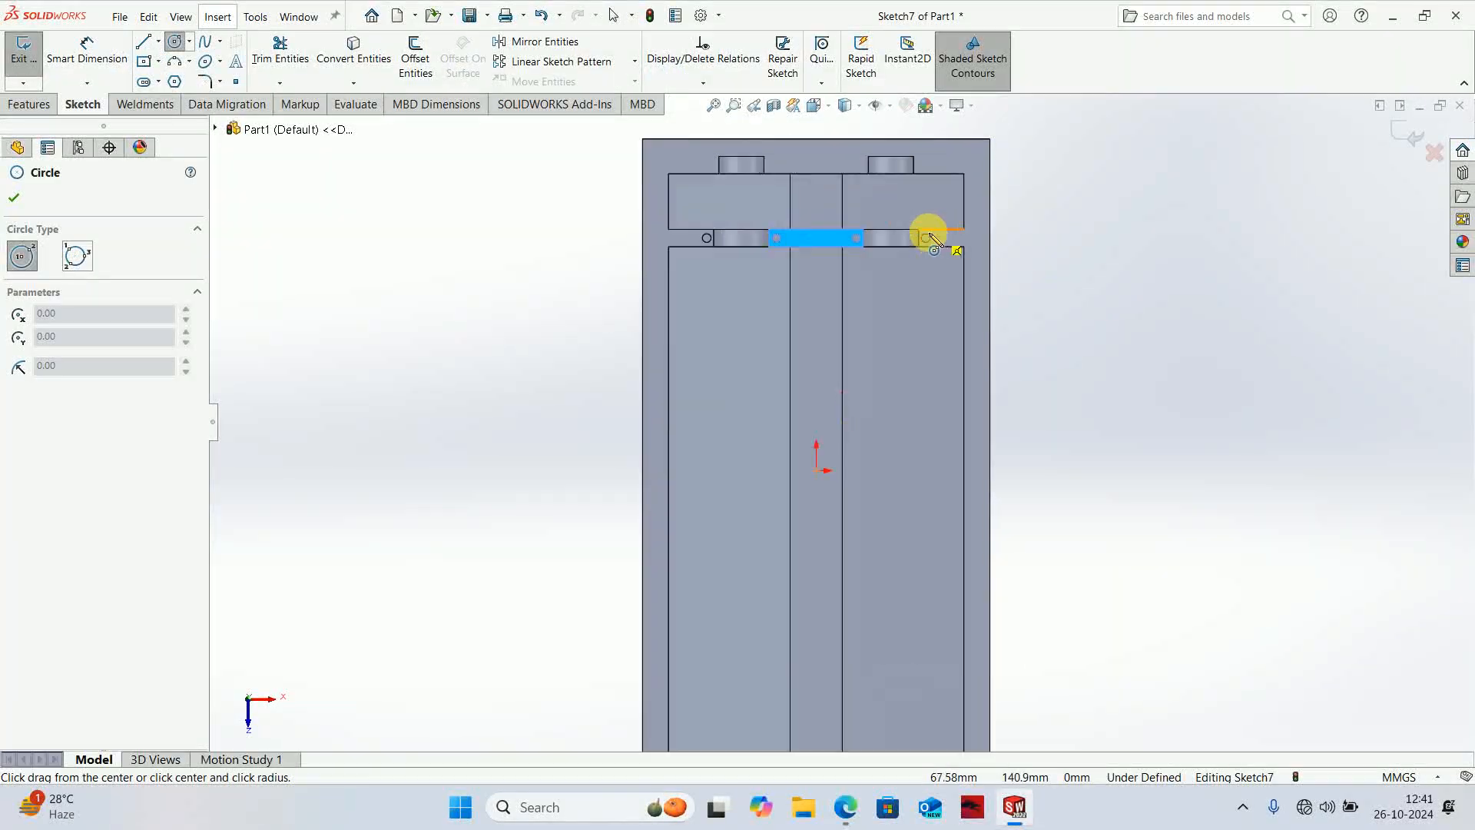
{"action": "scroll", "coordinate": [705, 276], "scroll_direction": "up", "scroll_amount": 2}
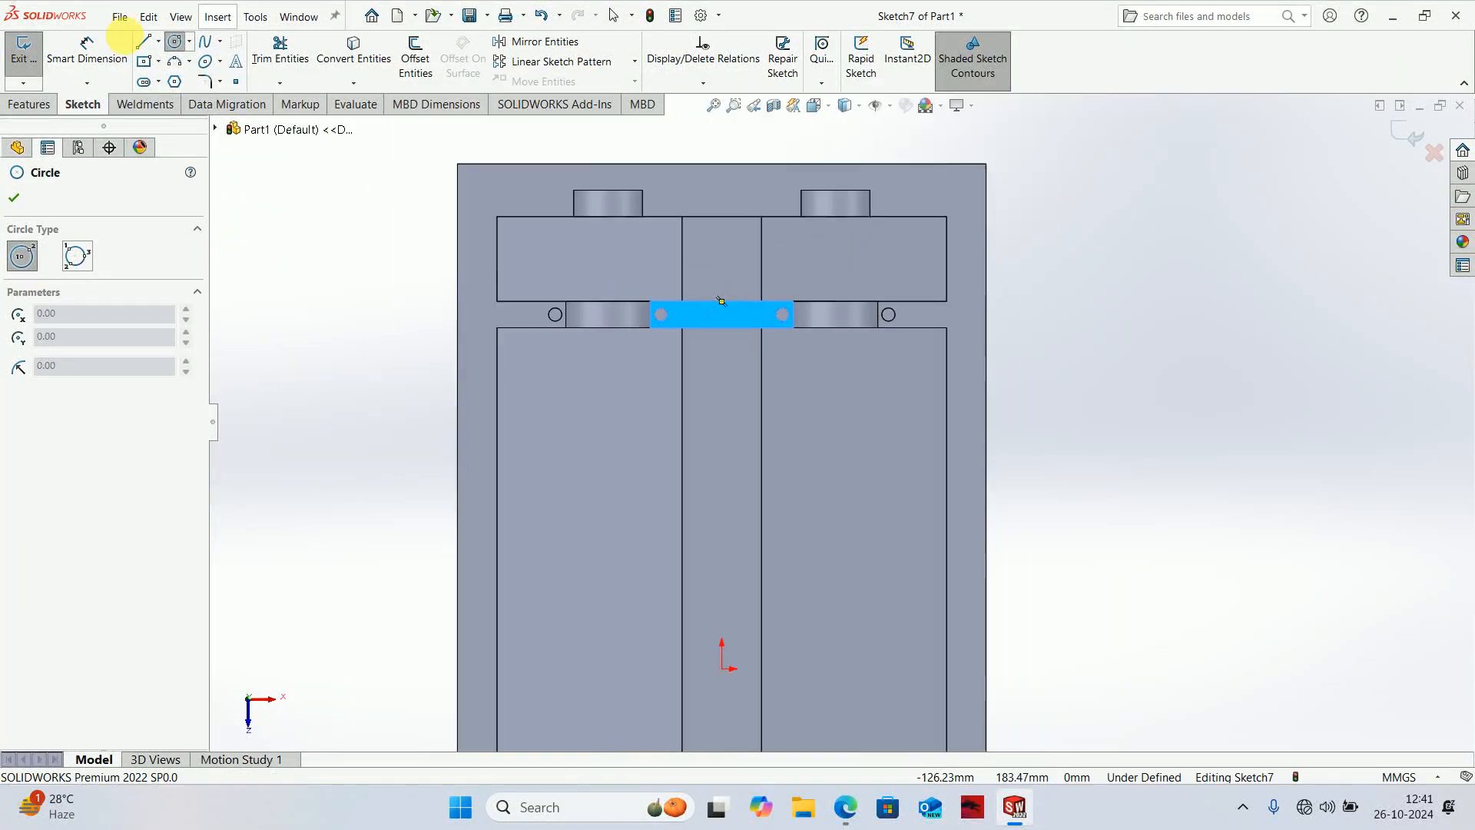
{"action": "left_click", "coordinate": [158, 43]}
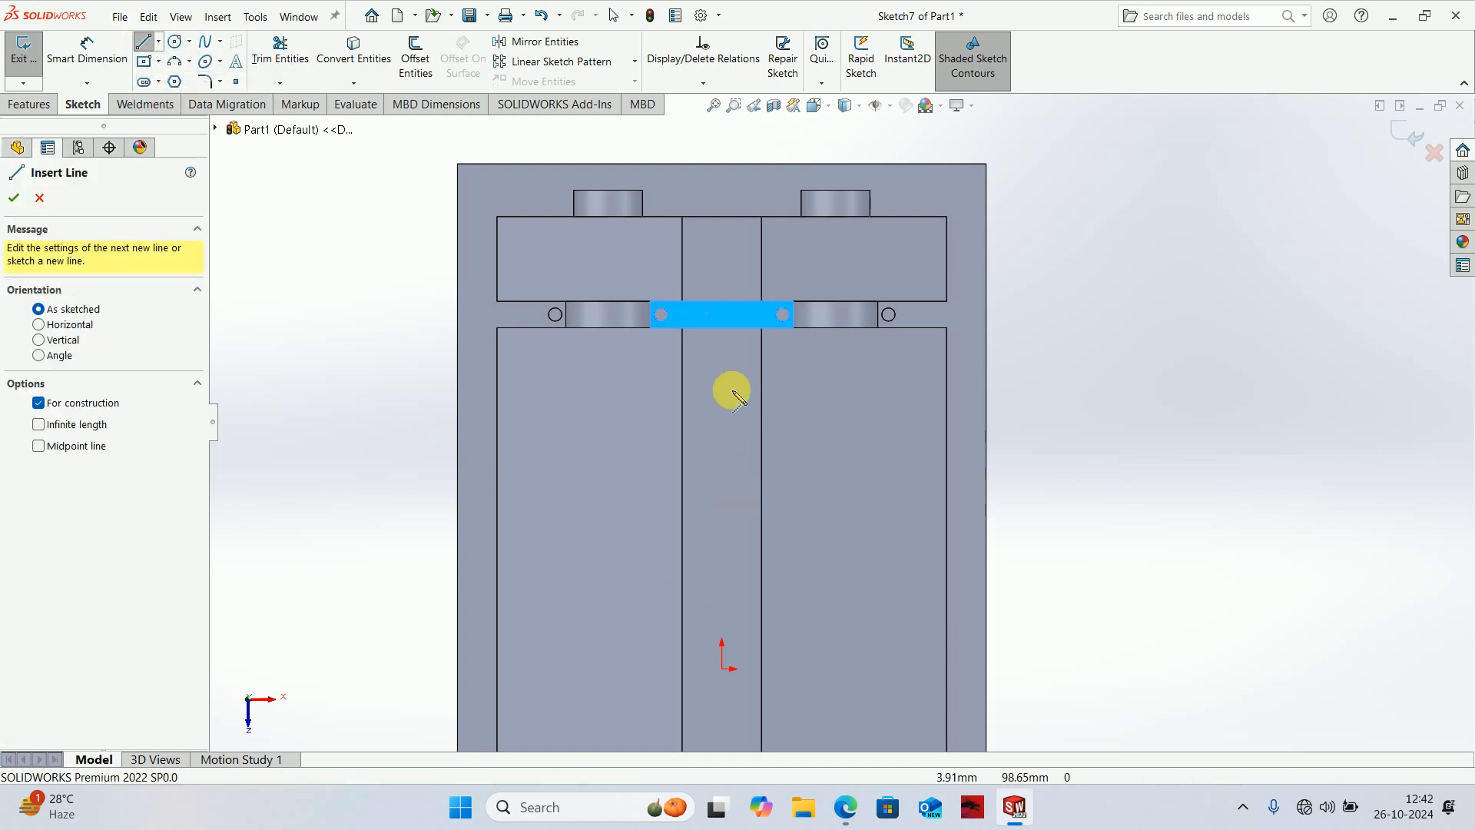
{"action": "scroll", "coordinate": [722, 311], "scroll_direction": "down", "scroll_amount": 4}
{"action": "left_click", "coordinate": [734, 301]}
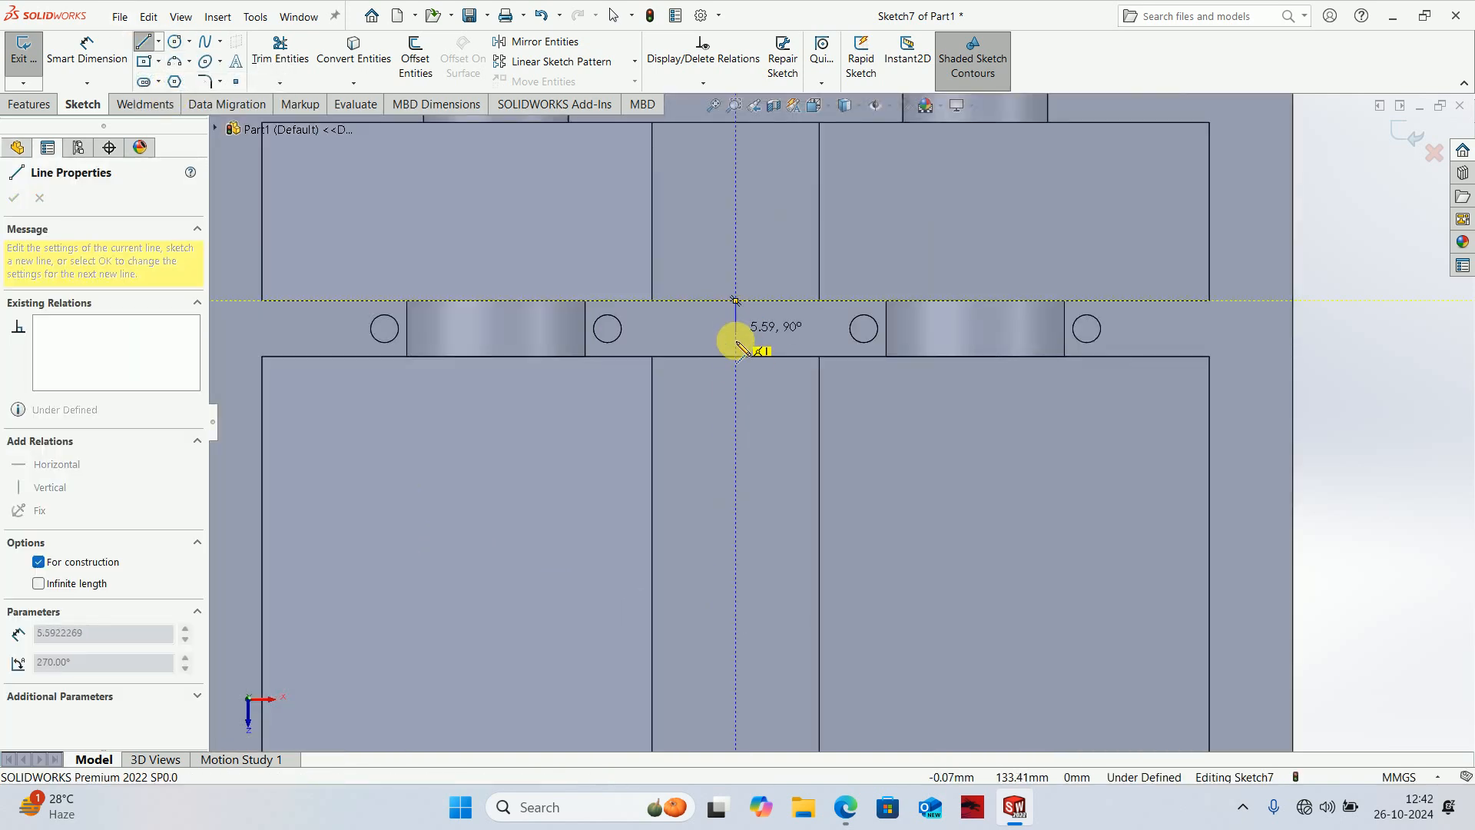
{"action": "left_click", "coordinate": [736, 357]}
{"action": "key", "text": "Escape"}
- Sketch a circle centred on the short centerline's midpoint and dimension its diameter as 30 mm
{"action": "right_click_drag", "start_coordinate": [625, 336], "coordinate": [721, 323]}
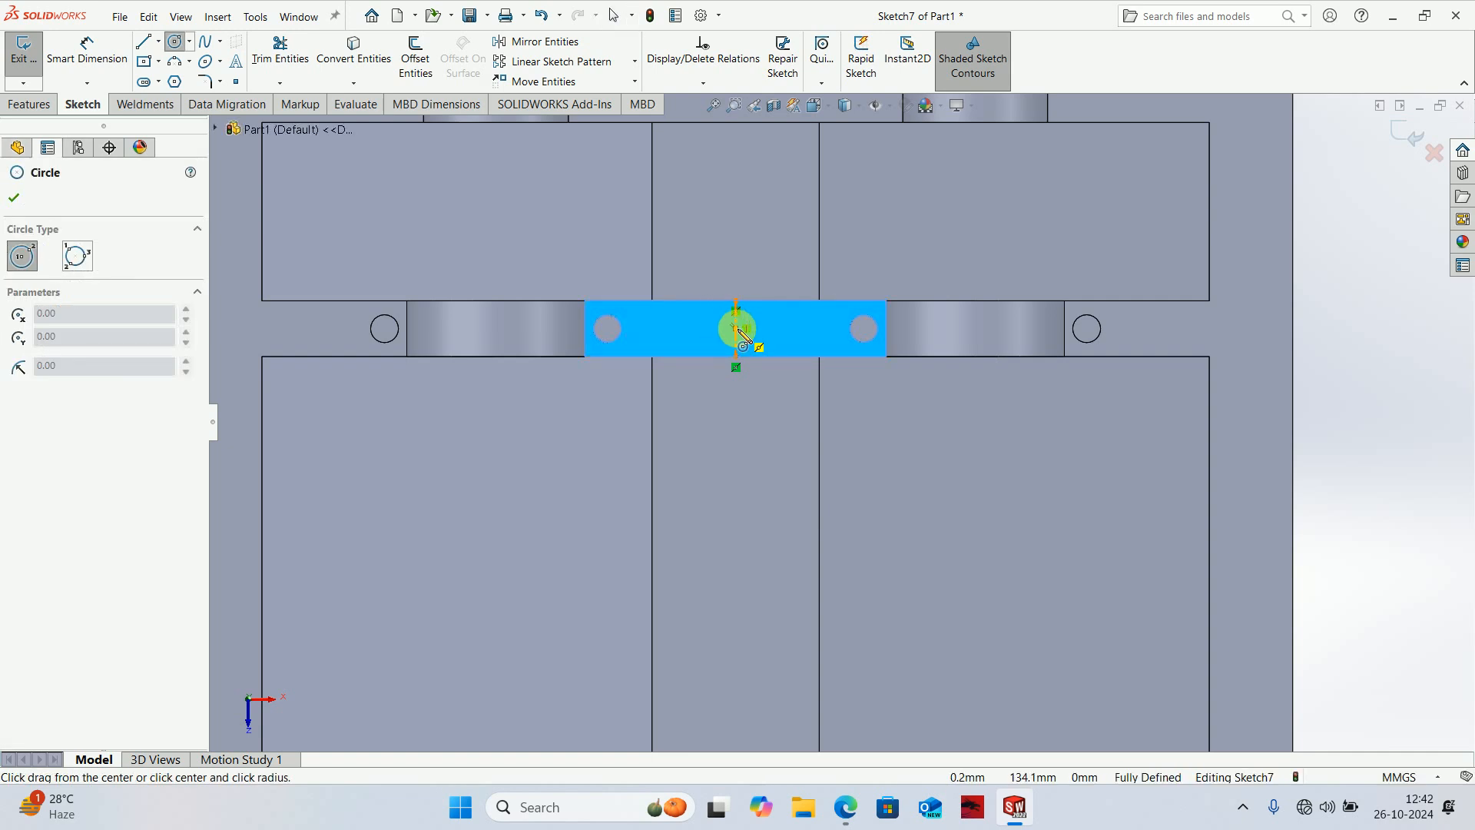
{"action": "left_click", "coordinate": [736, 329]}
{"action": "left_click", "coordinate": [757, 266]}
{"action": "right_click_drag", "start_coordinate": [754, 422], "coordinate": [784, 279]}
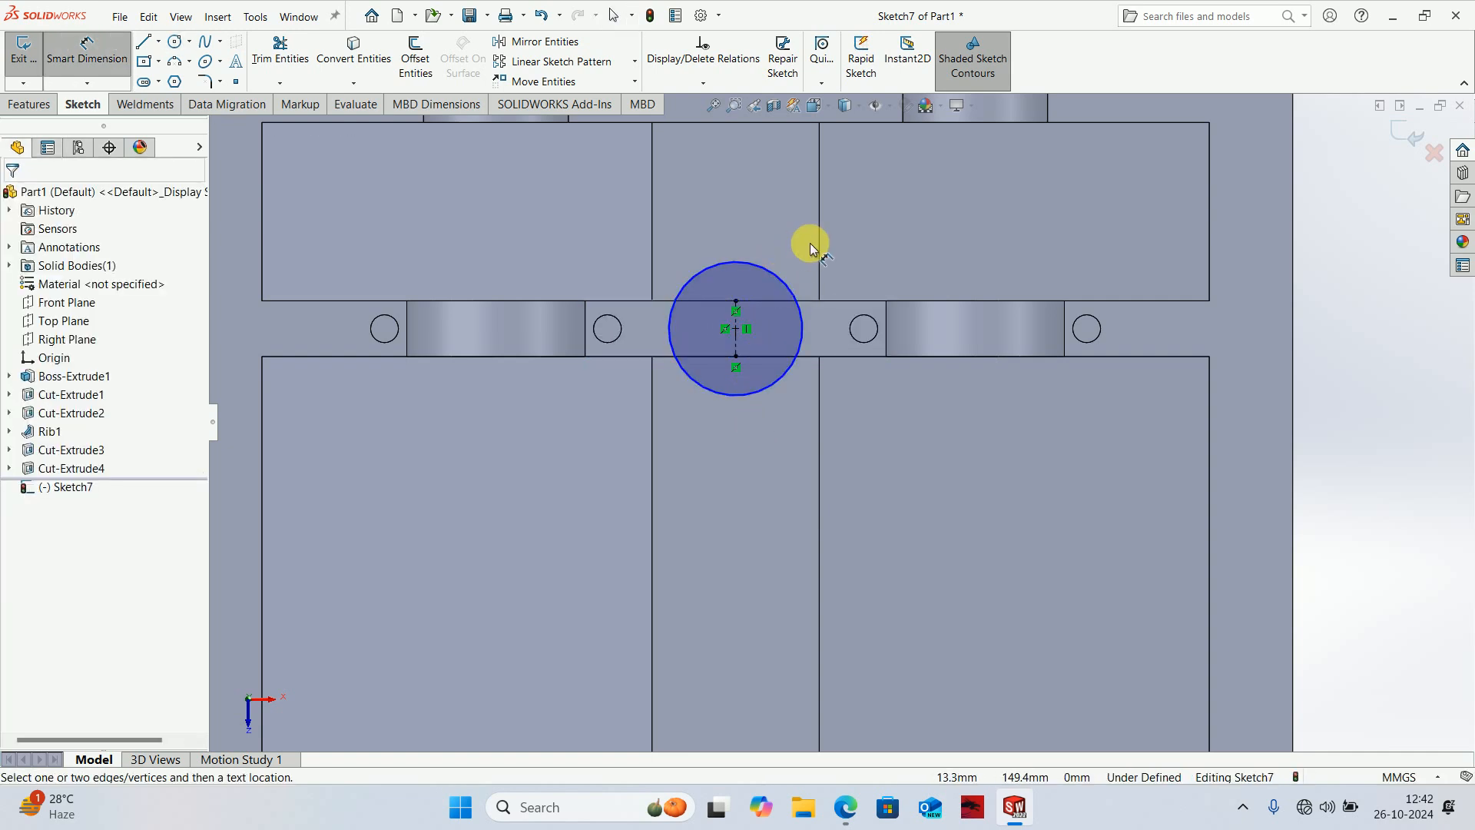
{"action": "scroll", "coordinate": [810, 248], "scroll_direction": "up", "scroll_amount": 4}
{"action": "left_click", "coordinate": [802, 343]}
{"action": "left_click", "coordinate": [871, 196]}
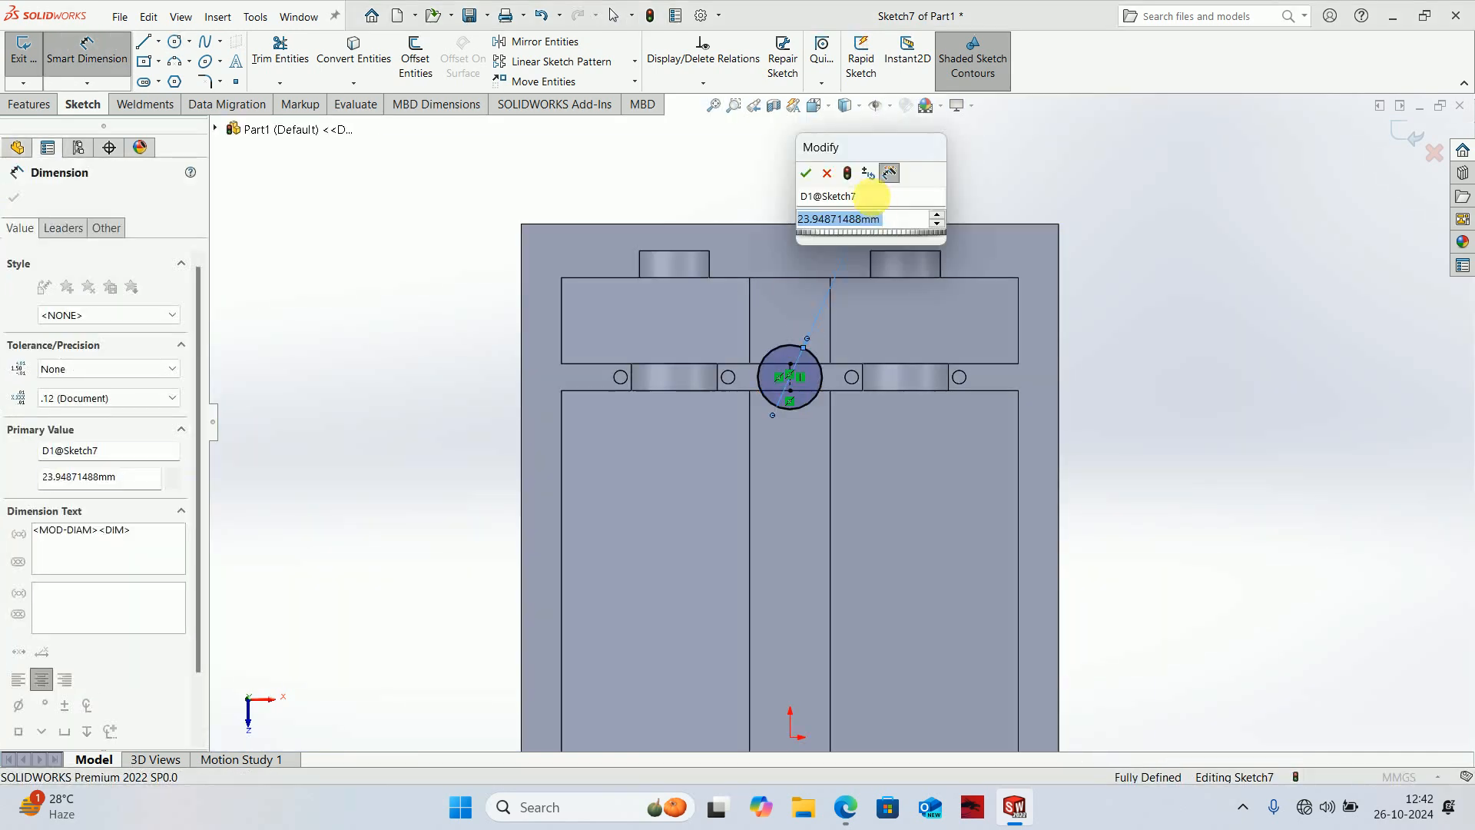
{"action": "type", "text": "30"}
{"action": "key", "text": "Return"}
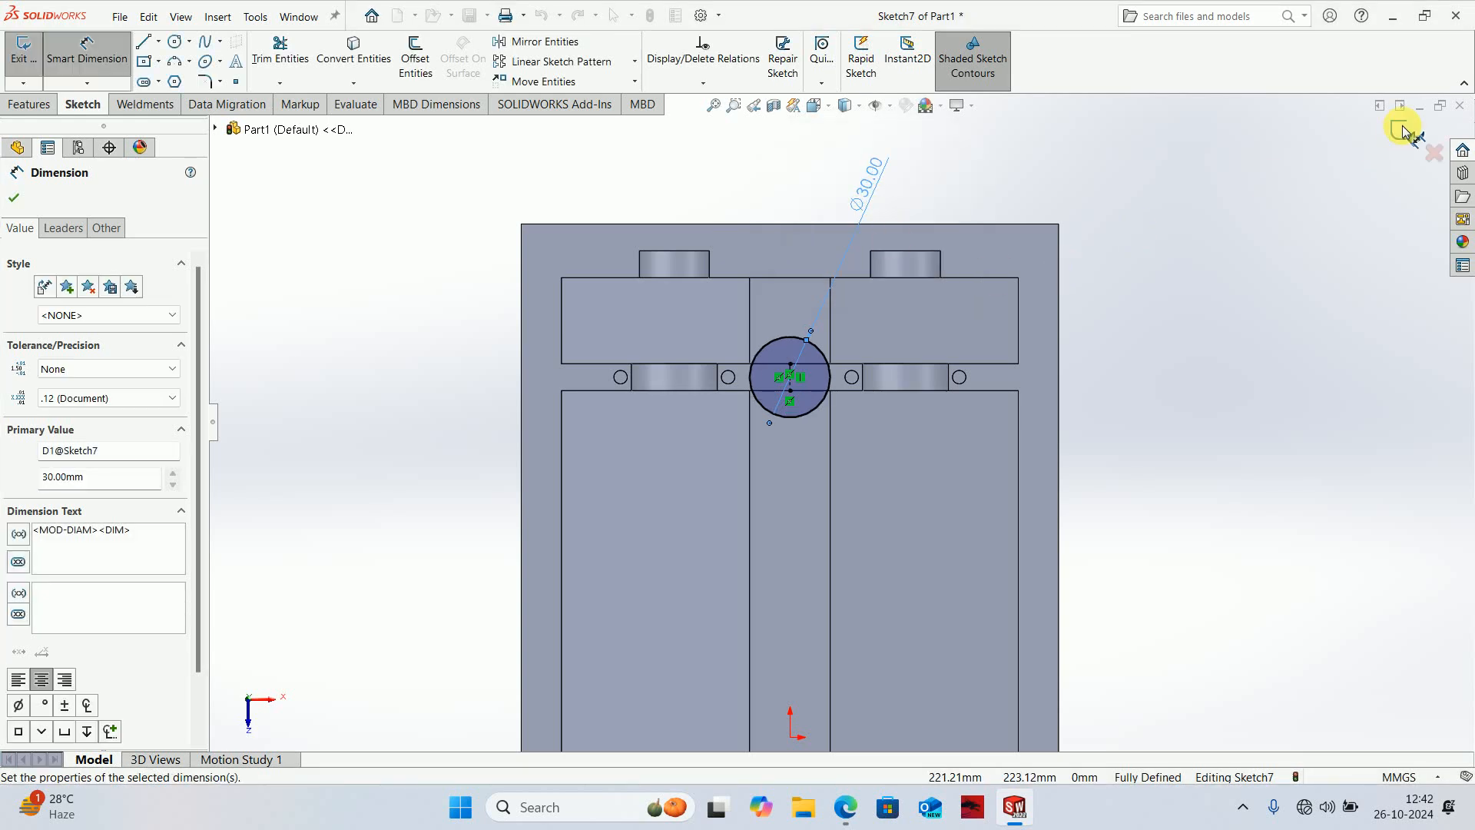
- Exit the sketch, check the depth in the PDF's section AA-AA and cut the circle 25 mm deep with a blind Extruded Cut
{"action": "left_click", "coordinate": [1413, 124]}
{"action": "left_click", "coordinate": [1414, 124]}
{"action": "middle_click_drag", "start_coordinate": [1028, 415], "coordinate": [874, 341]}
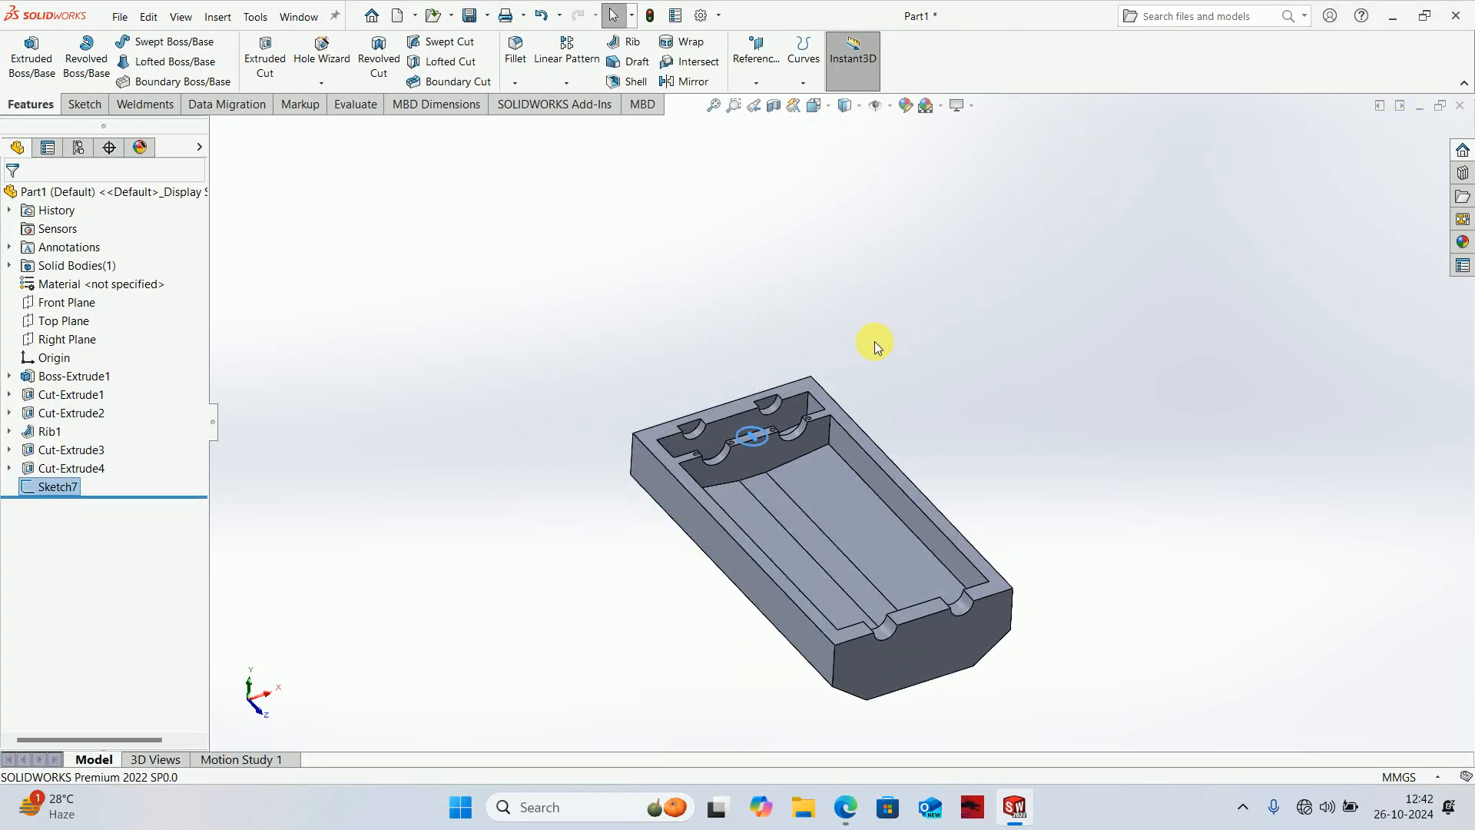
{"action": "scroll", "coordinate": [874, 341], "scroll_direction": "down", "scroll_amount": 3}
{"action": "left_click", "coordinate": [846, 807]}
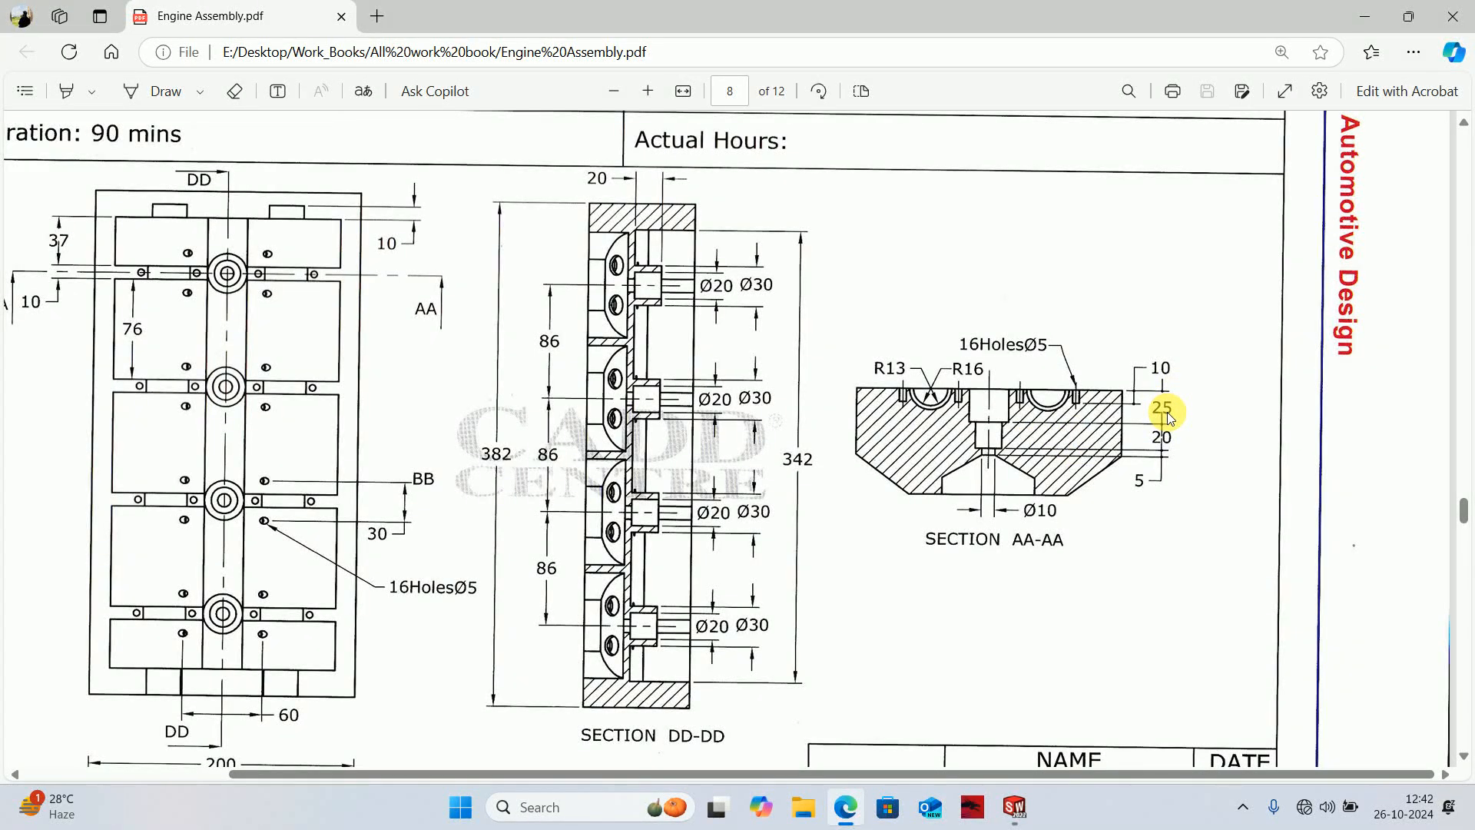
{"action": "key", "text": "alt+Tab"}
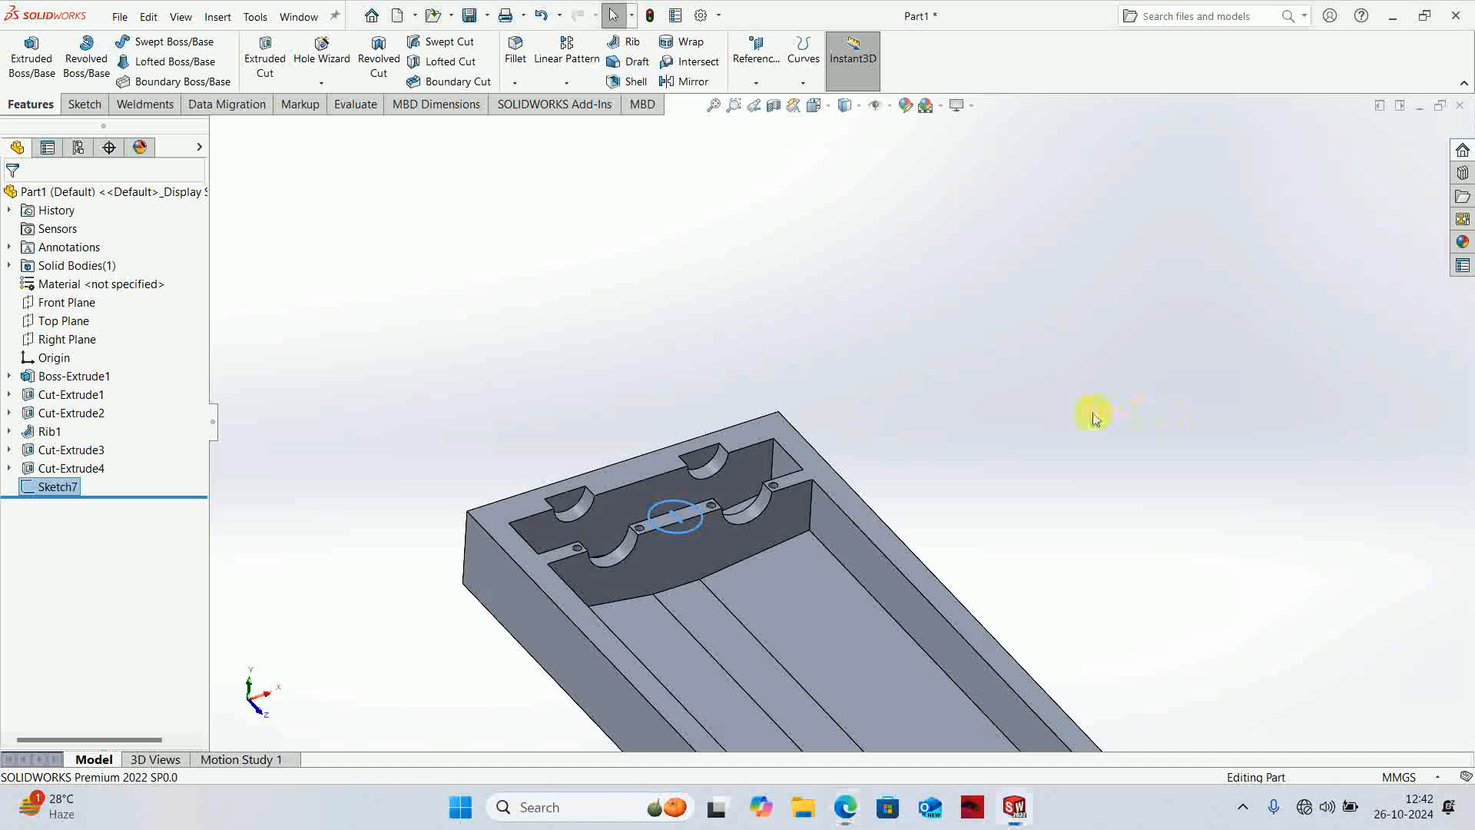
{"action": "left_click", "coordinate": [264, 55]}
{"action": "type", "text": "2"}
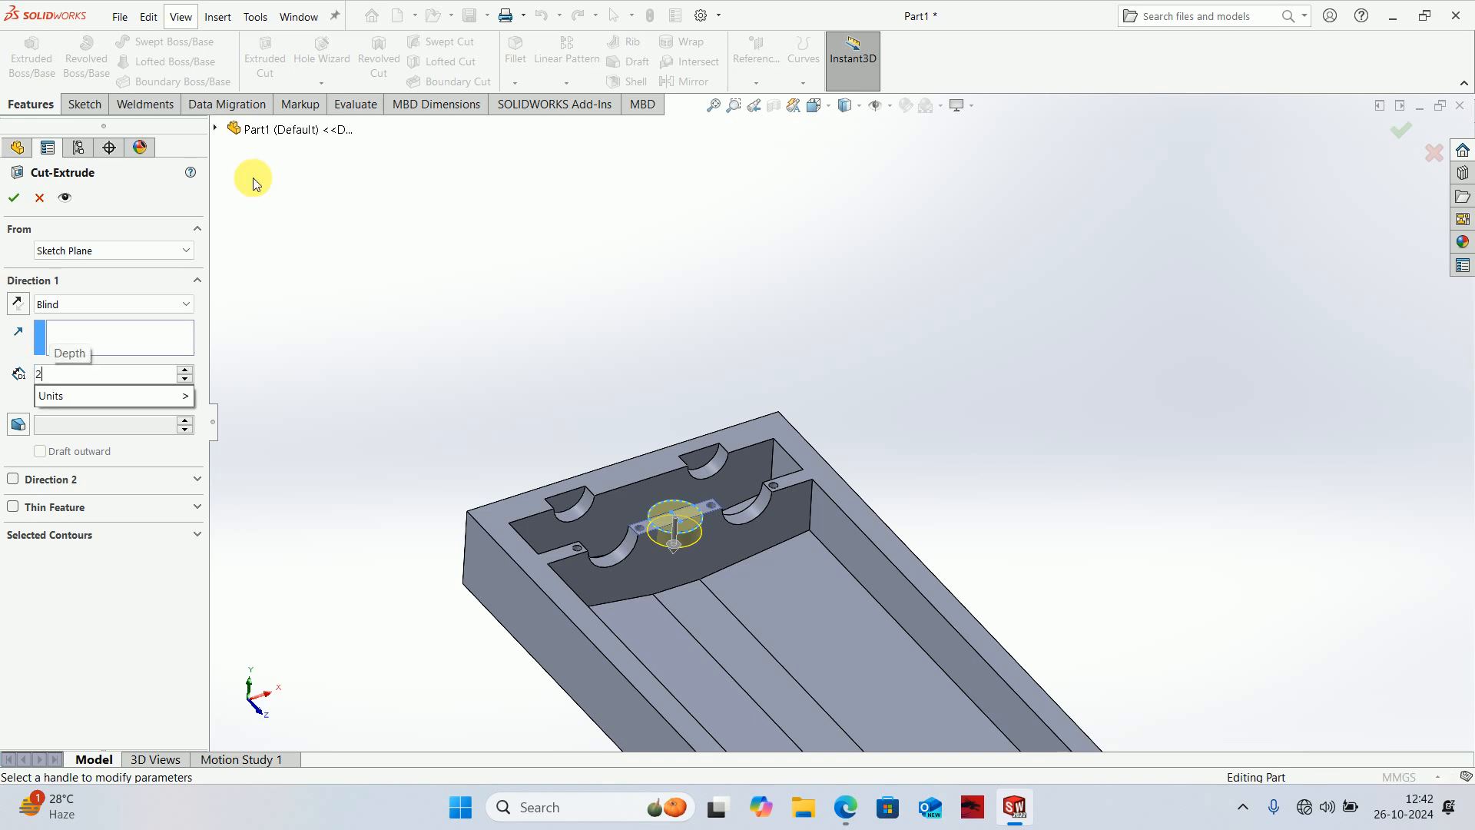
{"action": "type", "text": "5"}
{"action": "key", "text": "Return"}
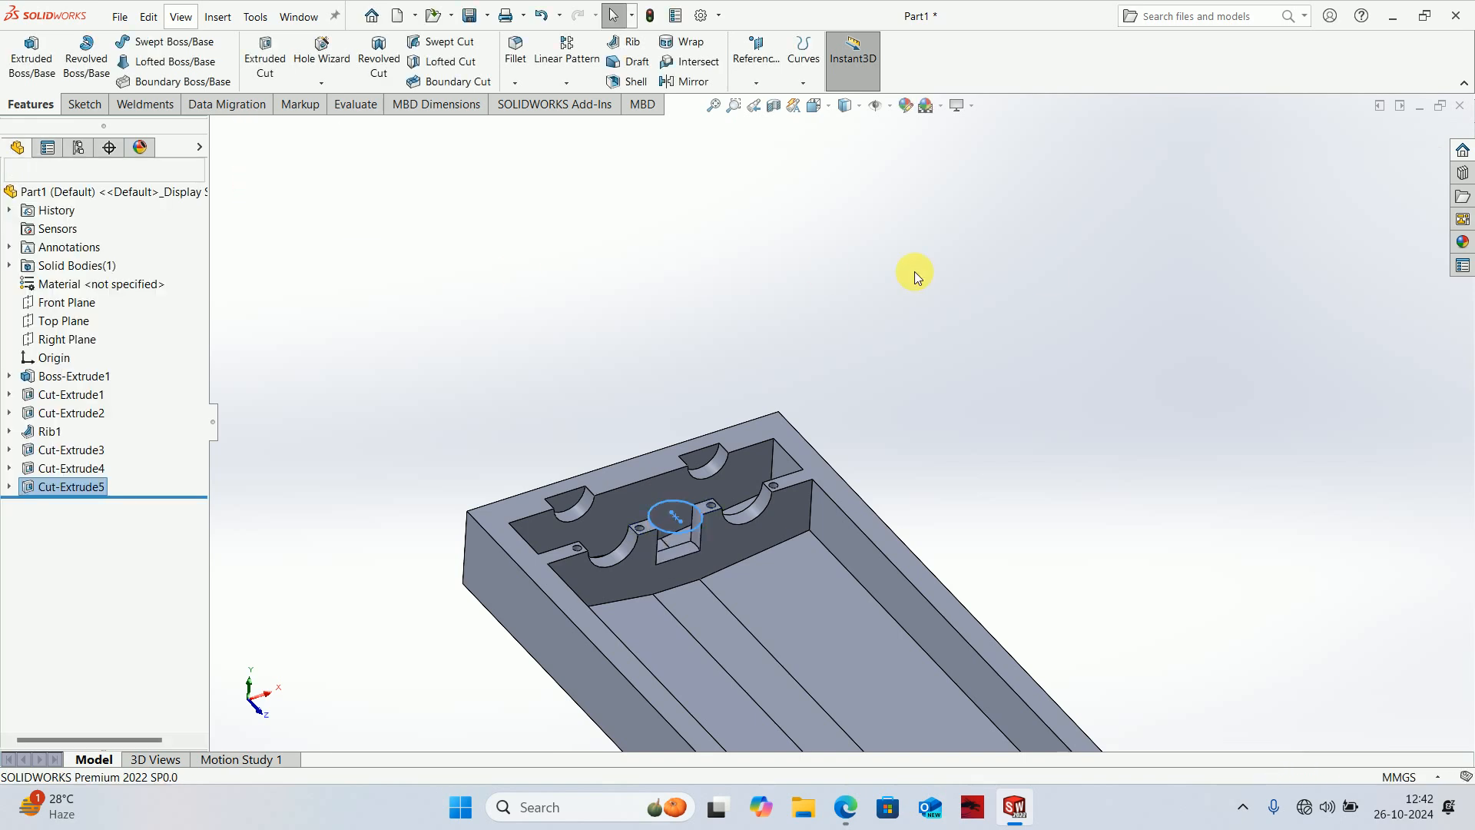
- Start a sketch on the floor of the new rib cut and draw a concentric circle about 21.6 mm in diameter
{"action": "scroll", "coordinate": [676, 540], "scroll_direction": "up", "scroll_amount": 5}
{"action": "left_click", "coordinate": [772, 423]}
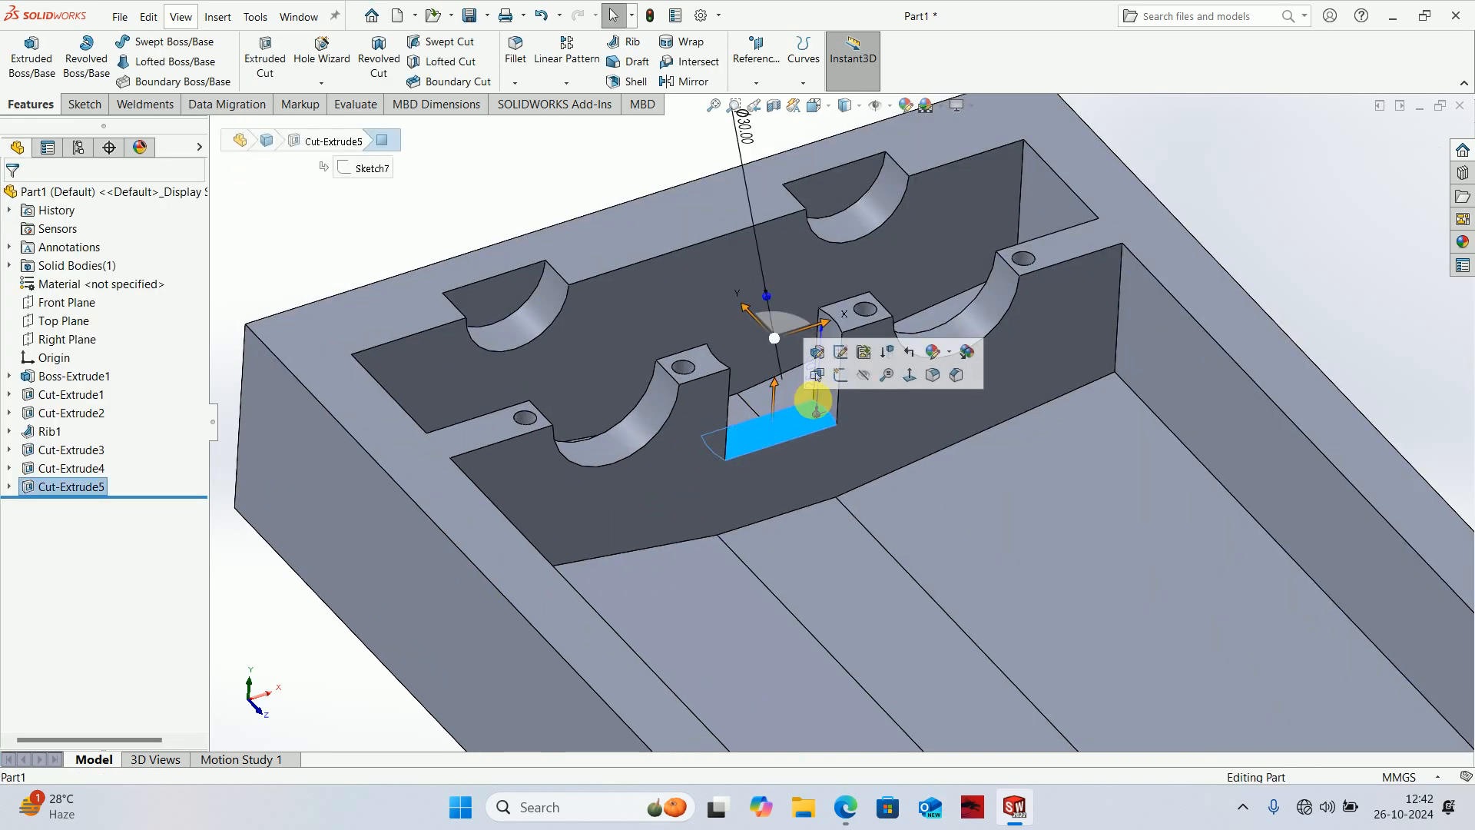
{"action": "left_click", "coordinate": [837, 377]}
{"action": "right_click_drag", "start_coordinate": [1007, 289], "coordinate": [860, 217]}
{"action": "scroll", "coordinate": [860, 216], "scroll_direction": "down", "scroll_amount": 5}
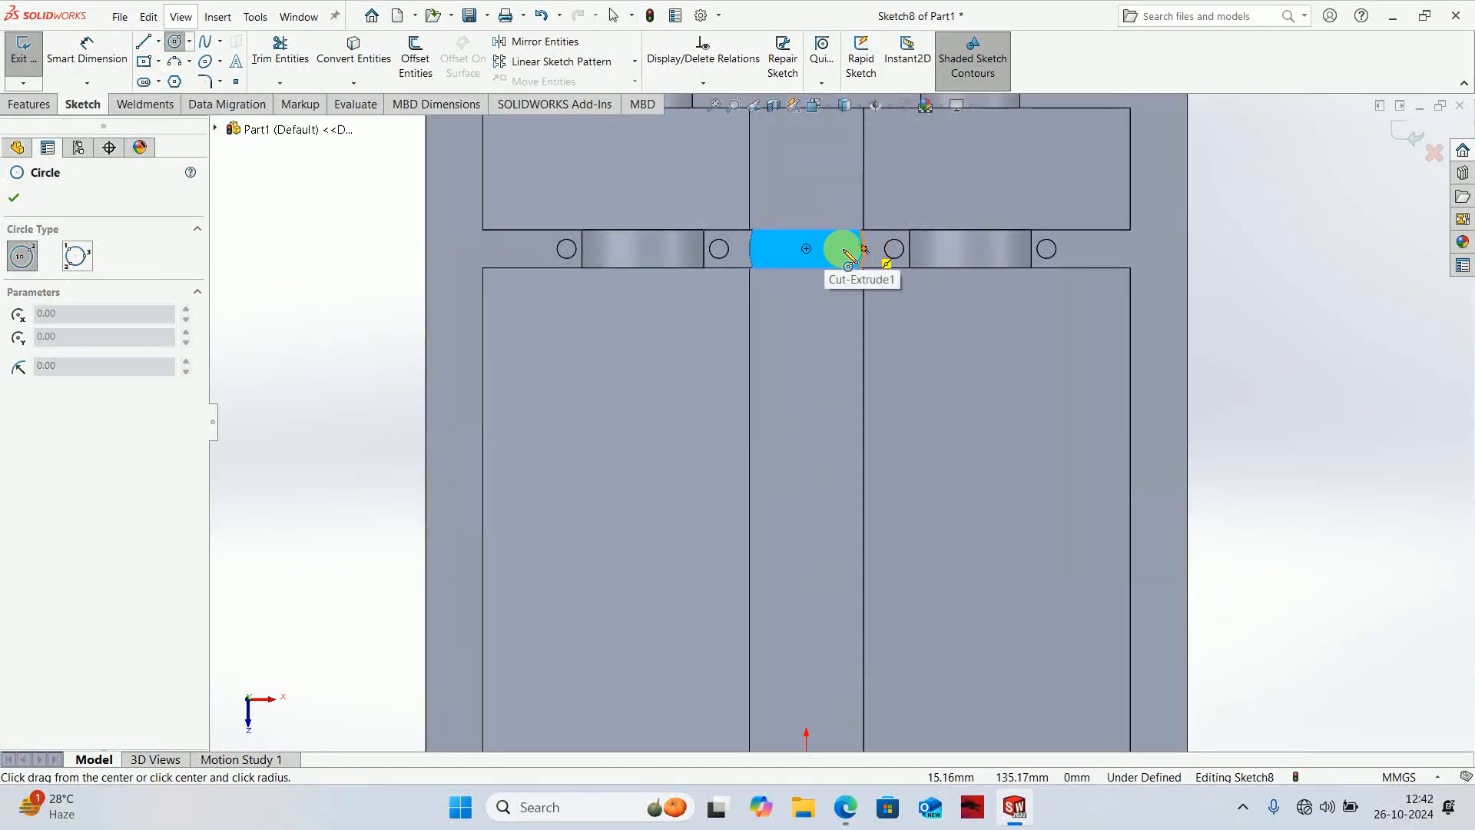
{"action": "left_click", "coordinate": [807, 249]}
{"action": "left_click", "coordinate": [815, 210]}
- Dimension the diameter of the circle on the cut's floor as 20 mm
{"action": "right_click_drag", "start_coordinate": [819, 343], "coordinate": [833, 202]}
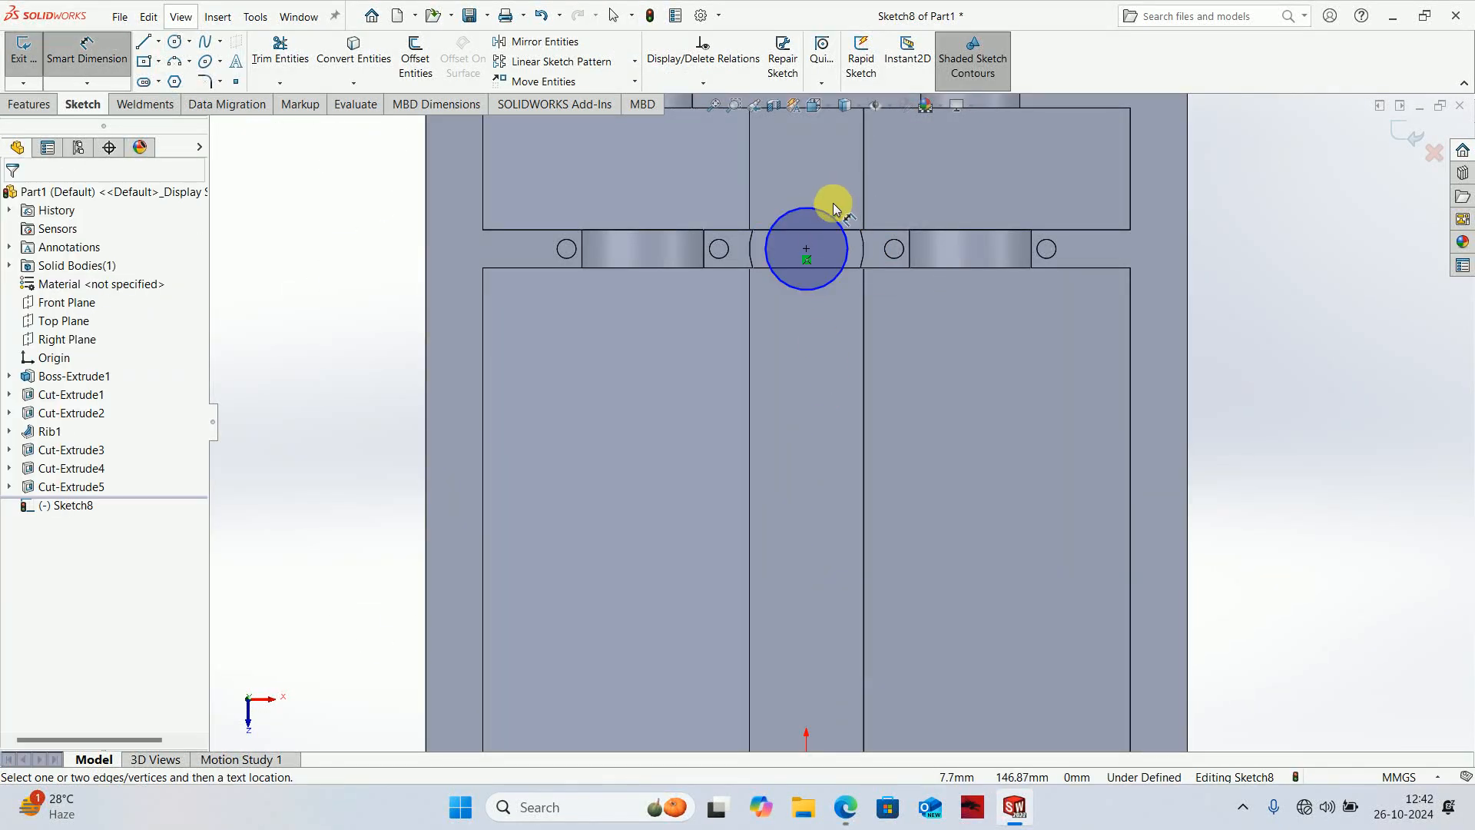
{"action": "left_click", "coordinate": [832, 217]}
{"action": "scroll", "coordinate": [862, 201], "scroll_direction": "up", "scroll_amount": 3}
{"action": "left_click", "coordinate": [866, 189]}
{"action": "type", "text": "2"}
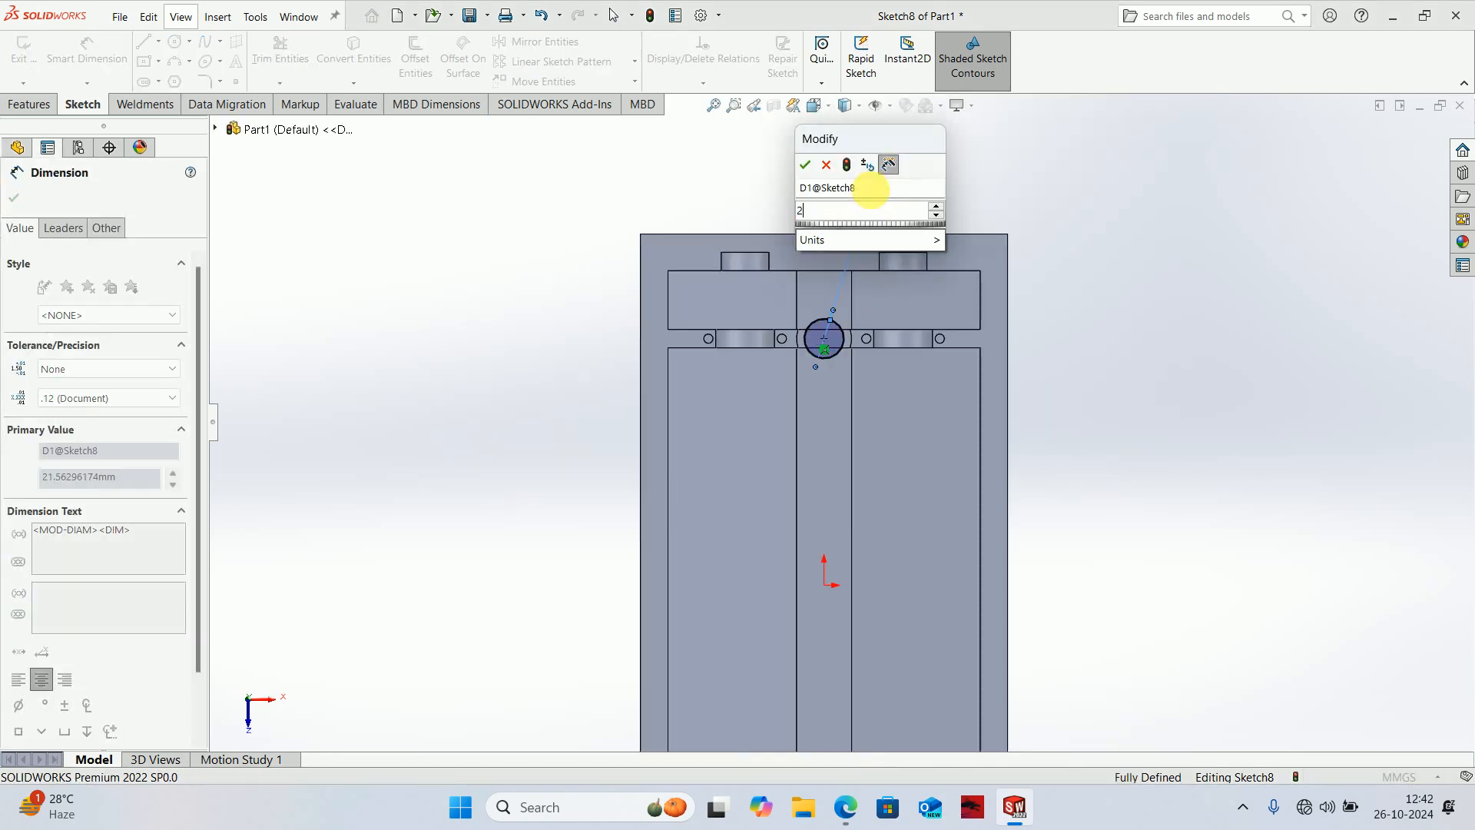
{"action": "type", "text": "0"}
{"action": "key", "text": "Return"}
- Exit the sketch and cut the 20 mm circle 20 mm deep with a blind Extruded Cut
{"action": "left_click", "coordinate": [1380, 106]}
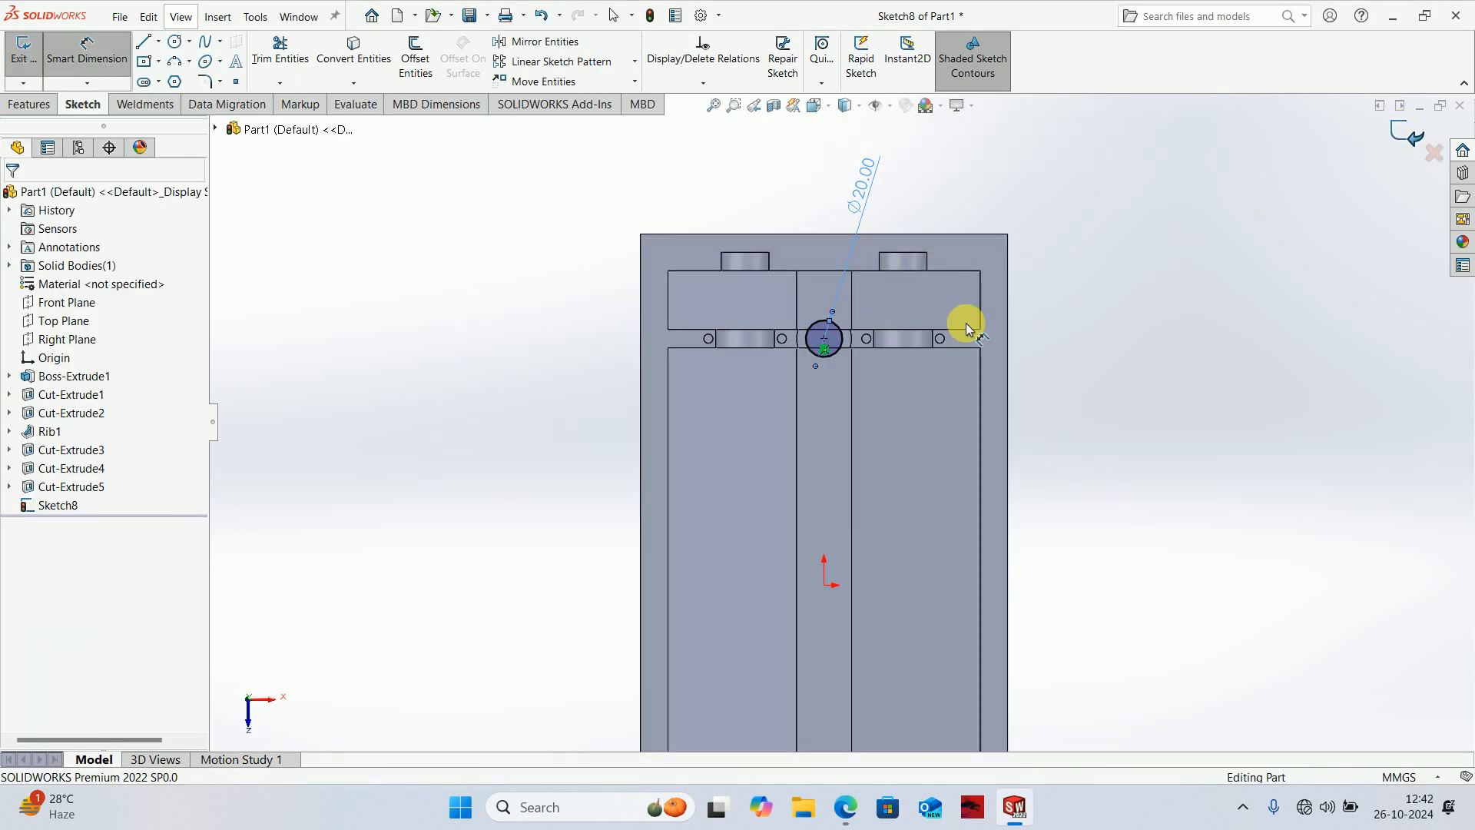
{"action": "mouse_move", "coordinate": [965, 322]}
{"action": "middle_mouse_down"}
{"action": "mouse_move", "coordinate": [945, 134]}
{"action": "mouse_move", "coordinate": [892, 247]}
{"action": "middle_mouse_up"}
{"action": "scroll", "coordinate": [814, 369], "scroll_direction": "down", "scroll_amount": 5}
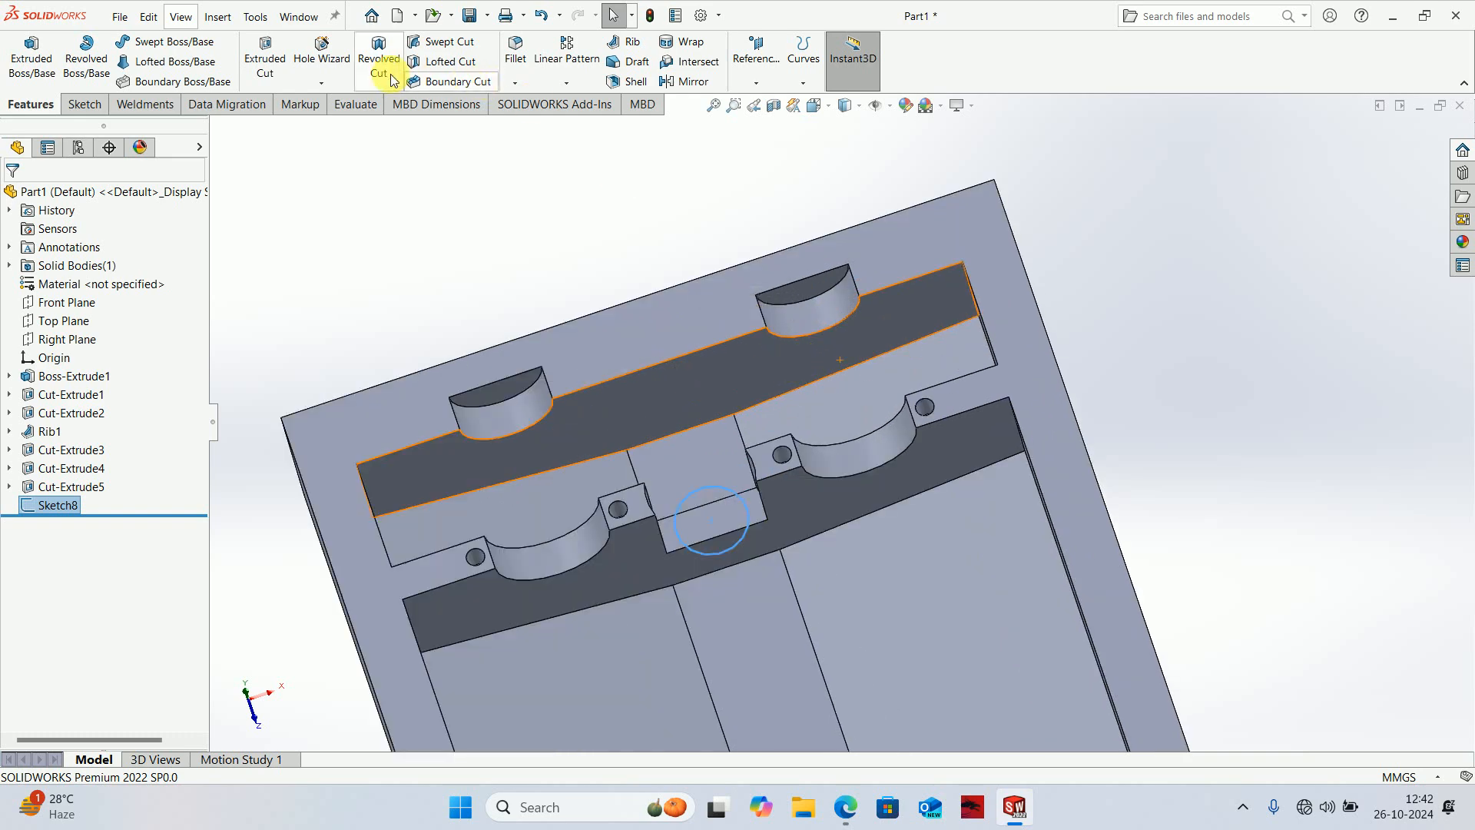
{"action": "left_click", "coordinate": [278, 64]}
{"action": "type", "text": "20"}
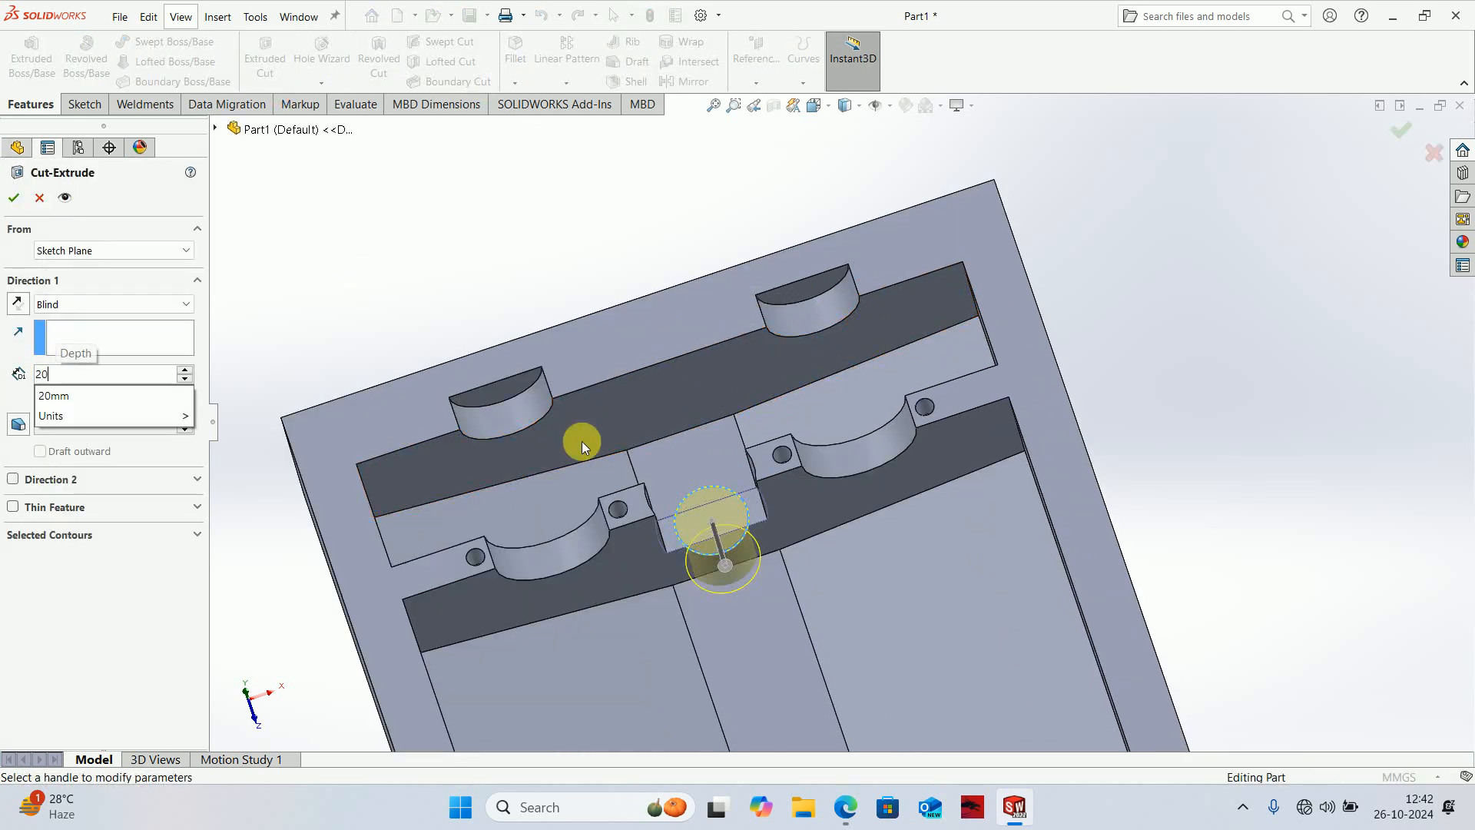
{"action": "key", "text": "Return"}
{"action": "scroll", "coordinate": [722, 581], "scroll_direction": "down", "scroll_amount": 3}
{"action": "left_click", "coordinate": [765, 549]}
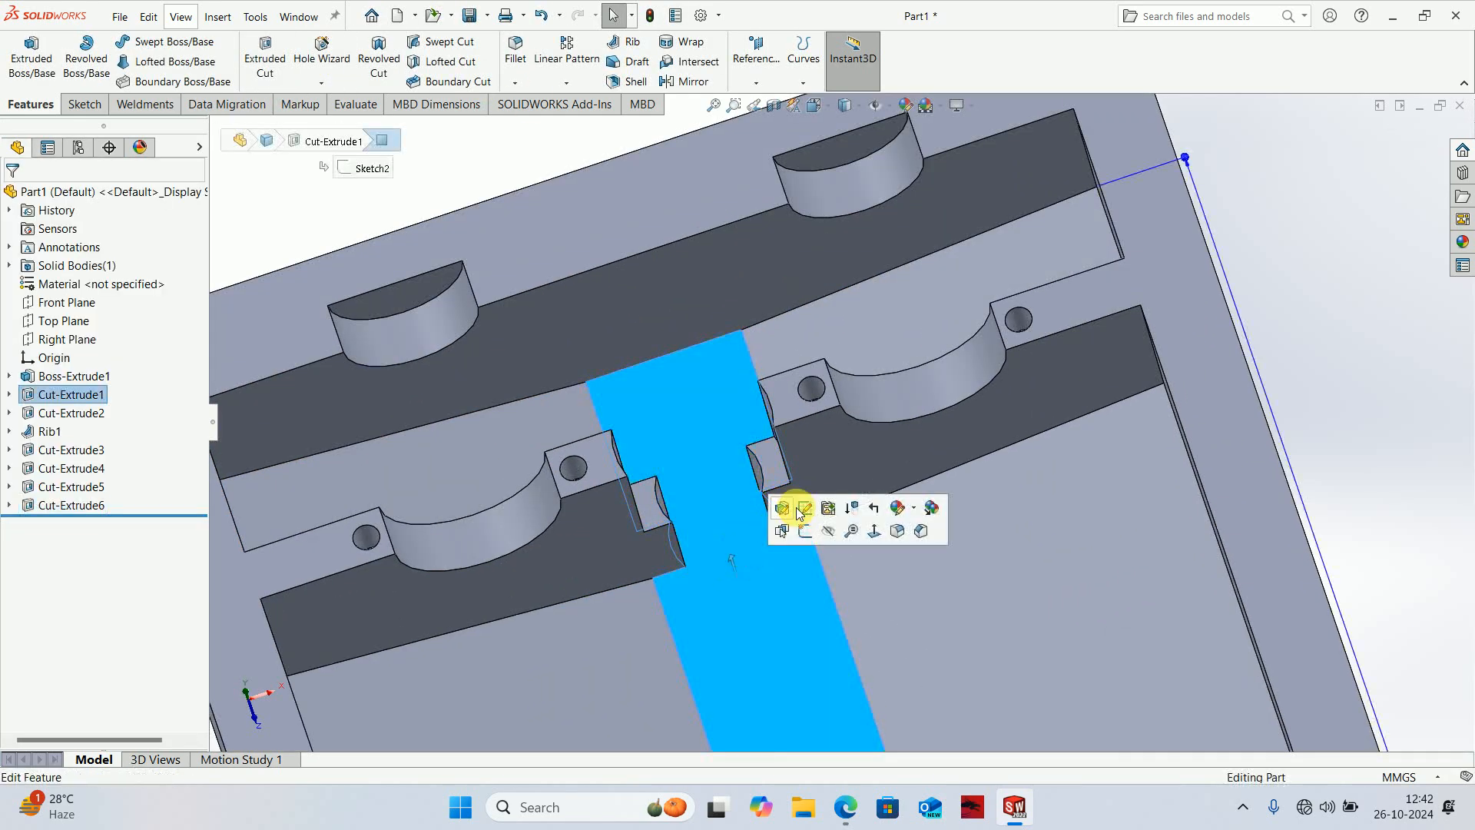
{"action": "left_click", "coordinate": [817, 529]}
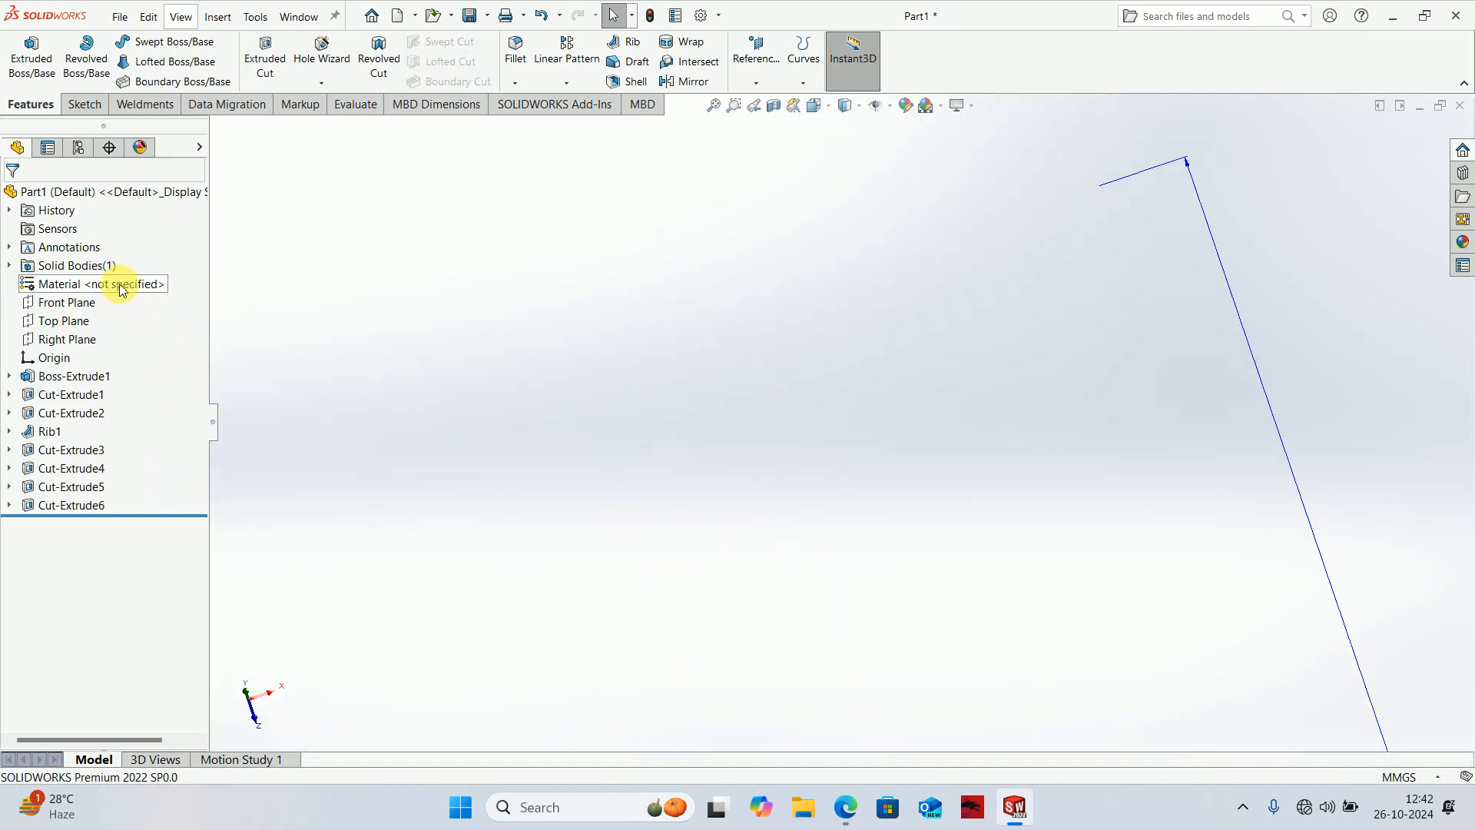
{"action": "left_click", "coordinate": [84, 265]}
{"action": "left_click", "coordinate": [108, 240]}
- Start a sketch on the cavity's central floor strip and draw a circle about 7.7 mm in diameter, centred in the rib's gap
{"action": "left_click", "coordinate": [743, 517]}
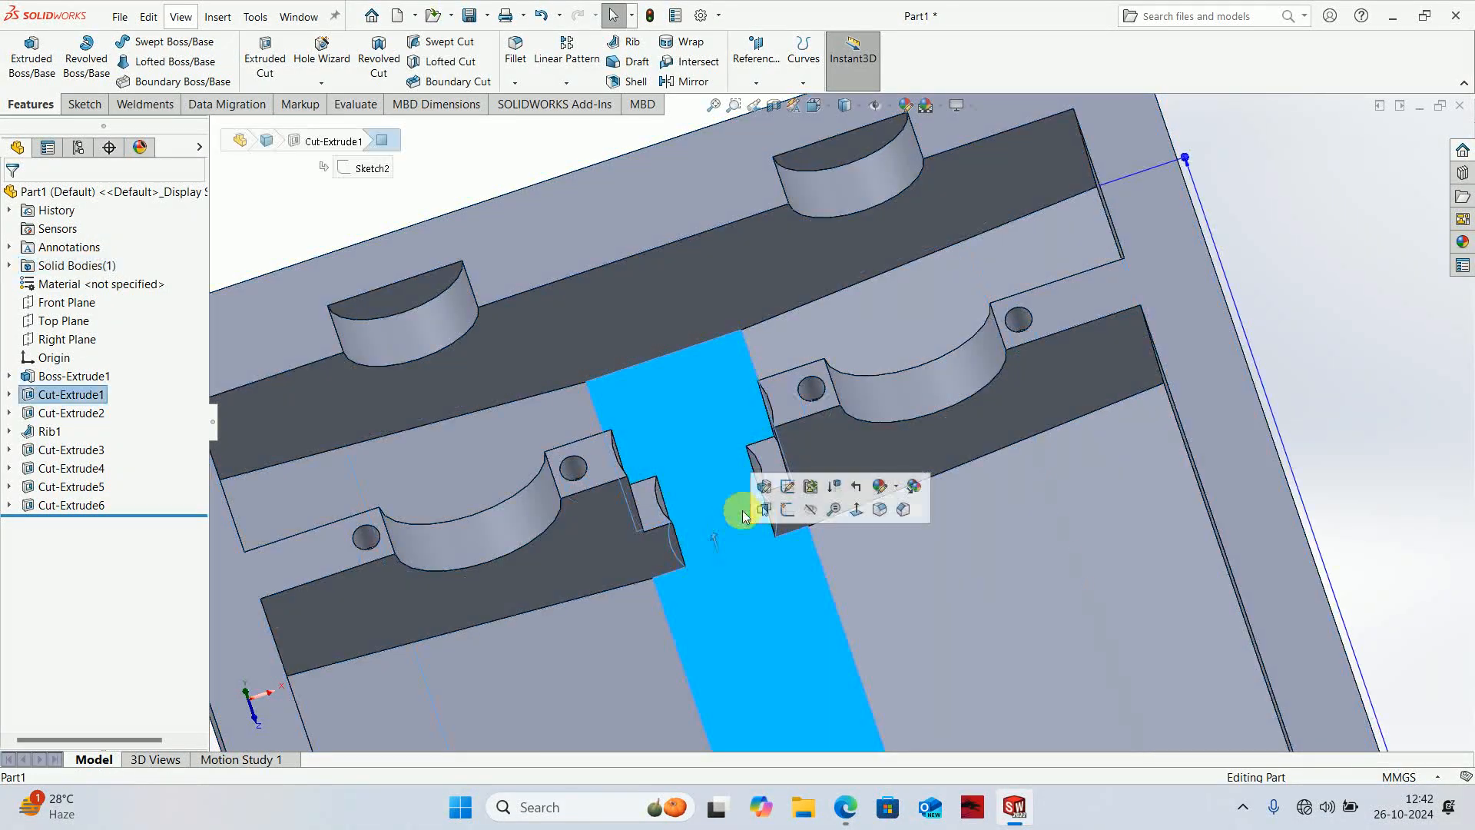
{"action": "left_click", "coordinate": [787, 509]}
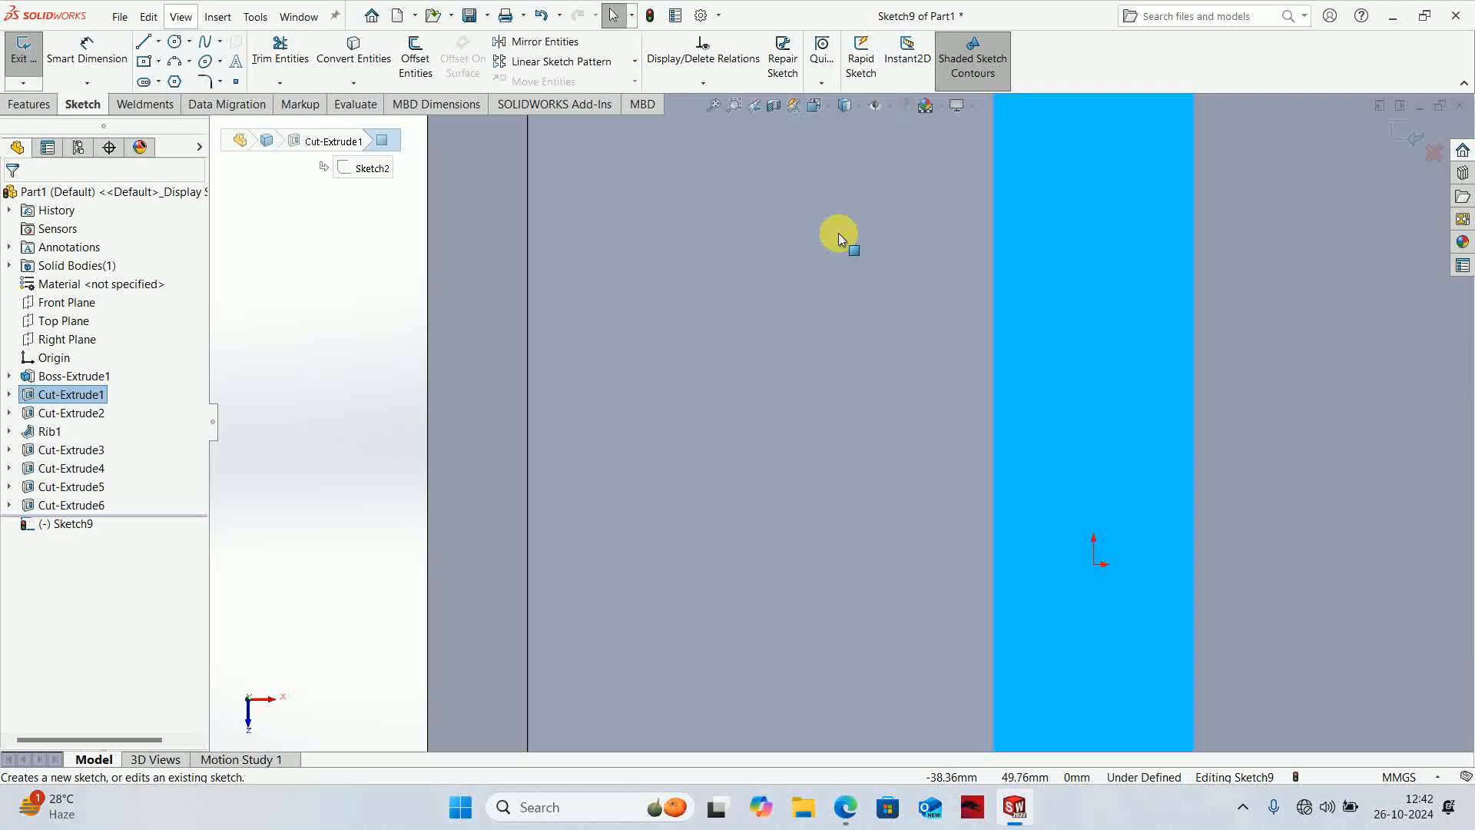
{"action": "scroll", "coordinate": [838, 233], "scroll_direction": "up", "scroll_amount": 6}
{"action": "scroll", "coordinate": [939, 395], "scroll_direction": "down", "scroll_amount": 6}
{"action": "scroll", "coordinate": [898, 178], "scroll_direction": "up", "scroll_amount": 6}
{"action": "scroll", "coordinate": [862, 217], "scroll_direction": "down", "scroll_amount": 9}
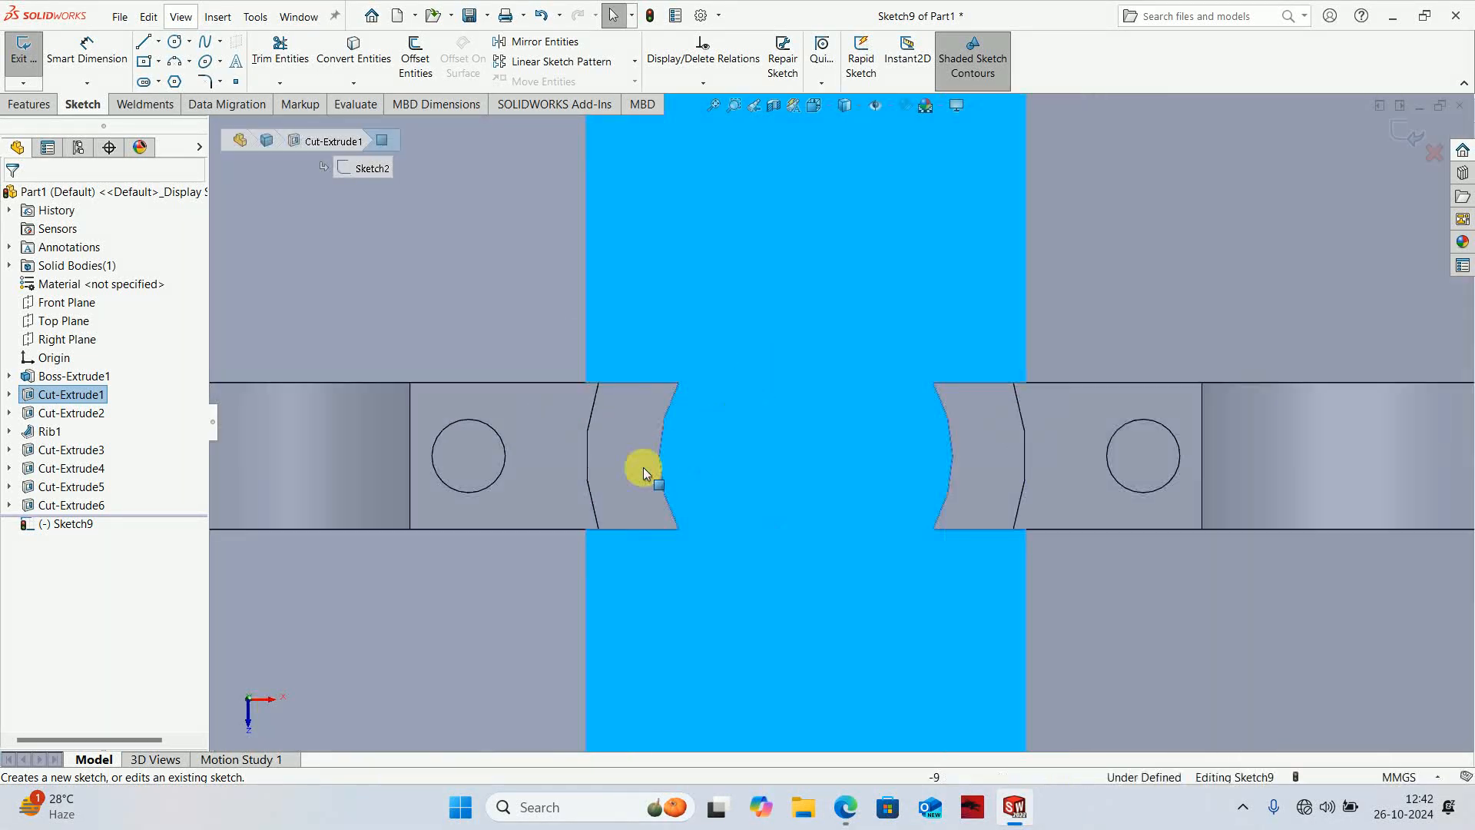
{"action": "right_click_drag", "start_coordinate": [637, 468], "coordinate": [947, 452]}
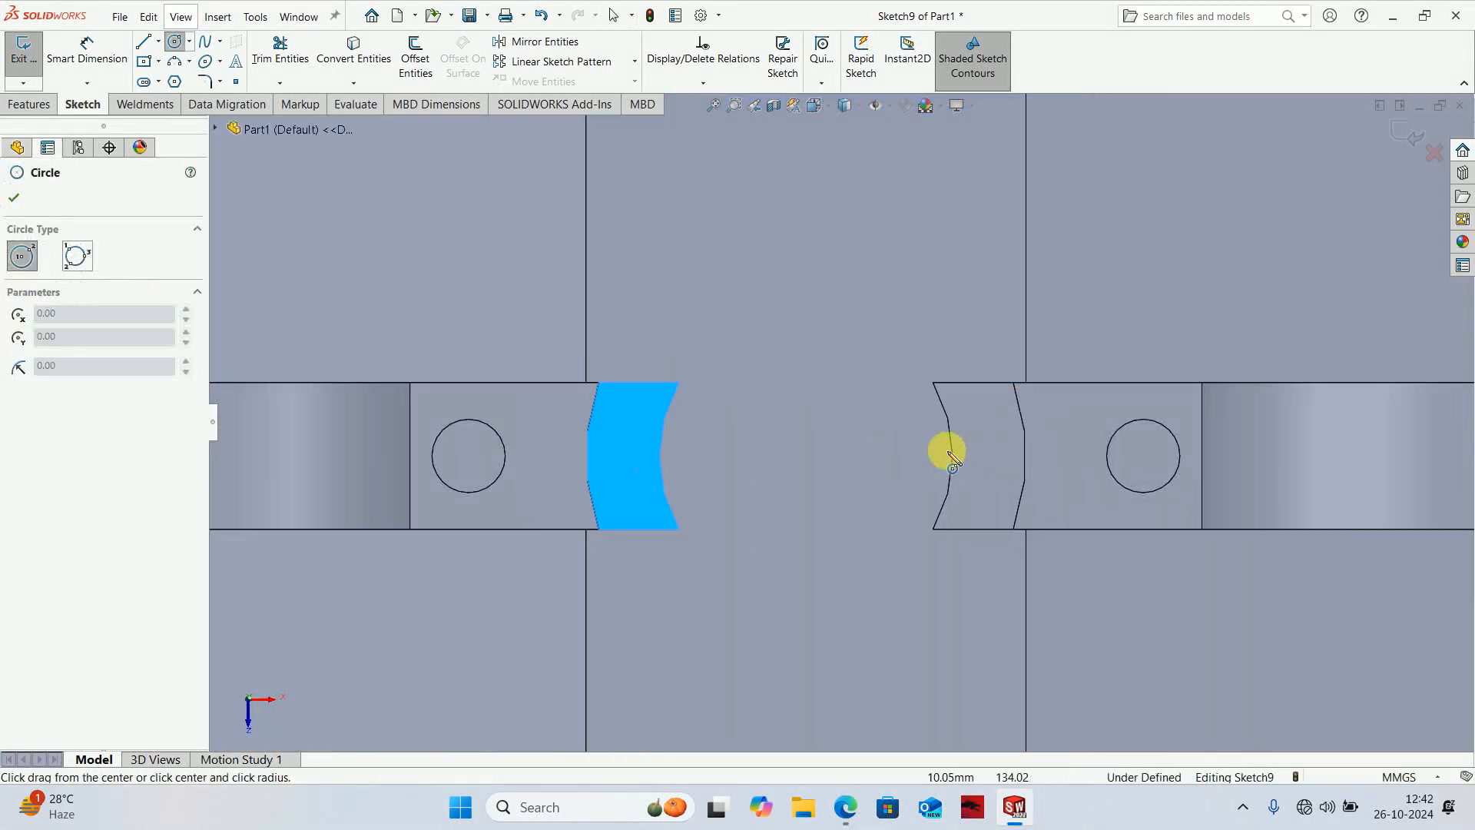
{"action": "left_click", "coordinate": [805, 458]}
{"action": "left_click", "coordinate": [815, 402]}
- Dimension the diameter of the circle on the cavity floor as 10 mm
{"action": "right_click_drag", "start_coordinate": [812, 544], "coordinate": [816, 346]}
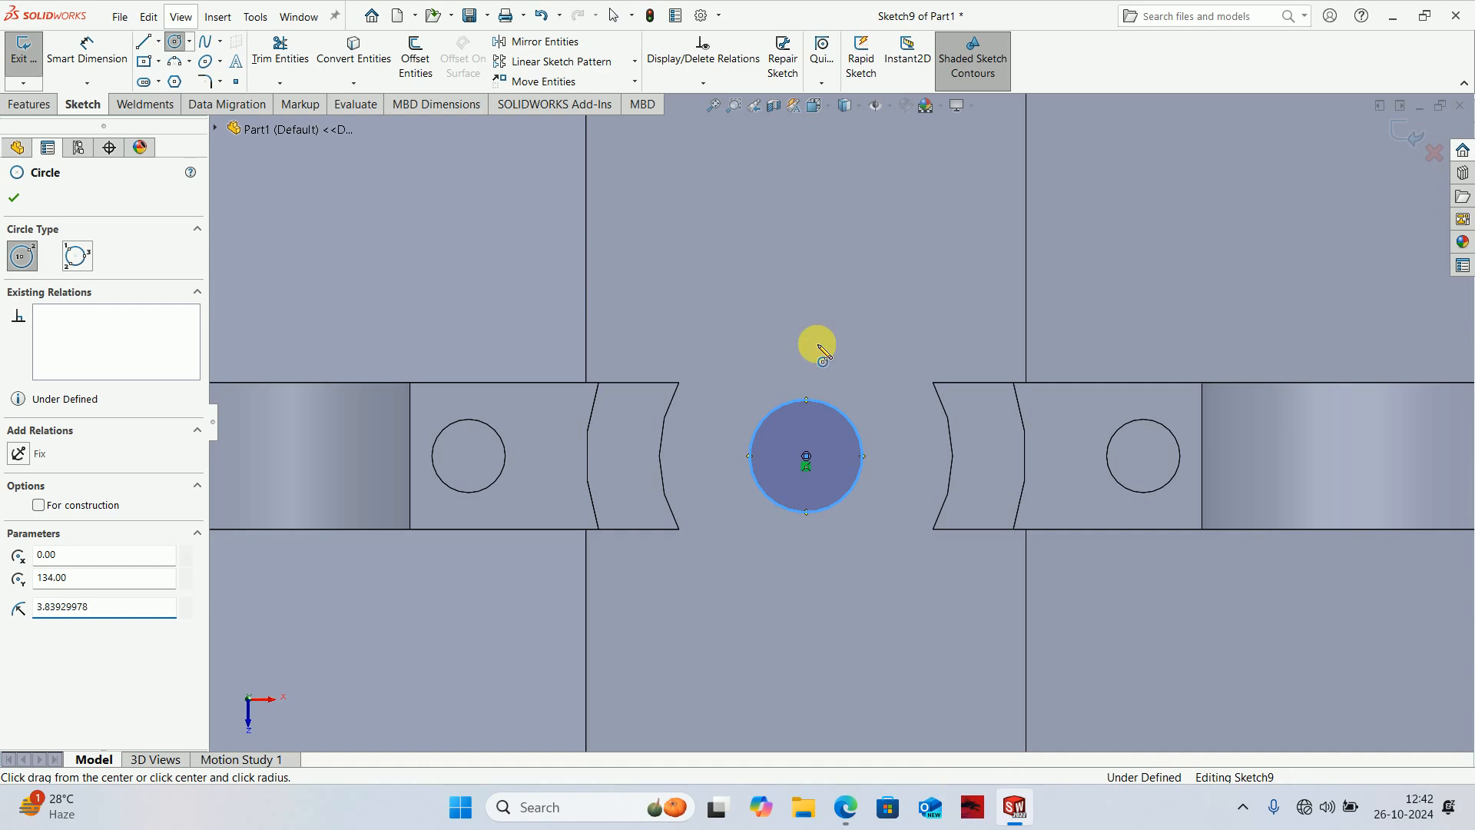
{"action": "left_click", "coordinate": [824, 404]}
{"action": "left_click", "coordinate": [879, 265]}
{"action": "type", "text": "10"}
{"action": "key", "text": "Return"}
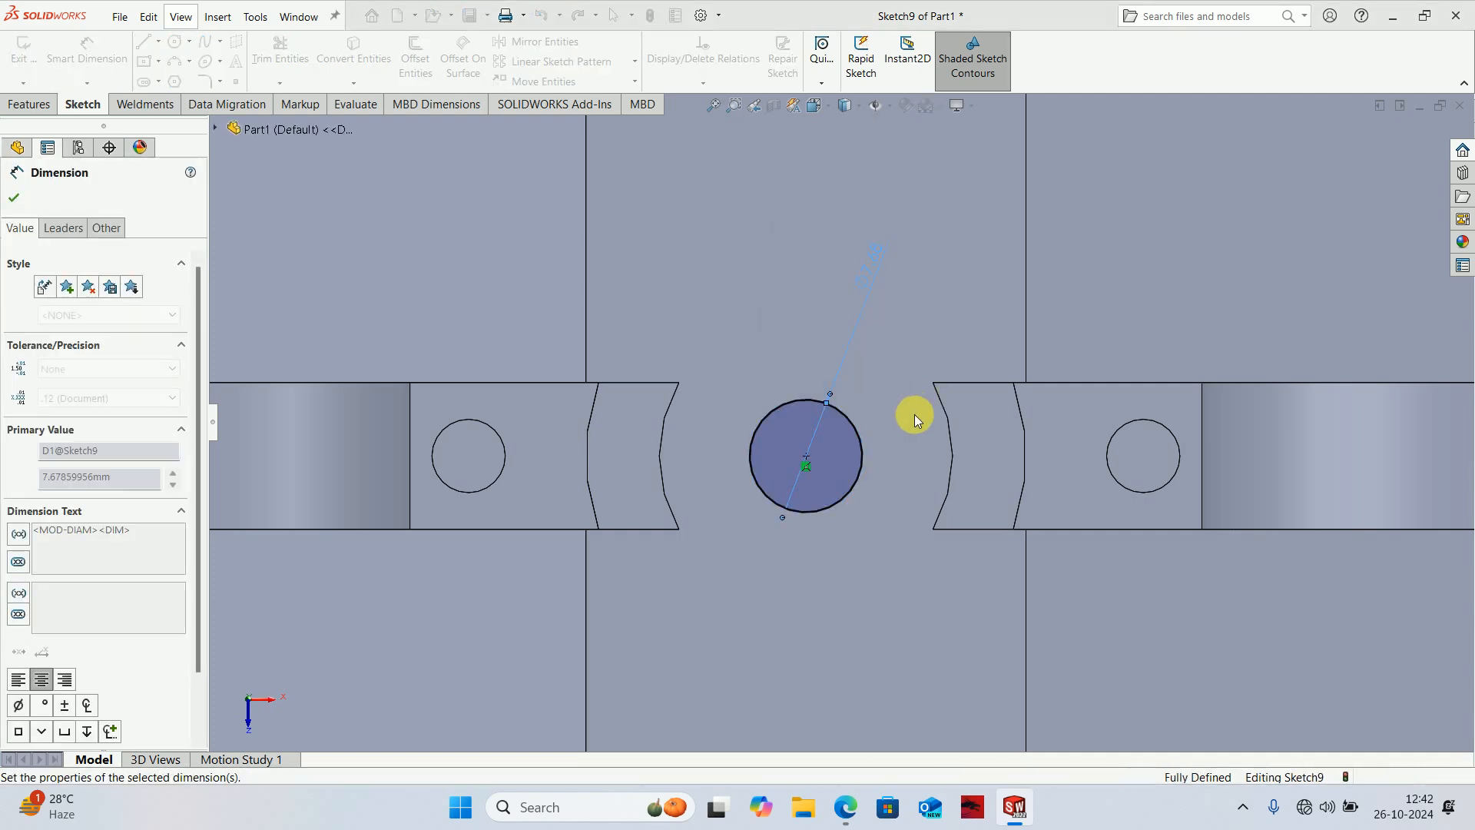
- Exit the sketch and cut the 10 mm circle 10 mm deep with a blind Extruded Cut
{"action": "scroll", "coordinate": [914, 413], "scroll_direction": "up", "scroll_amount": 4}
{"action": "left_click", "coordinate": [1412, 129]}
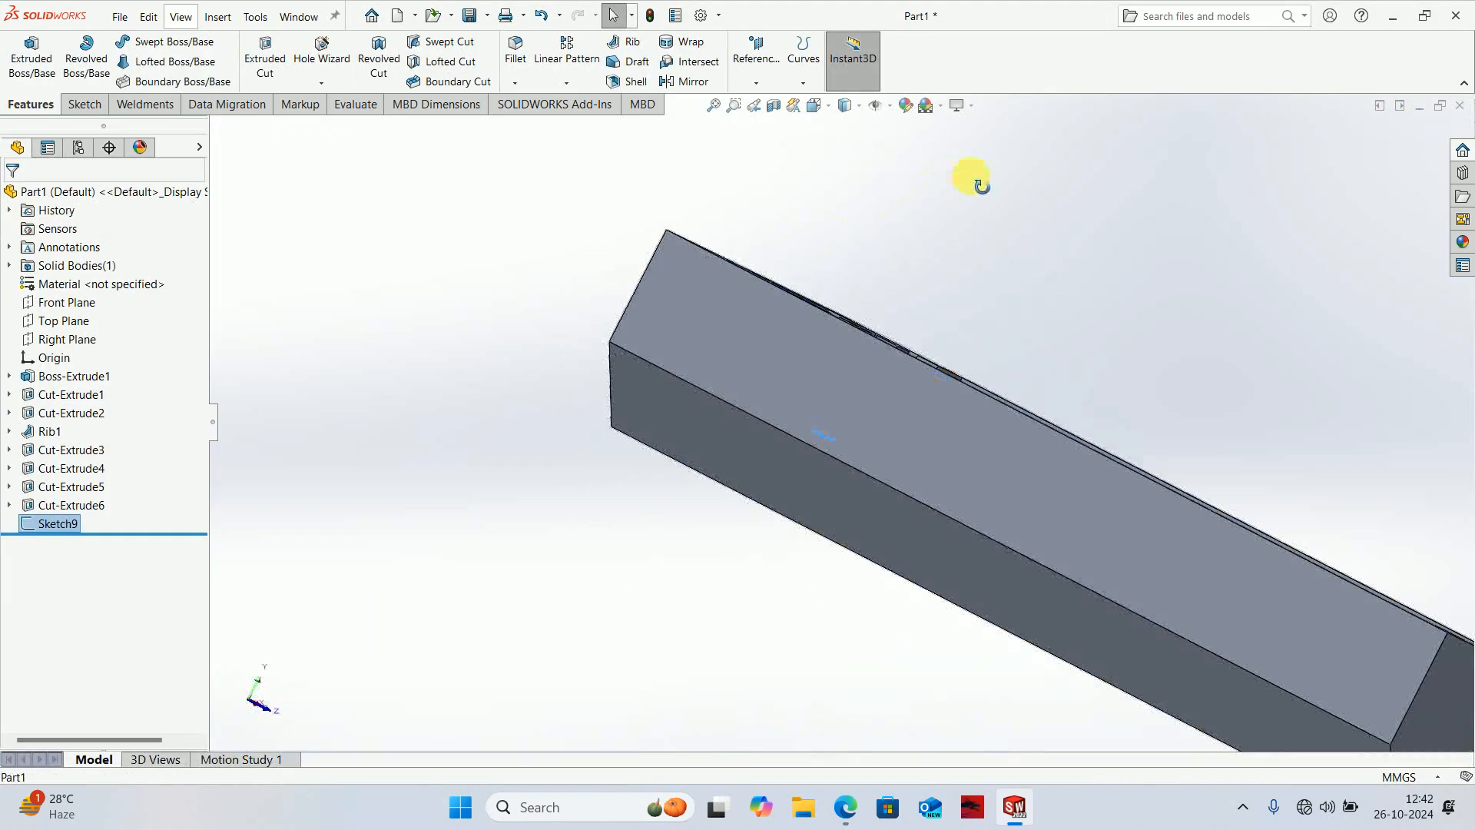
{"action": "left_click", "coordinate": [269, 56]}
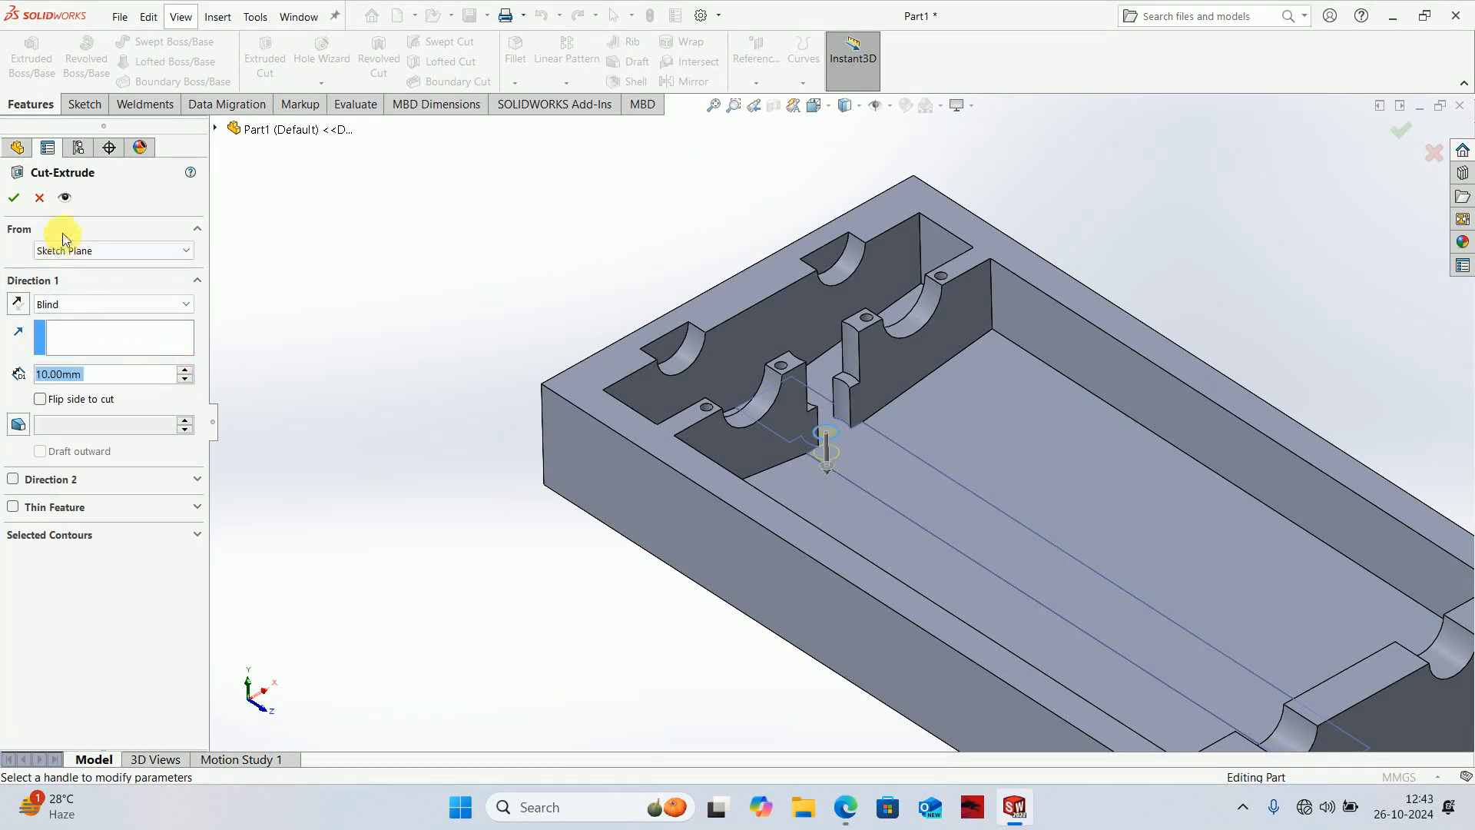
{"action": "left_click", "coordinate": [13, 200]}
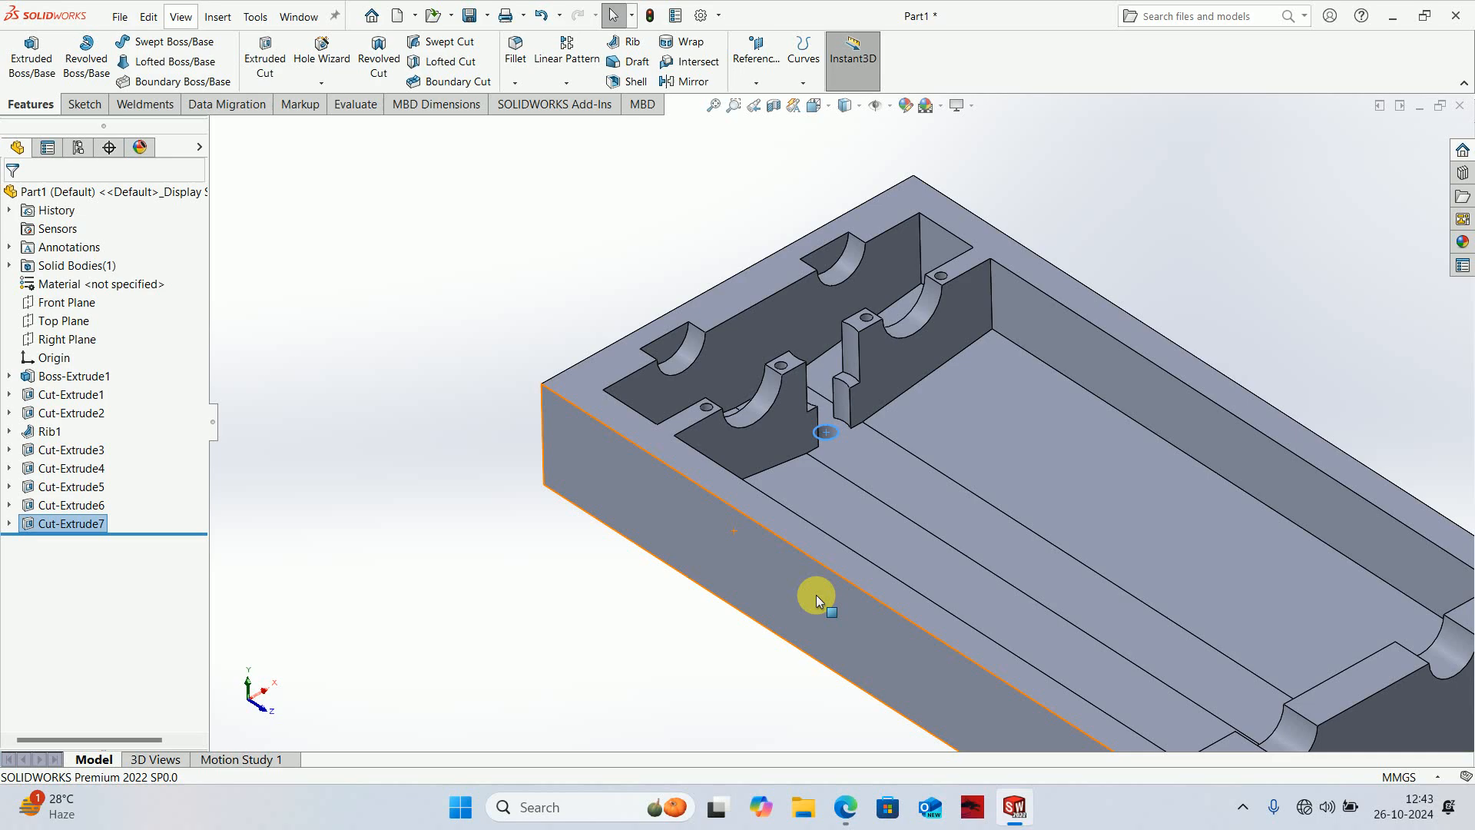
- Check Section AA-AA in the Engine Assembly PDF and change the 10 mm hole's cut depth to 5 mm
{"action": "left_click", "coordinate": [845, 806]}
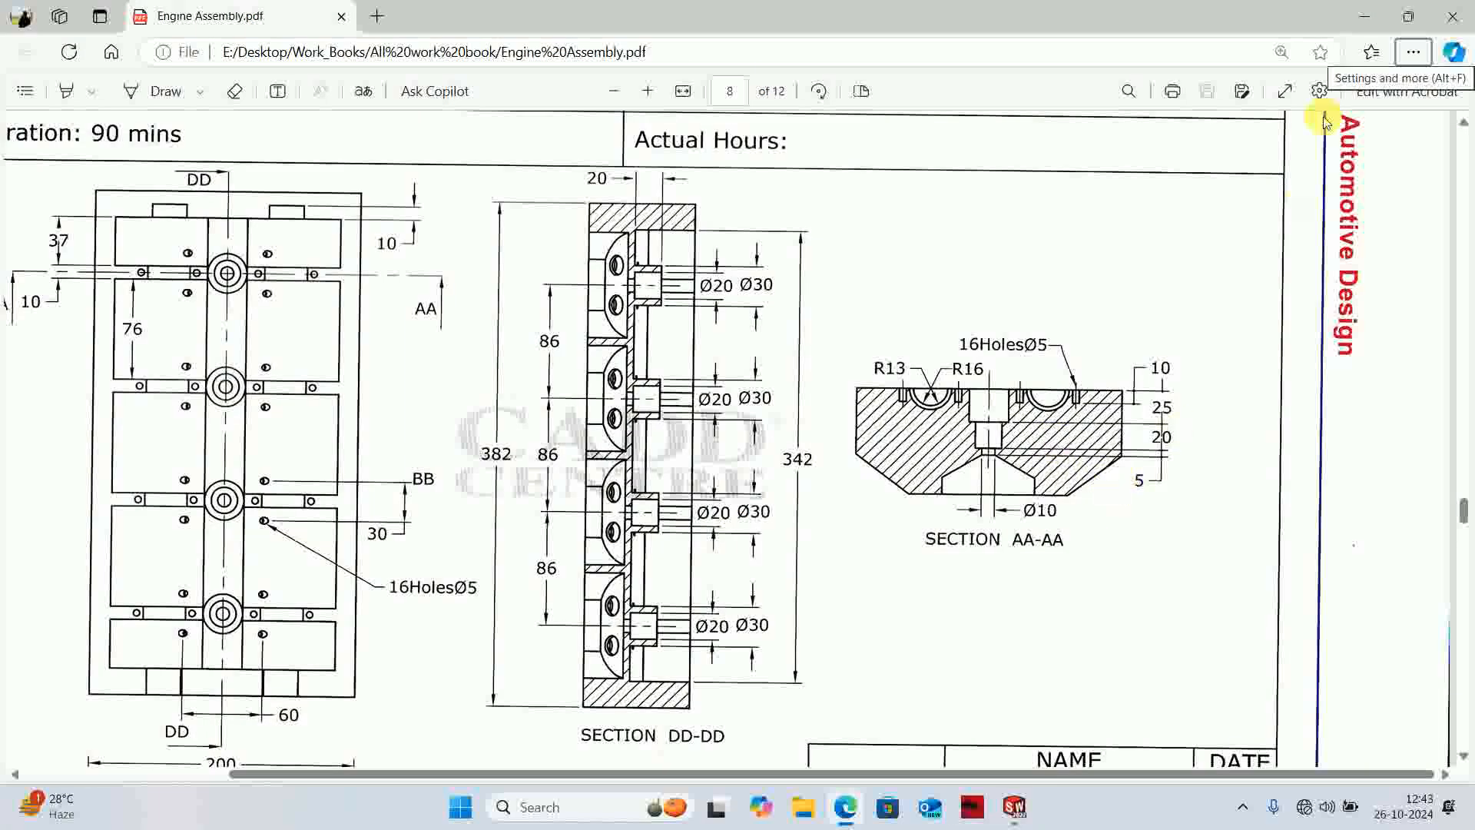
{"action": "left_click", "coordinate": [1367, 26]}
{"action": "right_click", "coordinate": [59, 523]}
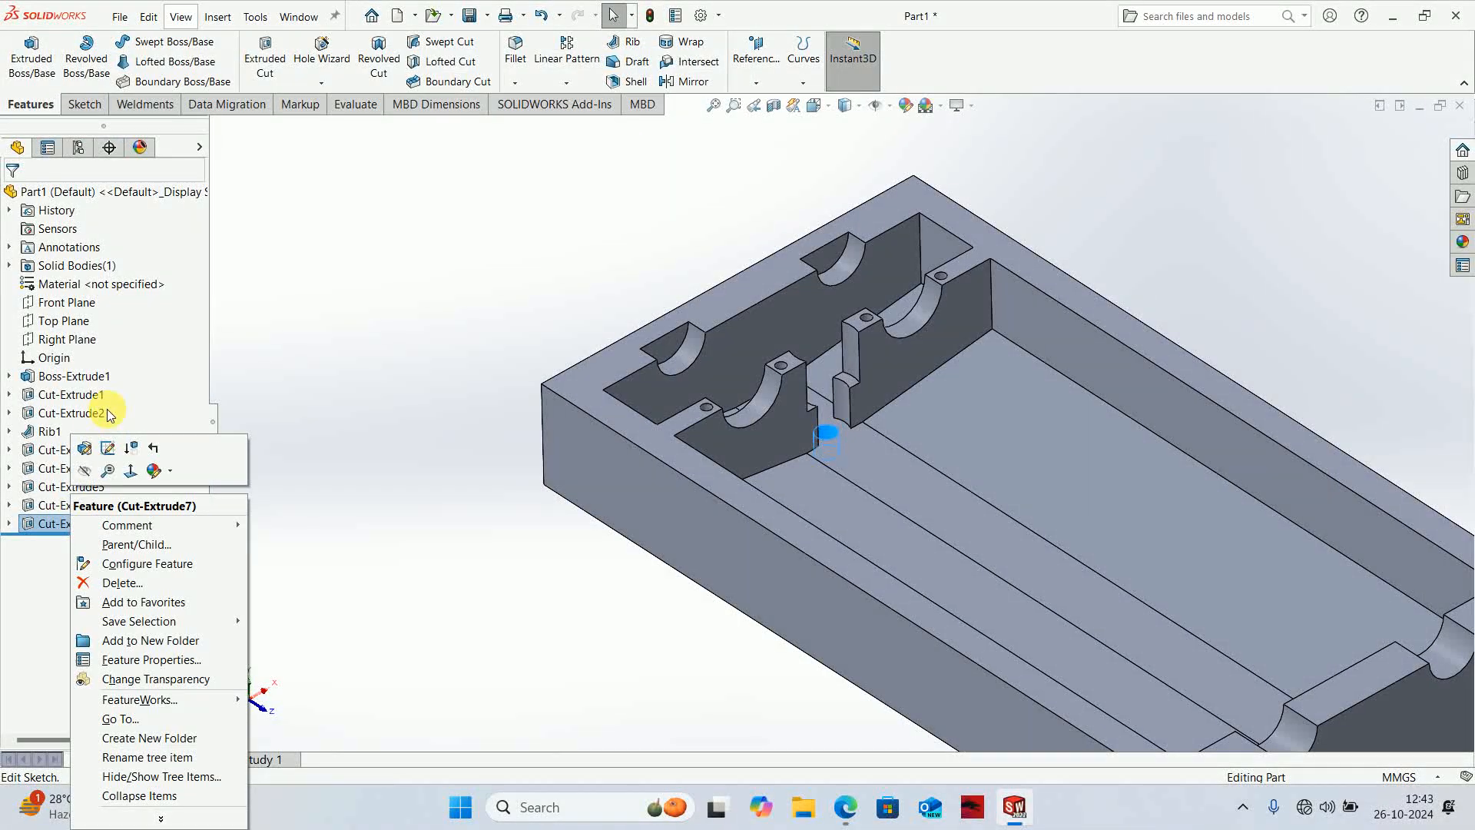
{"action": "left_click", "coordinate": [85, 451]}
{"action": "double_click", "coordinate": [77, 374]}
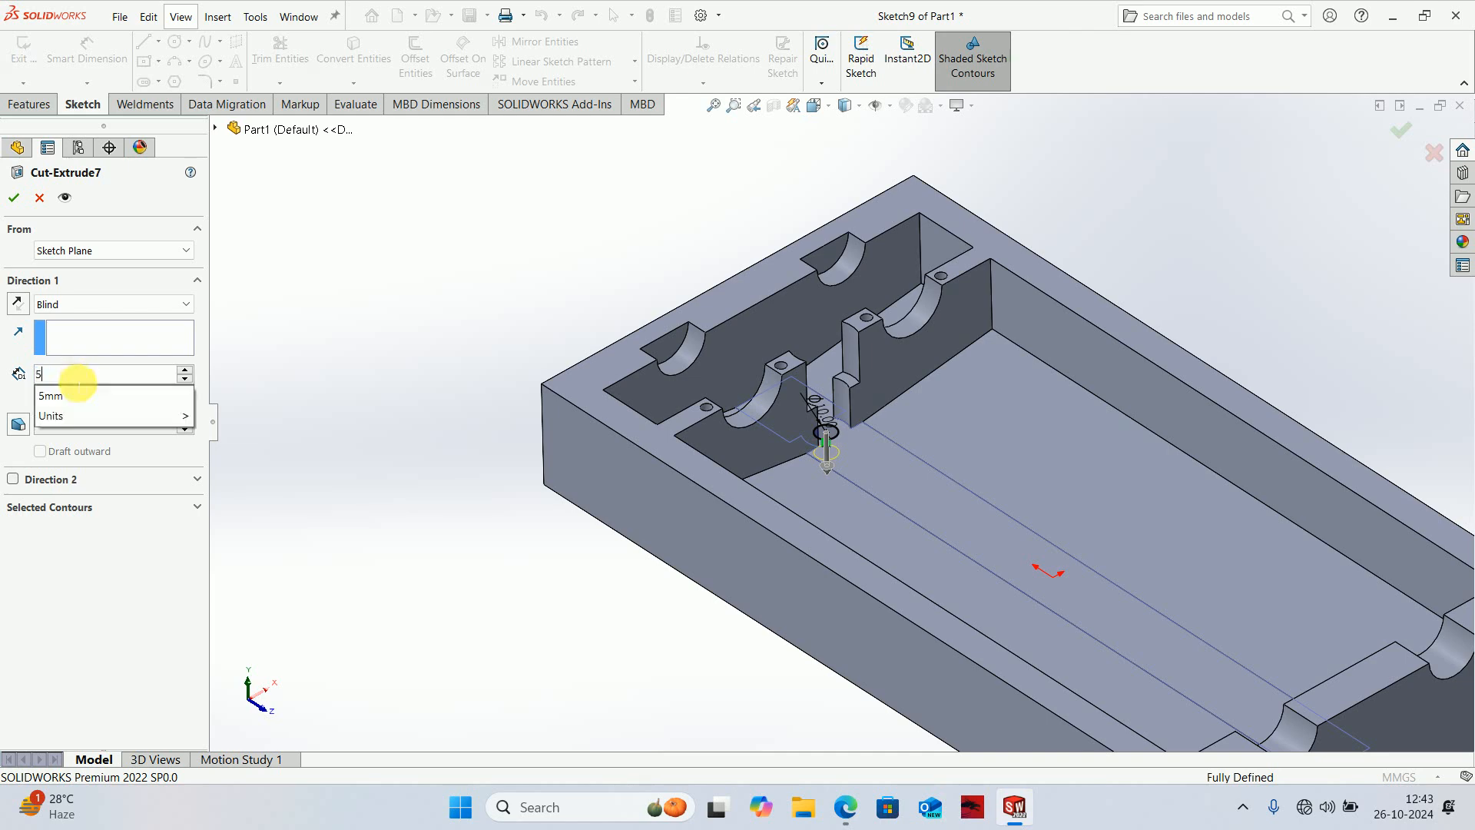
{"action": "key", "text": "Return"}
- Examine the cavity and cross rib from several angles and view the part's end face straight on
{"action": "scroll", "coordinate": [803, 365], "scroll_direction": "up", "scroll_amount": 5}
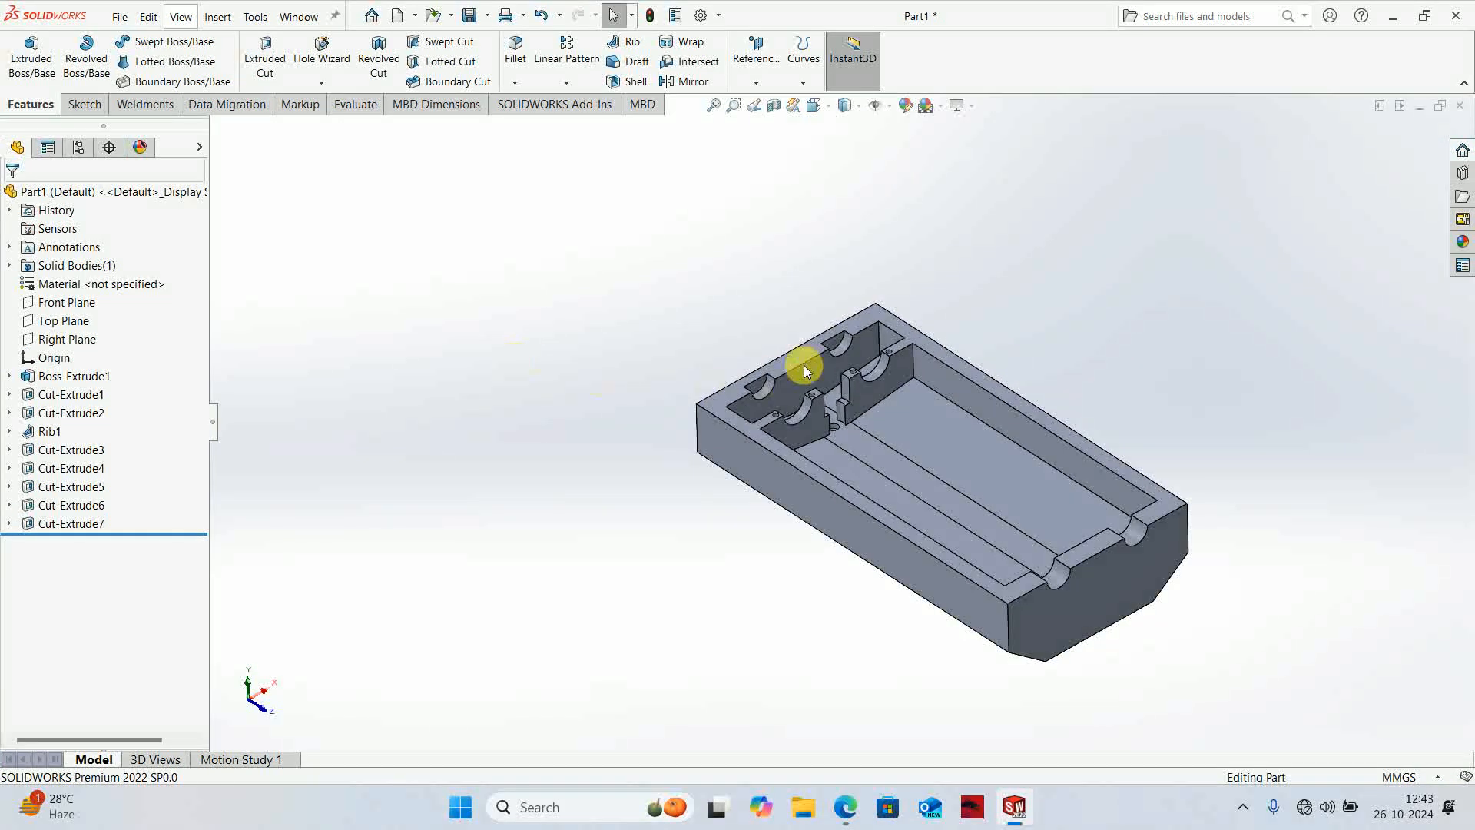
{"action": "middle_click_drag", "start_coordinate": [803, 366], "coordinate": [796, 467]}
{"action": "scroll", "coordinate": [882, 372], "scroll_direction": "down", "scroll_amount": 5}
{"action": "left_click", "coordinate": [1024, 290]}
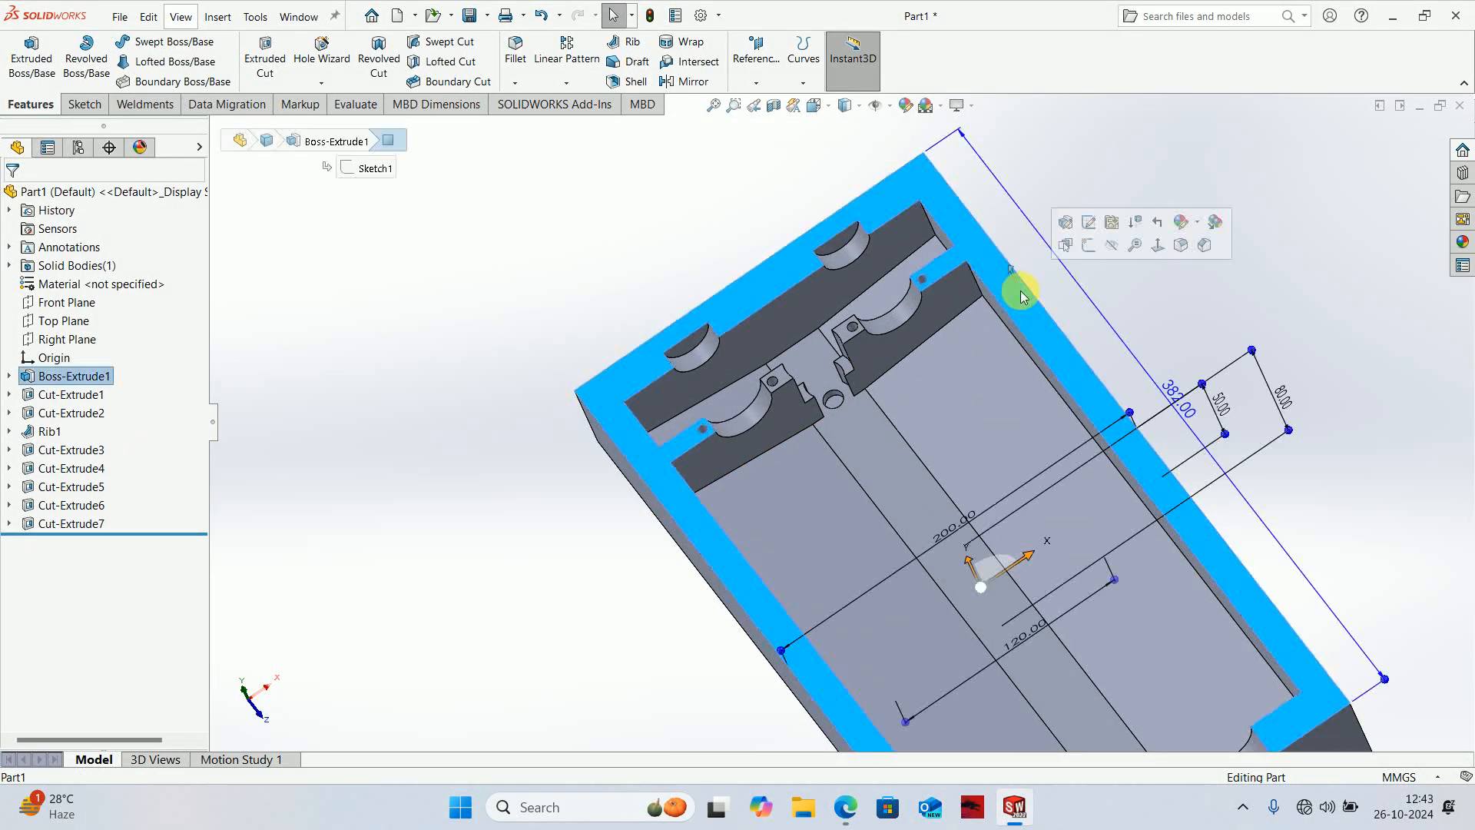
{"action": "key", "text": "Escape"}
{"action": "scroll", "coordinate": [984, 418], "scroll_direction": "up", "scroll_amount": 1}
{"action": "middle_click_drag", "start_coordinate": [1017, 398], "coordinate": [1040, 398]}
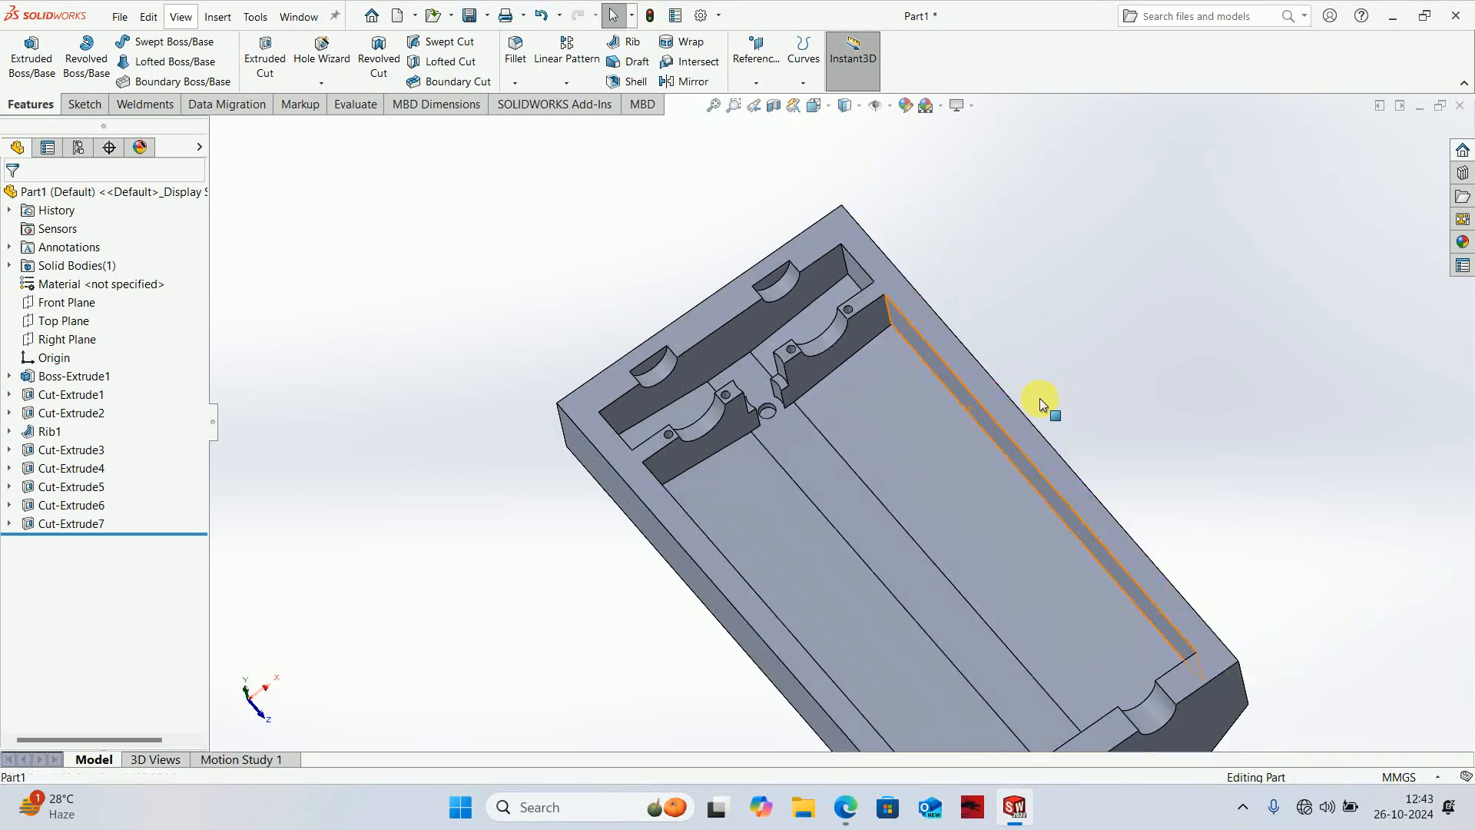
{"action": "scroll", "coordinate": [1014, 573], "scroll_direction": "up", "scroll_amount": 3}
{"action": "left_click", "coordinate": [958, 608]}
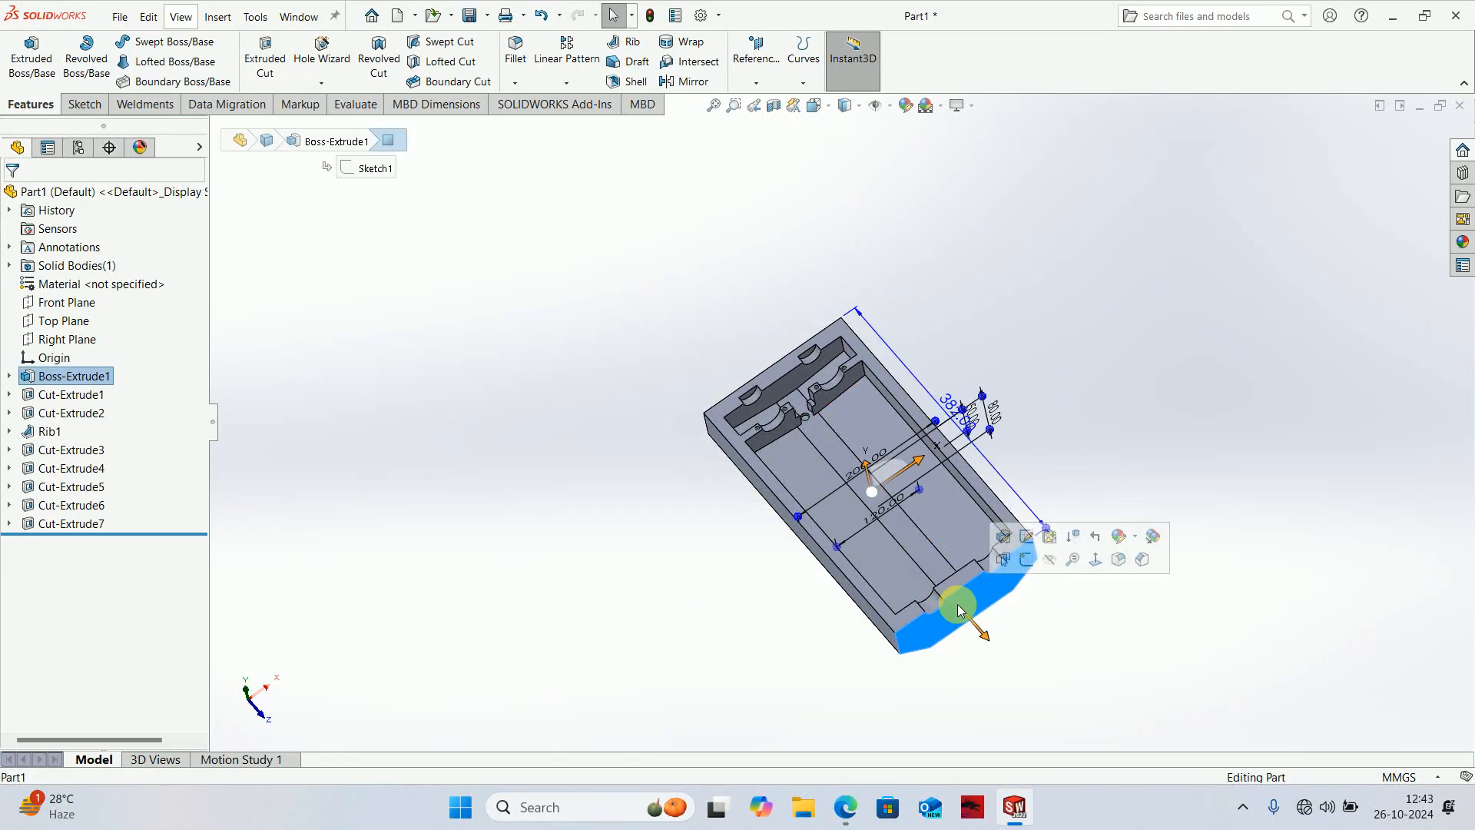
{"action": "key", "text": "ctrl+8"}
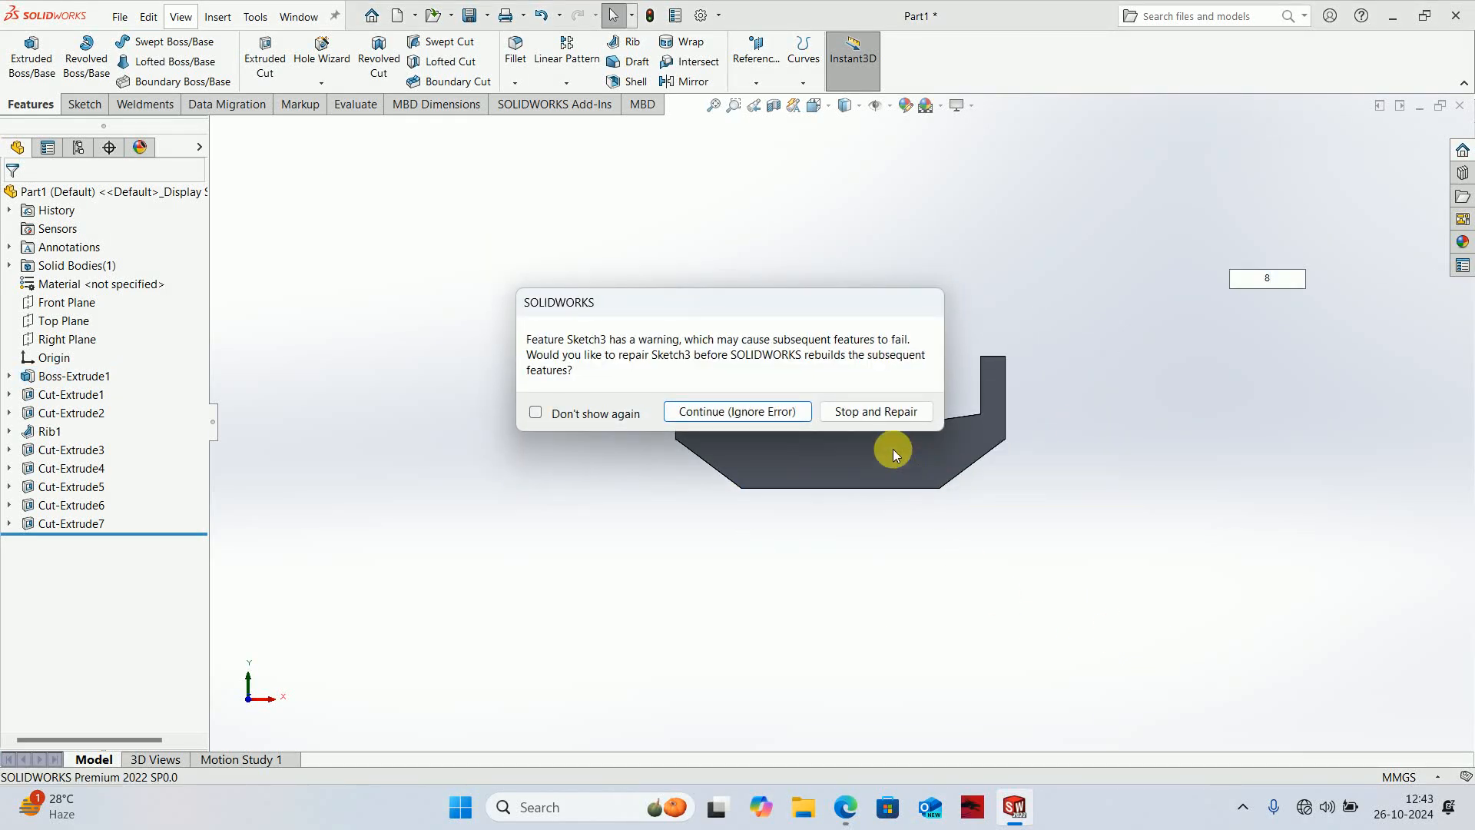
- Stop the rebuild for sketch repair and roll the feature history forward to its end, restoring every feature
{"action": "left_click", "coordinate": [847, 411]}
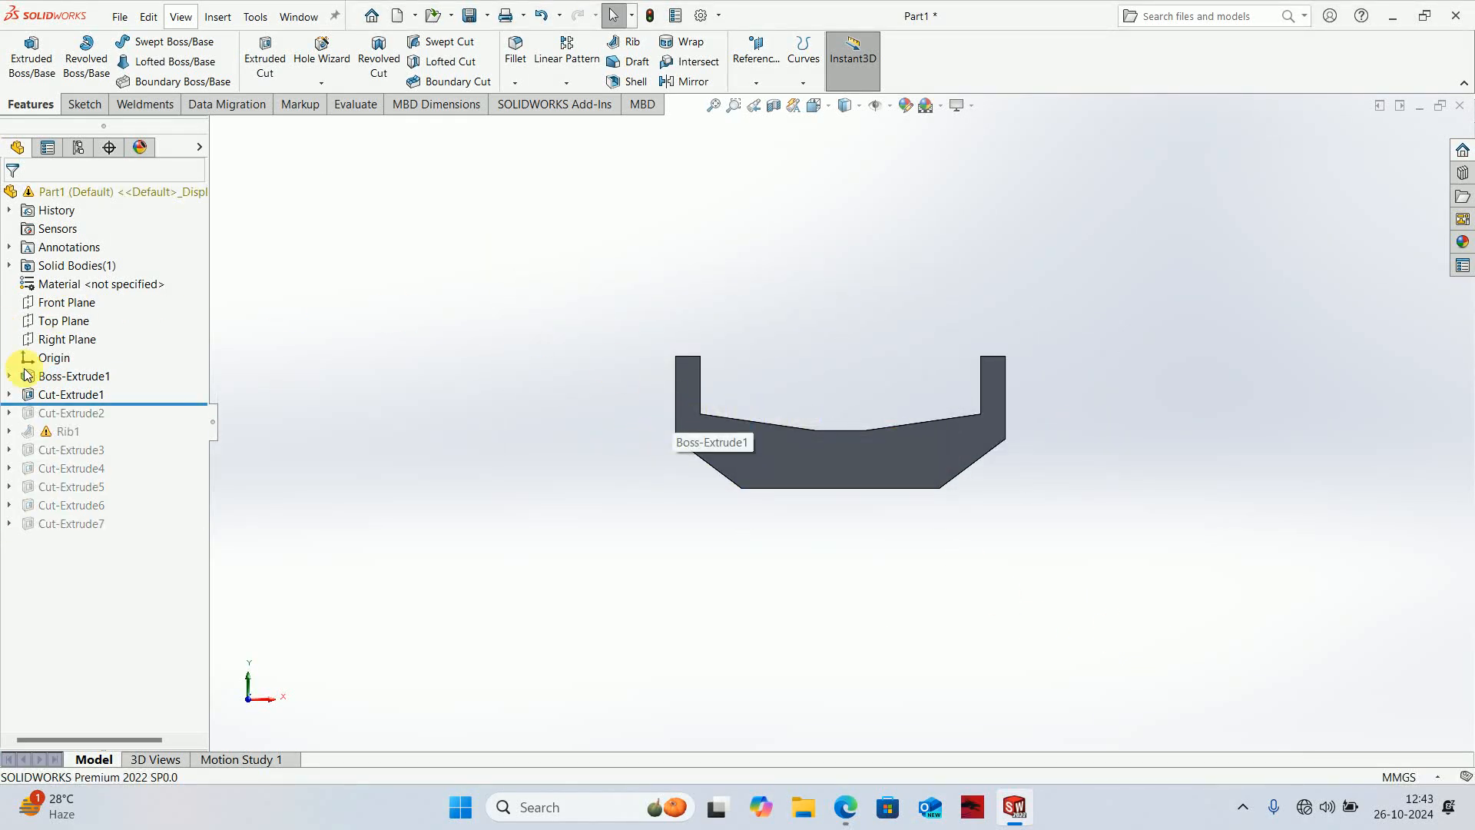
{"action": "left_click_drag", "start_coordinate": [141, 406], "coordinate": [229, 485]}
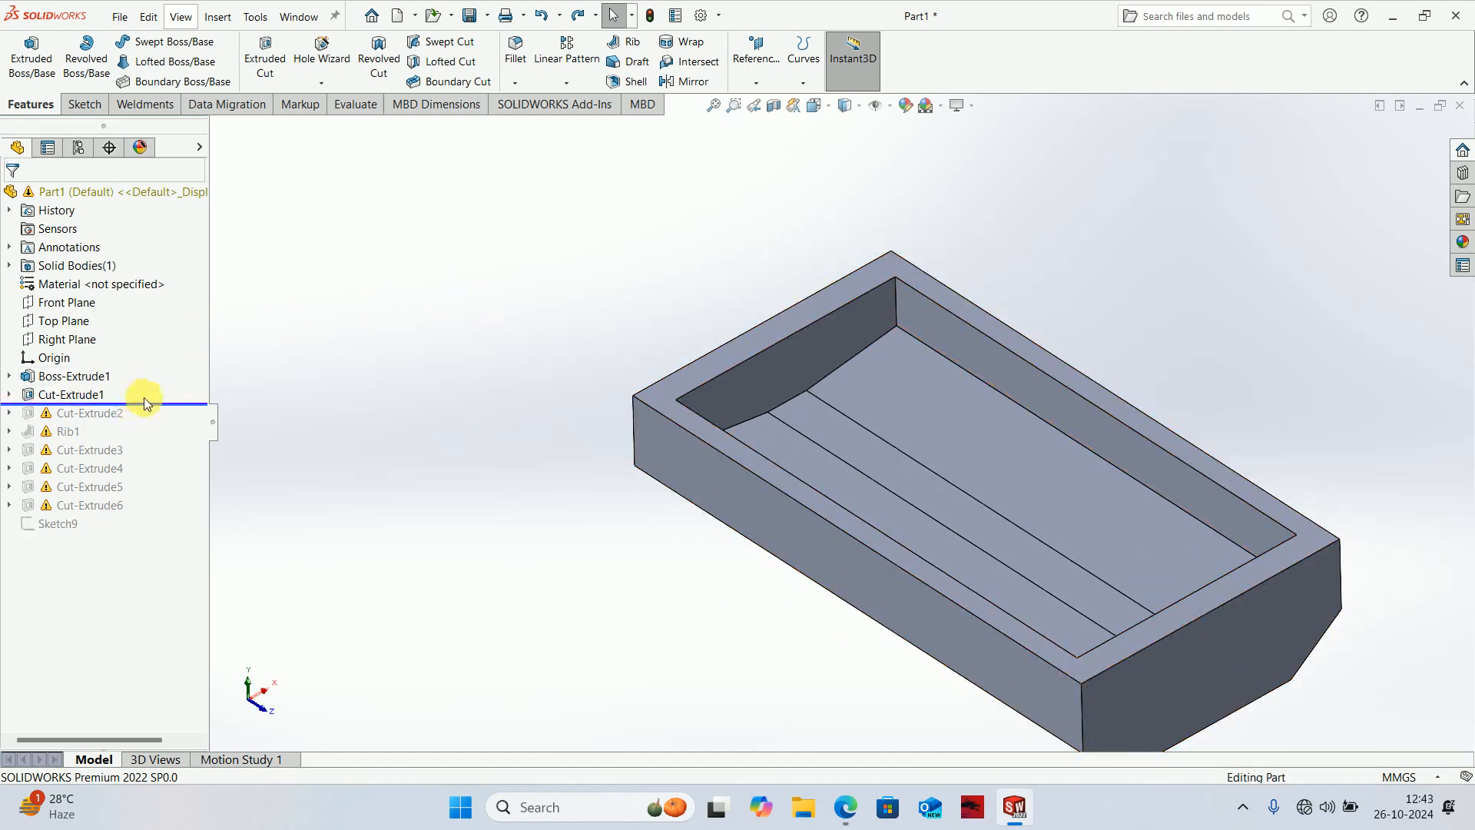
{"action": "mouse_move", "coordinate": [145, 398]}
{"action": "left_mouse_down"}
{"action": "mouse_move", "coordinate": [154, 421]}
{"action": "mouse_move", "coordinate": [109, 610]}
{"action": "left_mouse_up"}
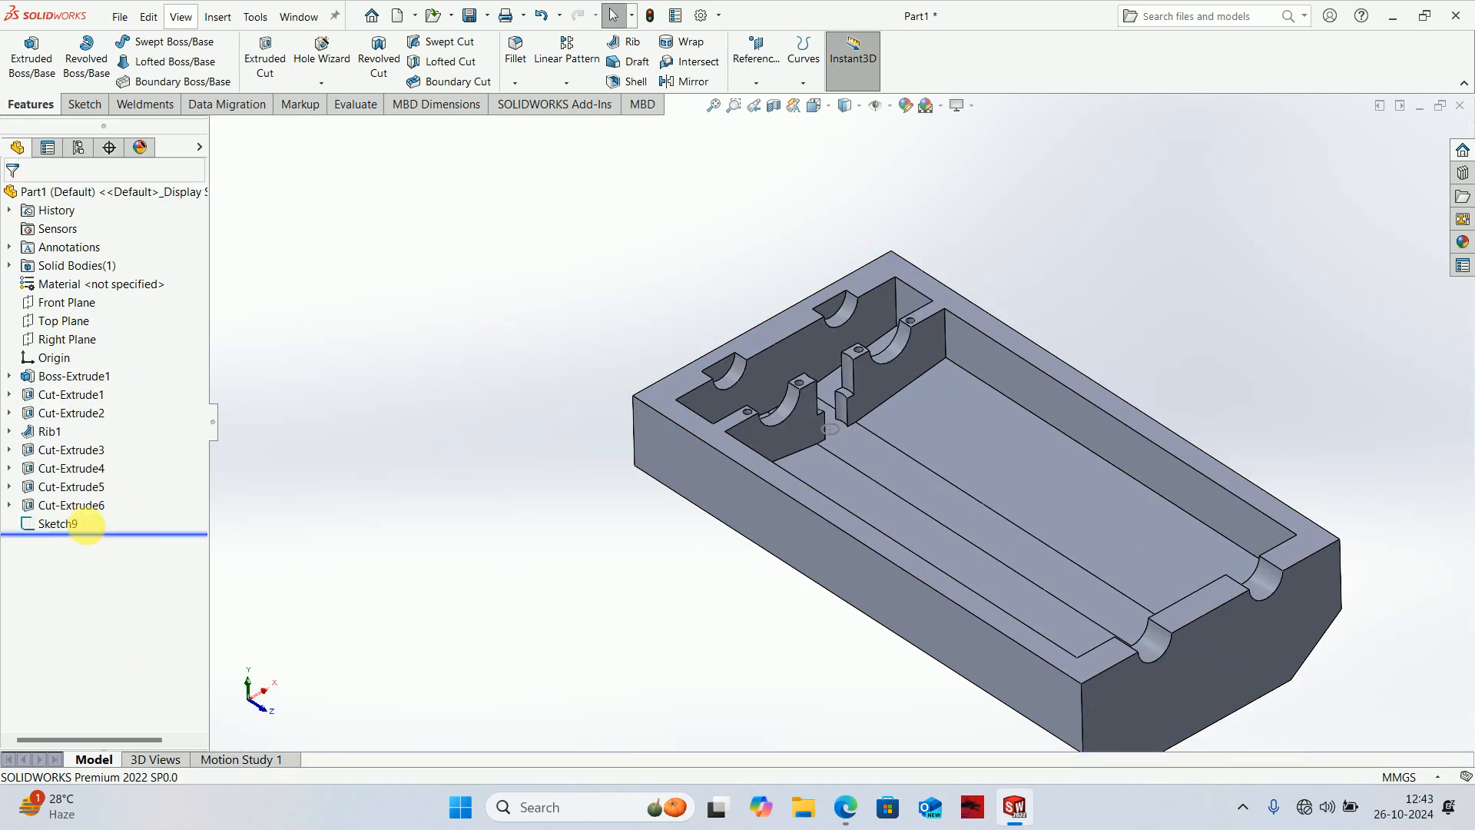
- Cut the existing 10 mm circle sketch 5 mm deep with a blind Extruded Cut
{"action": "scroll", "coordinate": [847, 430], "scroll_direction": "up", "scroll_amount": 5}
{"action": "scroll", "coordinate": [853, 461], "scroll_direction": "down", "scroll_amount": 4}
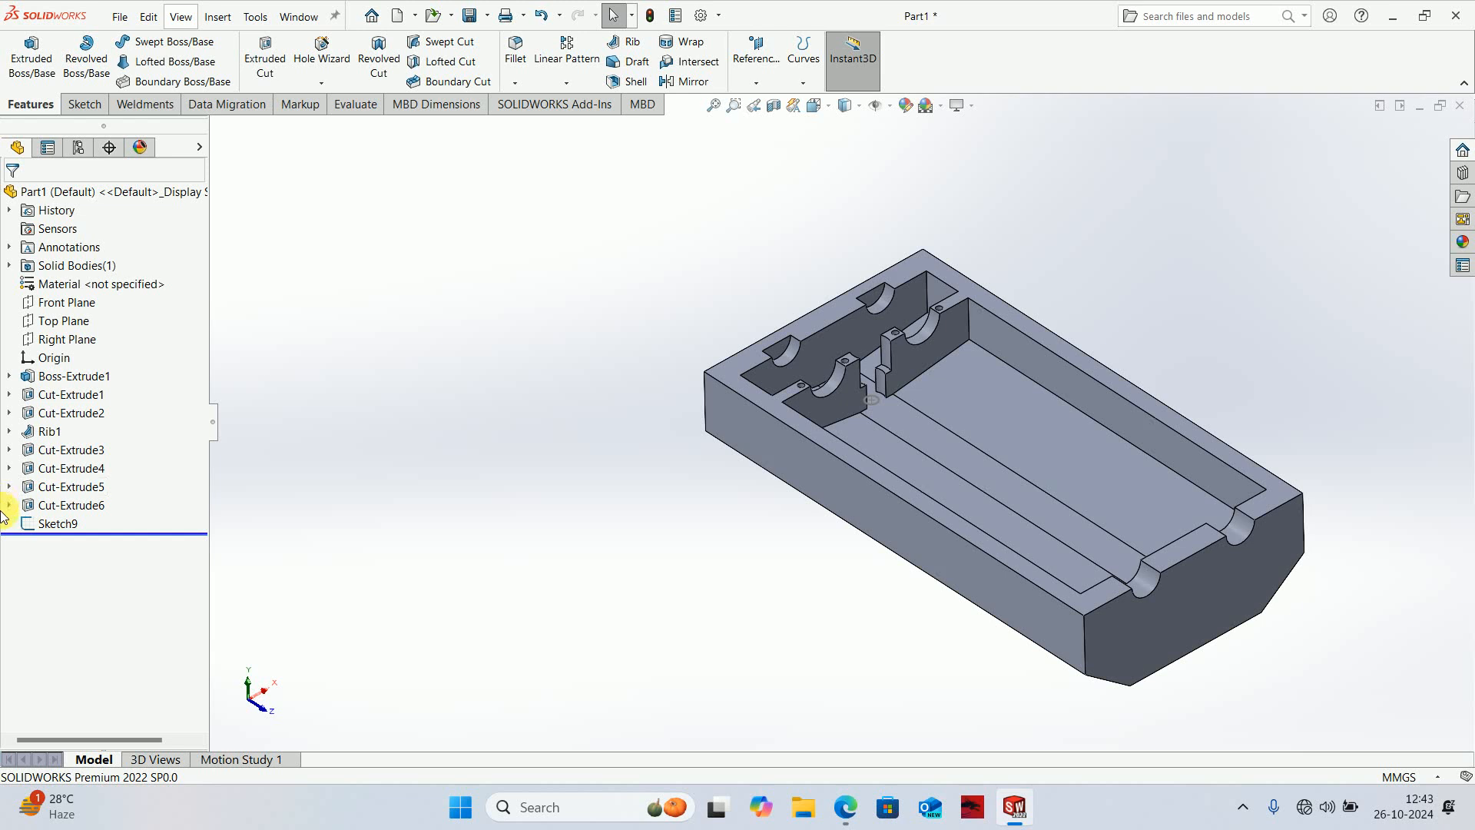
{"action": "left_click", "coordinate": [46, 523]}
{"action": "left_click", "coordinate": [265, 57]}
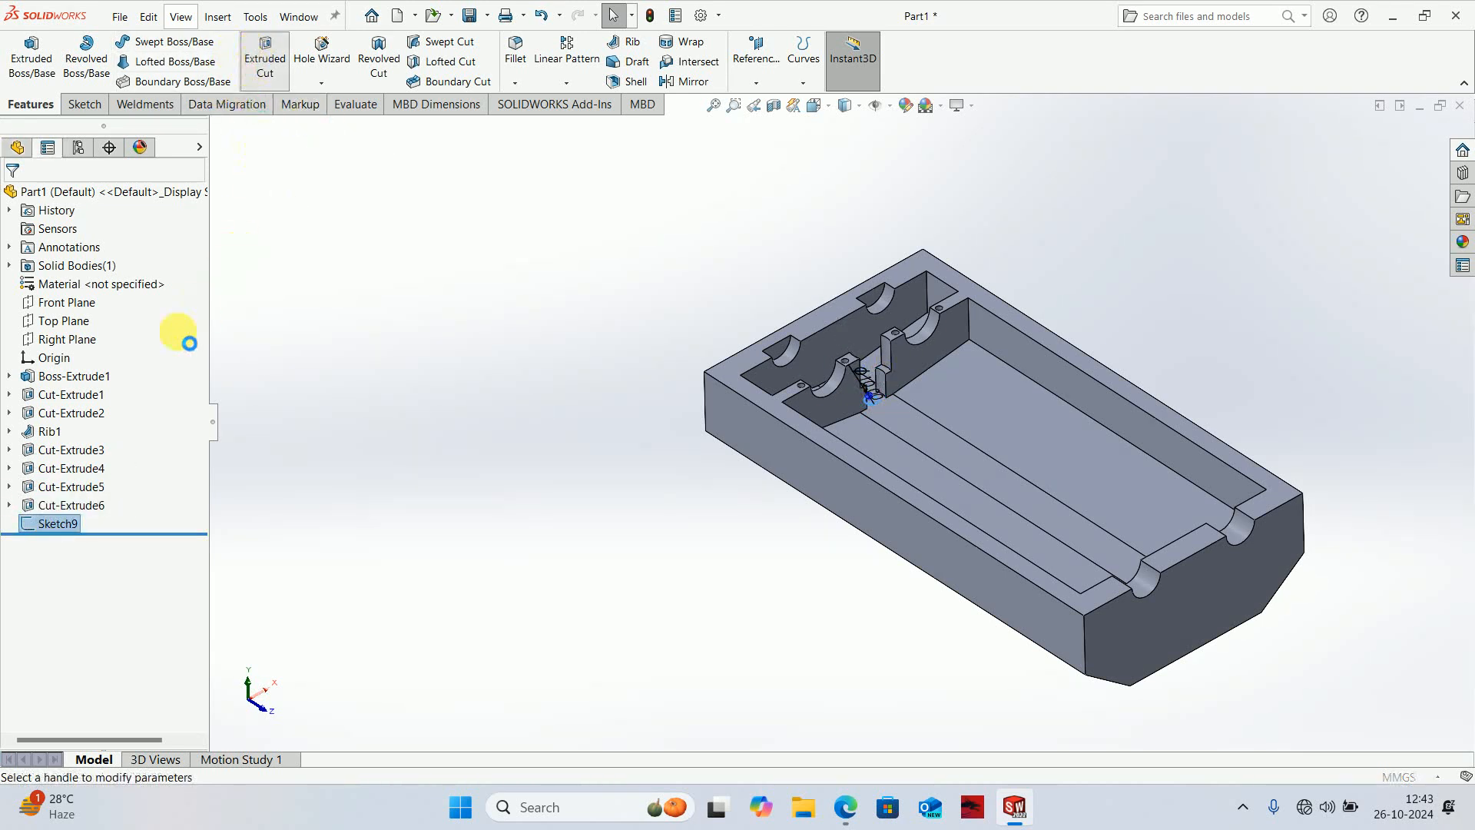
{"action": "type", "text": "5"}
{"action": "key", "text": "Return"}
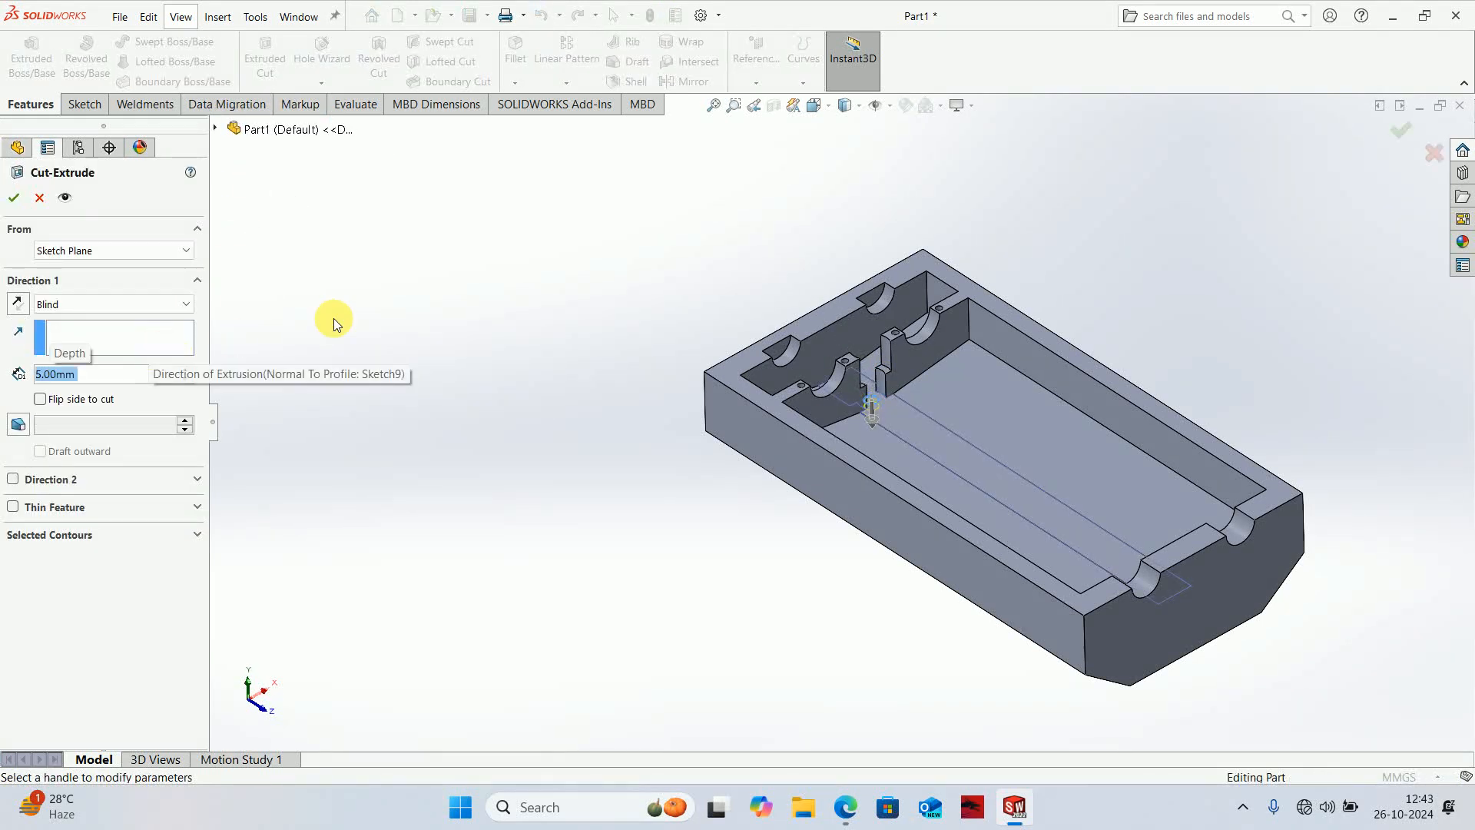
{"action": "left_click", "coordinate": [13, 199]}
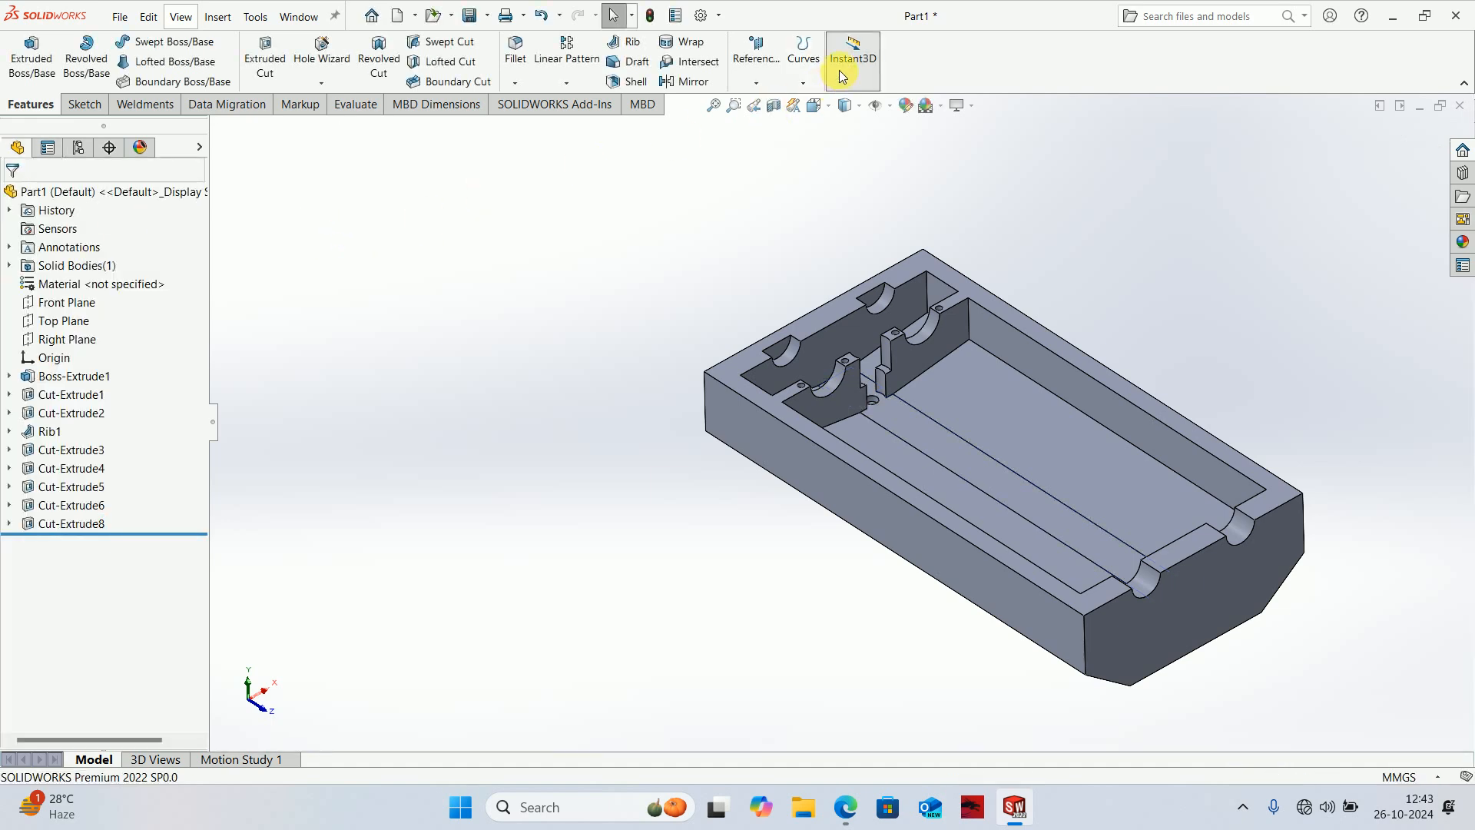
- View the notched end face straight on and return to an angled view of the whole part
{"action": "left_click", "coordinate": [85, 105]}
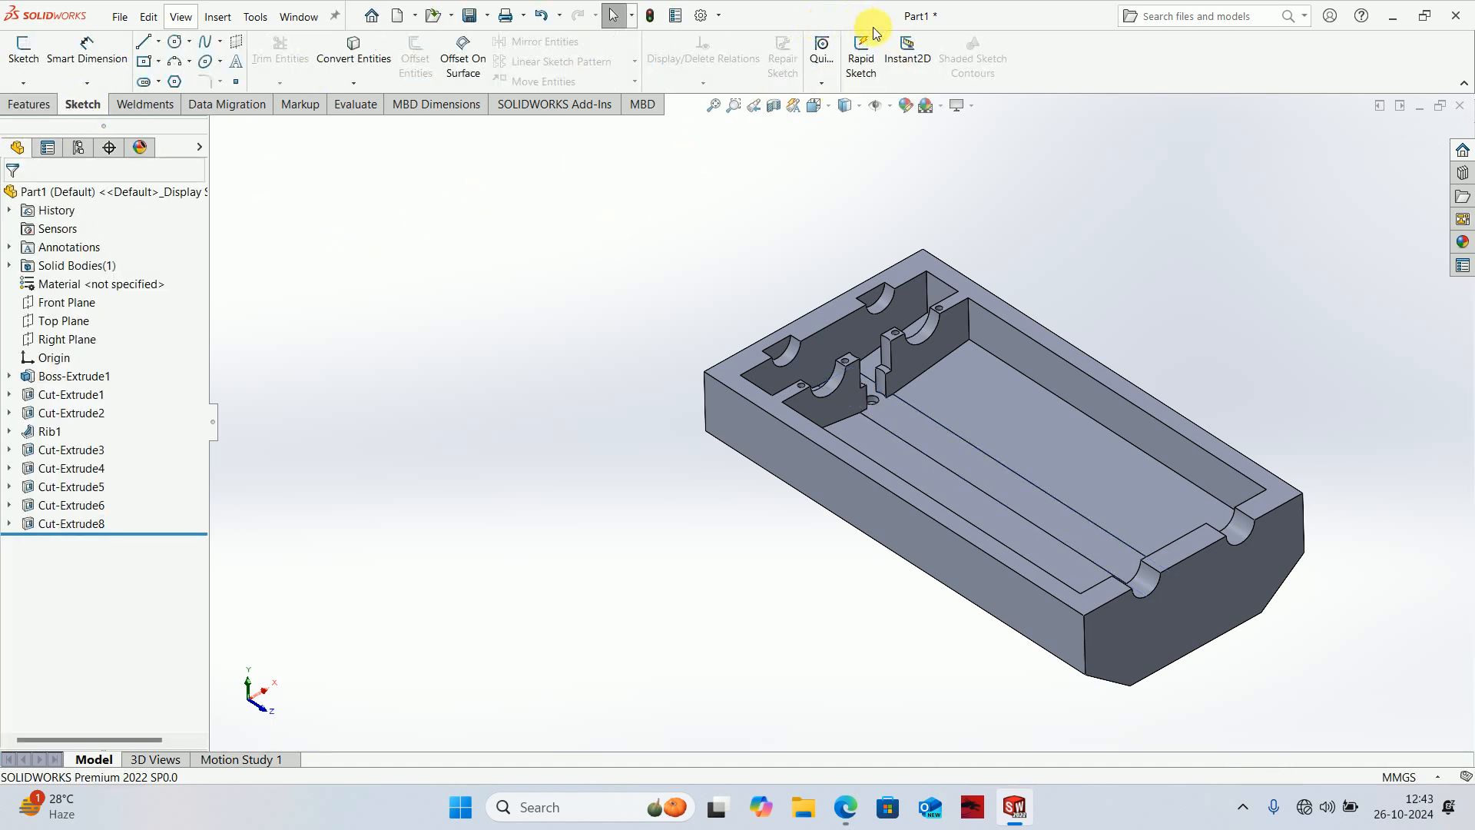
{"action": "scroll", "coordinate": [835, 509], "scroll_direction": "up", "scroll_amount": 2}
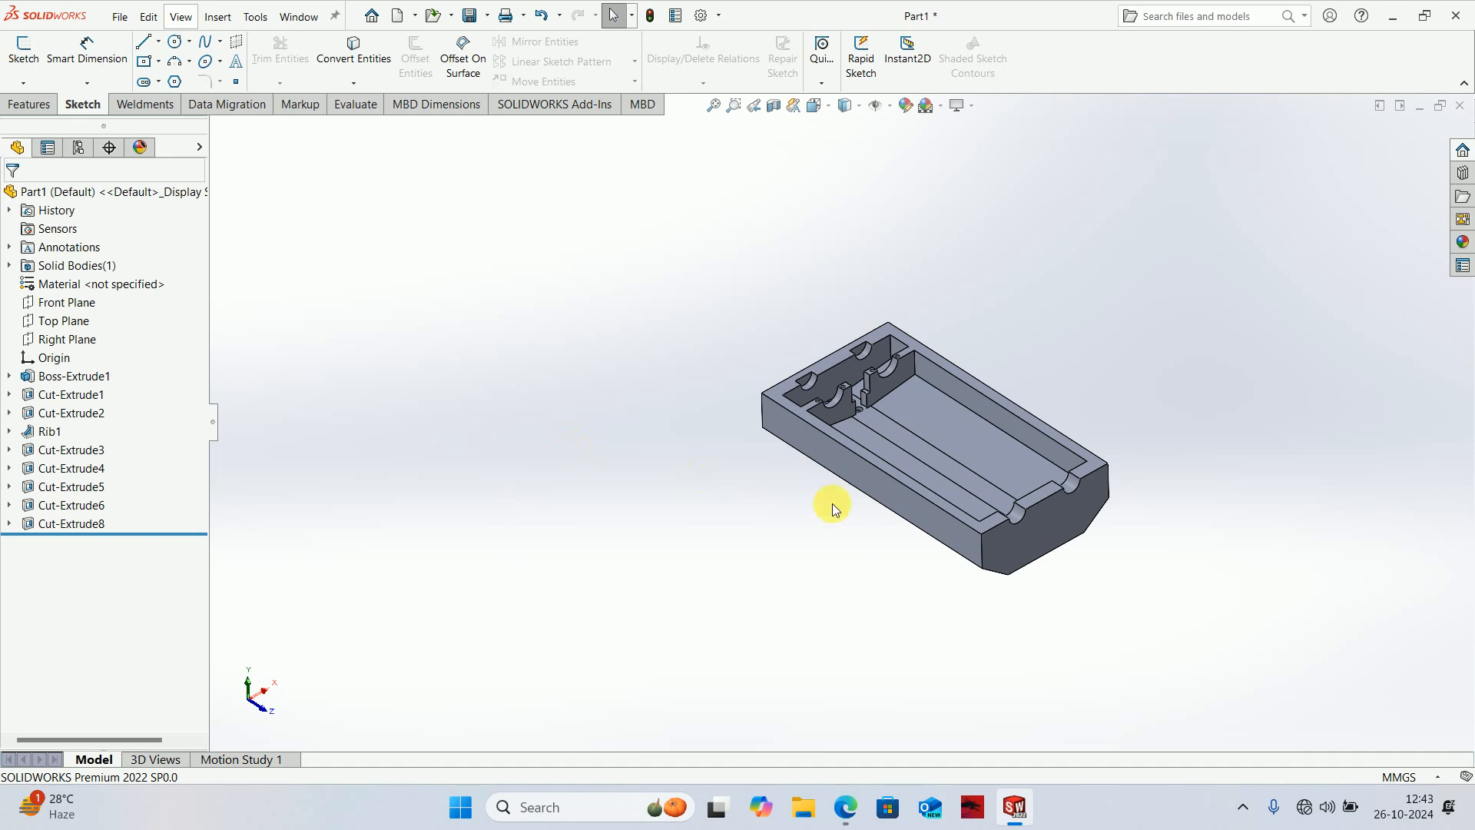
{"action": "left_click", "coordinate": [1053, 520]}
{"action": "key", "text": "ctrl+8"}
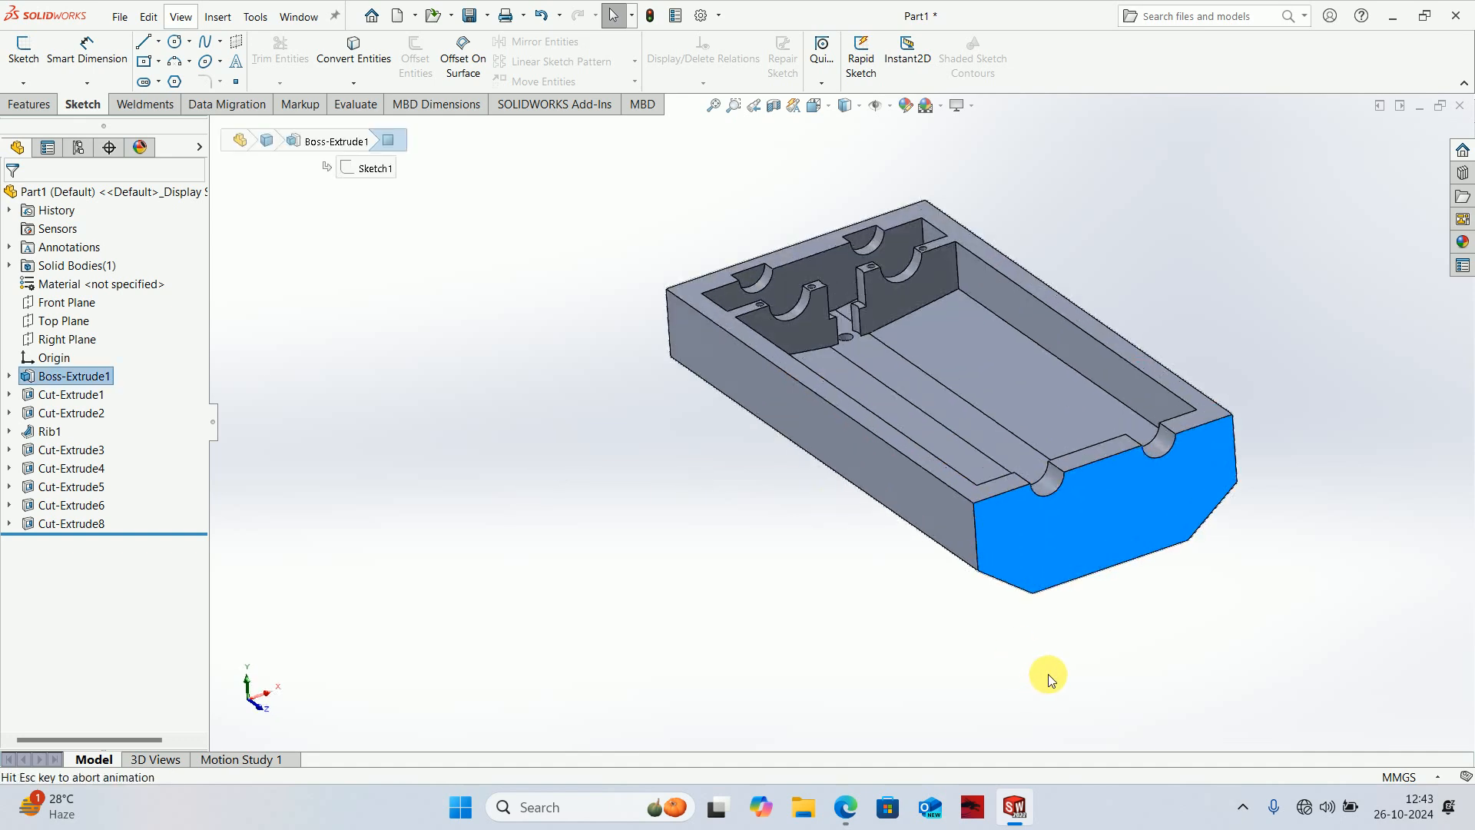
{"action": "scroll", "coordinate": [897, 576], "scroll_direction": "up", "scroll_amount": 4}
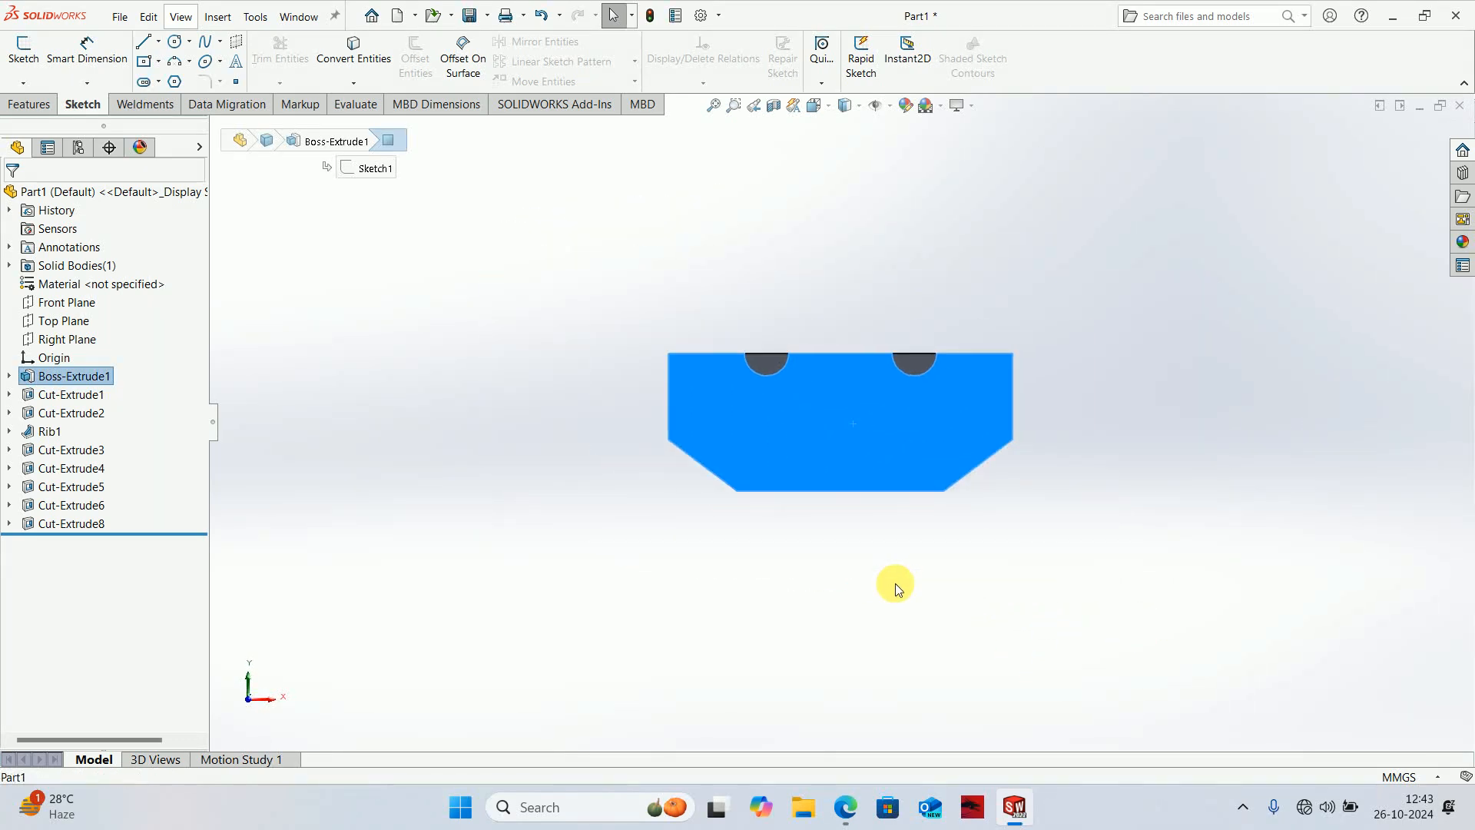
{"action": "middle_click_drag", "start_coordinate": [810, 526], "coordinate": [853, 590]}
{"action": "key", "text": "Escape"}
- Consult Section AA-AA in the Engine Assembly PDF for the stepped central hole, and return to the part model
{"action": "left_click", "coordinate": [846, 808]}
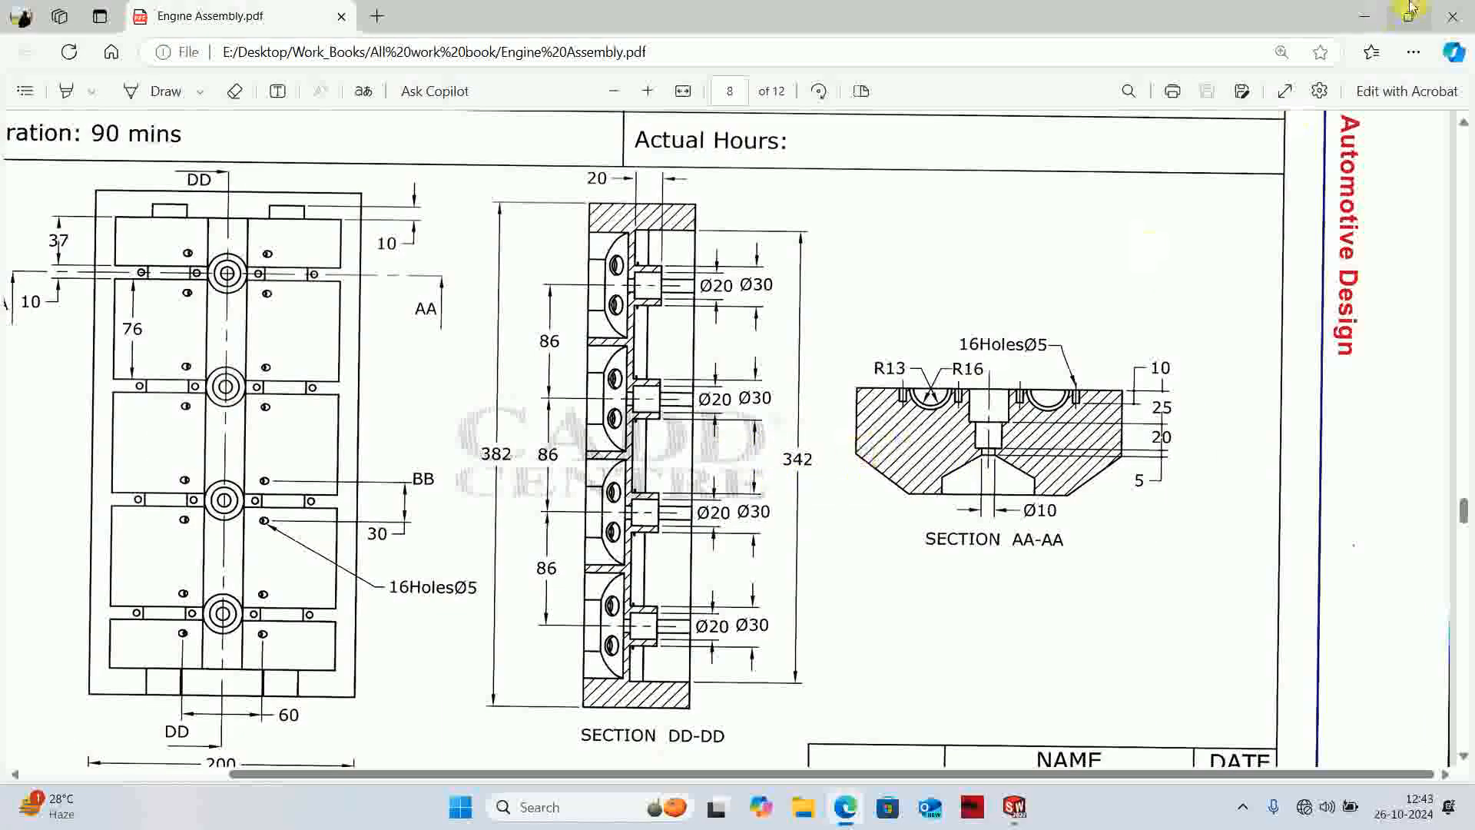
{"action": "left_click", "coordinate": [1364, 15]}
{"action": "left_click", "coordinate": [845, 806]}
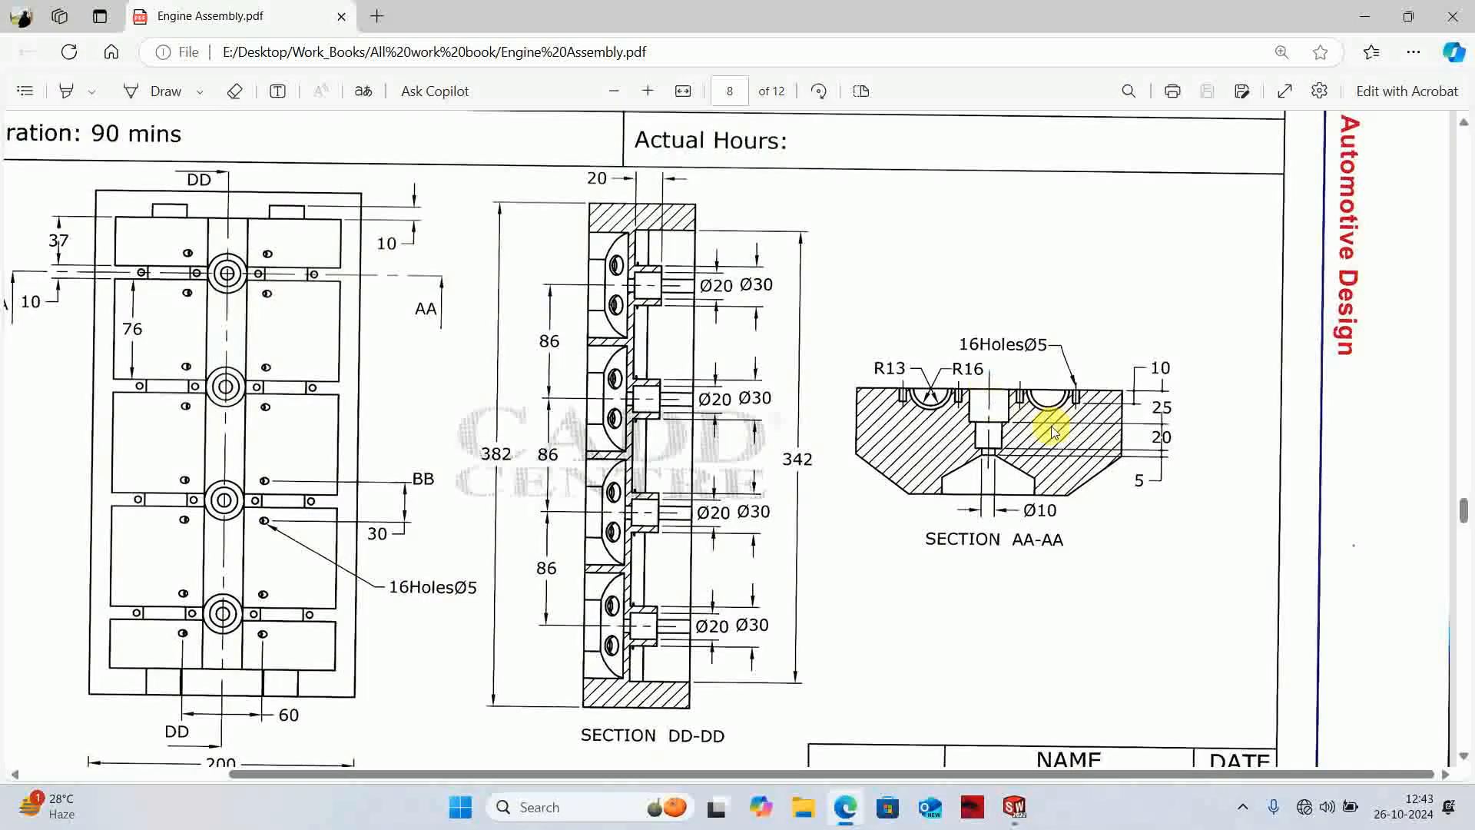
{"action": "left_click", "coordinate": [1349, 14]}
- Try to create a planar section view directly on the cross rib's face with a 0 mm offset
{"action": "middle_click_drag", "start_coordinate": [969, 327], "coordinate": [808, 368]}
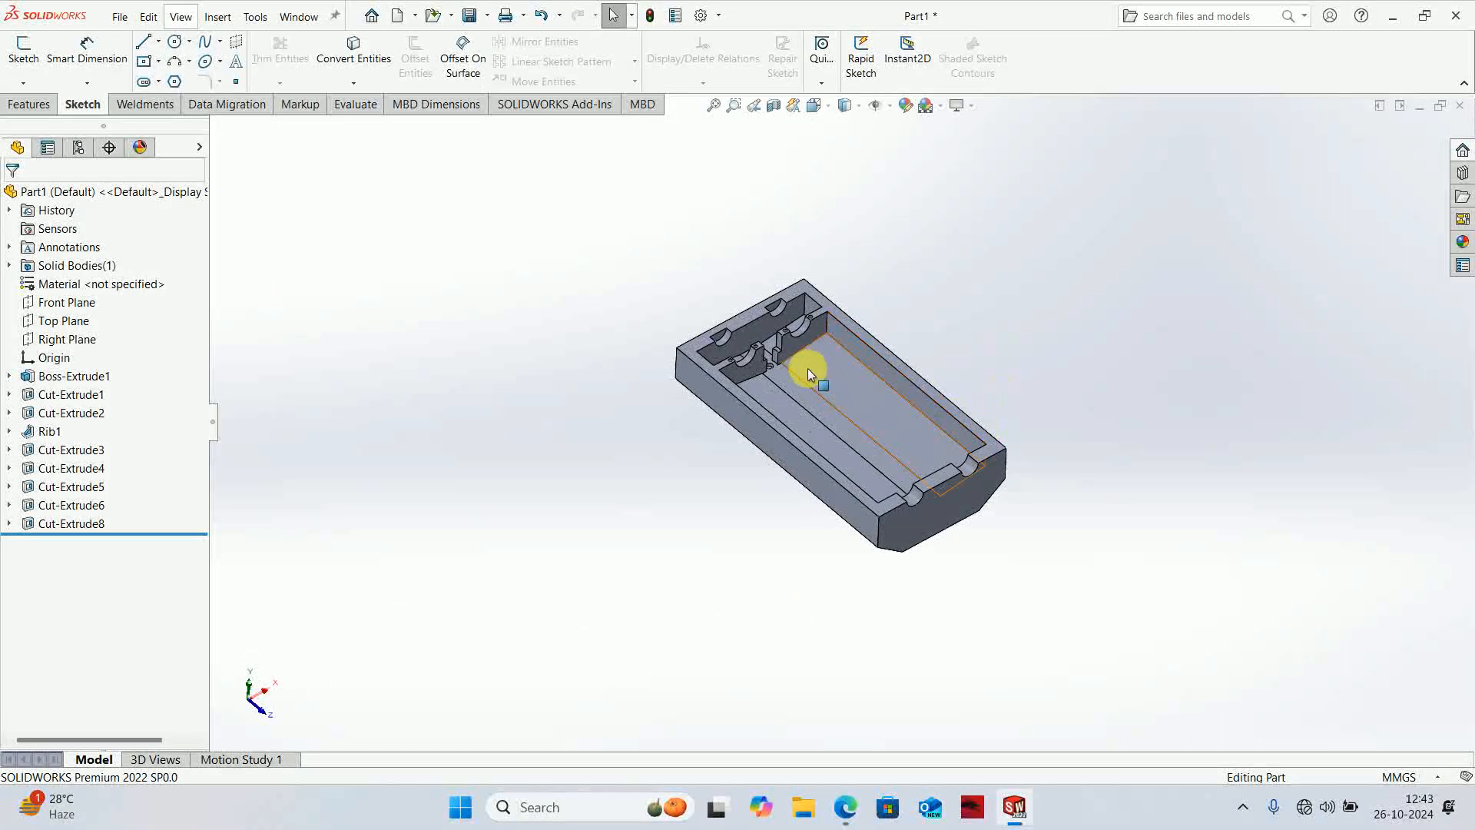
{"action": "scroll", "coordinate": [797, 356], "scroll_direction": "down", "scroll_amount": 7}
{"action": "left_click", "coordinate": [756, 365]}
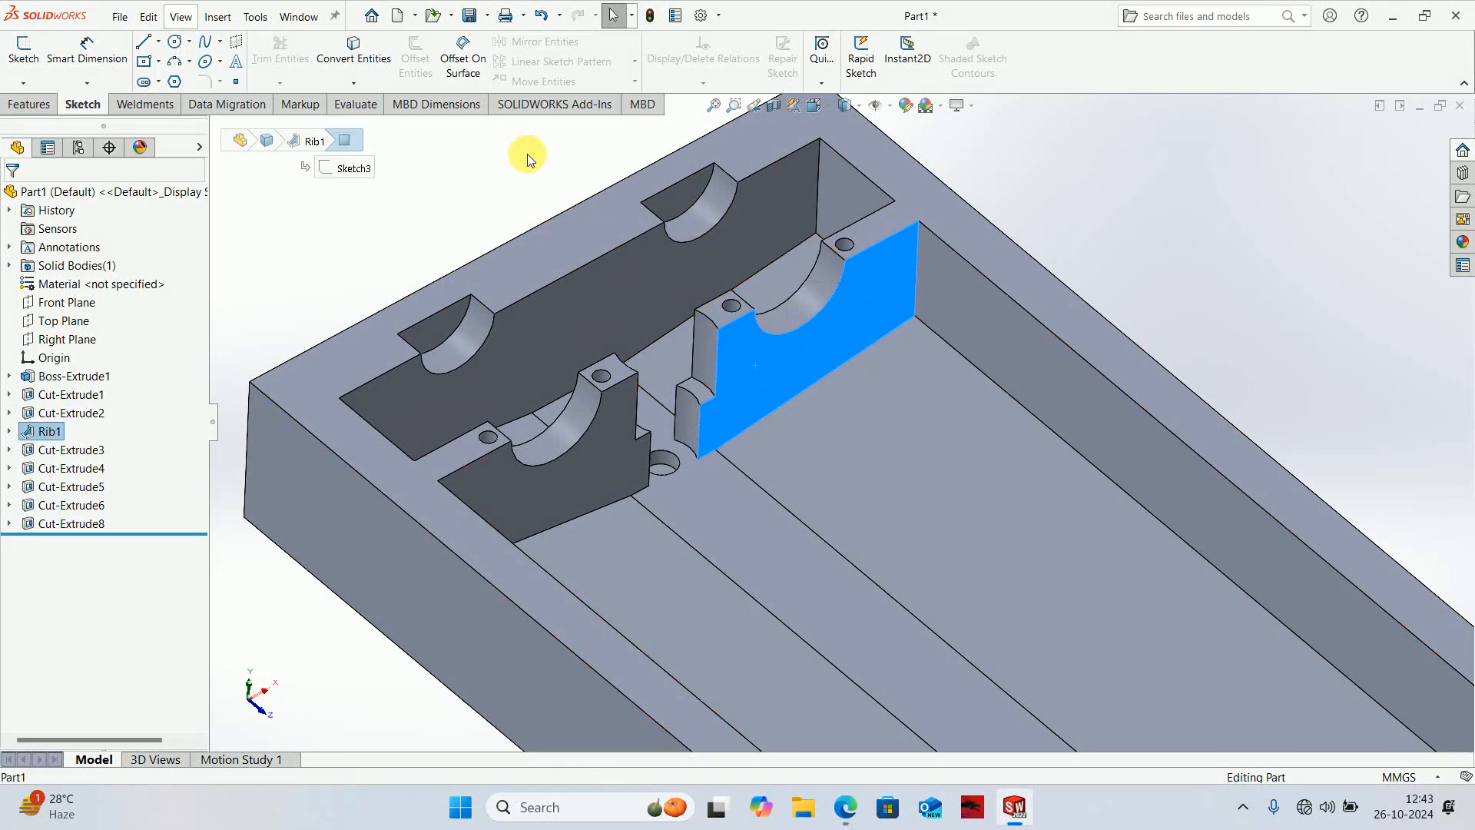
{"action": "left_click", "coordinate": [771, 108]}
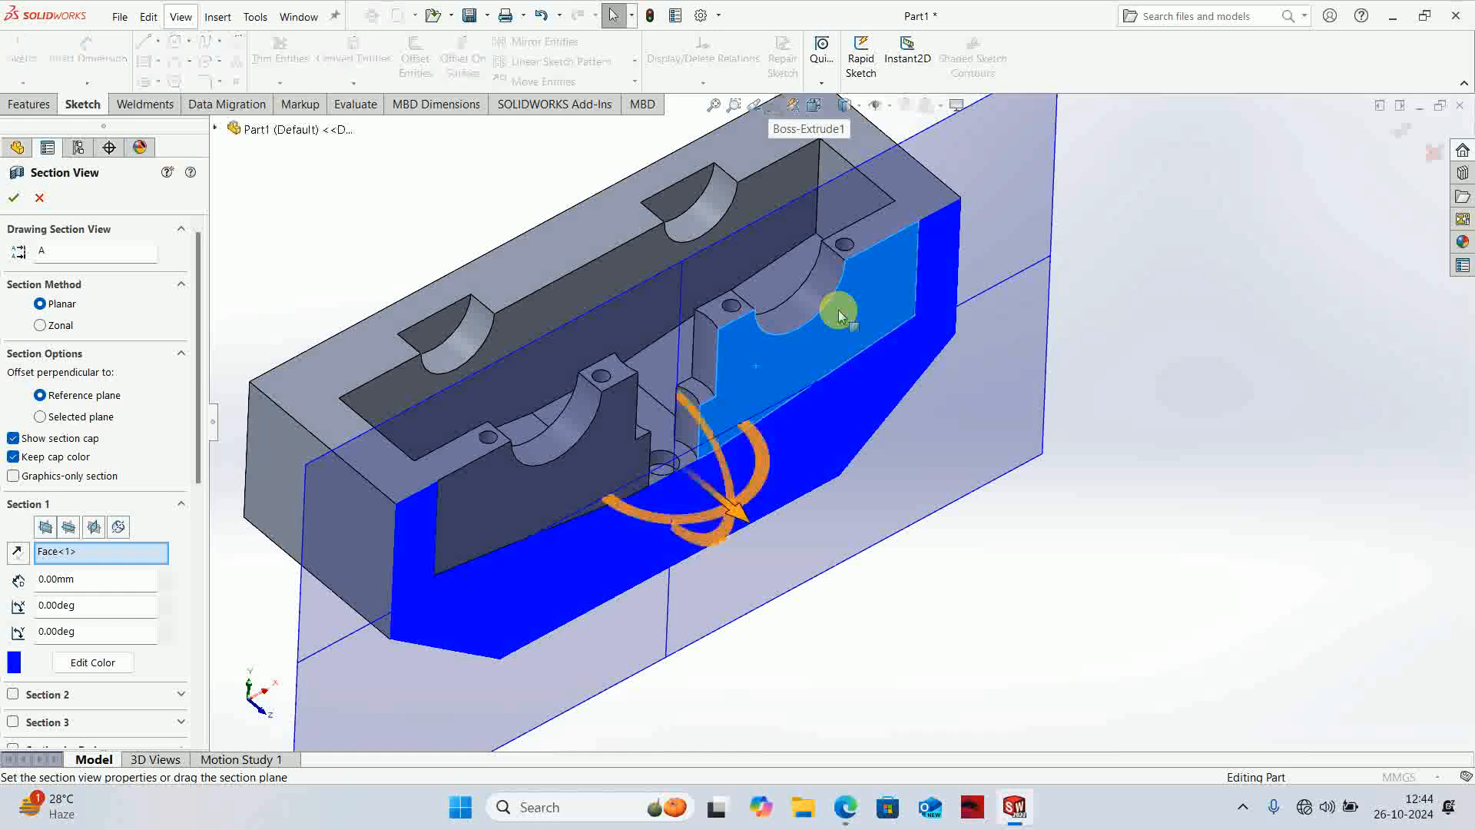
{"action": "left_click", "coordinate": [1397, 131]}
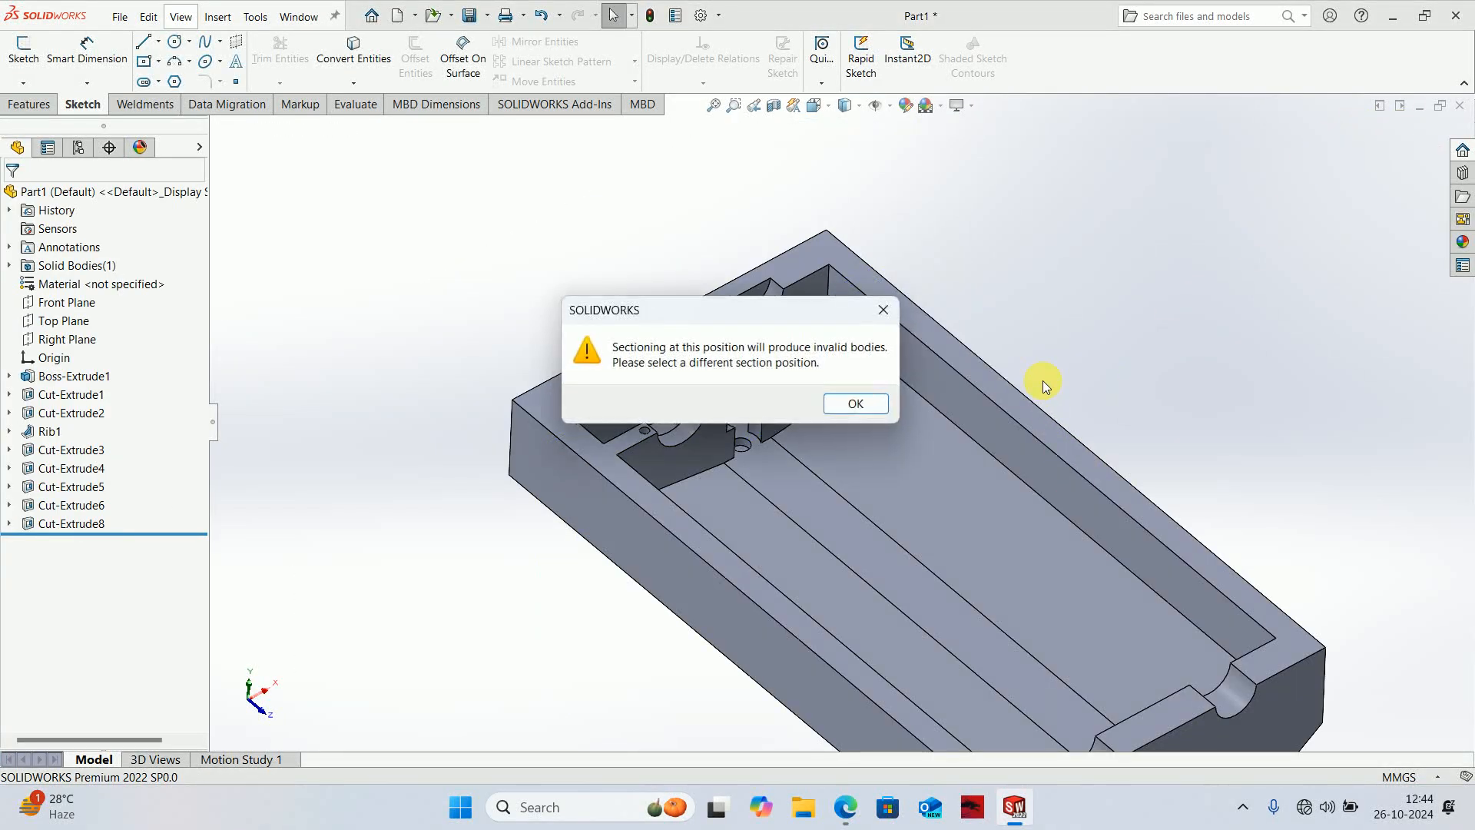
{"action": "left_click", "coordinate": [852, 404]}
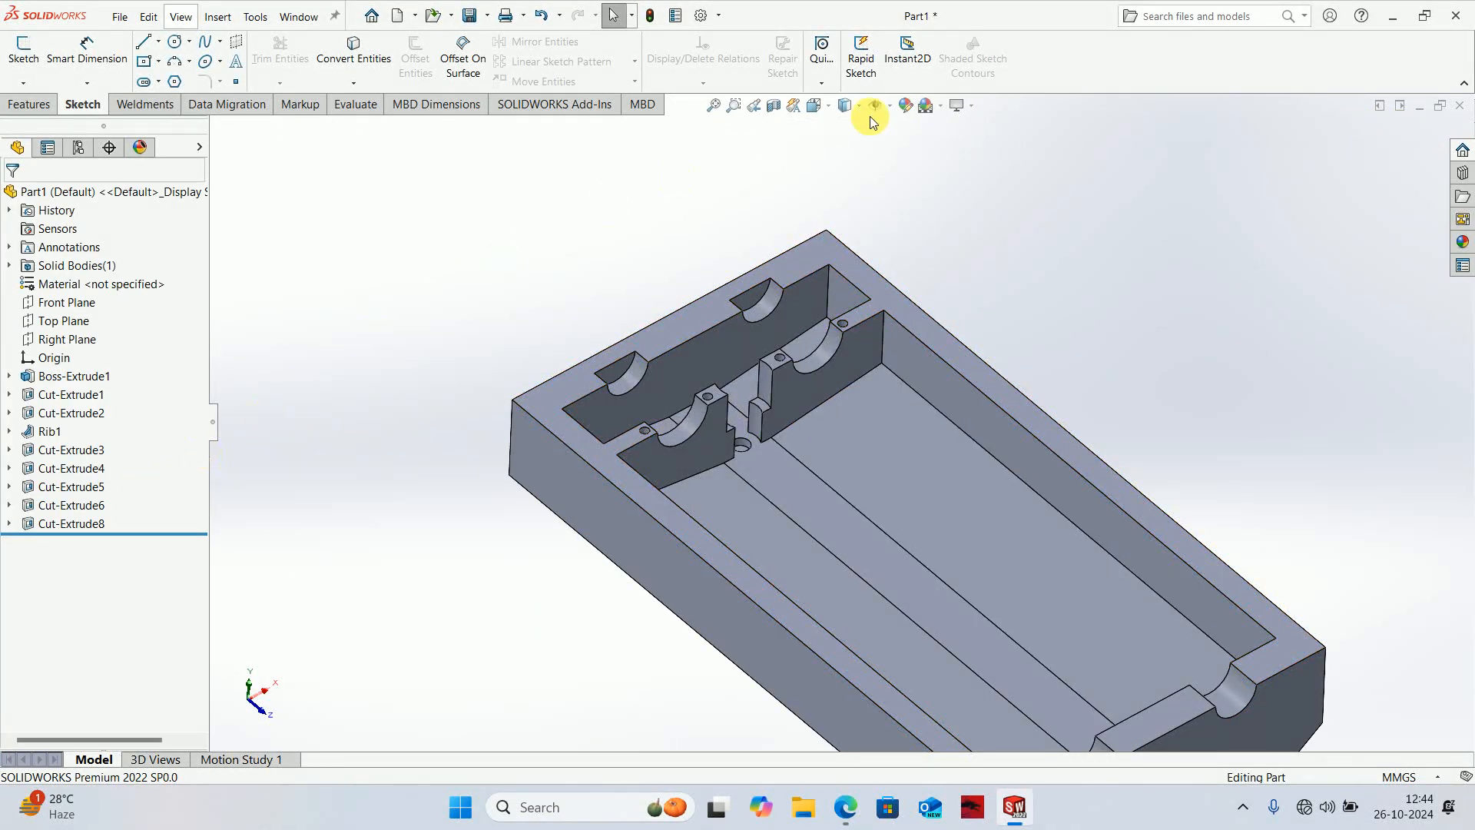
{"action": "left_click", "coordinate": [771, 109]}
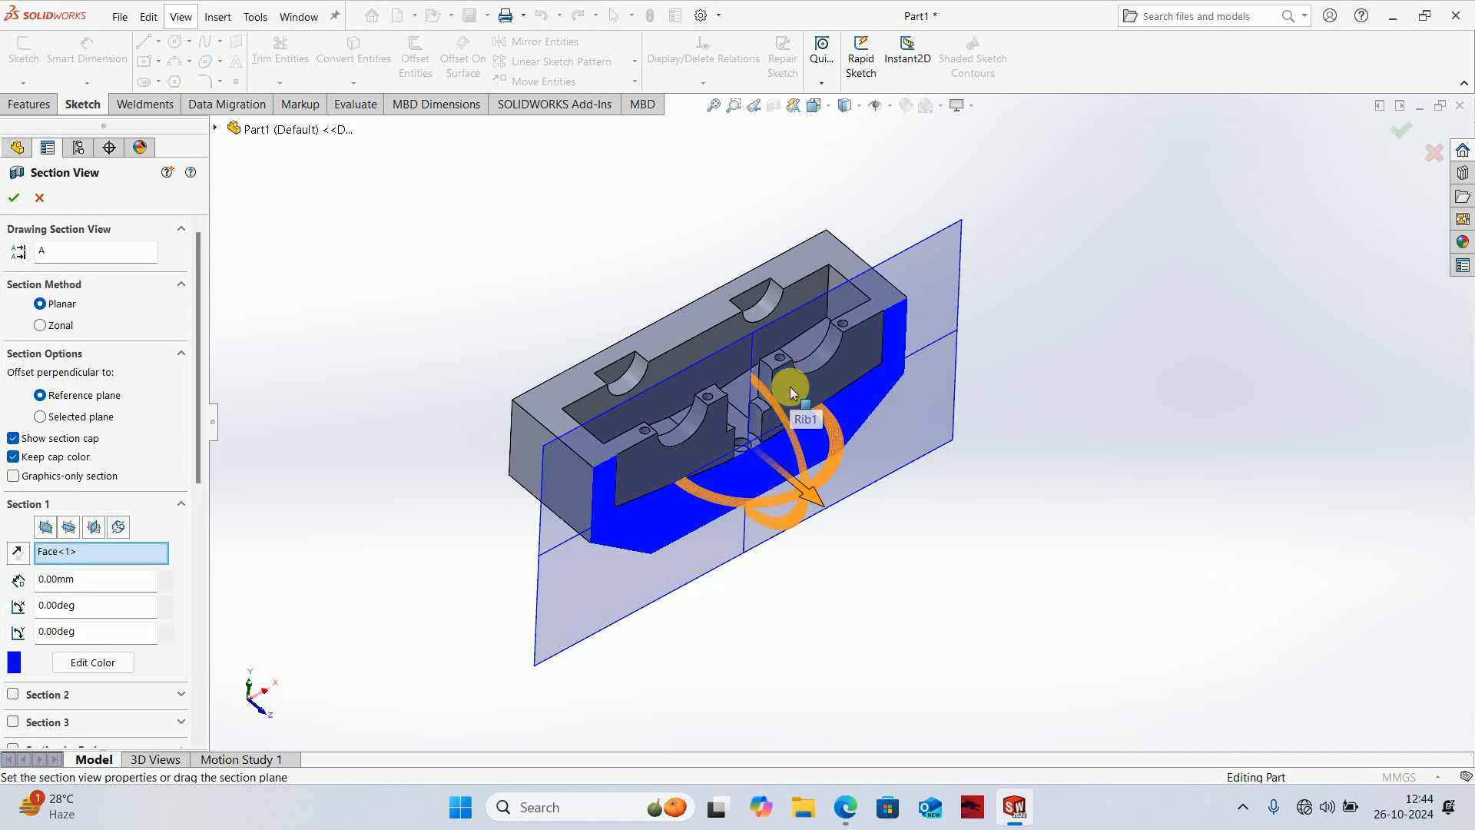
{"action": "left_click", "coordinate": [1402, 135]}
{"action": "left_click", "coordinate": [850, 401]}
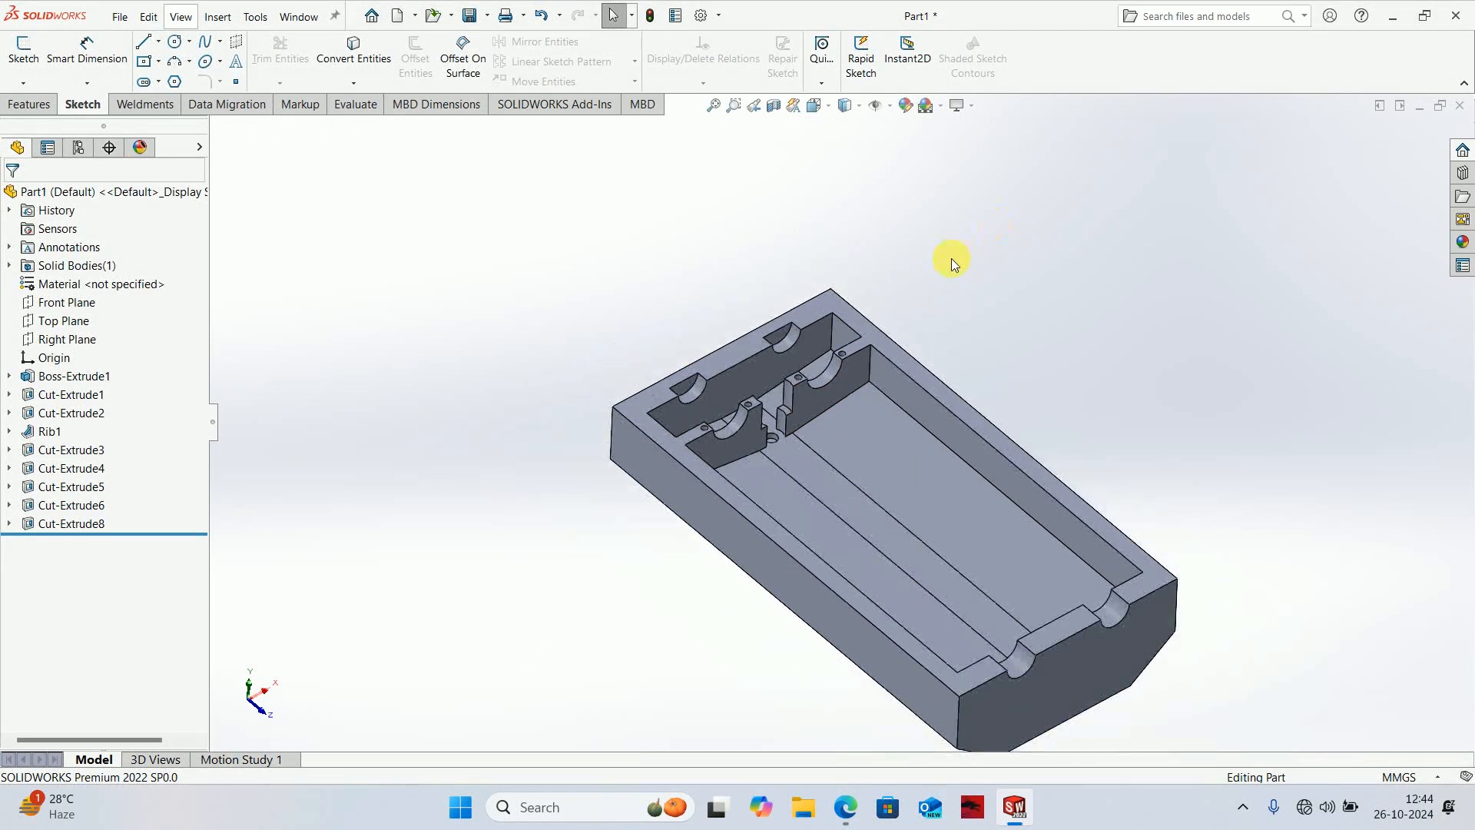
- Create a planar section view offset -5 mm from the rib face and compare it from the front with Section AA-AA
{"action": "left_click", "coordinate": [773, 106]}
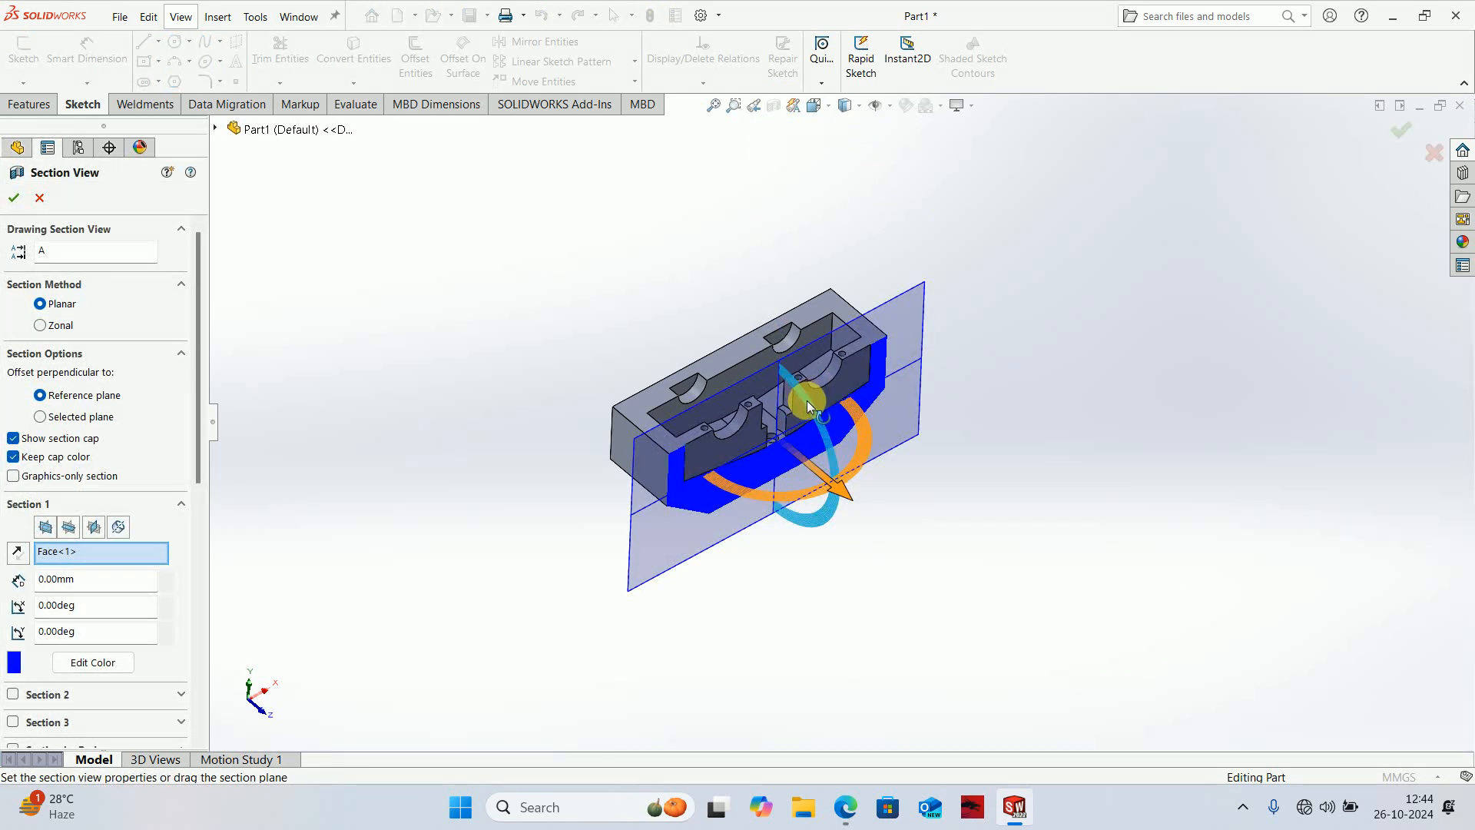
{"action": "left_click_drag", "start_coordinate": [831, 500], "coordinate": [823, 490]}
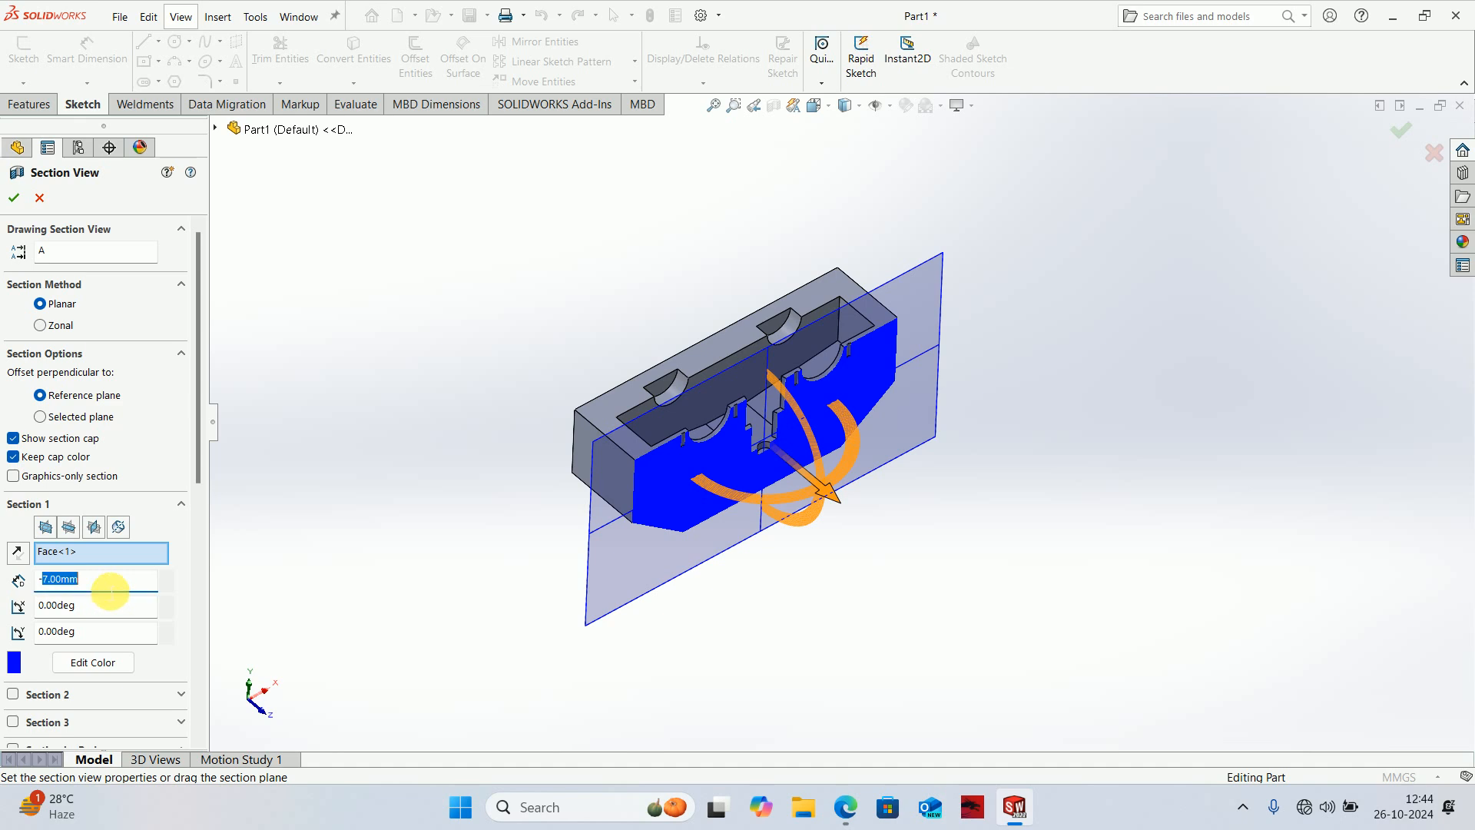
{"action": "key", "text": "Return"}
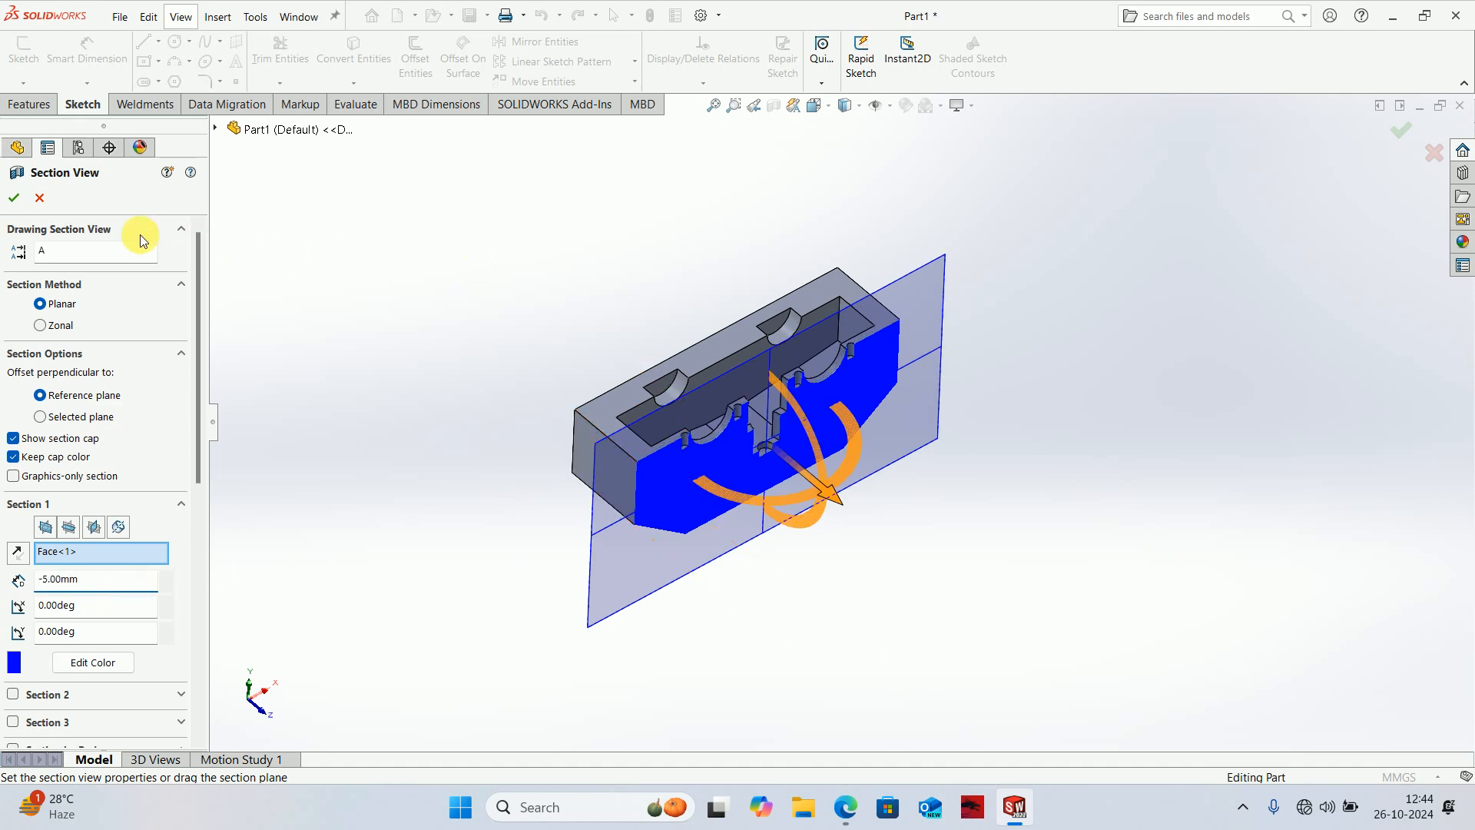
{"action": "left_click", "coordinate": [16, 199]}
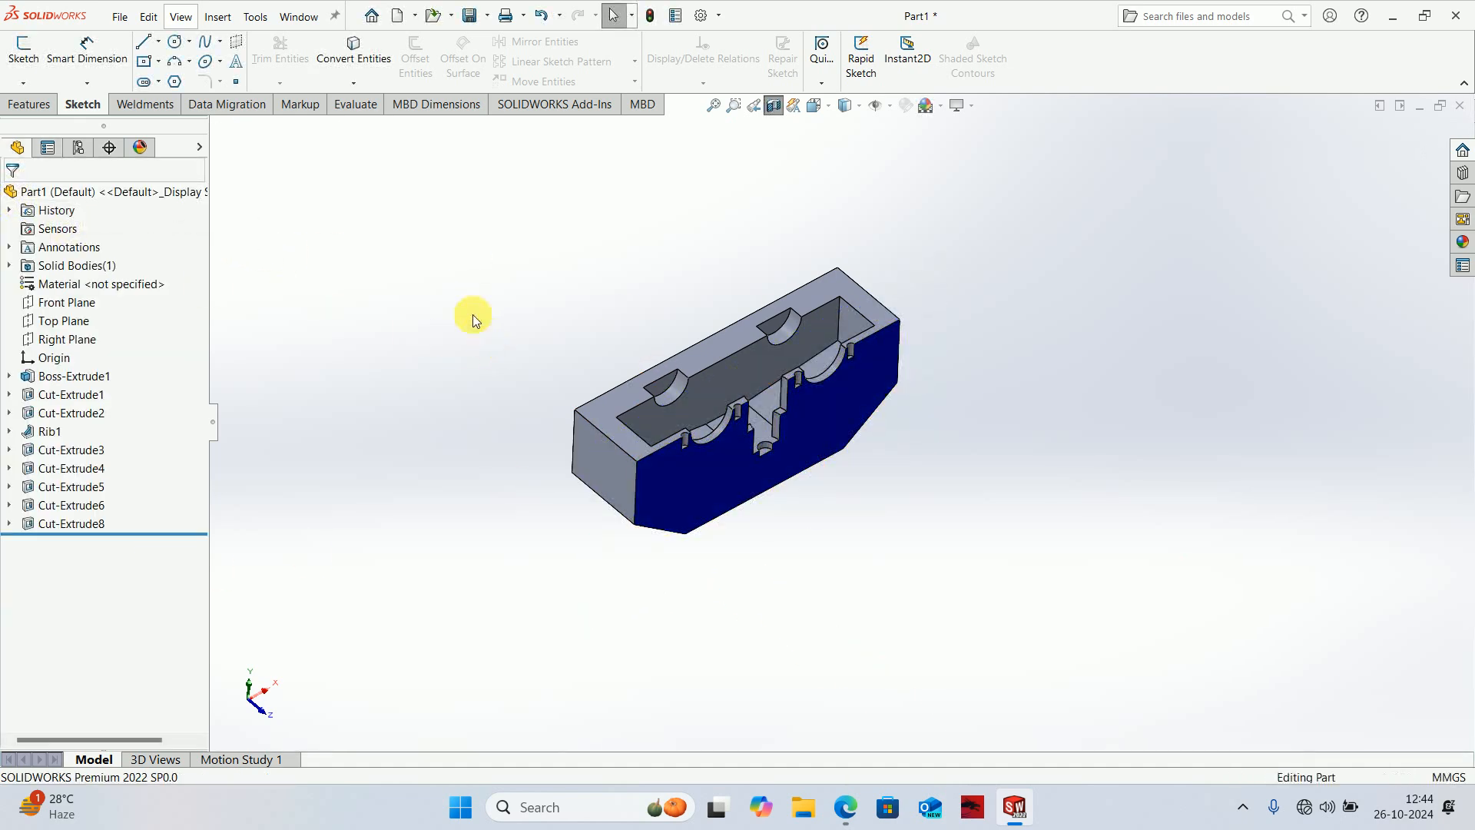
{"action": "middle_click_drag", "start_coordinate": [474, 315], "coordinate": [430, 240]}
{"action": "key", "text": "ctrl+1"}
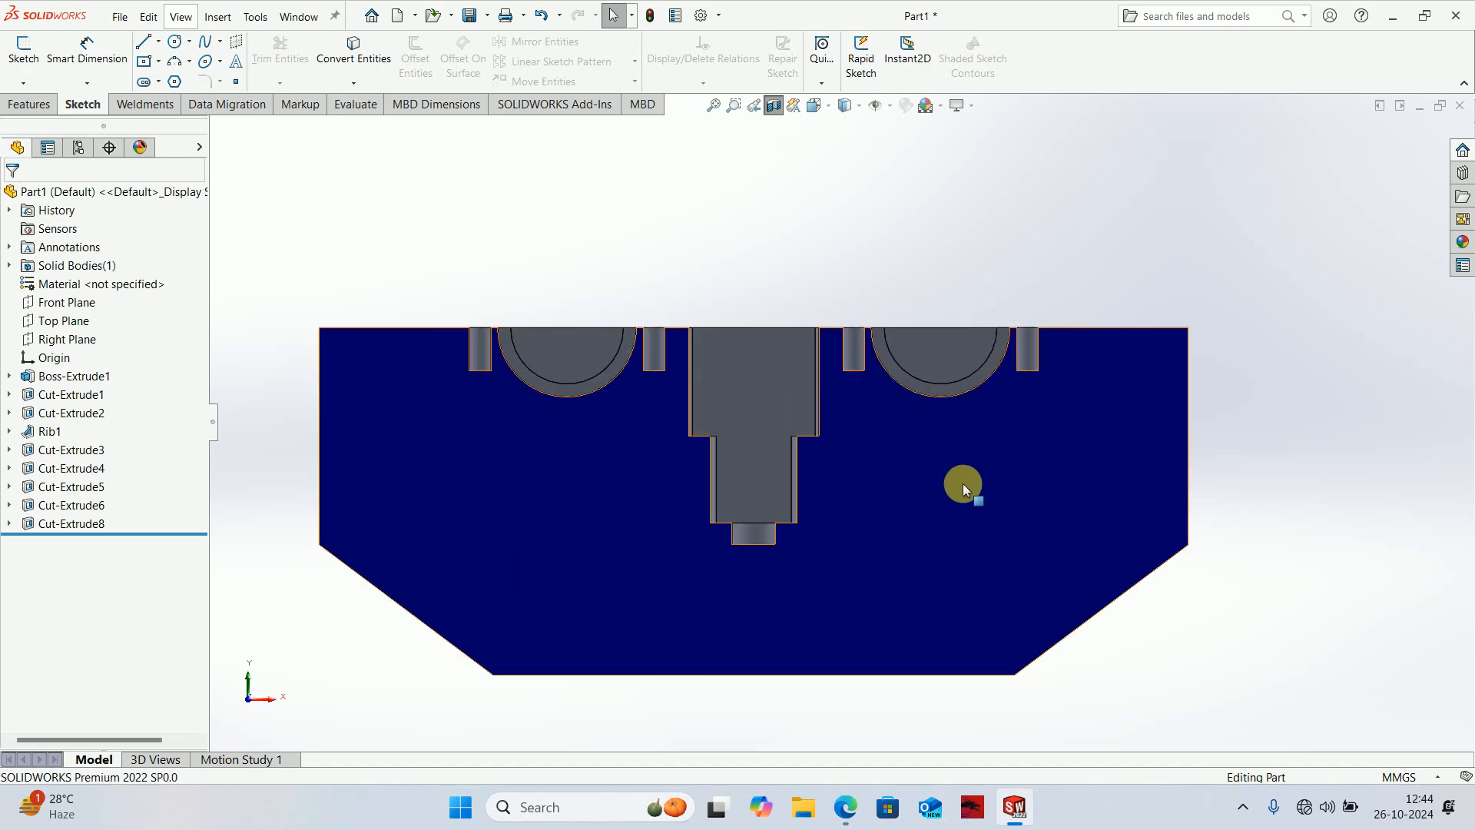
{"action": "left_click", "coordinate": [851, 813]}
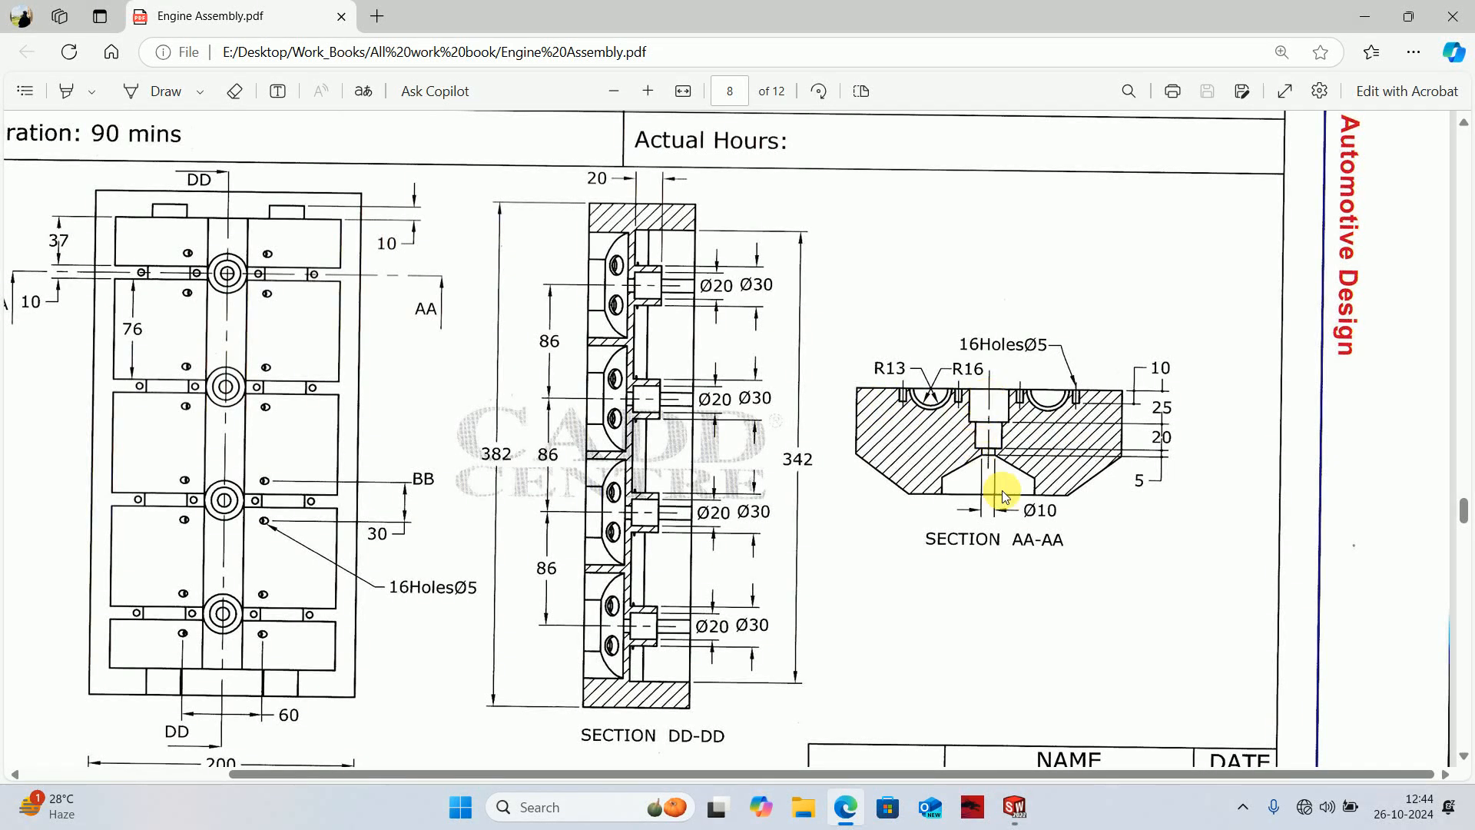
{"action": "left_click", "coordinate": [1364, 15]}
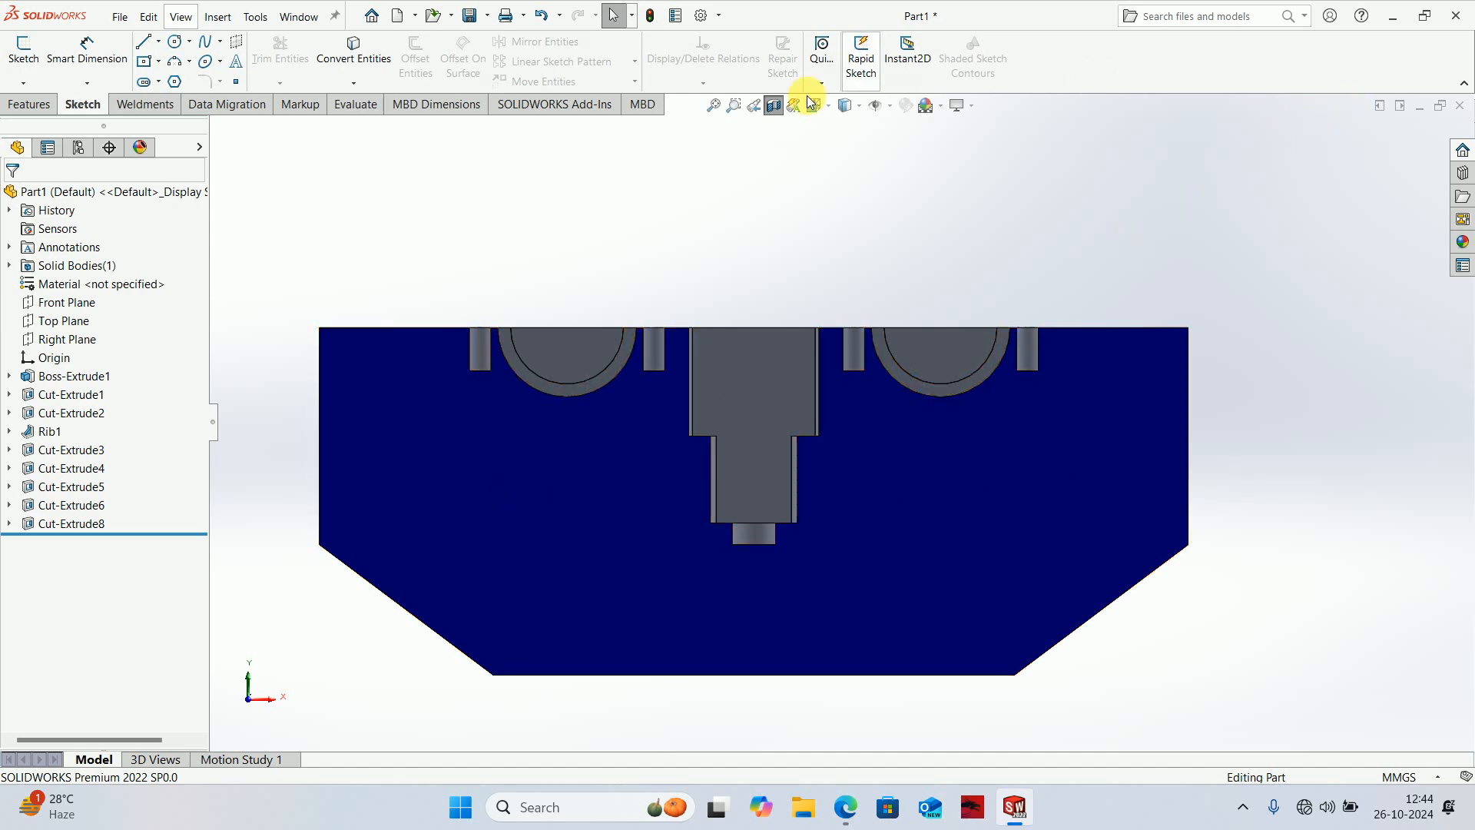
- Turn off the section view, show the whole part at an angle, and consult the cylinder head sheet in the Engine Assembly PDF
{"action": "left_click", "coordinate": [774, 105]}
{"action": "middle_click_drag", "start_coordinate": [725, 230], "coordinate": [417, 427]}
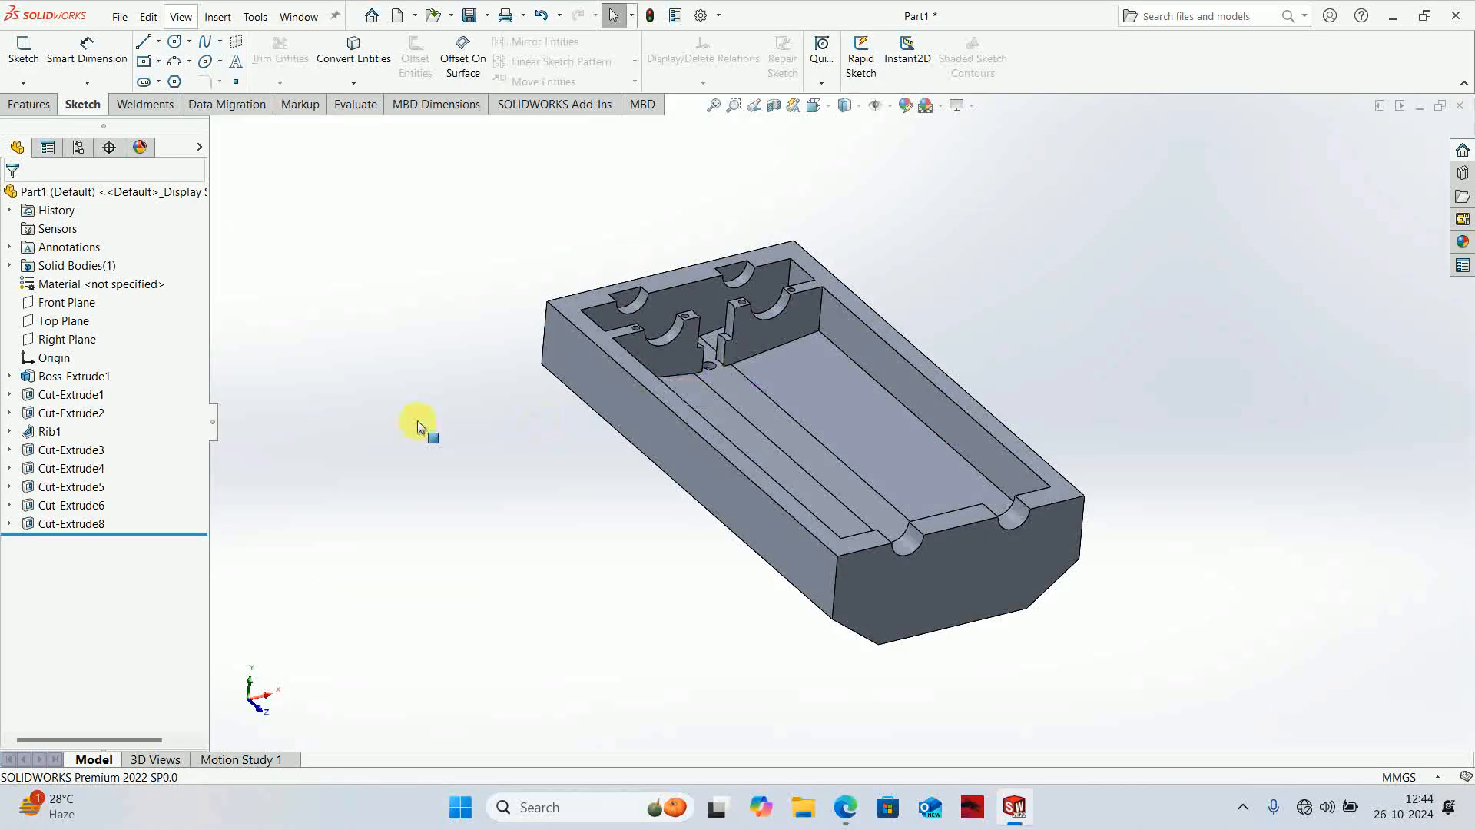
{"action": "left_click", "coordinate": [832, 812]}
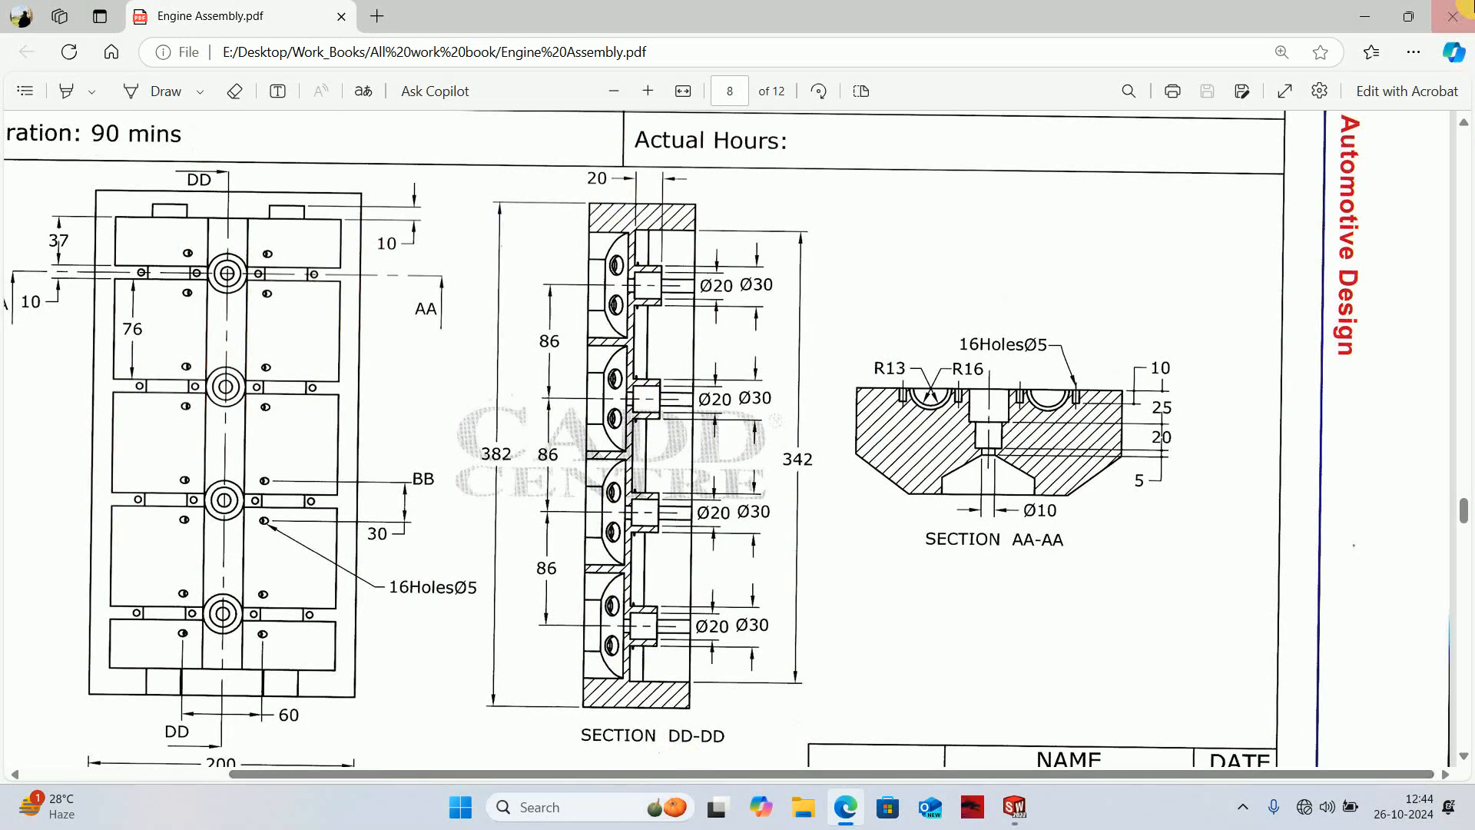
{"action": "left_click", "coordinate": [1365, 19]}
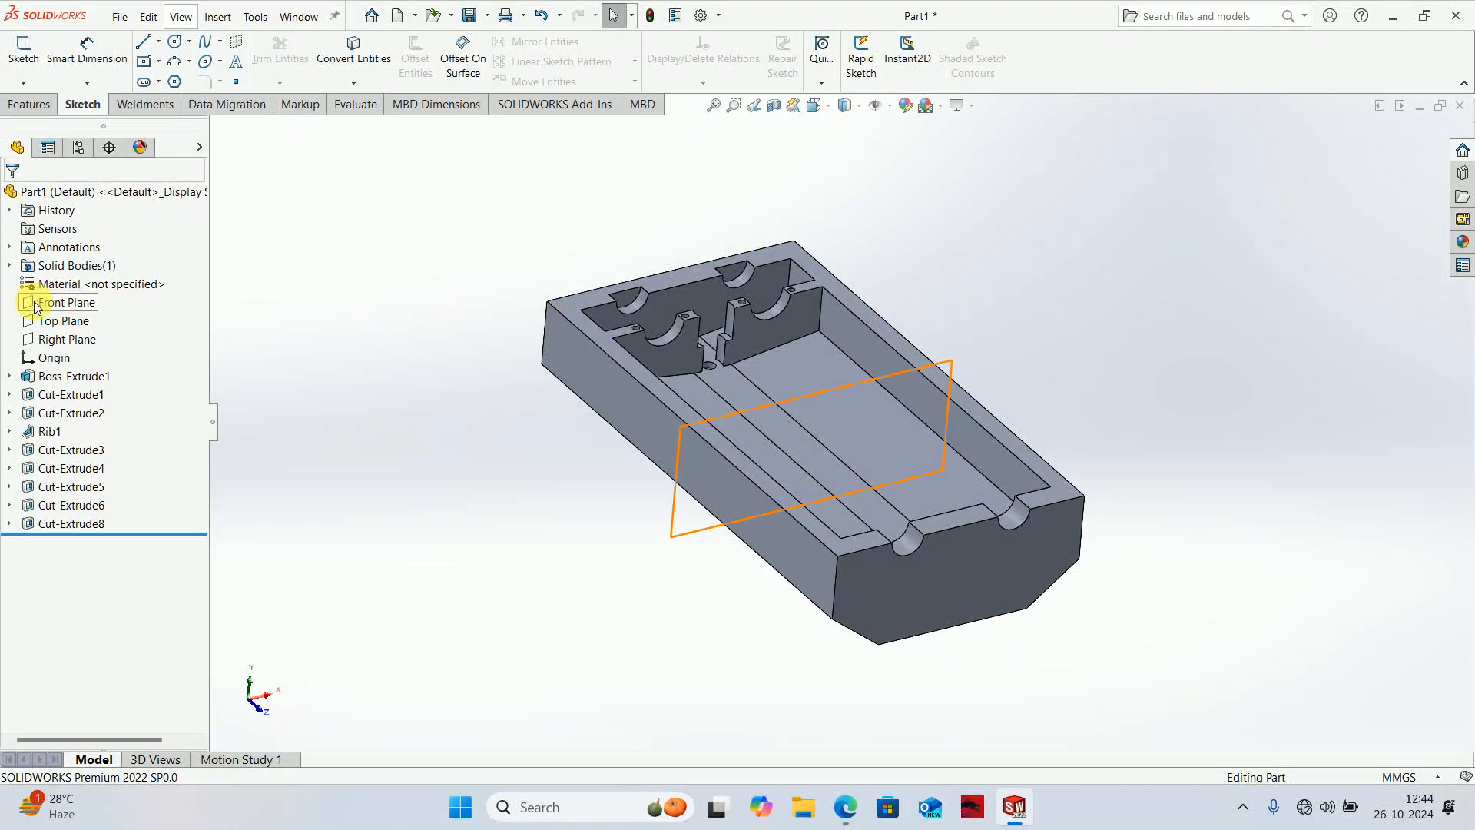
- Create a planar section view on the Right Plane and examine the area around the cross rib straight from the side
{"action": "left_click", "coordinate": [61, 339]}
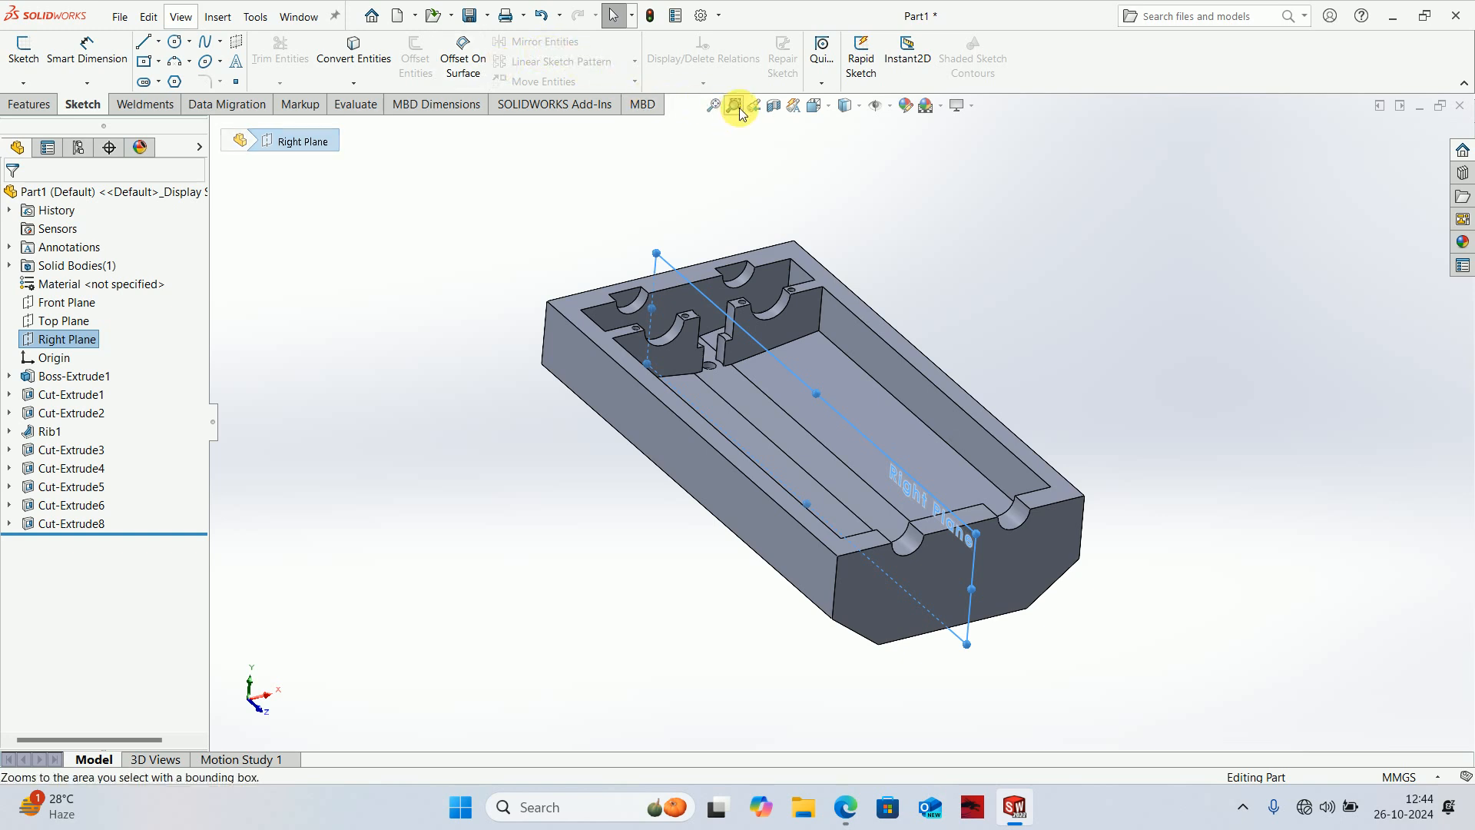
{"action": "left_click", "coordinate": [773, 105]}
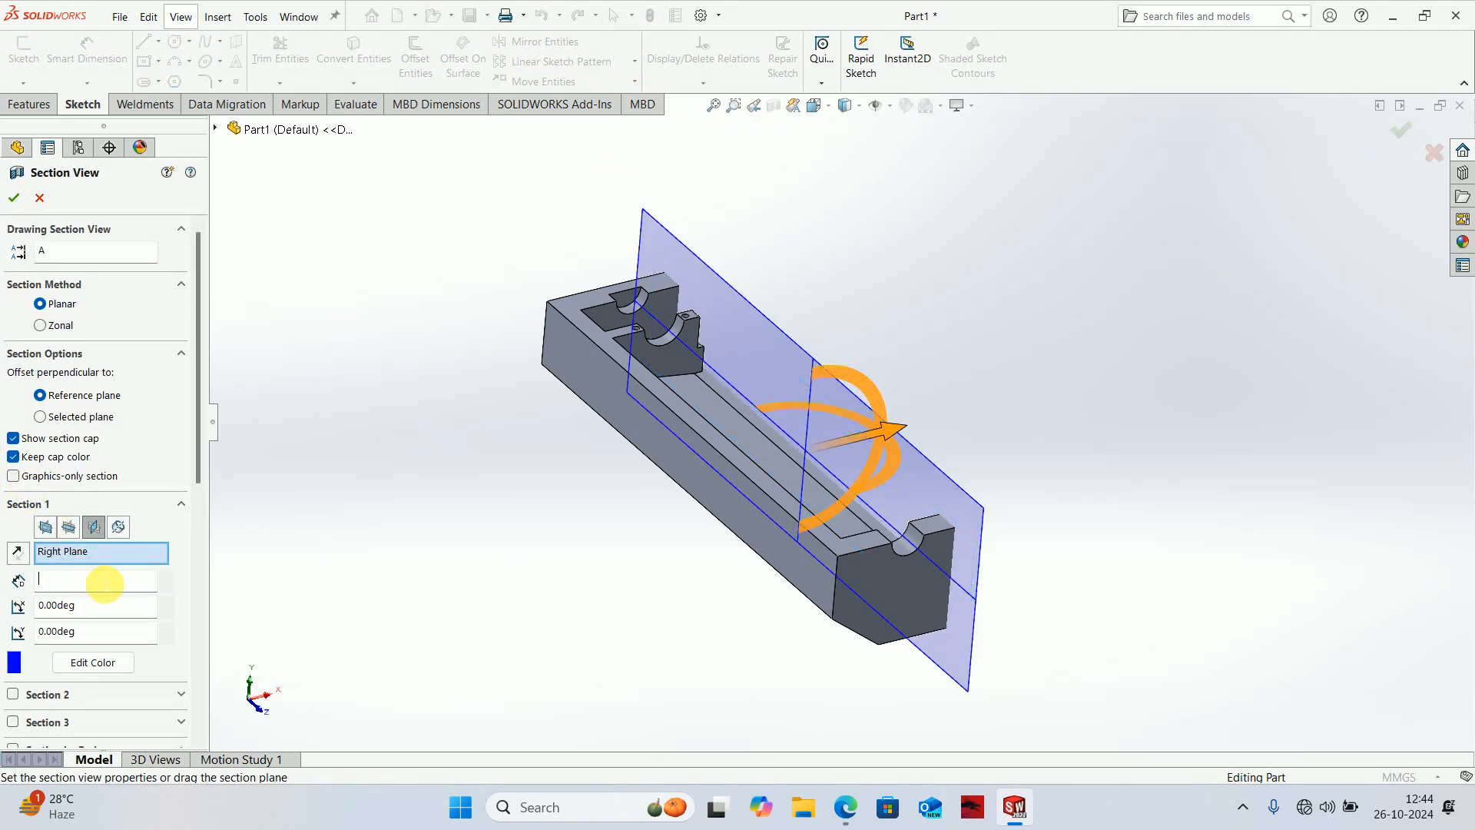
{"action": "left_click", "coordinate": [99, 581]}
{"action": "middle_click_drag", "start_coordinate": [620, 530], "coordinate": [459, 590]}
{"action": "left_click", "coordinate": [1394, 149]}
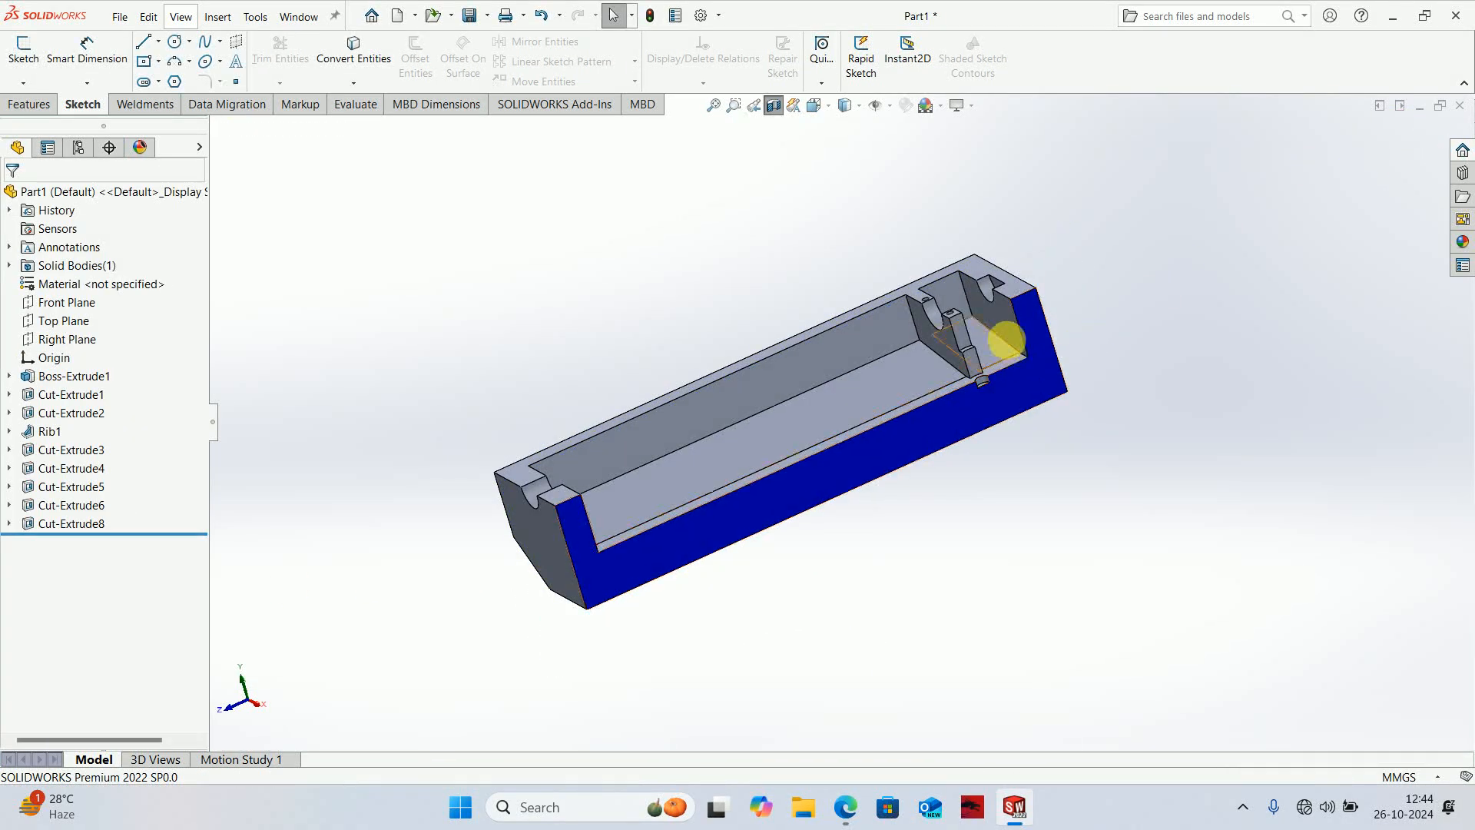
{"action": "key", "text": "ctrl+4"}
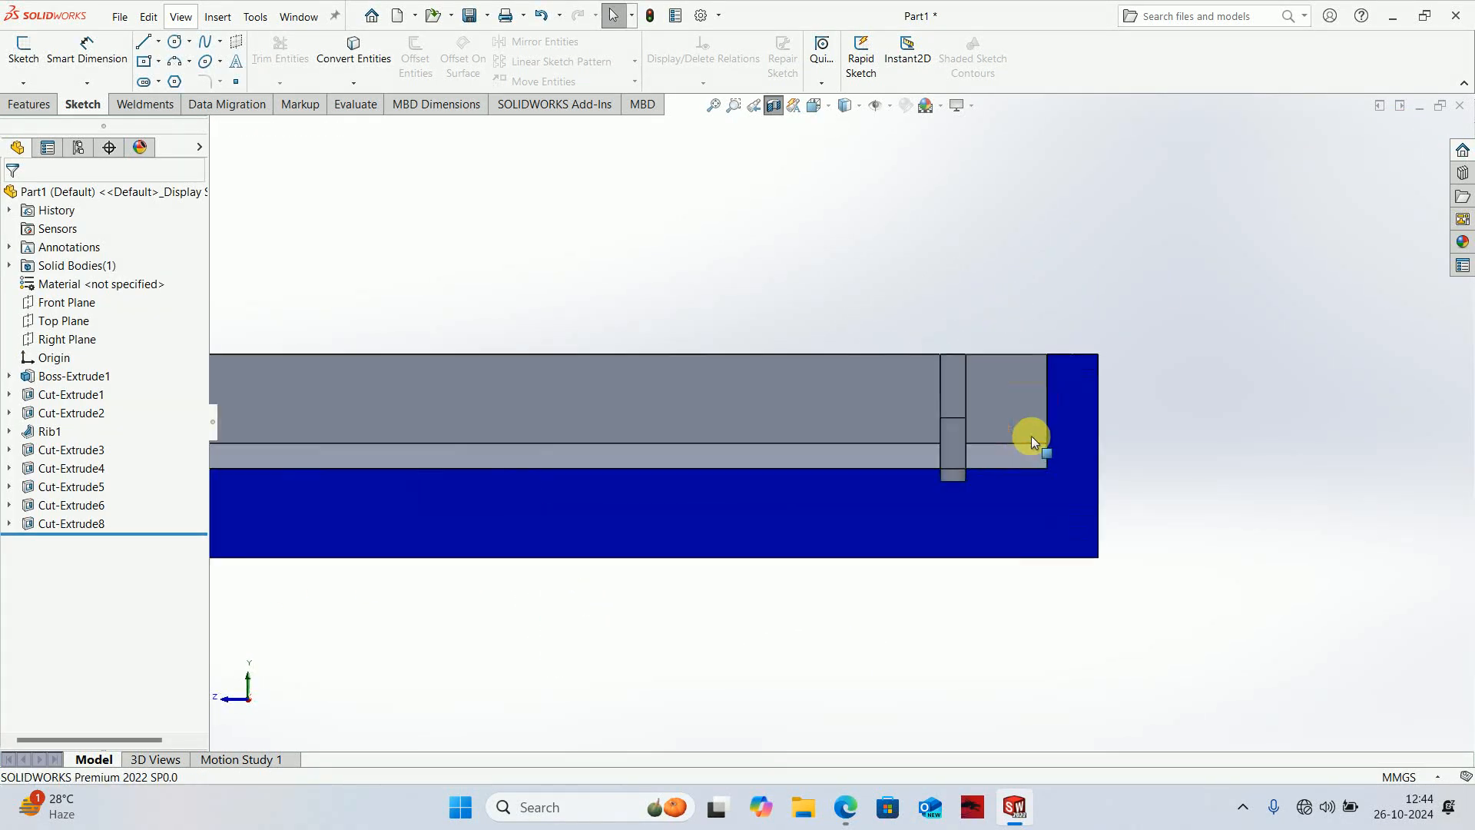
{"action": "scroll", "coordinate": [929, 448], "scroll_direction": "down", "scroll_amount": 2}
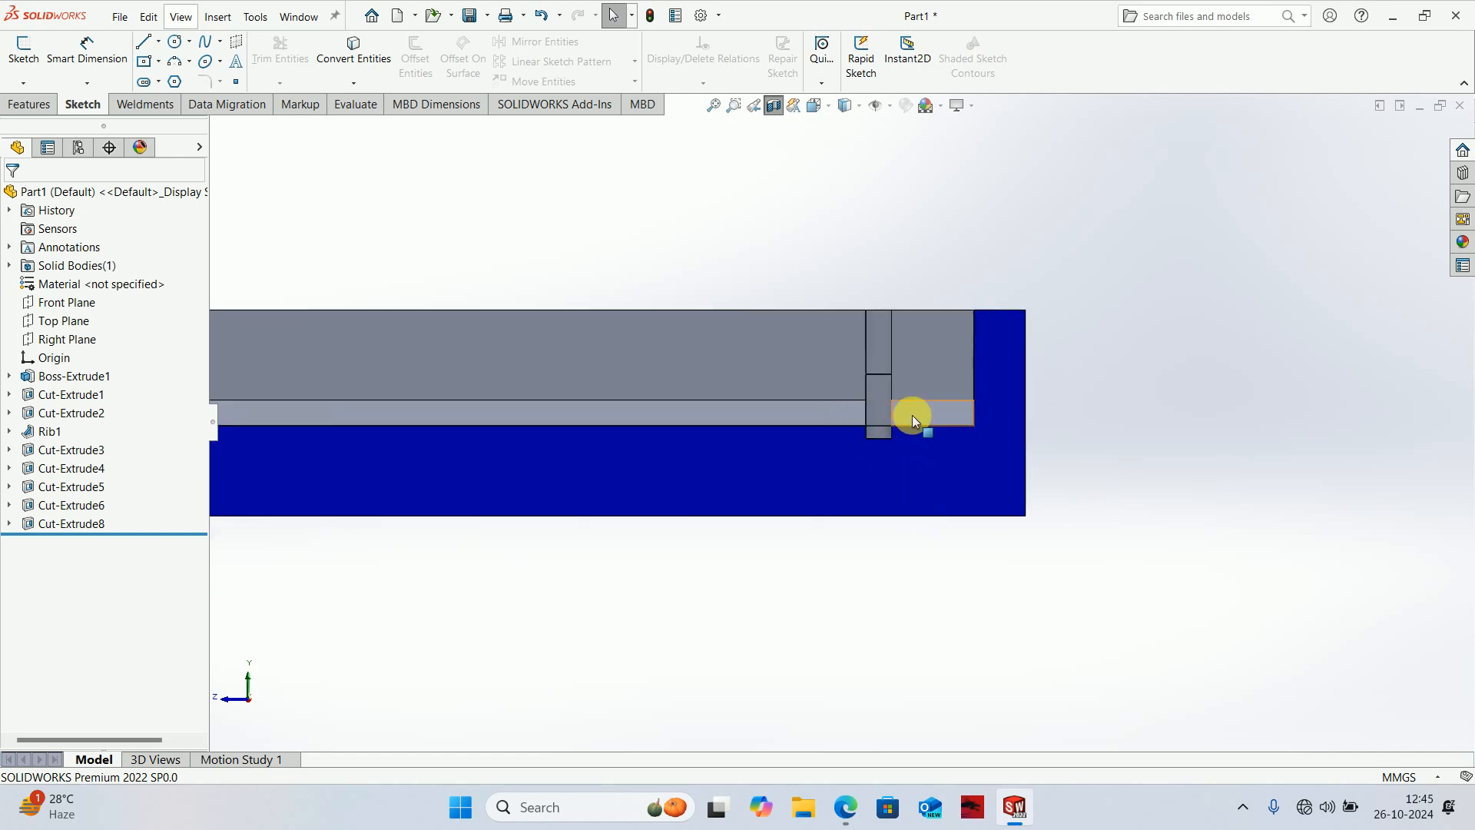
- Switch to the Engine Assembly PDF, rotate the sheet clockwise, and enlarge Section DD-DD
{"action": "left_click", "coordinate": [860, 813]}
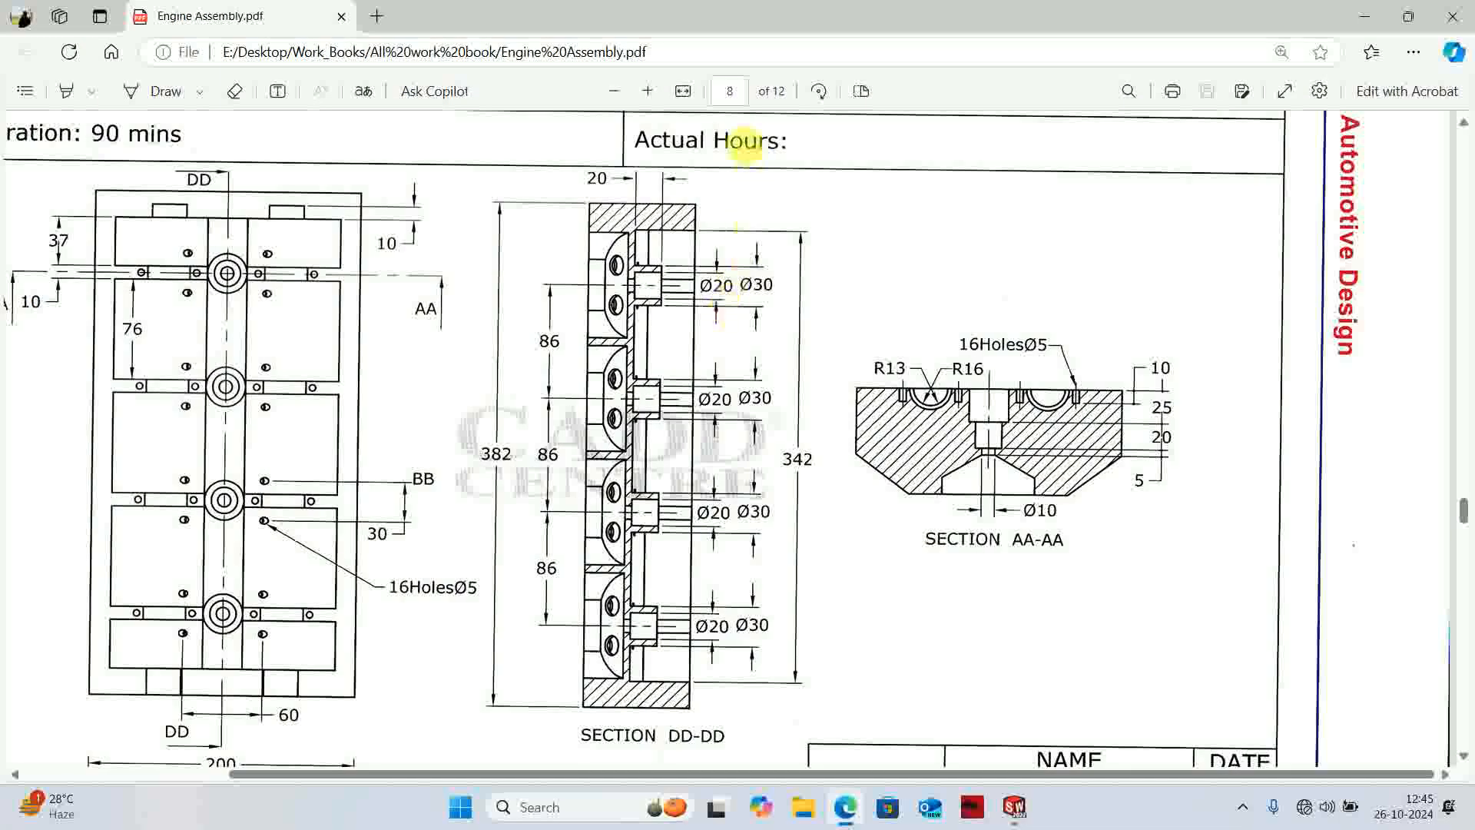
{"action": "left_click", "coordinate": [820, 92]}
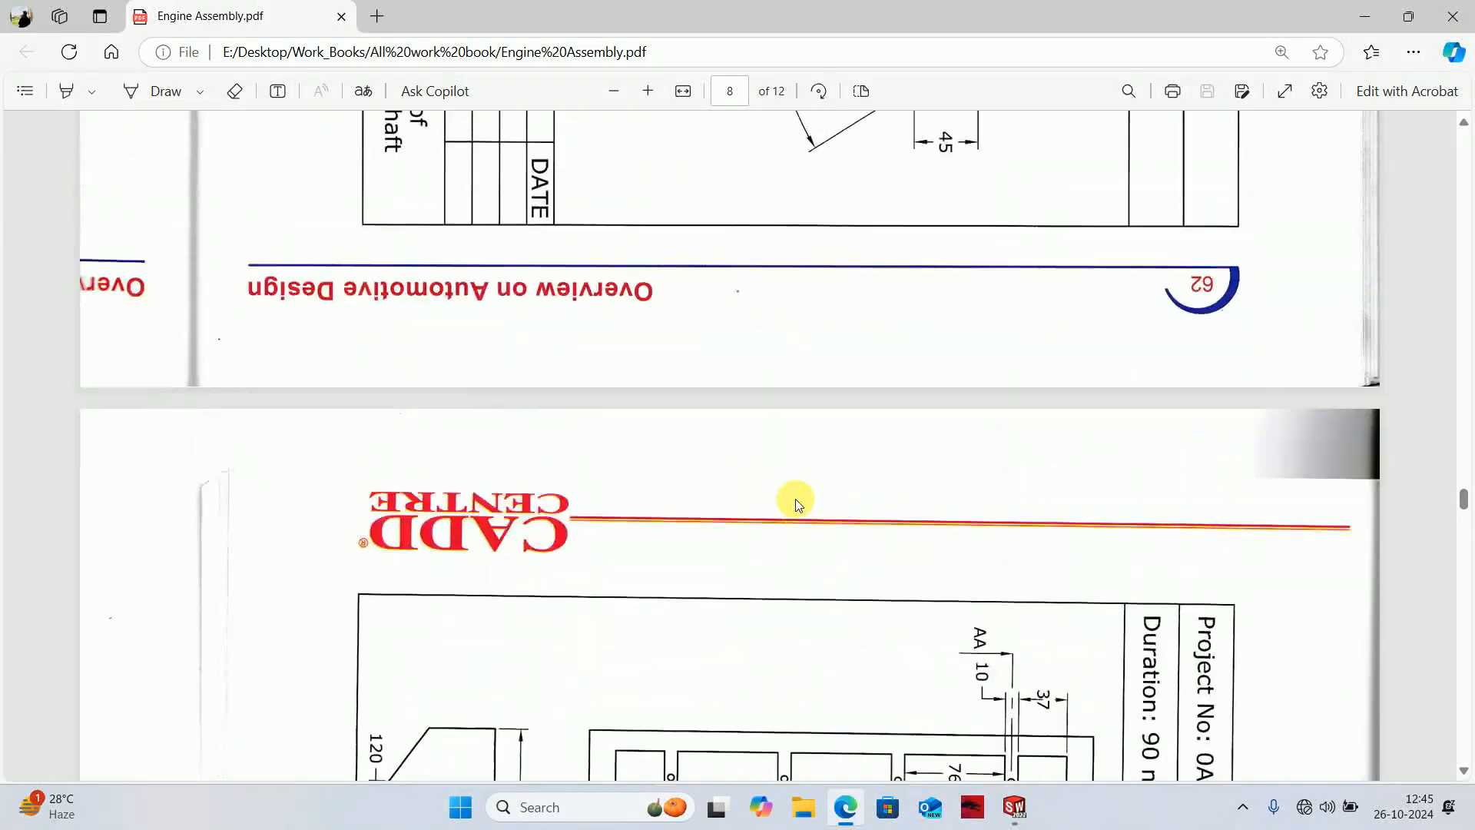
{"action": "scroll", "coordinate": [804, 474], "scroll_direction": "down", "scroll_amount": 1}
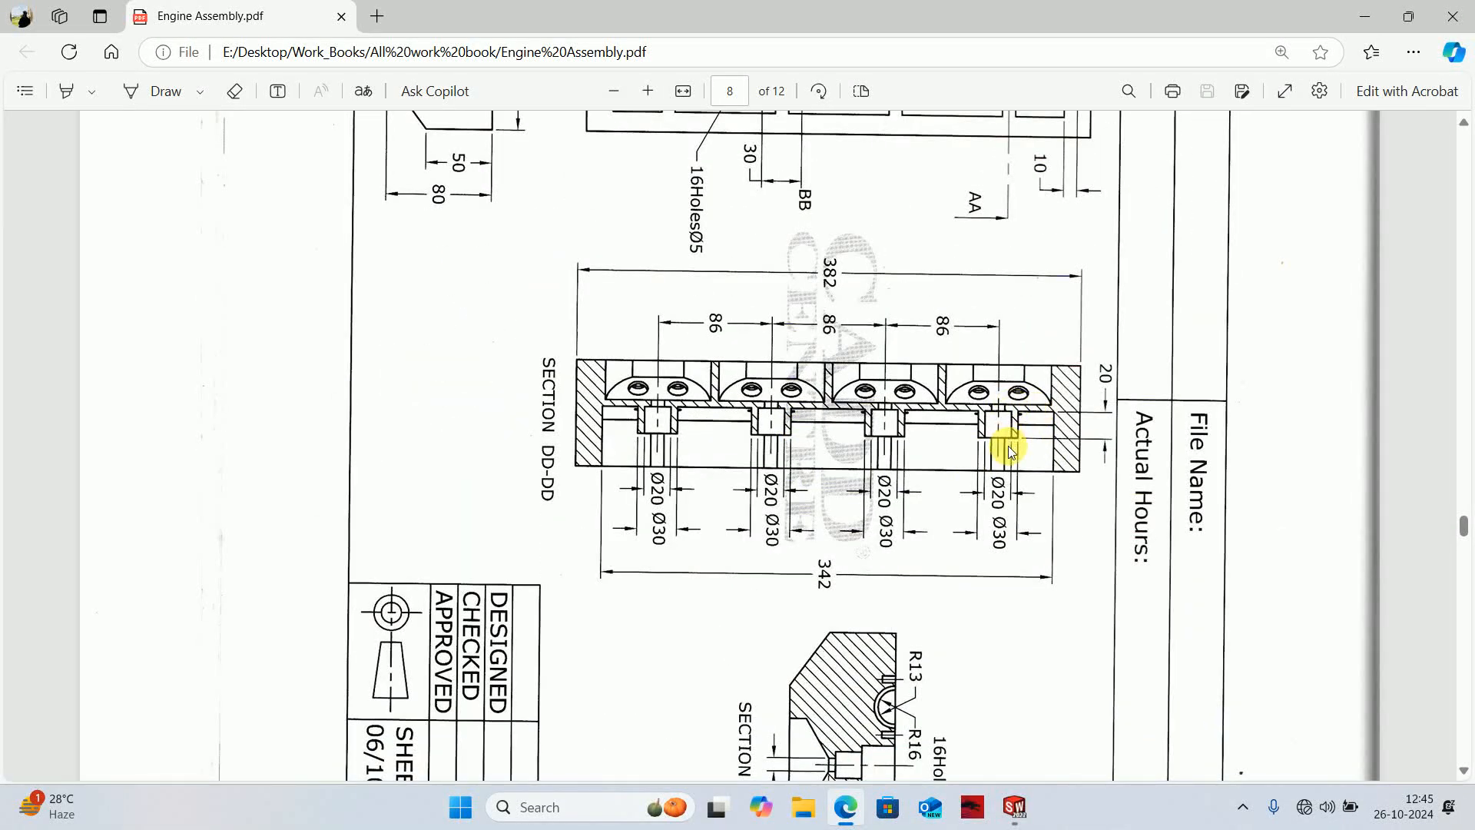
{"action": "scroll", "coordinate": [1008, 445], "scroll_direction": "up", "scroll_amount": 3, "text": "ctrl"}
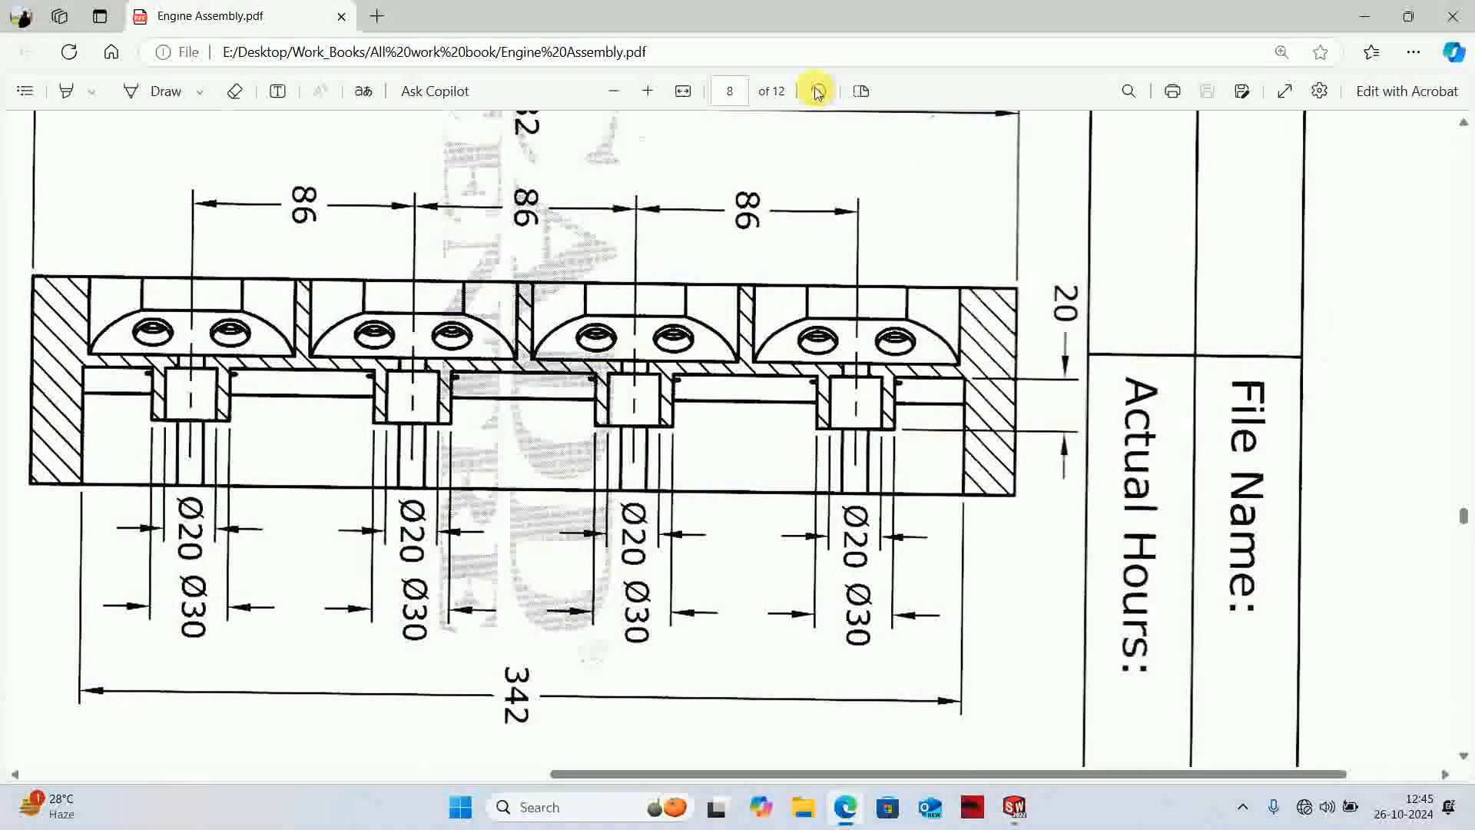
- Reorient the PDF sheet so that Section DD-DD lies horizontally with its bosses pointing up, and enlarge it
{"action": "left_click", "coordinate": [818, 92]}
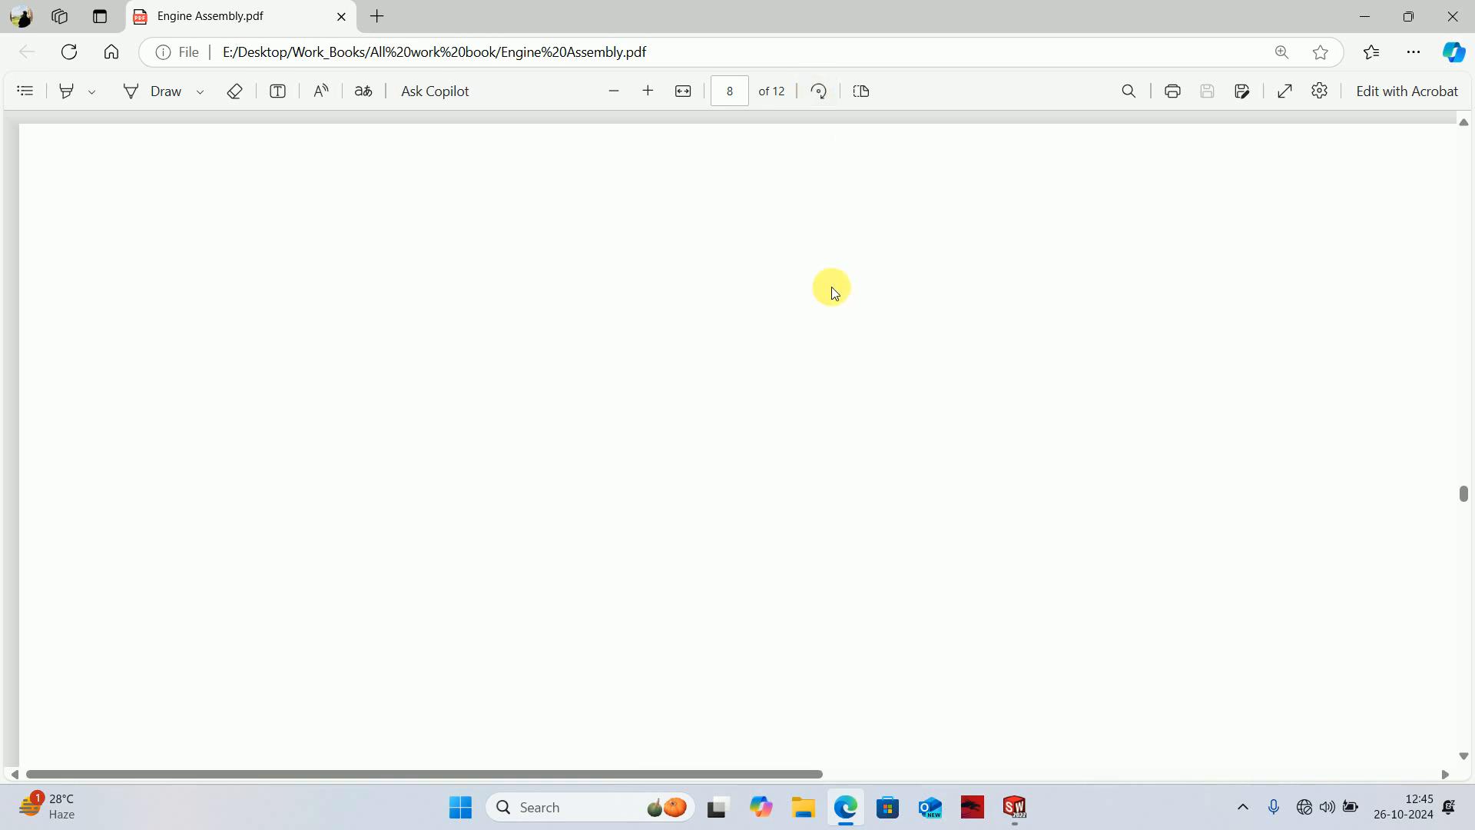
{"action": "left_click", "coordinate": [818, 92]}
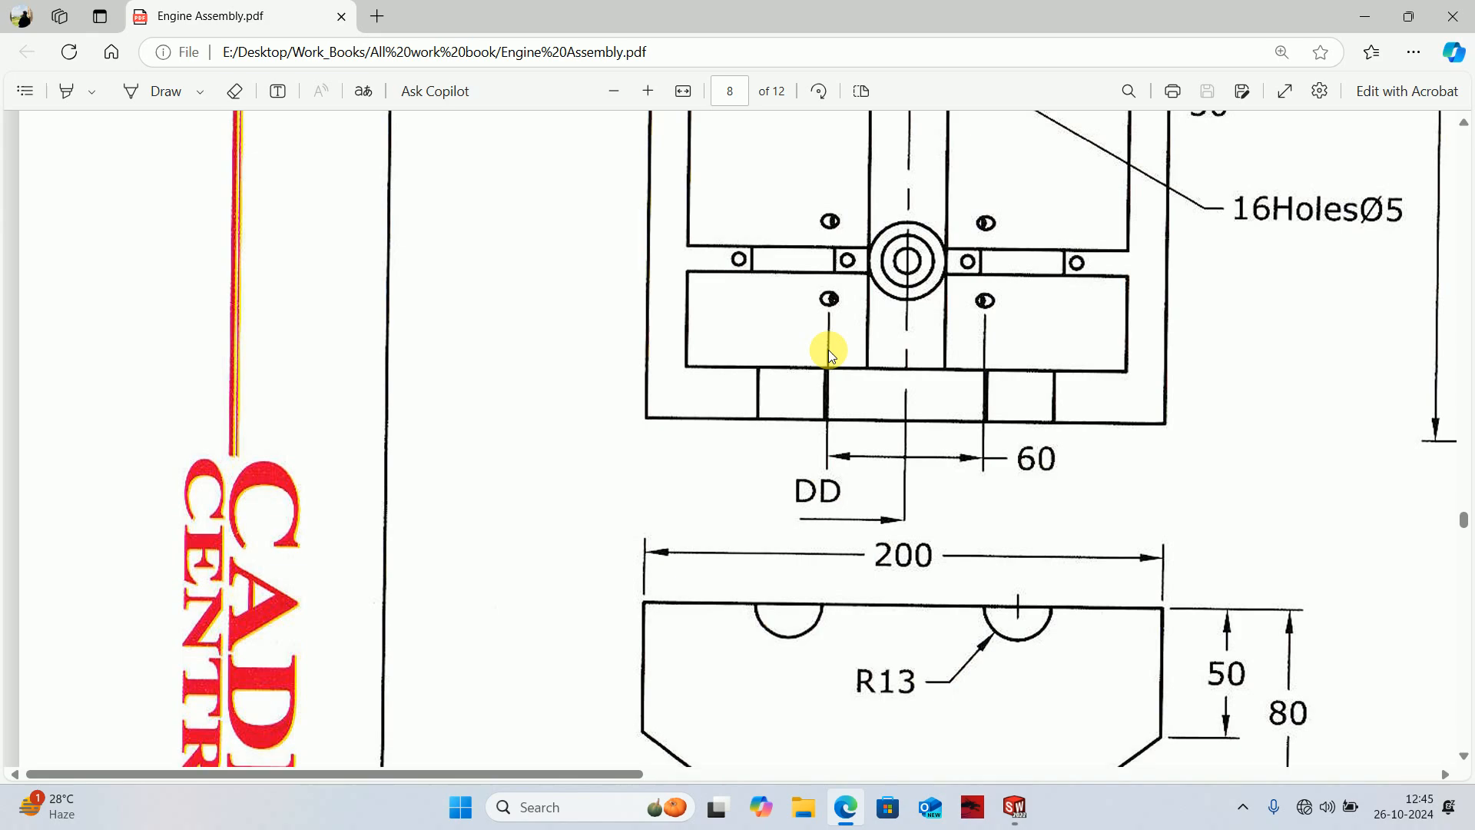
{"action": "scroll", "coordinate": [828, 349], "scroll_direction": "down", "scroll_amount": 10}
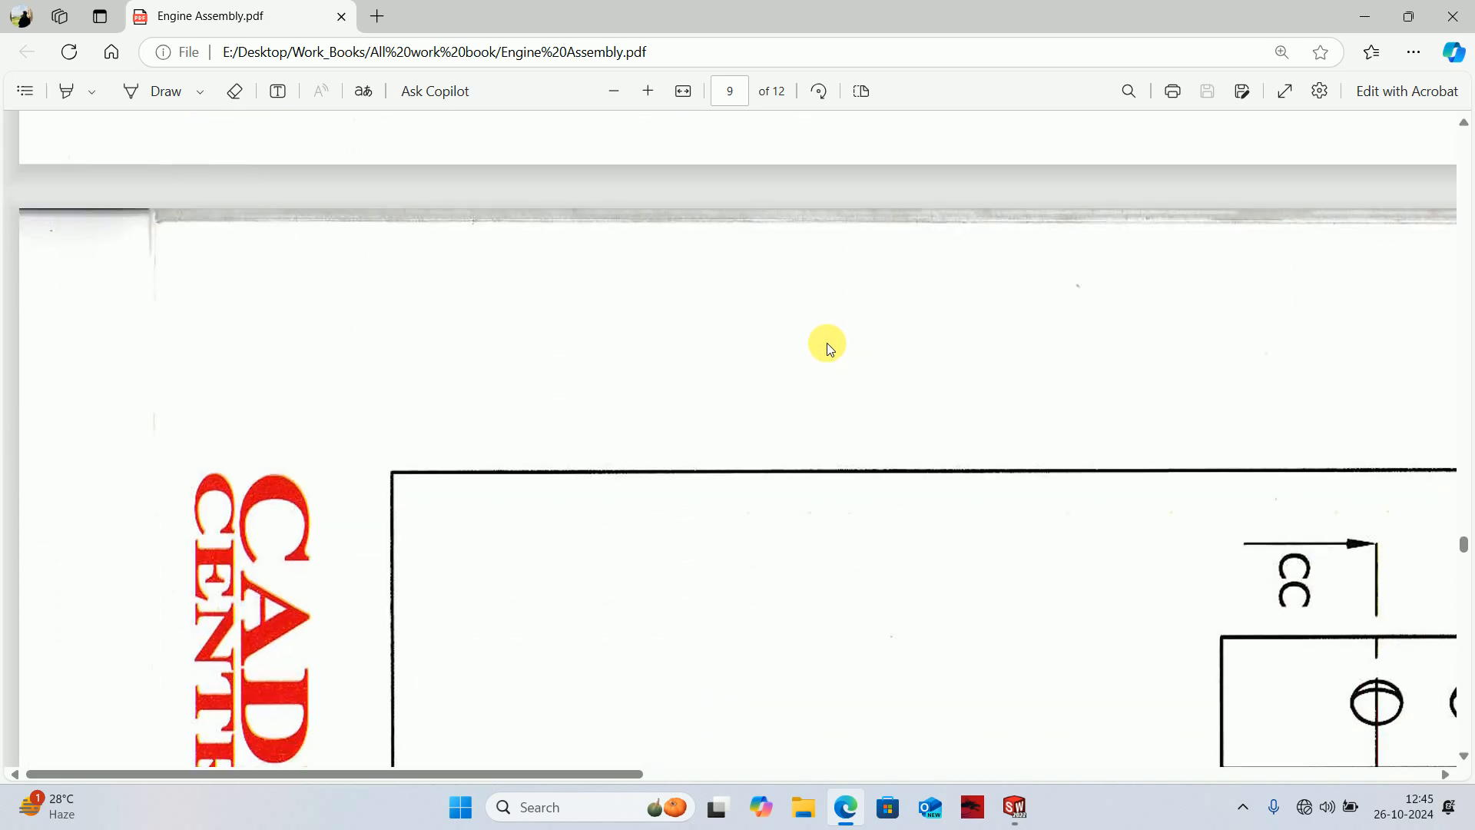
{"action": "scroll", "coordinate": [826, 342], "scroll_direction": "down", "scroll_amount": 5, "text": "ctrl"}
{"action": "scroll", "coordinate": [810, 342], "scroll_direction": "up", "scroll_amount": 2}
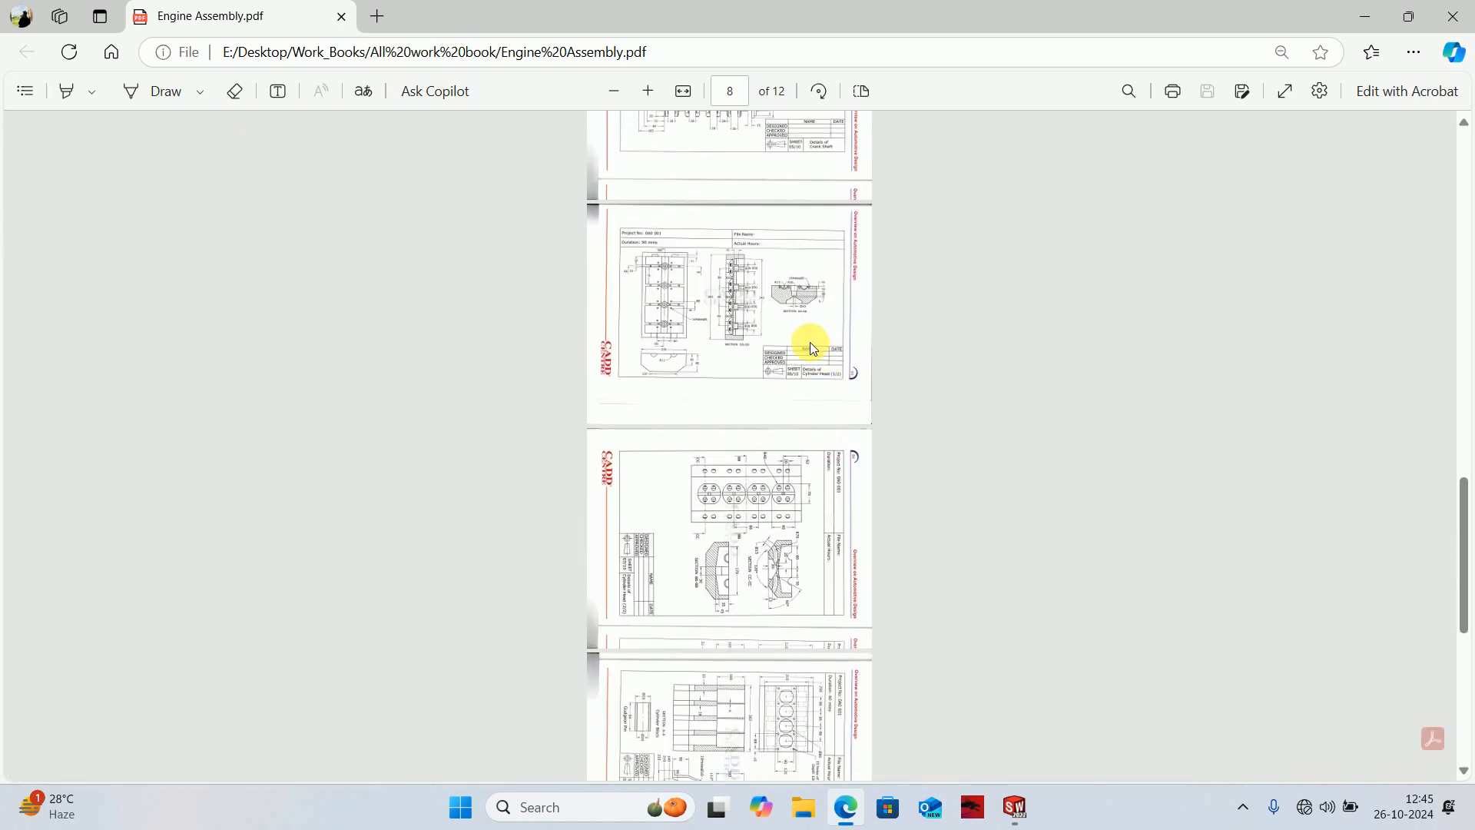
{"action": "scroll", "coordinate": [752, 297], "scroll_direction": "up", "scroll_amount": 2, "text": "ctrl"}
{"action": "scroll", "coordinate": [752, 298], "scroll_direction": "up", "scroll_amount": 1, "text": "ctrl"}
{"action": "right_click", "coordinate": [799, 254]}
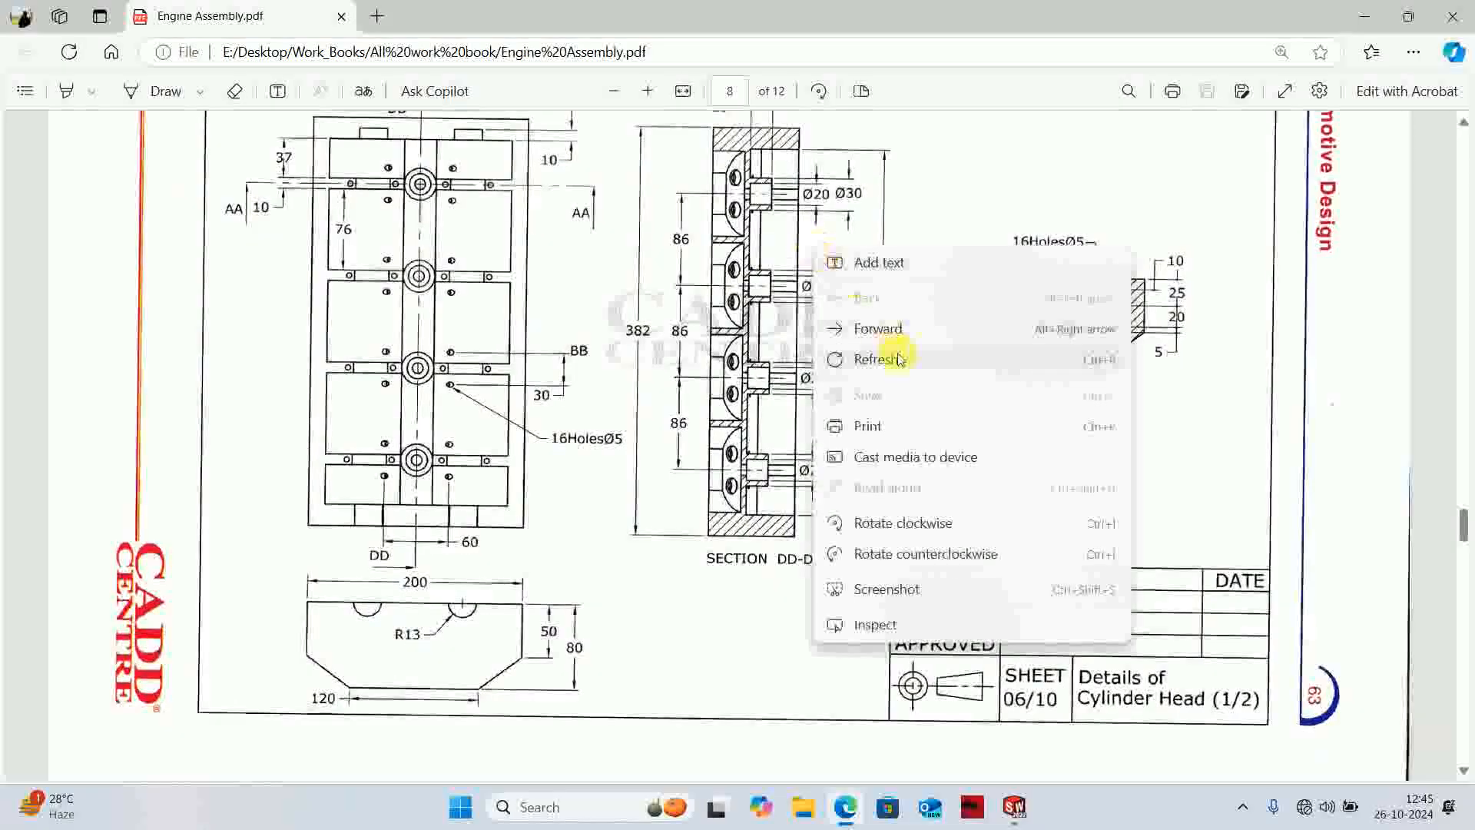
{"action": "left_click", "coordinate": [911, 555]}
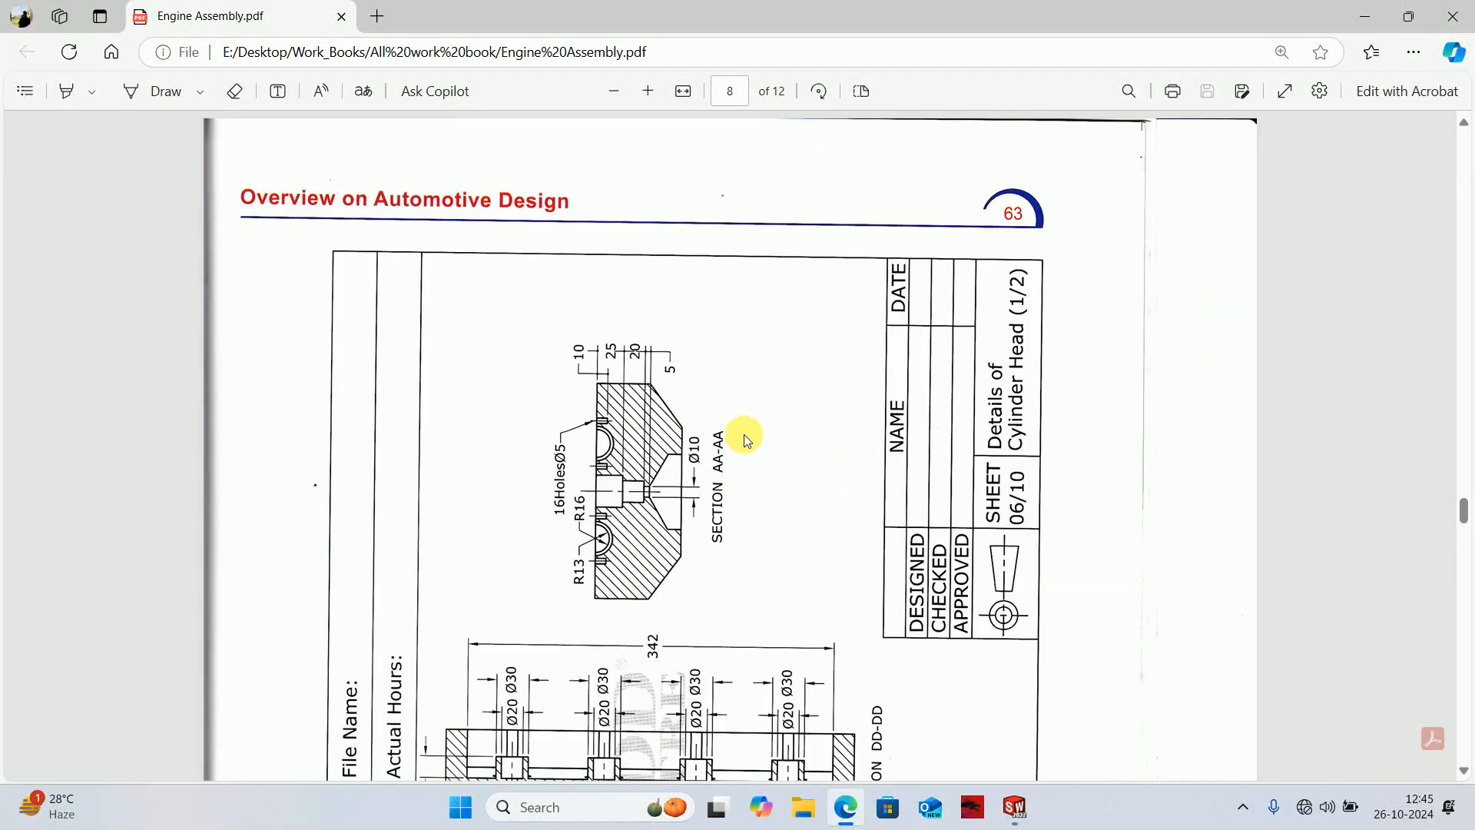
{"action": "scroll", "coordinate": [744, 440], "scroll_direction": "down", "scroll_amount": 5}
{"action": "scroll", "coordinate": [741, 445], "scroll_direction": "up", "scroll_amount": 5, "text": "ctrl"}
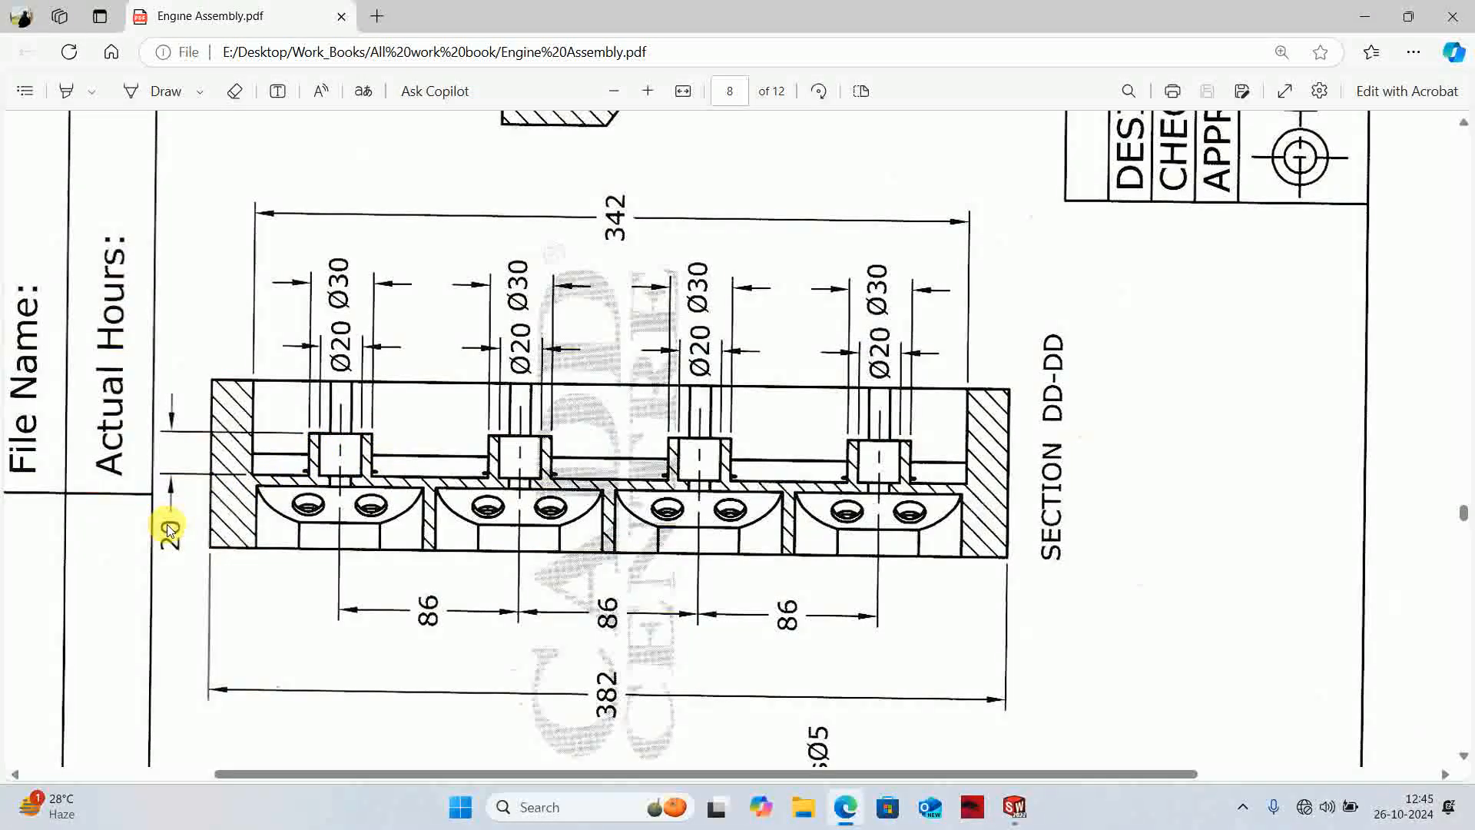
- Compare the part's lengthwise section at the cross rib with Section DD-DD in the PDF, and return to the part
{"action": "left_click", "coordinate": [1011, 816]}
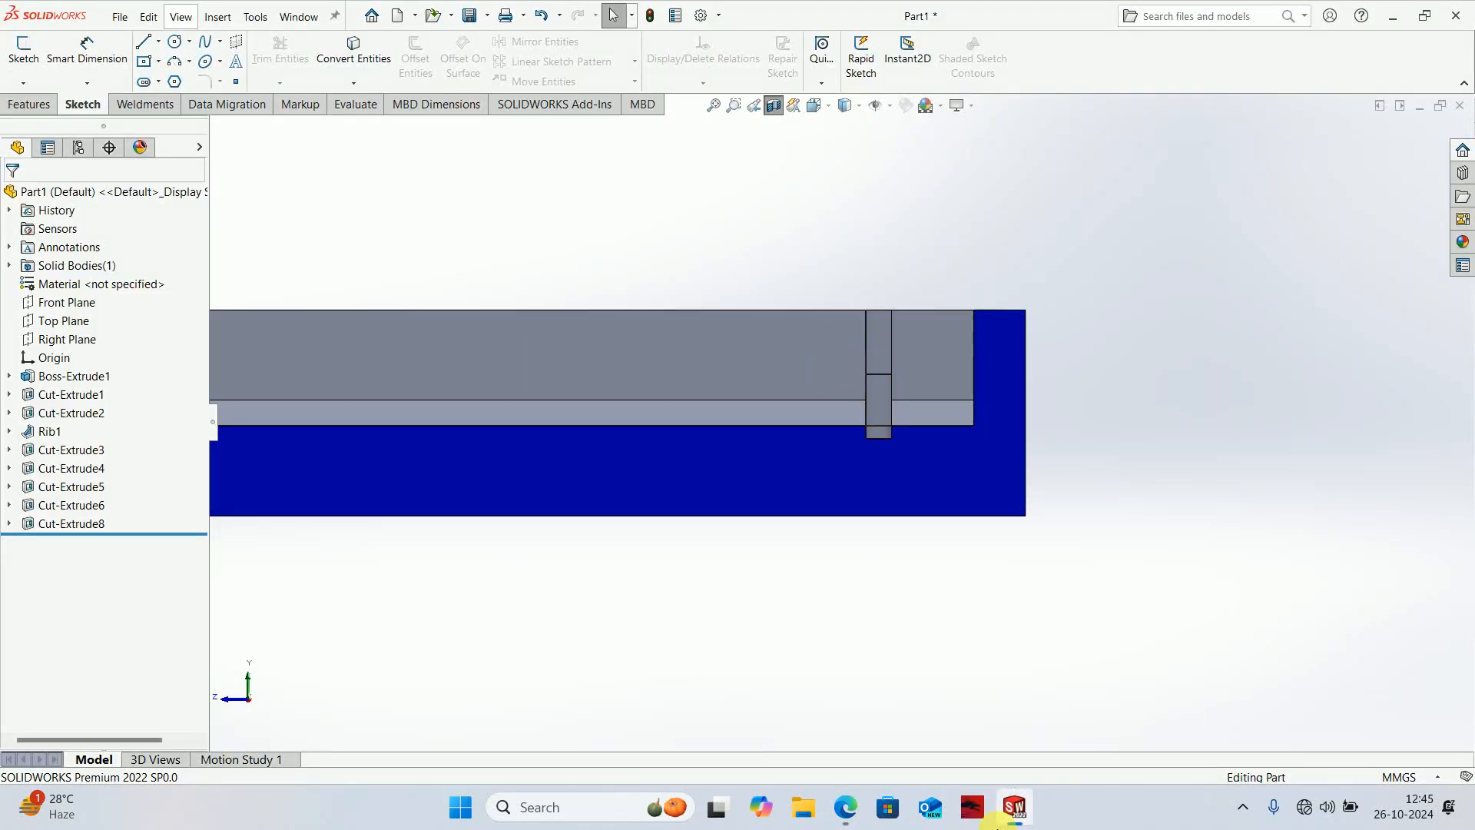
{"action": "left_click", "coordinate": [845, 807]}
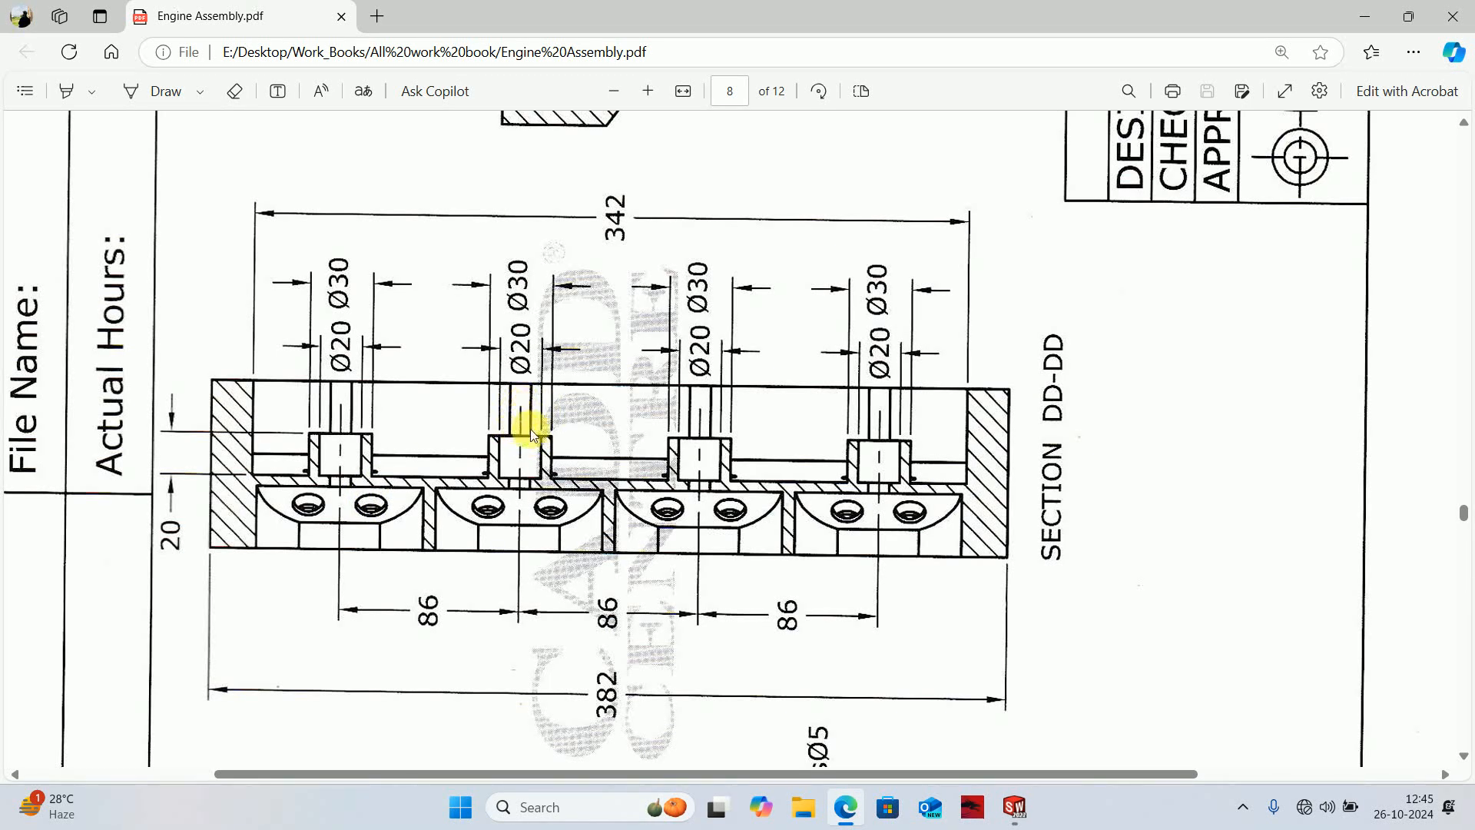
{"action": "left_click", "coordinate": [1018, 821]}
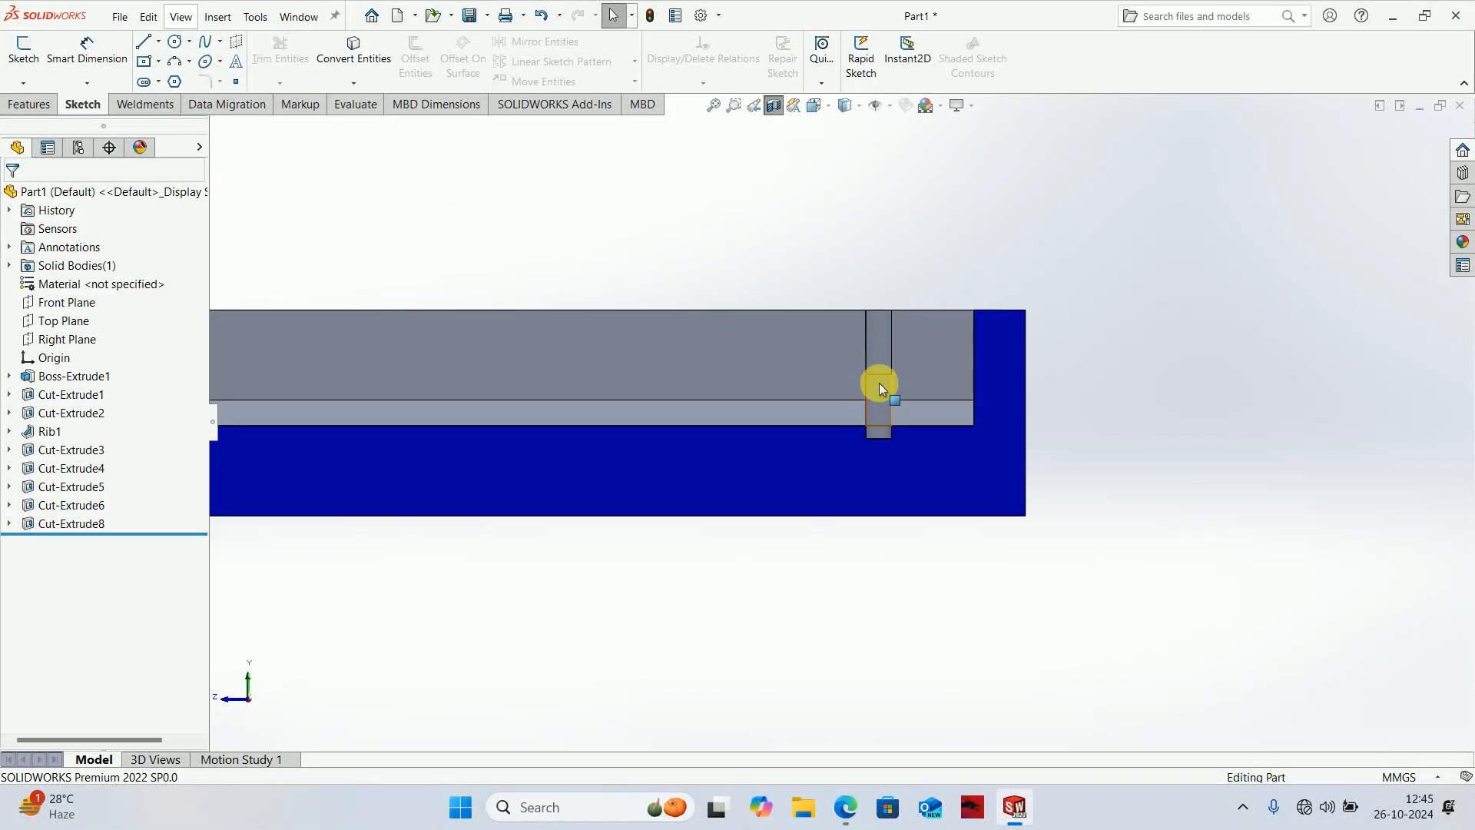
{"action": "left_click", "coordinate": [848, 815]}
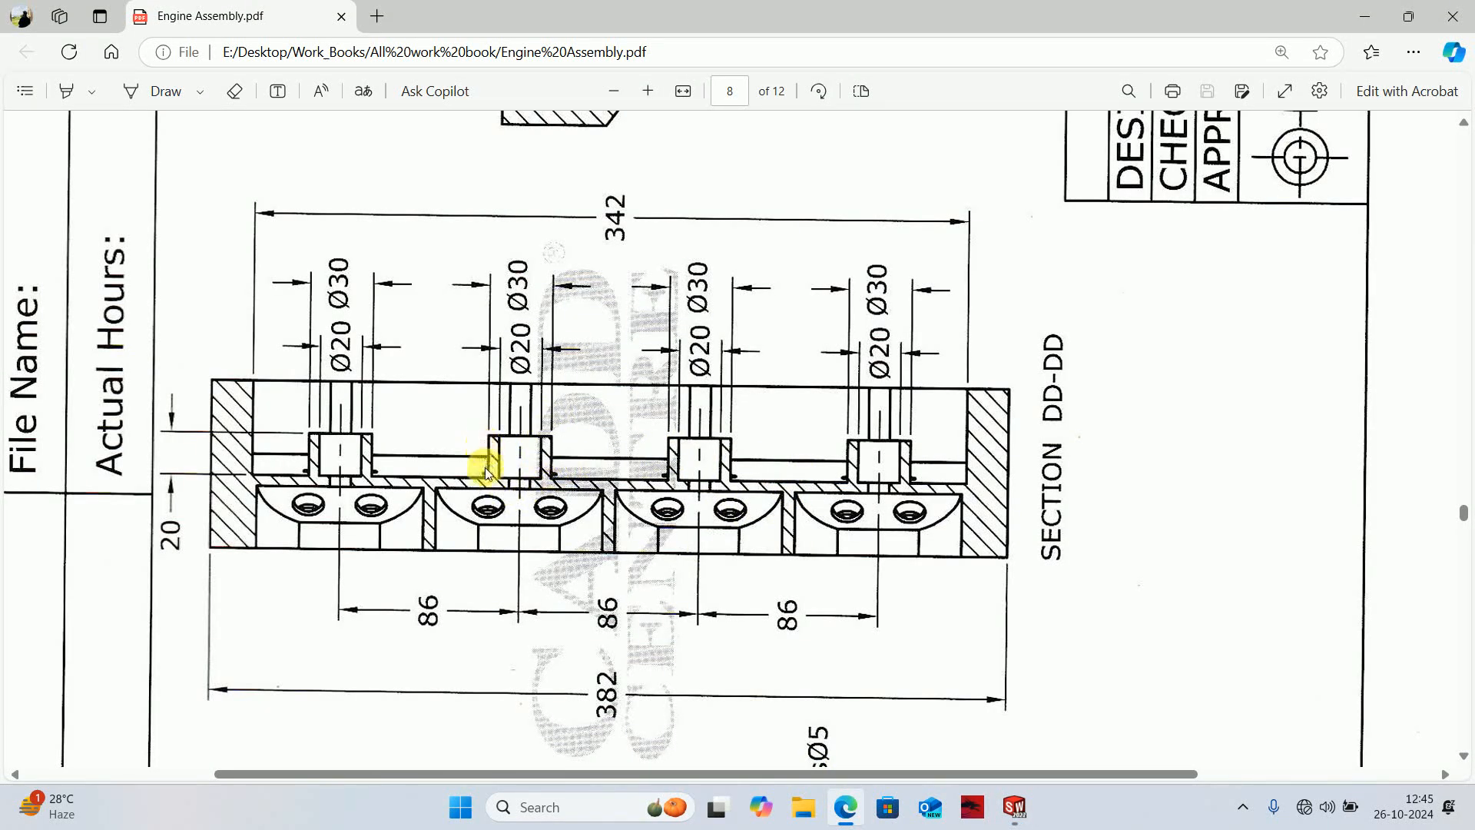
{"action": "left_click", "coordinate": [1352, 23]}
- Turn off the section view and look at the cross rib and central hole straight on from above
{"action": "scroll", "coordinate": [851, 448], "scroll_direction": "up", "scroll_amount": 1}
{"action": "middle_click_drag", "start_coordinate": [892, 438], "coordinate": [843, 361]}
{"action": "left_click", "coordinate": [773, 105]}
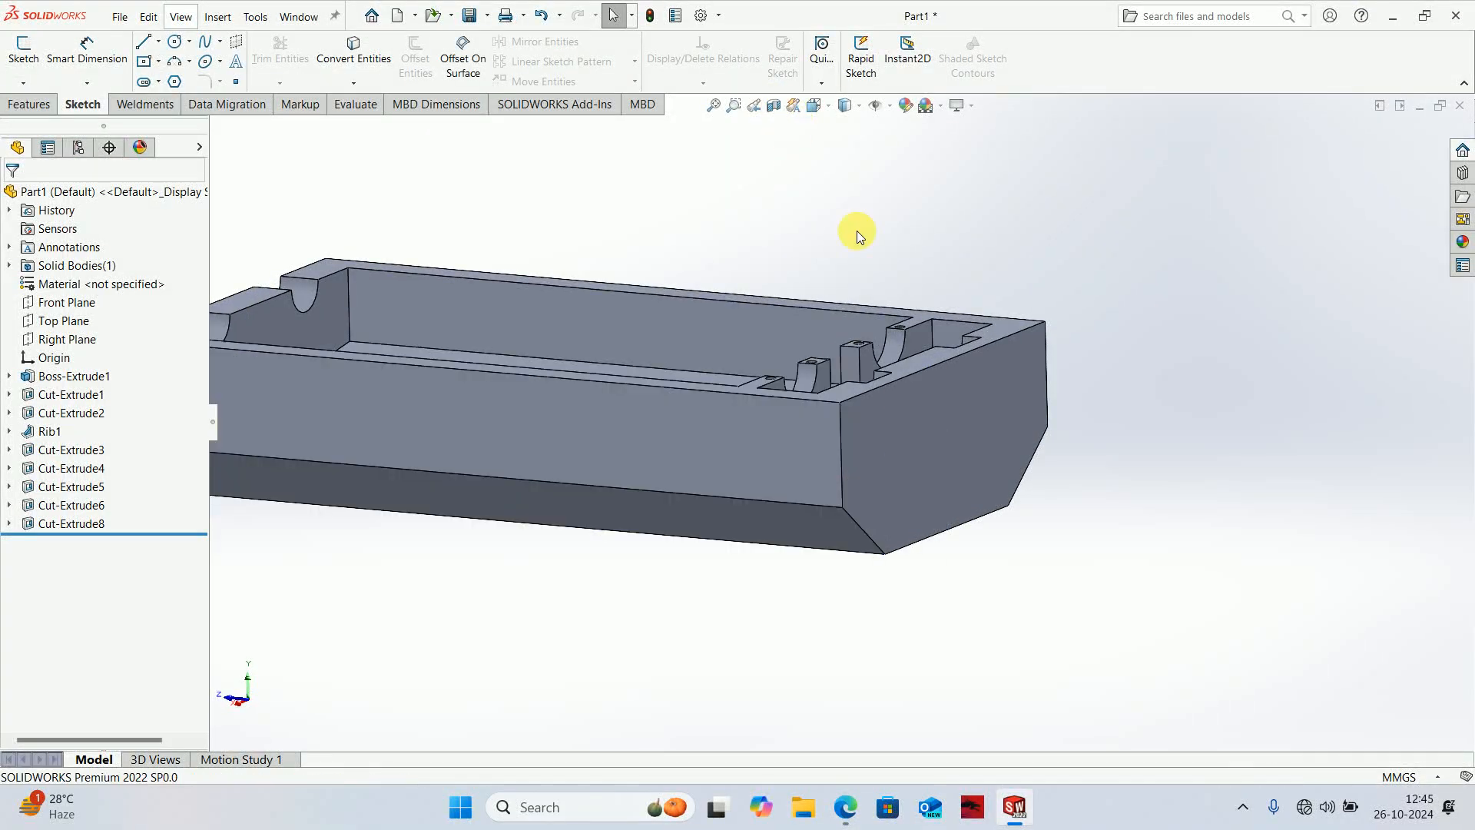
{"action": "middle_click_drag", "start_coordinate": [856, 230], "coordinate": [932, 401]}
{"action": "left_click", "coordinate": [974, 364]}
{"action": "key", "text": "ctrl+8"}
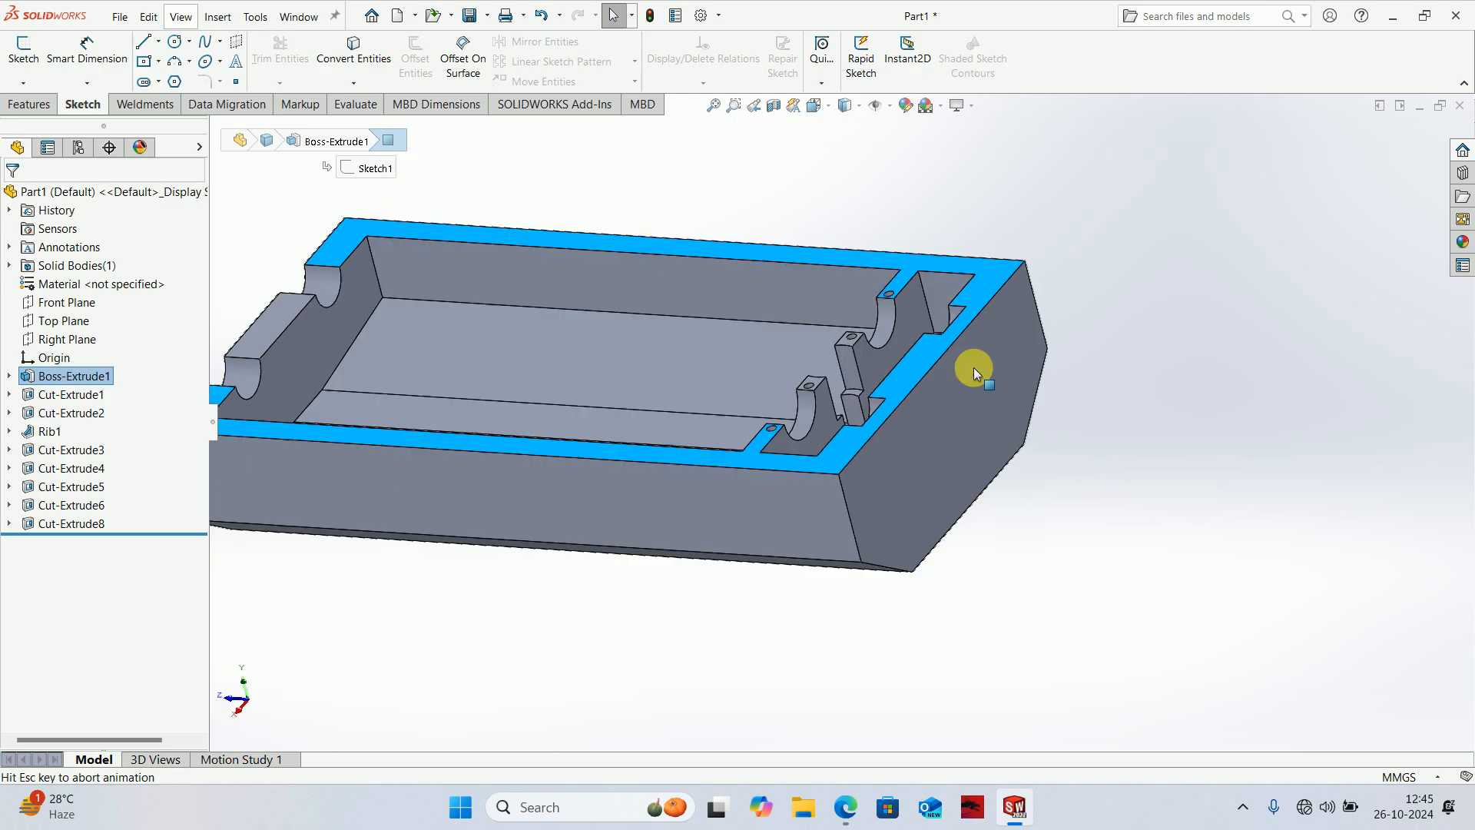
{"action": "left_click", "coordinate": [989, 388]}
{"action": "scroll", "coordinate": [856, 227], "scroll_direction": "down", "scroll_amount": 5}
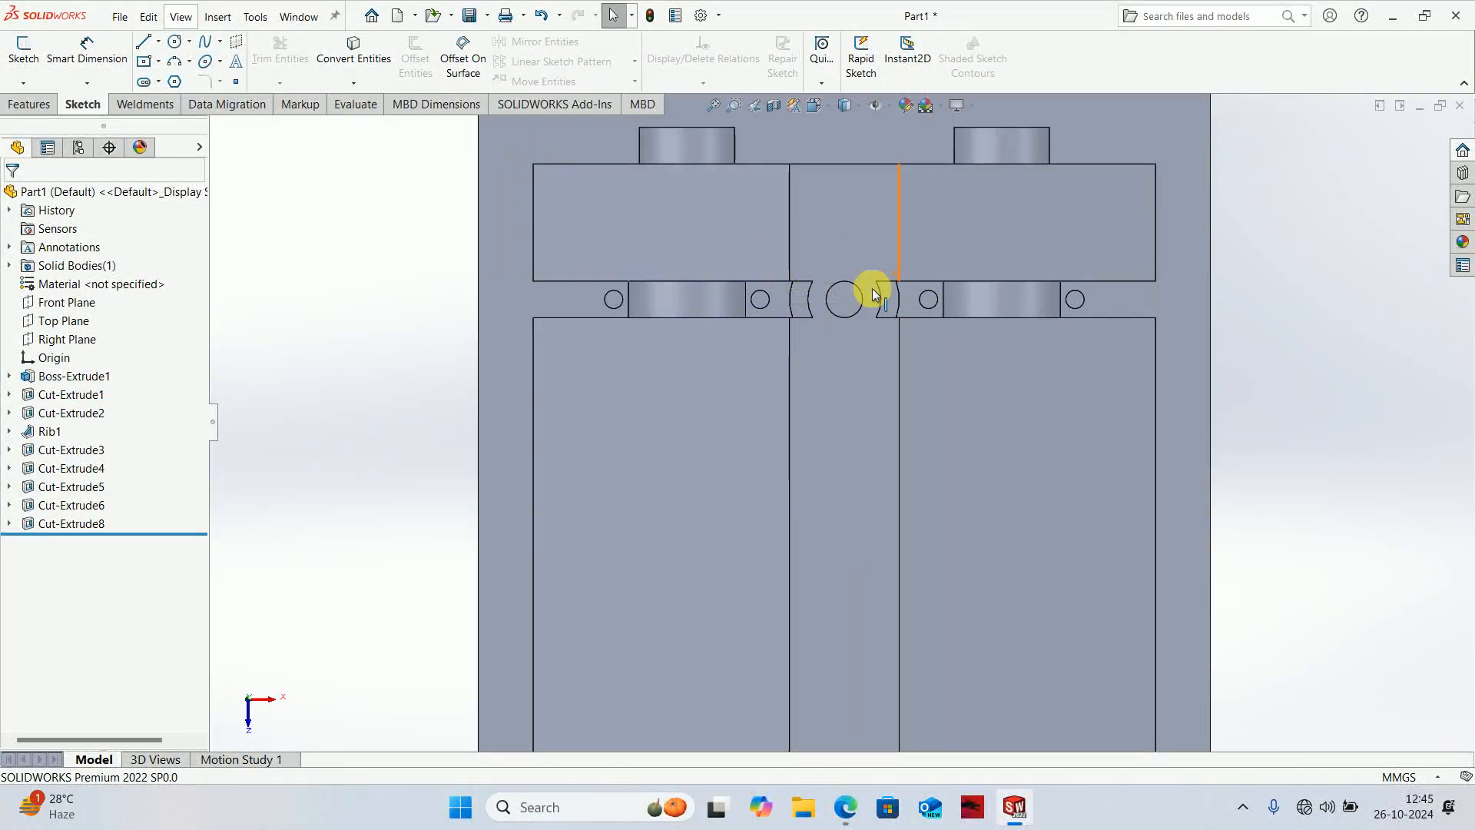
- Rotate the PDF sheet upright, examine the bosses in Section DD-DD beside the plan view, and return to the part
{"action": "left_click", "coordinate": [845, 806]}
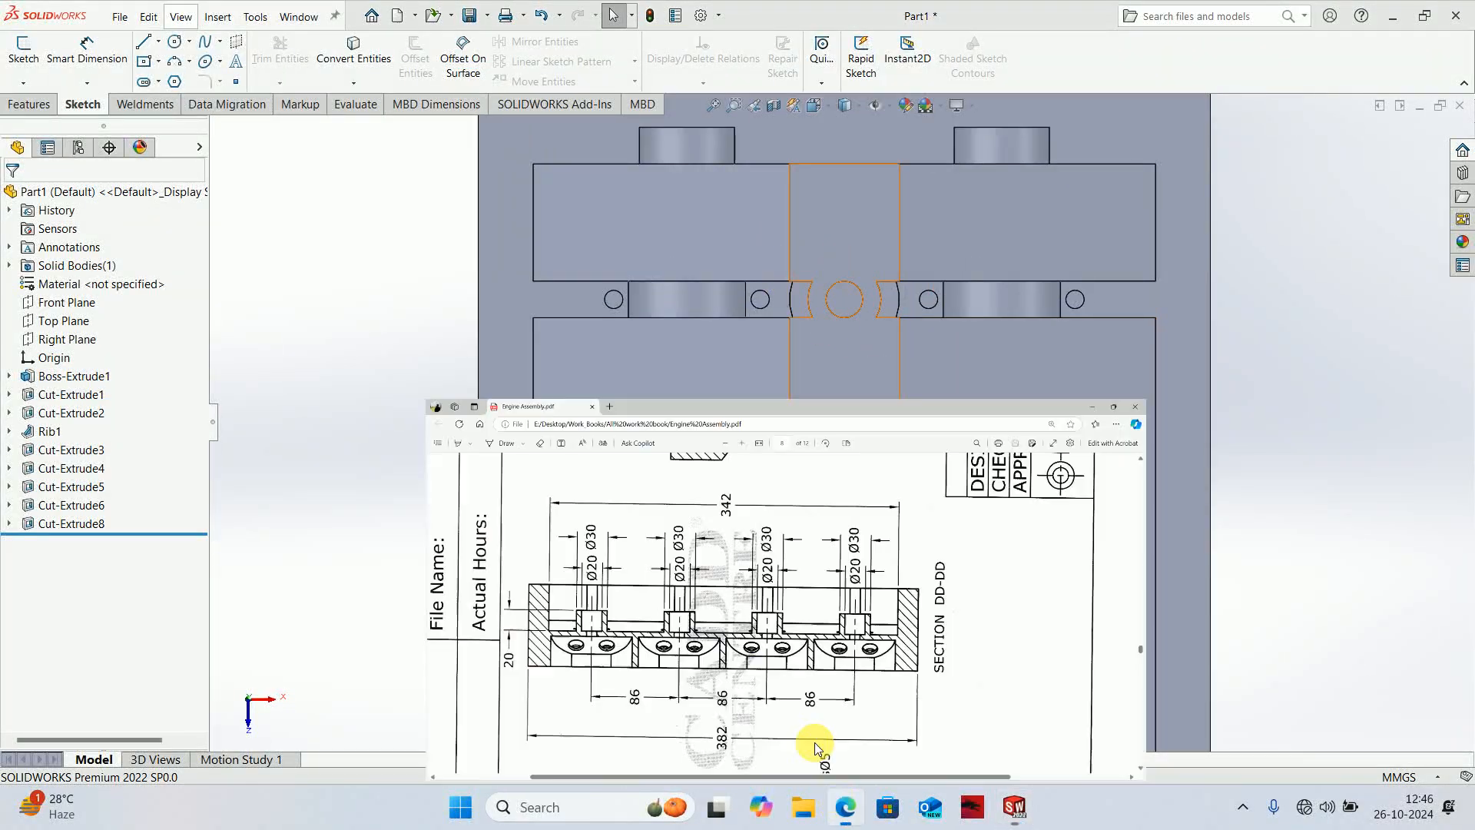
{"action": "scroll", "coordinate": [494, 428], "scroll_direction": "up", "scroll_amount": 6}
{"action": "right_click", "coordinate": [784, 209]}
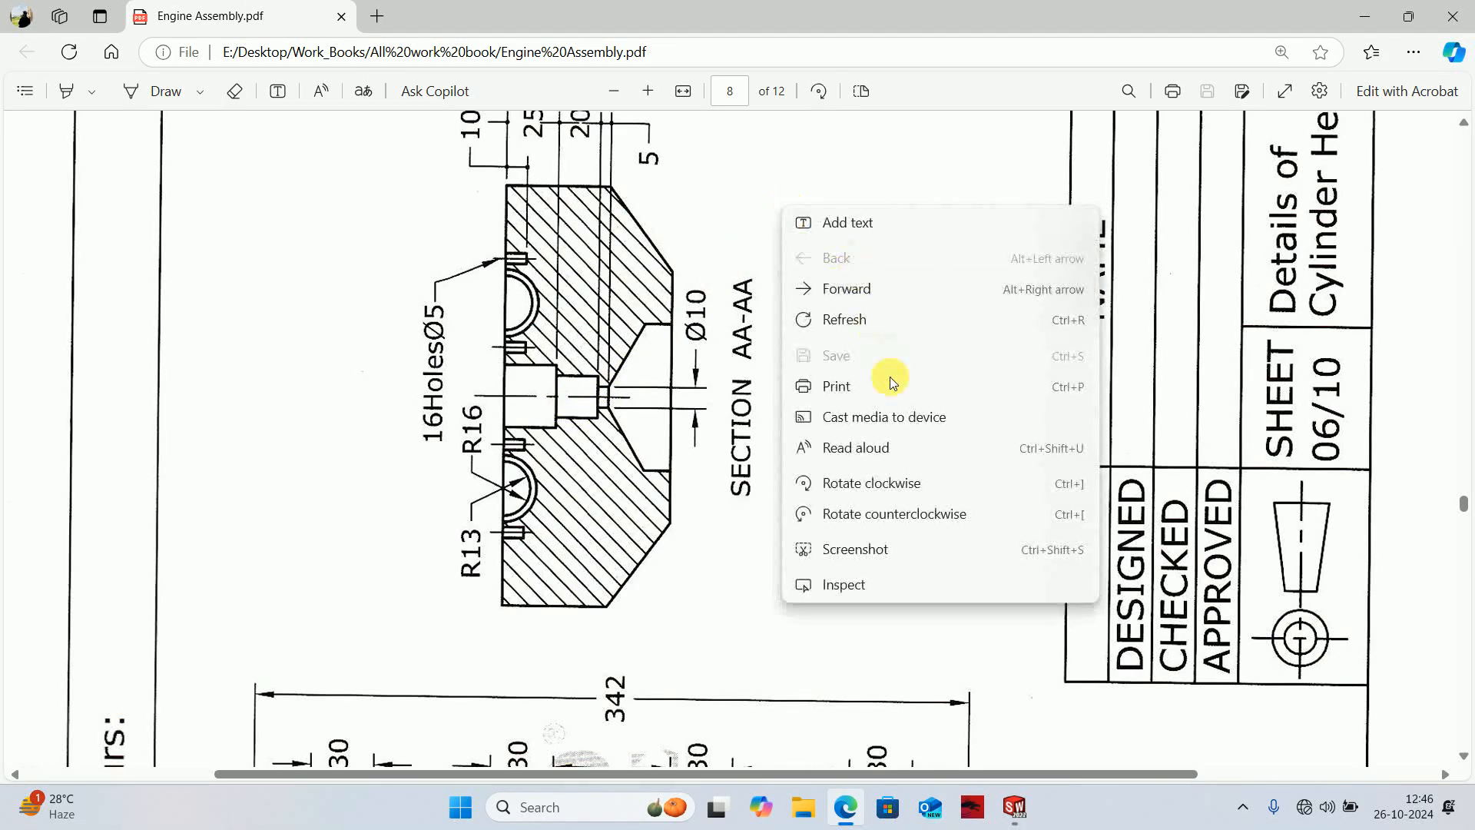
{"action": "left_click", "coordinate": [857, 484]}
{"action": "scroll", "coordinate": [798, 387], "scroll_direction": "down", "scroll_amount": 3, "text": "ctrl"}
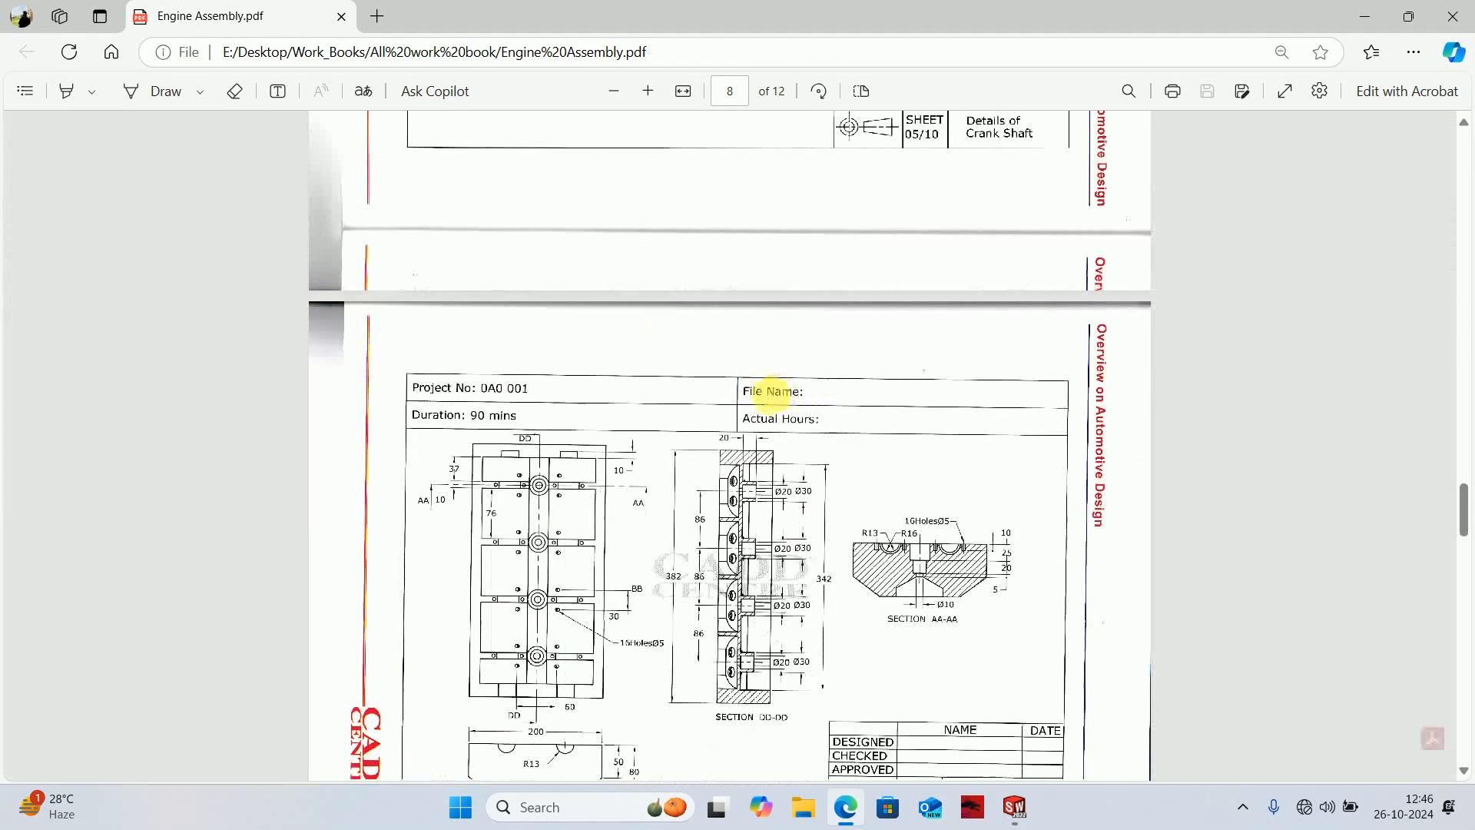
{"action": "scroll", "coordinate": [484, 543], "scroll_direction": "up", "scroll_amount": 4, "text": "ctrl"}
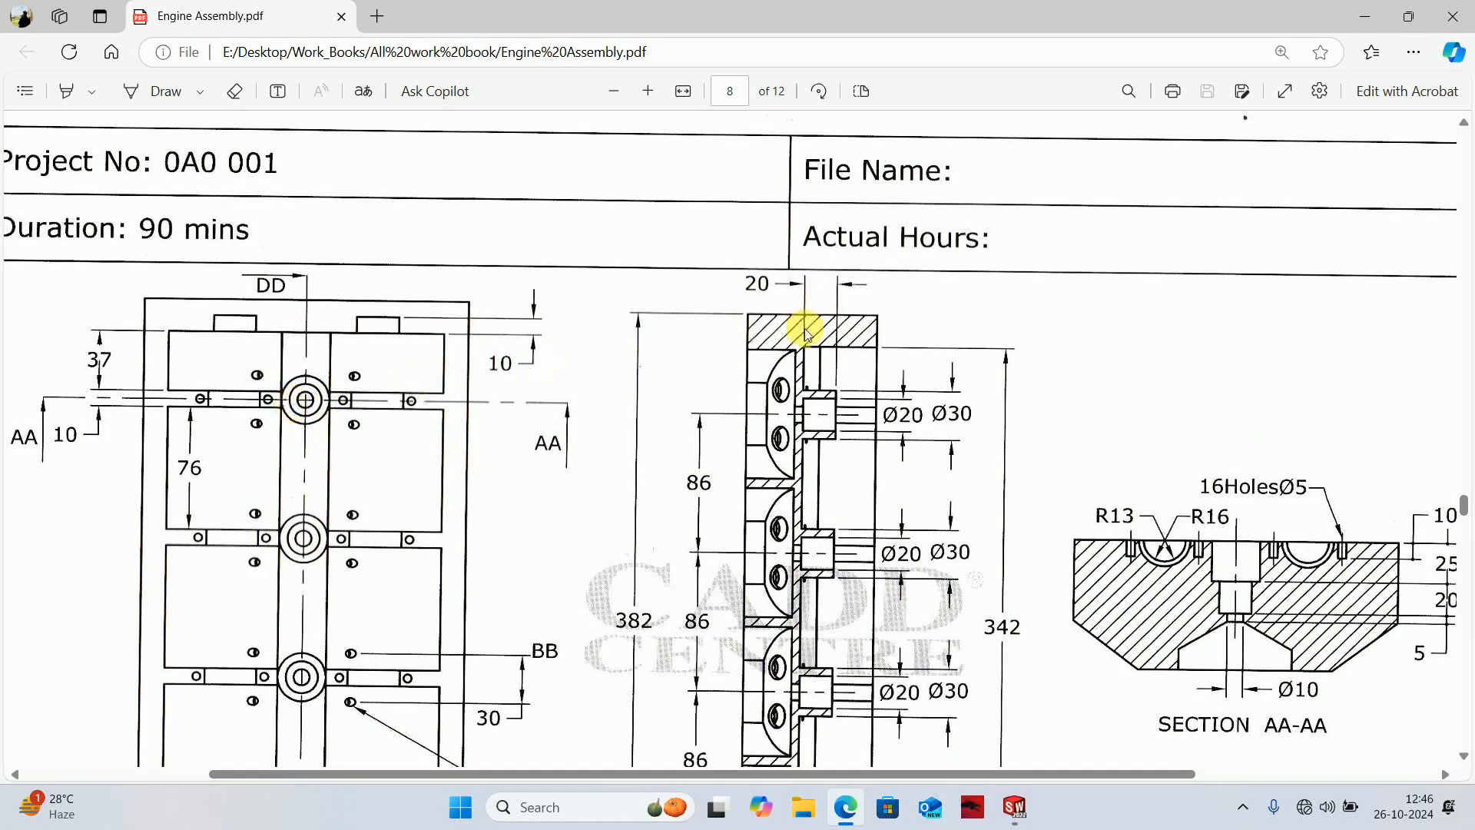
{"action": "left_click", "coordinate": [1364, 16]}
- Sketch two concentric circles with radii of about 12 mm and 10.5 mm on the central channel's floor, centred on the hole
{"action": "left_click", "coordinate": [822, 375]}
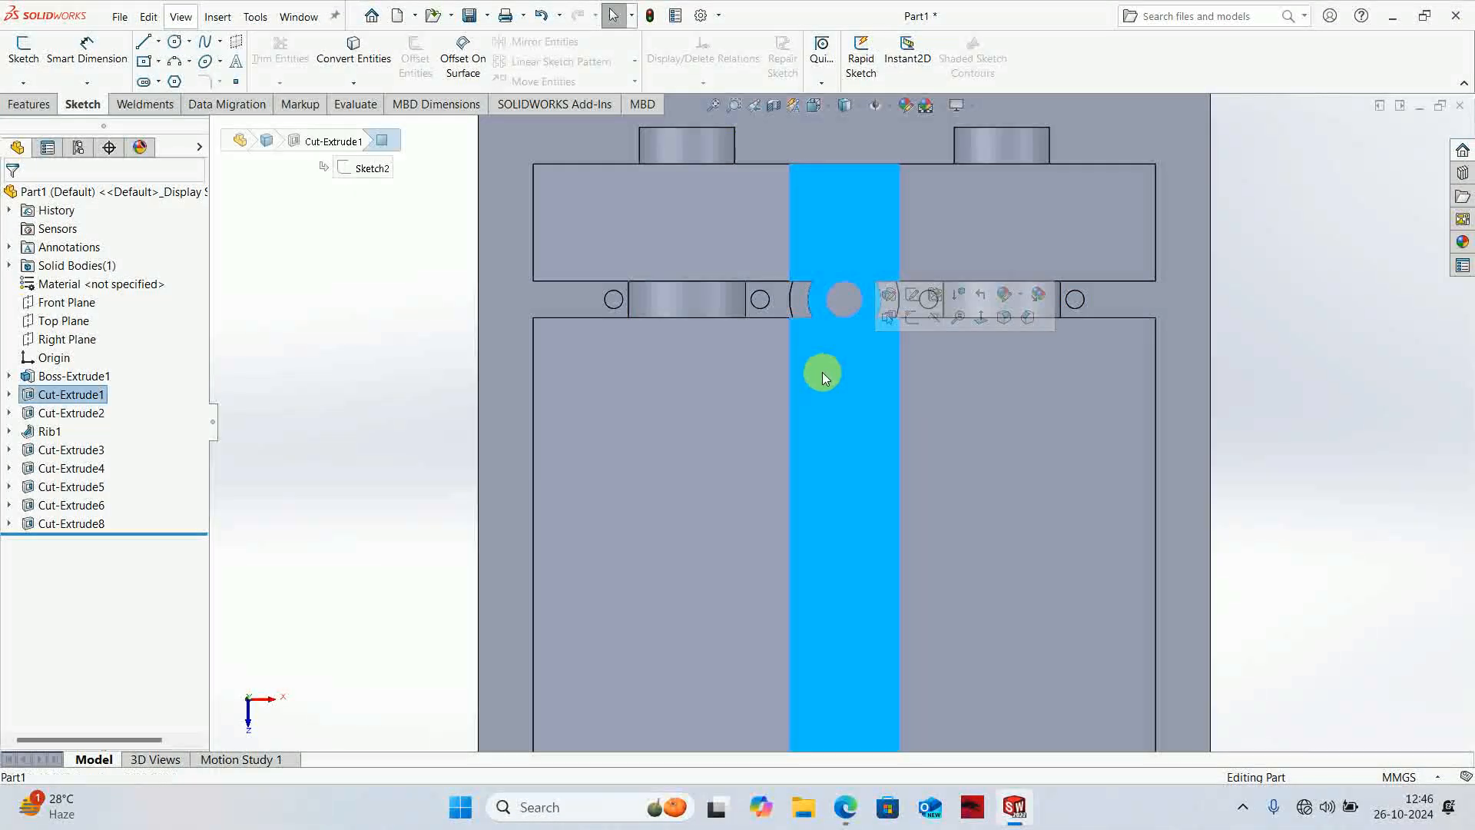
{"action": "middle_click_drag", "start_coordinate": [822, 372], "coordinate": [905, 231]}
{"action": "right_click", "coordinate": [846, 410]}
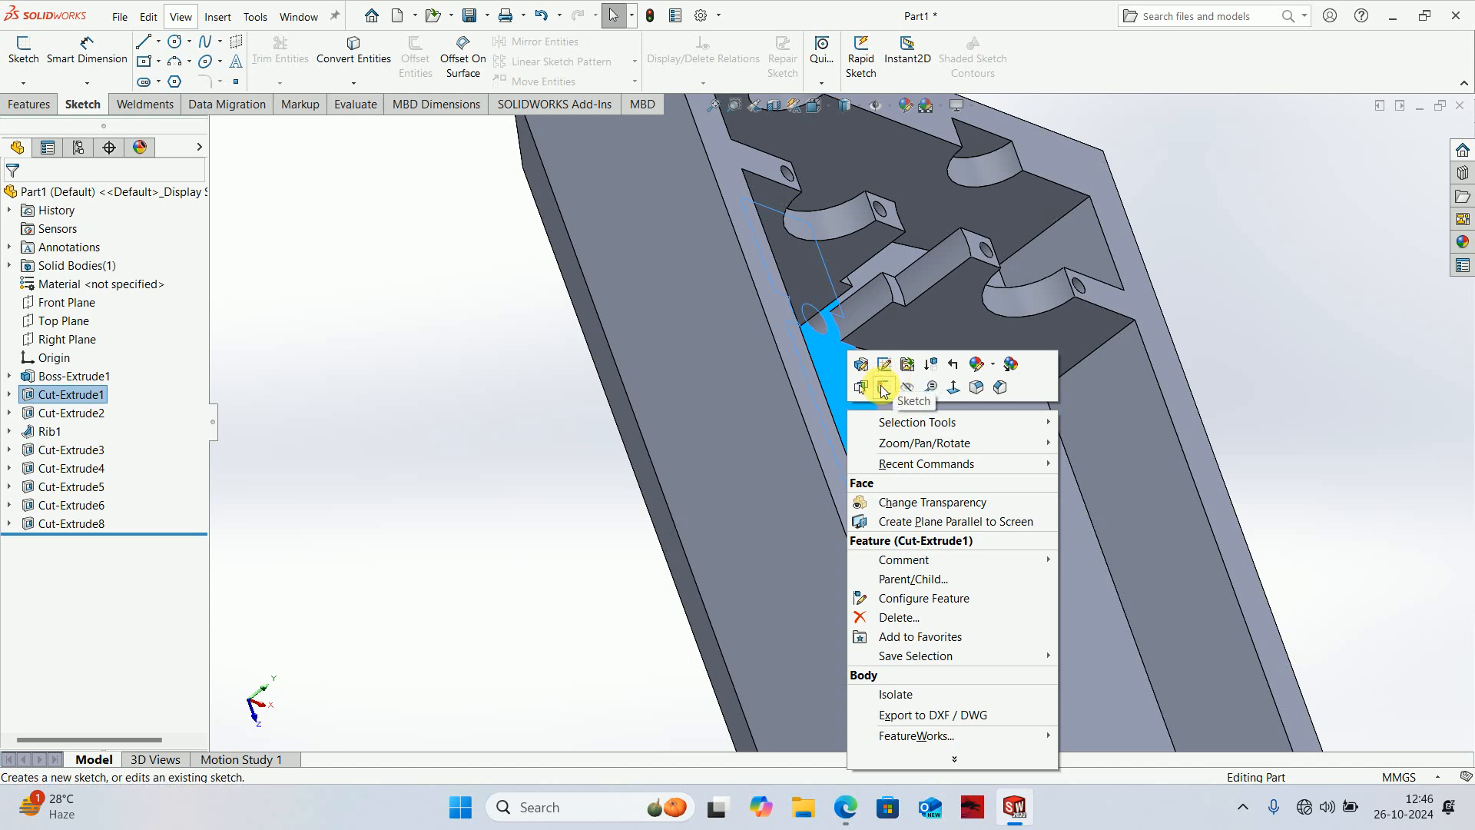
{"action": "left_click", "coordinate": [883, 389]}
{"action": "left_click", "coordinate": [174, 42]}
{"action": "scroll", "coordinate": [884, 214], "scroll_direction": "down", "scroll_amount": 3}
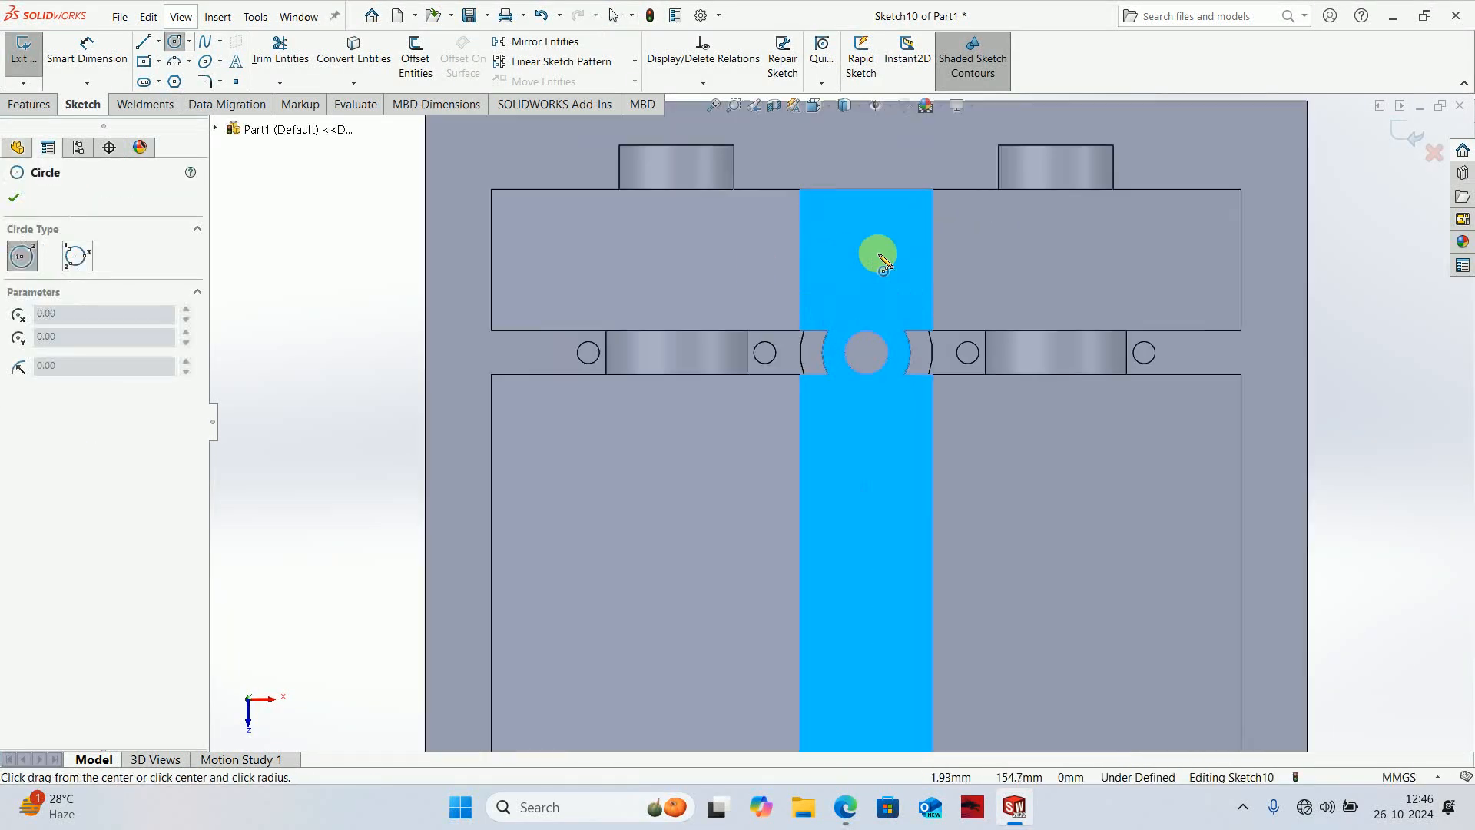
{"action": "left_click", "coordinate": [863, 382]}
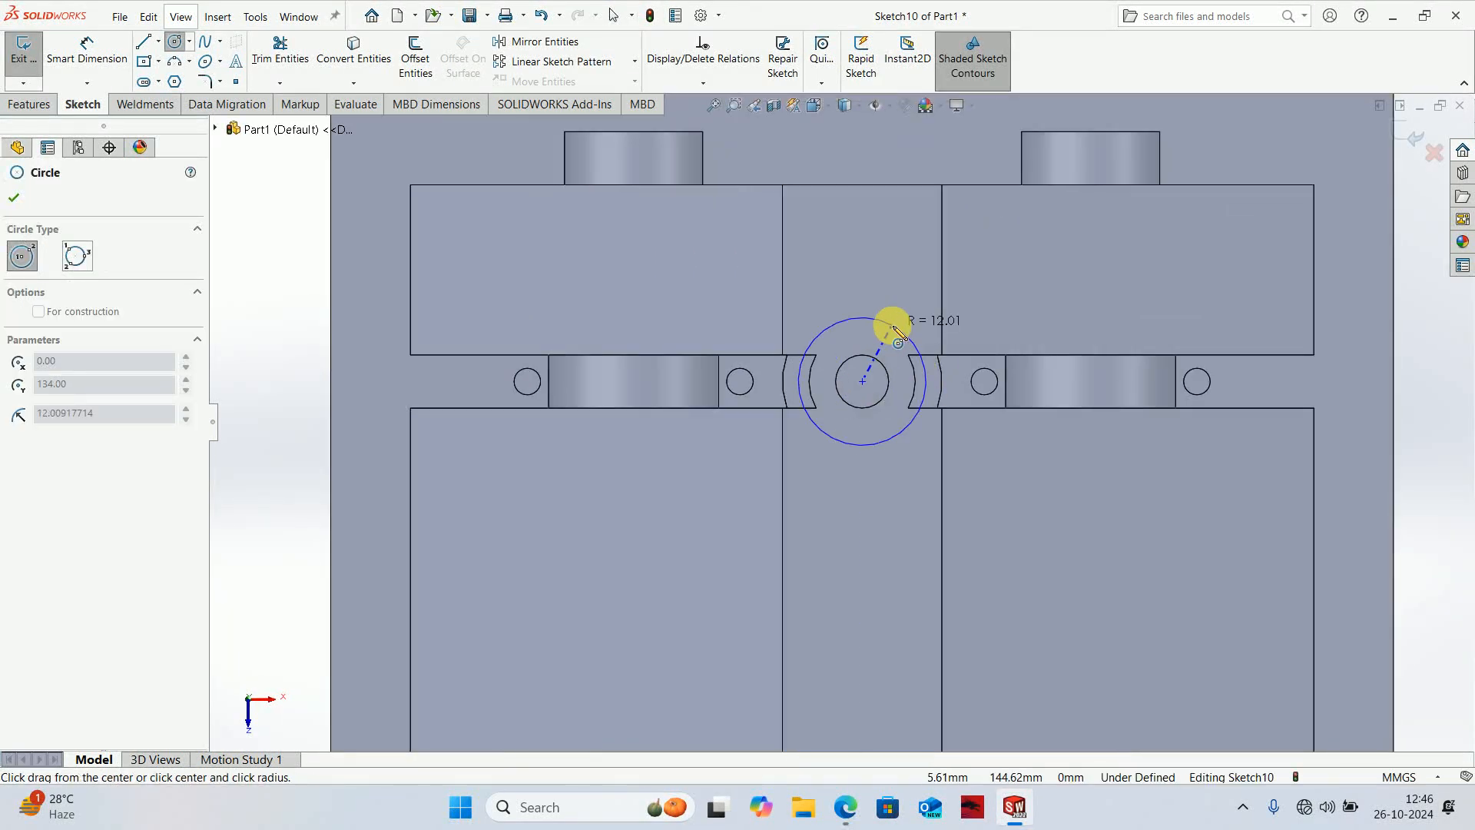
{"action": "left_click", "coordinate": [893, 326]}
{"action": "left_click", "coordinate": [863, 382]}
{"action": "left_click", "coordinate": [888, 333]}
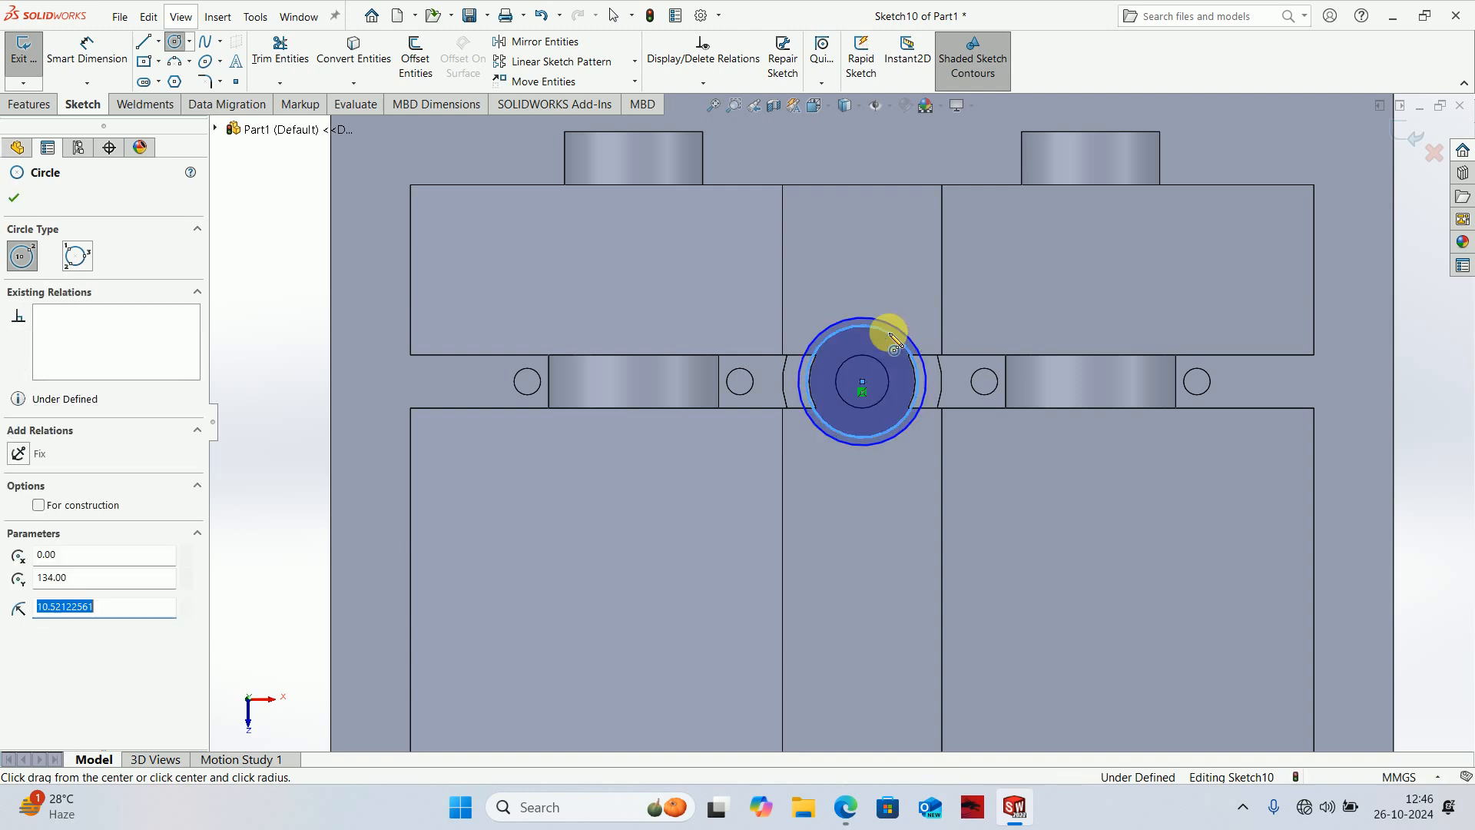
- Make the outer circle coradial with the recess's outer arc edge and the inner circle coradial with its inner arc edge
{"action": "key", "text": "Escape"}
{"action": "scroll", "coordinate": [902, 316], "scroll_direction": "down", "scroll_amount": 3}
{"action": "left_click", "coordinate": [931, 376]}
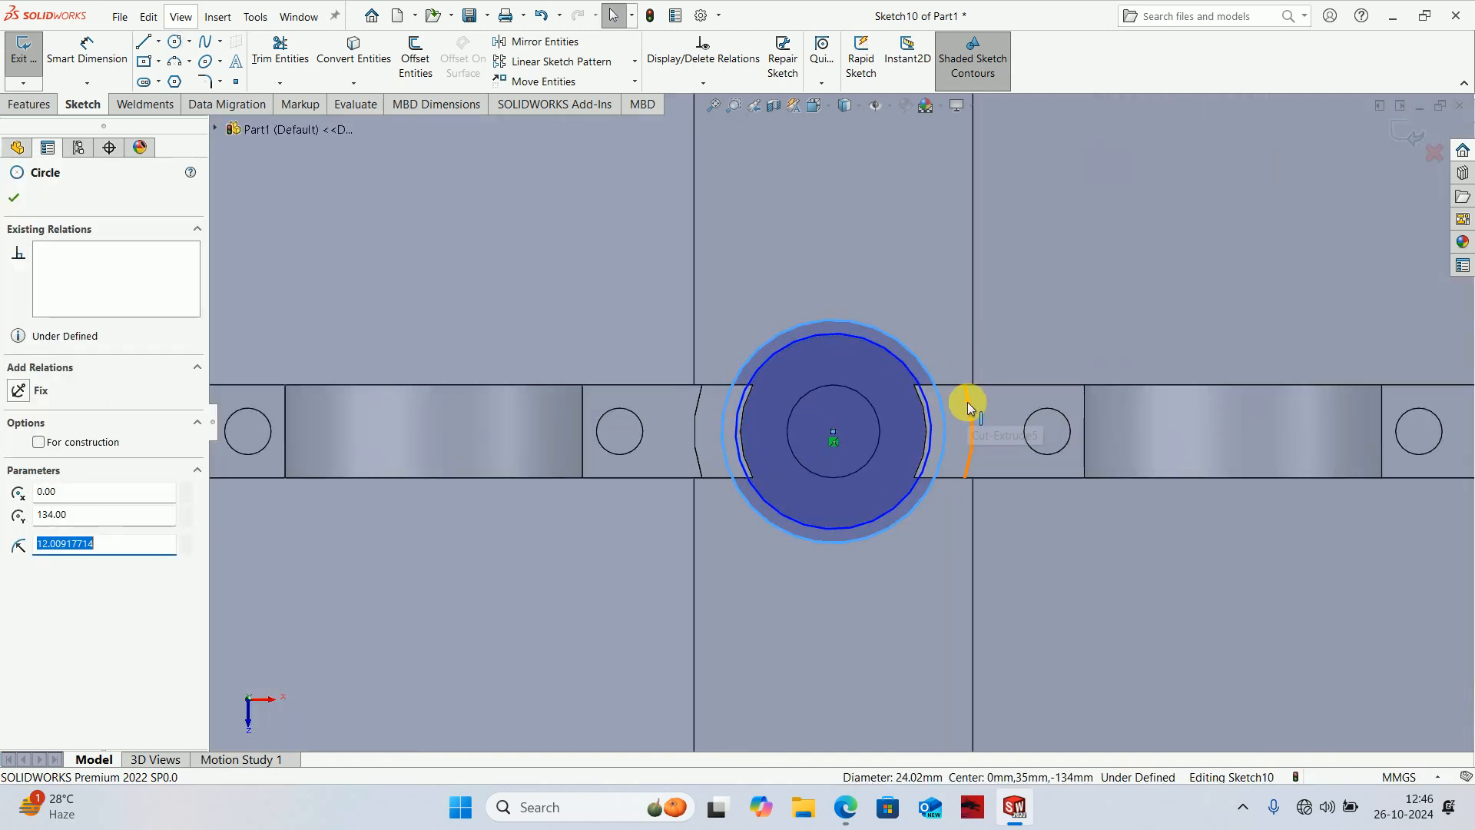
{"action": "left_click", "coordinate": [970, 403], "text": "ctrl"}
{"action": "left_click", "coordinate": [1014, 334]}
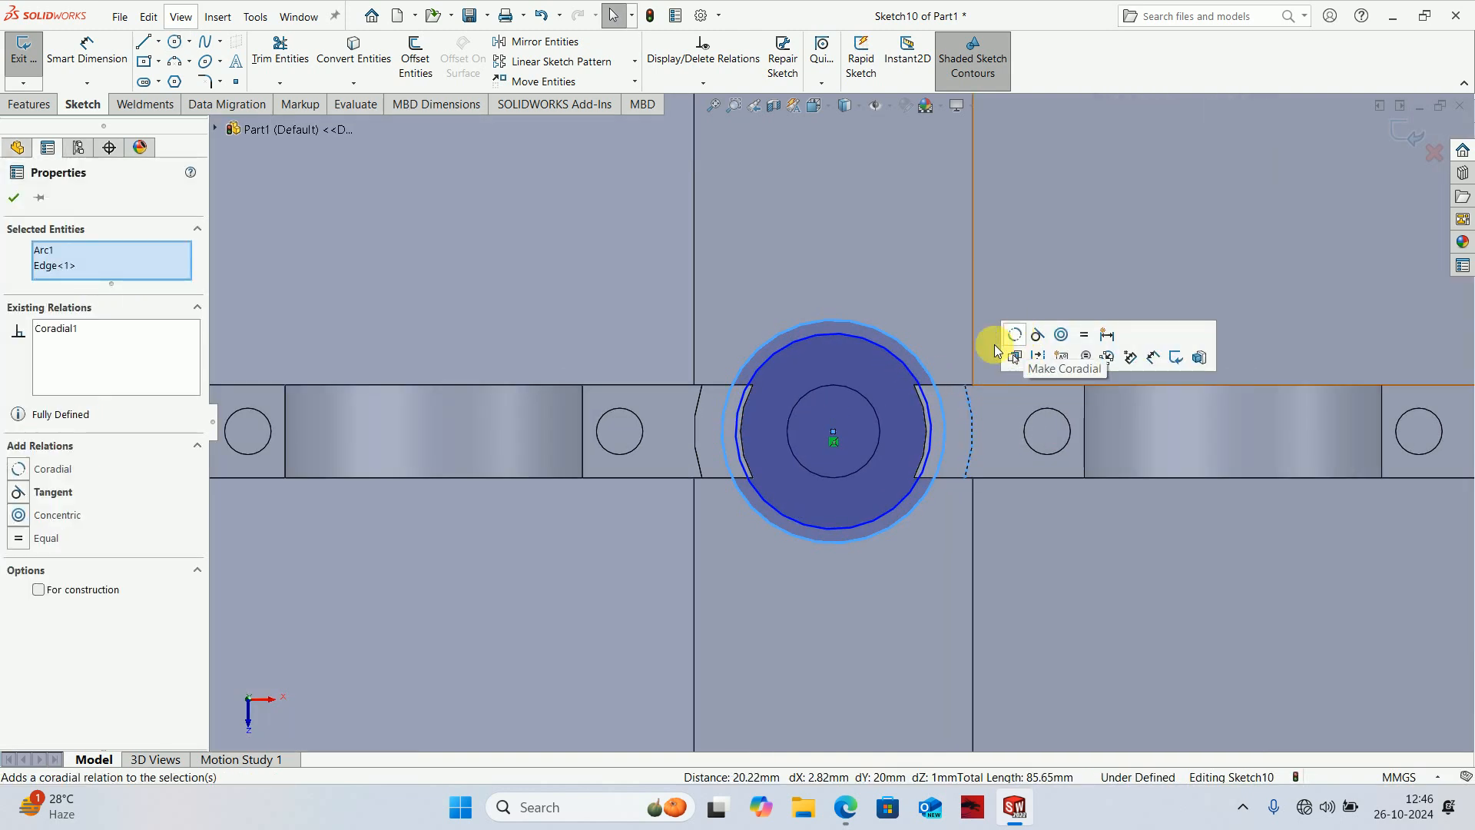
{"action": "left_click", "coordinate": [930, 401]}
{"action": "scroll", "coordinate": [914, 408], "scroll_direction": "down", "scroll_amount": 4}
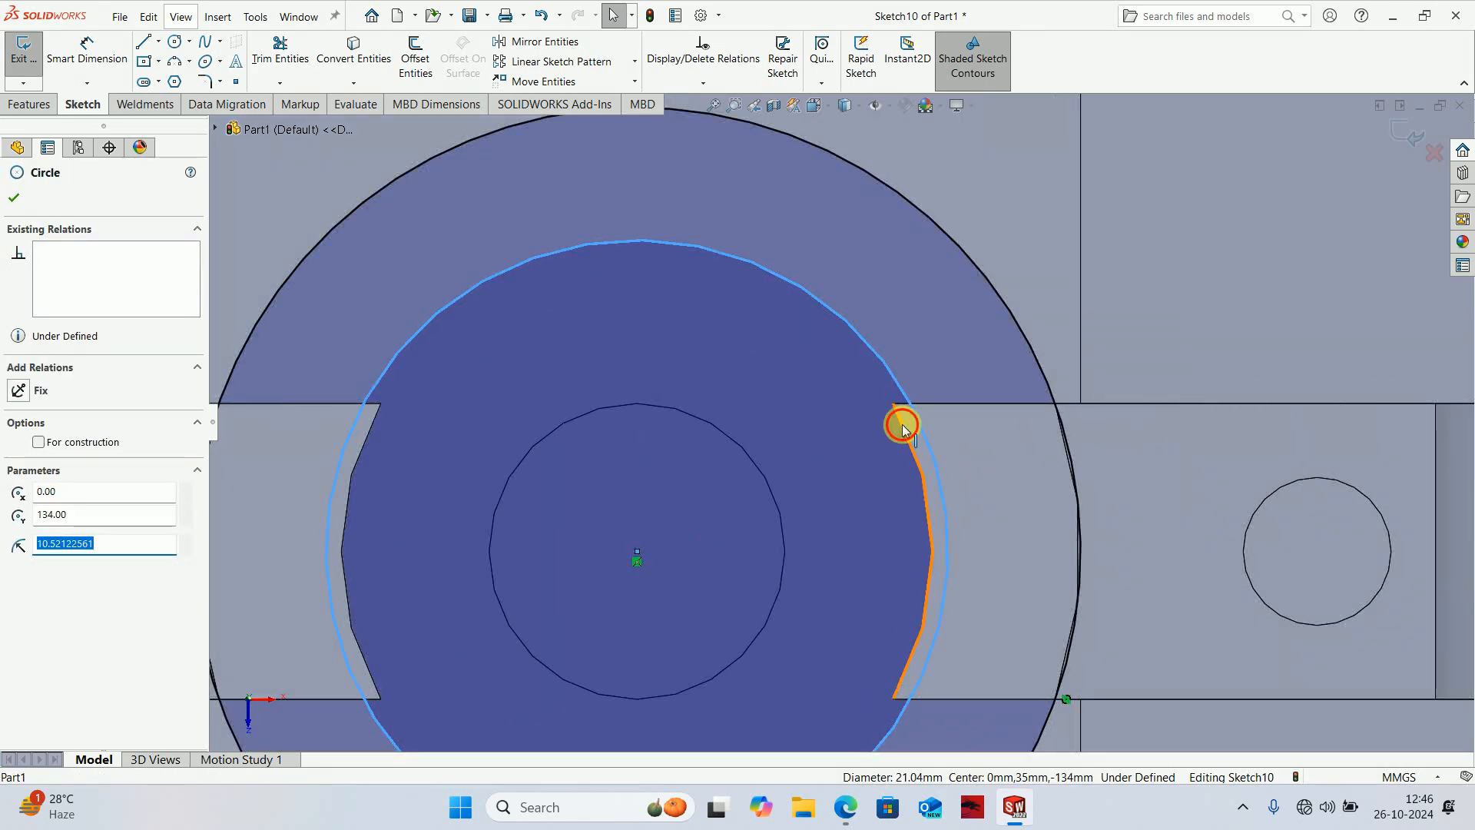
{"action": "left_click", "coordinate": [903, 429], "text": "ctrl"}
{"action": "left_click", "coordinate": [949, 351]}
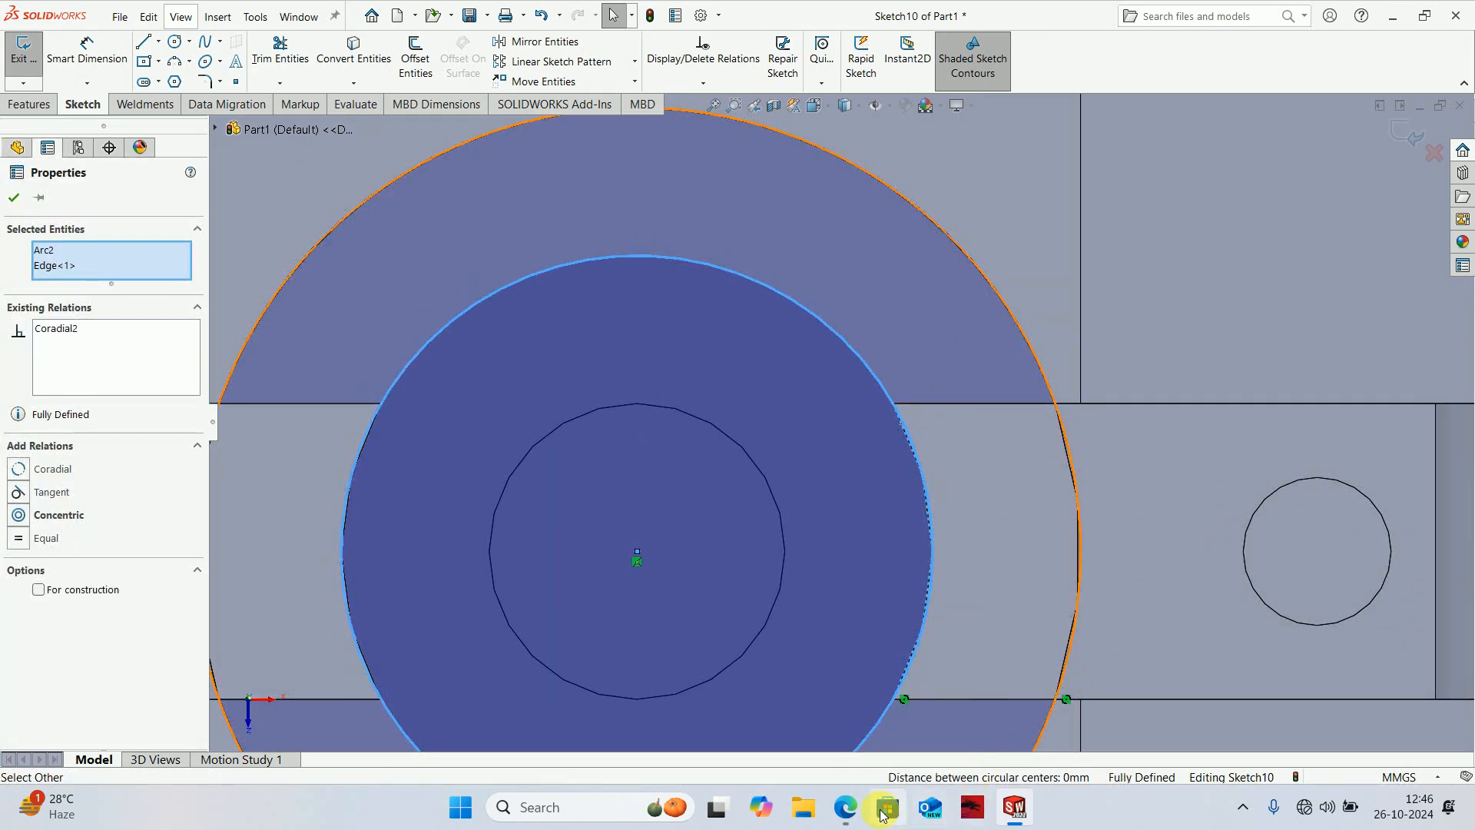
- Check the boss height in the PDF's lengthwise section, return to the part in SOLIDWORKS and exit the circle sketch
{"action": "left_click", "coordinate": [845, 806]}
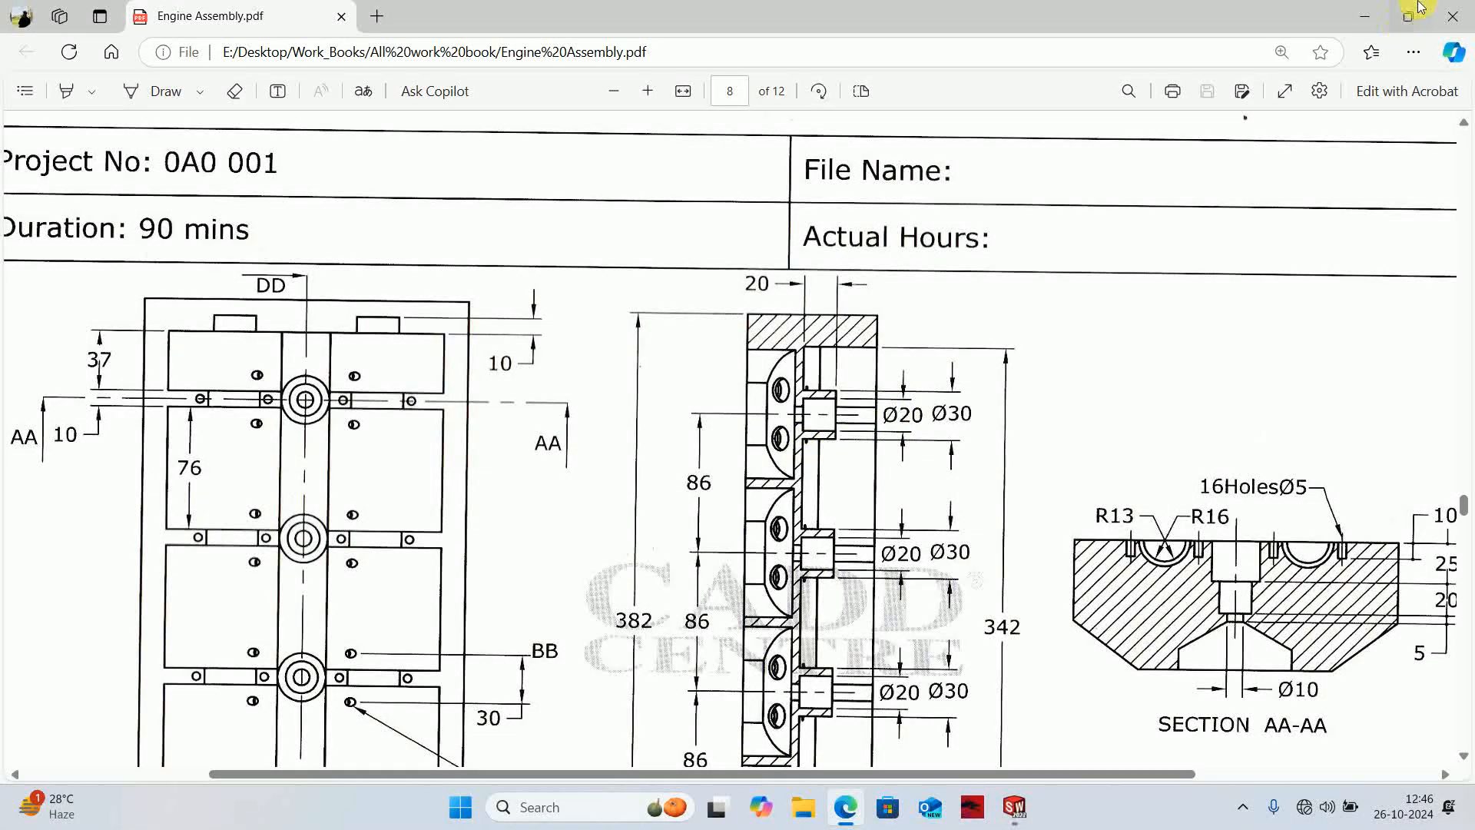
{"action": "left_click", "coordinate": [1361, 20]}
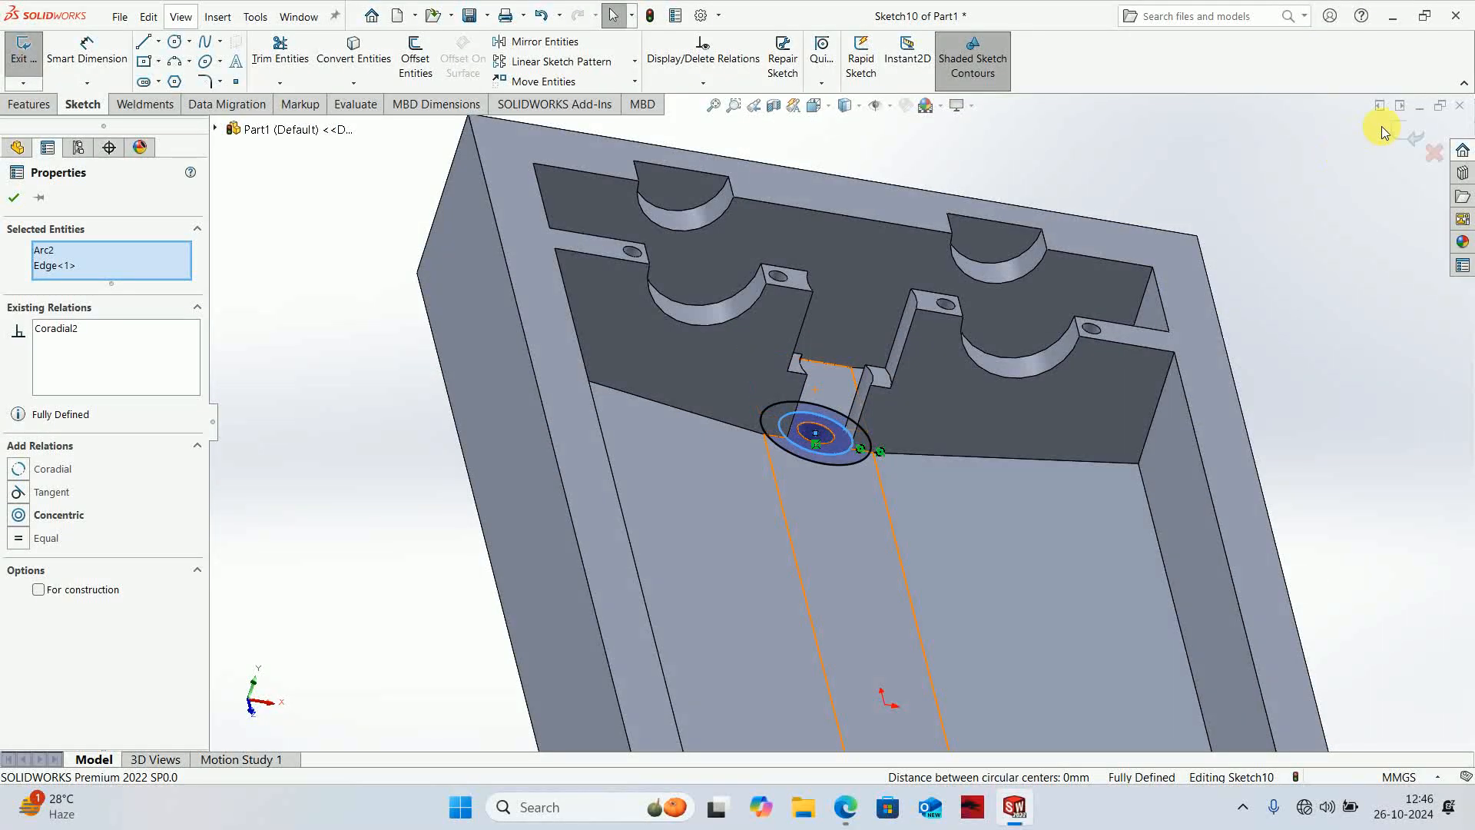
{"action": "left_click", "coordinate": [1383, 132]}
{"action": "scroll", "coordinate": [781, 392], "scroll_direction": "up", "scroll_amount": 2}
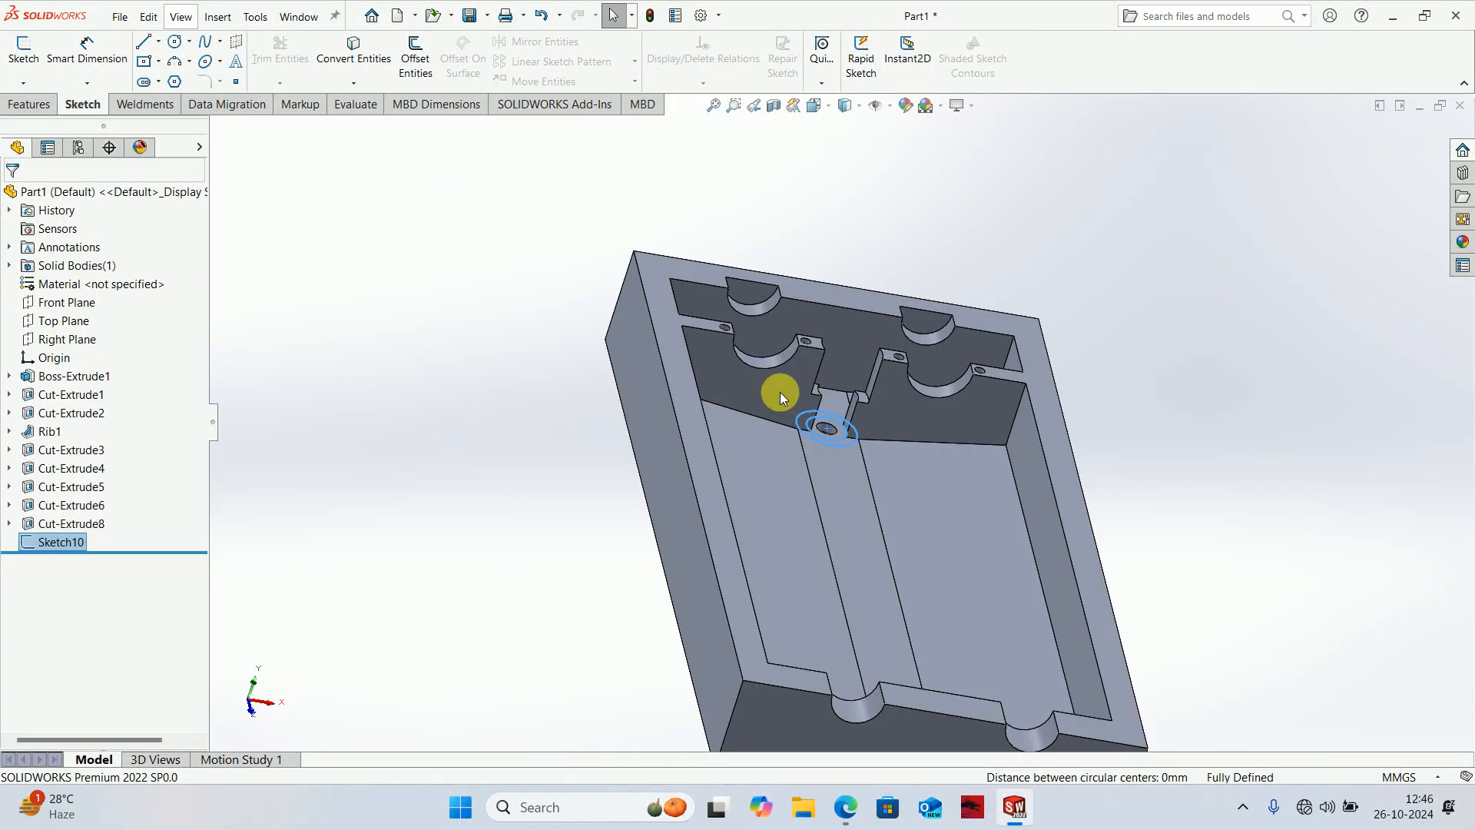
- Extrude the ring between the two circles as a blind boss 20 mm high, merged with the part
{"action": "left_click", "coordinate": [16, 105]}
{"action": "left_click", "coordinate": [32, 58]}
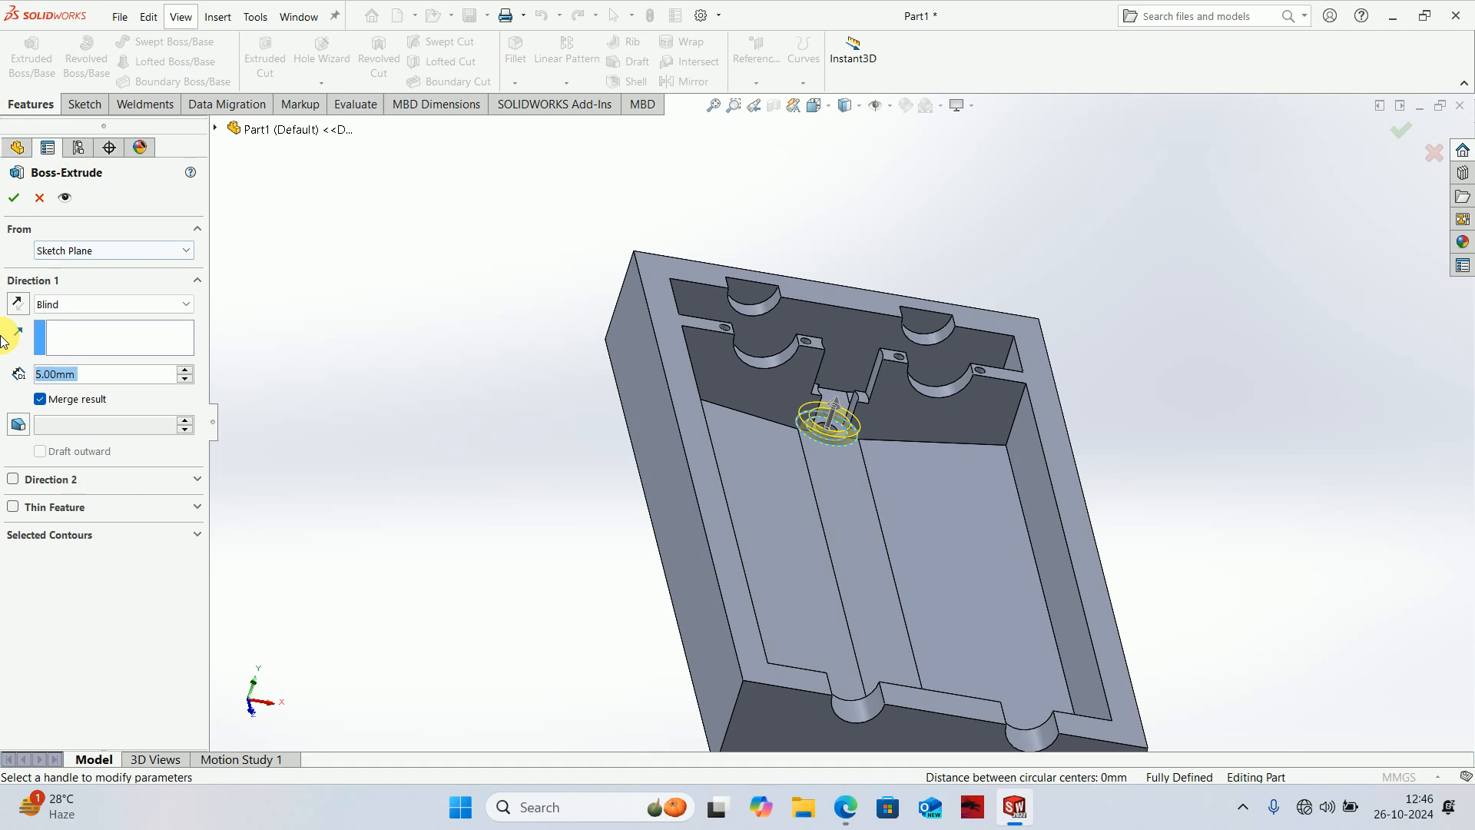
{"action": "type", "text": "2"}
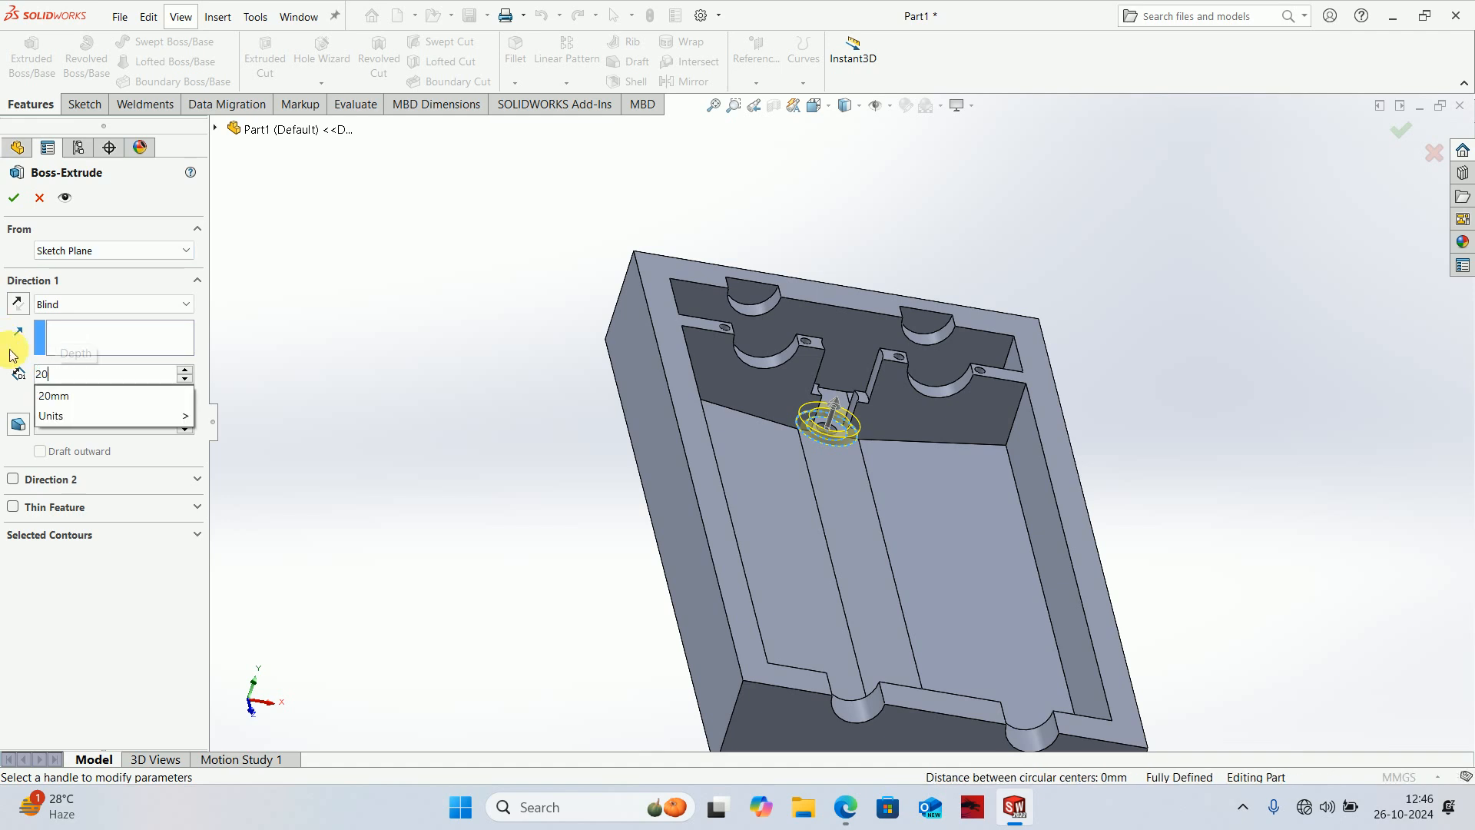
{"action": "type", "text": "0"}
{"action": "key", "text": "Return"}
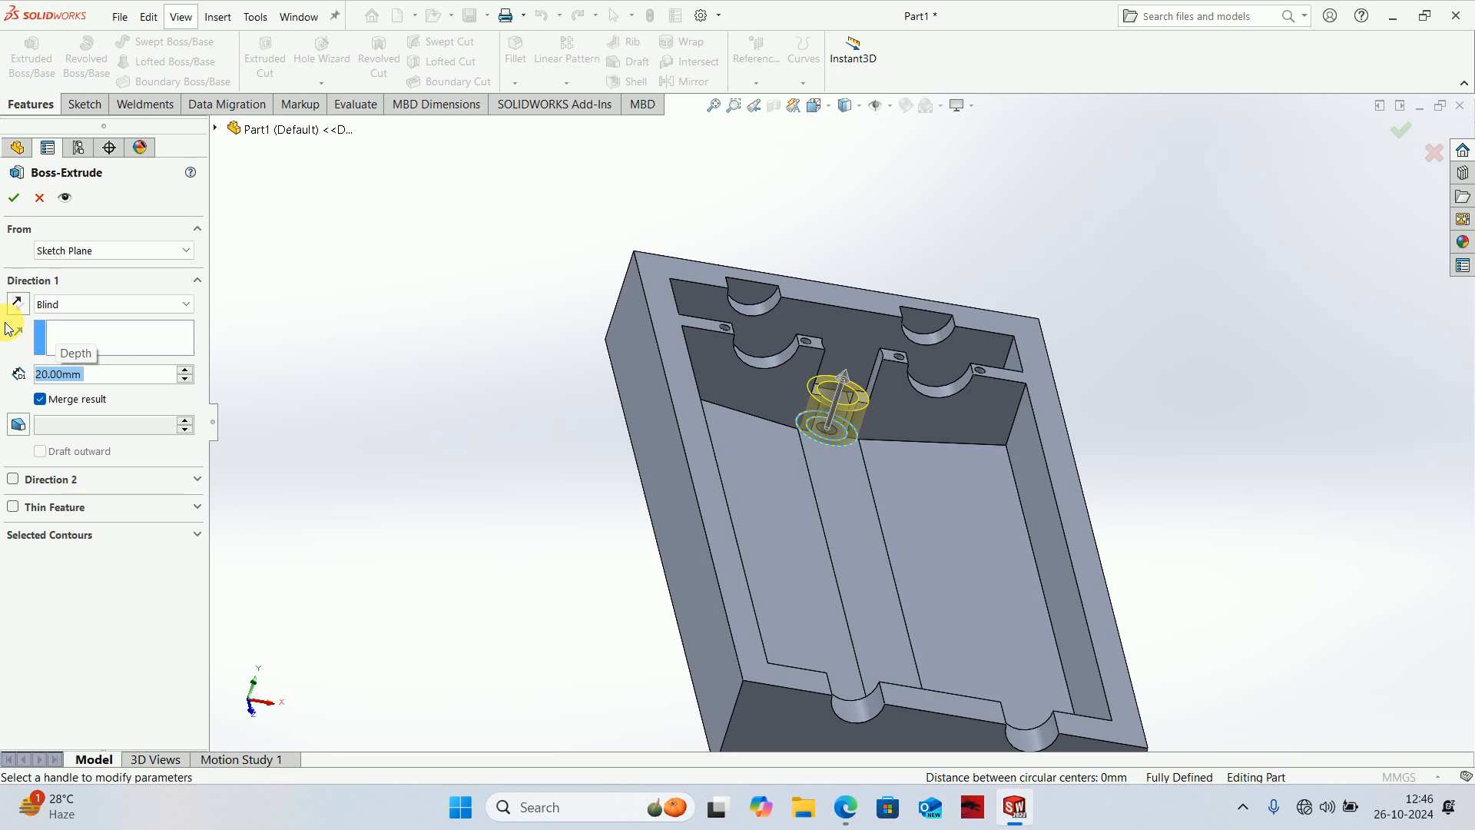
{"action": "left_click", "coordinate": [1393, 127]}
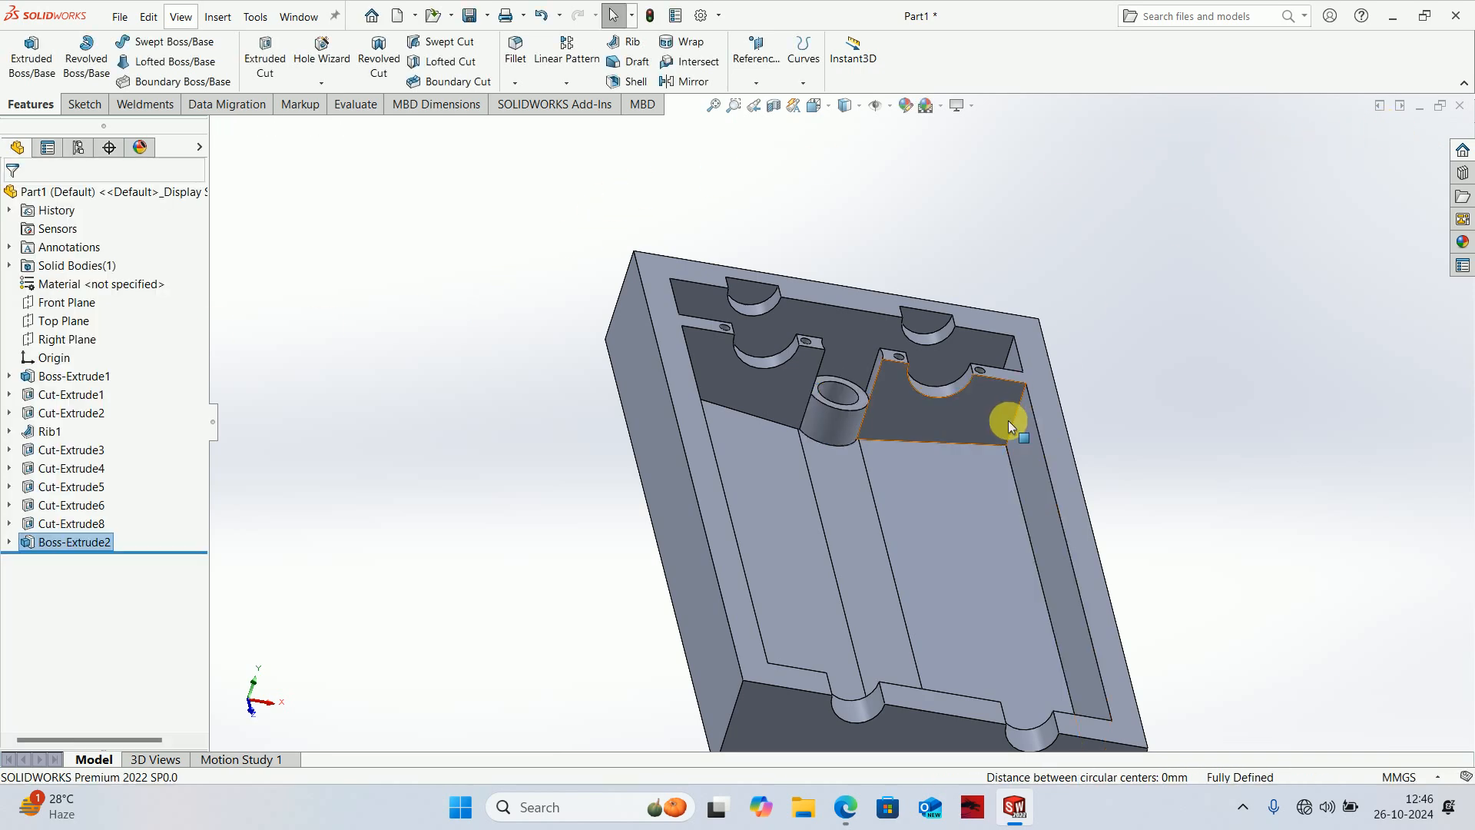
- Inspect the new boss beside the cross rib, and examine the hole through the cone in the PDF's Section AA-AA
{"action": "middle_click_drag", "start_coordinate": [1008, 421], "coordinate": [896, 432]}
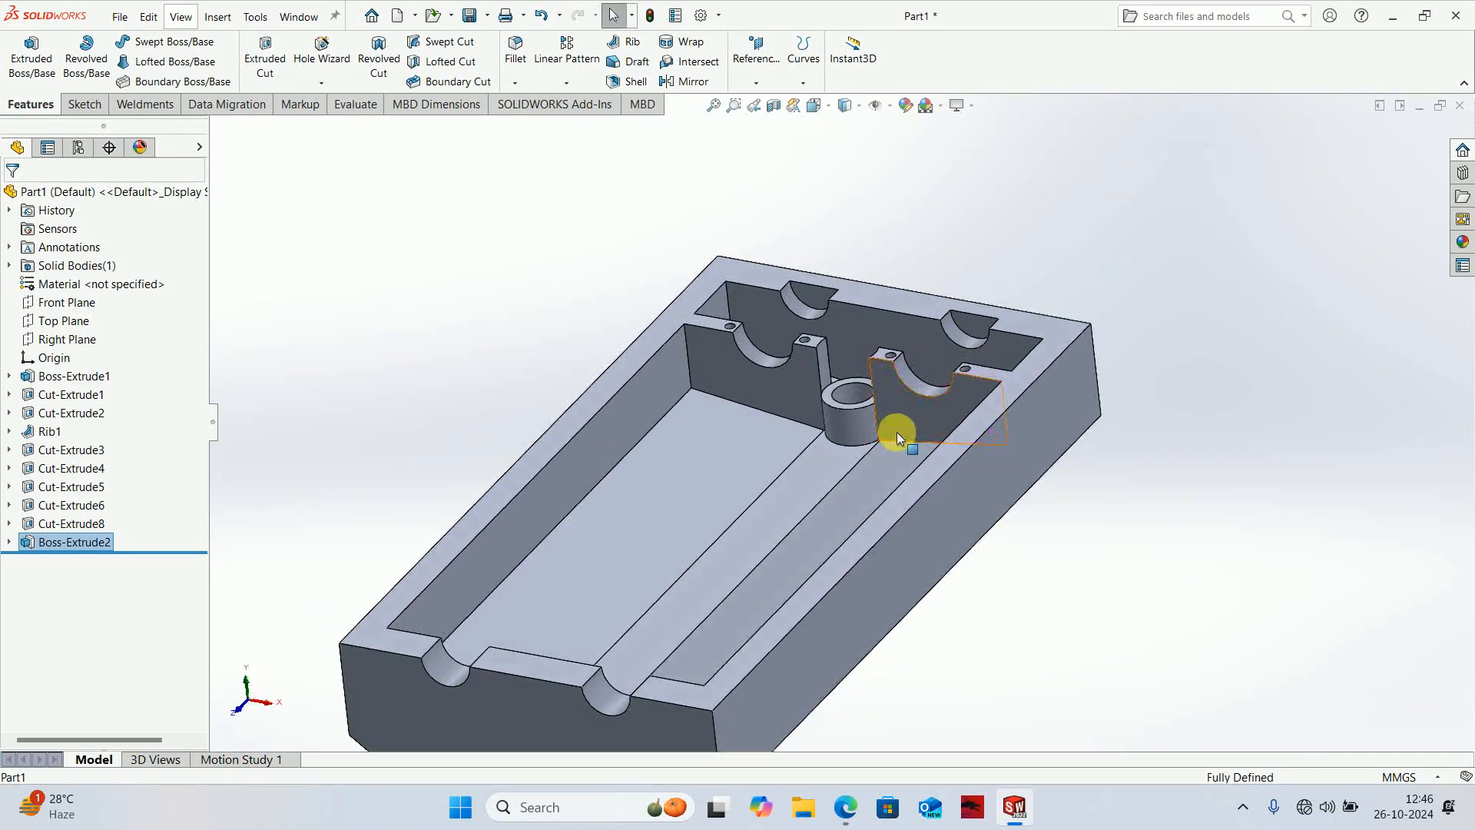
{"action": "middle_click_drag", "start_coordinate": [981, 395], "coordinate": [989, 464]}
{"action": "scroll", "coordinate": [989, 464], "scroll_direction": "up", "scroll_amount": 4}
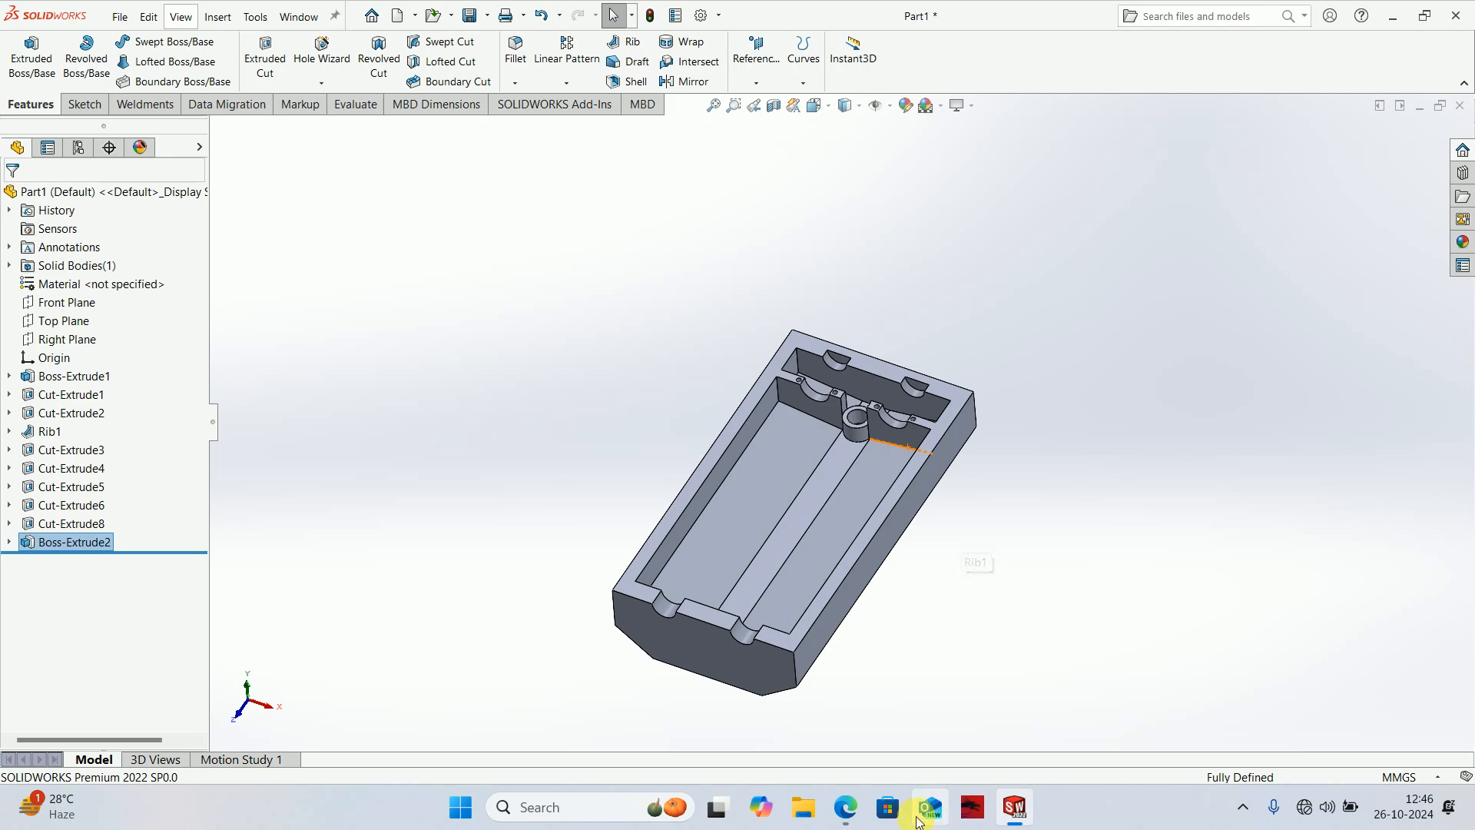
{"action": "left_click", "coordinate": [845, 806]}
{"action": "scroll", "coordinate": [807, 368], "scroll_direction": "down", "scroll_amount": 1}
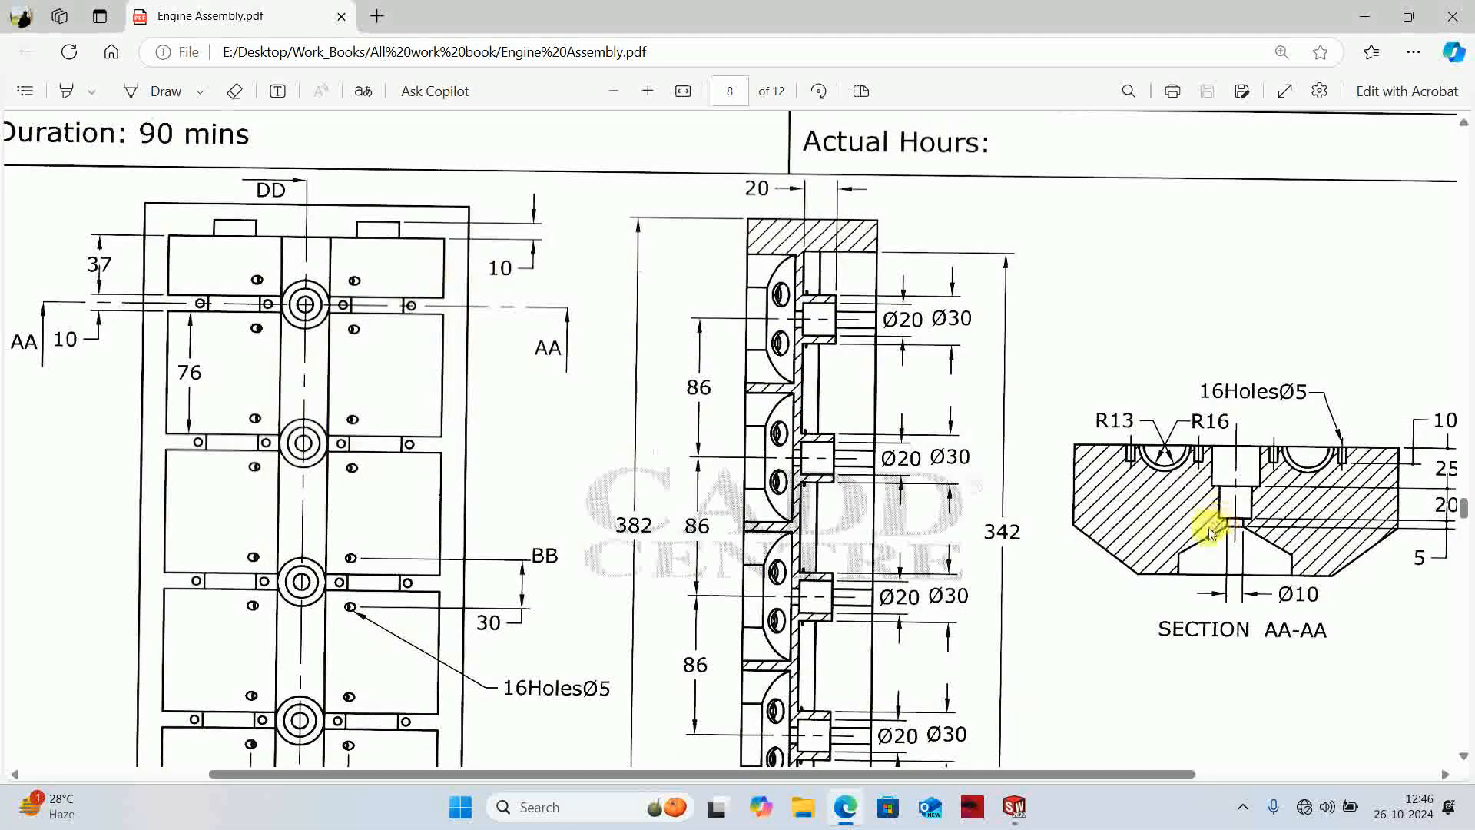
{"action": "scroll", "coordinate": [1209, 530], "scroll_direction": "down", "scroll_amount": 2, "text": "ctrl"}
{"action": "scroll", "coordinate": [1145, 549], "scroll_direction": "up", "scroll_amount": 4, "text": "ctrl"}
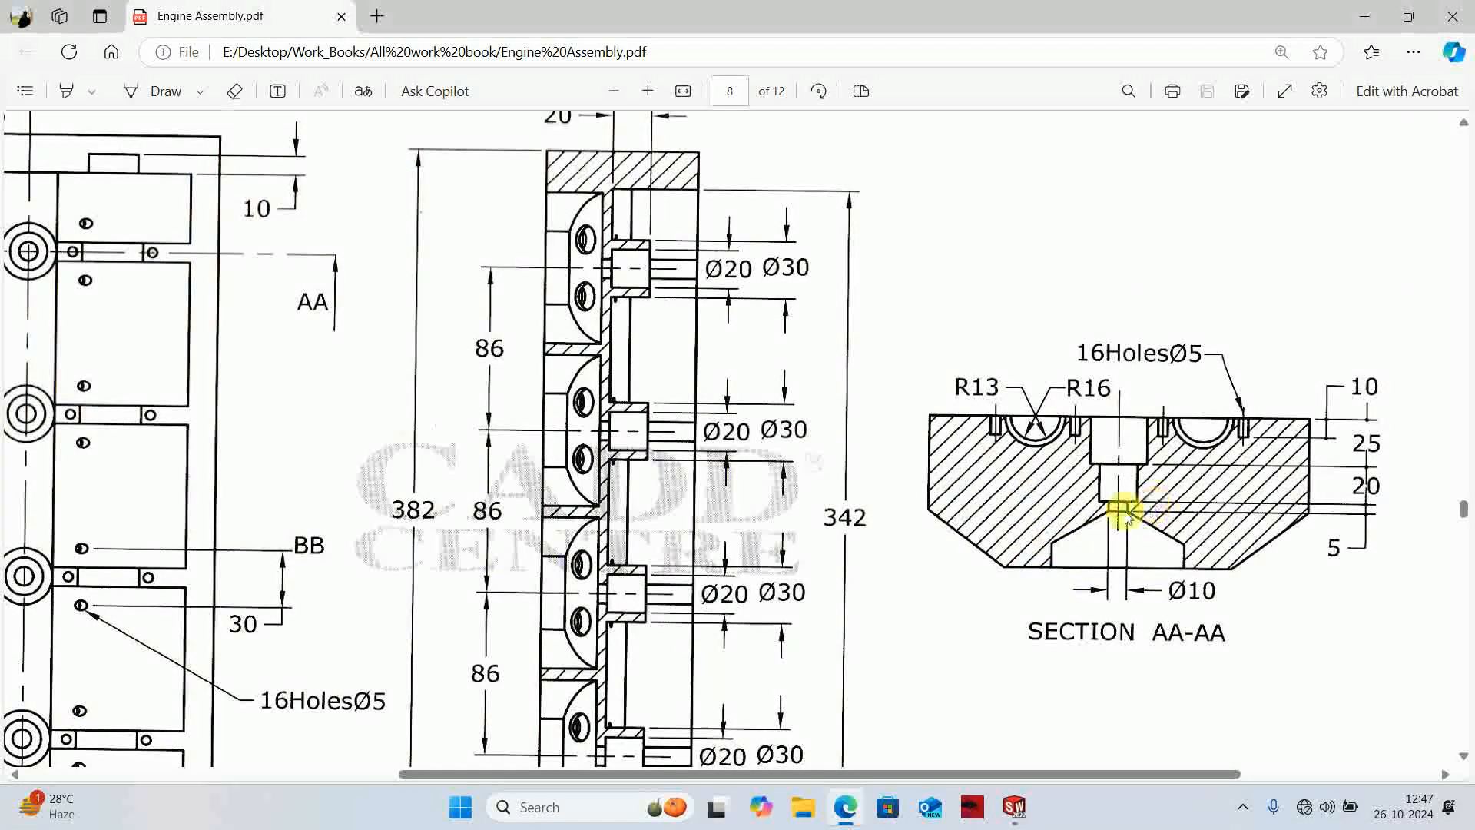
- Go to the Cylinder Head (2/2) sheet on page 9, rotate it counterclockwise and enlarge the underside view and sections
{"action": "scroll", "coordinate": [1123, 508], "scroll_direction": "down", "scroll_amount": 3, "text": "ctrl"}
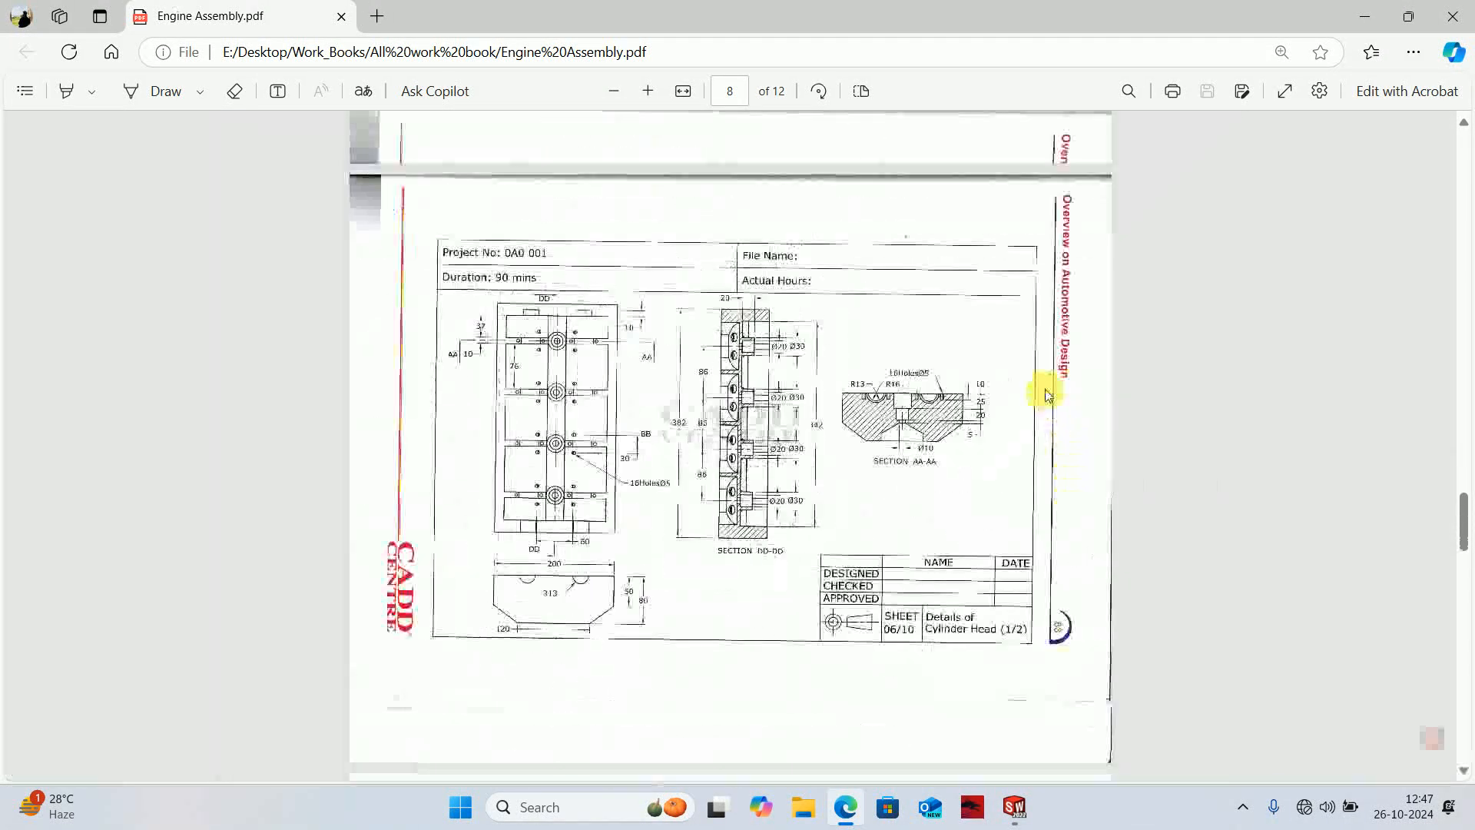
{"action": "scroll", "coordinate": [850, 362], "scroll_direction": "down", "scroll_amount": 6}
{"action": "right_click", "coordinate": [897, 284]}
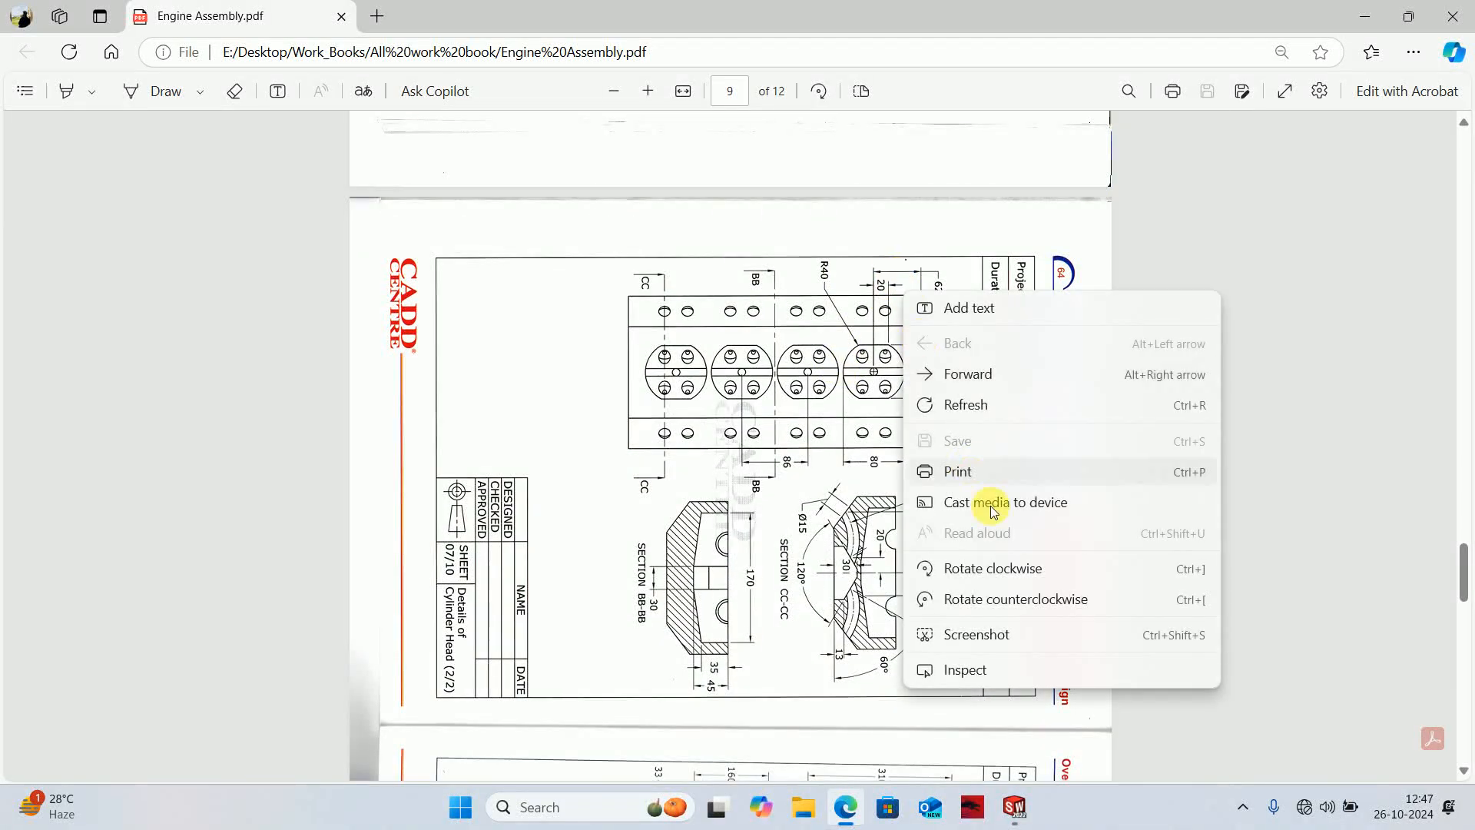
{"action": "left_click", "coordinate": [1002, 593]}
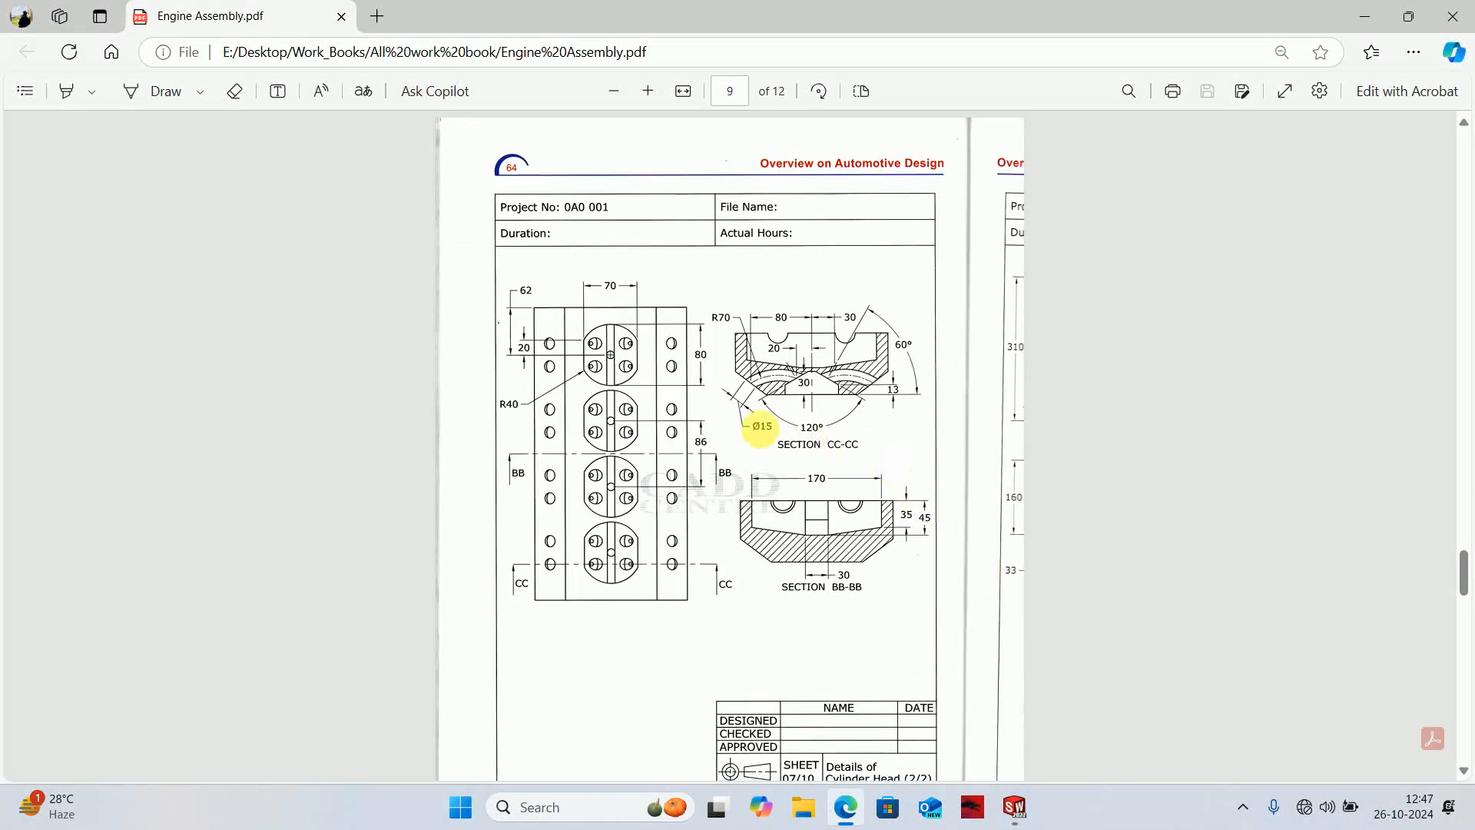
{"action": "scroll", "coordinate": [622, 361], "scroll_direction": "up", "scroll_amount": 4, "text": "ctrl"}
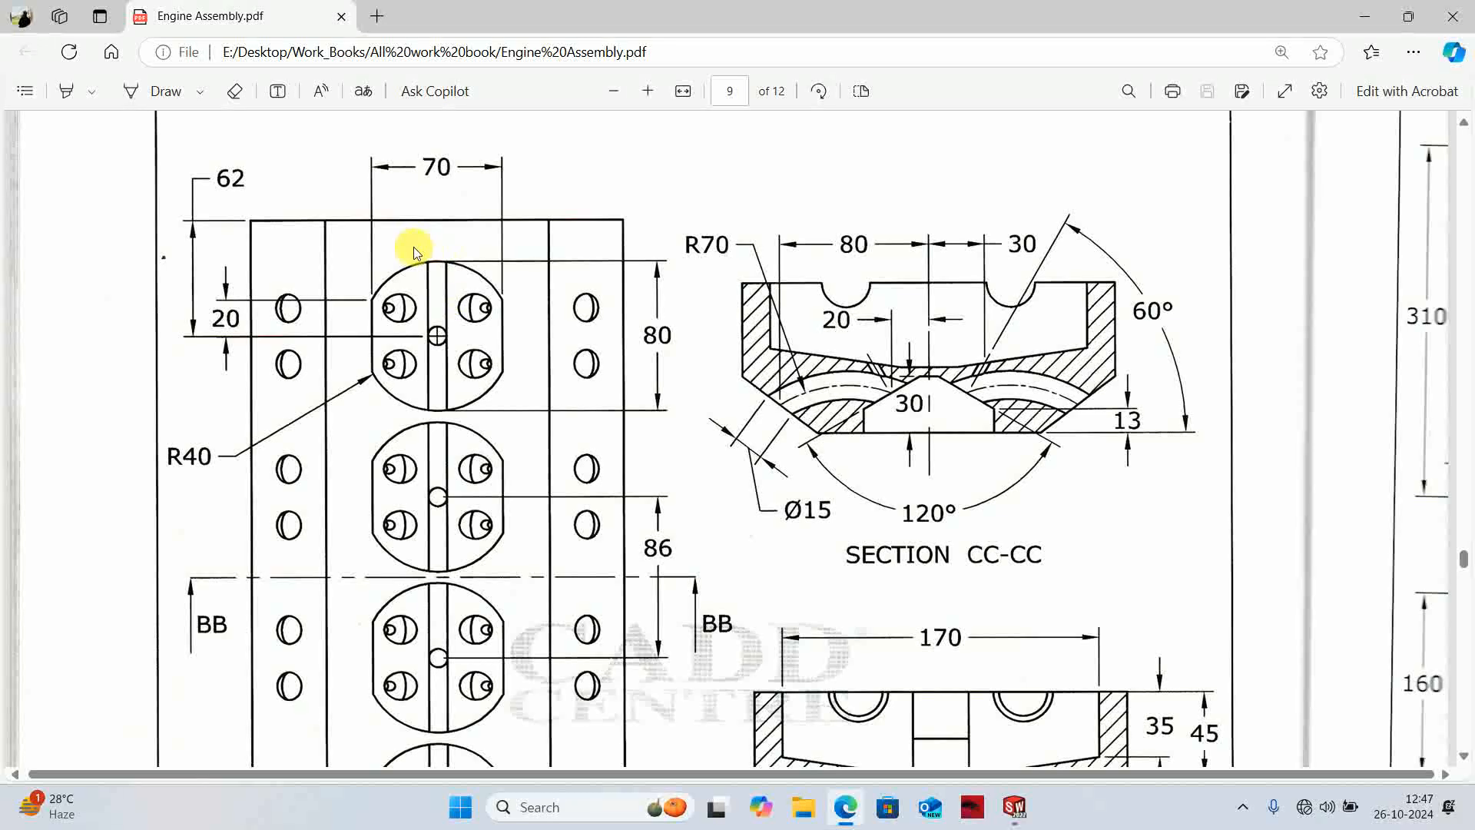
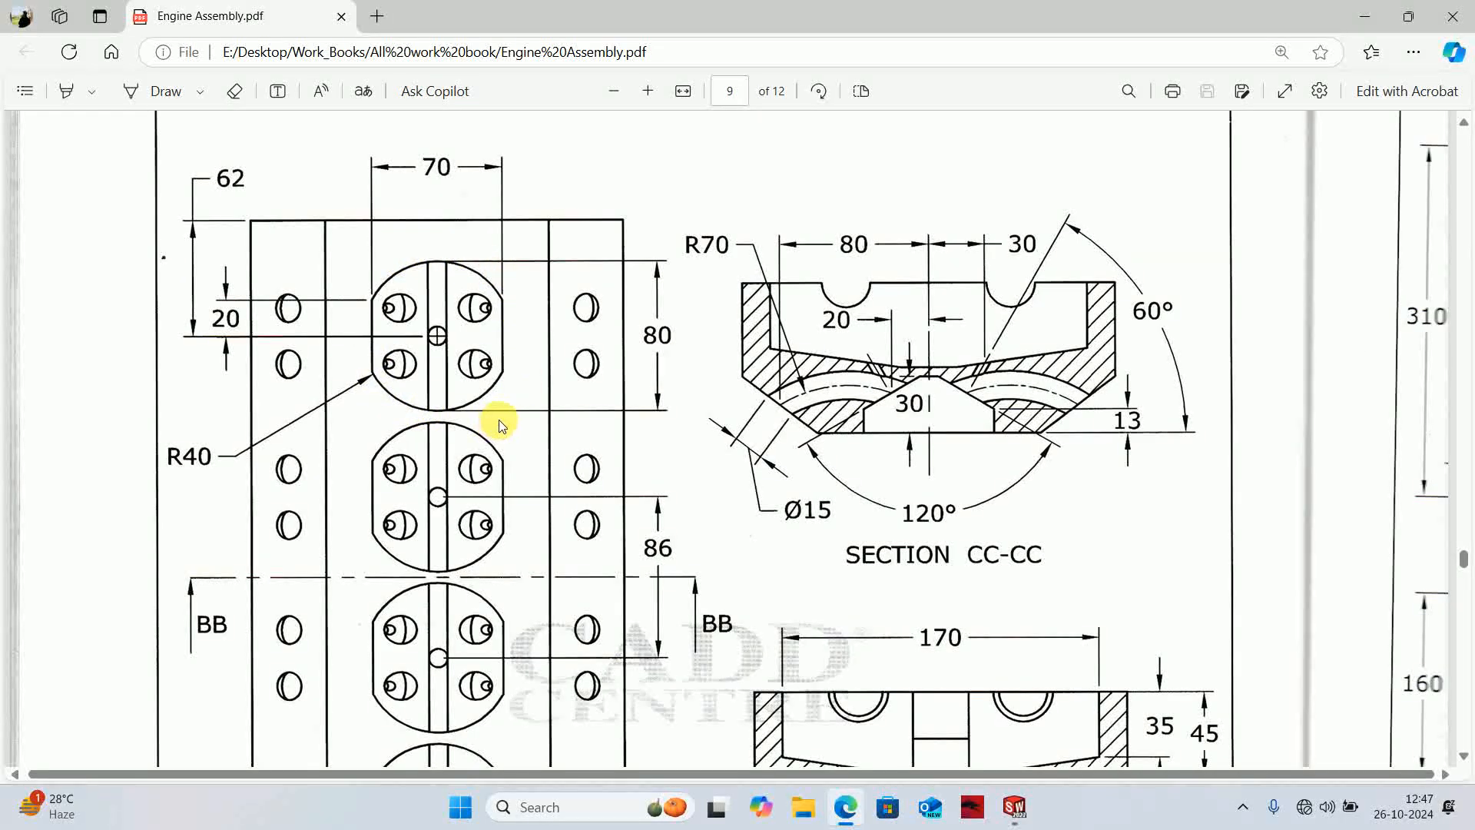
{"action": "scroll", "coordinate": [633, 376], "scroll_direction": "down", "scroll_amount": 1}
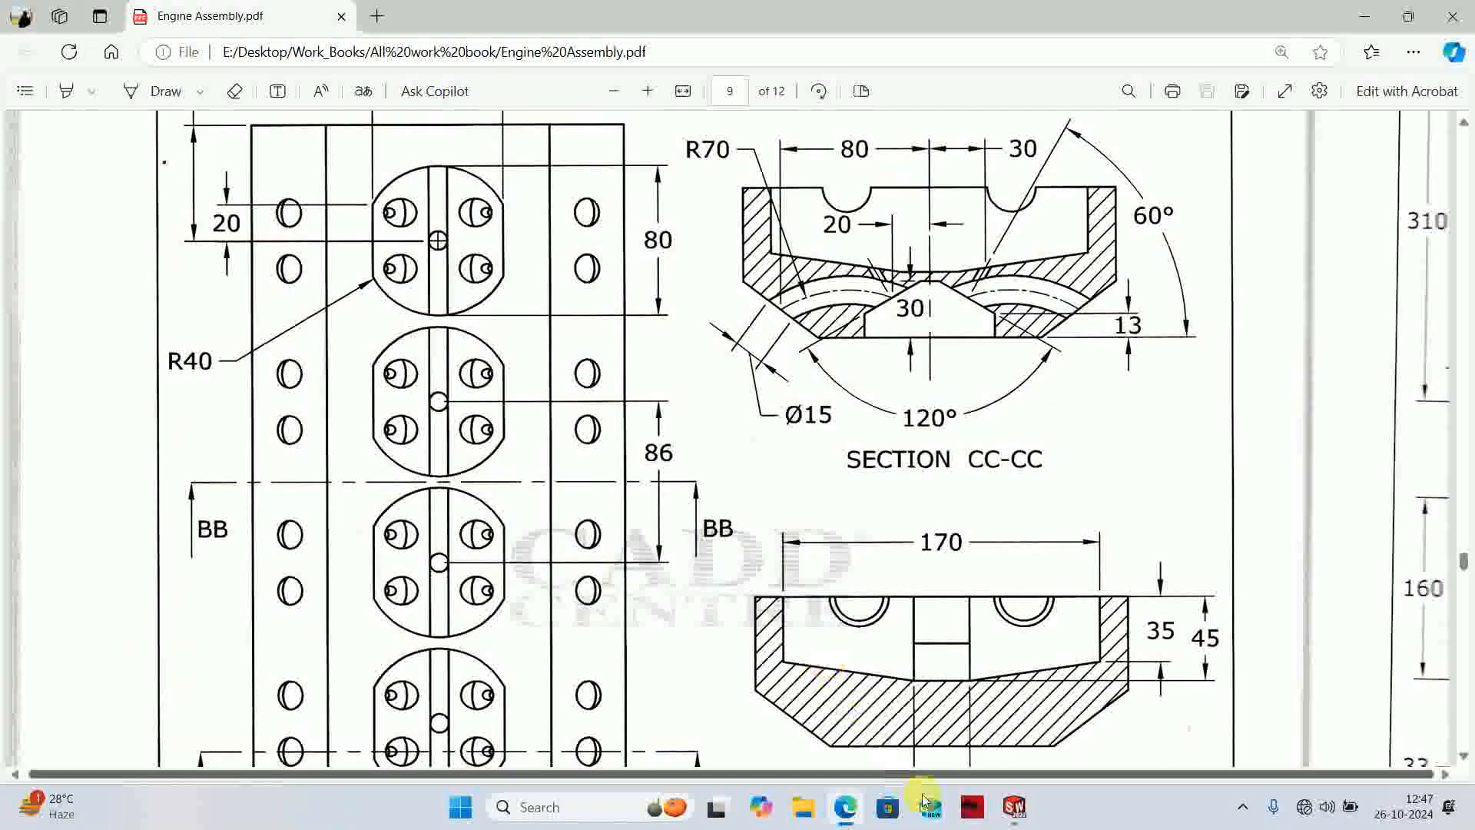
- In SOLIDWORKS, start a sketch on the underside's middle face and draw a vertical centerline about 47 mm long from the end edge's midpoint
{"action": "left_click", "coordinate": [1014, 807]}
{"action": "middle_click_drag", "start_coordinate": [619, 389], "coordinate": [864, 444]}
{"action": "left_click", "coordinate": [863, 444]}
{"action": "left_click", "coordinate": [933, 400]}
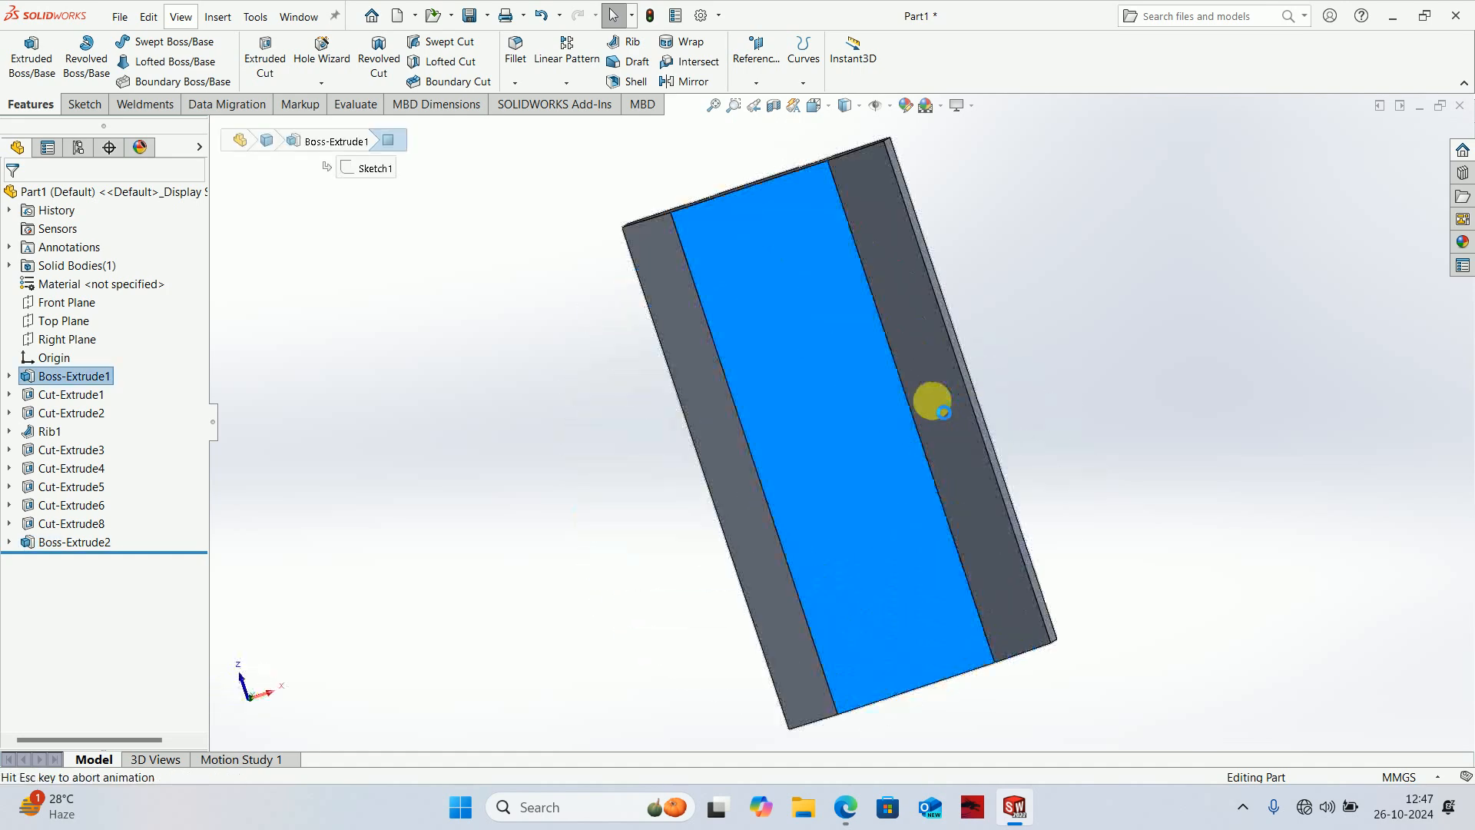
{"action": "left_click", "coordinate": [158, 40]}
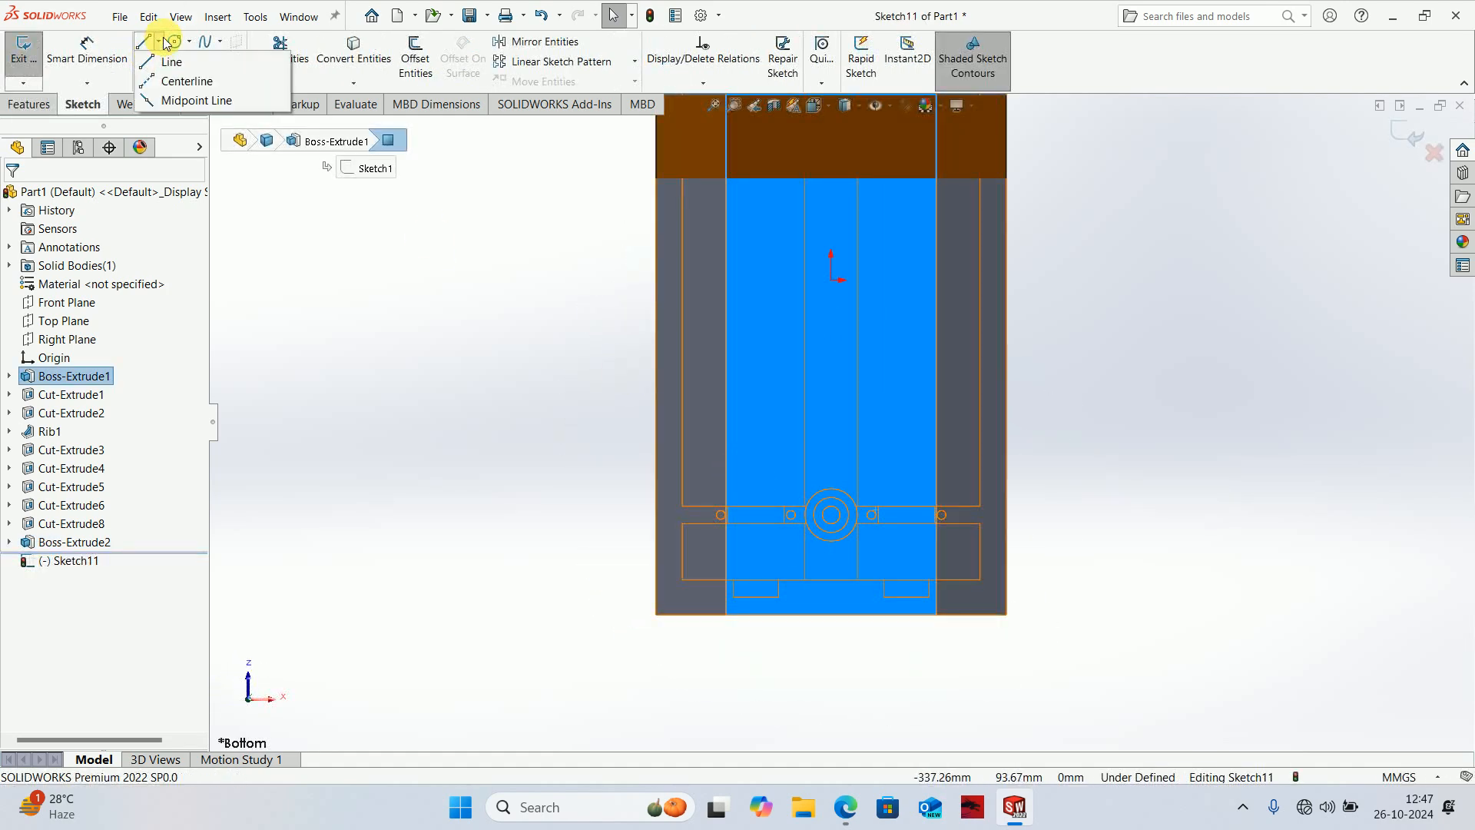
{"action": "left_click", "coordinate": [159, 82]}
{"action": "left_click_drag", "start_coordinate": [830, 614], "coordinate": [834, 544]}
{"action": "left_click", "coordinate": [832, 534]}
{"action": "key", "text": "Escape"}
- Check the recess dimensions in the PDF drawing and sketch a circle about 96 mm in diameter centred on the centerline's free end
{"action": "left_click", "coordinate": [852, 806]}
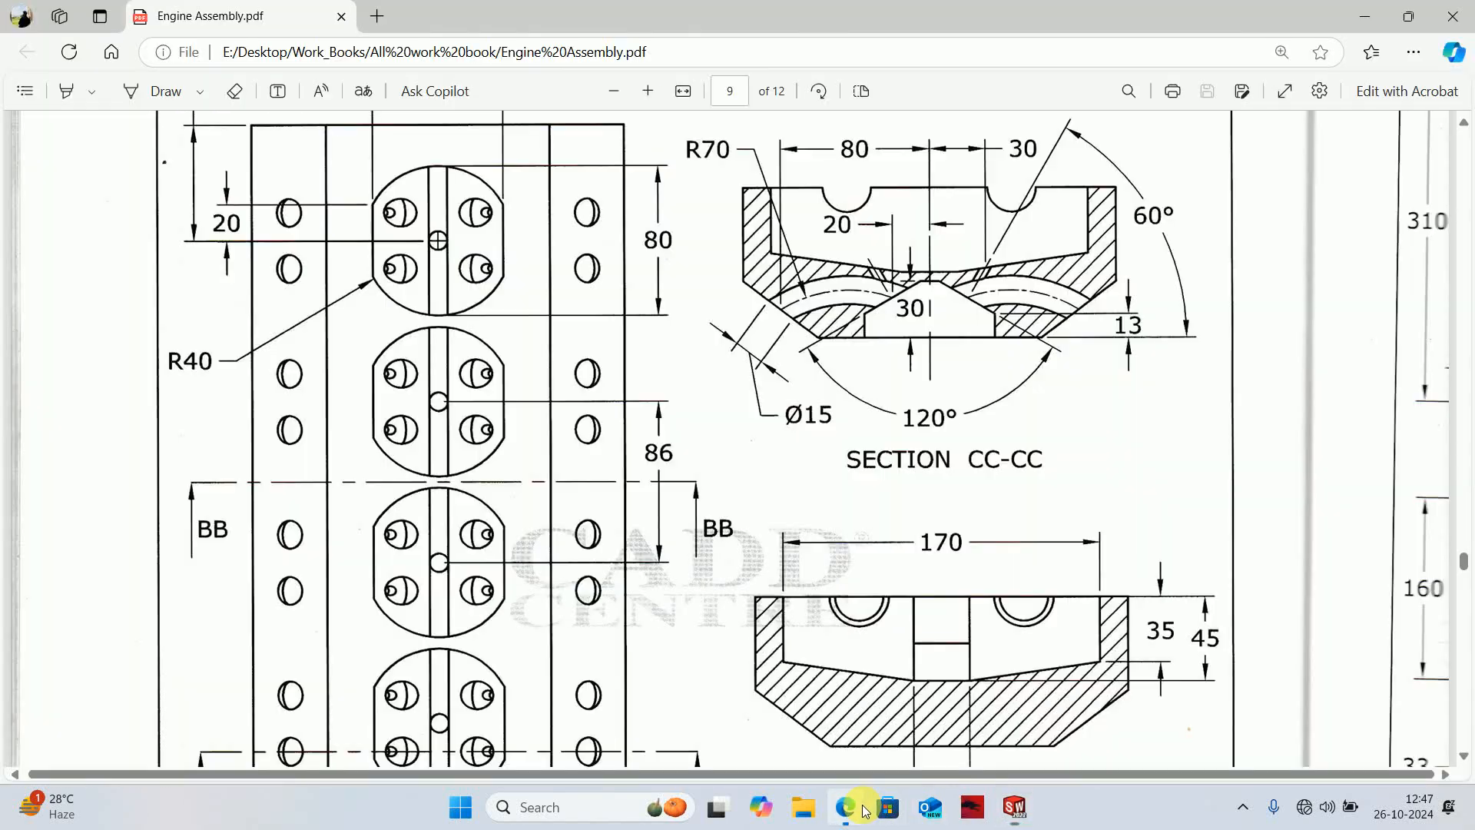
{"action": "scroll", "coordinate": [292, 215], "scroll_direction": "up", "scroll_amount": 2}
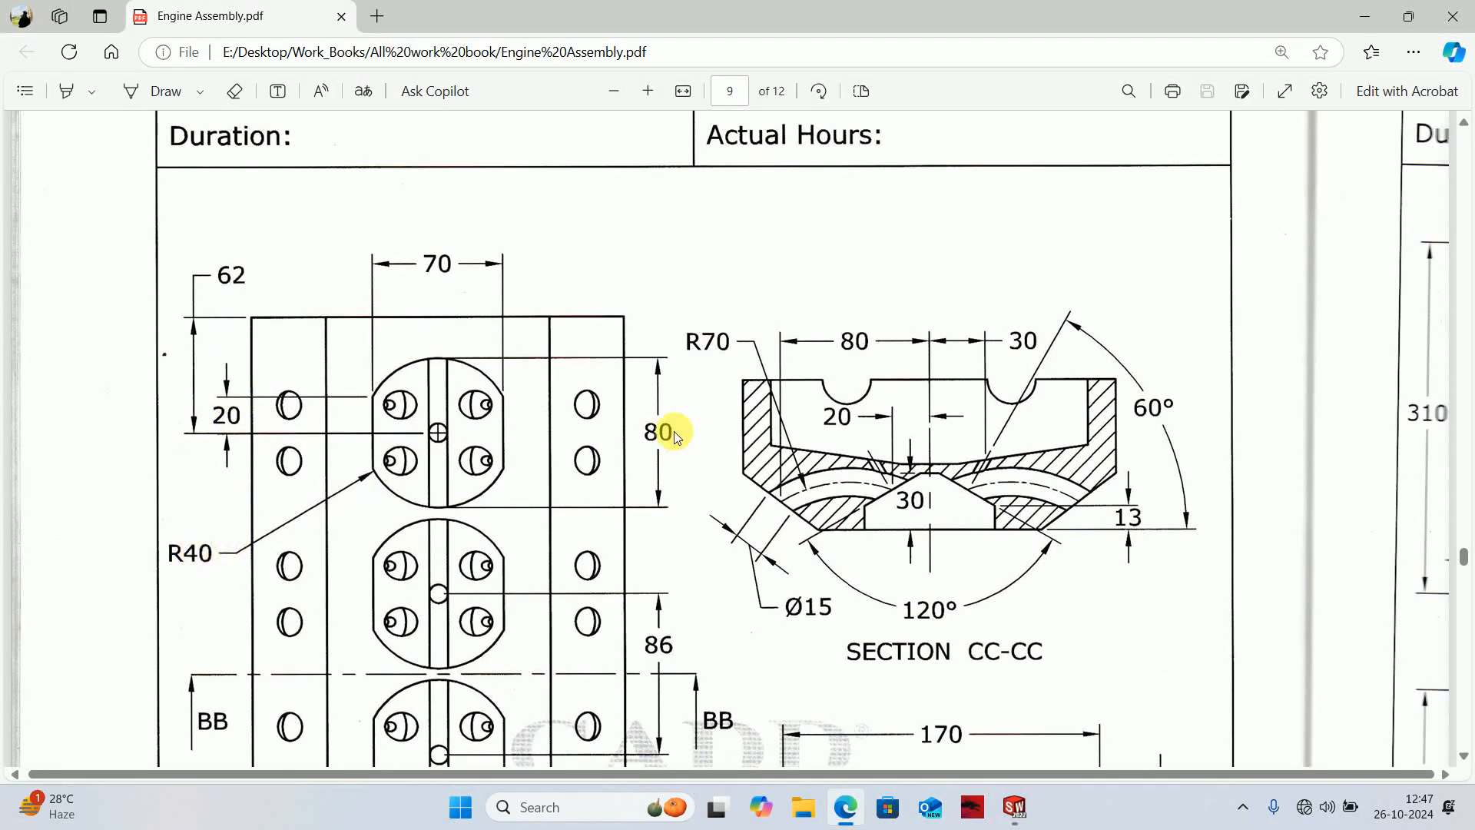
{"action": "left_click", "coordinate": [1366, 17]}
{"action": "key", "text": "c"}
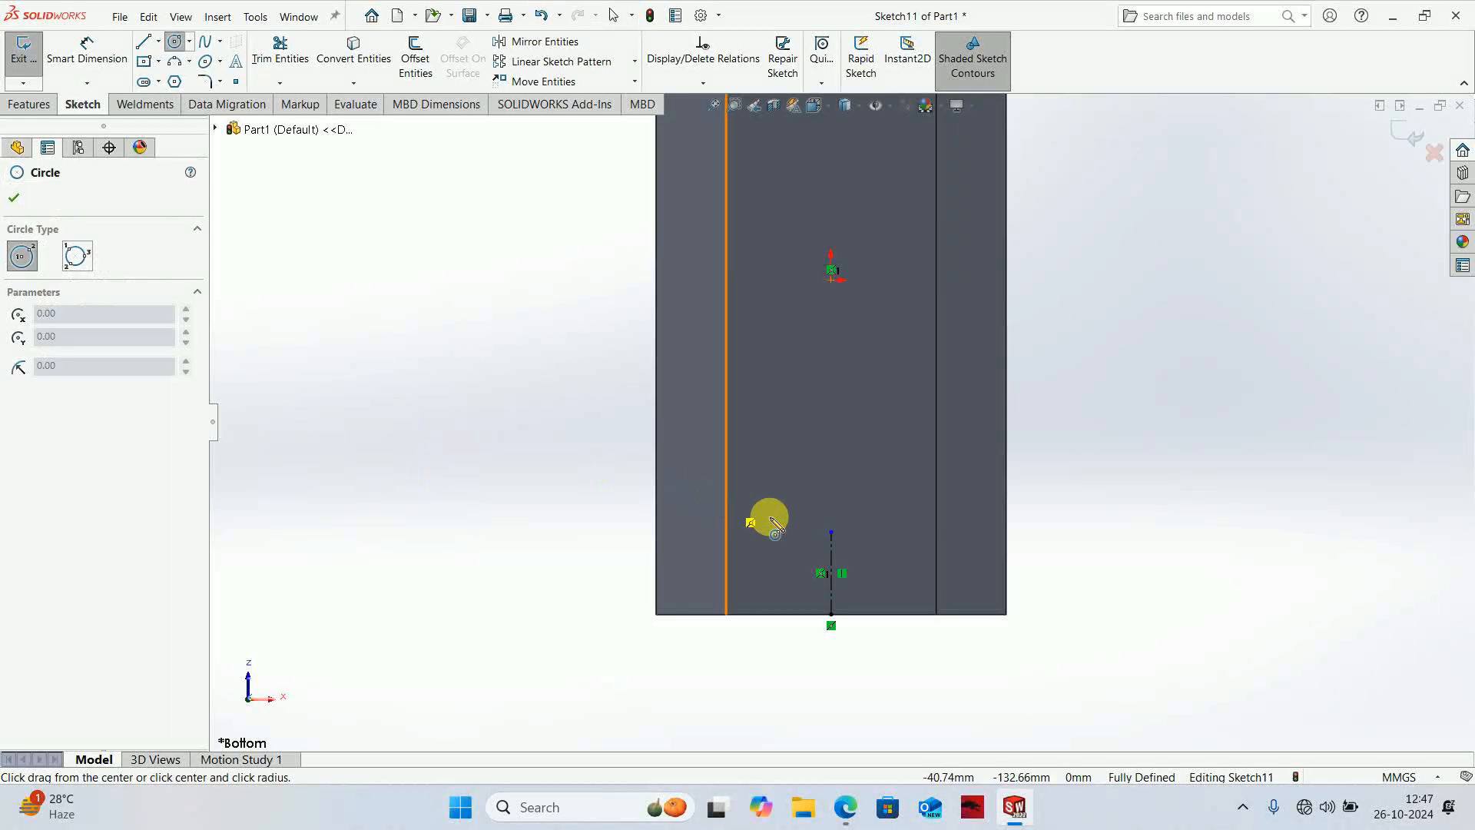
{"action": "left_click", "coordinate": [831, 533]}
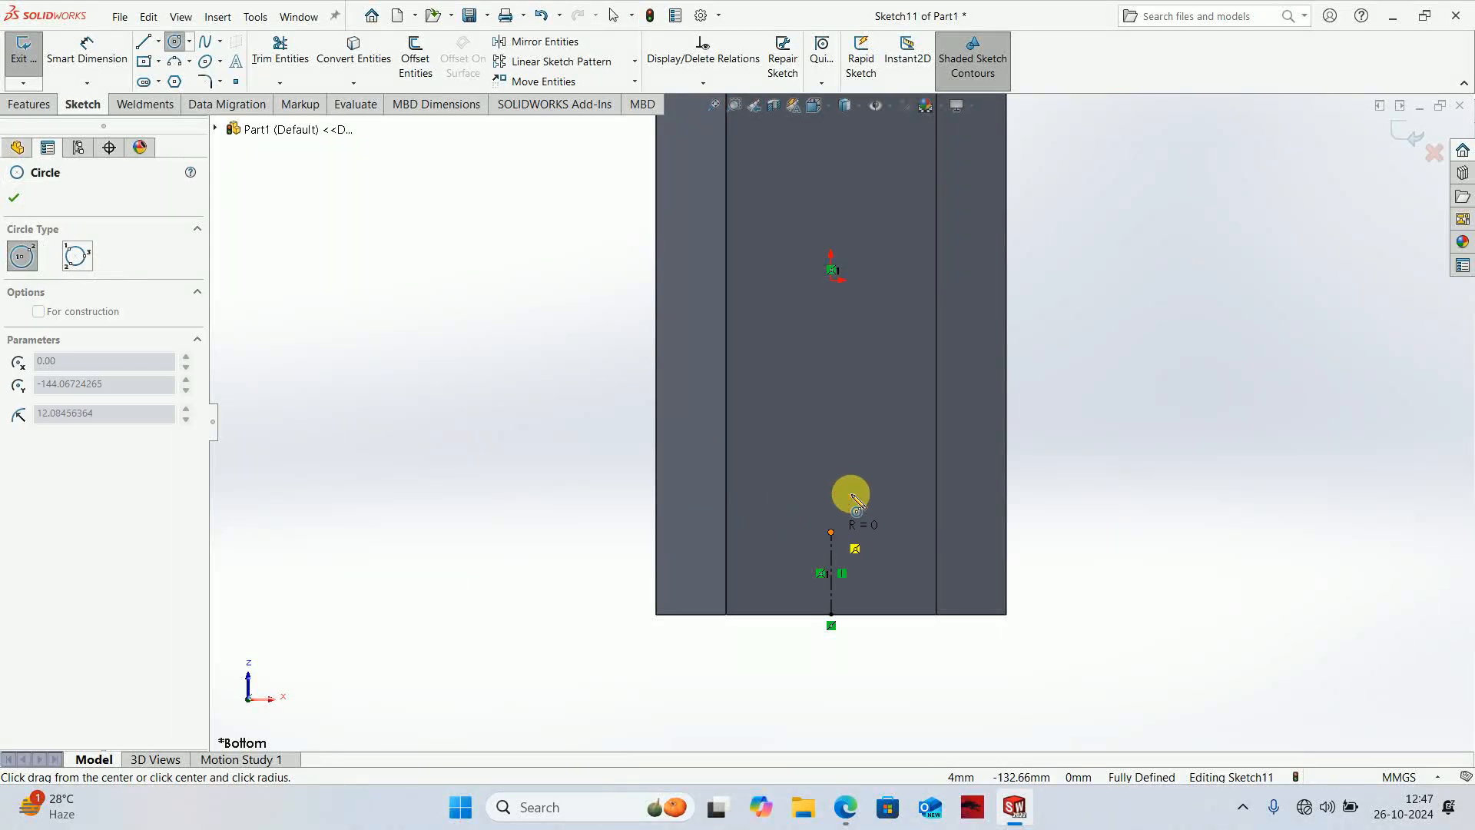
{"action": "left_click", "coordinate": [872, 461]}
- Try a 40 mm diameter dimension on the circle and delete that dimension
{"action": "key", "text": "d"}
{"action": "left_click", "coordinate": [901, 481]}
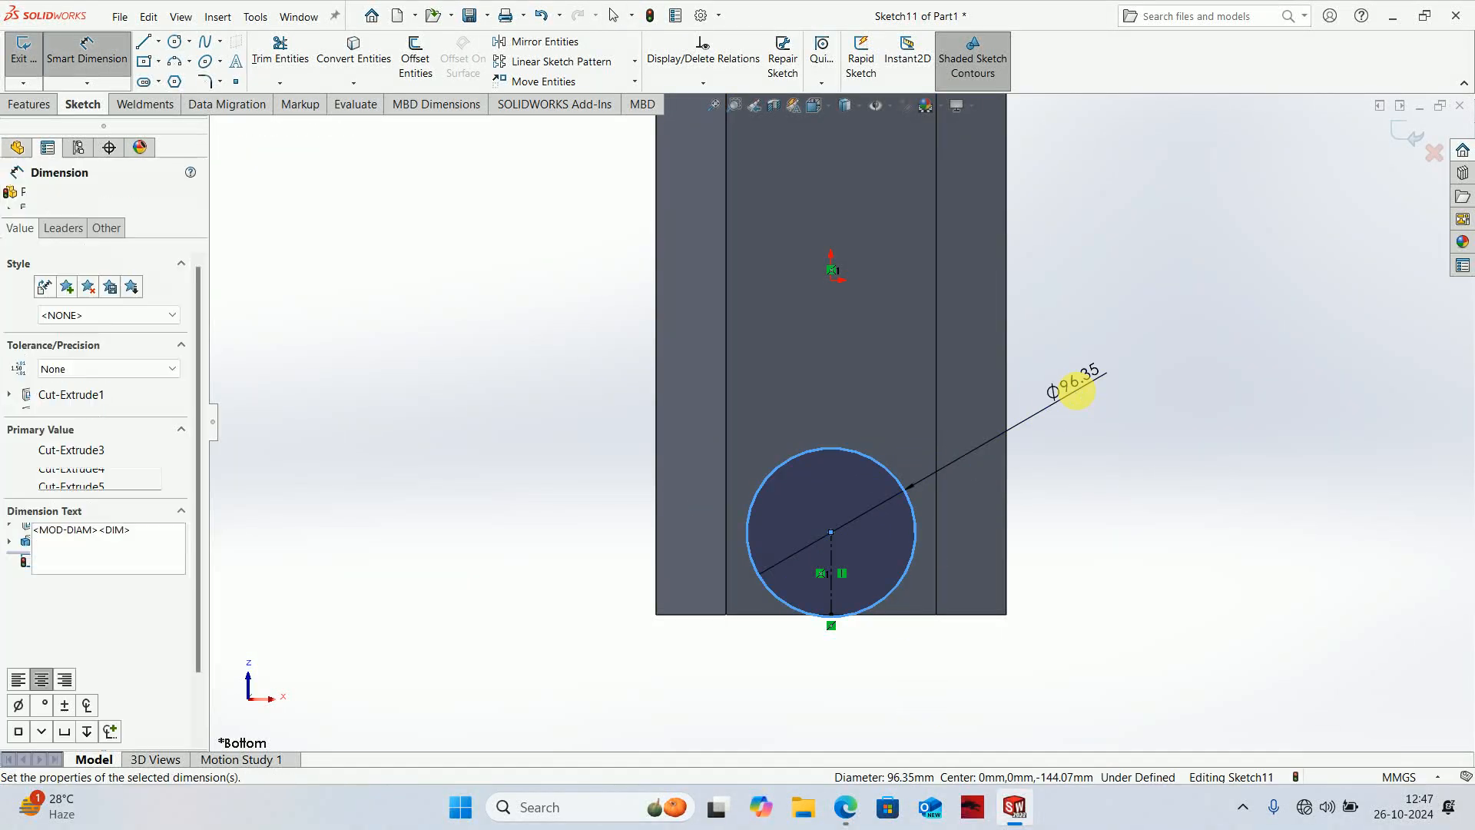
{"action": "left_click", "coordinate": [1078, 394]}
{"action": "type", "text": "40"}
{"action": "key", "text": "Return"}
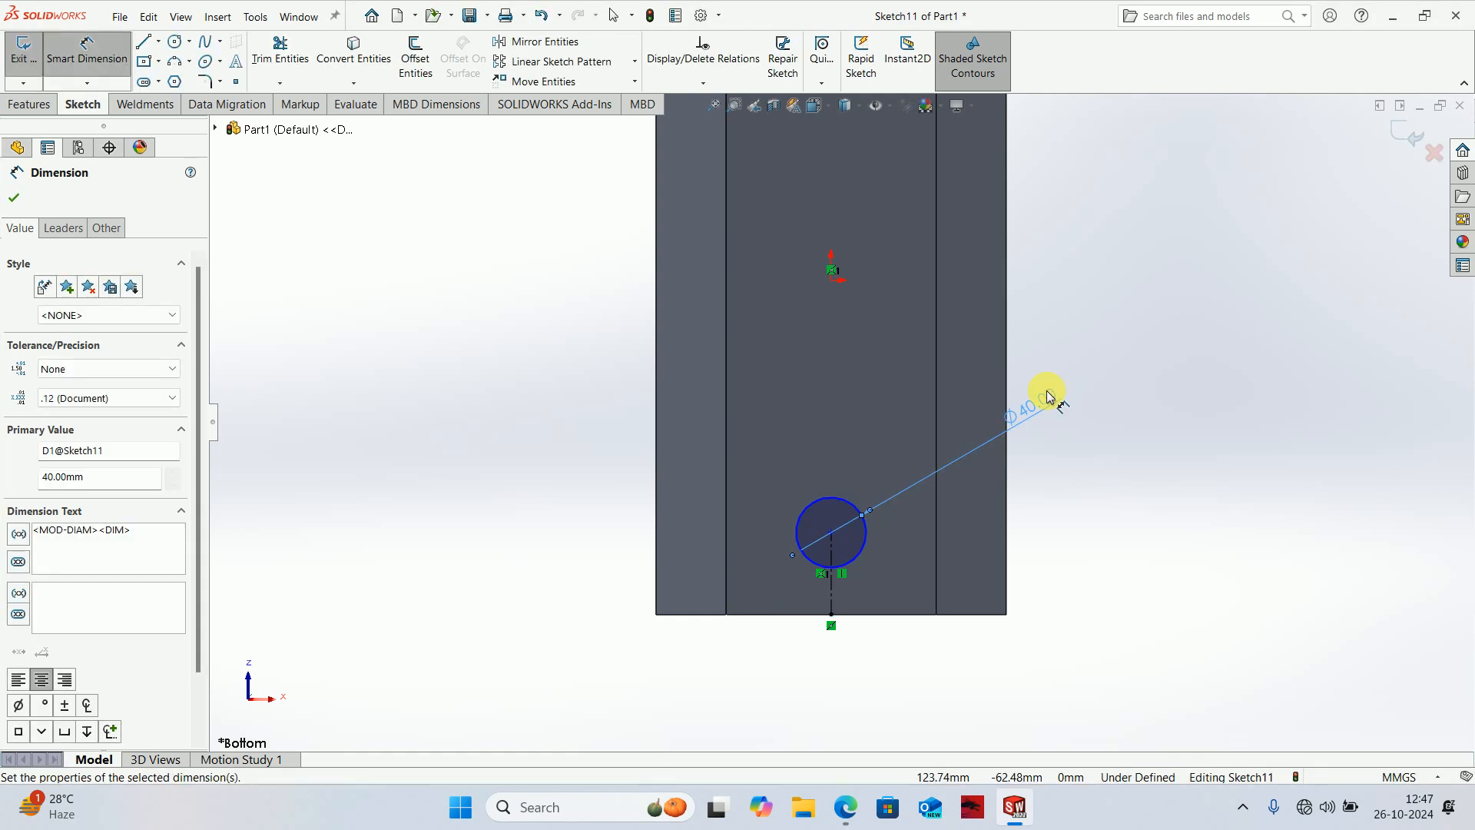
{"action": "double_click", "coordinate": [1045, 402]}
{"action": "key", "text": "Escape"}
{"action": "left_click_drag", "start_coordinate": [1042, 410], "coordinate": [1075, 414]}
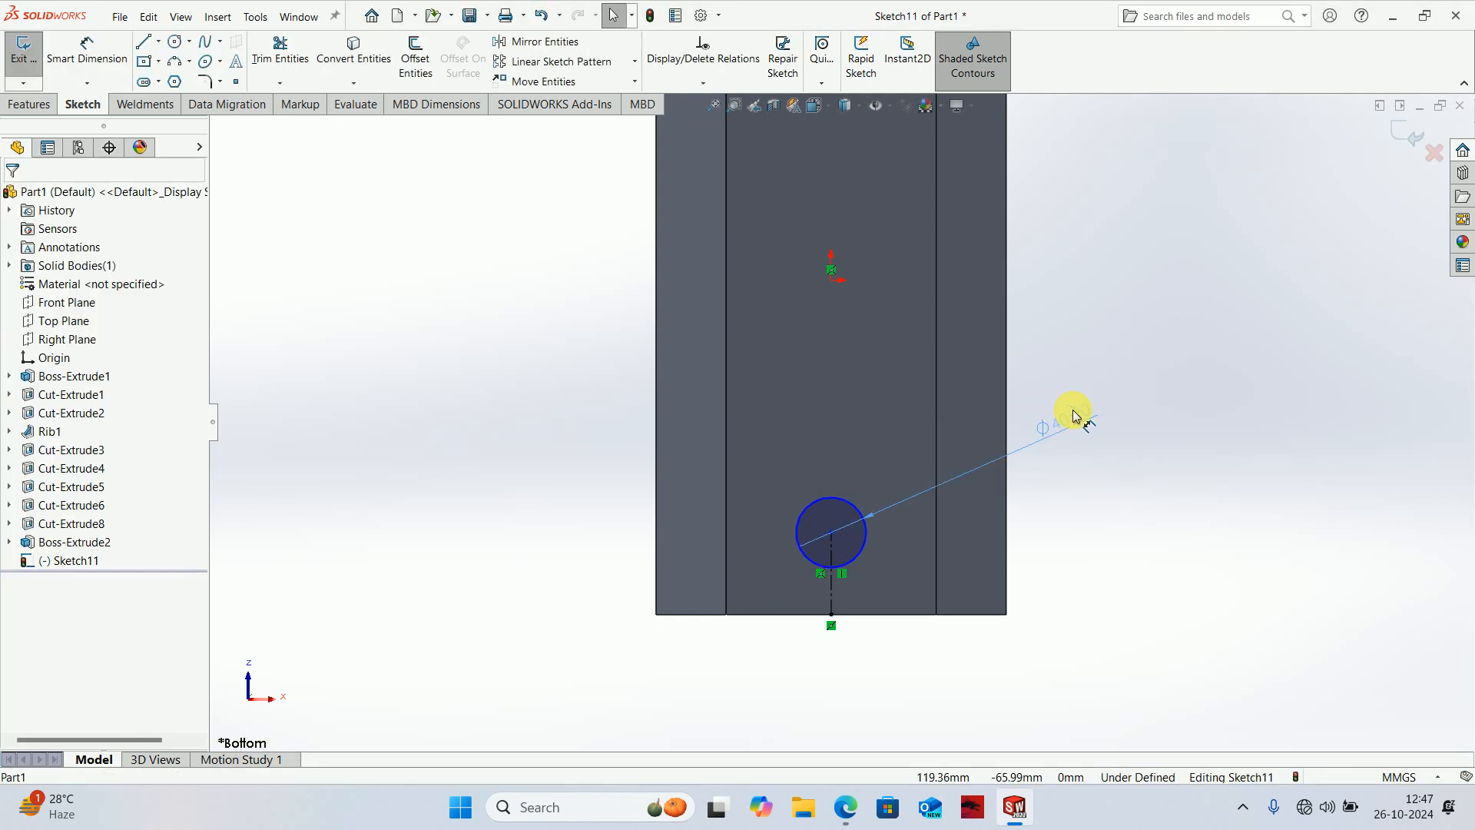
{"action": "key", "text": "Delete"}
- Dimension the centerline's length from the end edge to the circle's centre as 62 mm
{"action": "scroll", "coordinate": [905, 539], "scroll_direction": "down", "scroll_amount": 1}
{"action": "right_click_drag", "start_coordinate": [849, 584], "coordinate": [846, 523]}
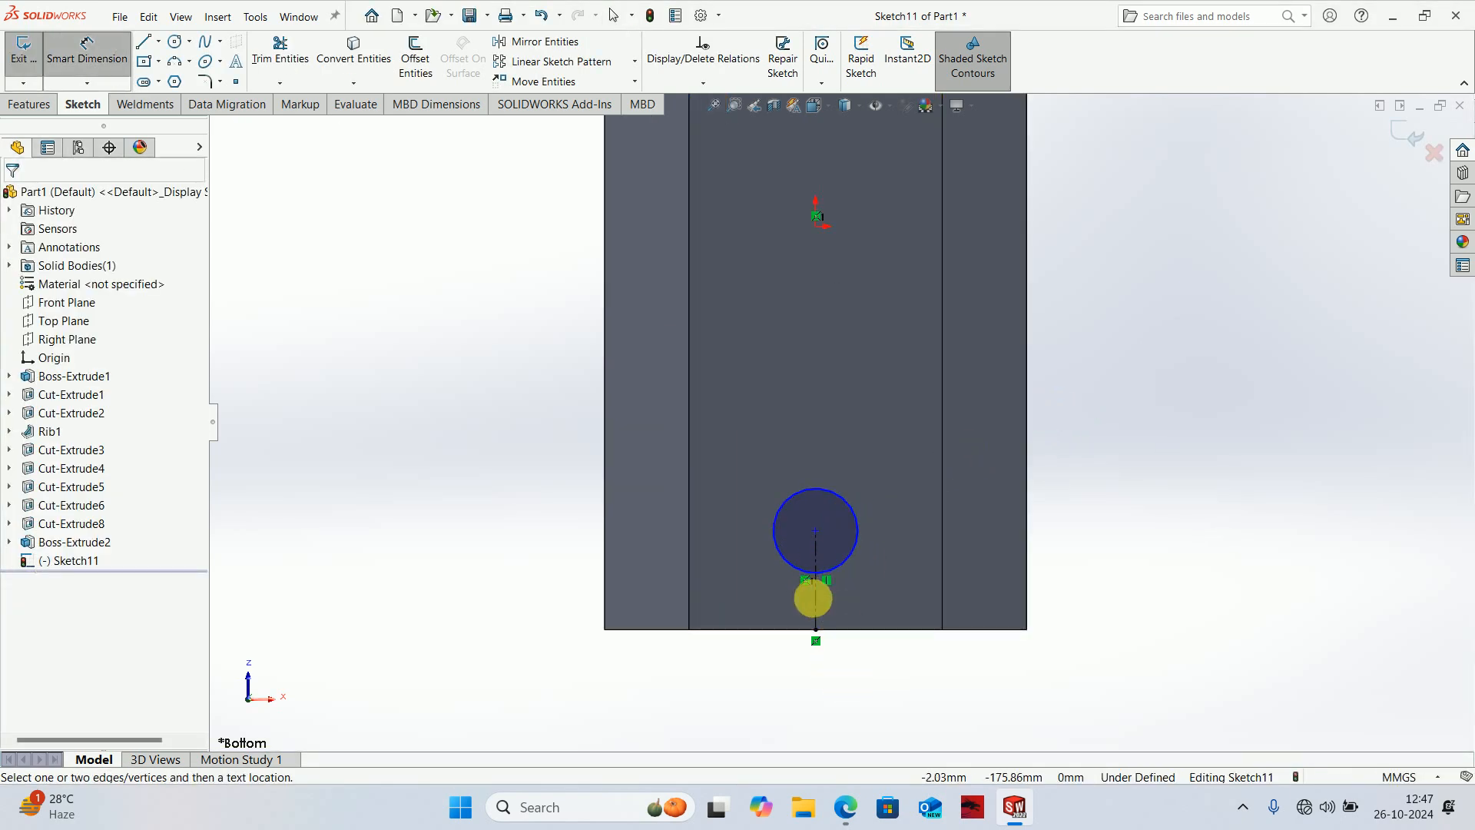
{"action": "left_click", "coordinate": [815, 597]}
{"action": "left_click", "coordinate": [1136, 587]}
{"action": "left_click", "coordinate": [1118, 578]}
{"action": "type", "text": "62"}
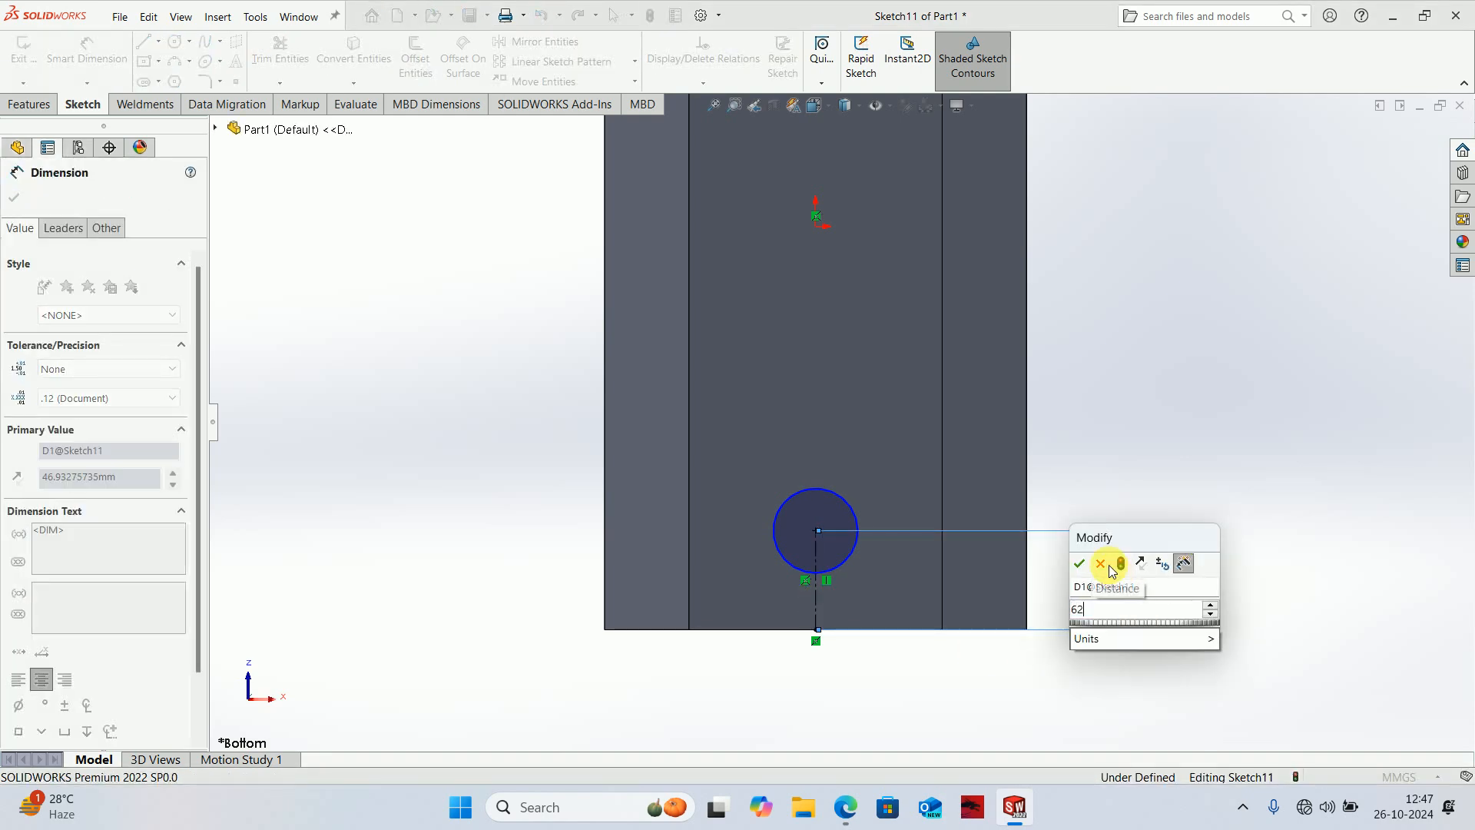
{"action": "key", "text": "Return"}
{"action": "scroll", "coordinate": [830, 496], "scroll_direction": "down", "scroll_amount": 3}
{"action": "key", "text": "Escape"}
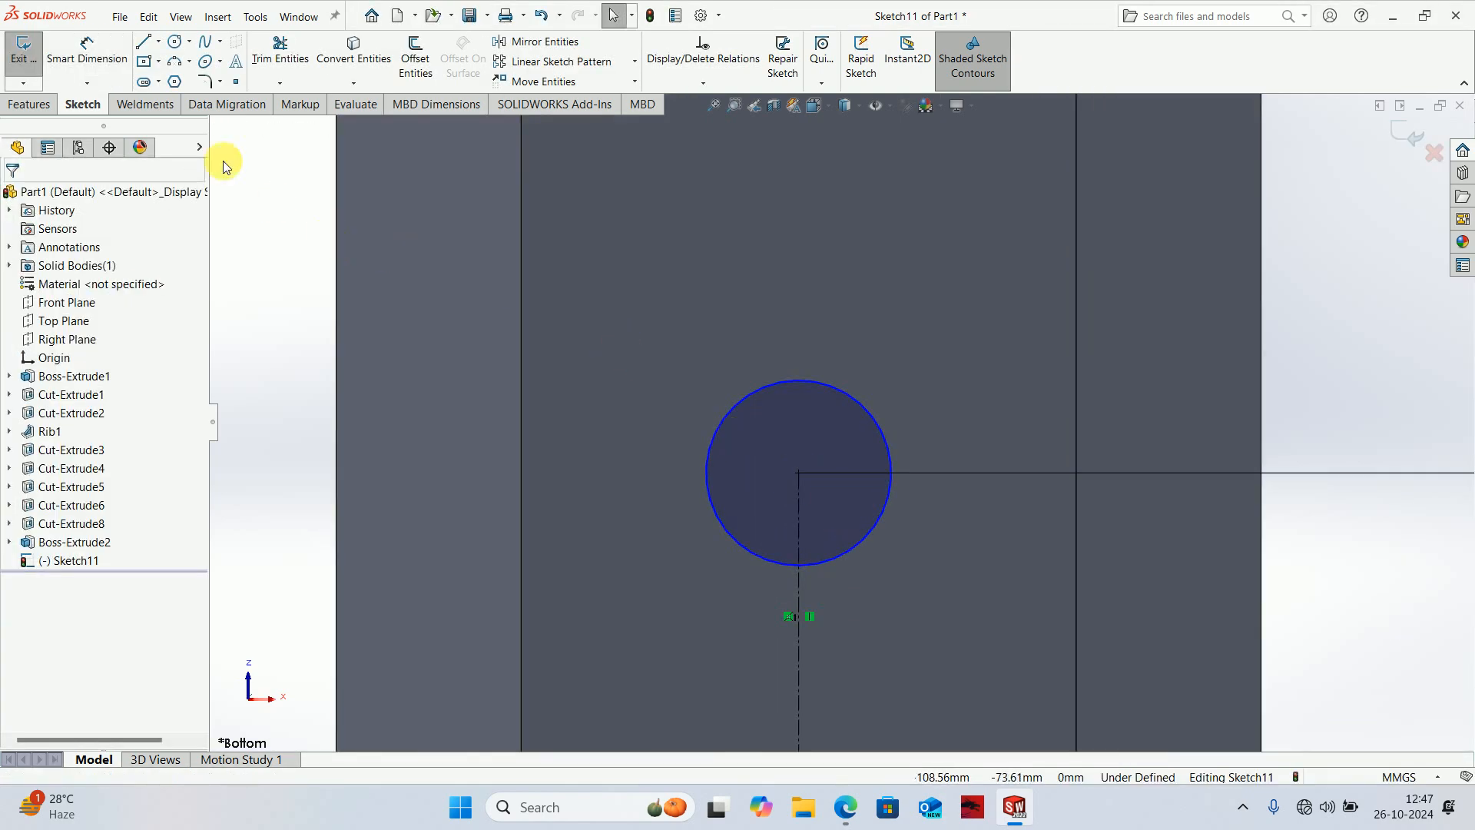
- Draw a vertical line about 32 mm long across the circle, left of its centre, with both ends on the circle
{"action": "left_click", "coordinate": [149, 29]}
{"action": "key", "text": "Escape"}
{"action": "left_click", "coordinate": [144, 62]}
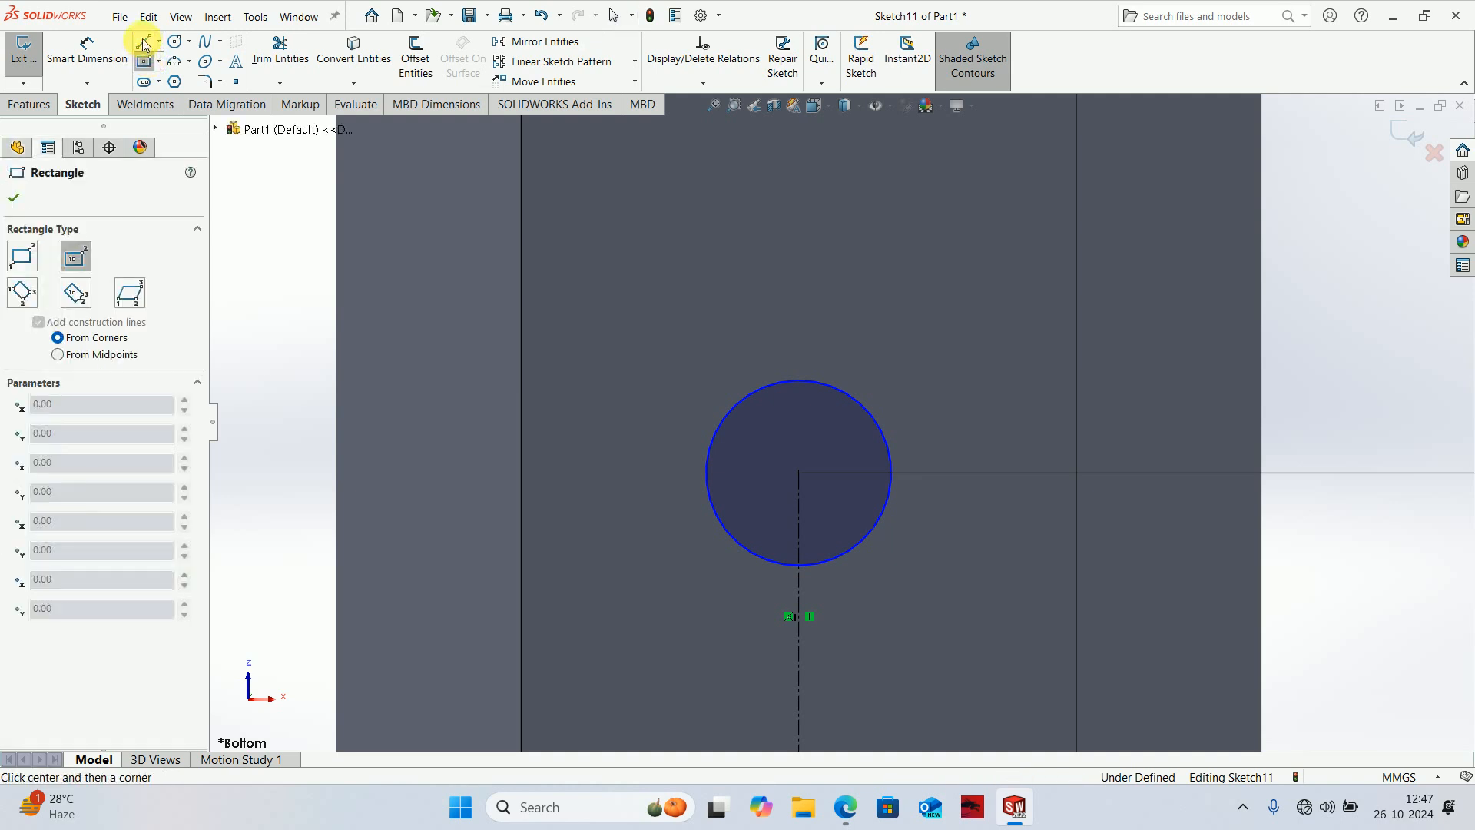
{"action": "left_click", "coordinate": [143, 42]}
{"action": "left_click", "coordinate": [751, 396]}
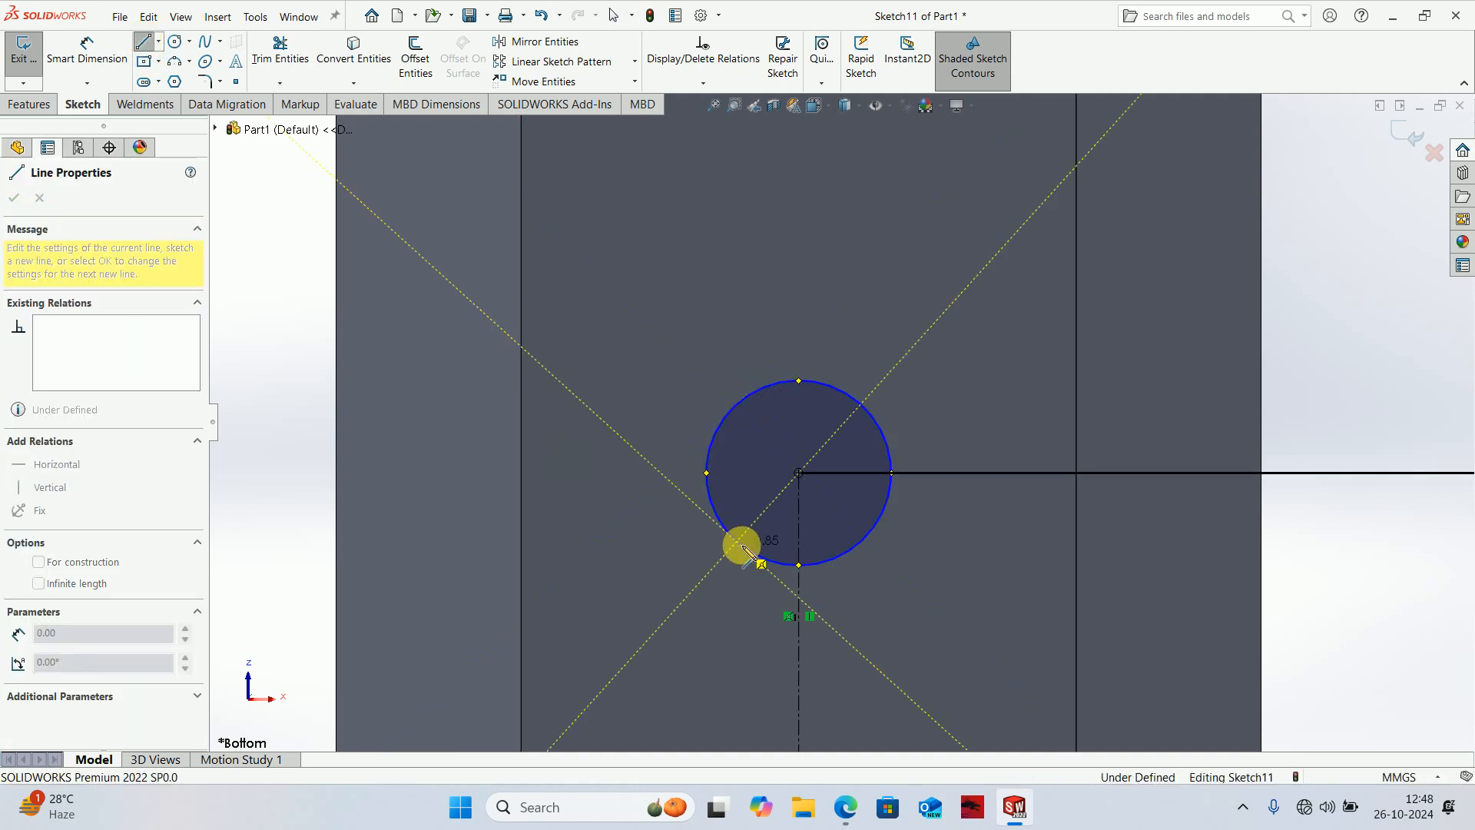
{"action": "left_click_drag", "start_coordinate": [742, 547], "coordinate": [742, 400]}
{"action": "key", "text": "Escape"}
- Mirror the vertical line about the centerline
{"action": "left_click", "coordinate": [743, 468]}
{"action": "left_click", "coordinate": [800, 507]}
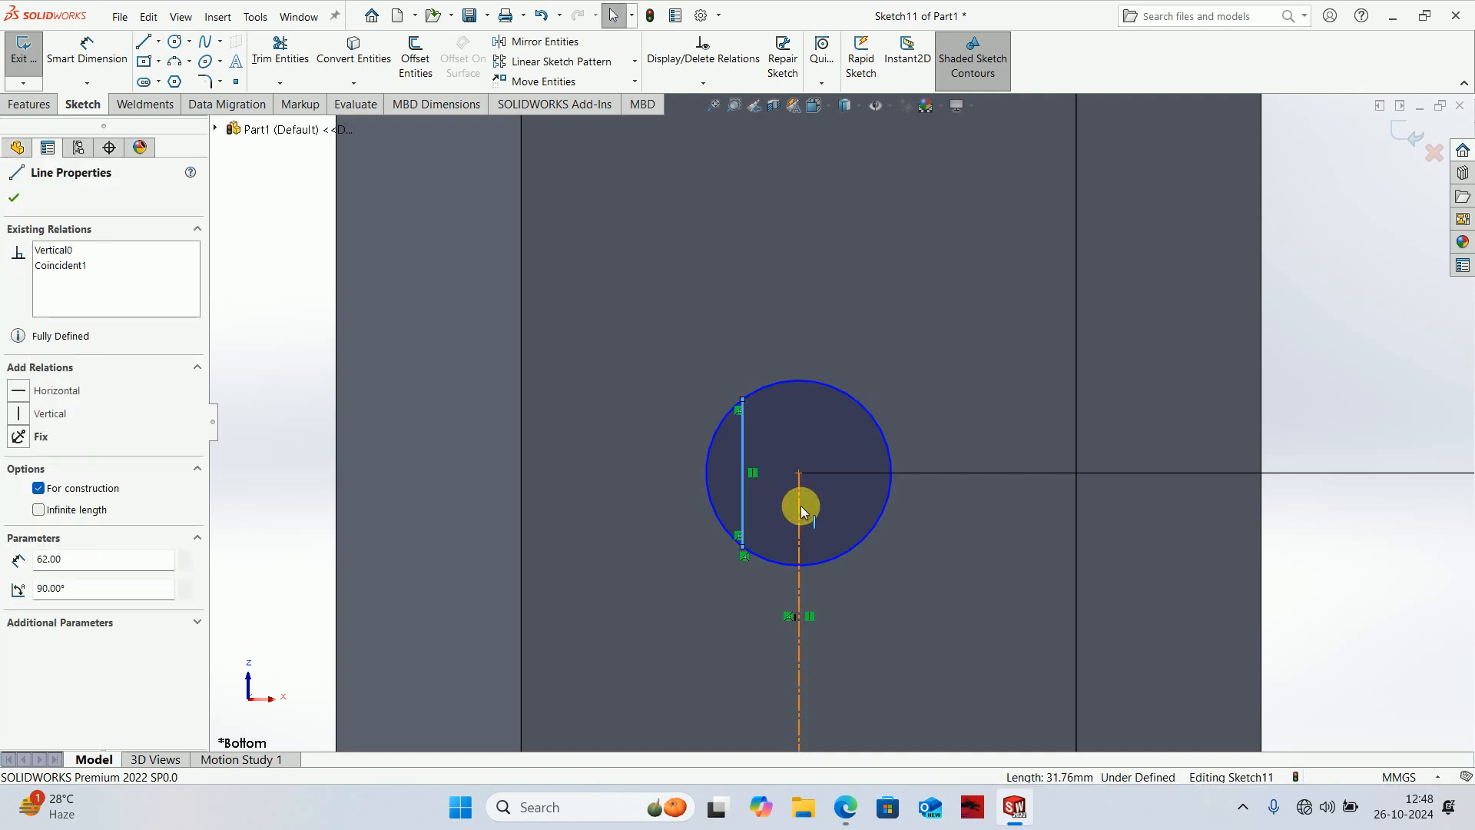
{"action": "left_click", "coordinate": [516, 40]}
- Trim away the circle's side arcs outside the two vertical lines
{"action": "scroll", "coordinate": [837, 422], "scroll_direction": "up", "scroll_amount": 2}
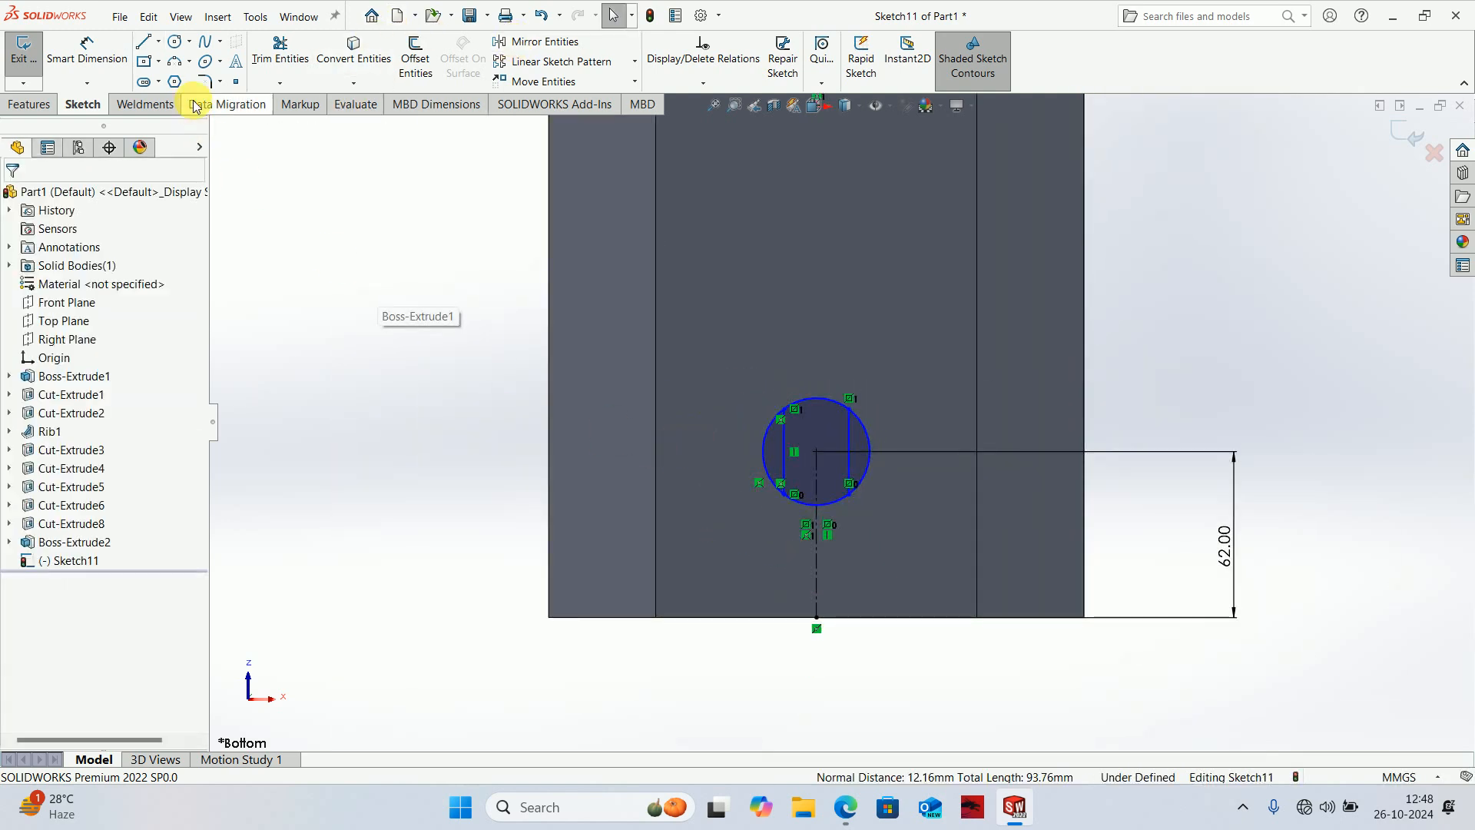
{"action": "left_click", "coordinate": [280, 47]}
{"action": "scroll", "coordinate": [751, 461], "scroll_direction": "up", "scroll_amount": 3}
{"action": "mouse_move", "coordinate": [707, 389]}
{"action": "left_mouse_down"}
{"action": "mouse_move", "coordinate": [751, 431]}
{"action": "mouse_move", "coordinate": [1140, 237]}
{"action": "mouse_move", "coordinate": [983, 453]}
{"action": "left_mouse_up"}
{"action": "key", "text": "Escape"}
{"action": "scroll", "coordinate": [991, 388], "scroll_direction": "up", "scroll_amount": 3}
- Dimension the profile's lower arc with a radius of 40 mm
{"action": "right_click_drag", "start_coordinate": [971, 362], "coordinate": [945, 322]}
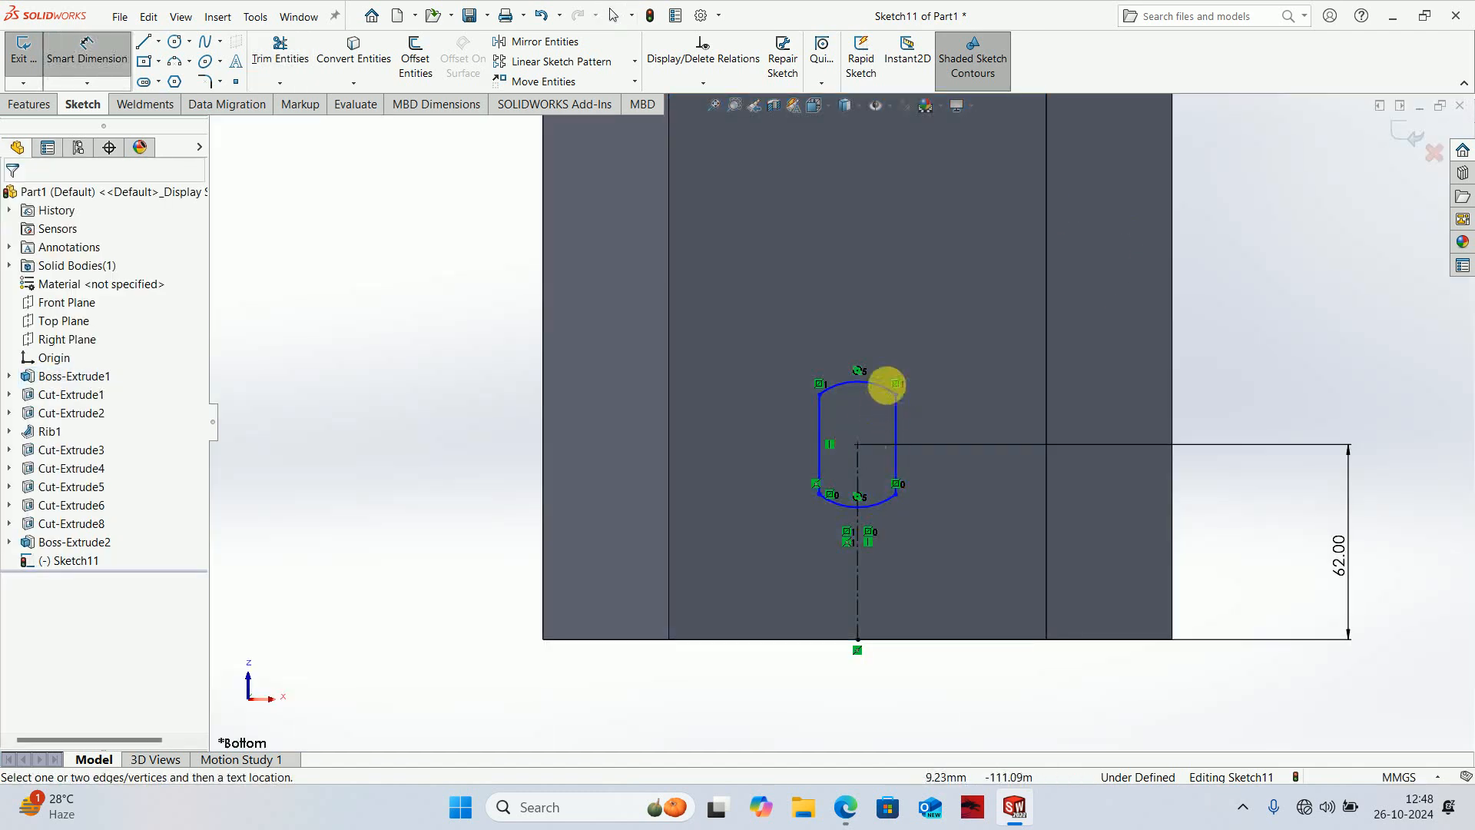
{"action": "left_click", "coordinate": [880, 388]}
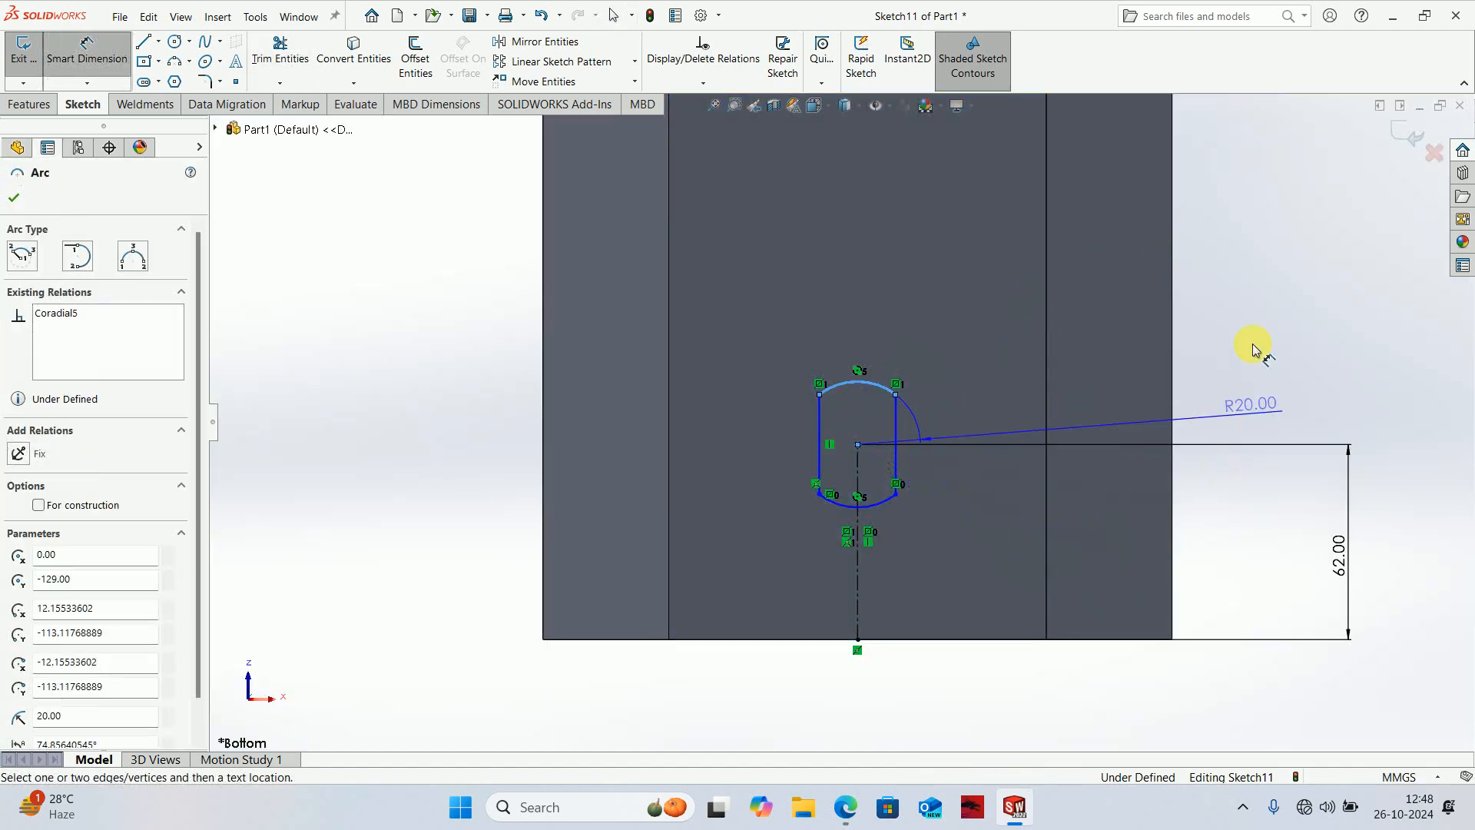
{"action": "key", "text": "Escape"}
{"action": "left_click", "coordinate": [885, 499]}
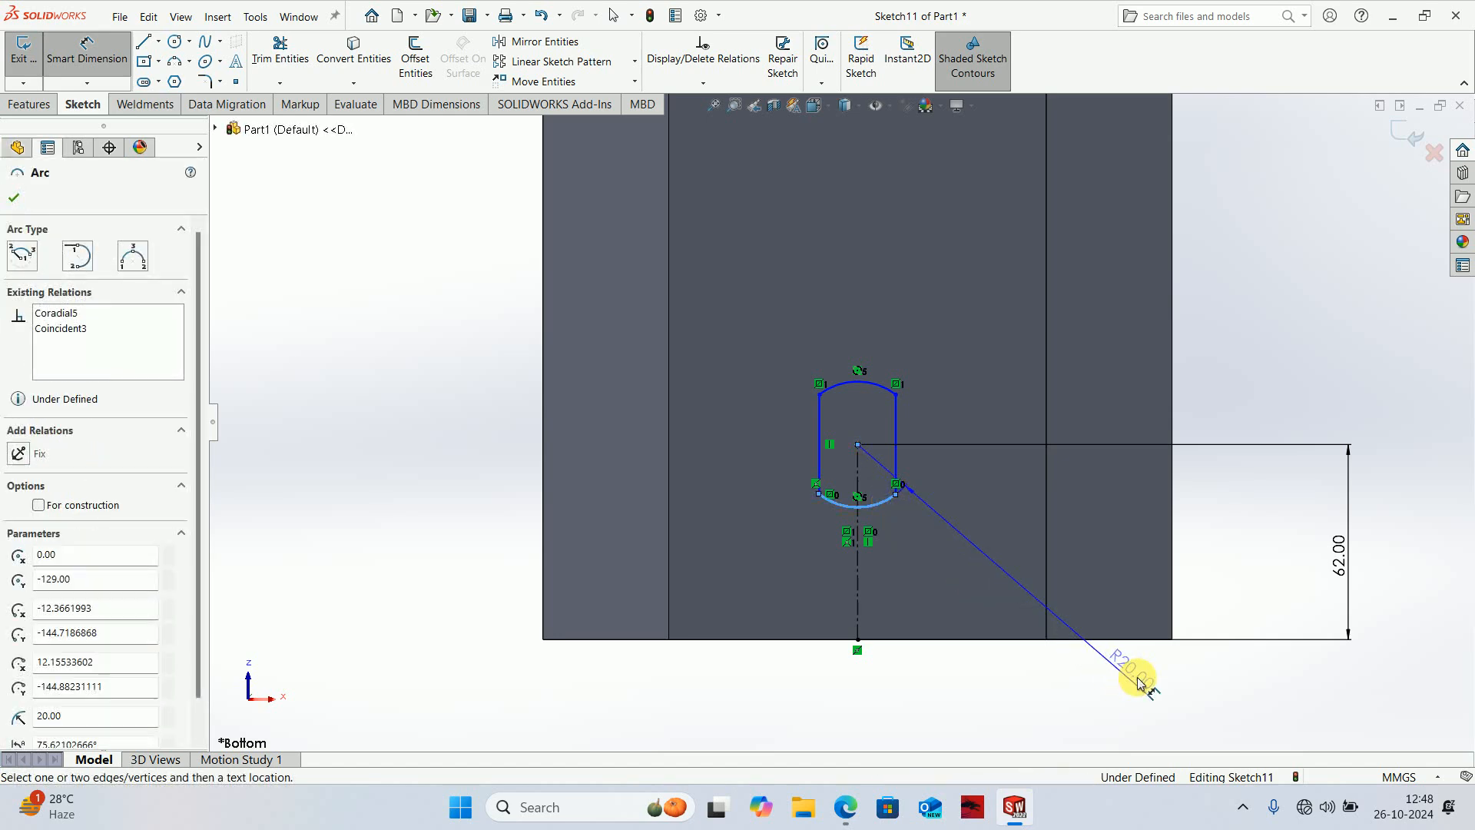
{"action": "left_click", "coordinate": [1021, 696]}
{"action": "type", "text": "40"}
{"action": "key", "text": "Return"}
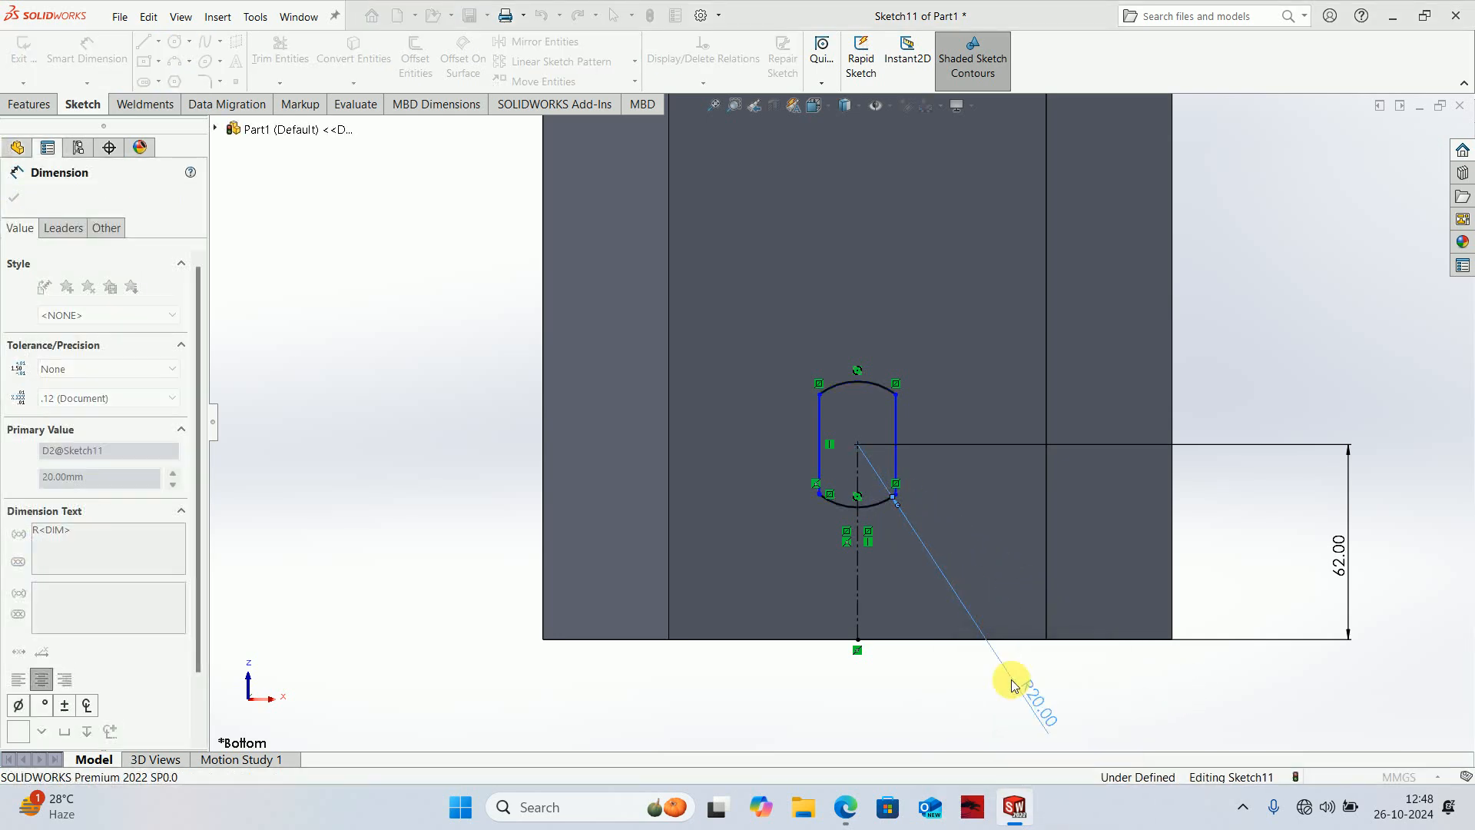
- Check the recess width in the PDF drawing and dimension the distance between the profile's two lower corner points as 70 mm
{"action": "key", "text": "alt+Tab"}
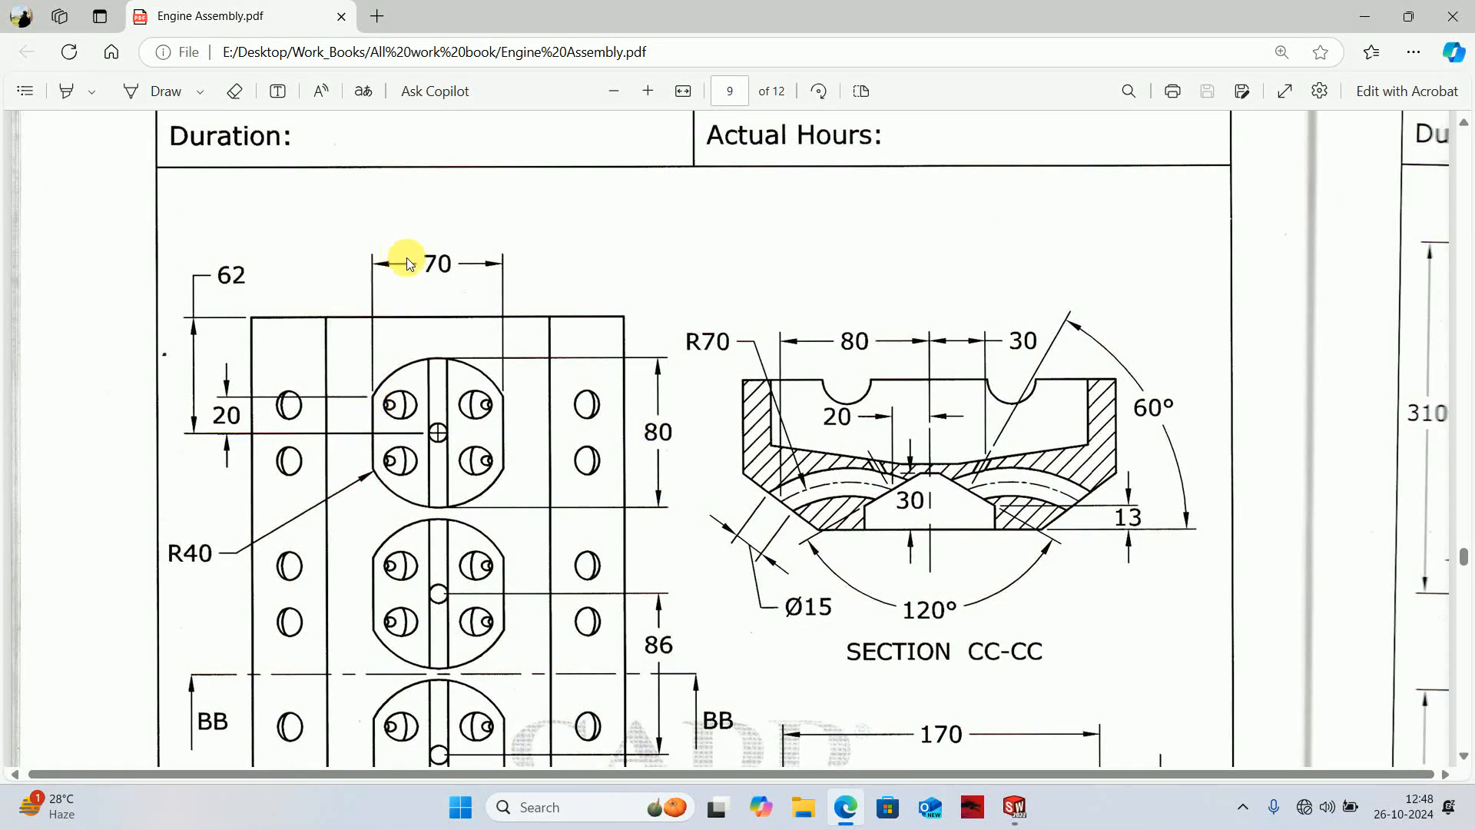
{"action": "key", "text": "alt+Tab"}
{"action": "left_click", "coordinate": [781, 343]}
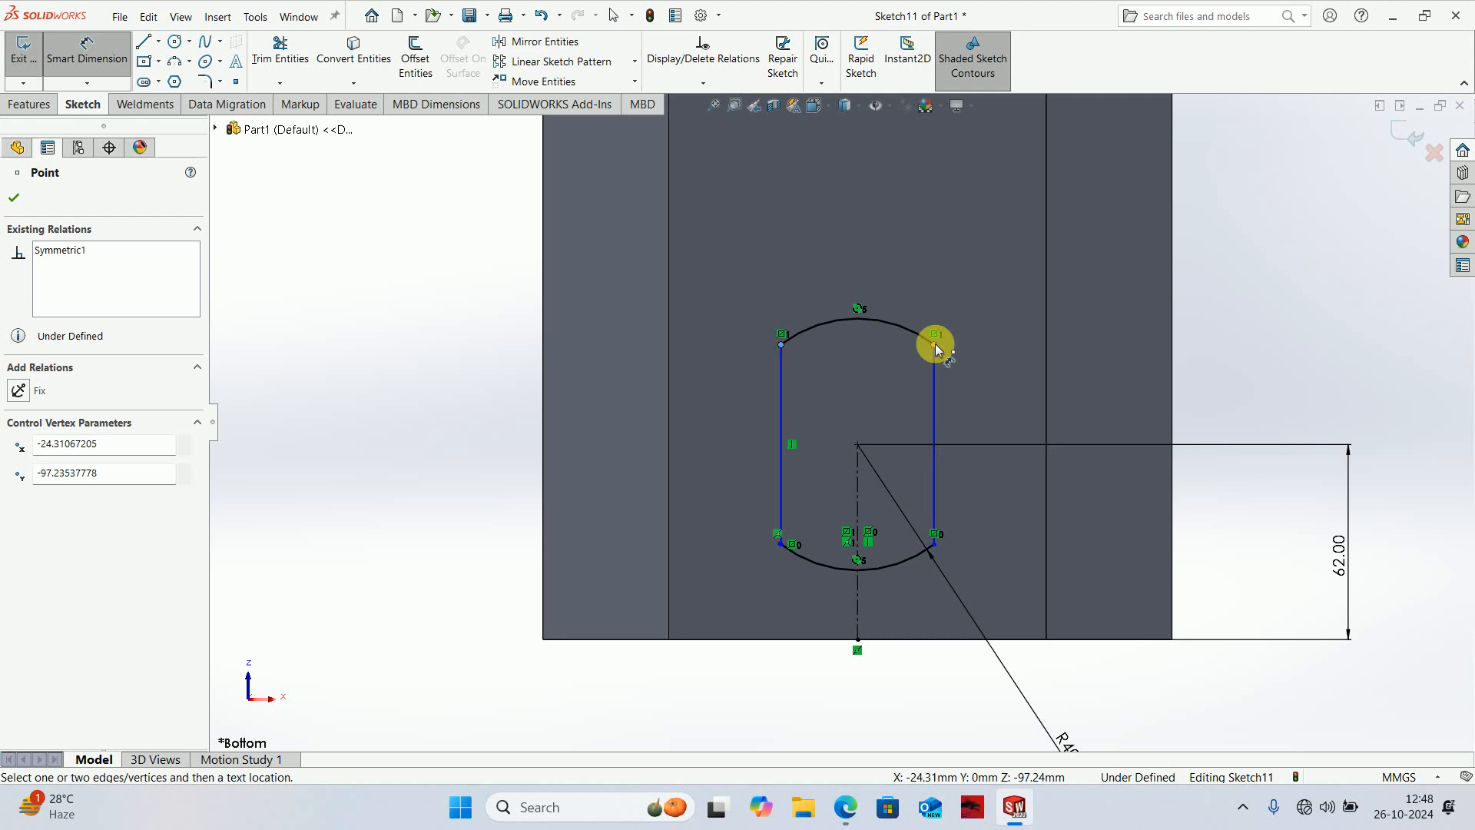
{"action": "left_click", "coordinate": [840, 550]}
{"action": "left_click", "coordinate": [781, 543]}
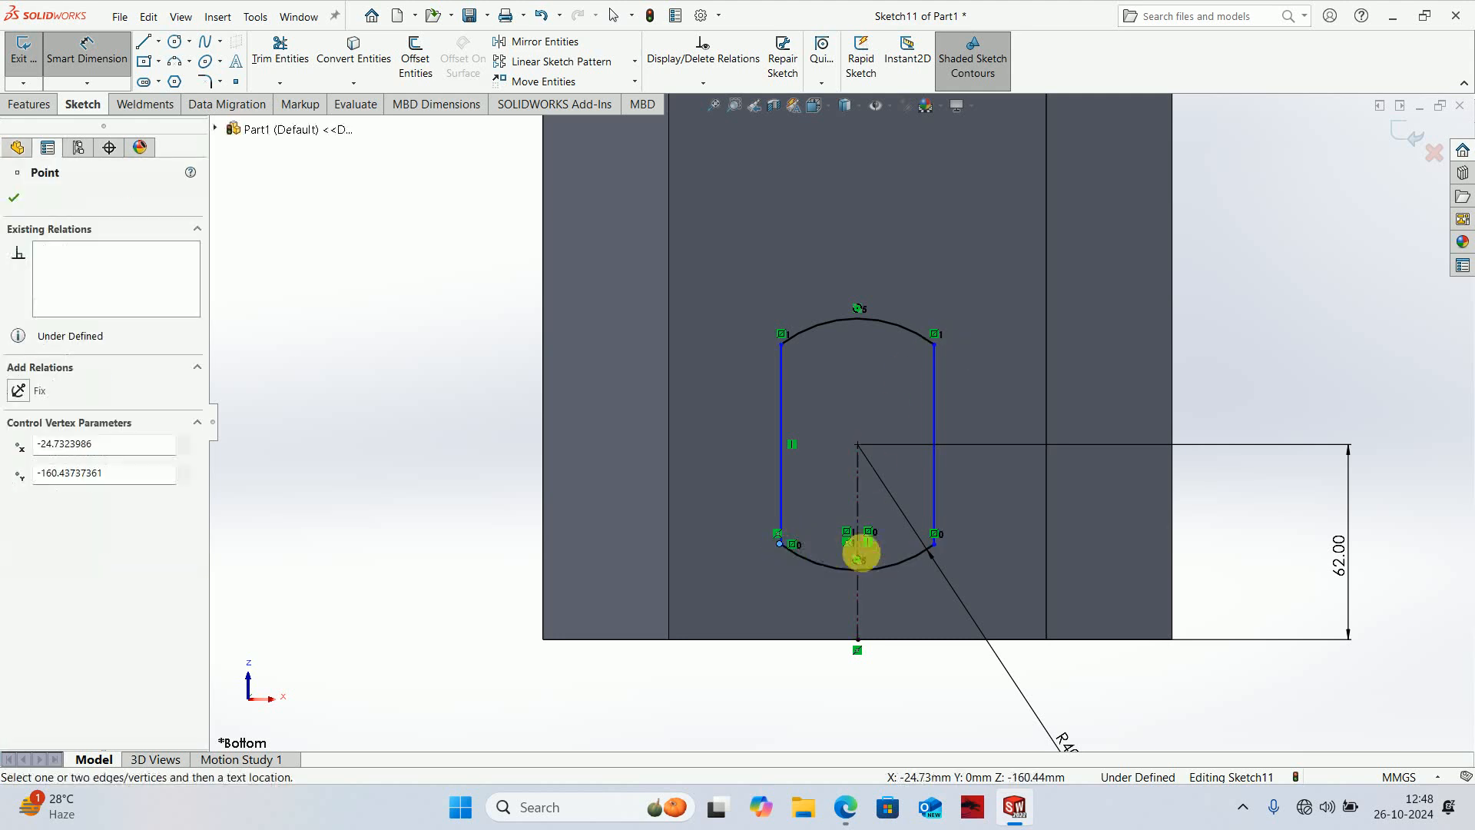
{"action": "left_click", "coordinate": [934, 543]}
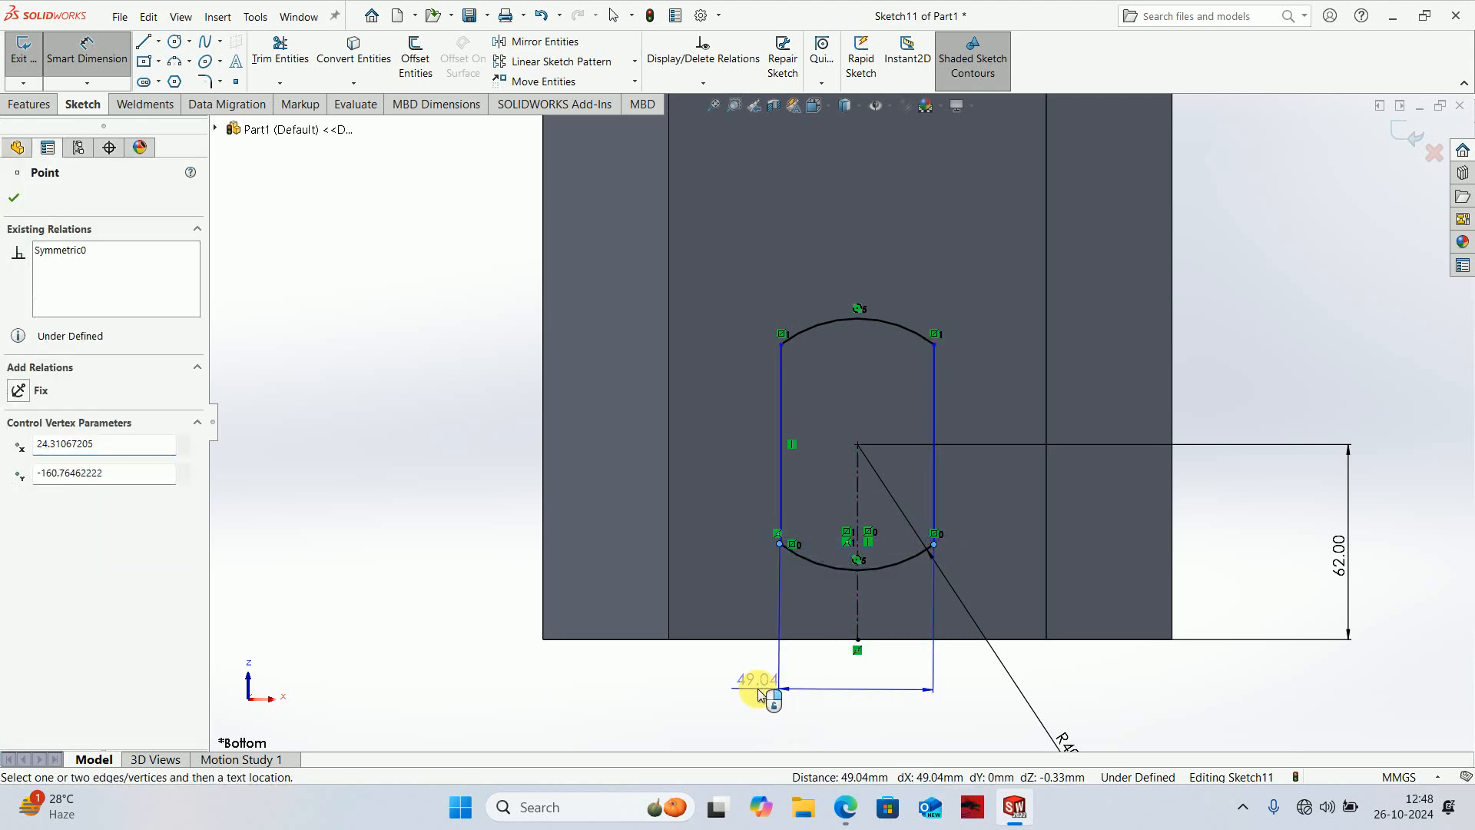
{"action": "left_click", "coordinate": [739, 693]}
{"action": "type", "text": "70"}
{"action": "key", "text": "Return"}
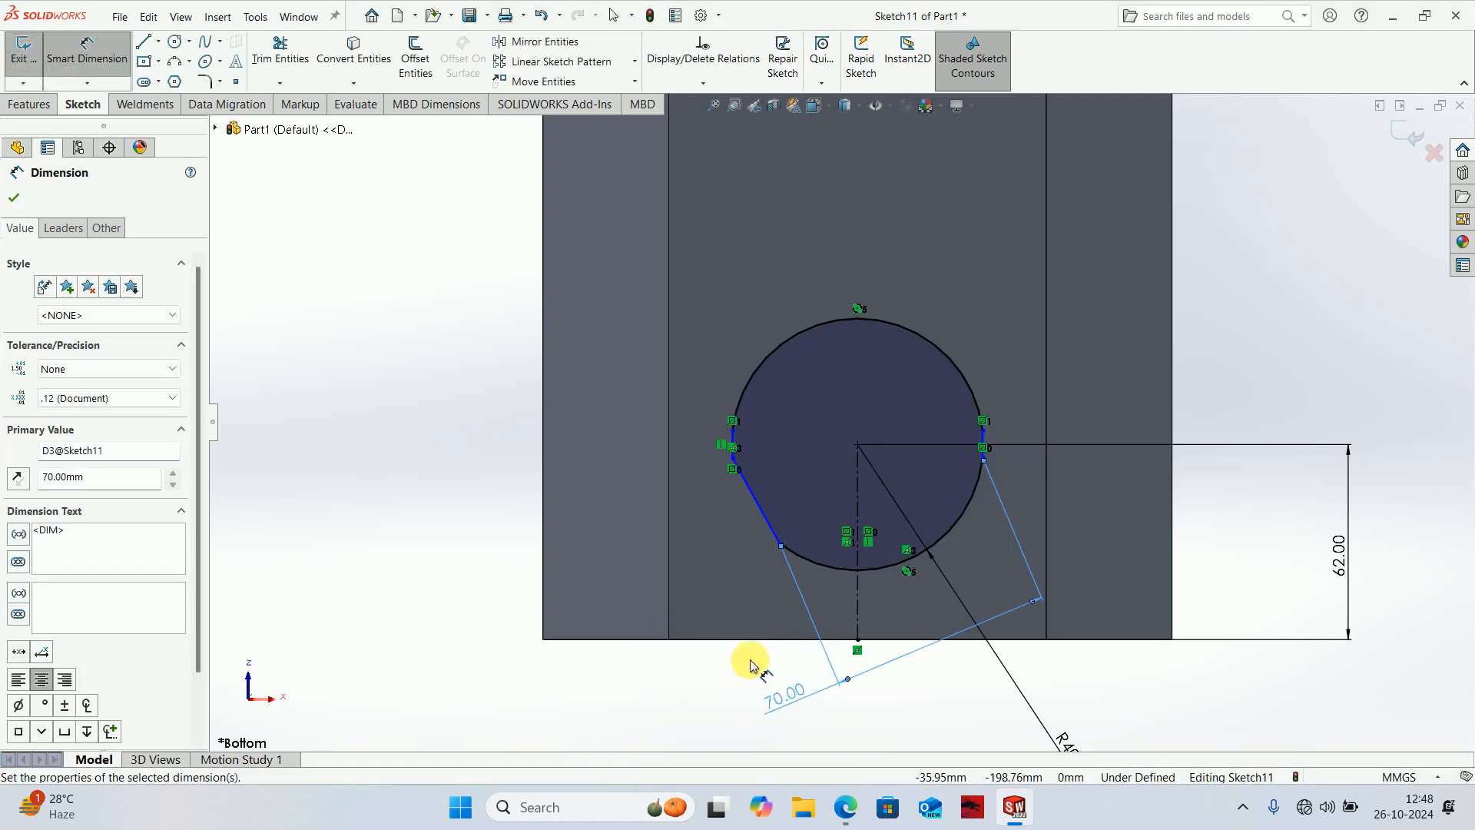
- Inspect the distorted side lines of the profile and undo the 70 mm width change
{"action": "key", "text": "Escape"}
{"action": "left_click", "coordinate": [732, 430]}
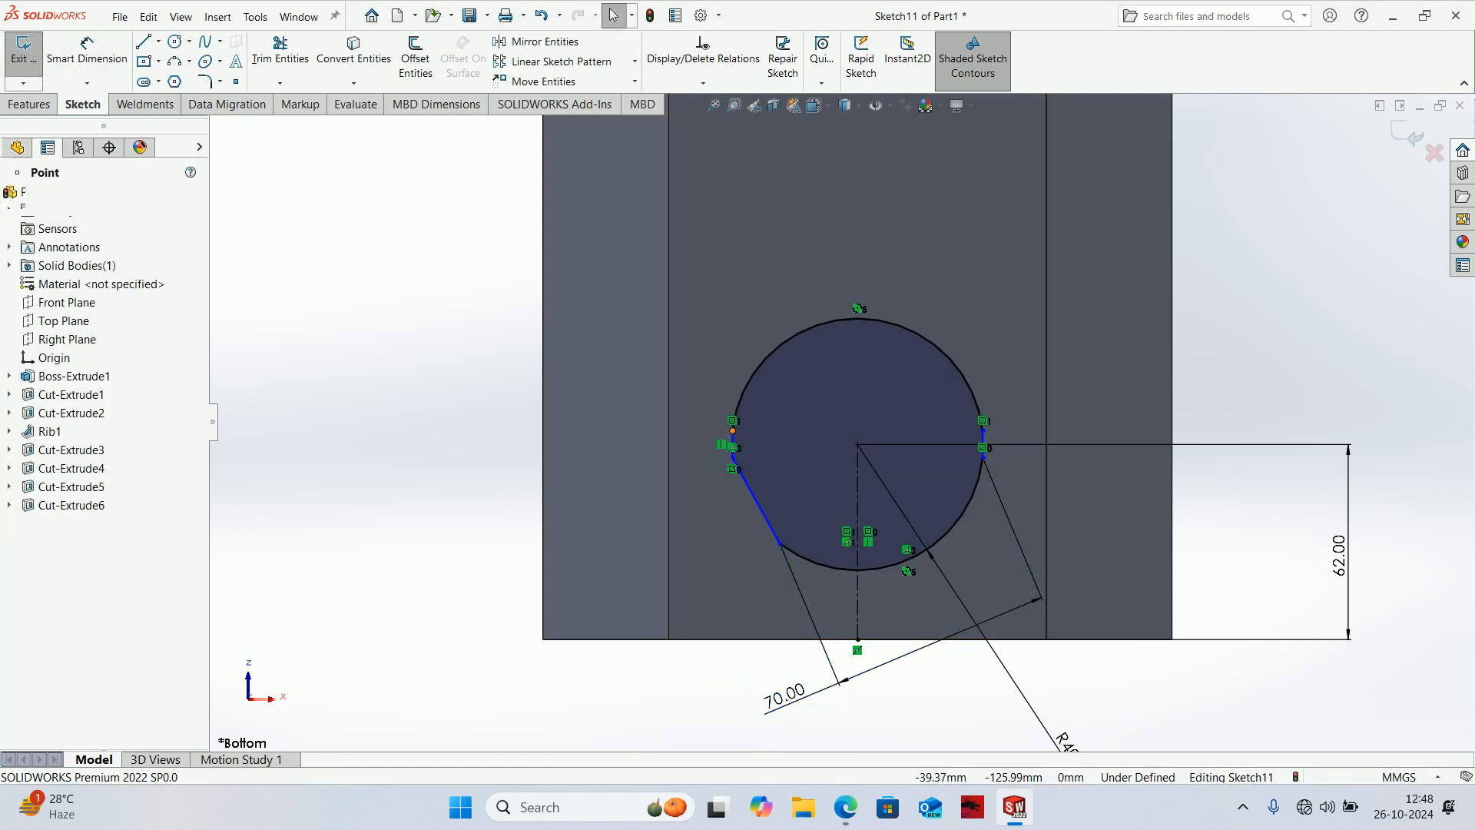
{"action": "key", "text": "Escape"}
{"action": "scroll", "coordinate": [739, 468], "scroll_direction": "down", "scroll_amount": 1}
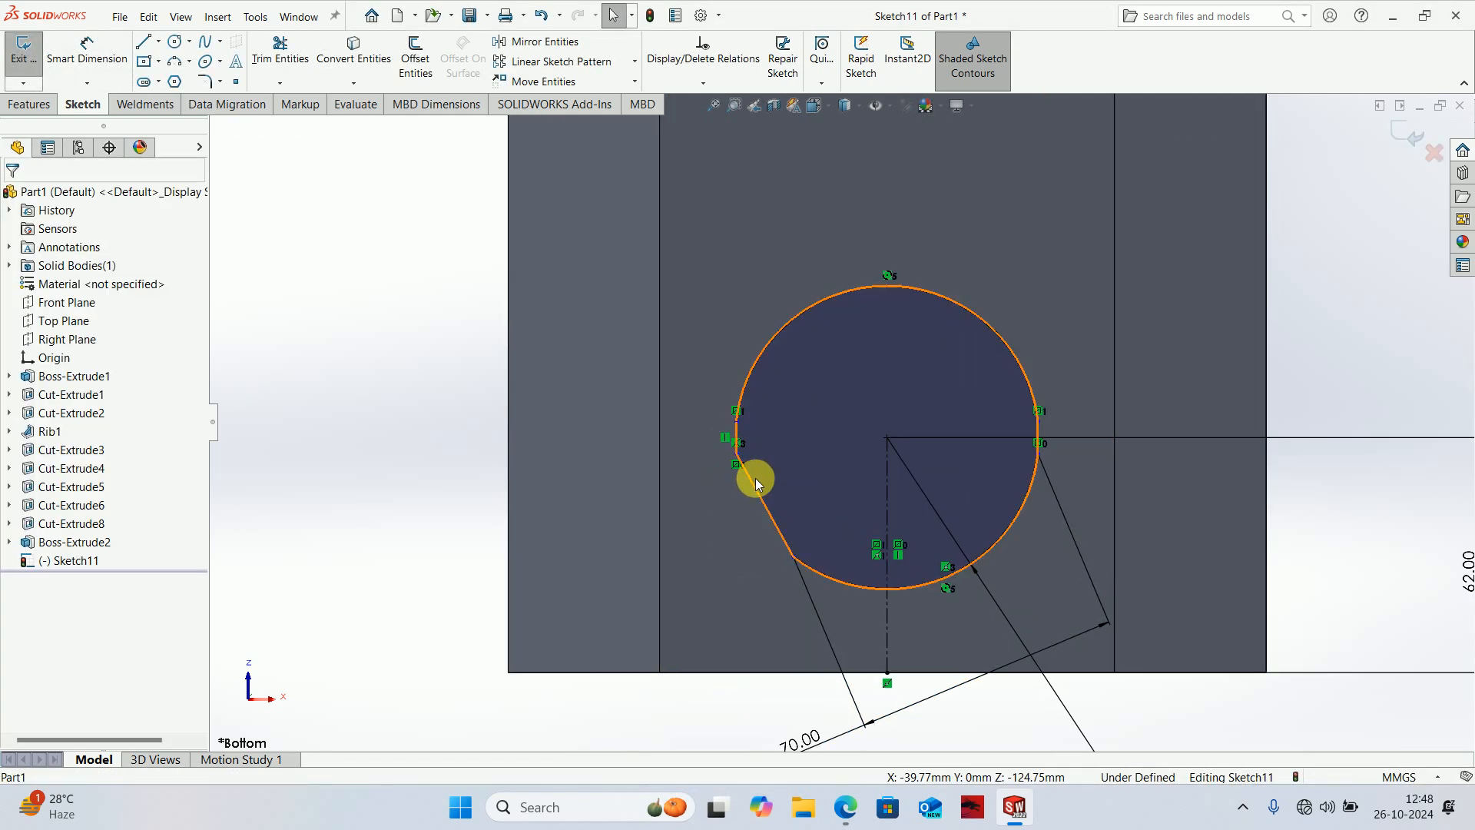
{"action": "left_click", "coordinate": [754, 478]}
{"action": "left_click", "coordinate": [747, 484]}
{"action": "left_click", "coordinate": [734, 428]}
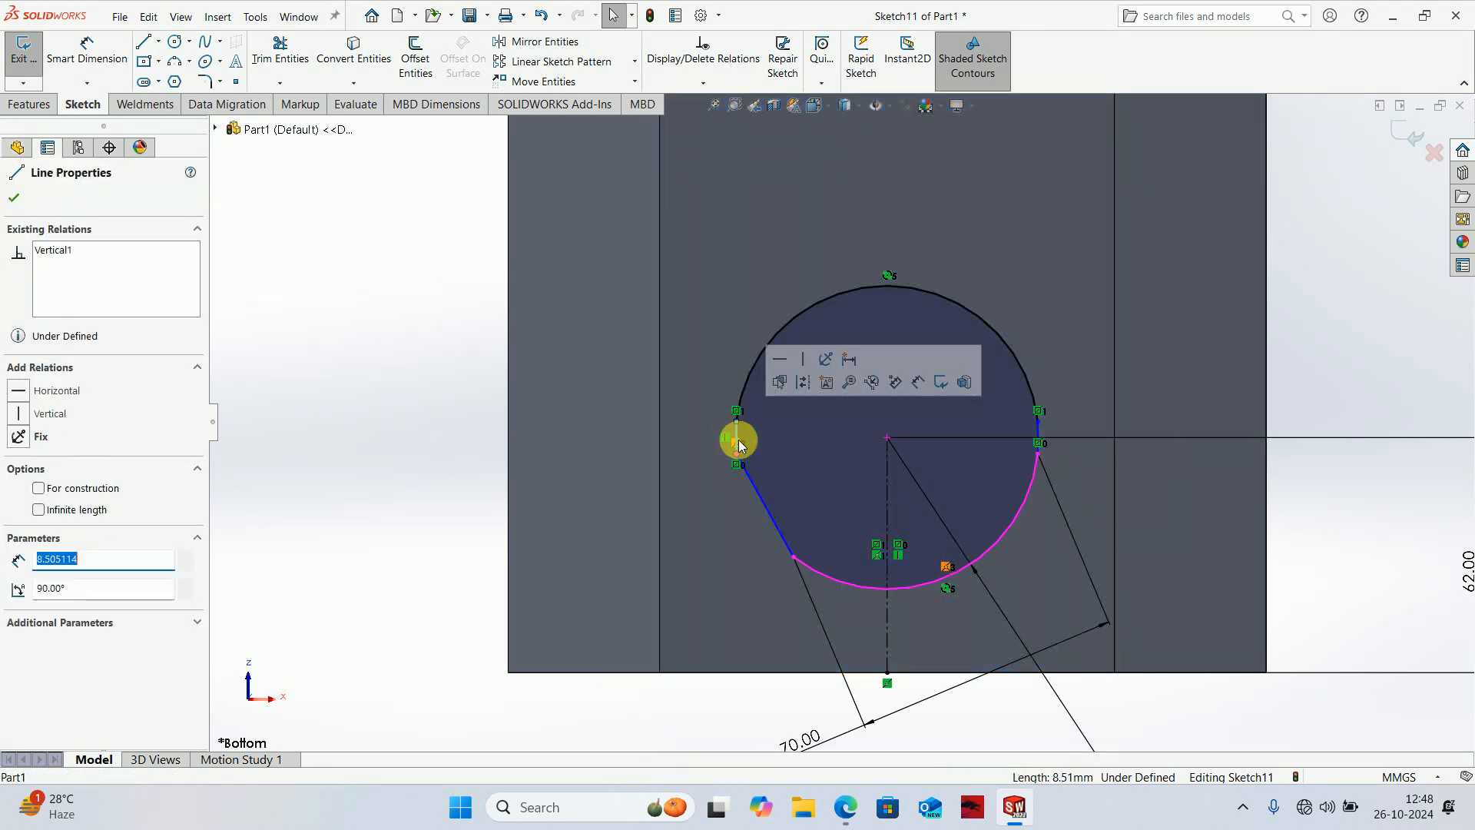
{"action": "key", "text": "ctrl+z"}
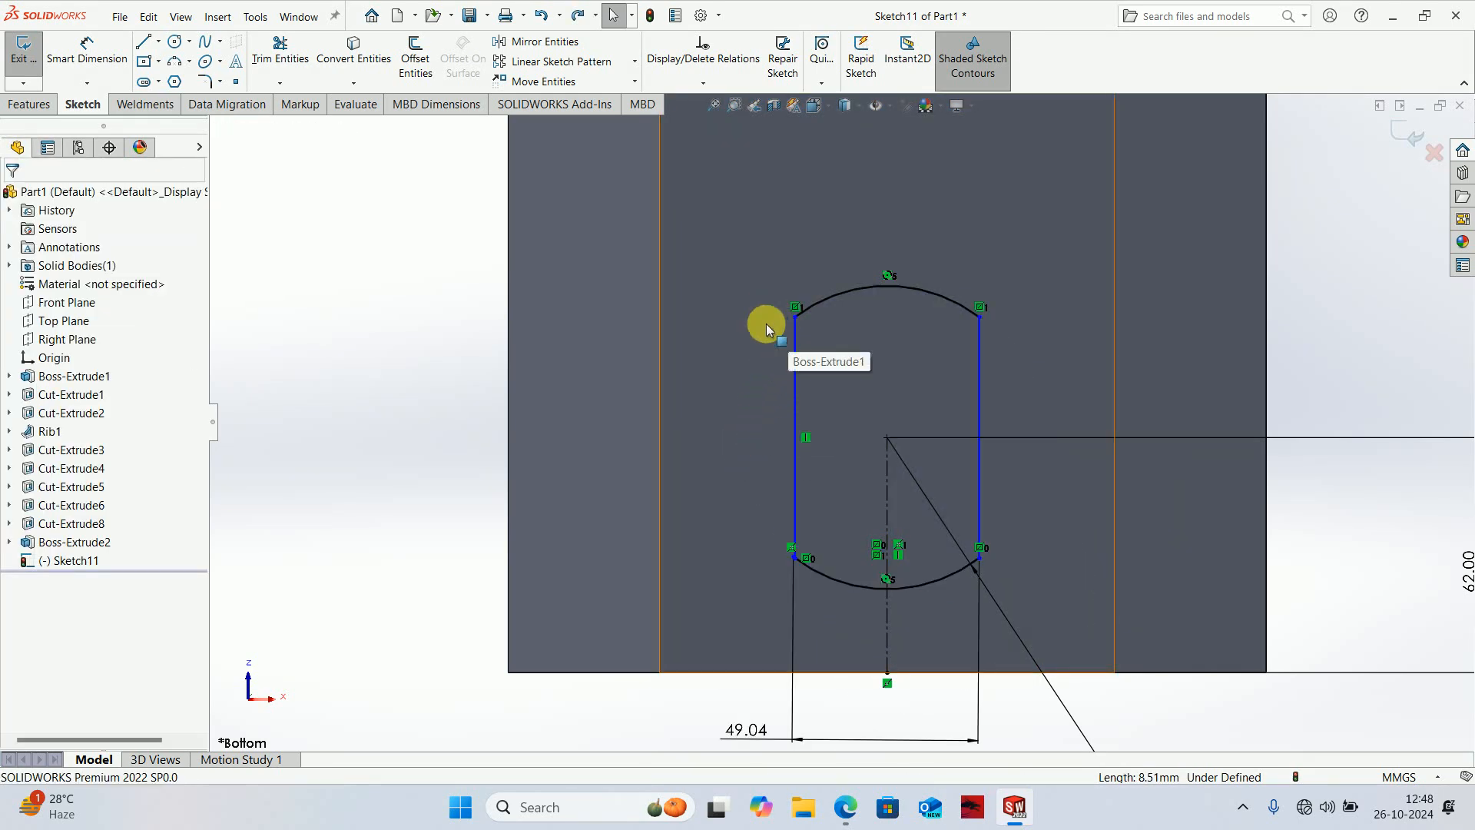
- Remove the faulty joint at the recess profile's lower-left corner and merge the open endpoints of the side line and lower arc
{"action": "scroll", "coordinate": [782, 569], "scroll_direction": "down", "scroll_amount": 5}
{"action": "scroll", "coordinate": [846, 519], "scroll_direction": "up", "scroll_amount": 2}
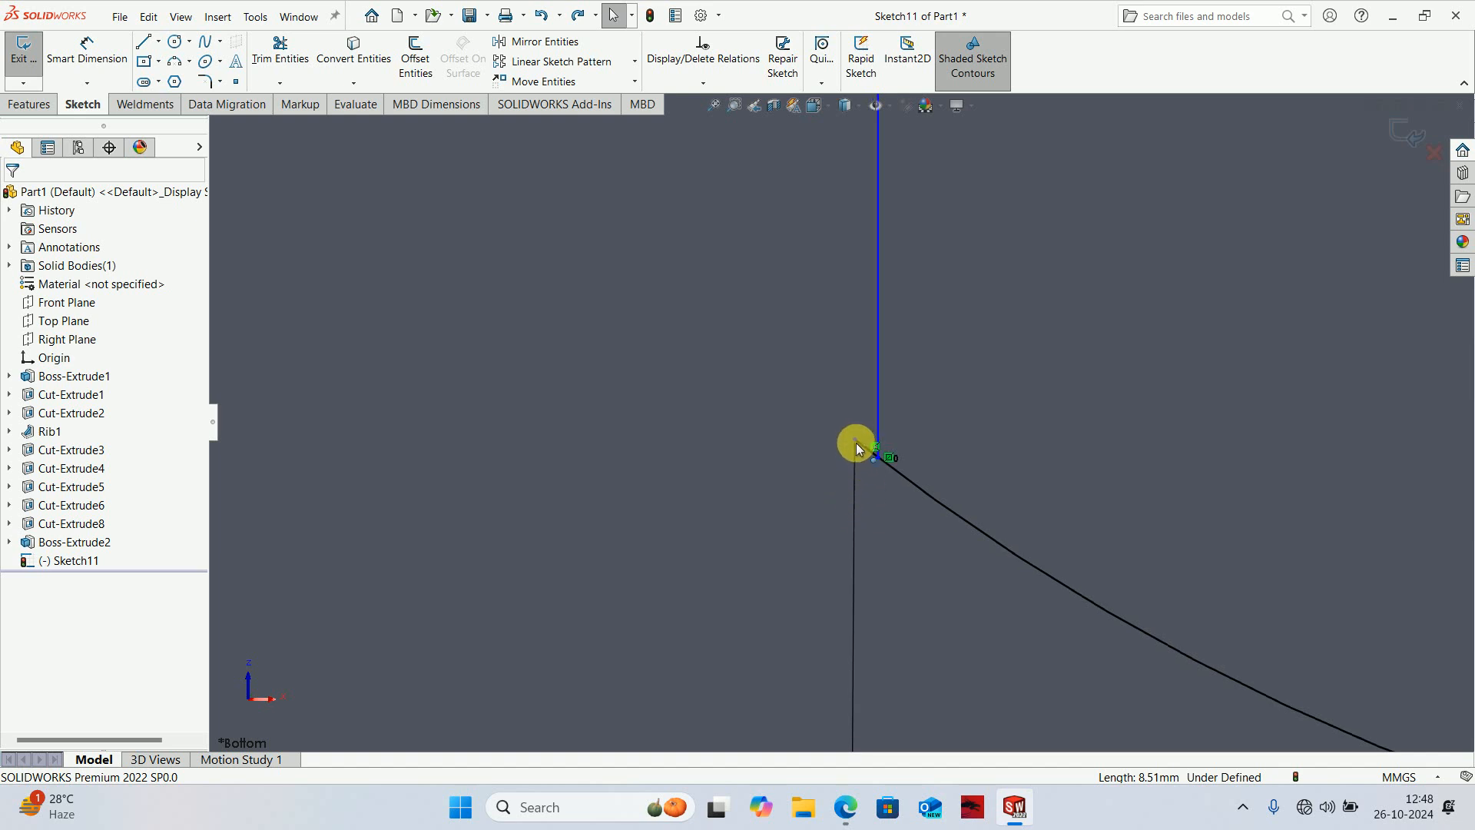
{"action": "left_click", "coordinate": [855, 439]}
{"action": "left_click", "coordinate": [879, 459], "text": "ctrl"}
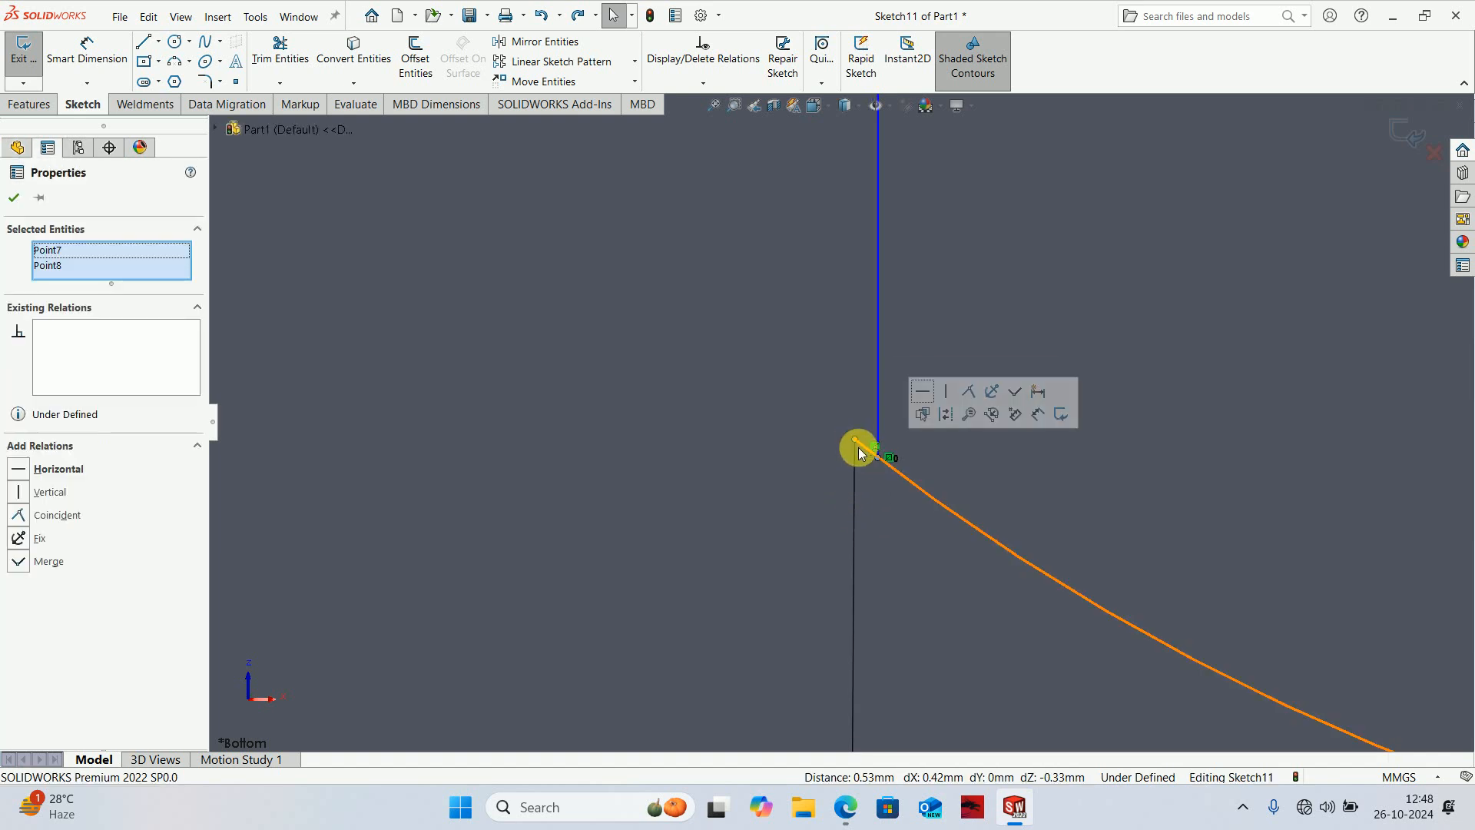
{"action": "left_click", "coordinate": [853, 440]}
{"action": "left_click_drag", "start_coordinate": [873, 492], "coordinate": [855, 547]}
{"action": "left_click", "coordinate": [871, 450]}
{"action": "key", "text": "Delete"}
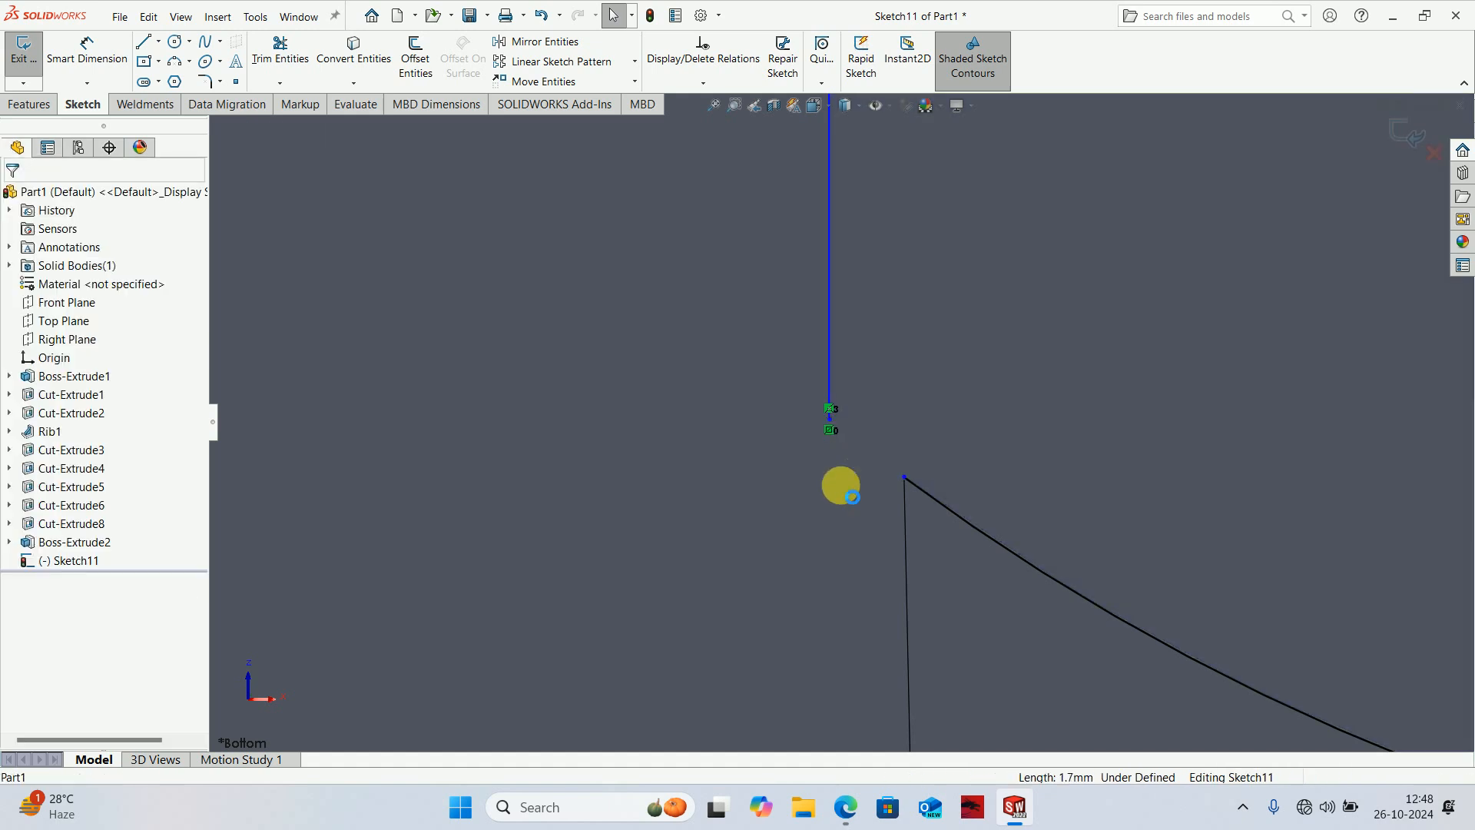
{"action": "left_click", "coordinate": [828, 431]}
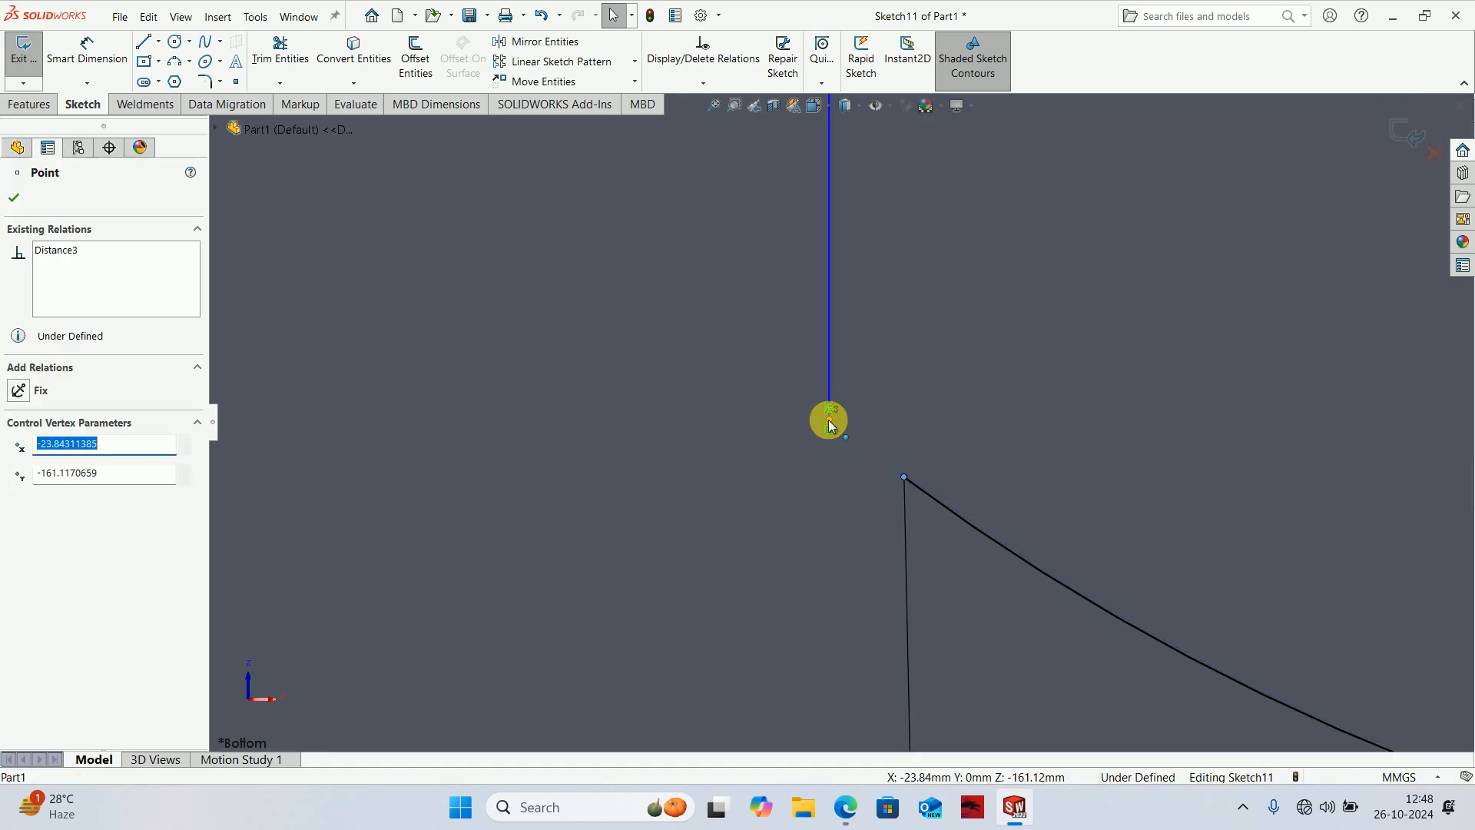
{"action": "left_click", "coordinate": [829, 409], "text": "ctrl"}
{"action": "left_click", "coordinate": [921, 354]}
{"action": "scroll", "coordinate": [853, 512], "scroll_direction": "up", "scroll_amount": 14}
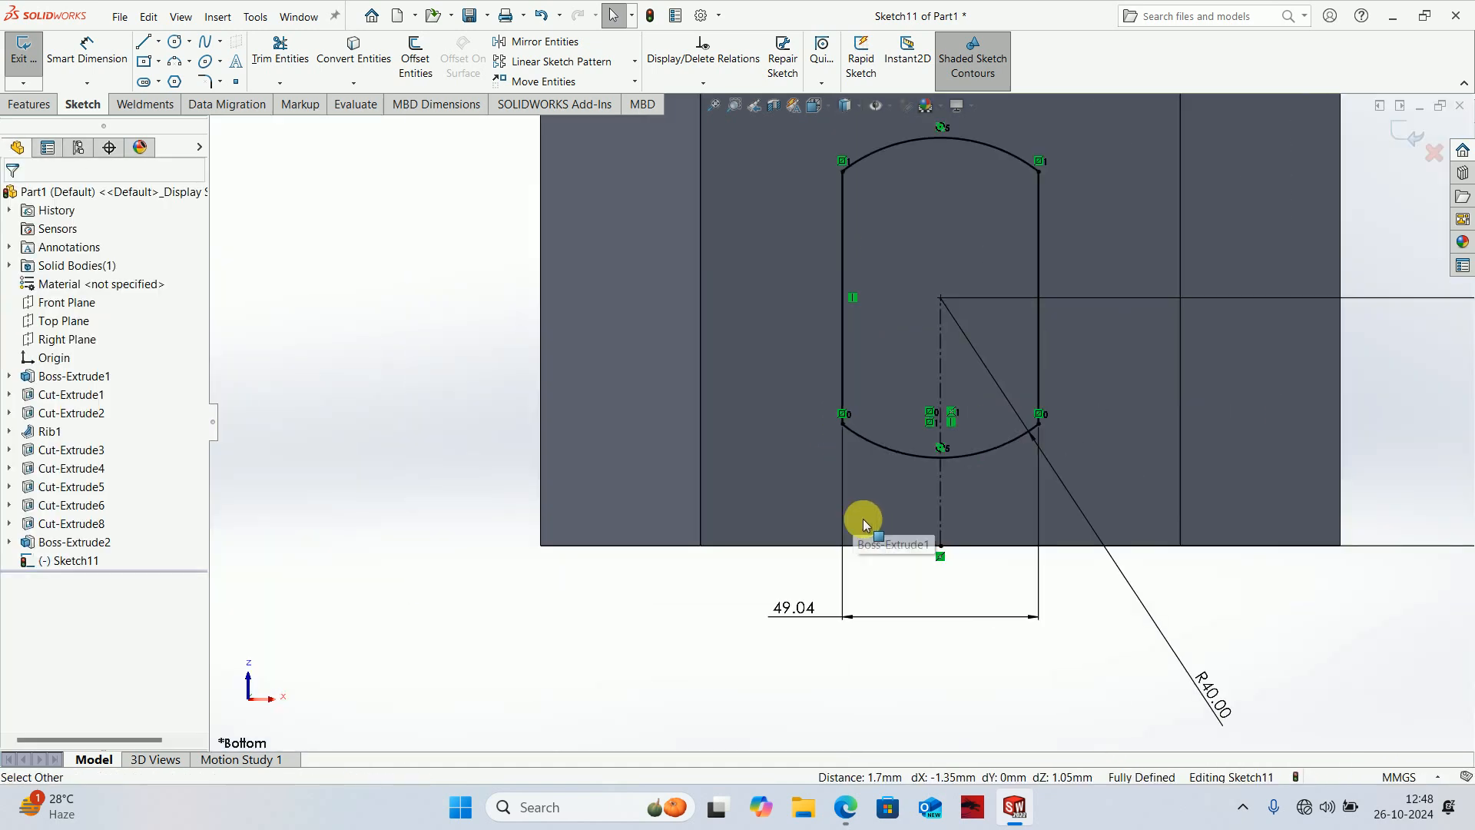
- Set the distance between the recess profile's two lower corner points to 70 mm
{"action": "scroll", "coordinate": [942, 446], "scroll_direction": "down", "scroll_amount": 2}
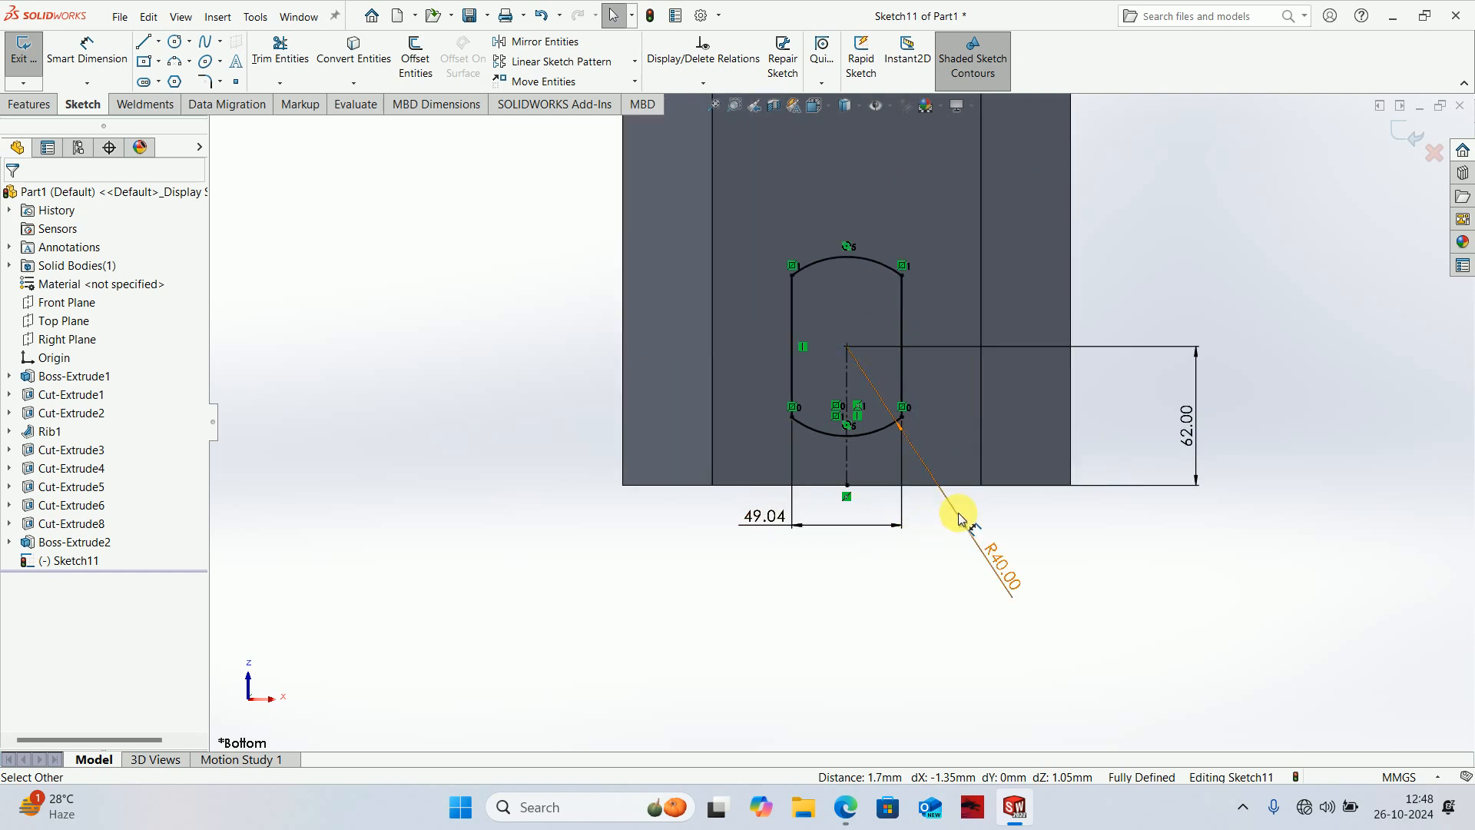
{"action": "double_click", "coordinate": [759, 523]}
{"action": "key", "text": "Return"}
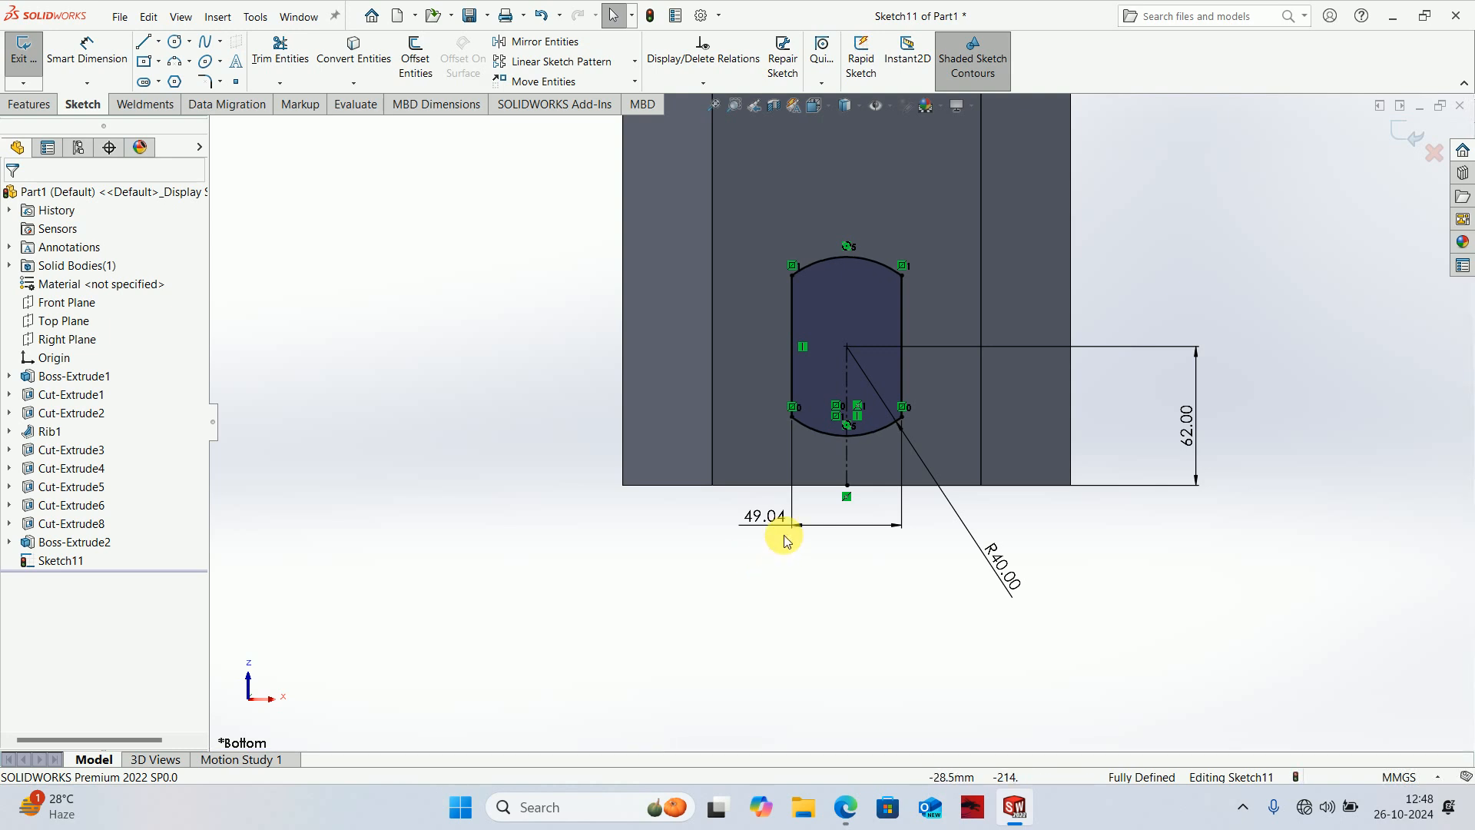
{"action": "left_click", "coordinate": [788, 531]}
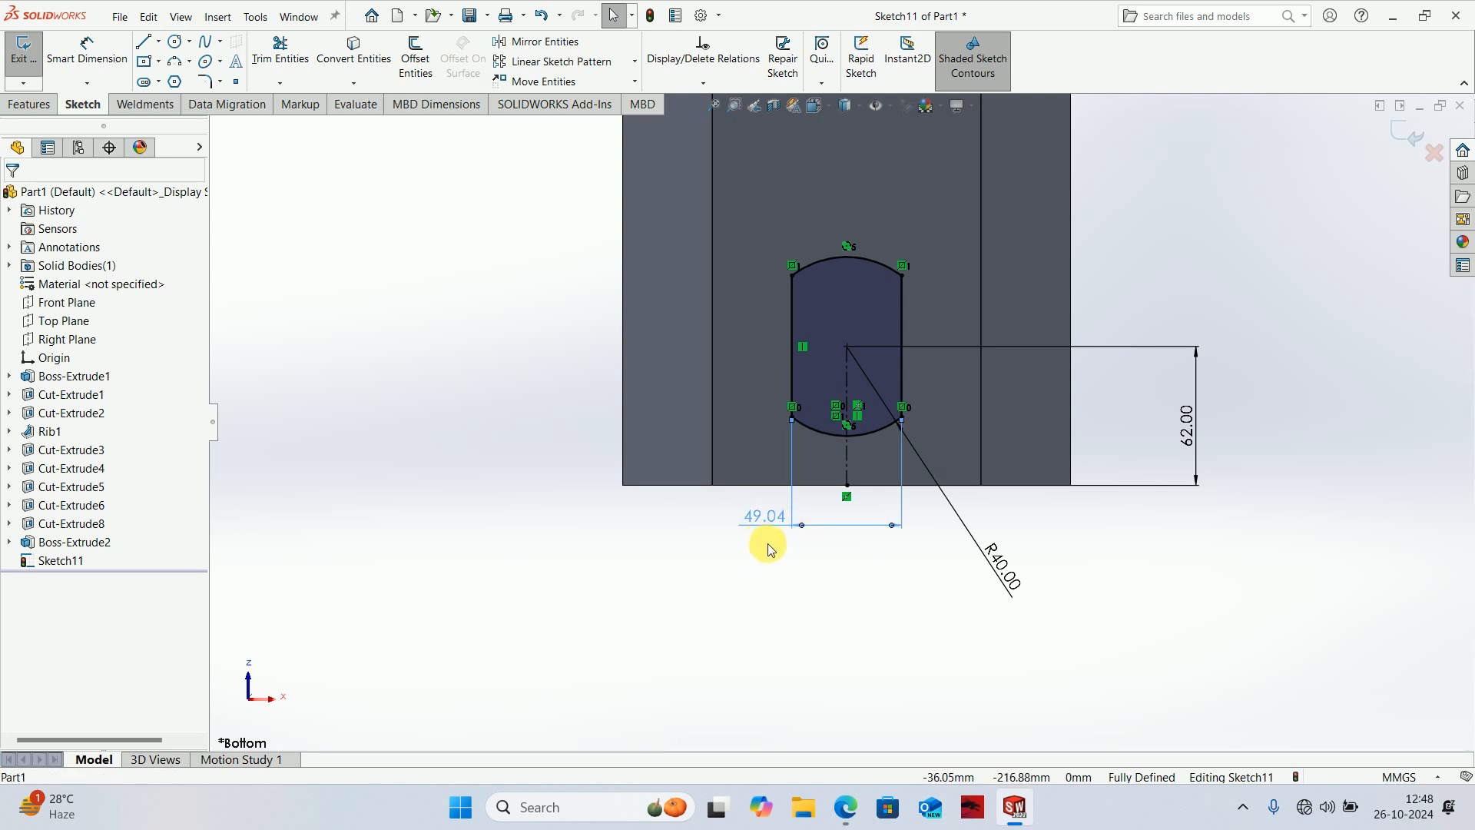
{"action": "double_click", "coordinate": [767, 527]}
{"action": "type", "text": "70"}
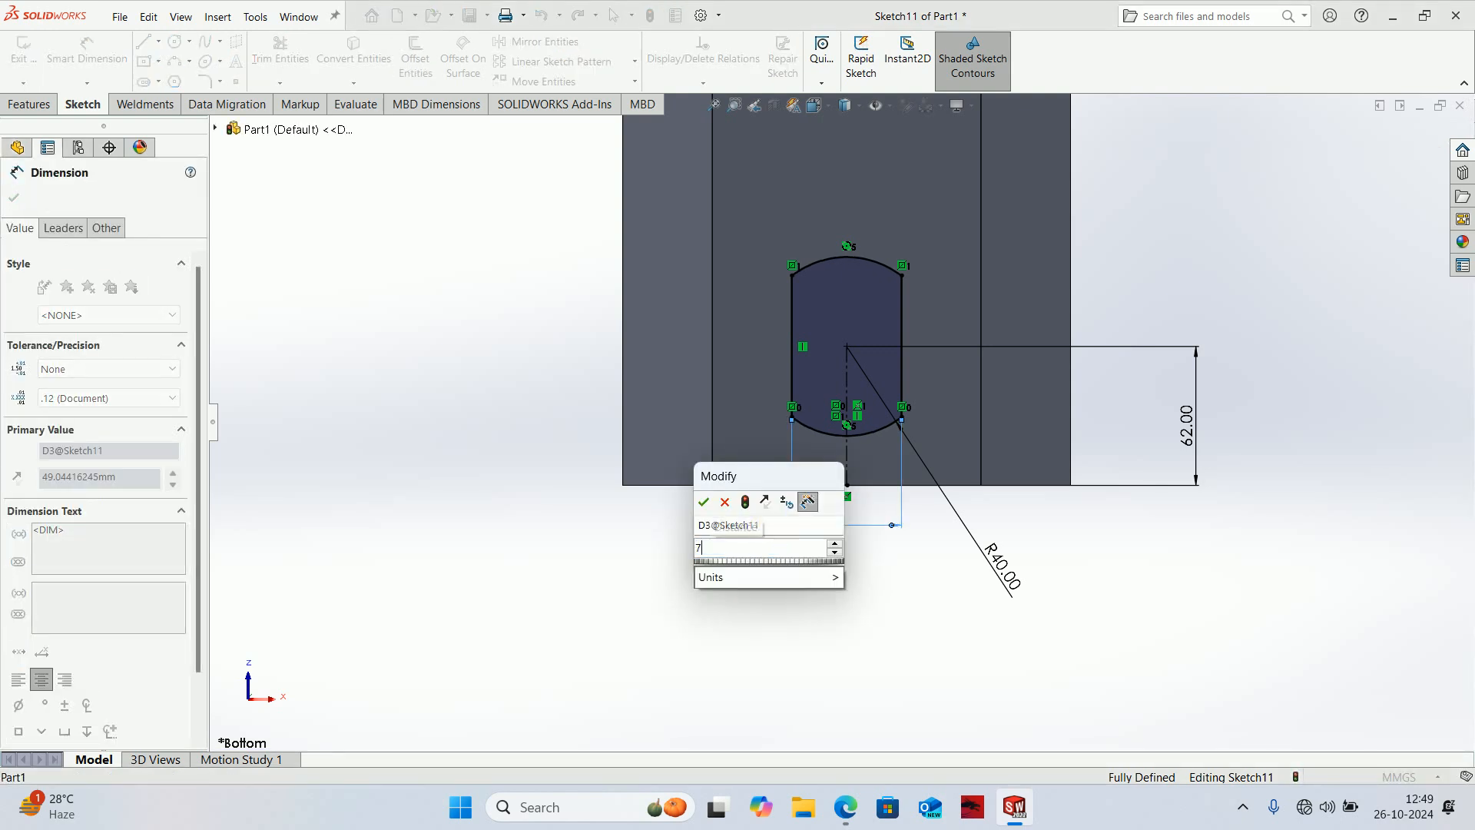
{"action": "key", "text": "Return"}
{"action": "left_click", "coordinate": [780, 543]}
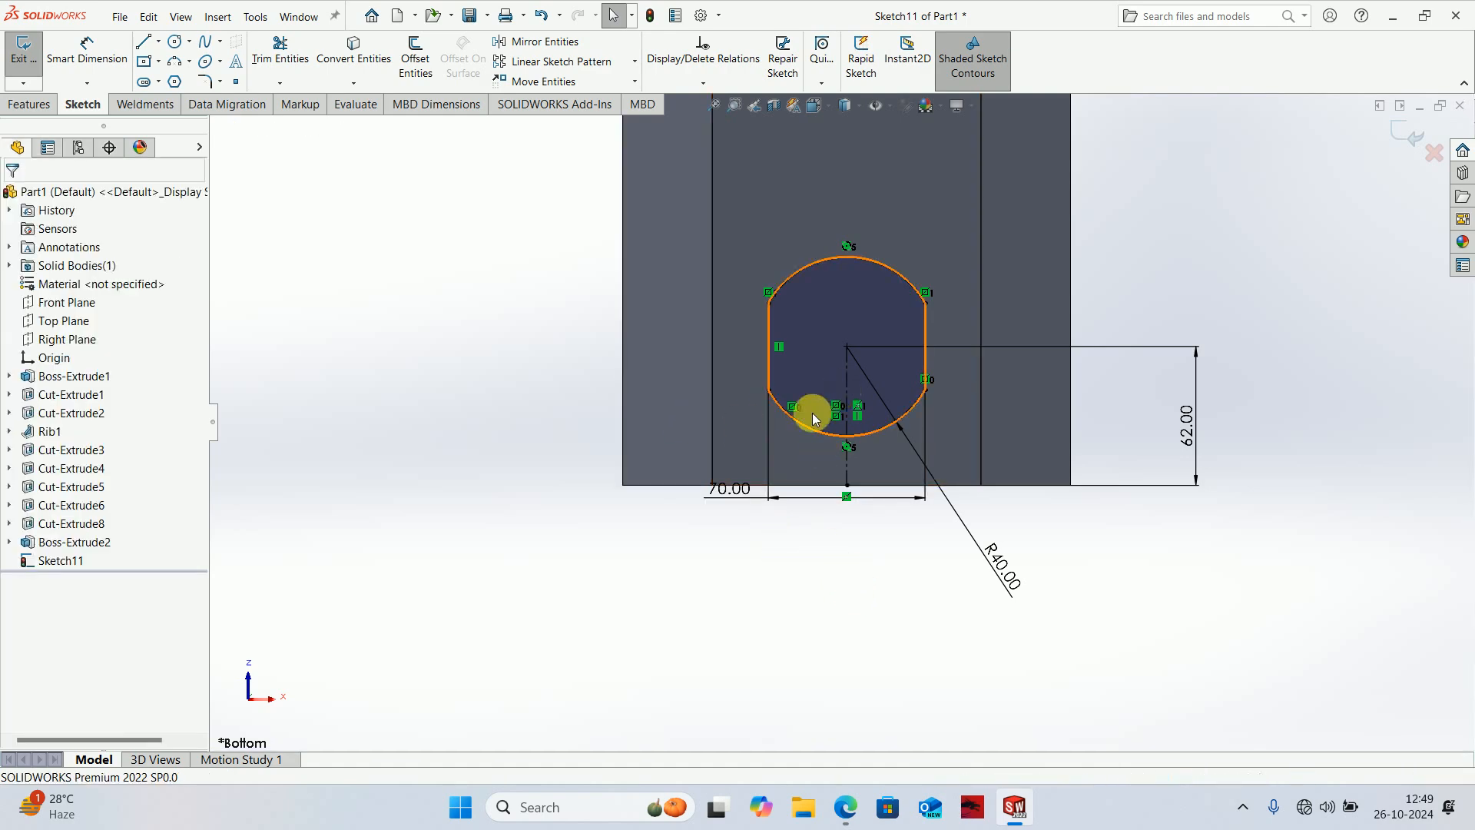
- Check the recess depth in the PDF drawing, close the sketch and cut-extrude the profile 13 mm deep into the underside
{"action": "key", "text": "alt+Tab"}
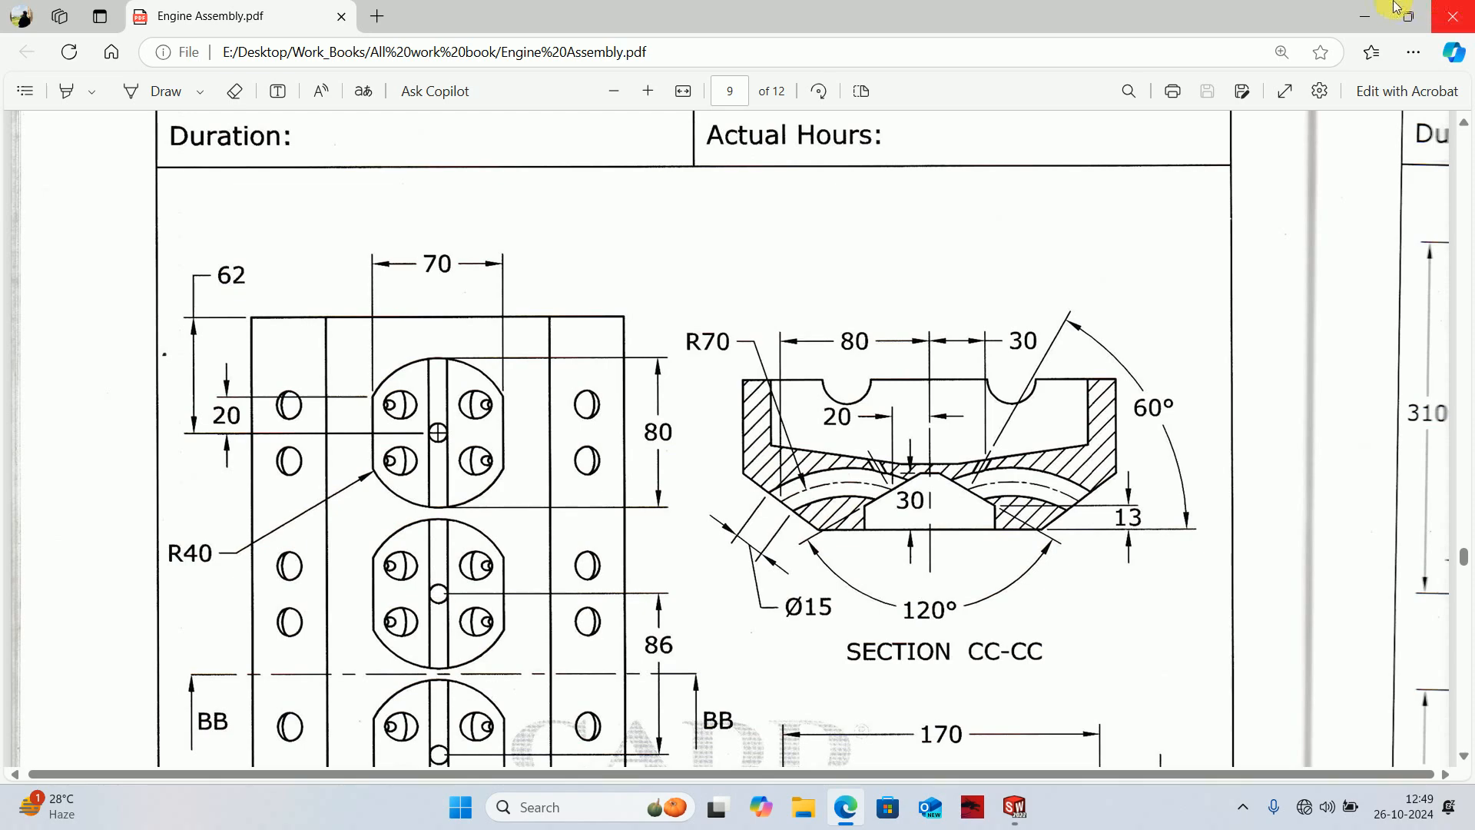
{"action": "left_click", "coordinate": [1365, 16]}
{"action": "middle_click_drag", "start_coordinate": [676, 418], "coordinate": [860, 284]}
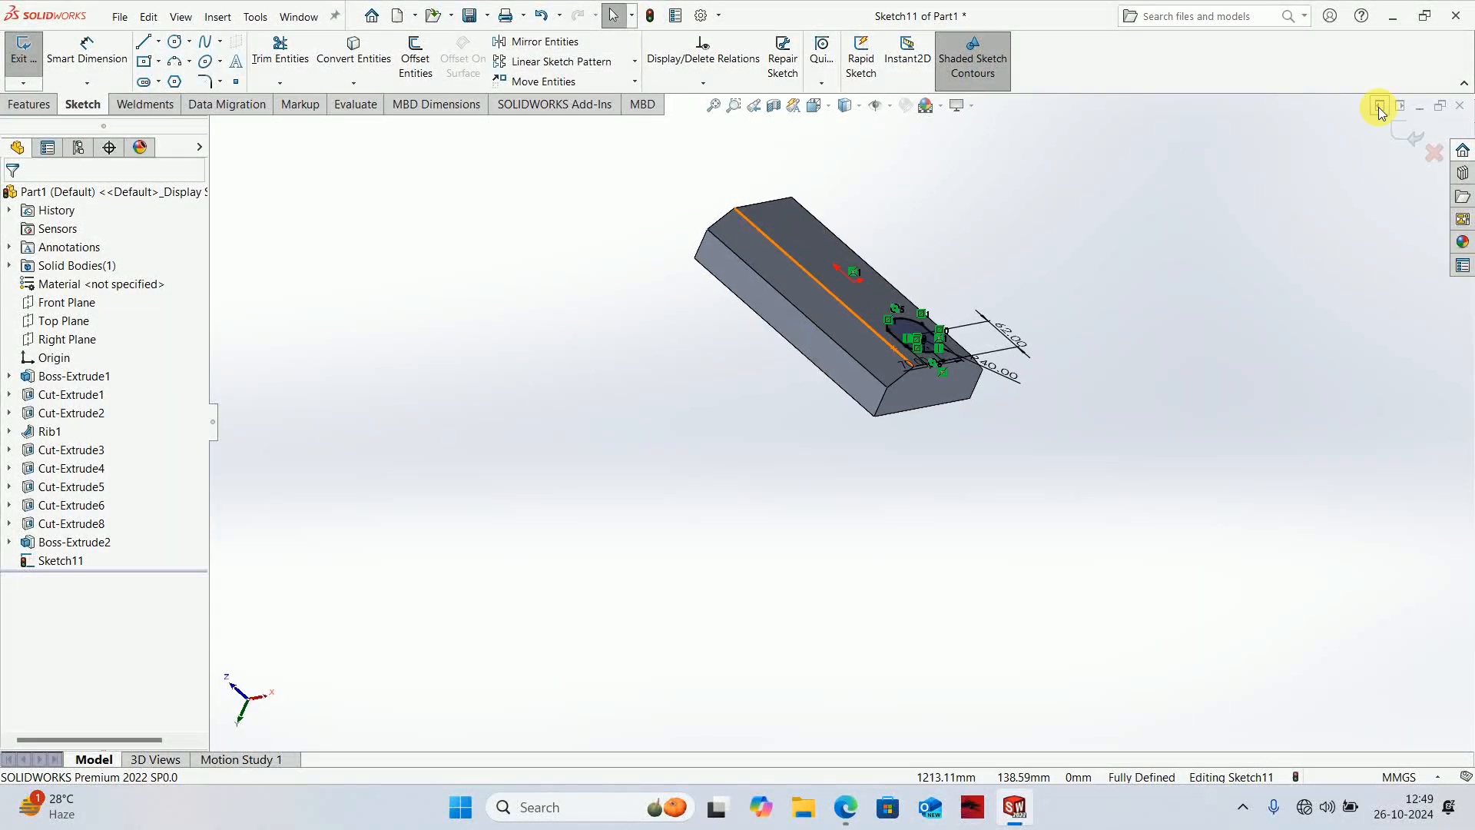
{"action": "left_click", "coordinate": [1403, 132]}
{"action": "scroll", "coordinate": [883, 329], "scroll_direction": "down", "scroll_amount": 4}
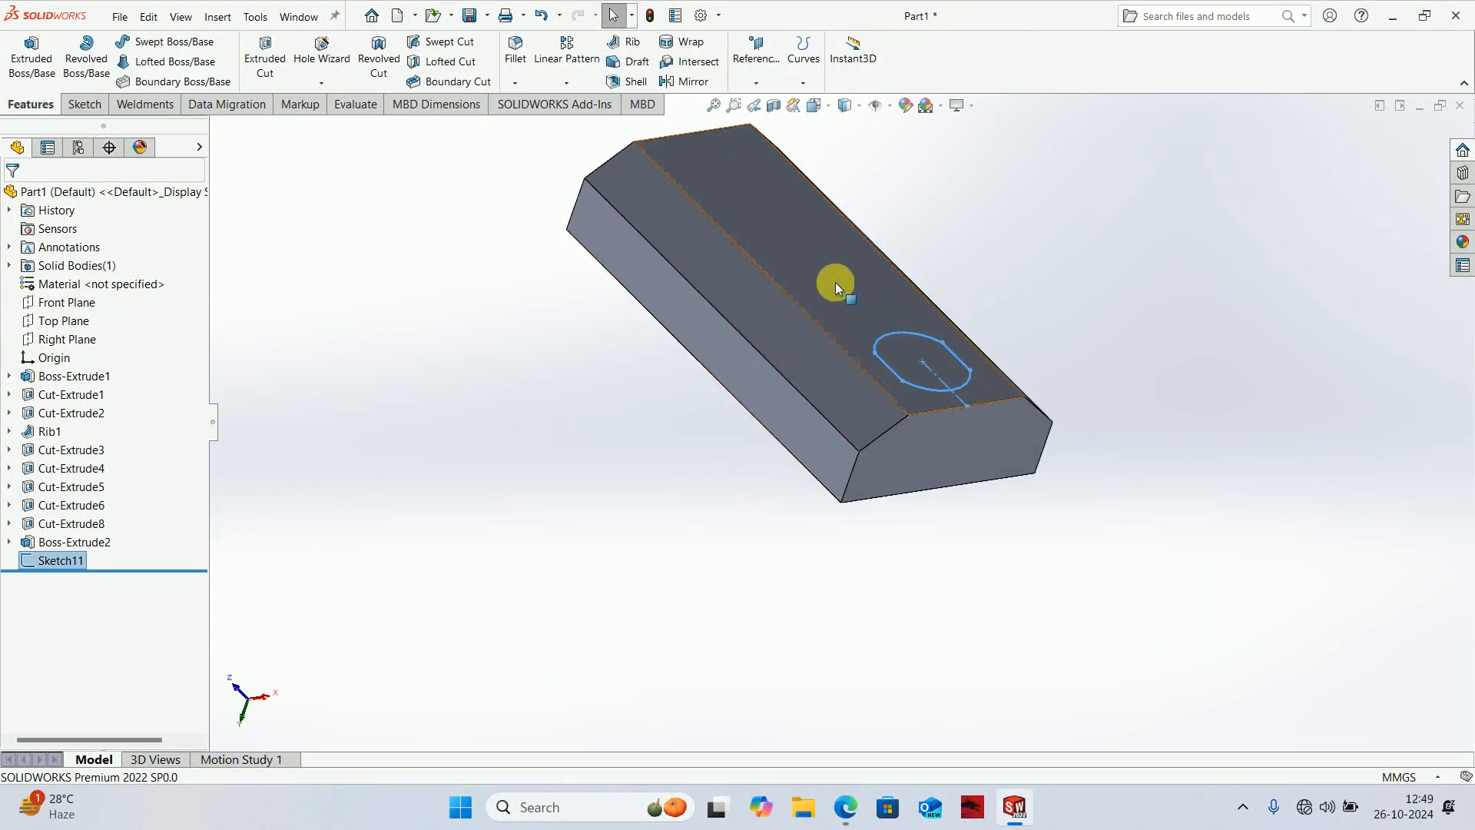
{"action": "left_click", "coordinate": [265, 57]}
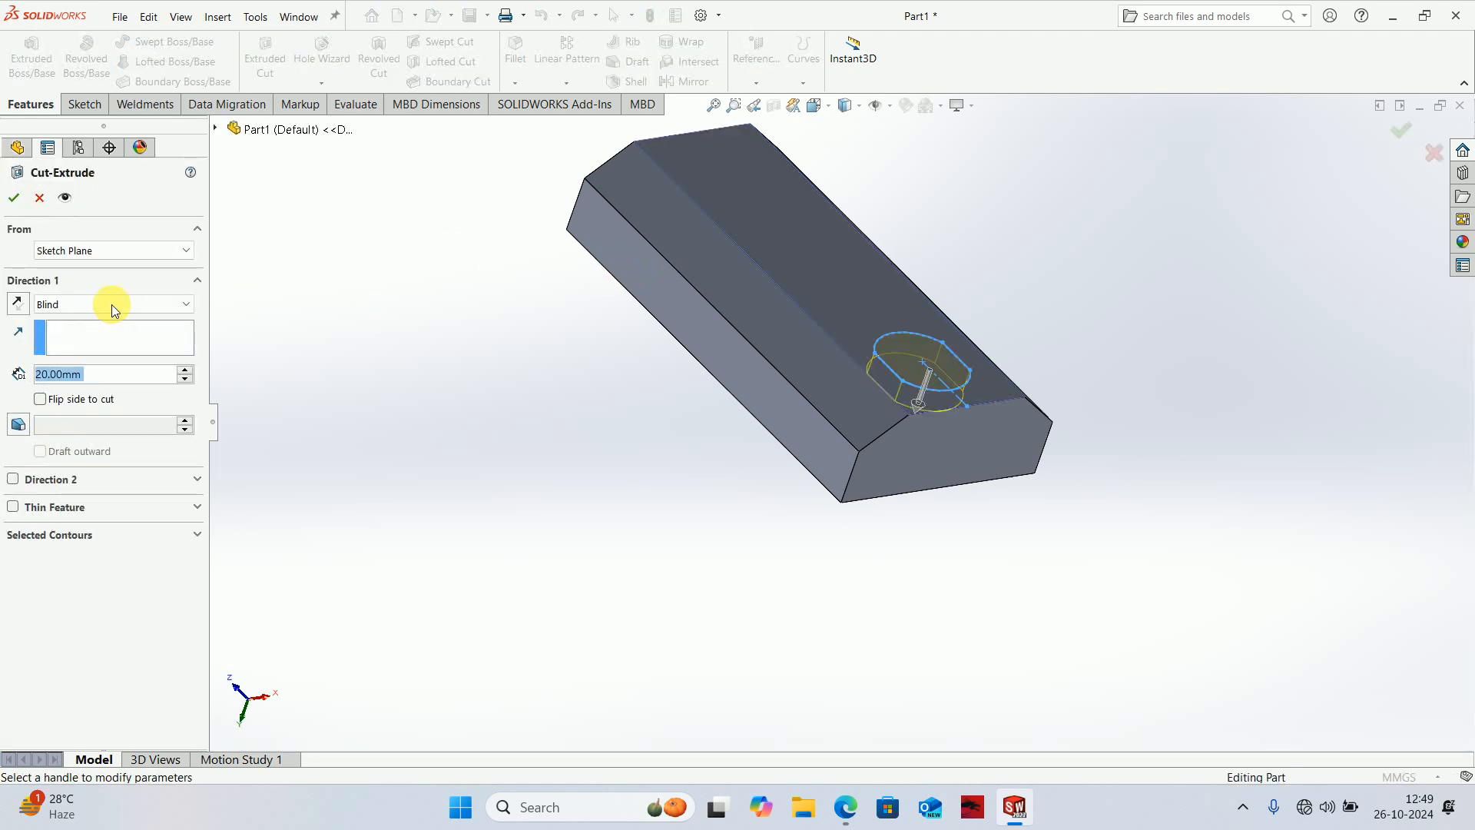
{"action": "type", "text": "13"}
{"action": "key", "text": "Return"}
{"action": "key", "text": "Return"}
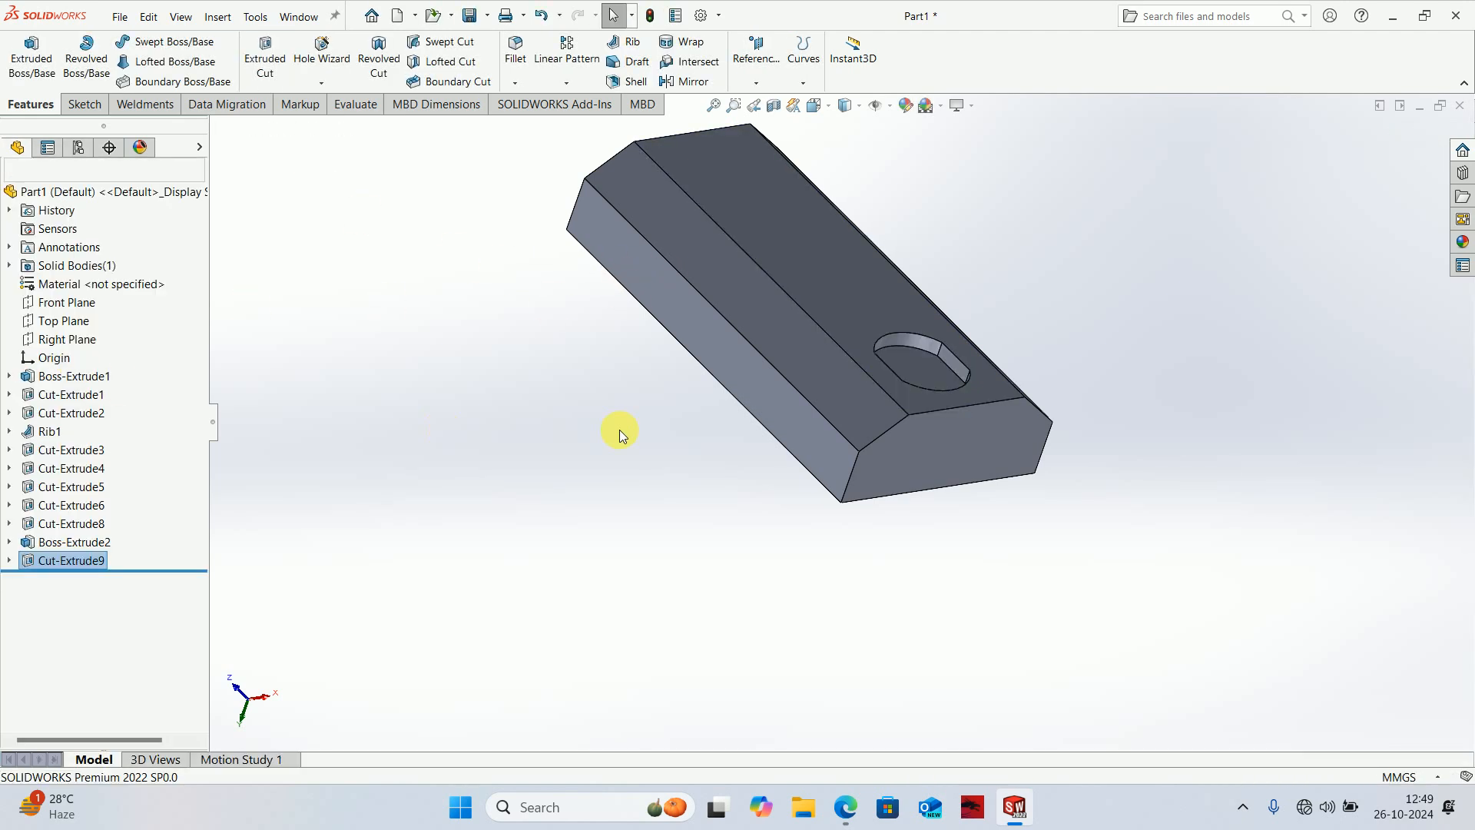
- Inspect the recess and examine section CC-CC in the PDF drawing for the sloped chamber above it
{"action": "left_click", "coordinate": [1142, 342]}
{"action": "scroll", "coordinate": [873, 352], "scroll_direction": "down", "scroll_amount": 5}
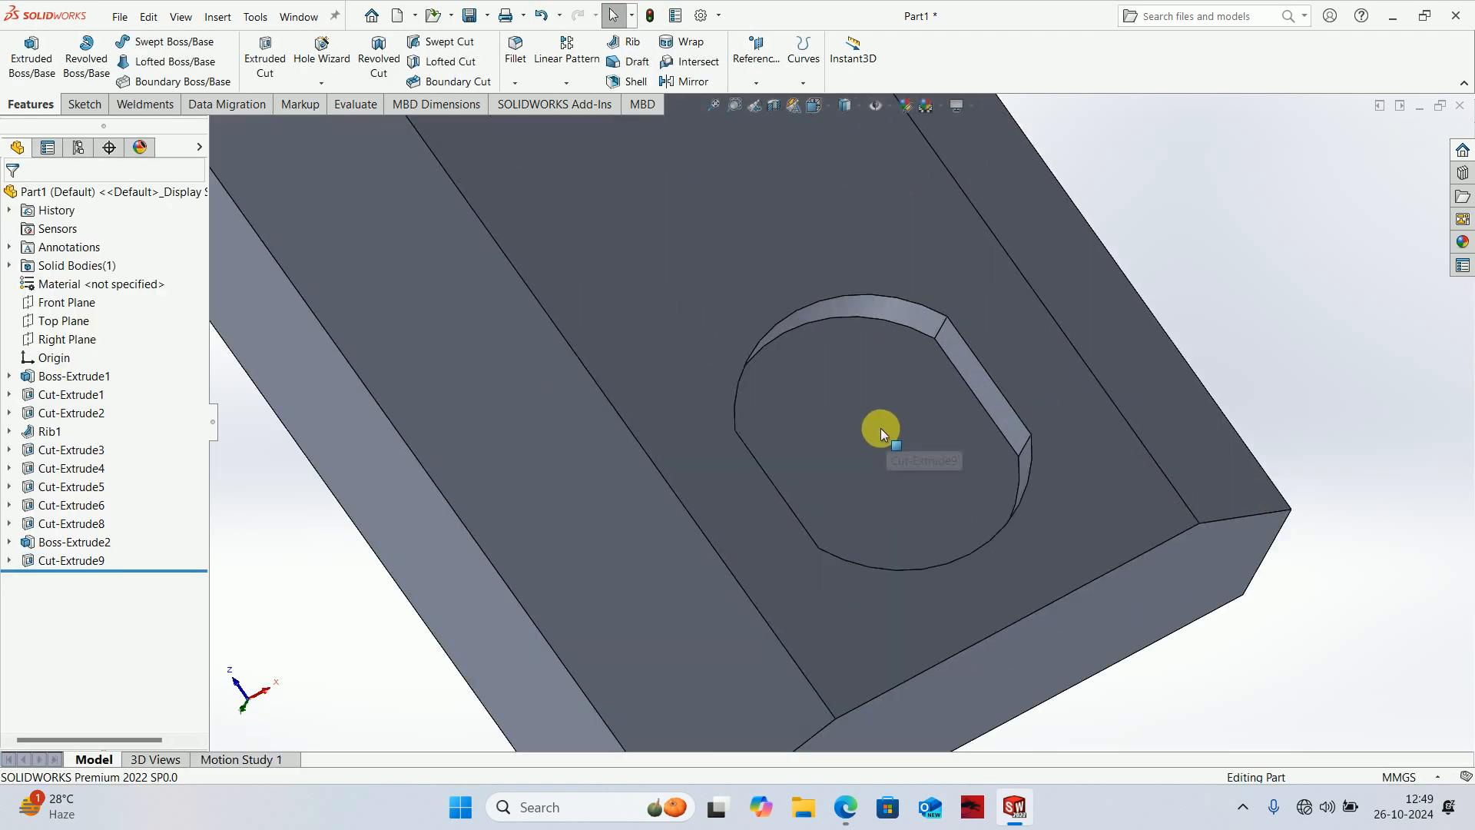
{"action": "key", "text": "alt+Tab"}
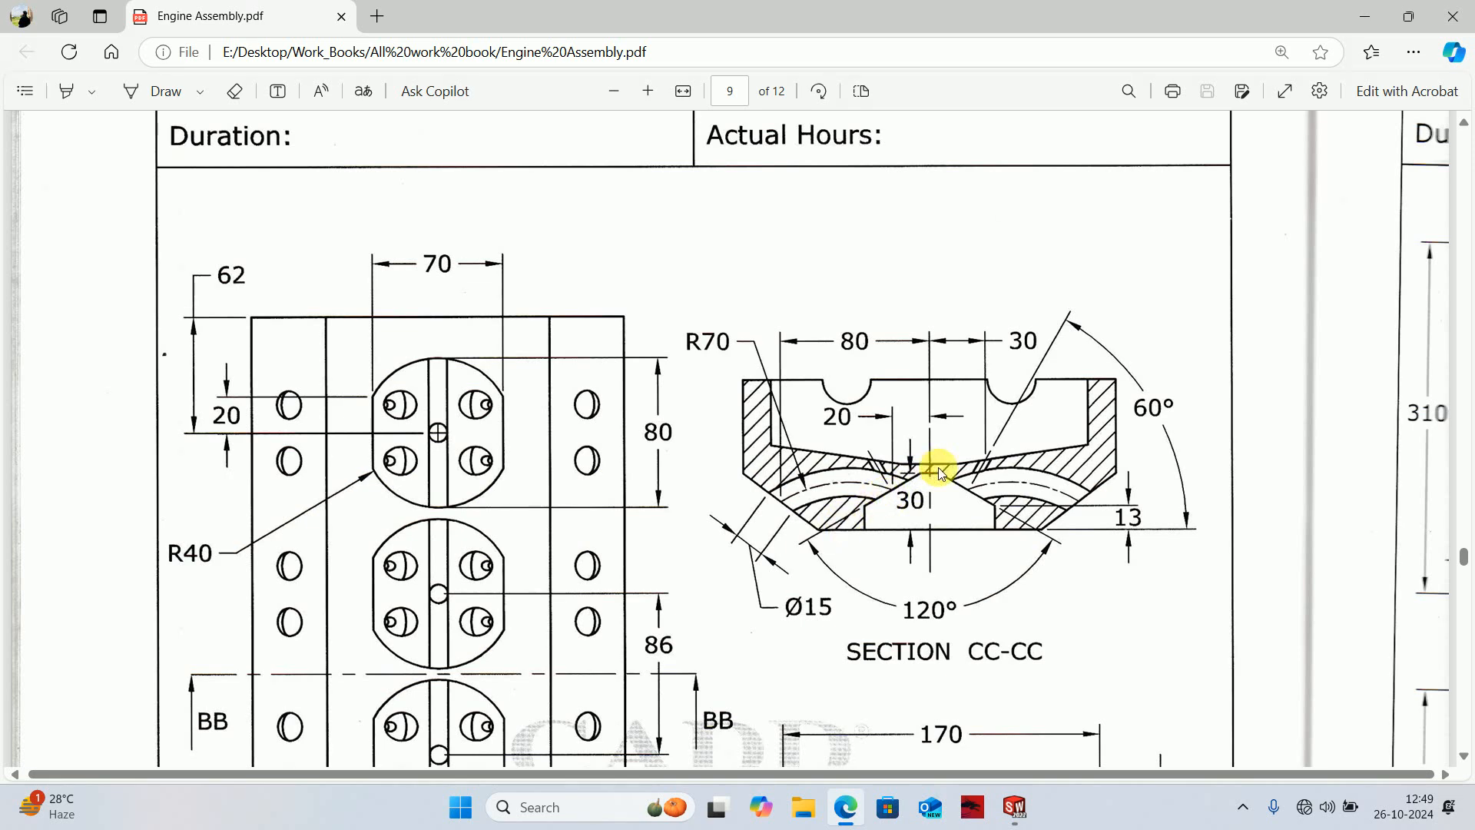
{"action": "scroll", "coordinate": [928, 478], "scroll_direction": "down", "scroll_amount": 3}
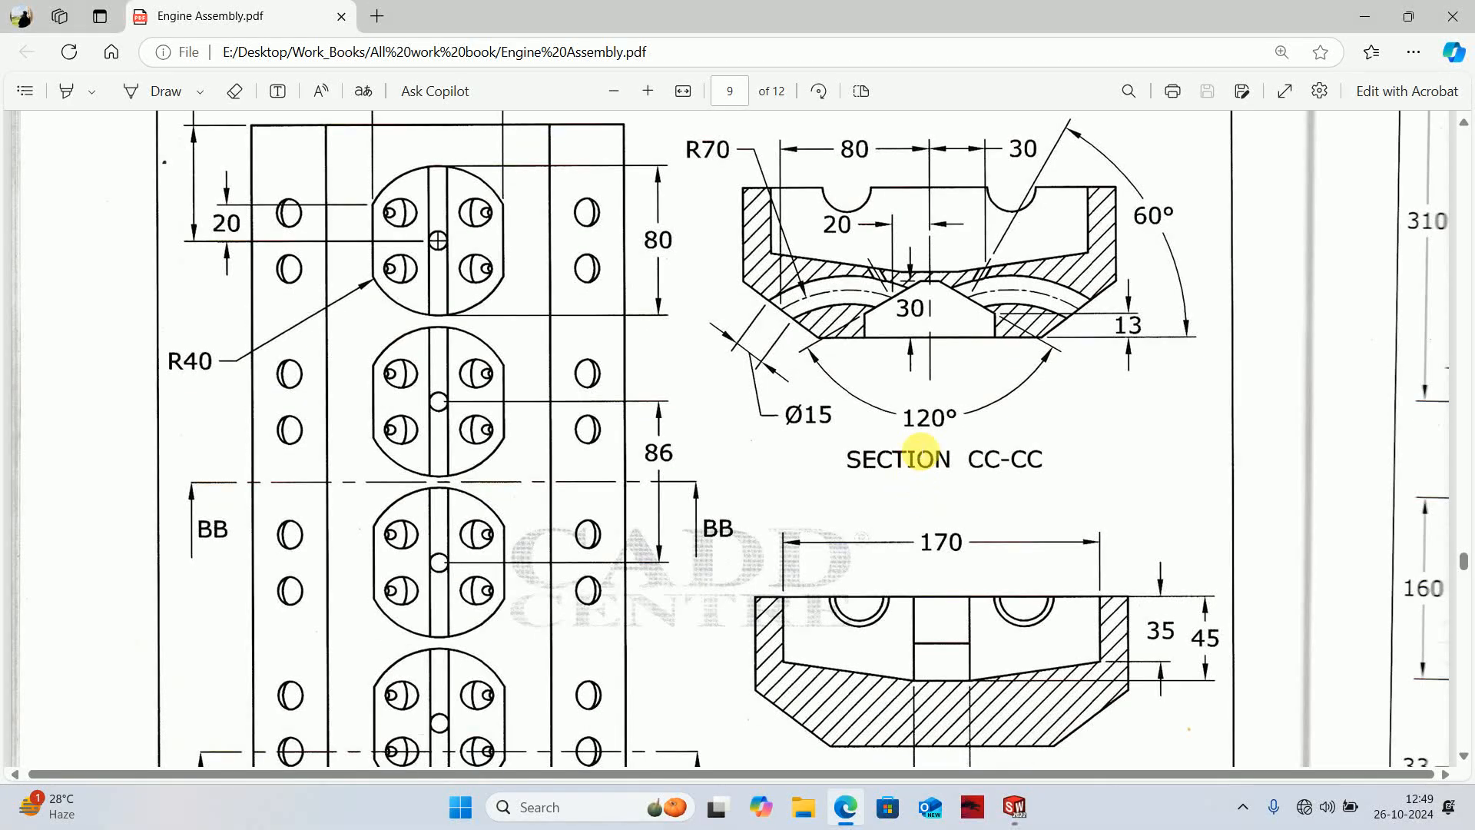
{"action": "left_click", "coordinate": [1364, 16]}
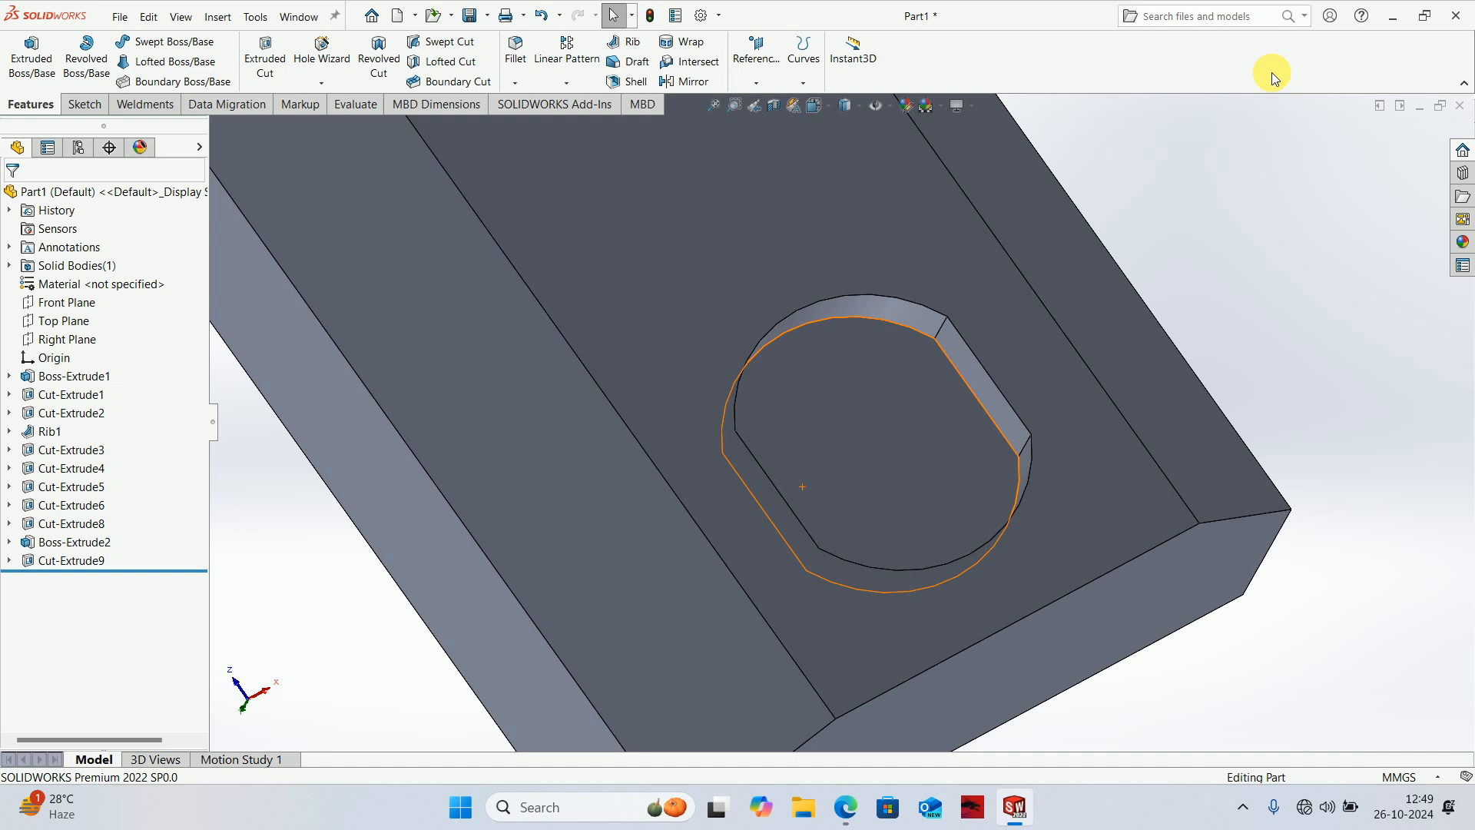
- Create a reference plane offset 62 mm from the block's end face, flipped inward so it passes through the recess
{"action": "scroll", "coordinate": [994, 320], "scroll_direction": "up", "scroll_amount": 2}
{"action": "middle_click_drag", "start_coordinate": [994, 320], "coordinate": [942, 520]}
{"action": "left_click", "coordinate": [942, 522]}
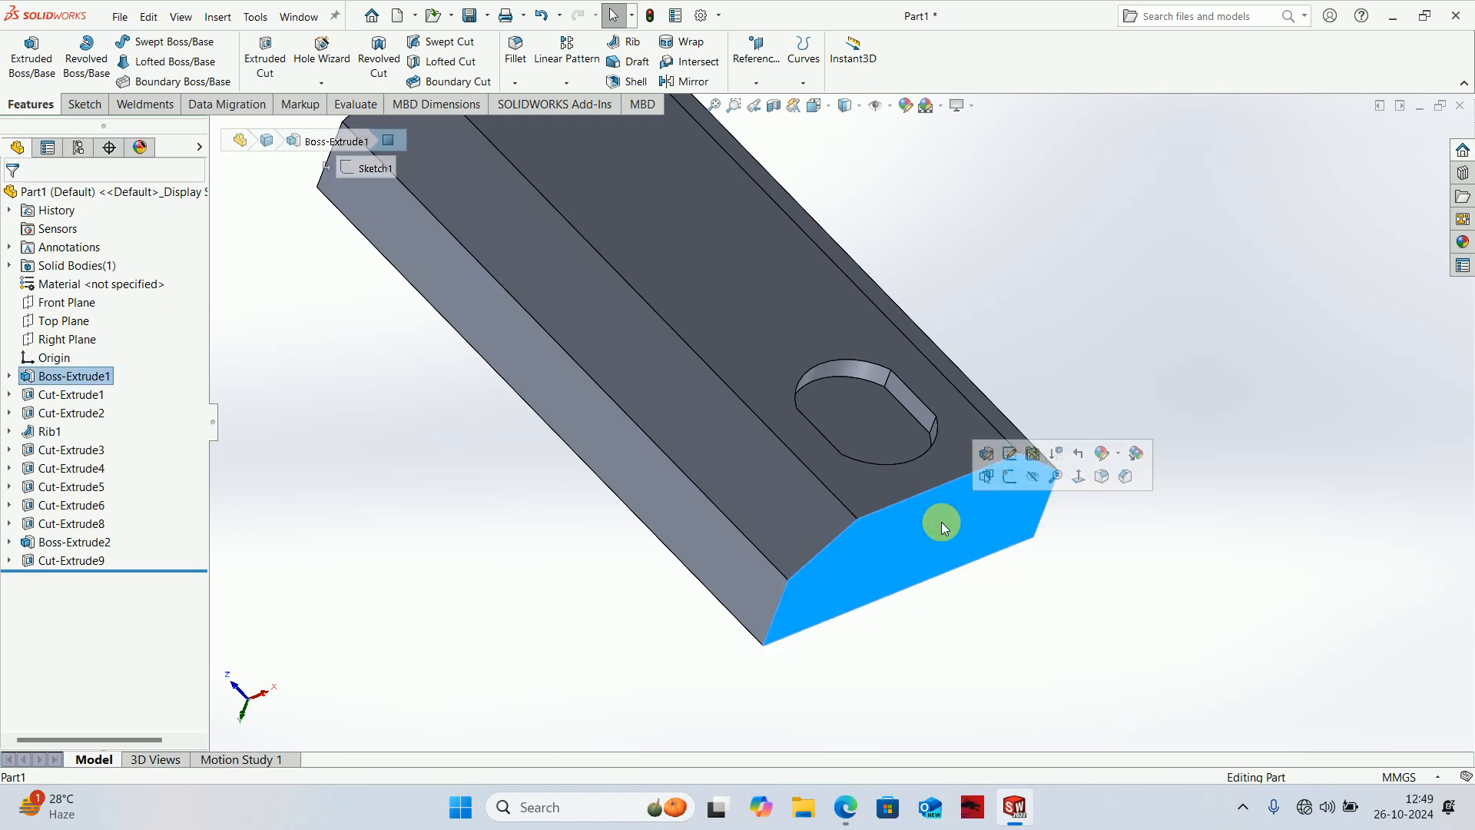
{"action": "left_click", "coordinate": [756, 50]}
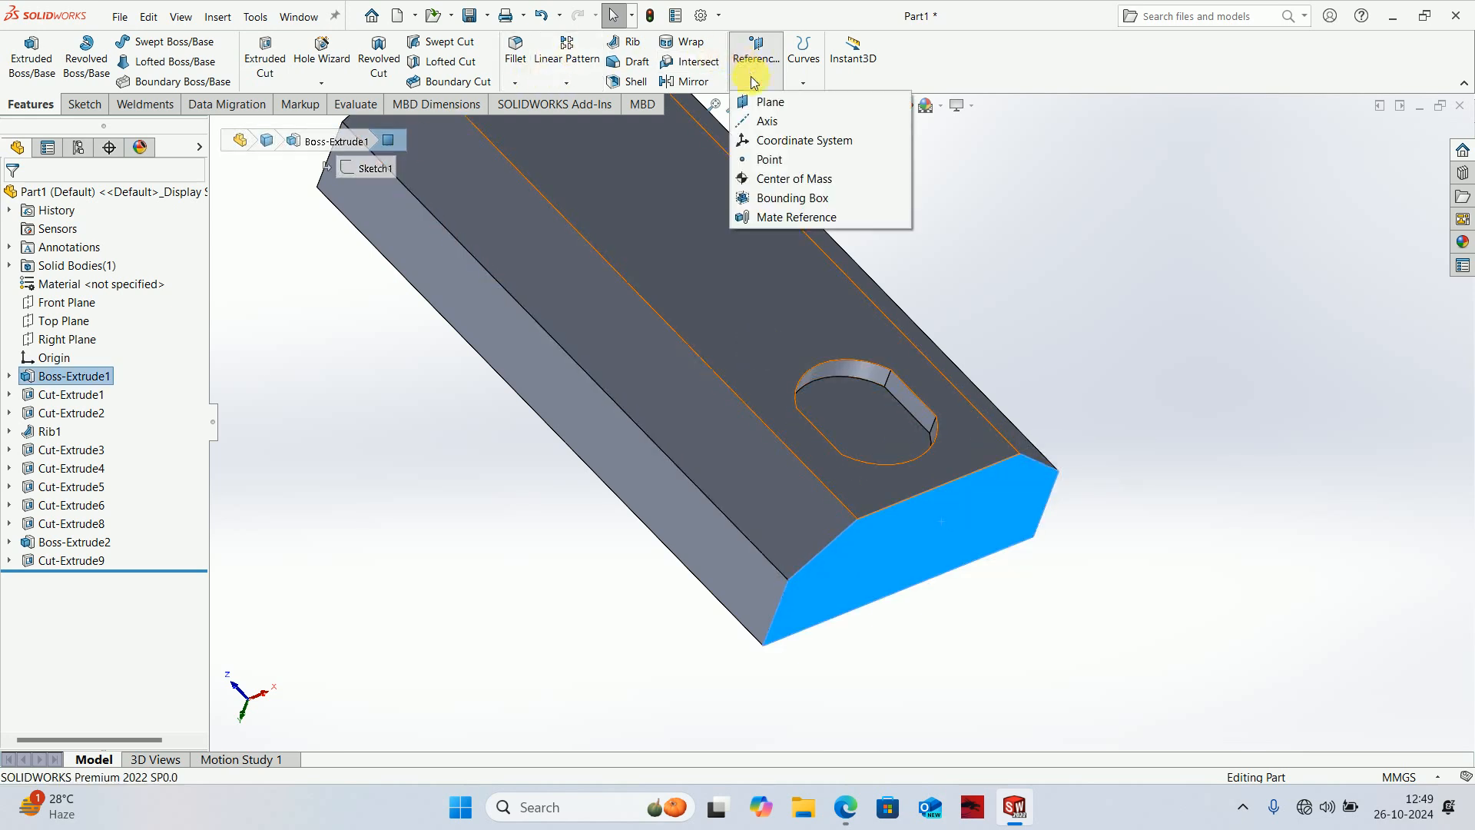
{"action": "left_click", "coordinate": [759, 117]}
{"action": "key", "text": "Escape"}
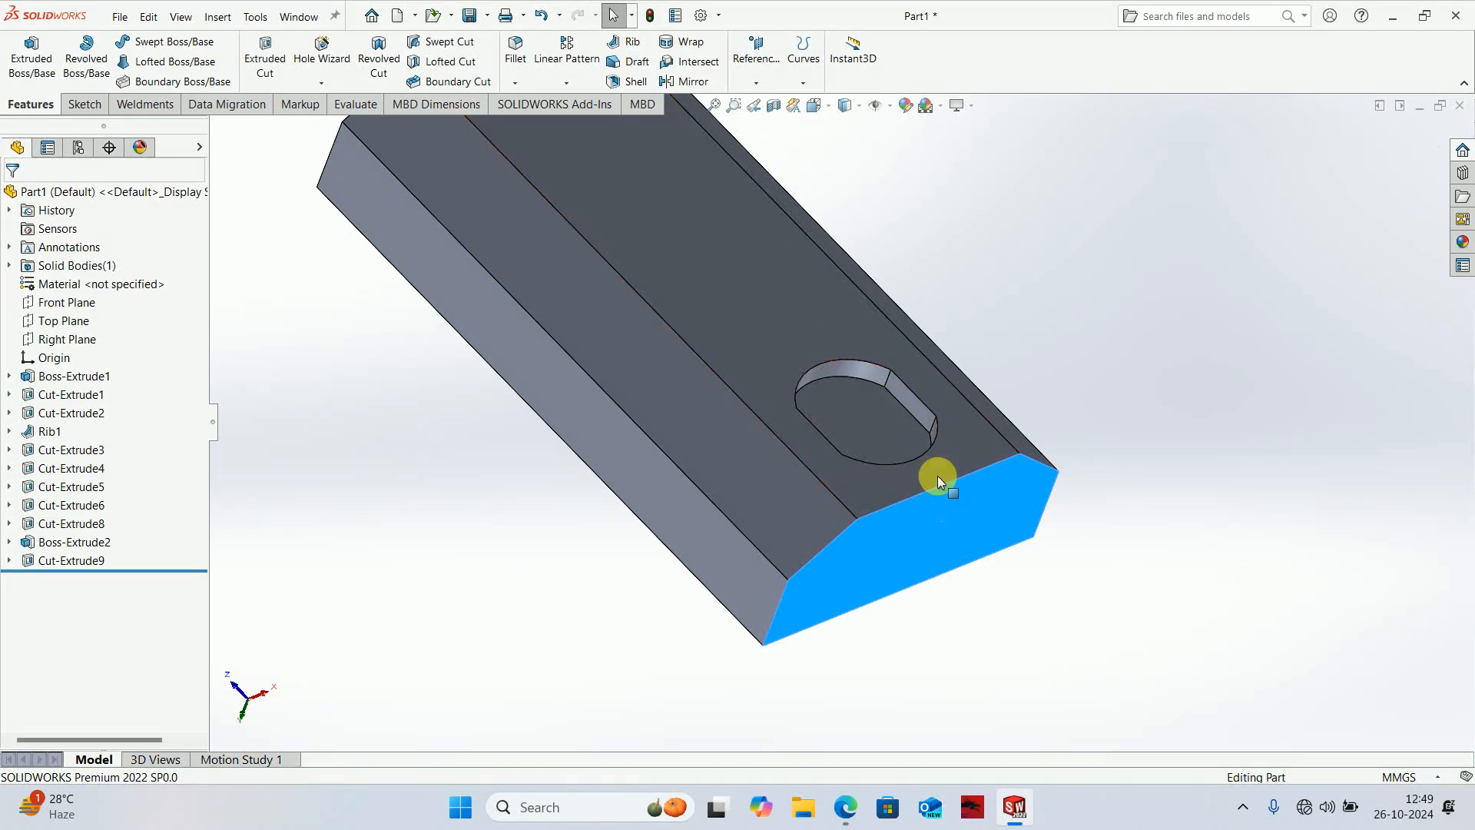
{"action": "left_click", "coordinate": [755, 48]}
{"action": "left_click", "coordinate": [766, 107]}
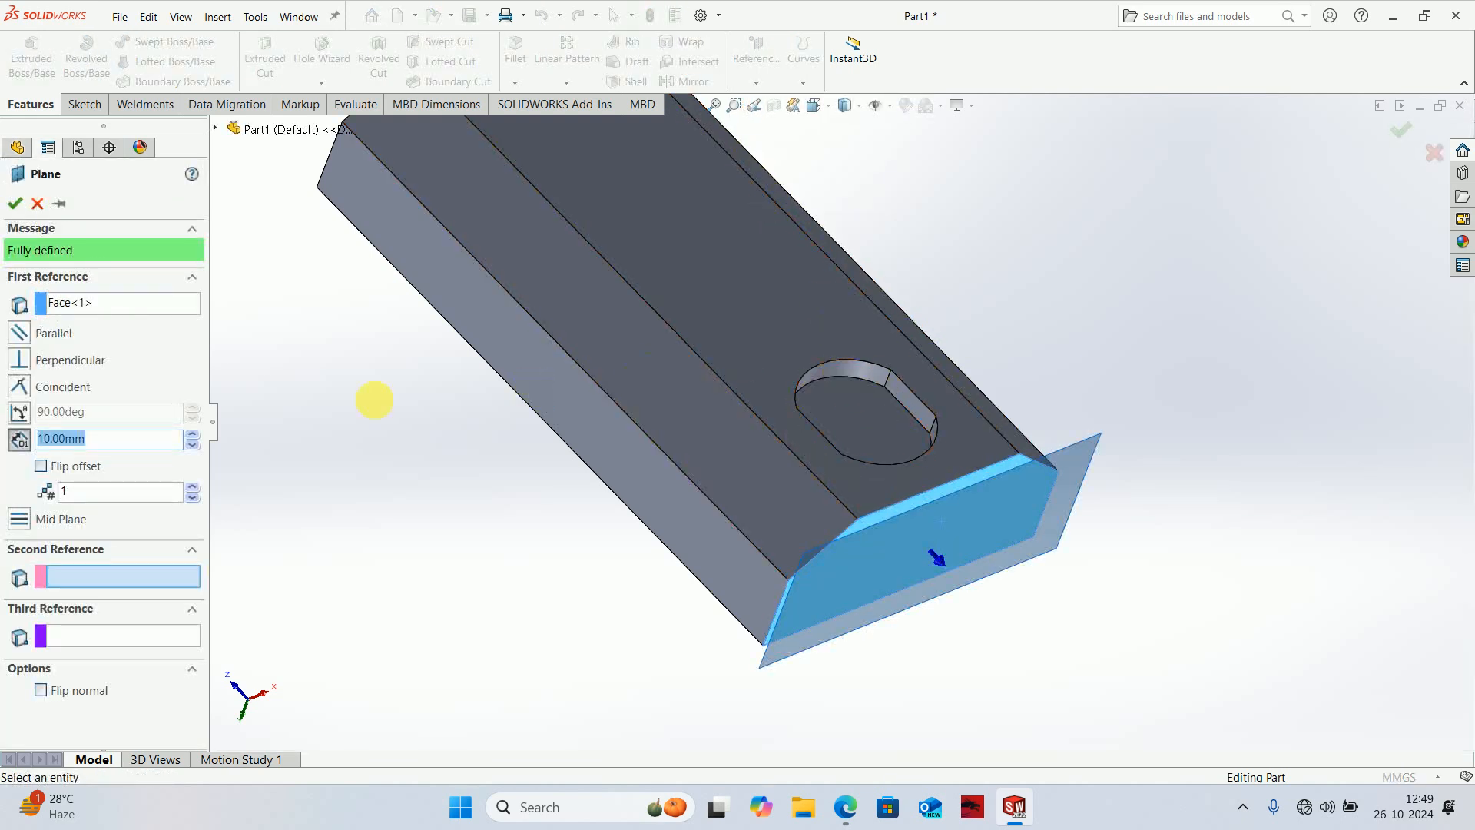
{"action": "type", "text": "62"}
{"action": "key", "text": "Return"}
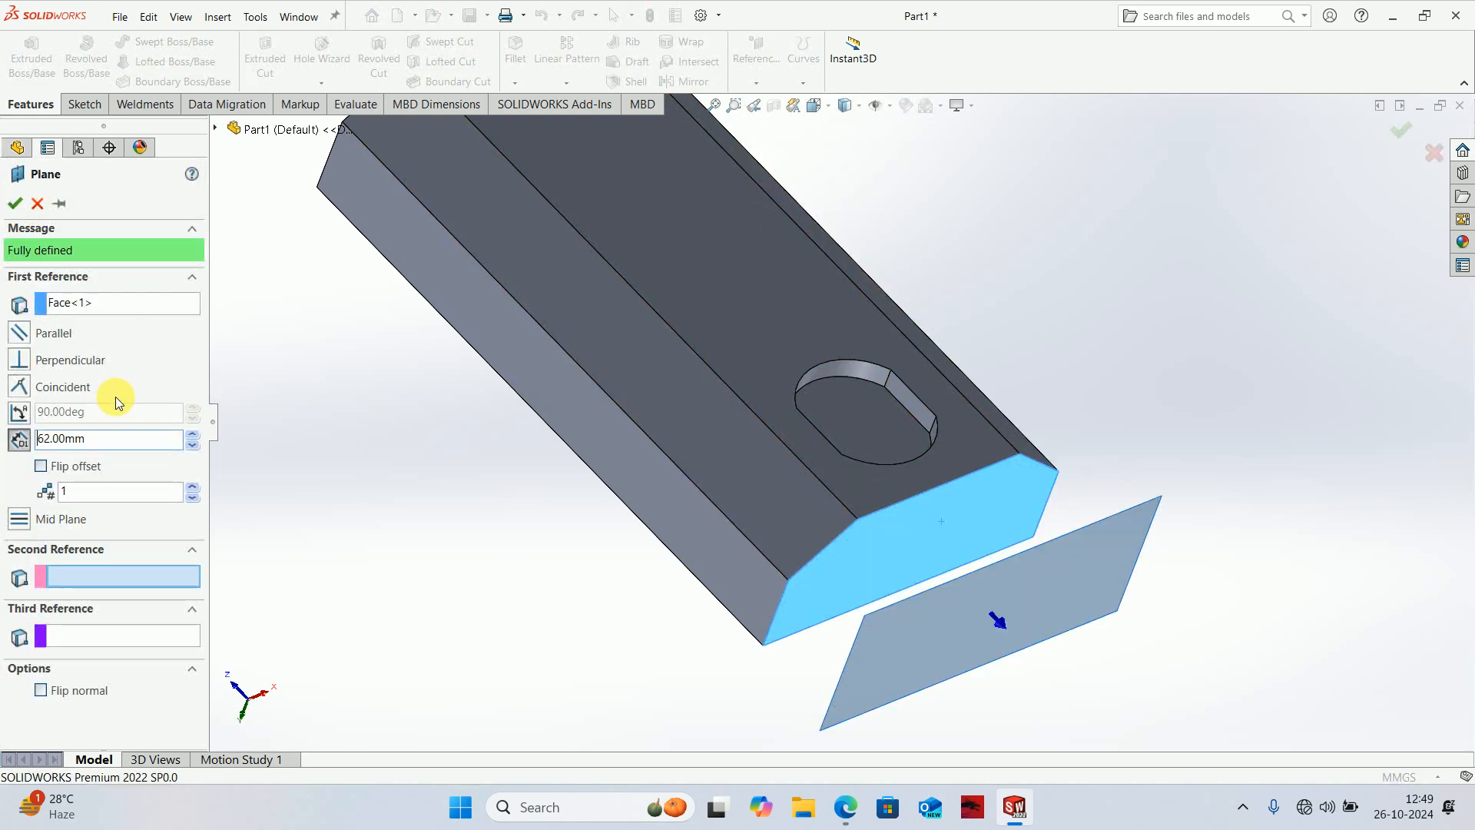
{"action": "left_click", "coordinate": [41, 465]}
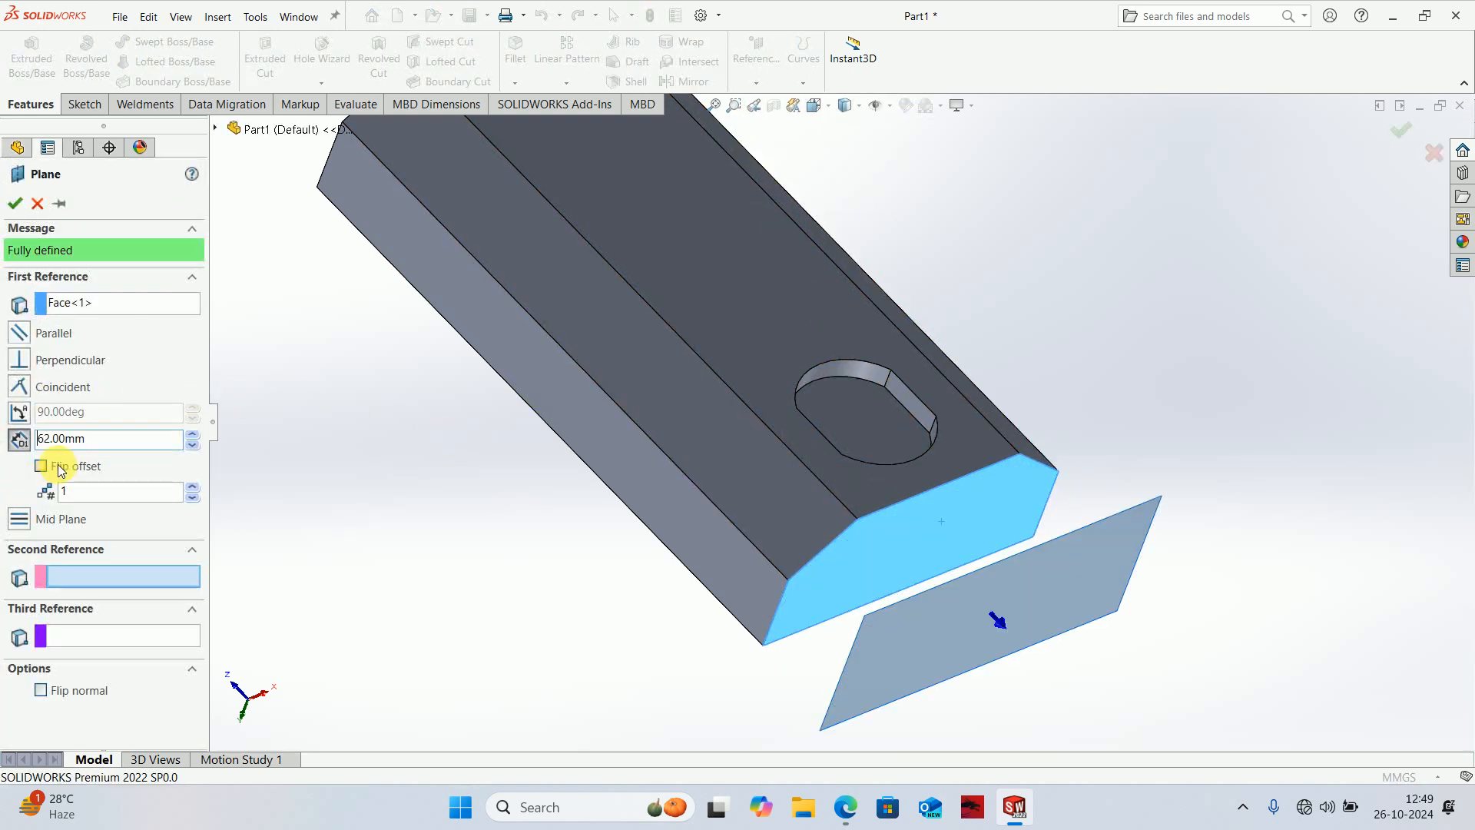
{"action": "left_click", "coordinate": [17, 205]}
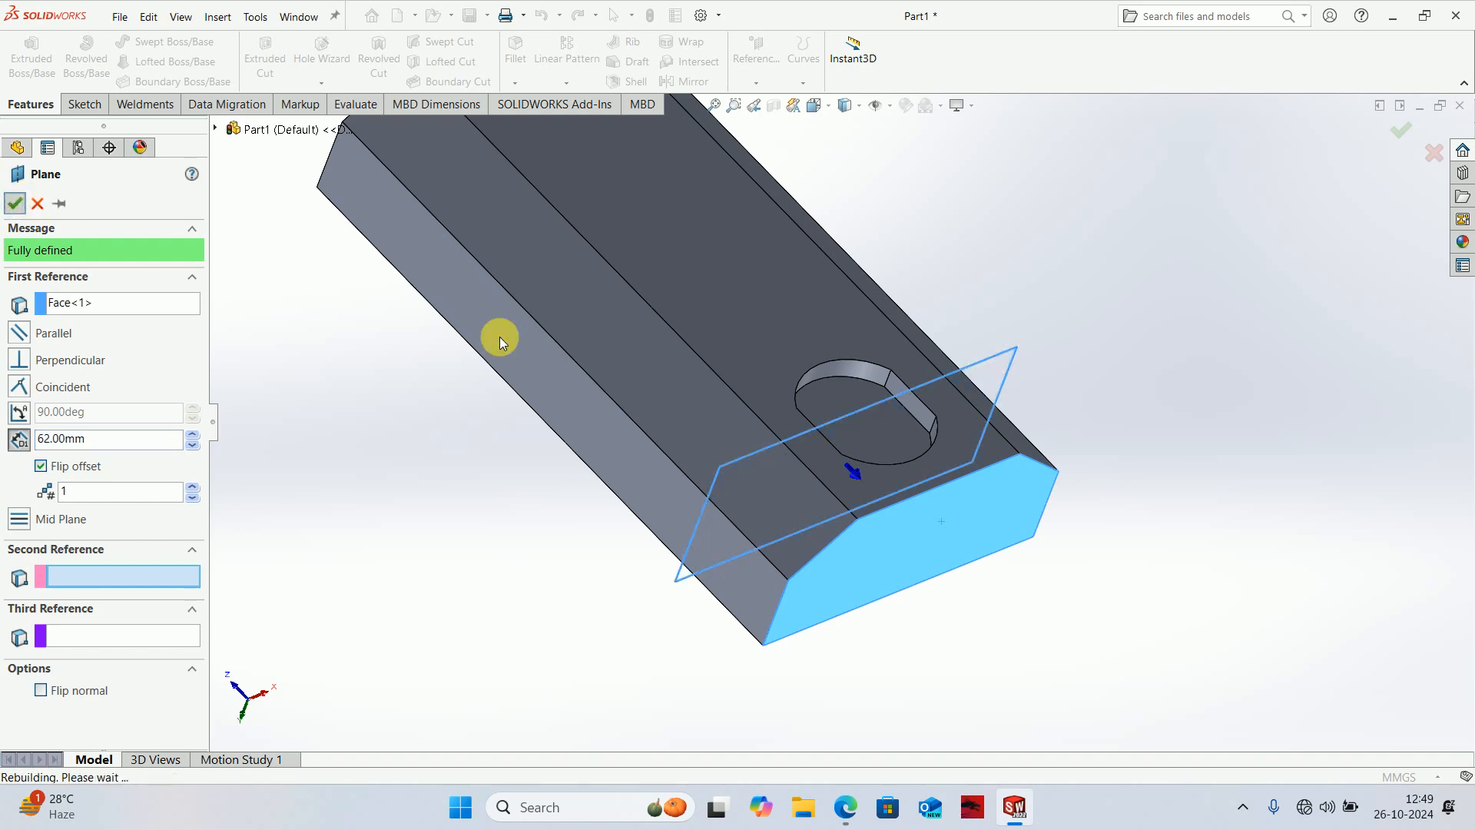
- Start a sketch on the new offset plane and show the model with hidden lines visible
{"action": "left_click", "coordinate": [999, 361]}
{"action": "left_click", "coordinate": [1068, 313]}
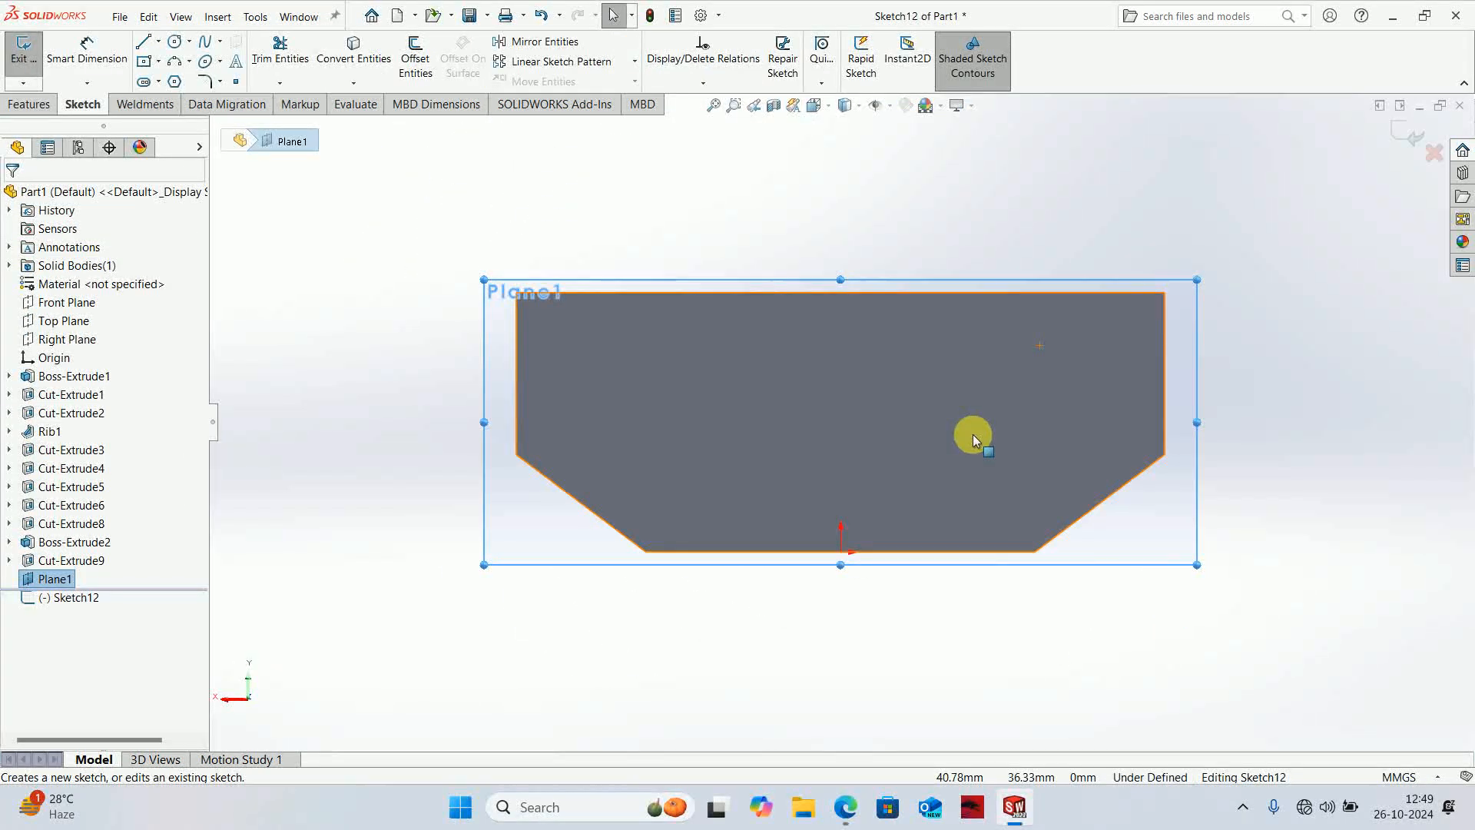
{"action": "left_click", "coordinate": [861, 106]}
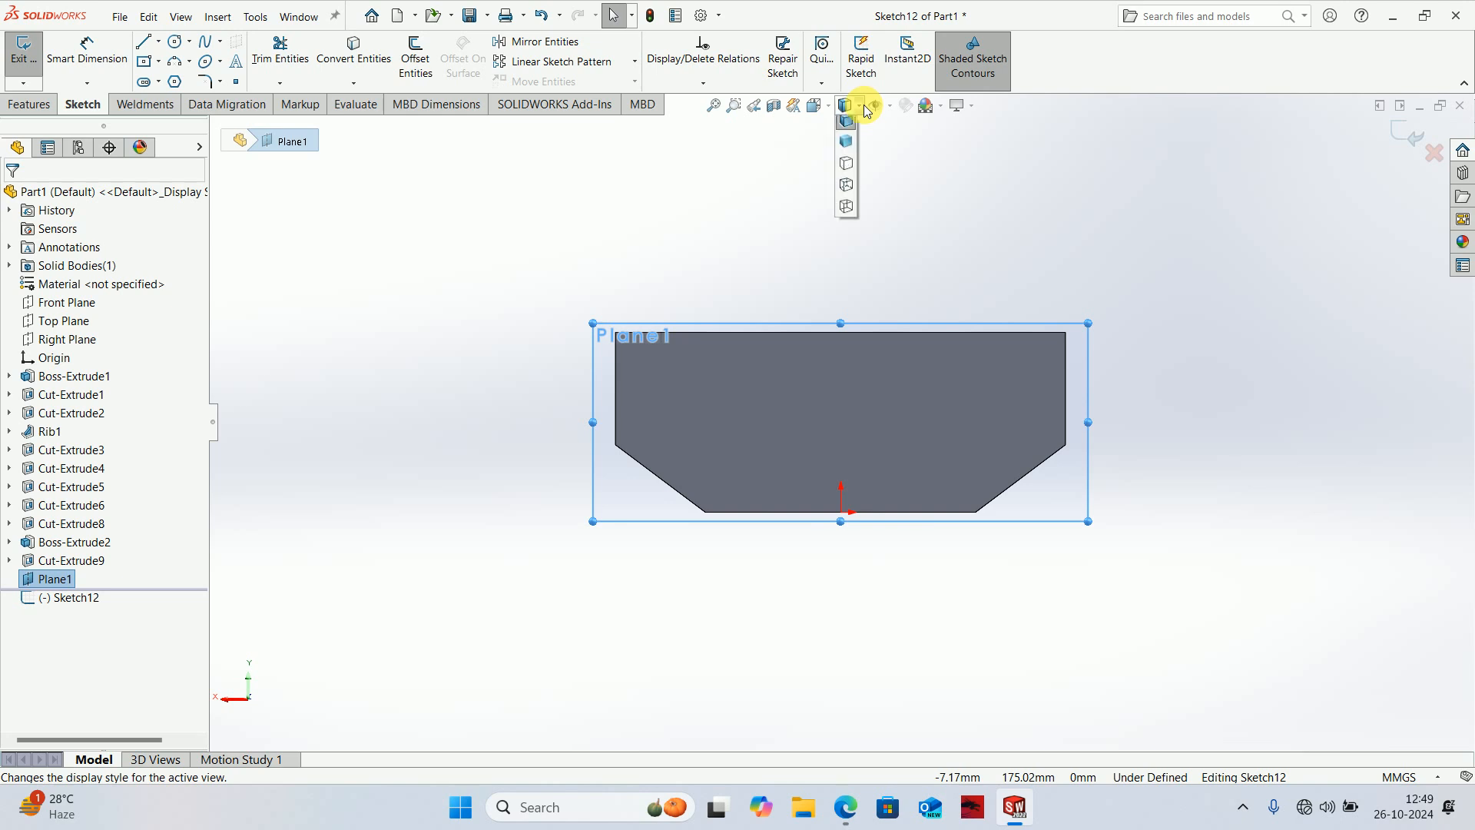
{"action": "left_click", "coordinate": [845, 192]}
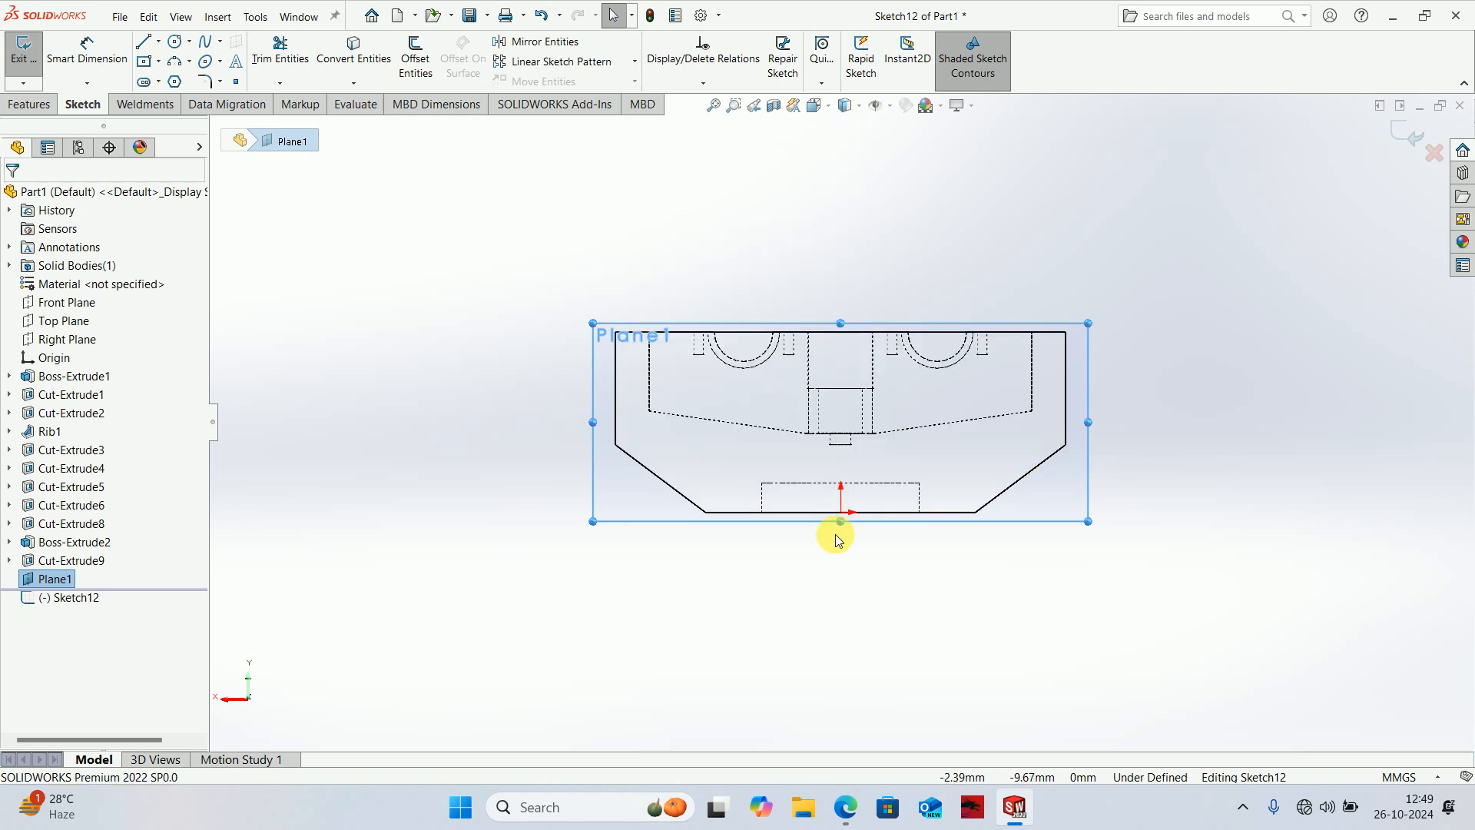
{"action": "scroll", "coordinate": [845, 527], "scroll_direction": "down", "scroll_amount": 4}
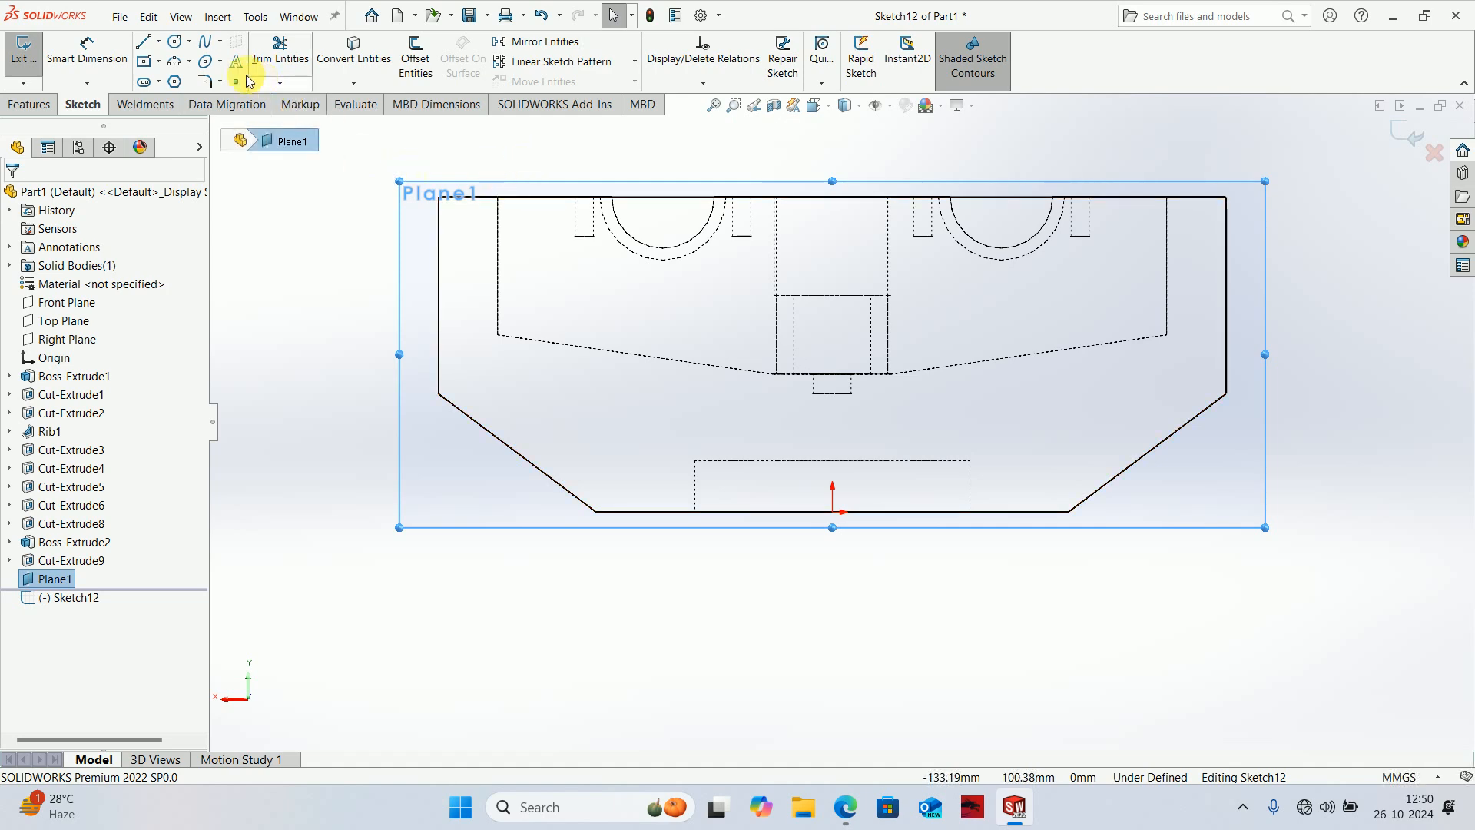
- Sketch a closed trapezoid joining both ends of the recess's inner edge to the bottom corners of the small central hole
{"action": "left_click", "coordinate": [143, 41]}
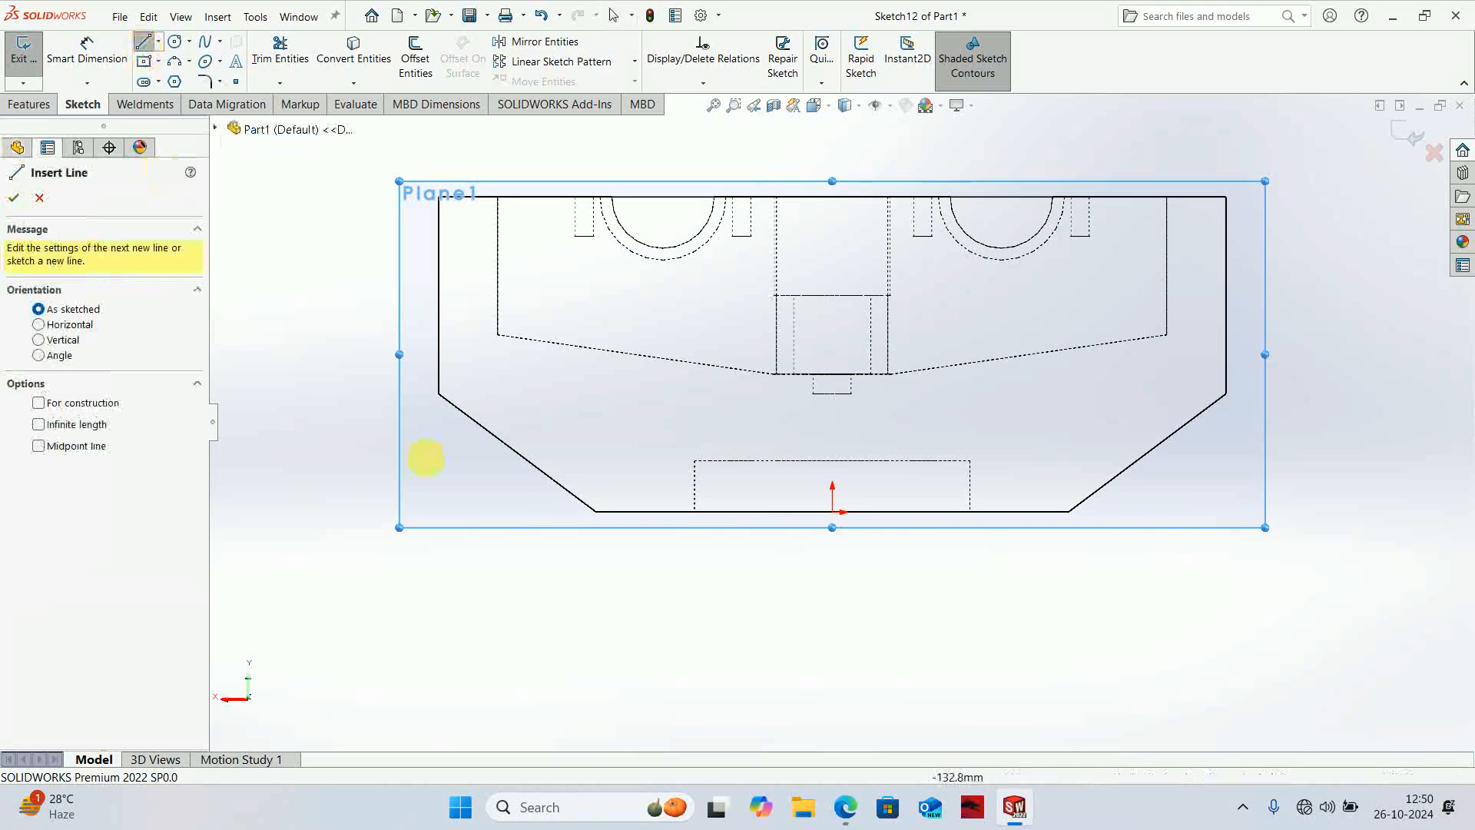
{"action": "left_click", "coordinate": [694, 461]}
{"action": "left_click", "coordinate": [970, 461]}
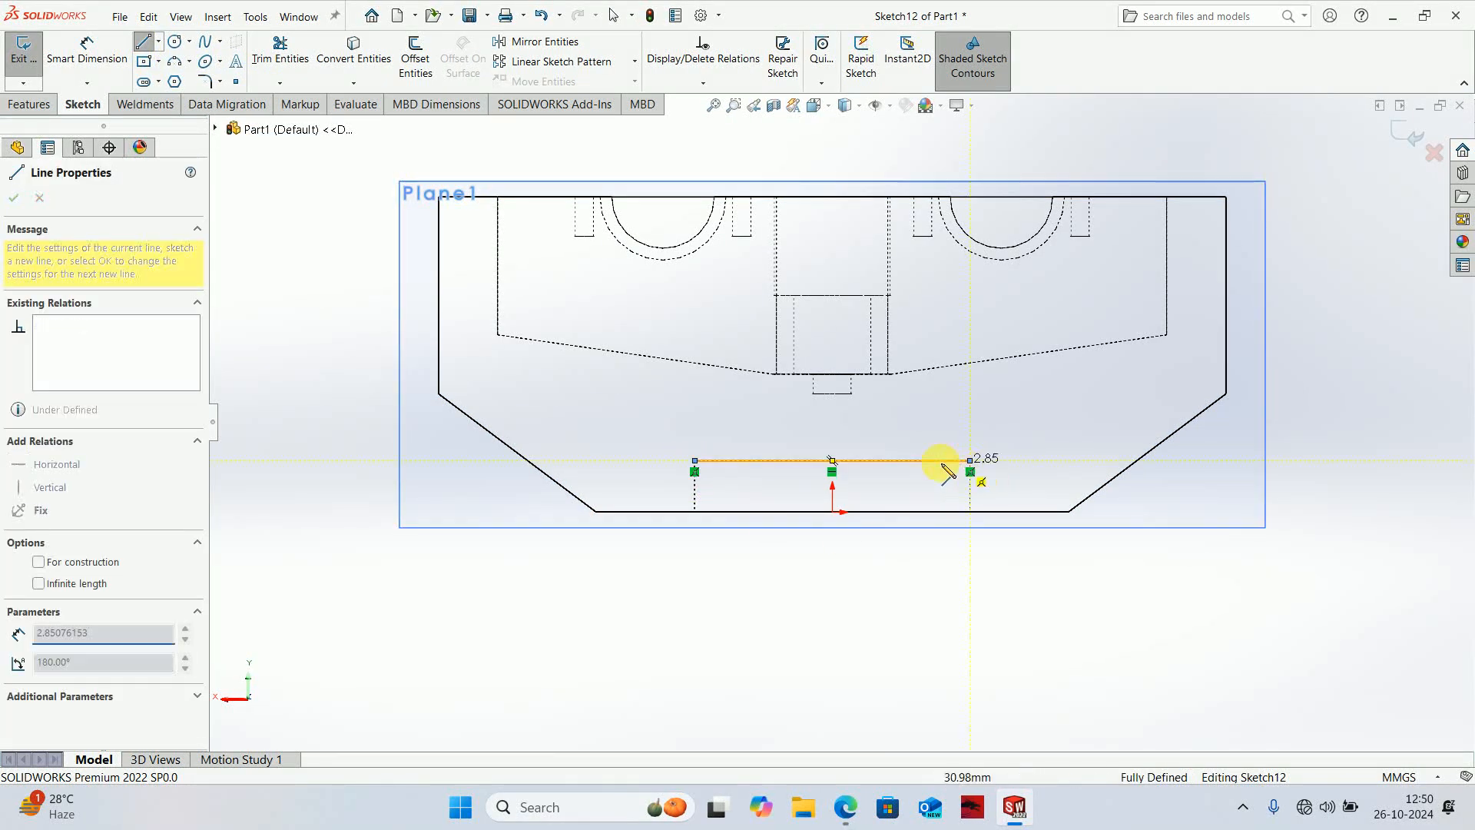
{"action": "scroll", "coordinate": [868, 411], "scroll_direction": "down", "scroll_amount": 3}
{"action": "left_click", "coordinate": [846, 386]}
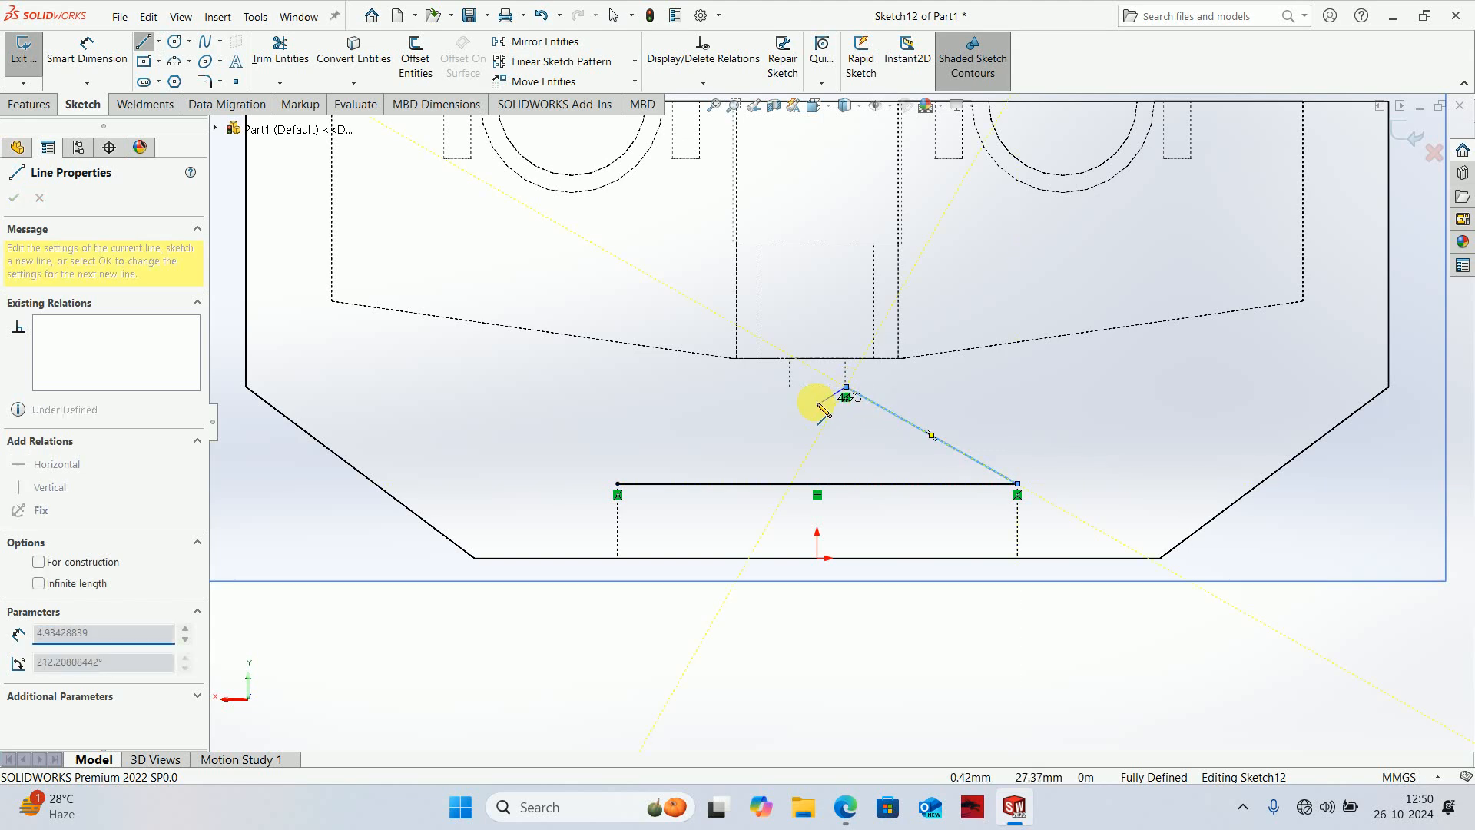
{"action": "left_click", "coordinate": [789, 387]}
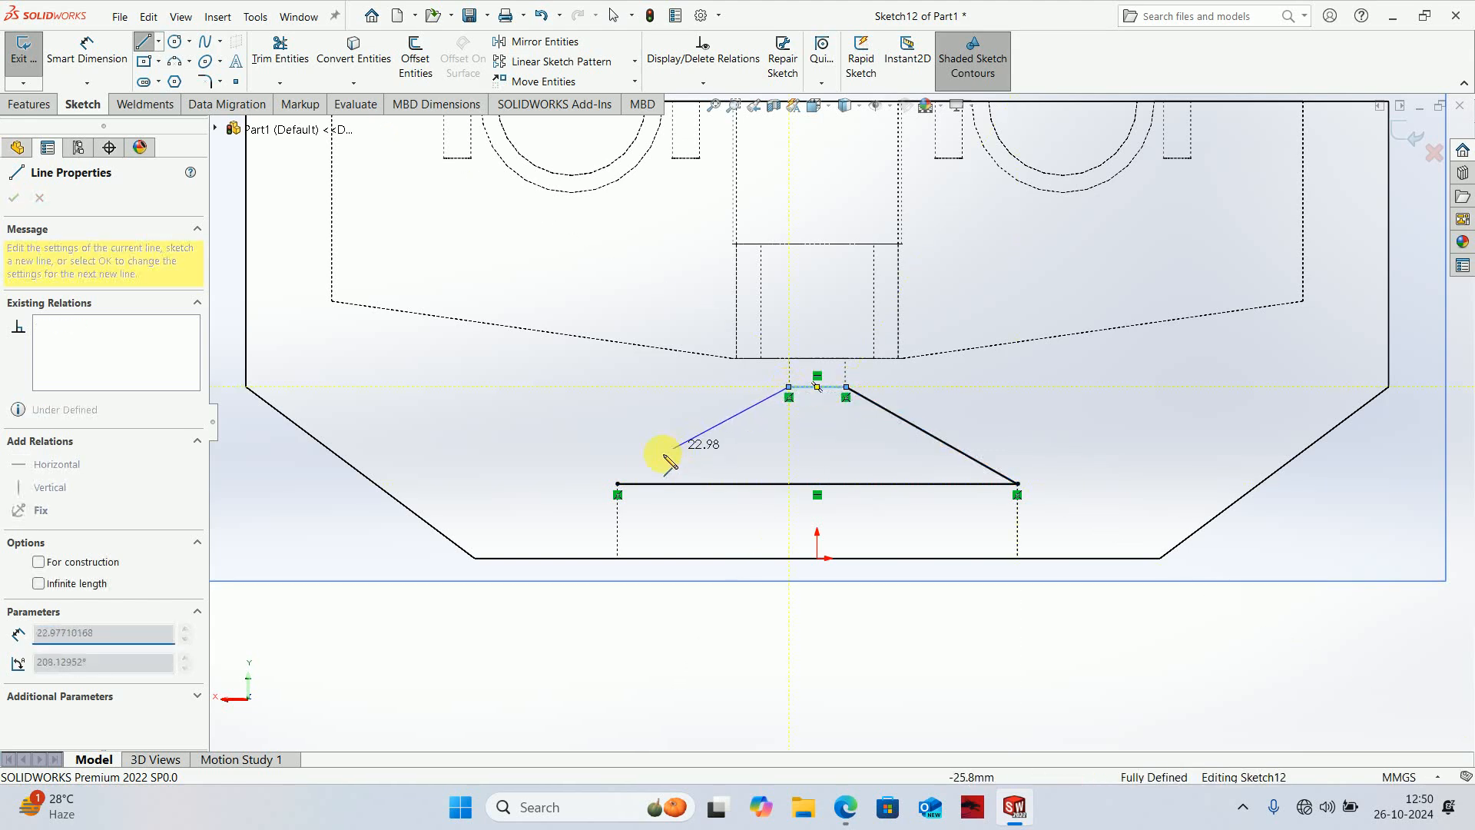
{"action": "left_click", "coordinate": [618, 483]}
{"action": "key", "text": "Escape"}
{"action": "scroll", "coordinate": [738, 431], "scroll_direction": "up", "scroll_amount": 3}
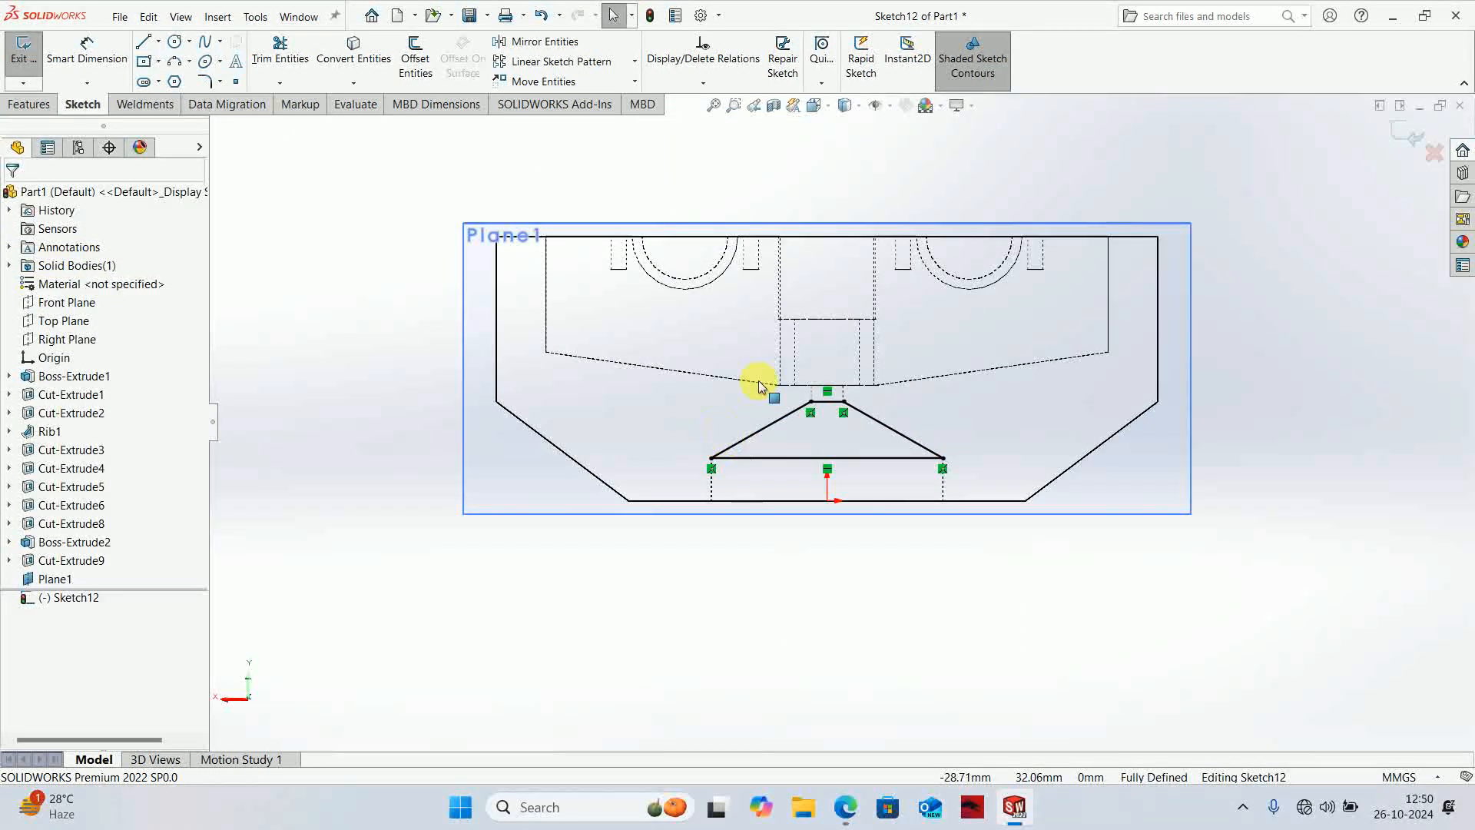
- Return the model to shaded display with edges and finish the trapezoid sketch
{"action": "left_click", "coordinate": [828, 105]}
{"action": "left_click", "coordinate": [854, 105]}
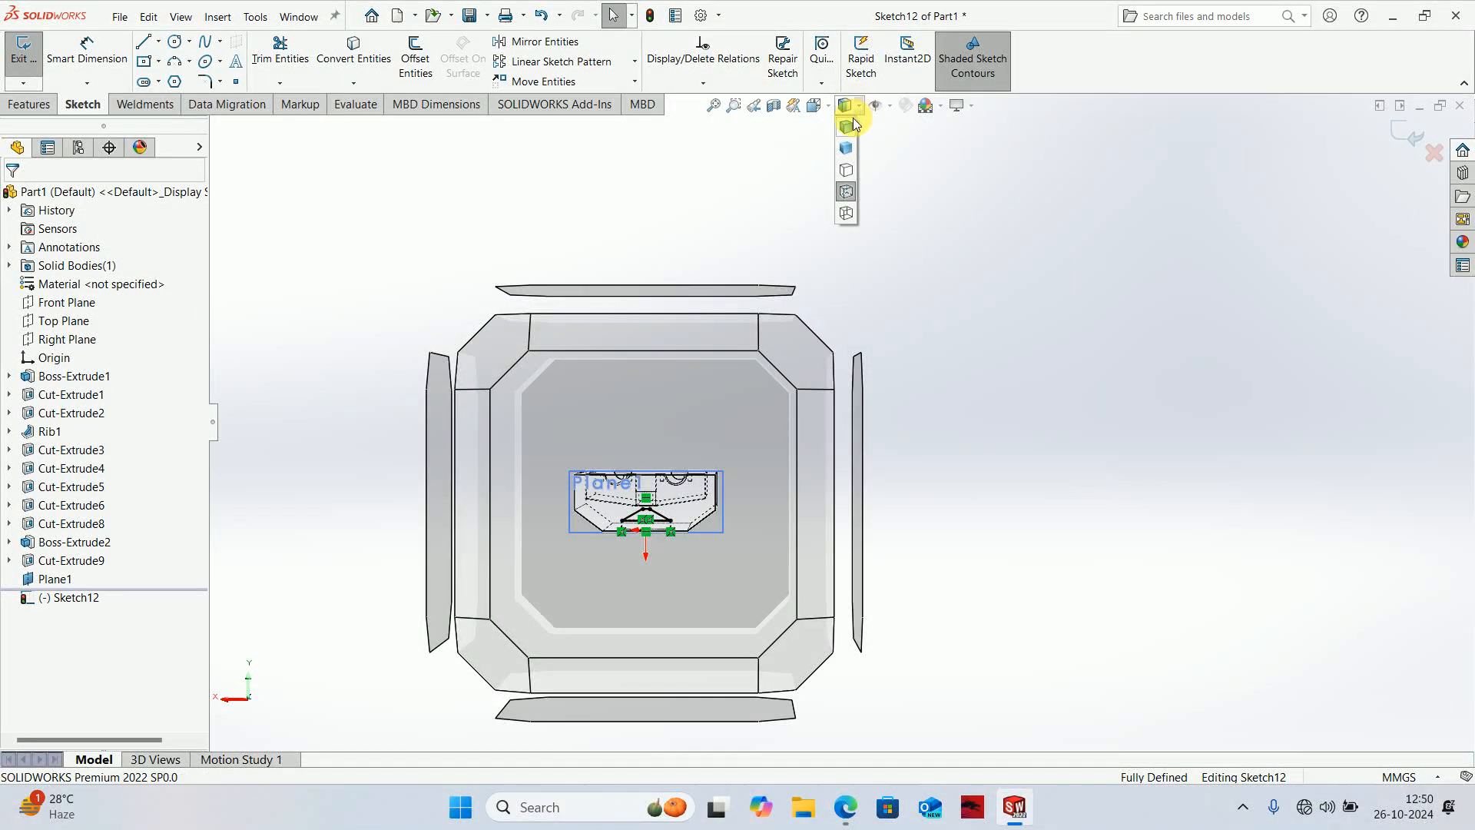
{"action": "left_click", "coordinate": [847, 124]}
{"action": "left_click", "coordinate": [1412, 135]}
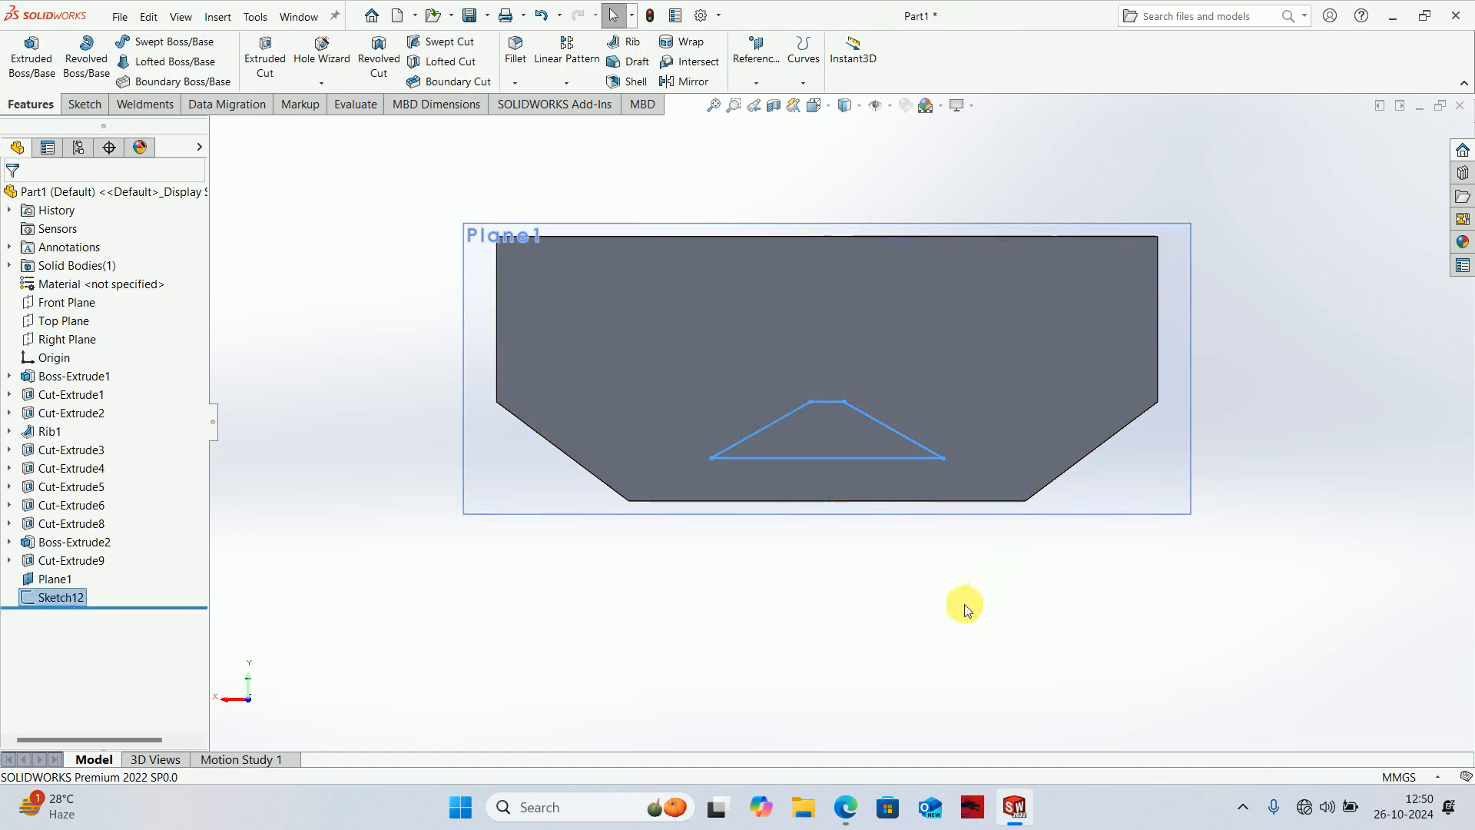
- Hide the offset reference plane that carries the trapezoid sketch
{"action": "mouse_move", "coordinate": [961, 602]}
{"action": "middle_mouse_down"}
{"action": "mouse_move", "coordinate": [961, 408]}
{"action": "mouse_move", "coordinate": [989, 529]}
{"action": "middle_mouse_up"}
{"action": "scroll", "coordinate": [989, 528], "scroll_direction": "up", "scroll_amount": 3}
{"action": "left_click", "coordinate": [1093, 351]}
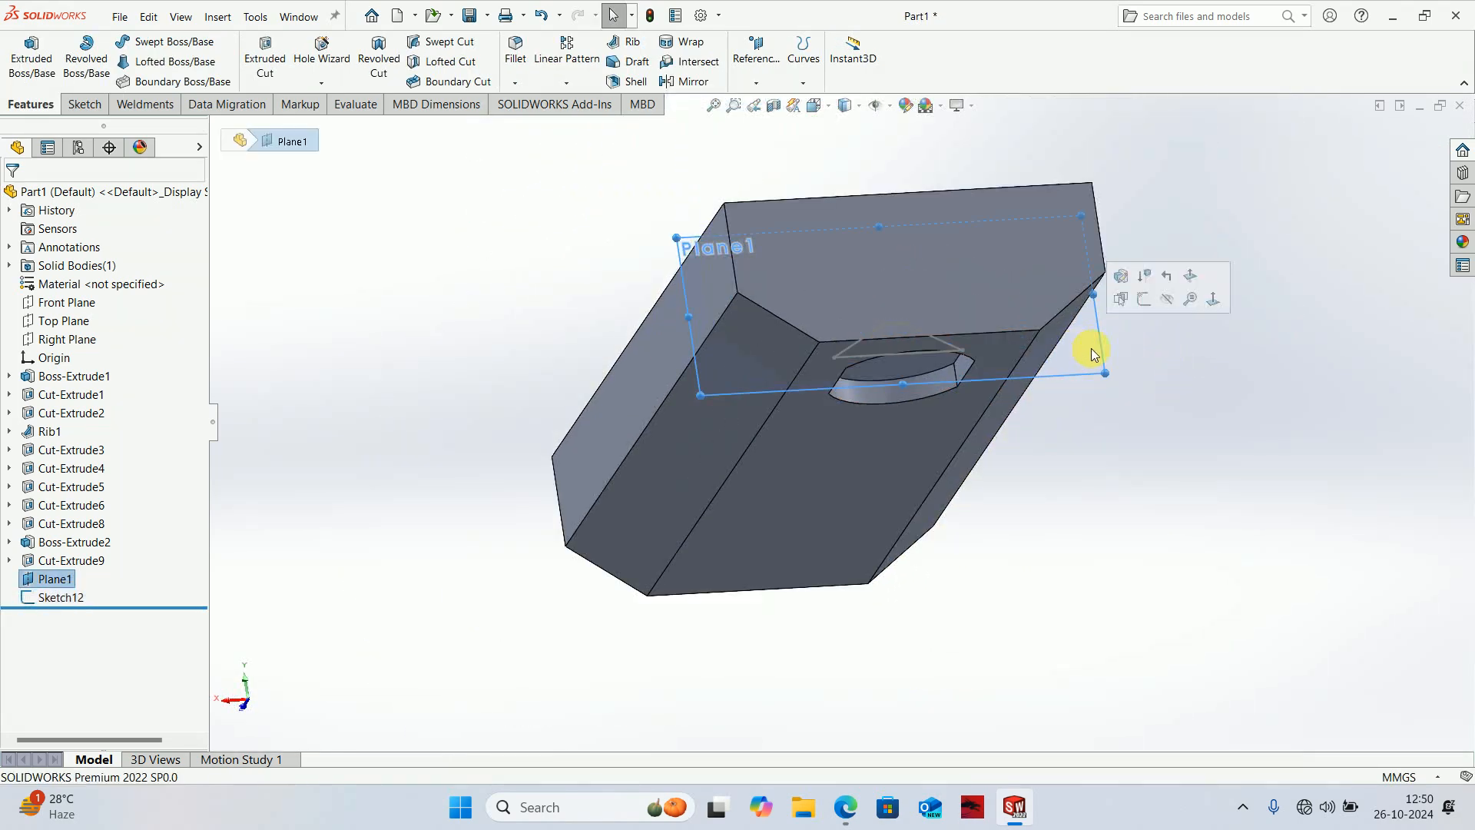
{"action": "left_click", "coordinate": [1154, 299]}
{"action": "key", "text": "ctrl+z"}
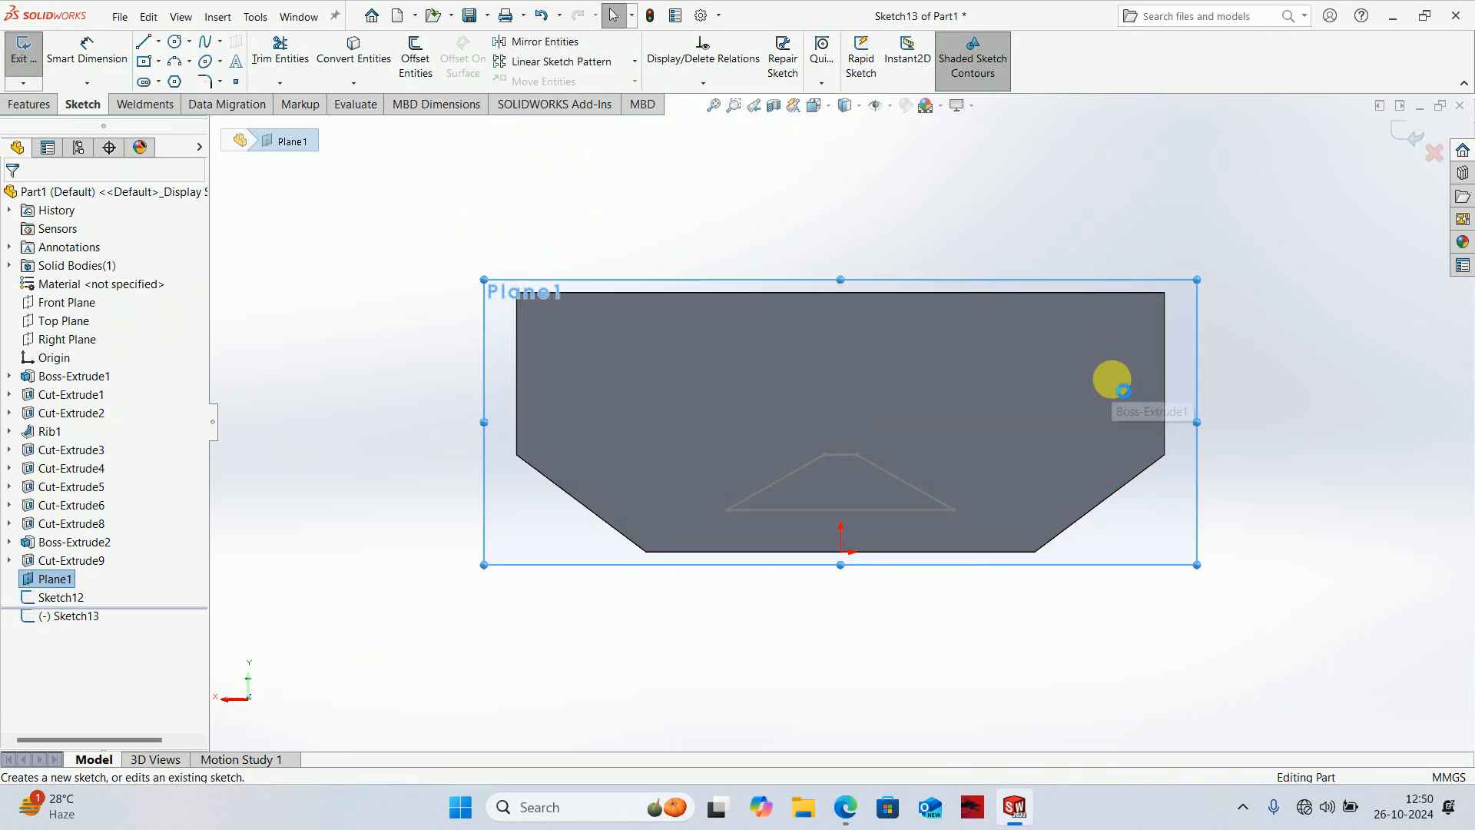
{"action": "left_click", "coordinate": [1089, 345]}
{"action": "left_click", "coordinate": [1160, 297]}
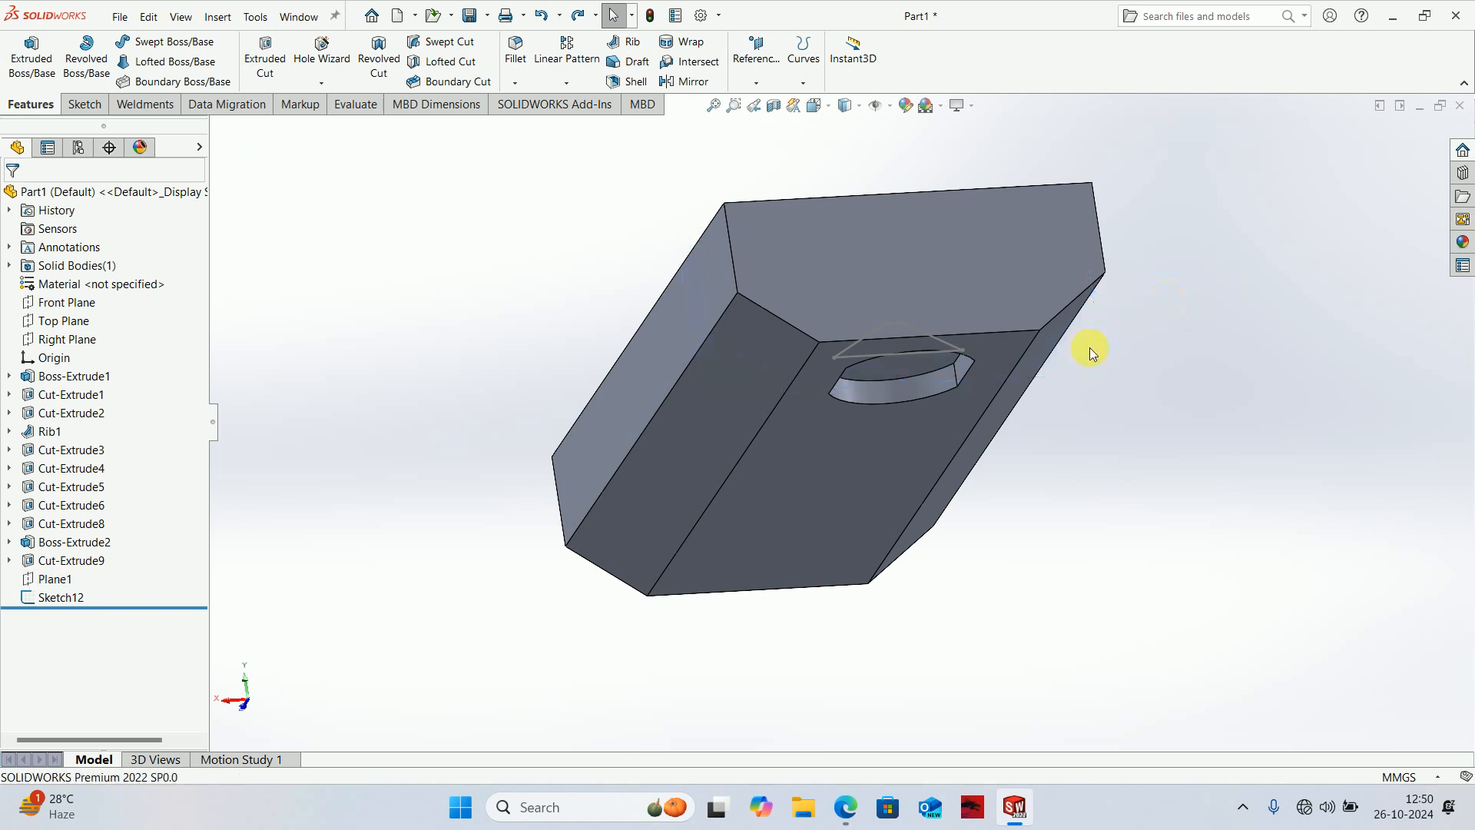
- Start an extruded cut from the trapezoid sketch with Direction 1 set to Up To Surface at the recess's curved wall
{"action": "scroll", "coordinate": [827, 160], "scroll_direction": "down", "scroll_amount": 3}
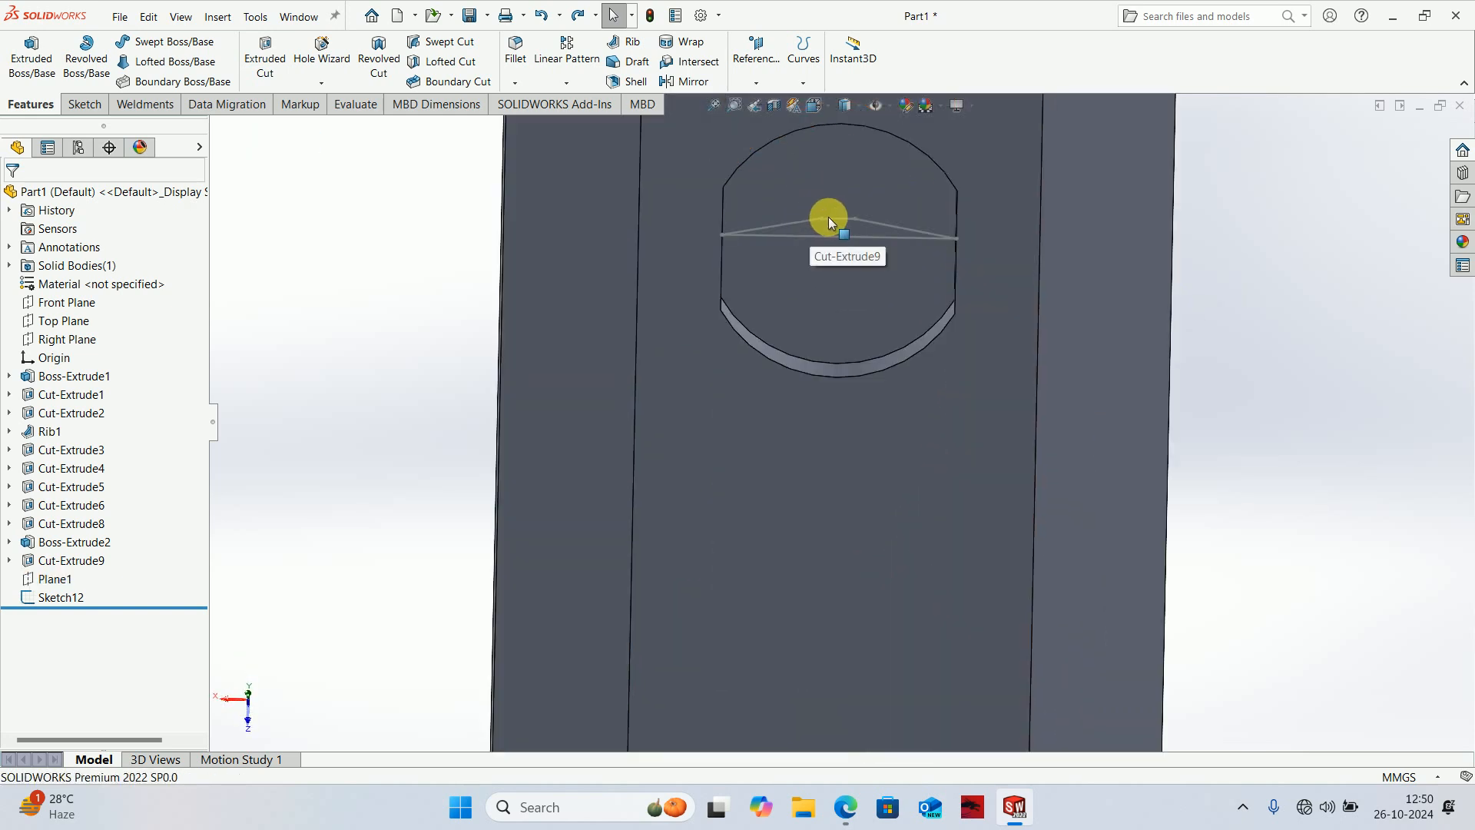
{"action": "left_click", "coordinate": [57, 599]}
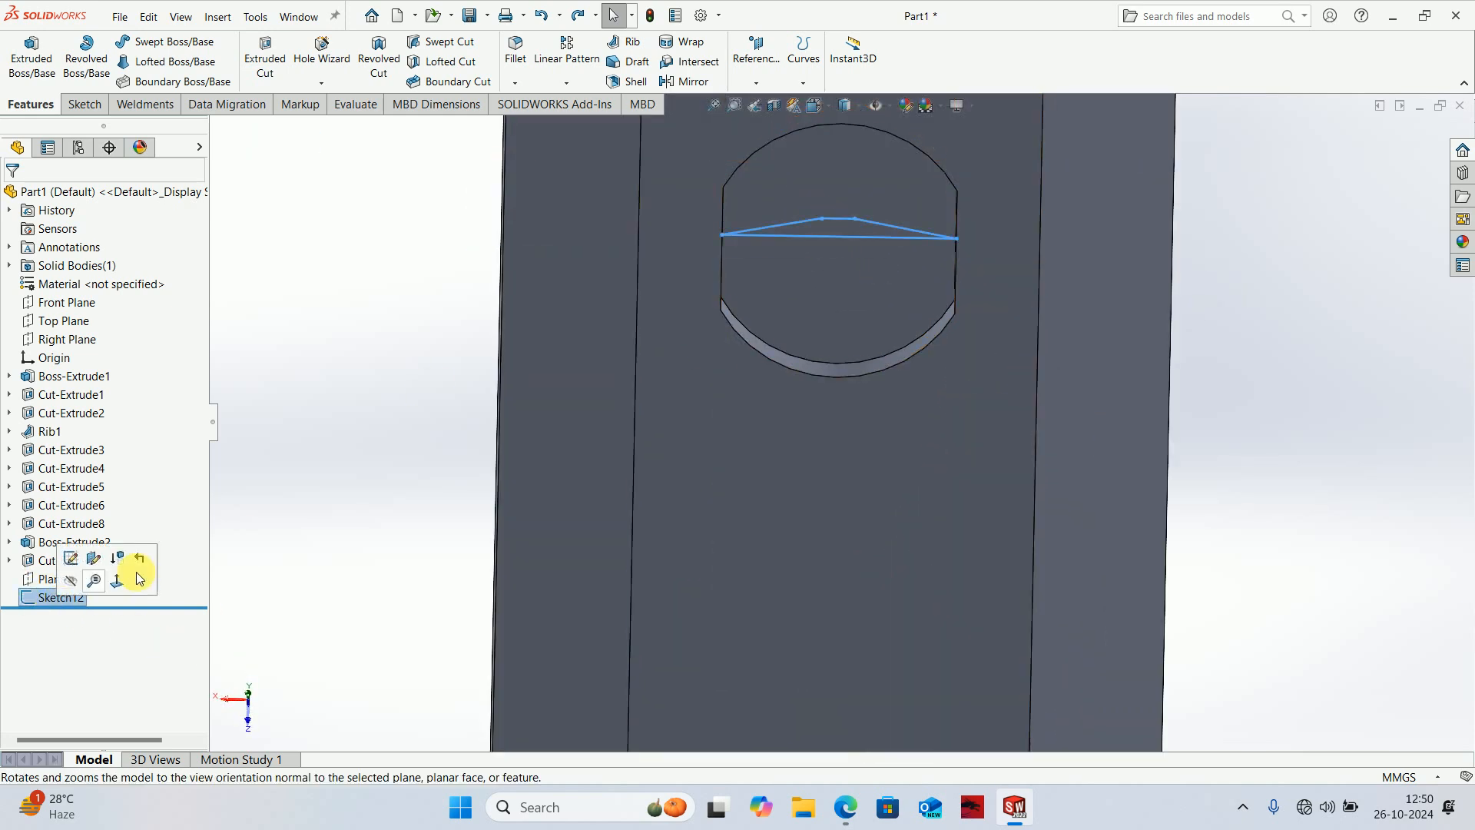
{"action": "left_click", "coordinate": [264, 58]}
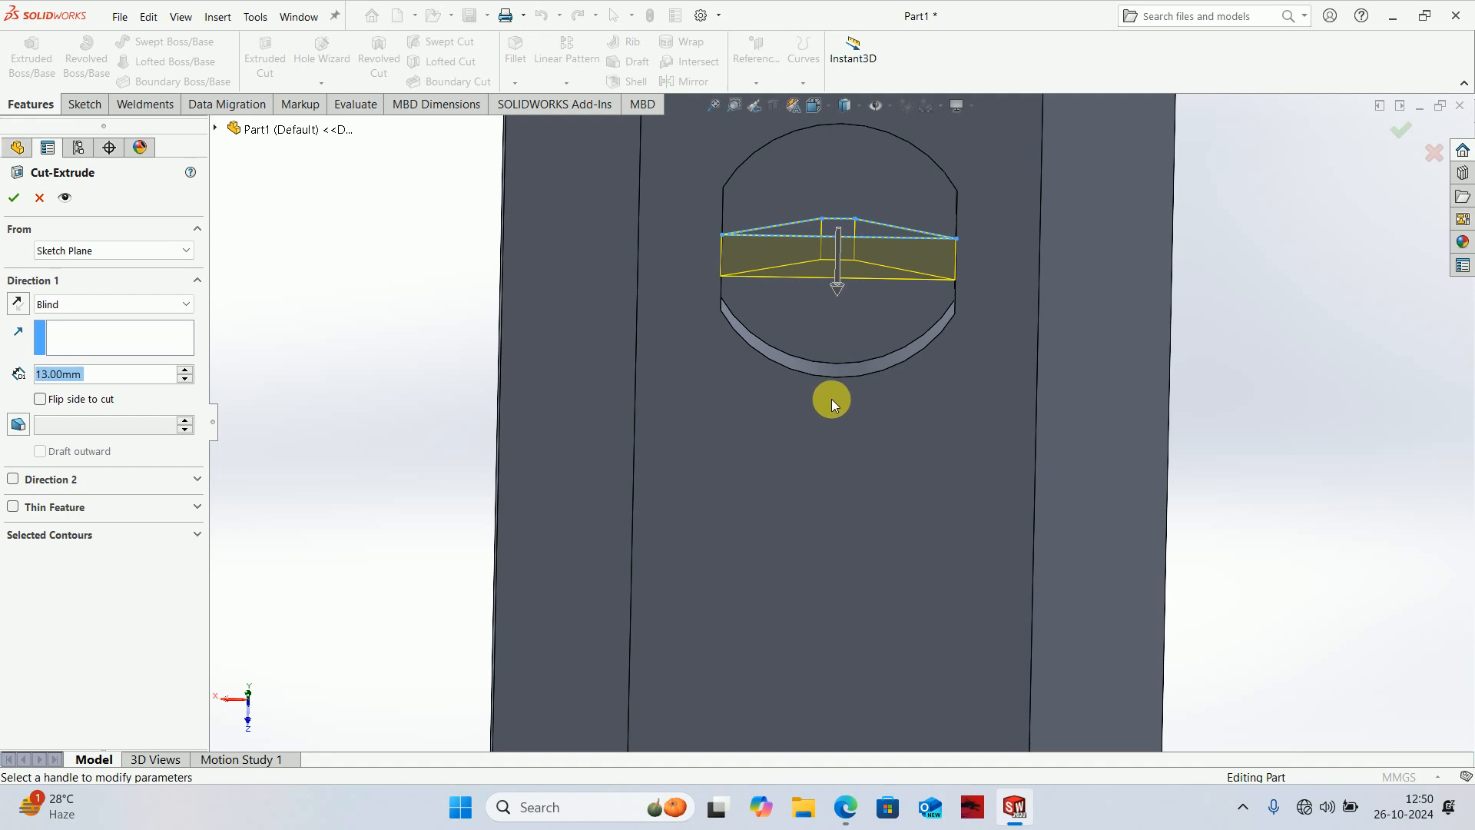
{"action": "left_click", "coordinate": [189, 370]}
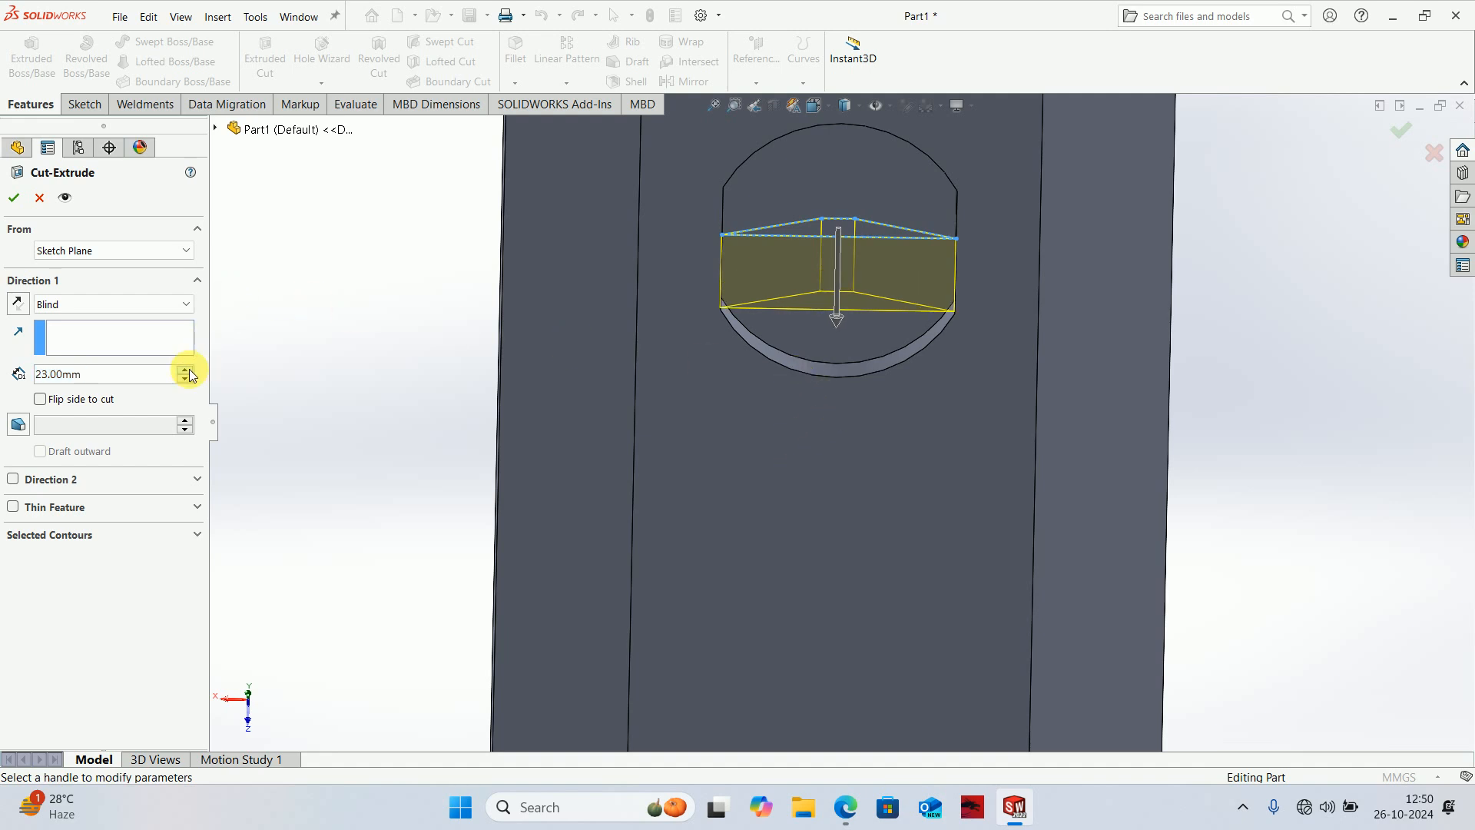
{"action": "left_click", "coordinate": [189, 370]}
{"action": "middle_click_drag", "start_coordinate": [863, 326], "coordinate": [804, 382]}
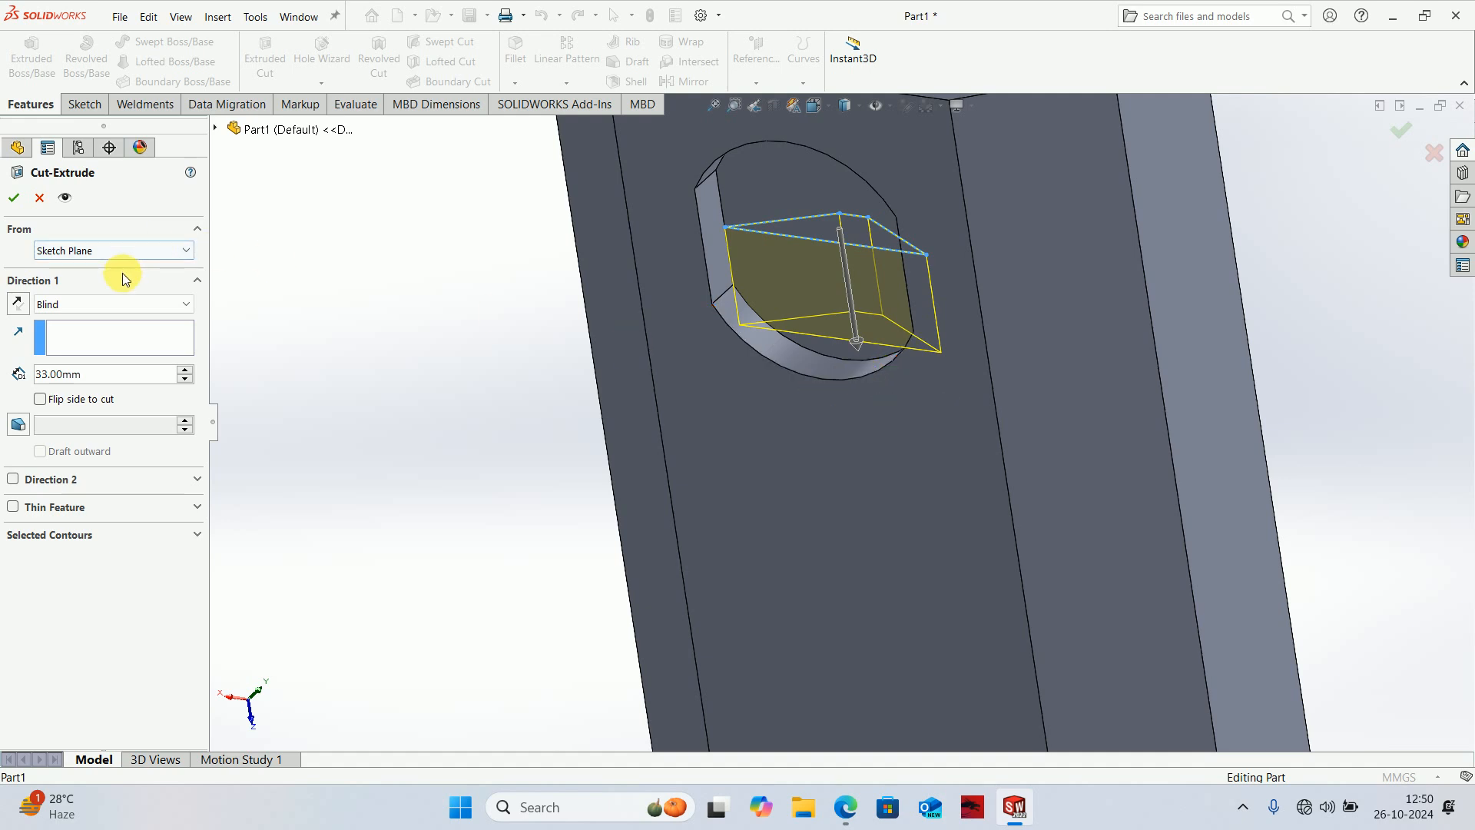
{"action": "left_click", "coordinate": [80, 302]}
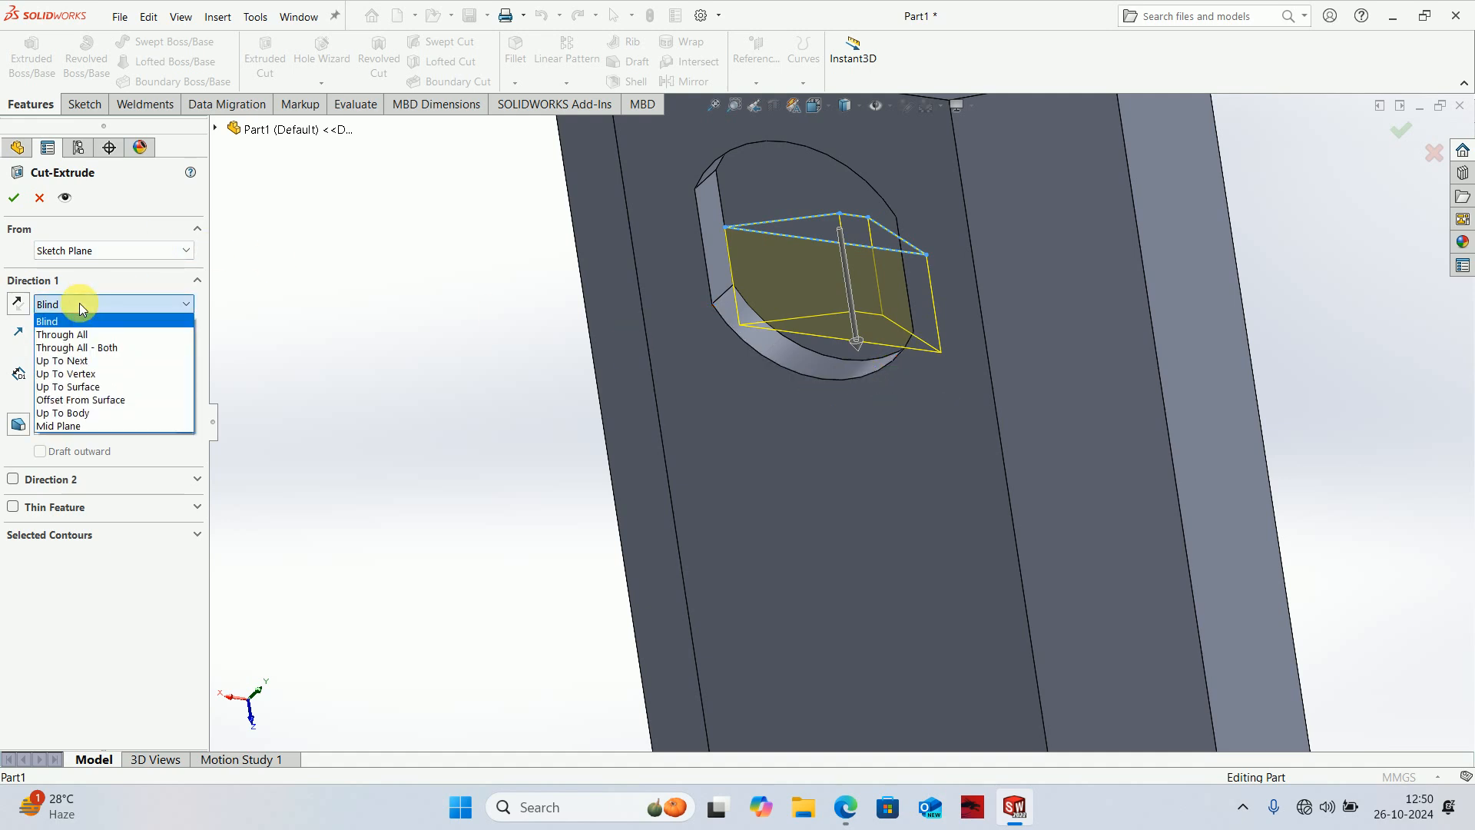
{"action": "left_click", "coordinate": [99, 387]}
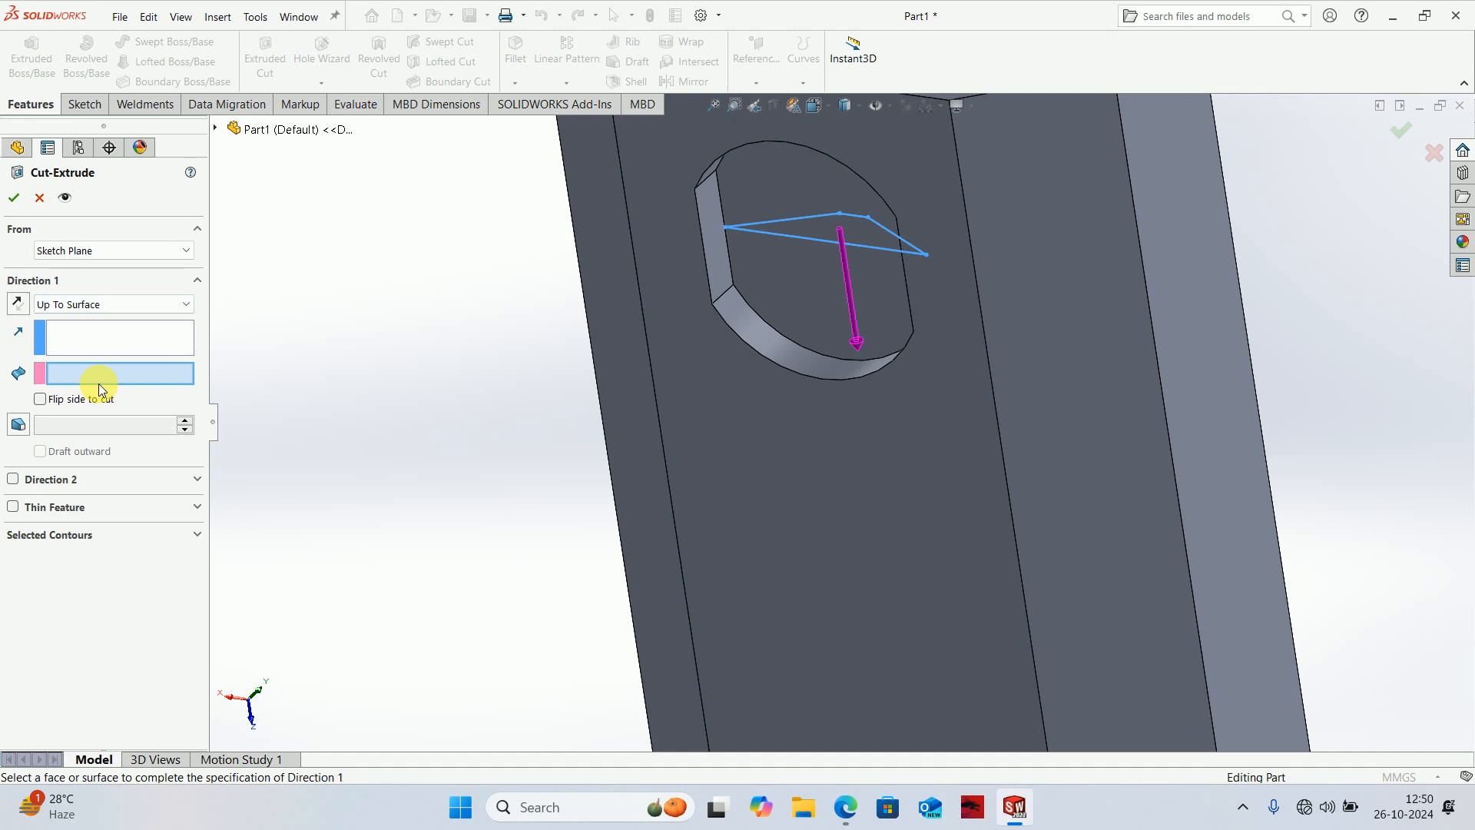
{"action": "left_click", "coordinate": [740, 324]}
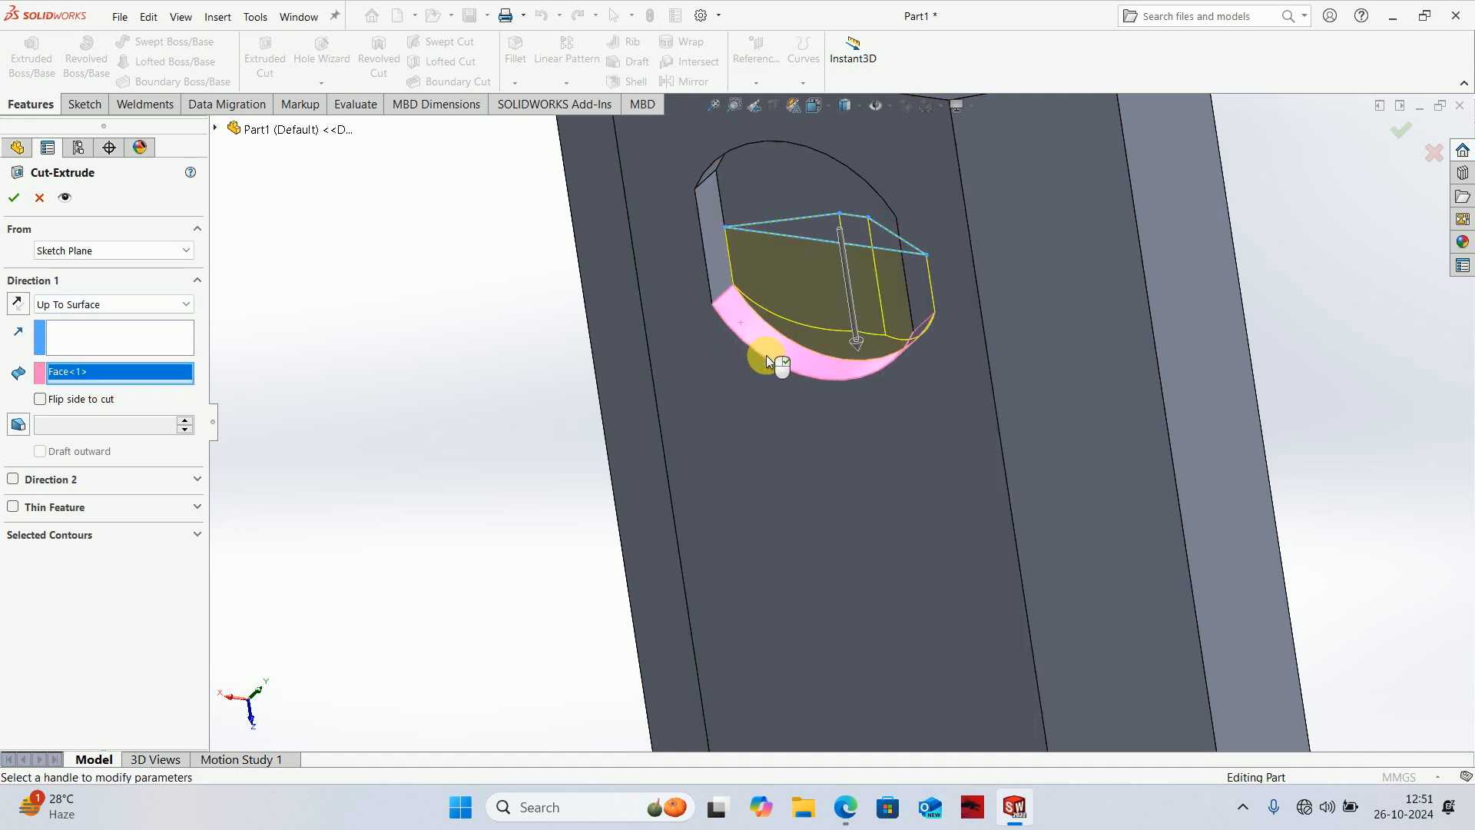
{"action": "middle_click_drag", "start_coordinate": [767, 355], "coordinate": [912, 279]}
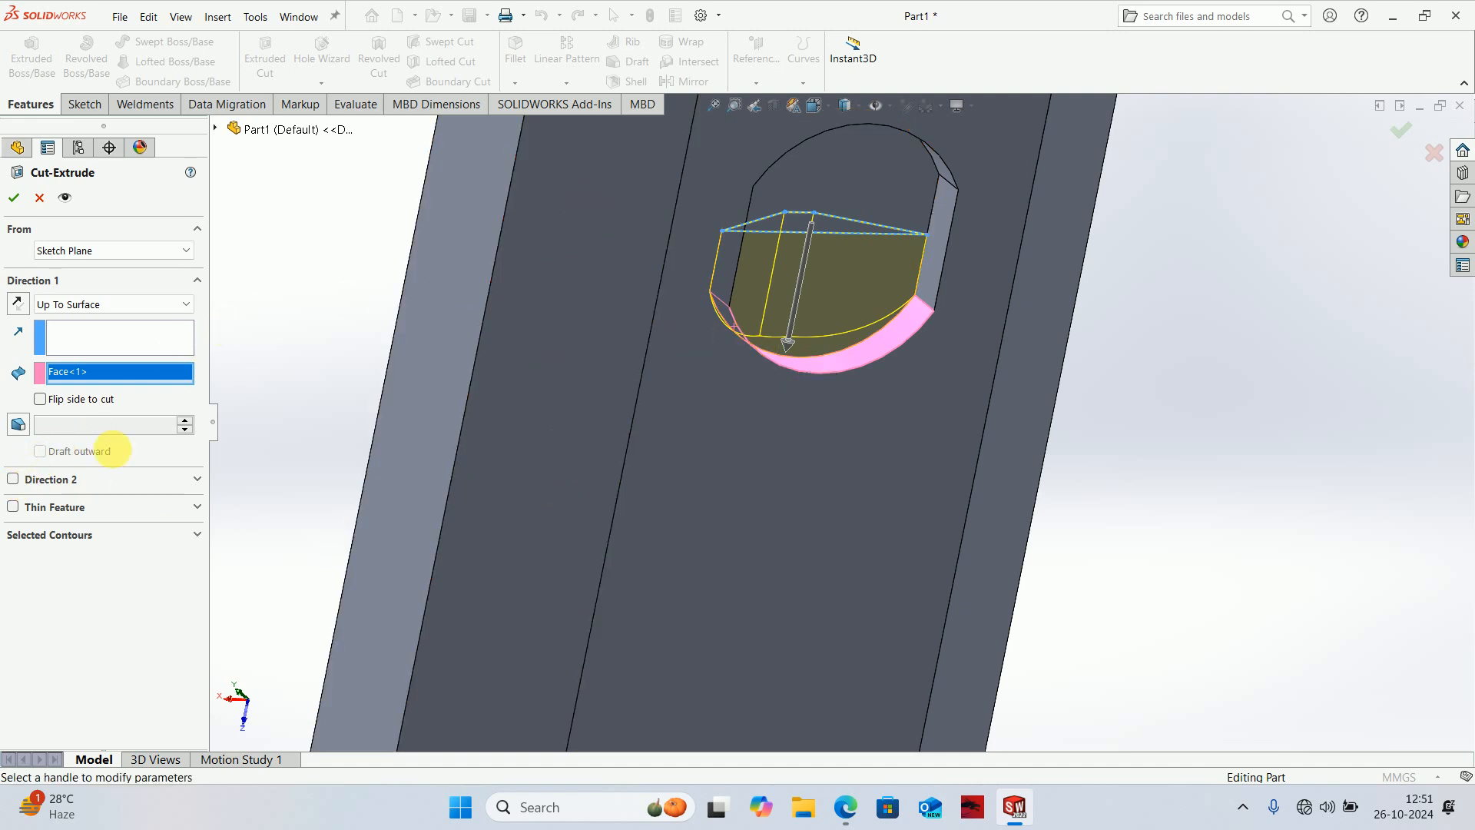
- Enable Direction 2 of the cut, set it to Up To Surface at the opposite curved wall, and finish the cut
{"action": "left_click", "coordinate": [12, 478]}
{"action": "left_click", "coordinate": [65, 500]}
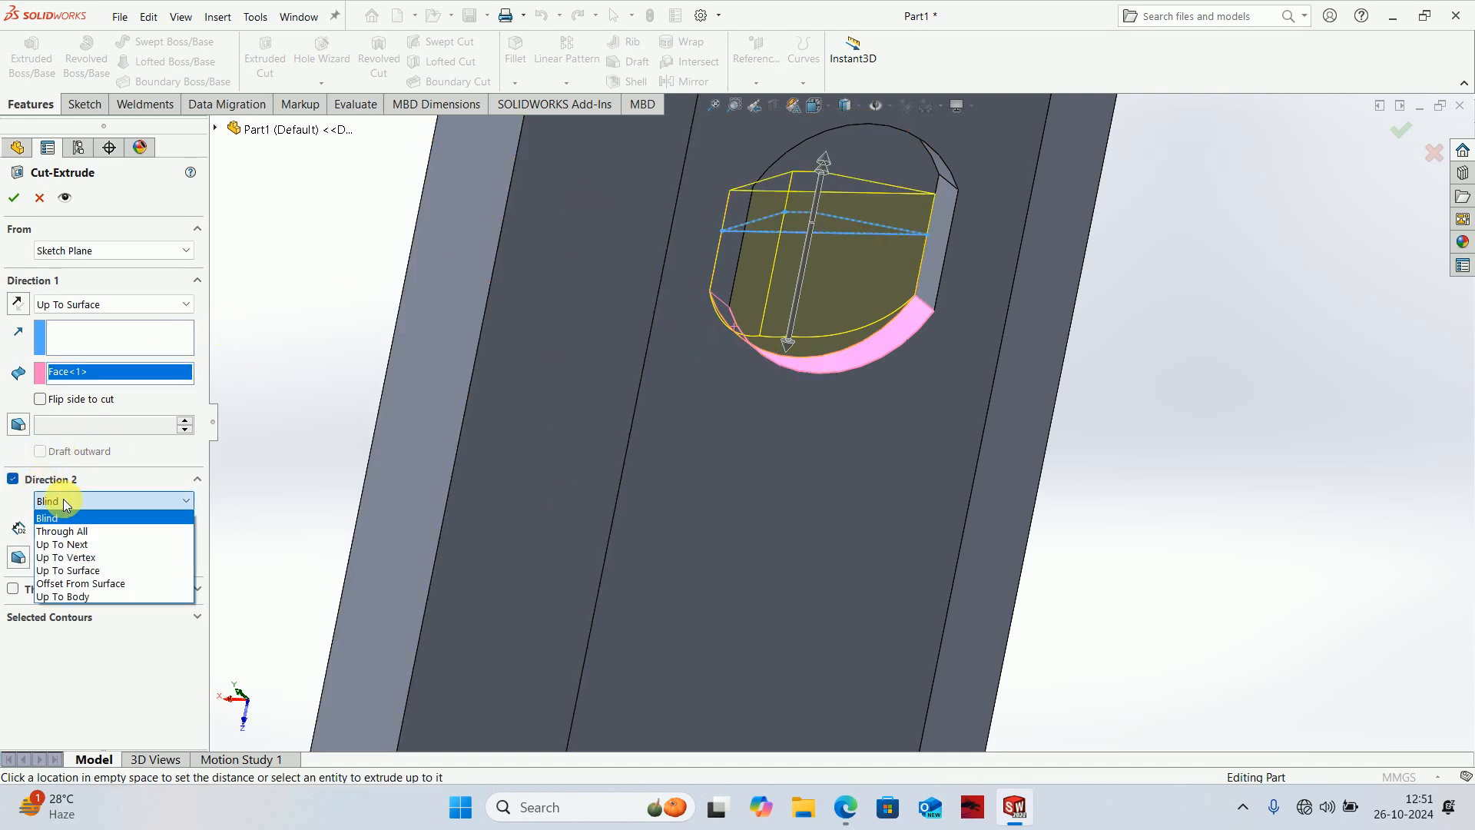
{"action": "left_click", "coordinate": [67, 570]}
{"action": "middle_click_drag", "start_coordinate": [606, 533], "coordinate": [1104, 371]}
{"action": "left_click", "coordinate": [897, 253]}
{"action": "left_click", "coordinate": [1401, 127]}
{"action": "scroll", "coordinate": [957, 345], "scroll_direction": "up", "scroll_amount": 4}
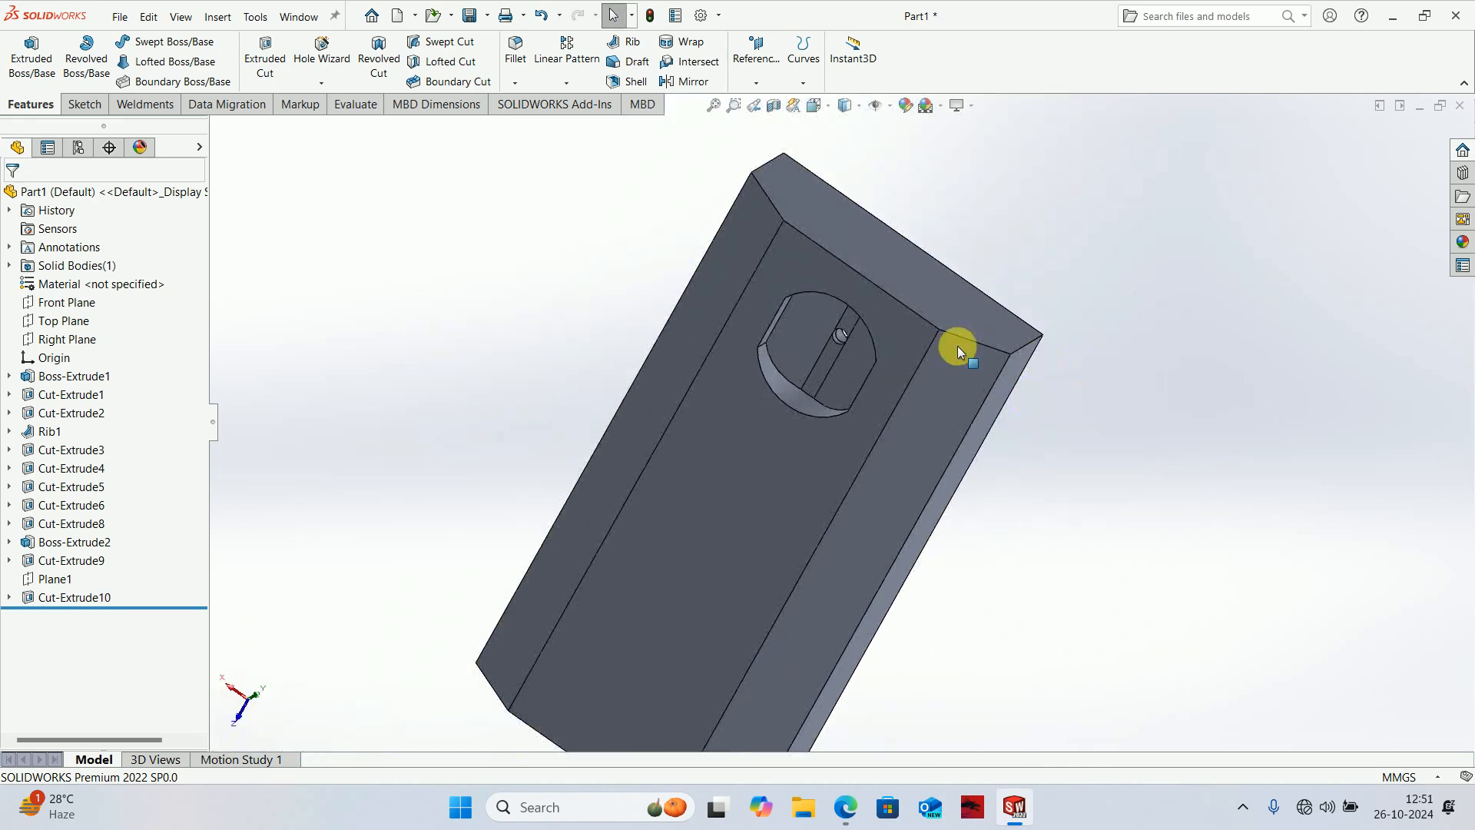
- Section the model through the Right Plane and examine the profile of the recess and chamber
{"action": "left_click", "coordinate": [73, 302]}
{"action": "left_click", "coordinate": [75, 339]}
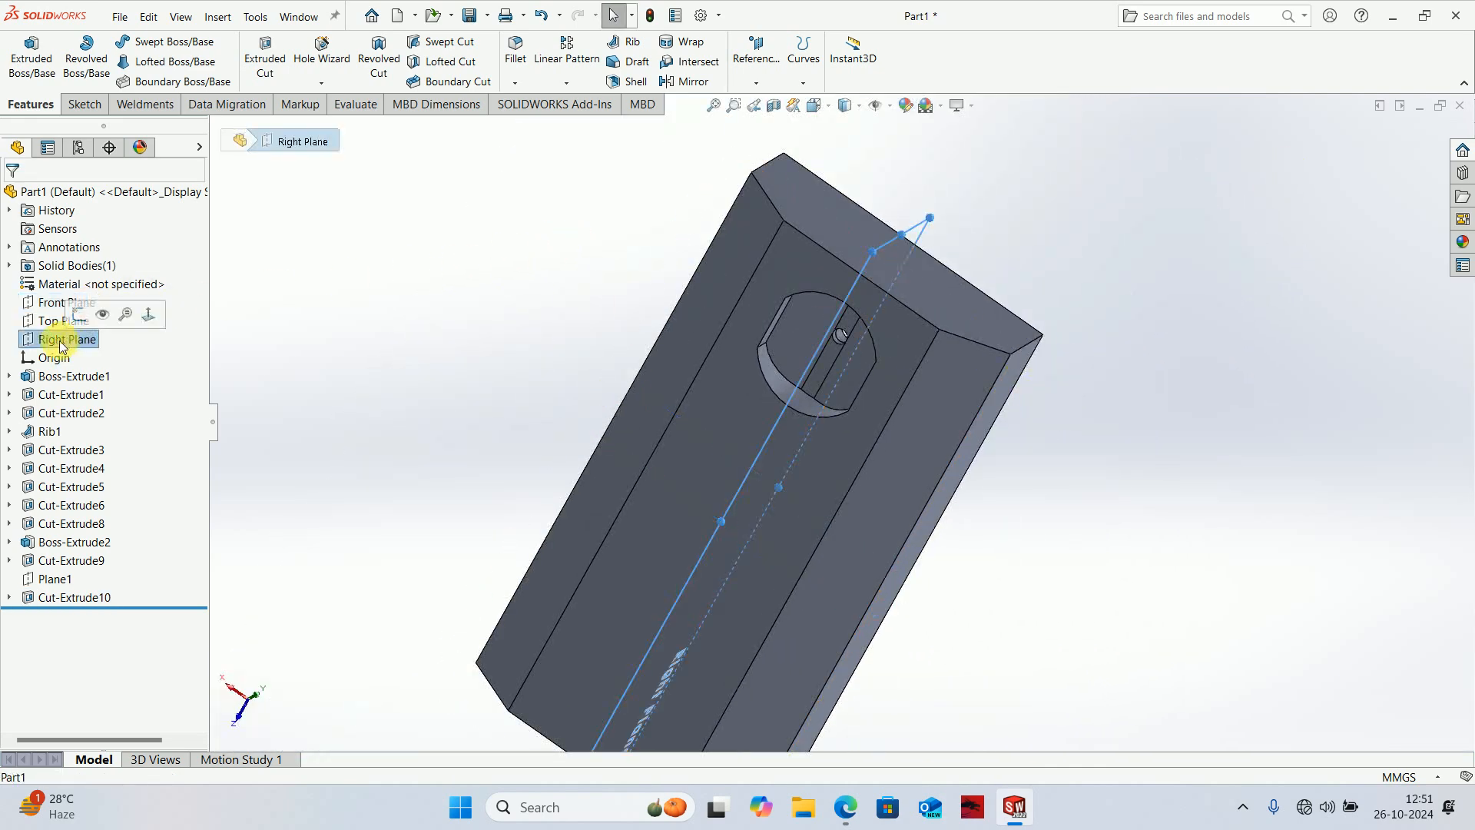
{"action": "key", "text": "ctrl+8"}
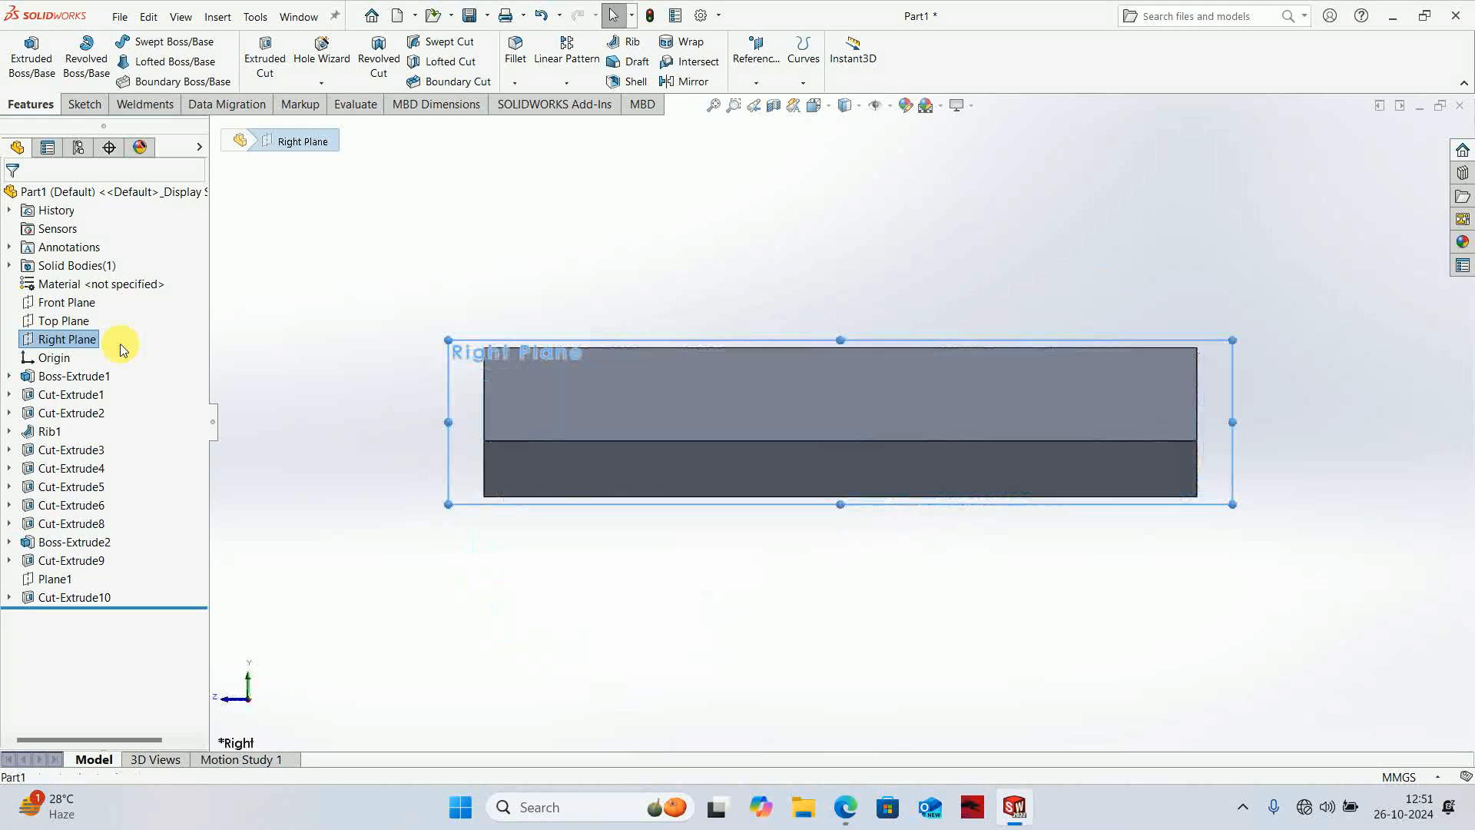
{"action": "left_click", "coordinate": [773, 107]}
{"action": "left_click", "coordinate": [1399, 131]}
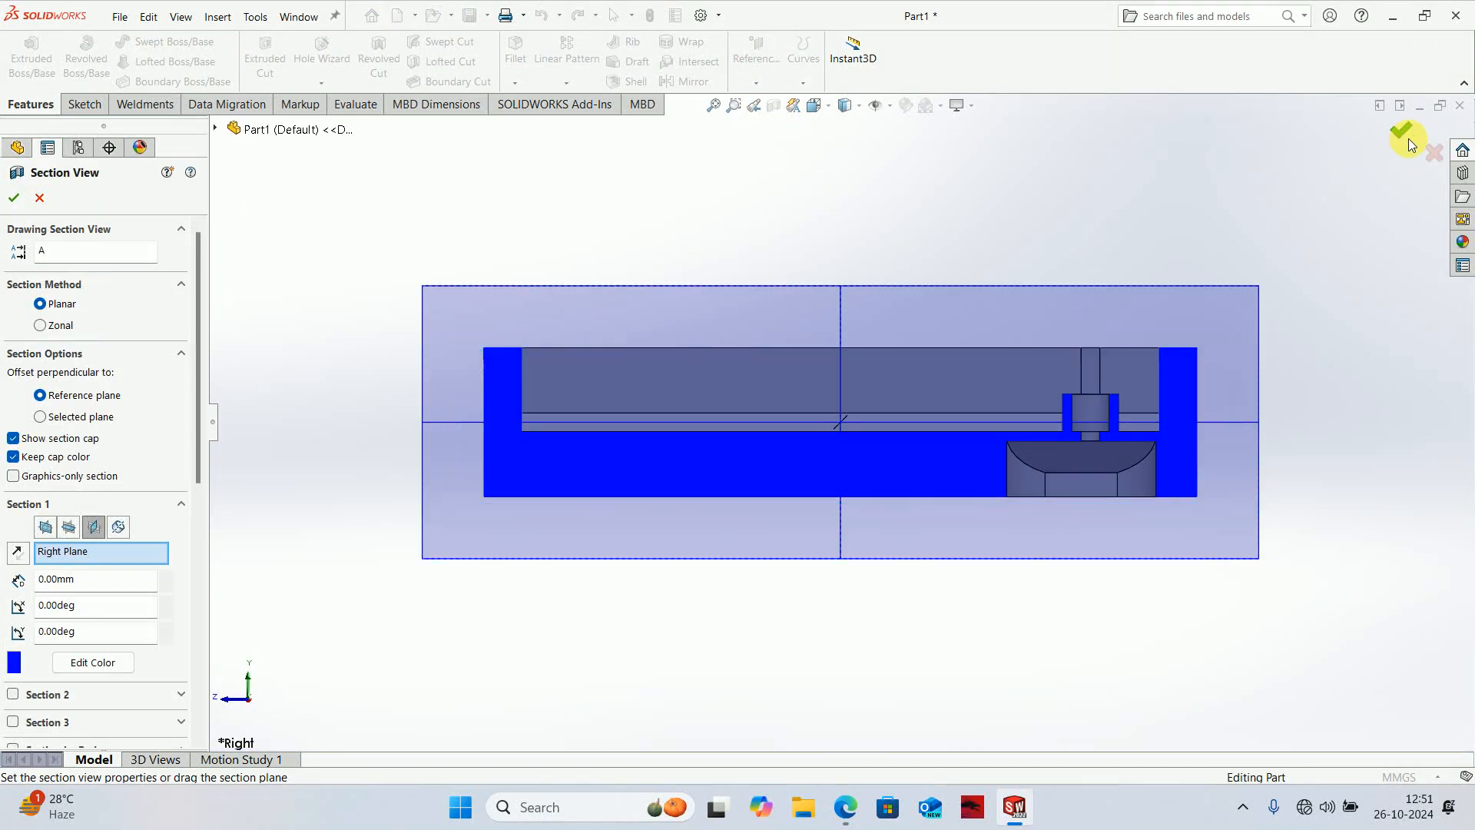
{"action": "scroll", "coordinate": [1103, 417], "scroll_direction": "down", "scroll_amount": 3}
{"action": "scroll", "coordinate": [1104, 418], "scroll_direction": "down", "scroll_amount": 2}
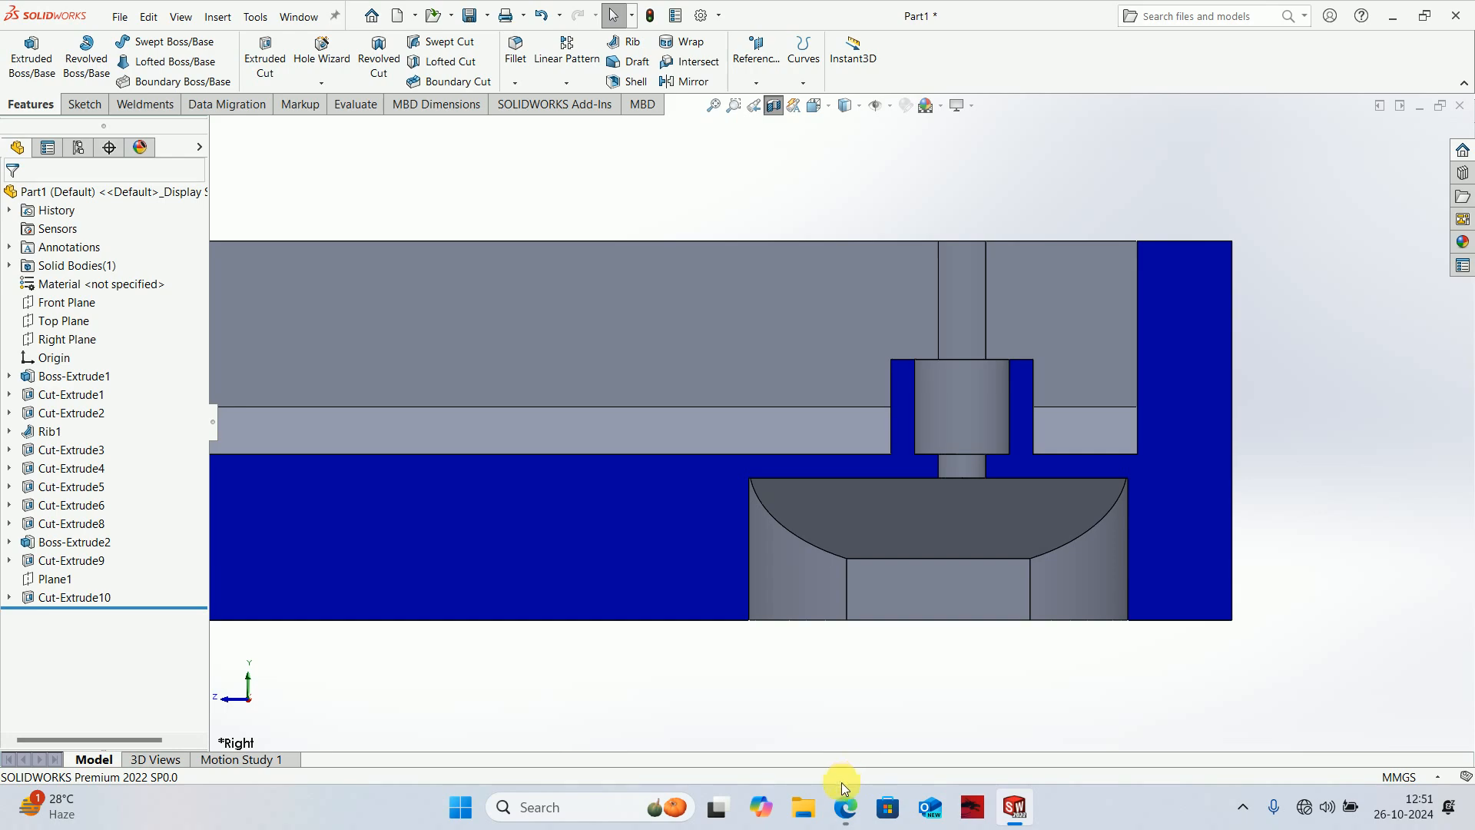
- Compare the sectioned chamber with section DD-DD in the PDF drawing
{"action": "left_click", "coordinate": [845, 805]}
{"action": "scroll", "coordinate": [849, 470], "scroll_direction": "up", "scroll_amount": 3, "text": "ctrl"}
{"action": "scroll", "coordinate": [849, 470], "scroll_direction": "up", "scroll_amount": 10}
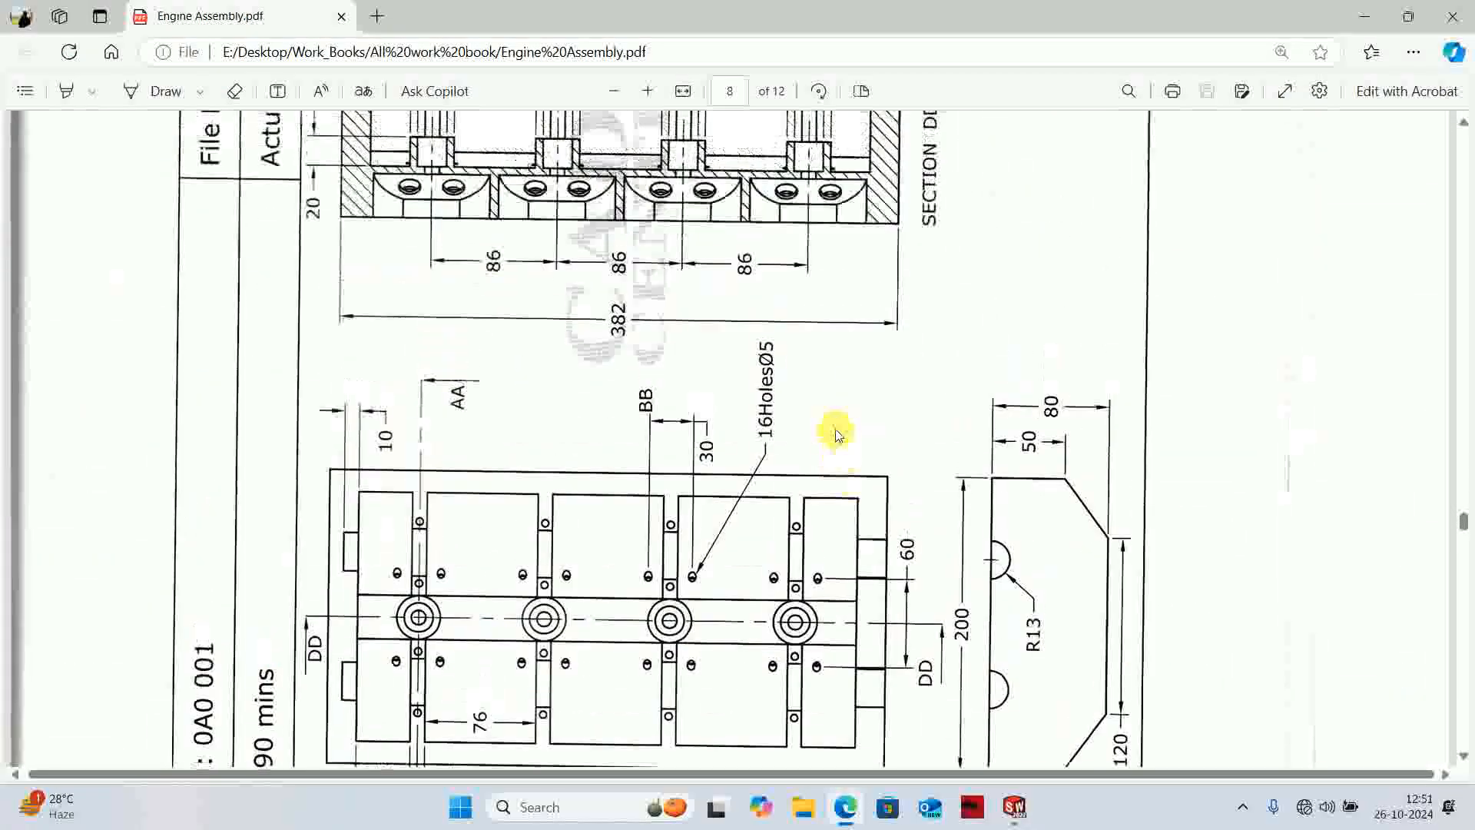
{"action": "left_click", "coordinate": [1014, 806]}
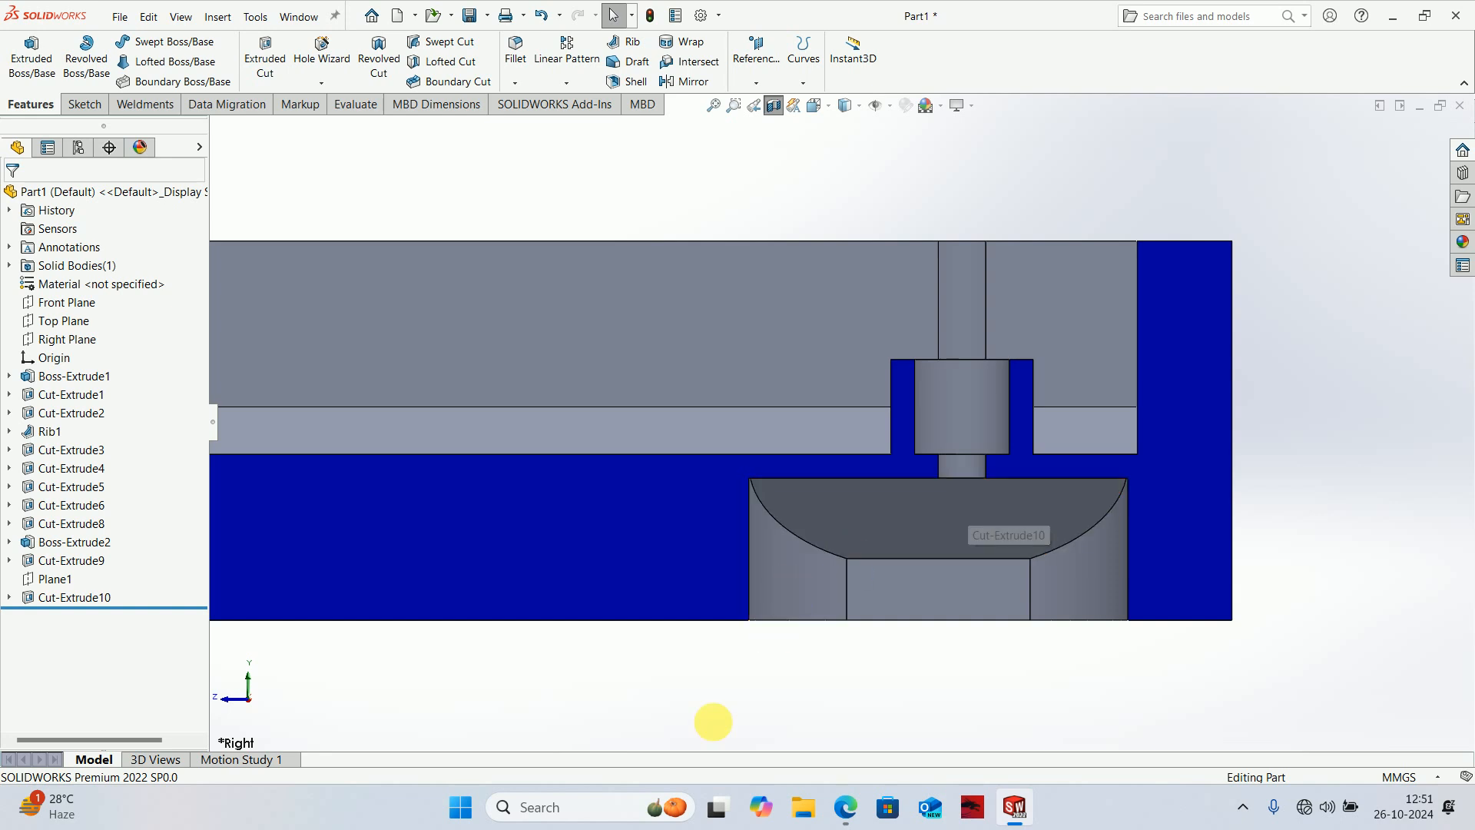
{"action": "left_click", "coordinate": [845, 806]}
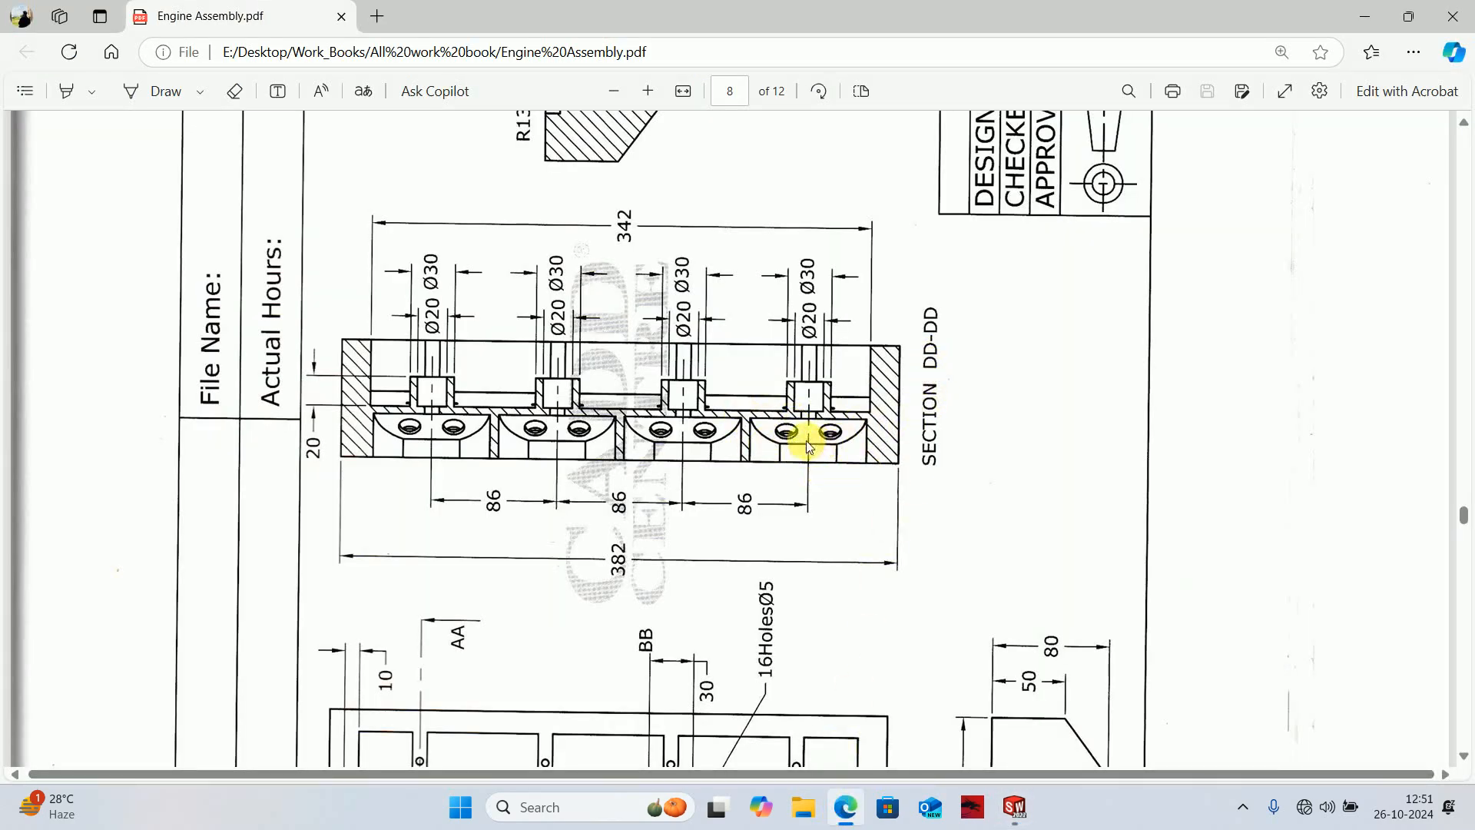
{"action": "left_click", "coordinate": [1014, 806]}
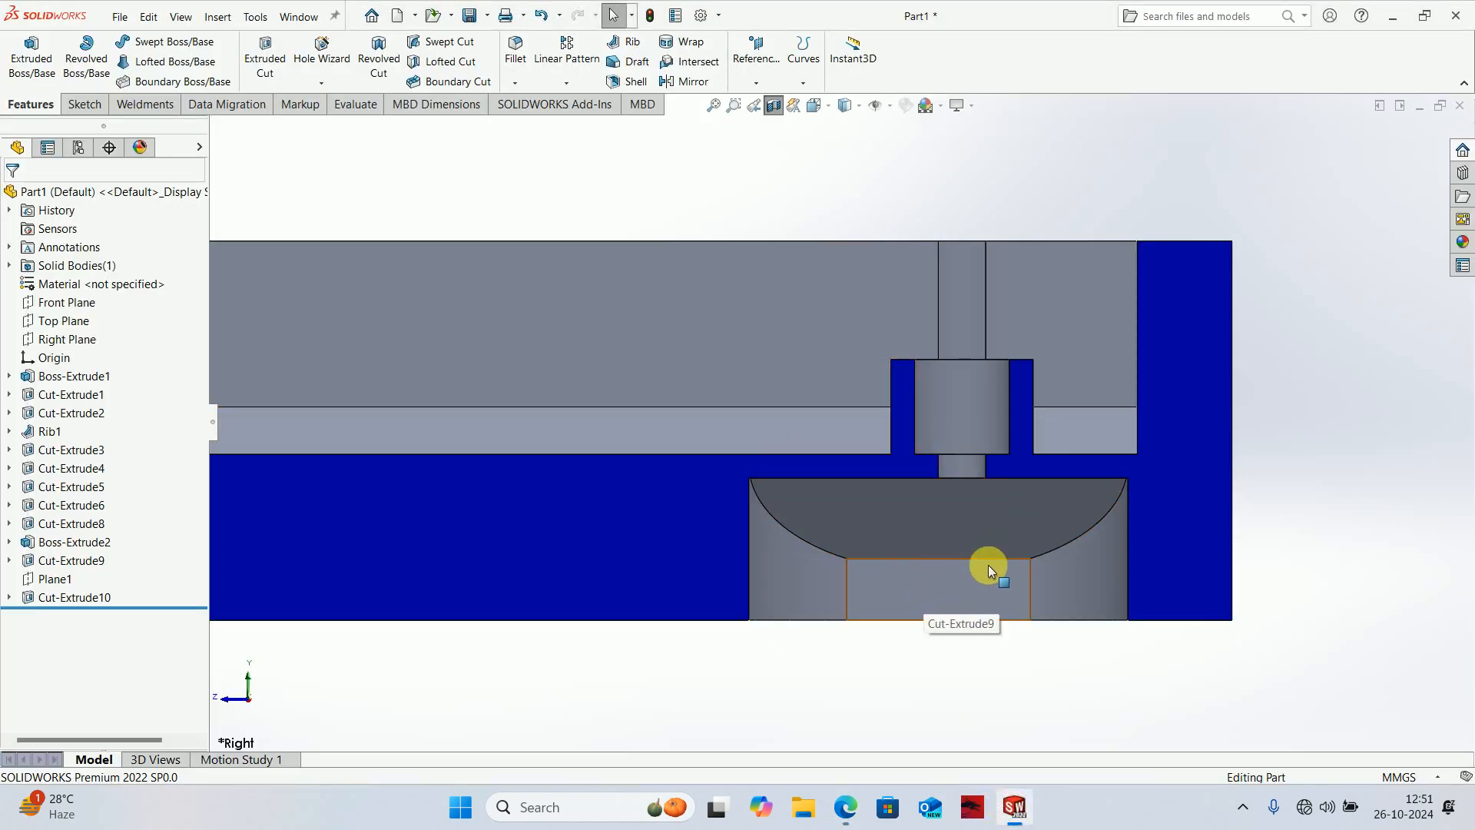
- Examine the sectioned recess from the block's underside and turn off the section view
{"action": "middle_click_drag", "start_coordinate": [1011, 551], "coordinate": [1046, 307]}
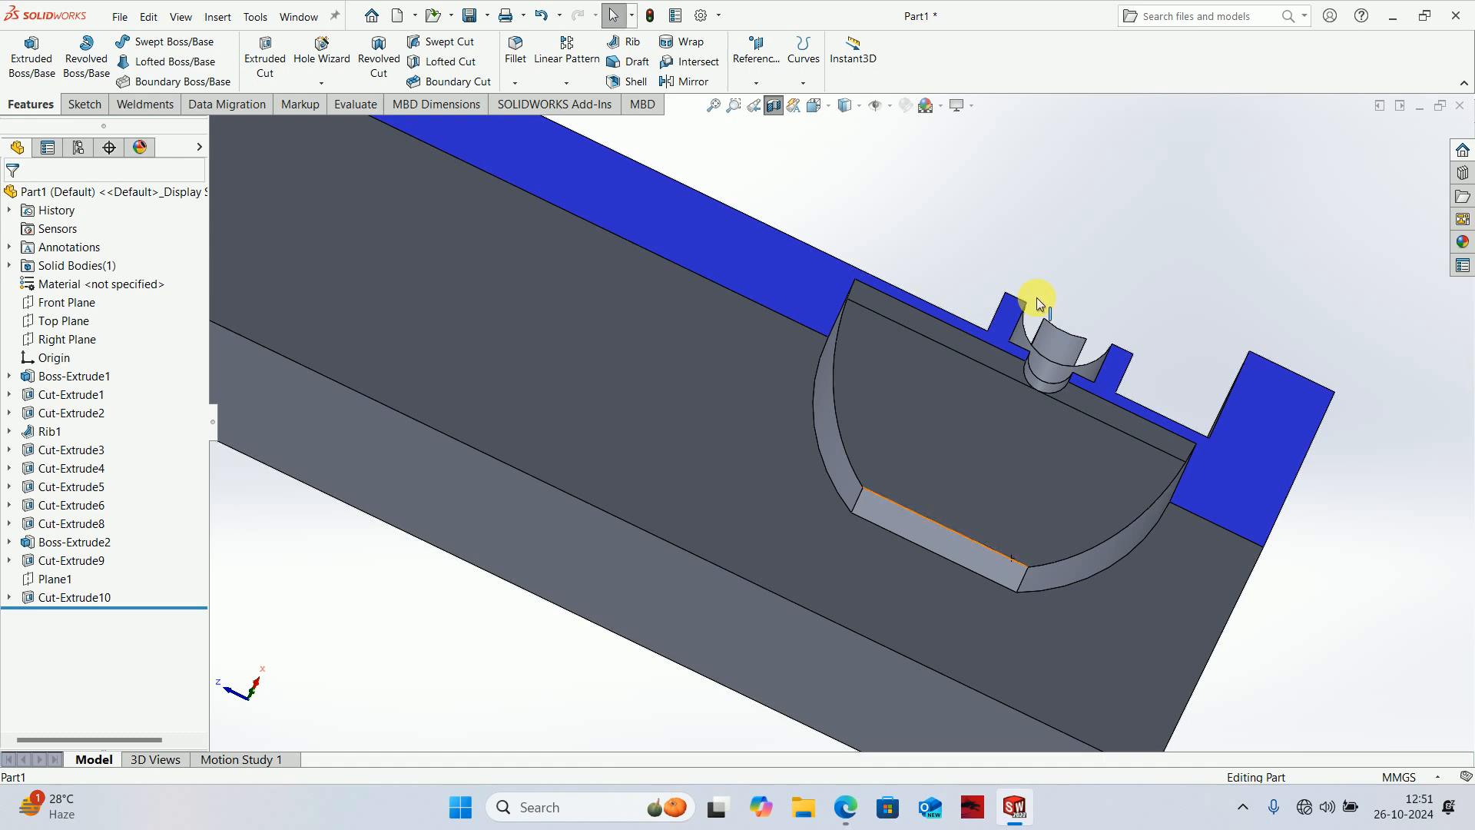
{"action": "key", "text": "ctrl+shift+z"}
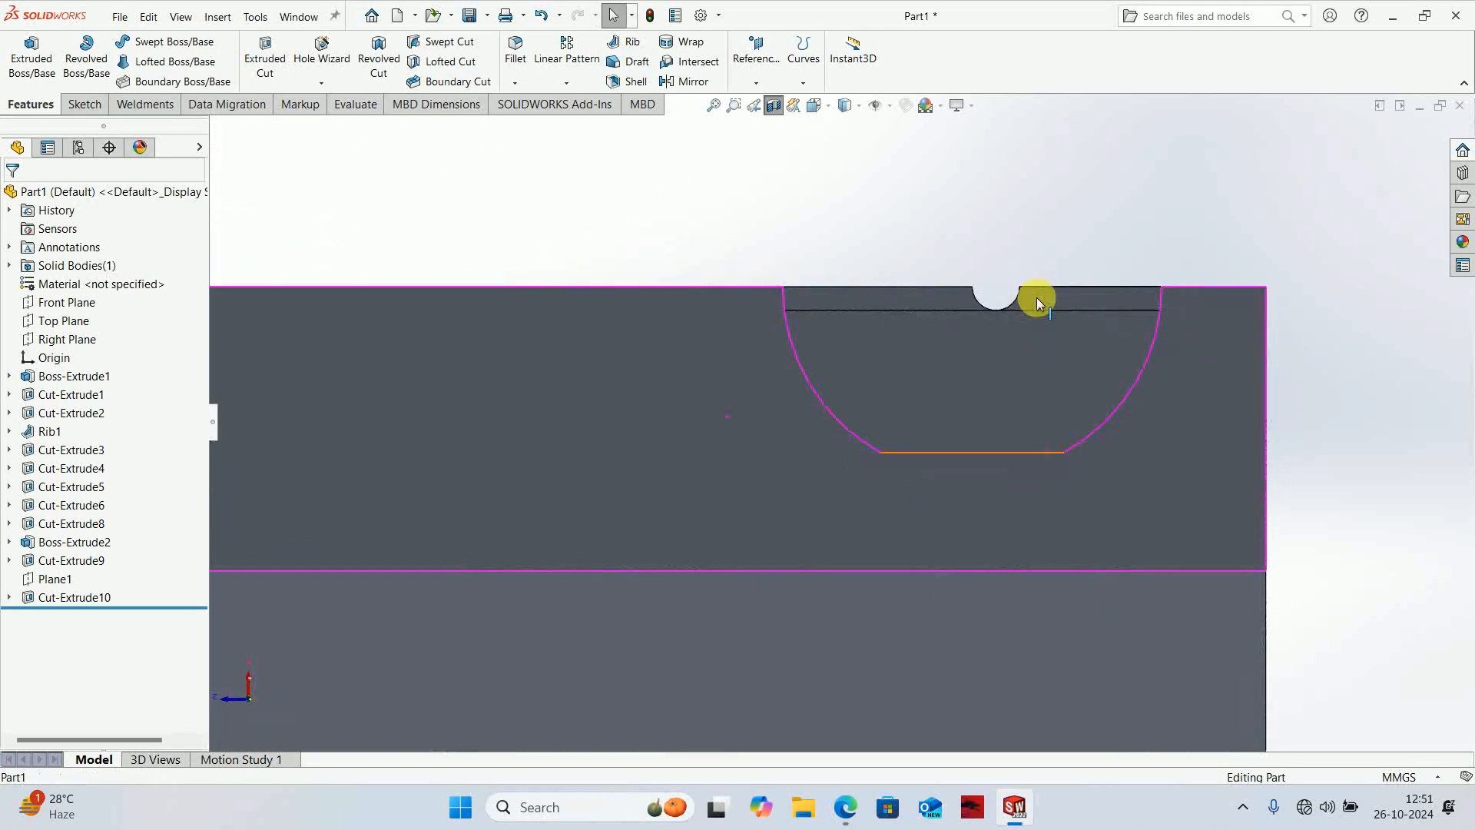
{"action": "scroll", "coordinate": [1049, 311], "scroll_direction": "up", "scroll_amount": 3}
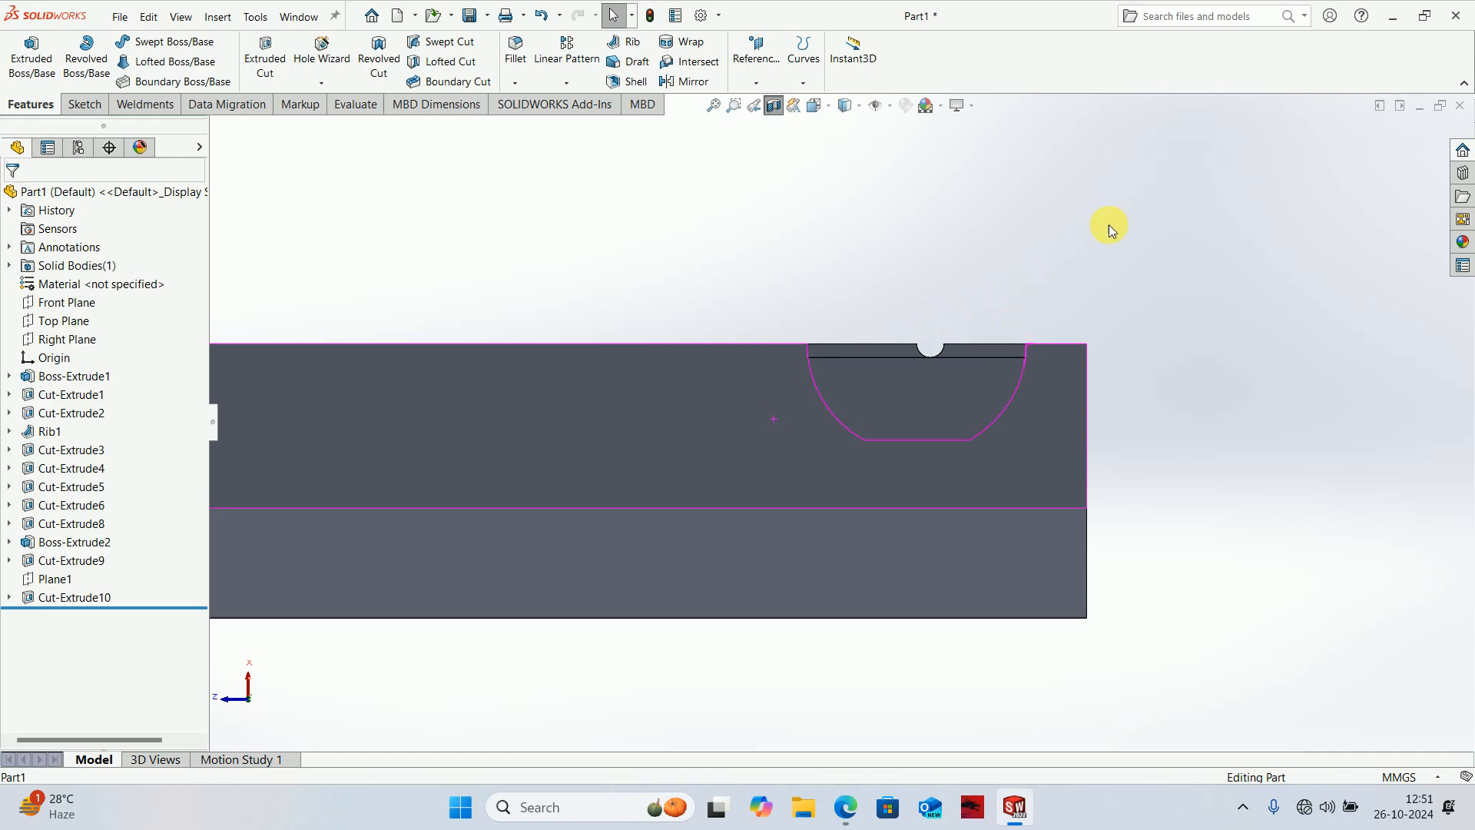
{"action": "left_click", "coordinate": [773, 105]}
{"action": "scroll", "coordinate": [1083, 381], "scroll_direction": "up", "scroll_amount": 3}
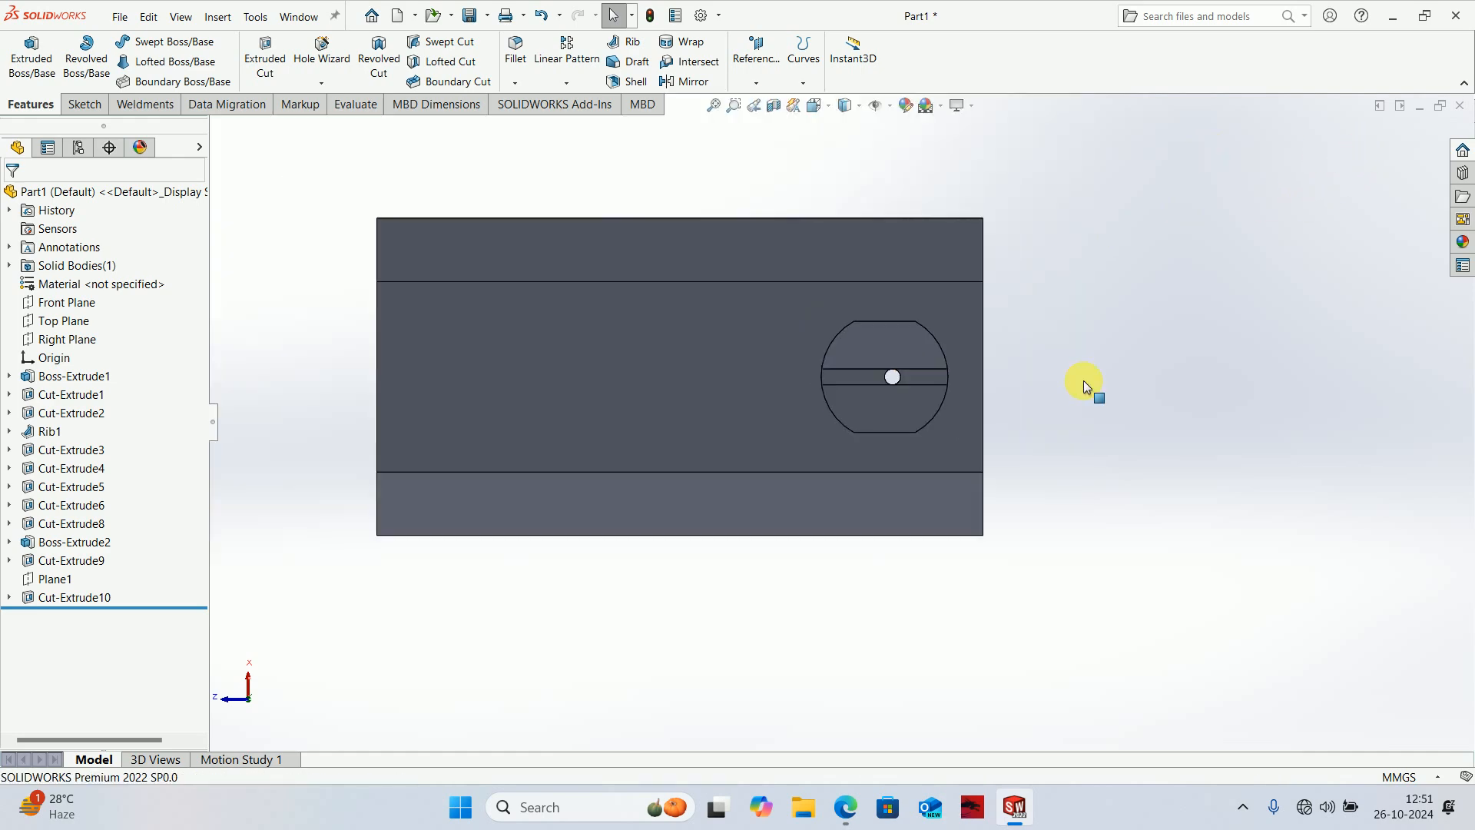
- Examine how the small central hole lines up with the recess on the block's underside
{"action": "middle_click_drag", "start_coordinate": [1083, 380], "coordinate": [1061, 346]}
{"action": "scroll", "coordinate": [910, 346], "scroll_direction": "down", "scroll_amount": 3}
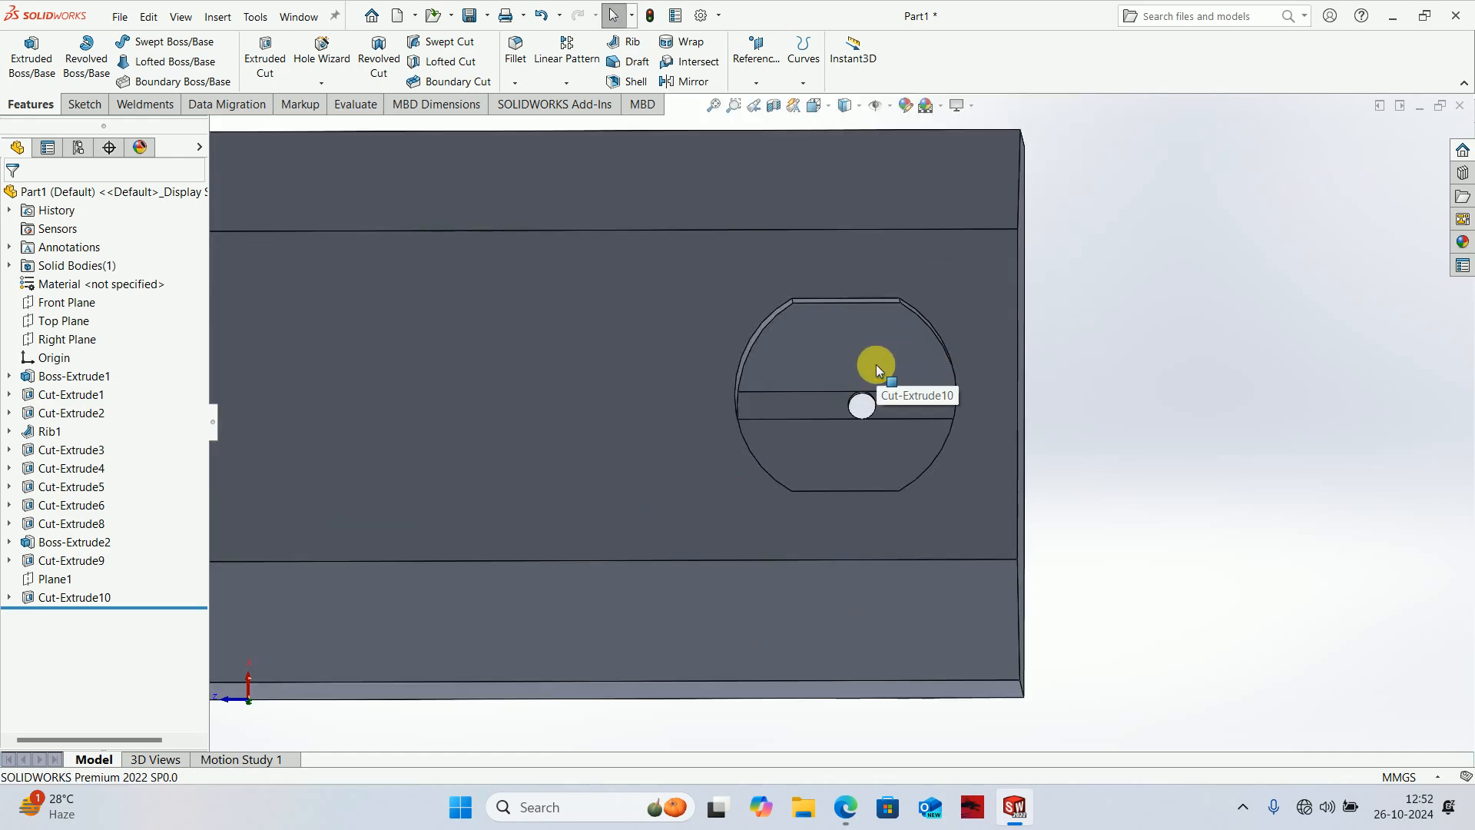
{"action": "middle_click_drag", "start_coordinate": [887, 372], "coordinate": [933, 261]}
{"action": "scroll", "coordinate": [597, 426], "scroll_direction": "up", "scroll_amount": 5}
{"action": "scroll", "coordinate": [598, 426], "scroll_direction": "down", "scroll_amount": 4}
{"action": "scroll", "coordinate": [842, 419], "scroll_direction": "up", "scroll_amount": 3}
{"action": "scroll", "coordinate": [734, 470], "scroll_direction": "up", "scroll_amount": 1}
{"action": "middle_click_drag", "start_coordinate": [735, 470], "coordinate": [734, 432]}
{"action": "scroll", "coordinate": [730, 468], "scroll_direction": "down", "scroll_amount": 3}
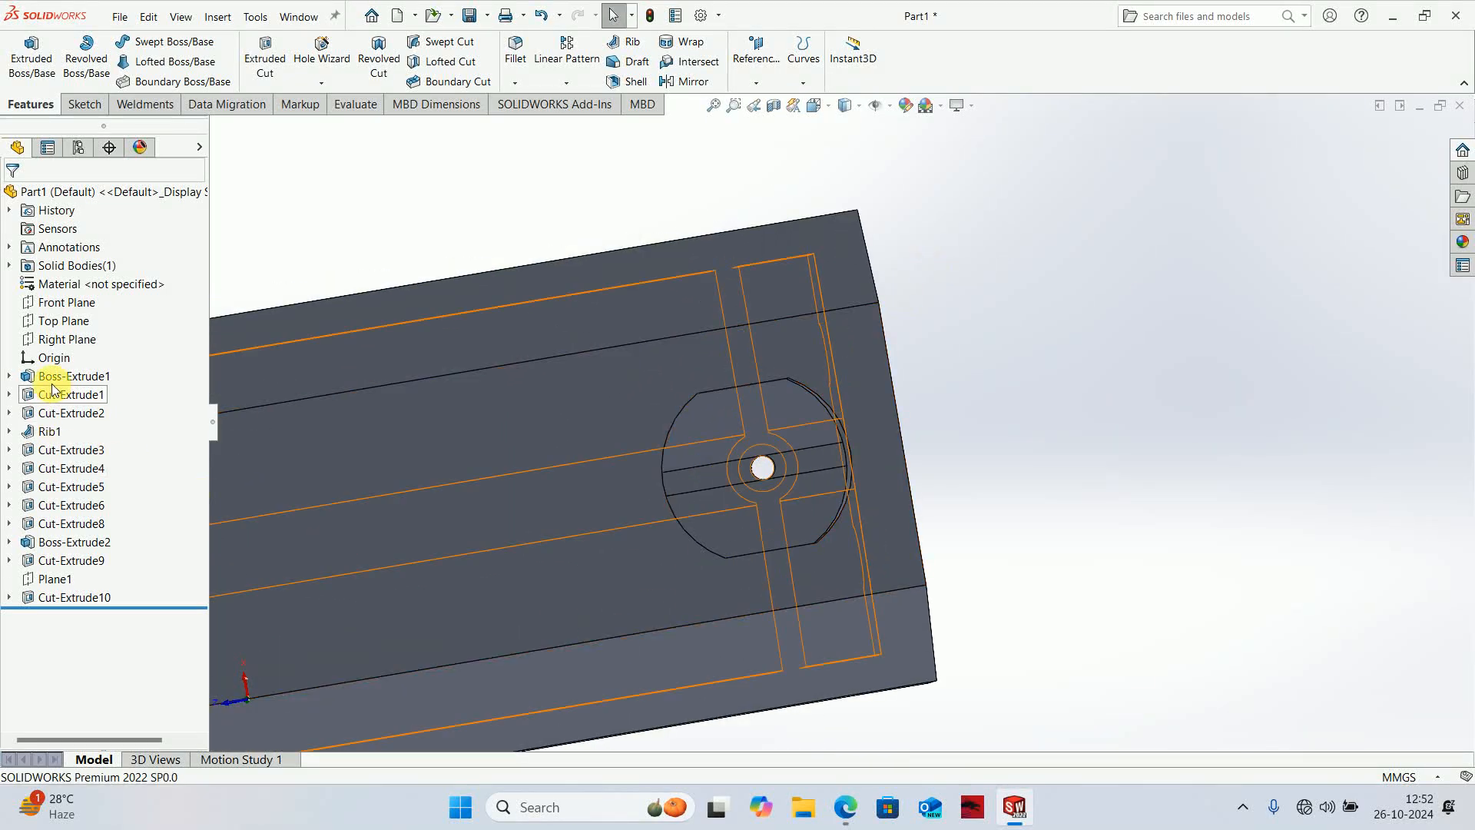
- Check the rib location in the PDF plan view and set the rib sketch line's distance from the pocket's end edge to 42 mm
{"action": "left_click", "coordinate": [49, 431]}
{"action": "middle_click_drag", "start_coordinate": [346, 419], "coordinate": [371, 415]}
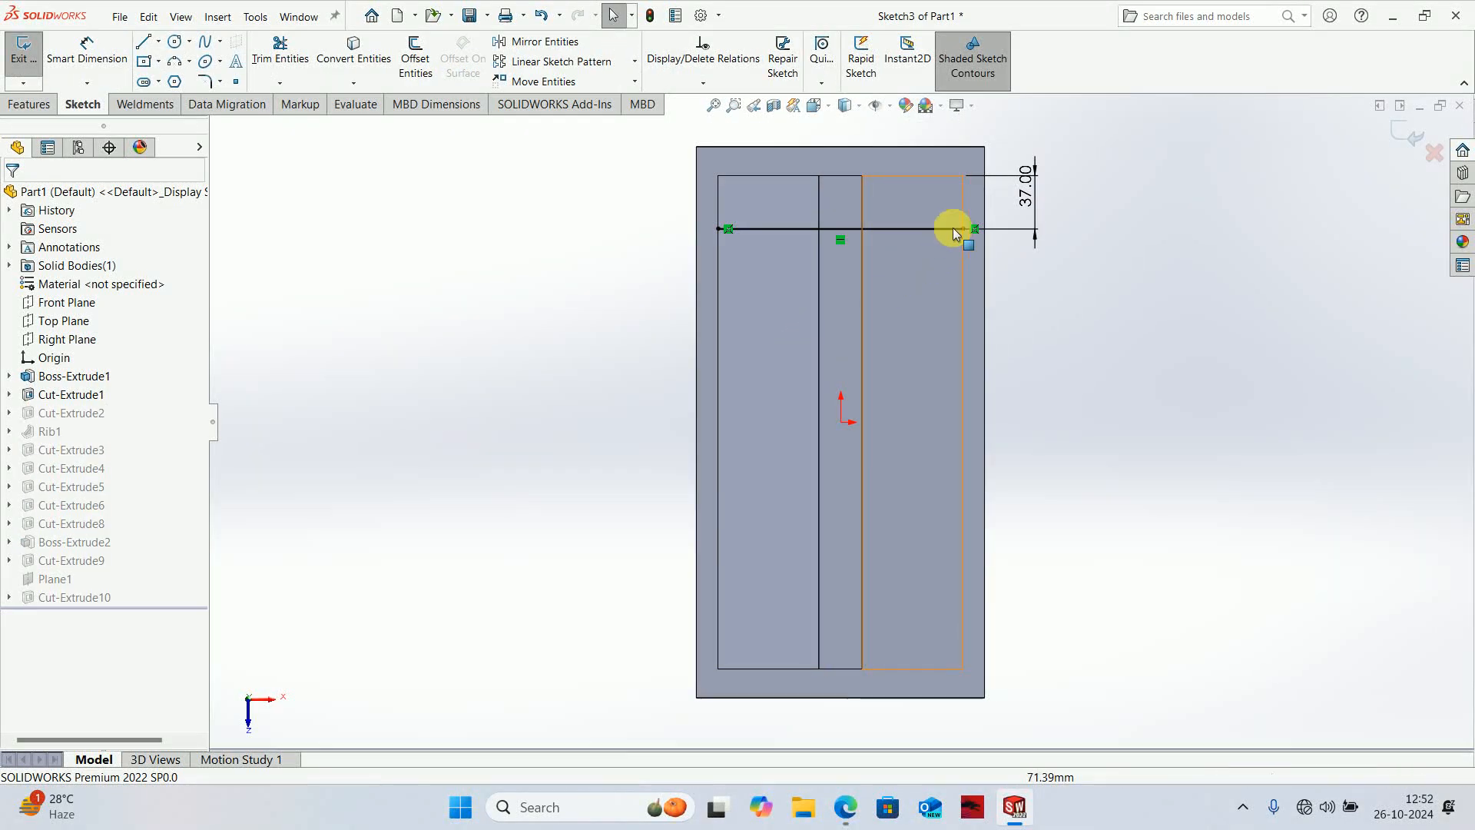
{"action": "left_click", "coordinate": [845, 807]}
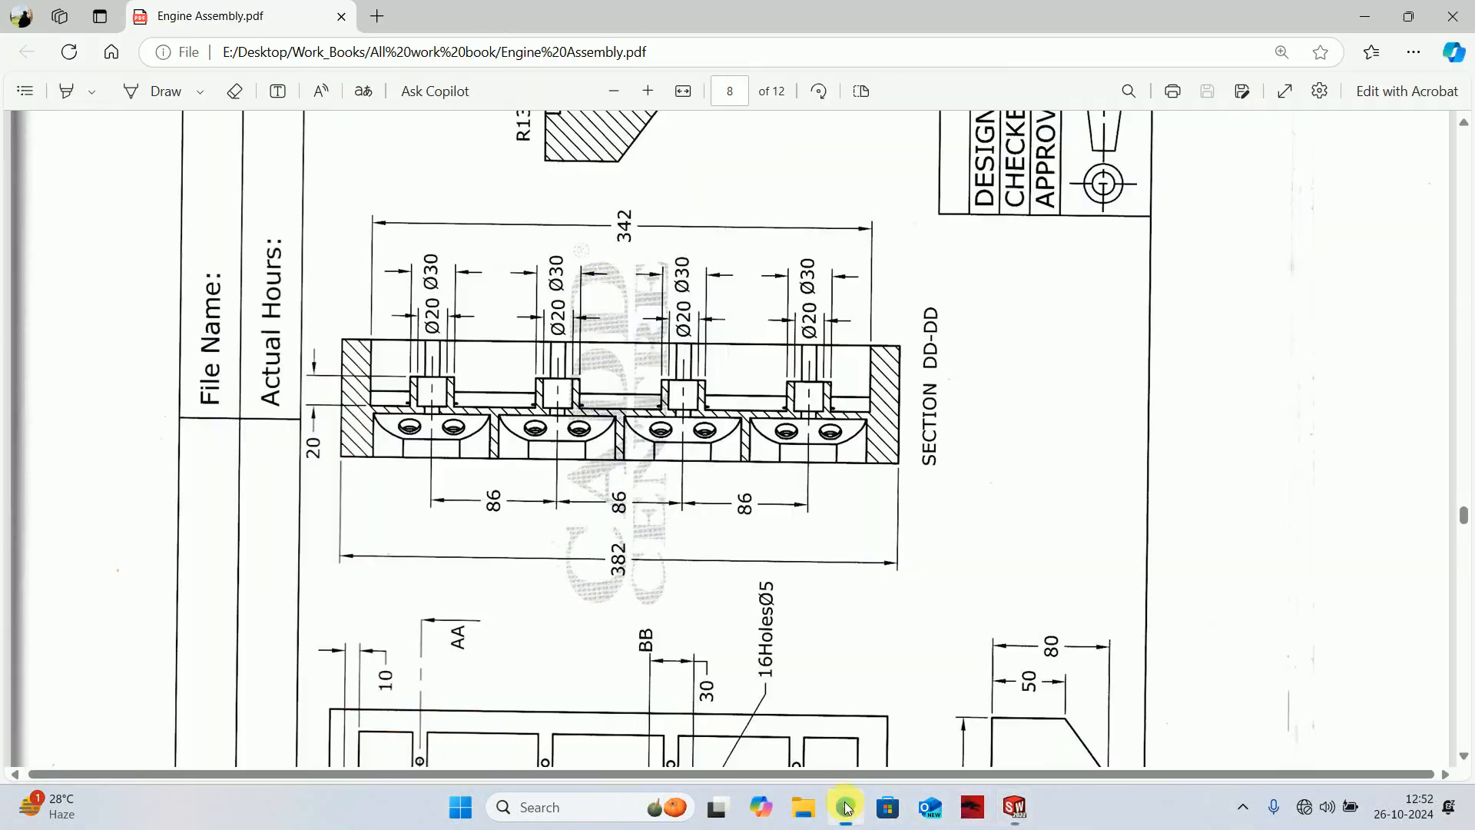
{"action": "scroll", "coordinate": [734, 488], "scroll_direction": "down", "scroll_amount": 3}
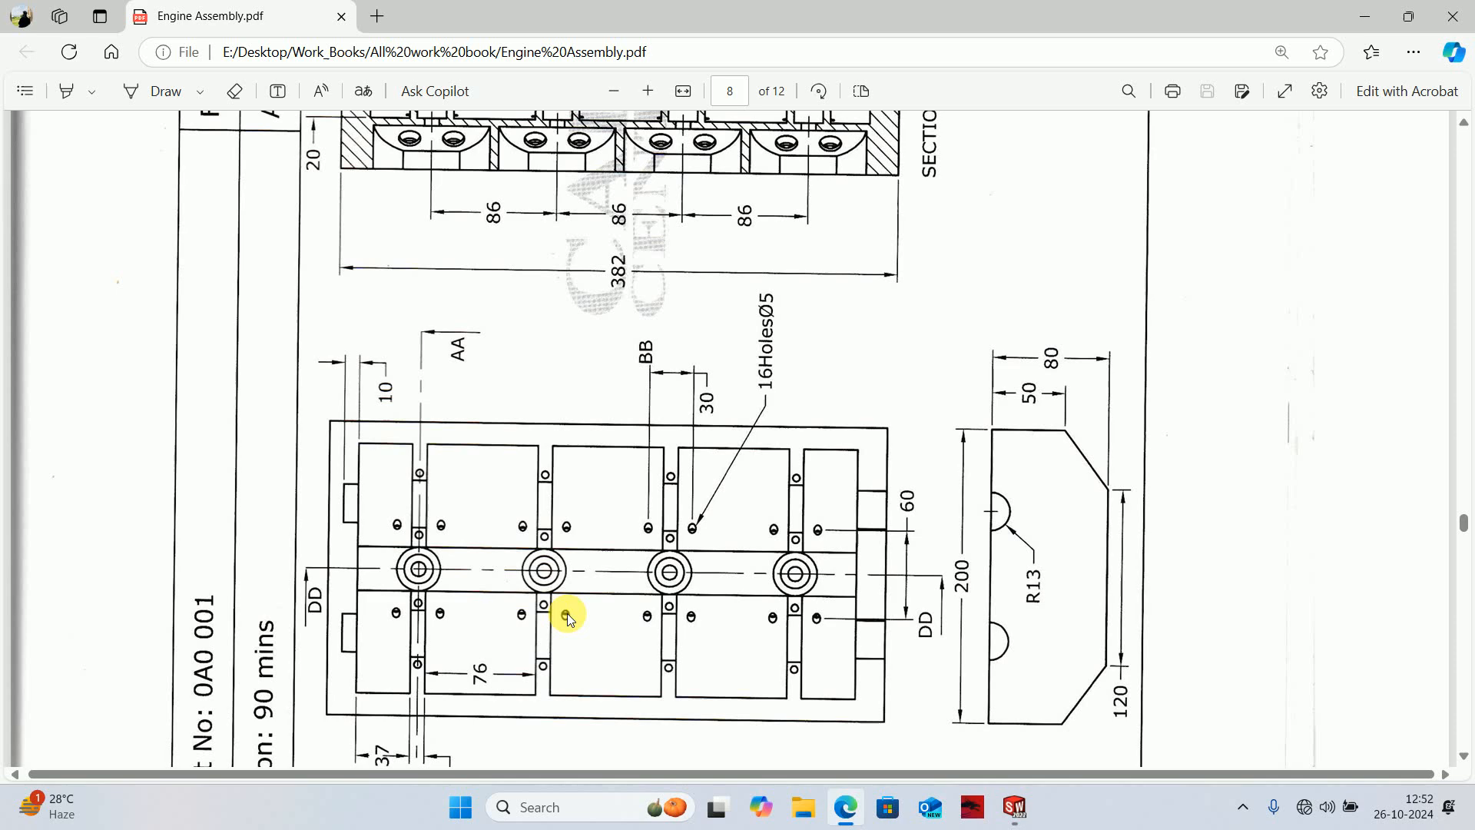
{"action": "left_click", "coordinate": [1364, 16]}
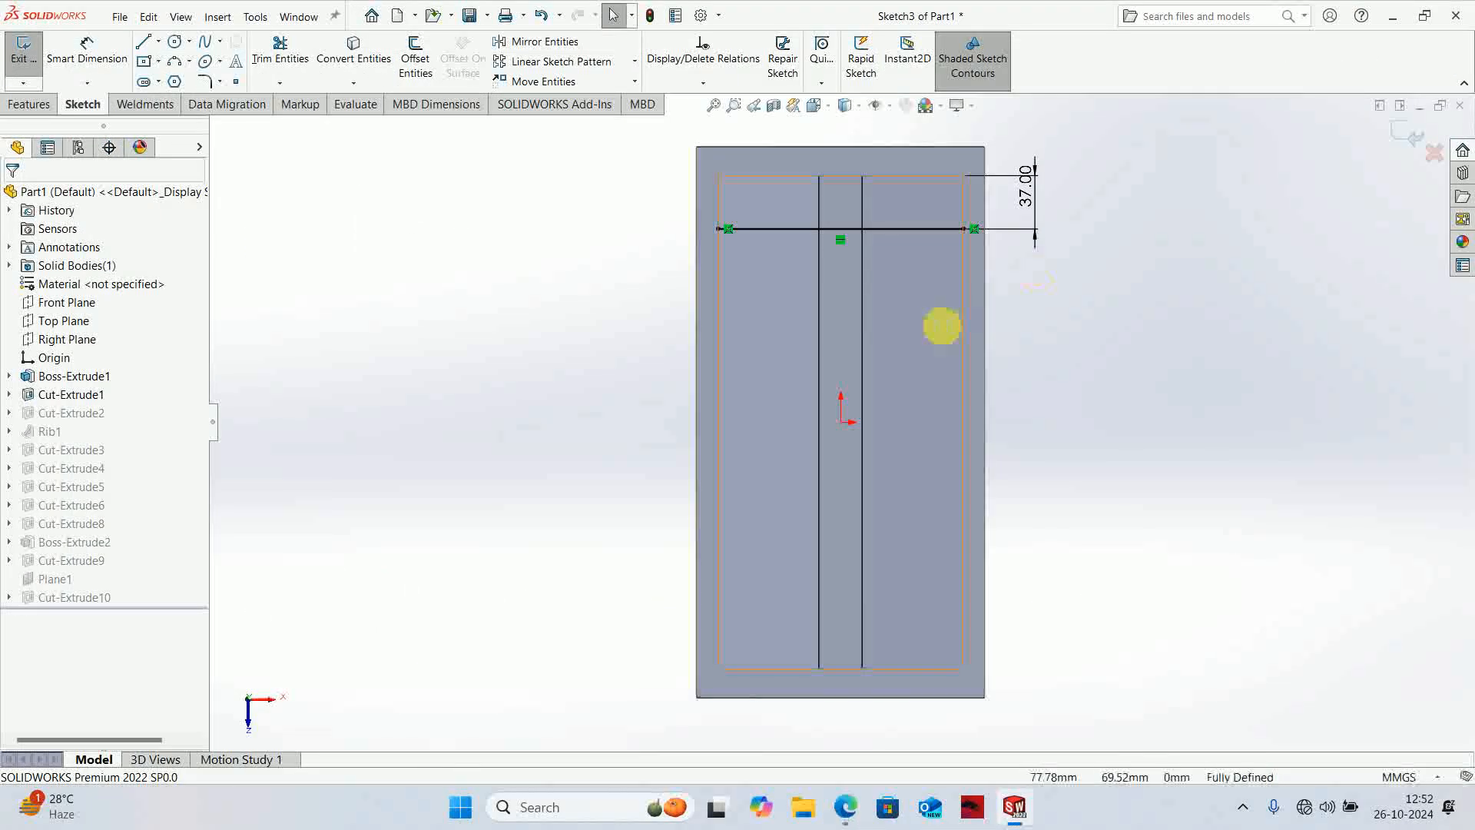
{"action": "double_click", "coordinate": [1031, 188]}
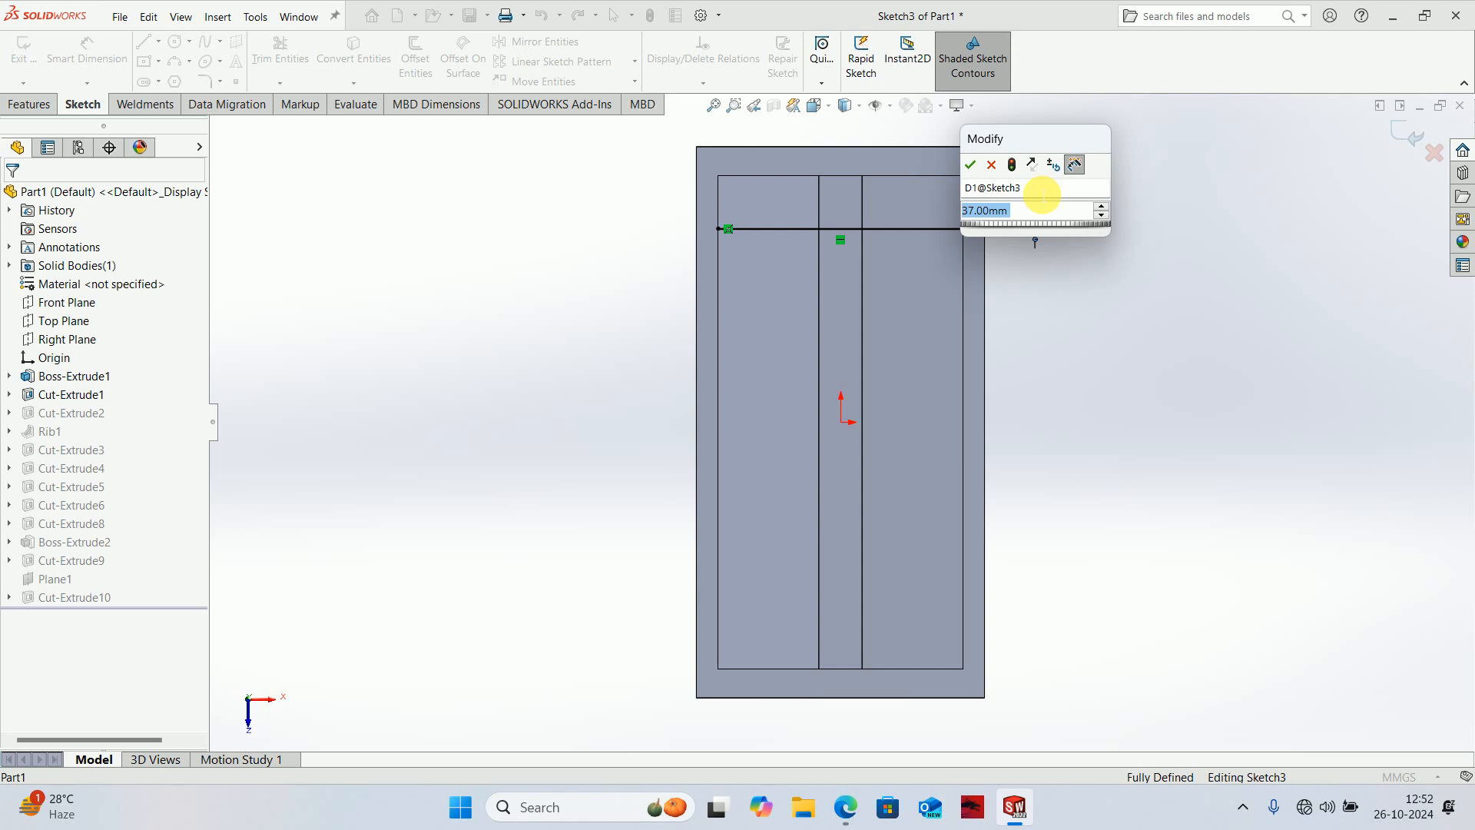
{"action": "type", "text": "42"}
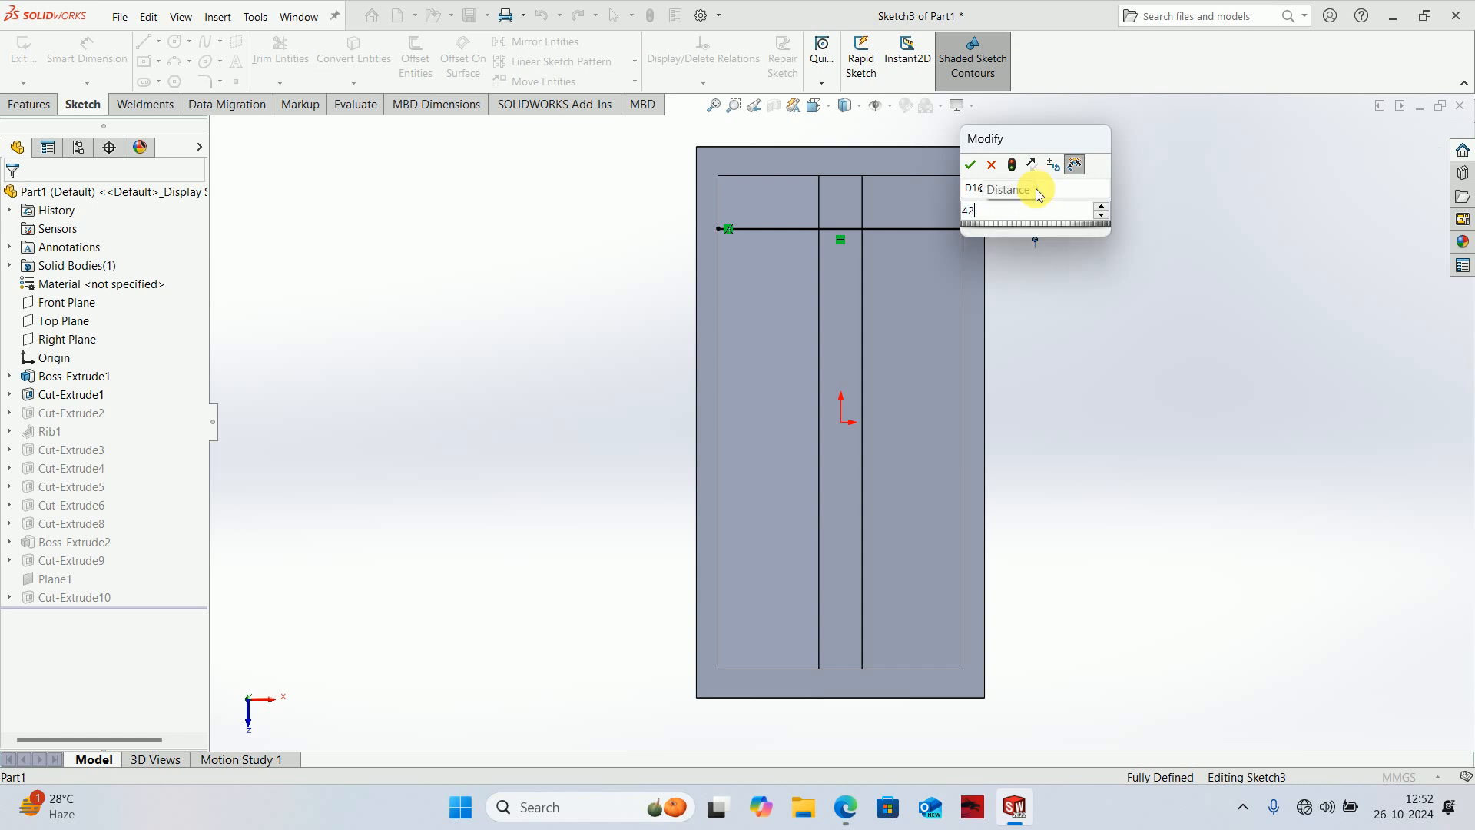
{"action": "key", "text": "Return"}
{"action": "left_click", "coordinate": [1397, 126]}
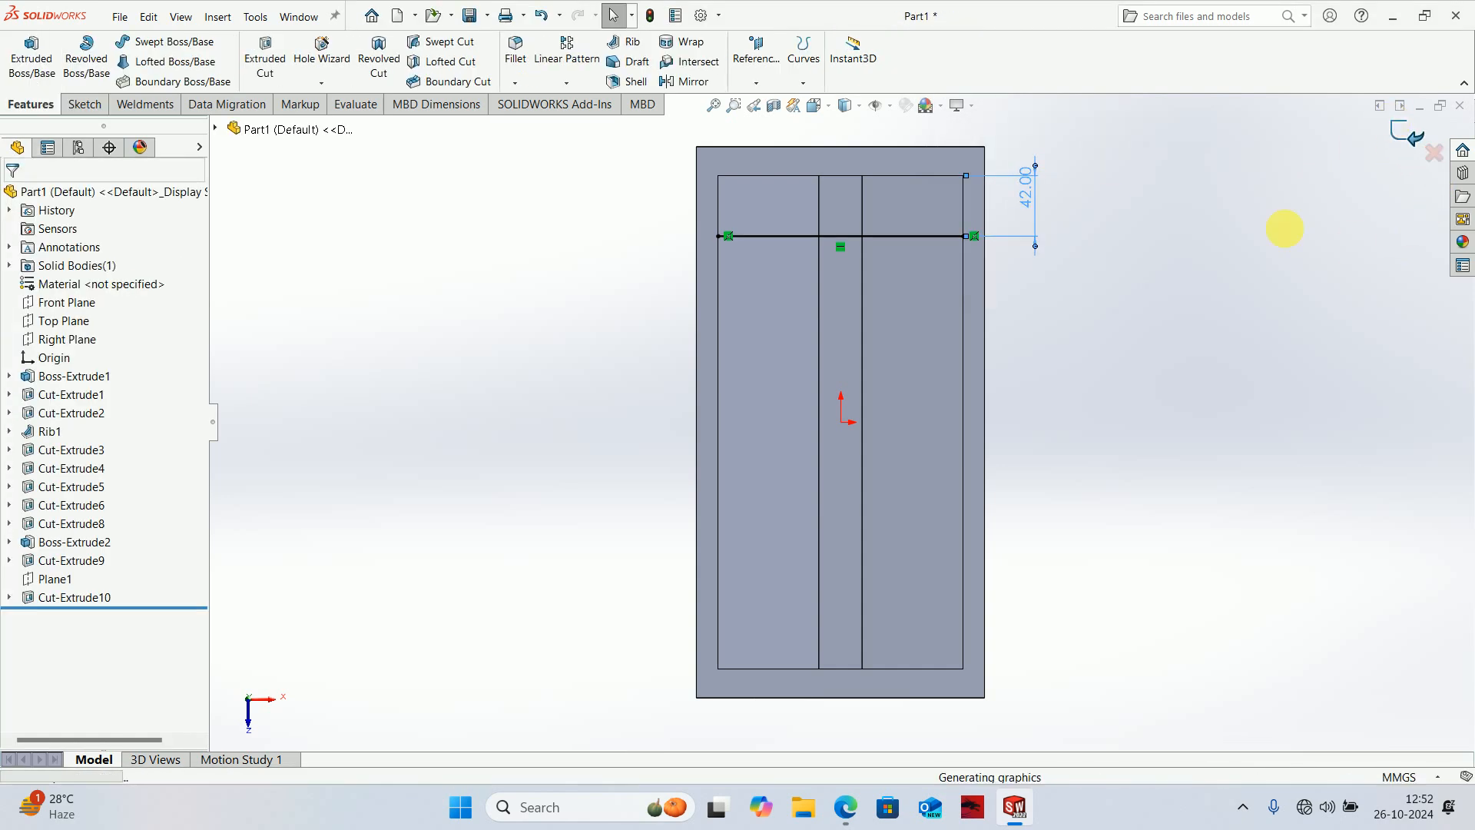
- Section the model through the Right Plane and examine how the central bore lines up with the recess below it
{"action": "mouse_move", "coordinate": [1179, 290]}
{"action": "middle_mouse_down"}
{"action": "mouse_move", "coordinate": [1066, 309]}
{"action": "mouse_move", "coordinate": [873, 296]}
{"action": "middle_mouse_up"}
{"action": "scroll", "coordinate": [850, 224], "scroll_direction": "down", "scroll_amount": 5}
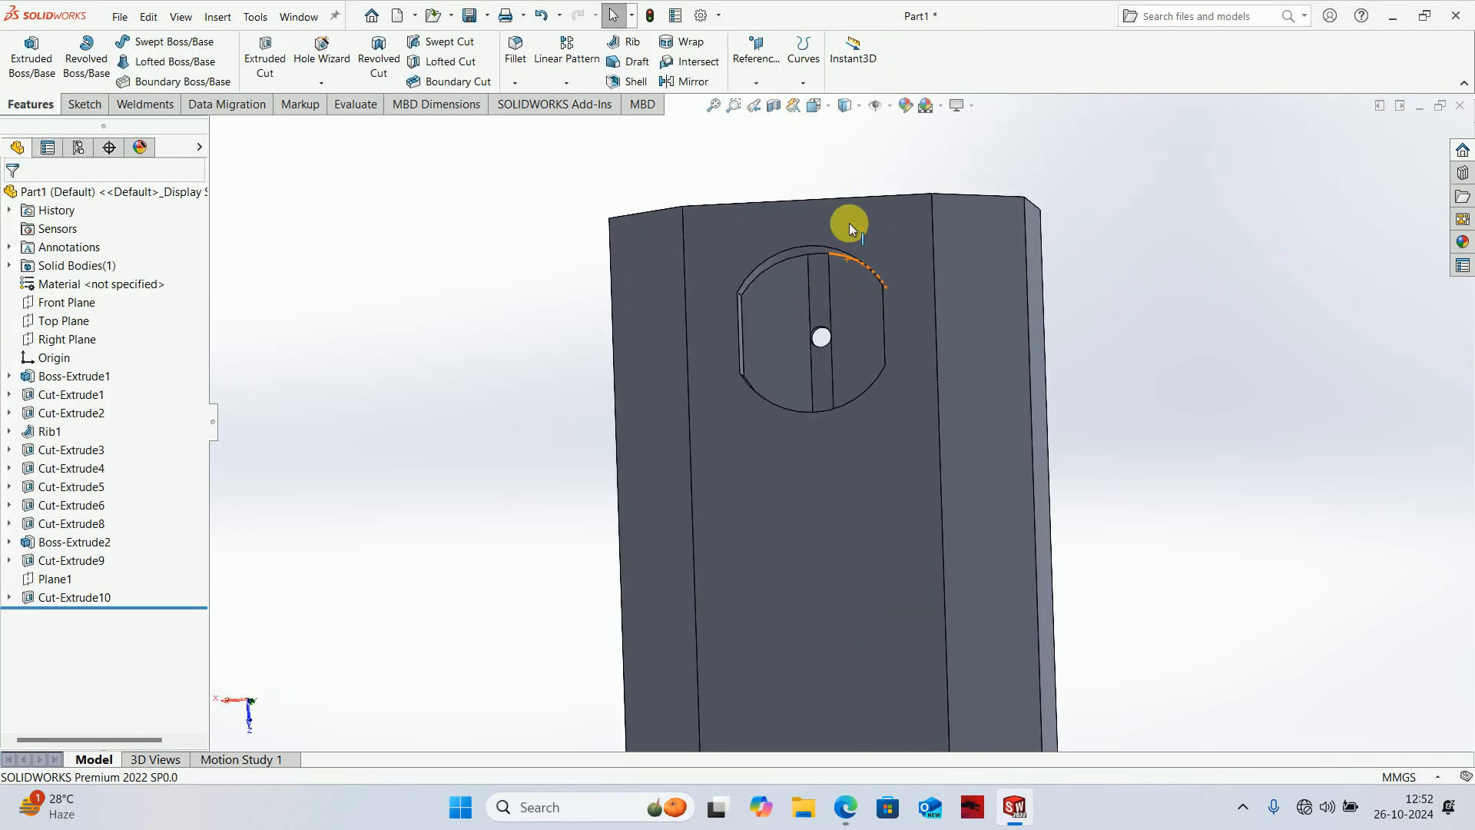
{"action": "left_click", "coordinate": [73, 338]}
{"action": "key", "text": "ctrl+8"}
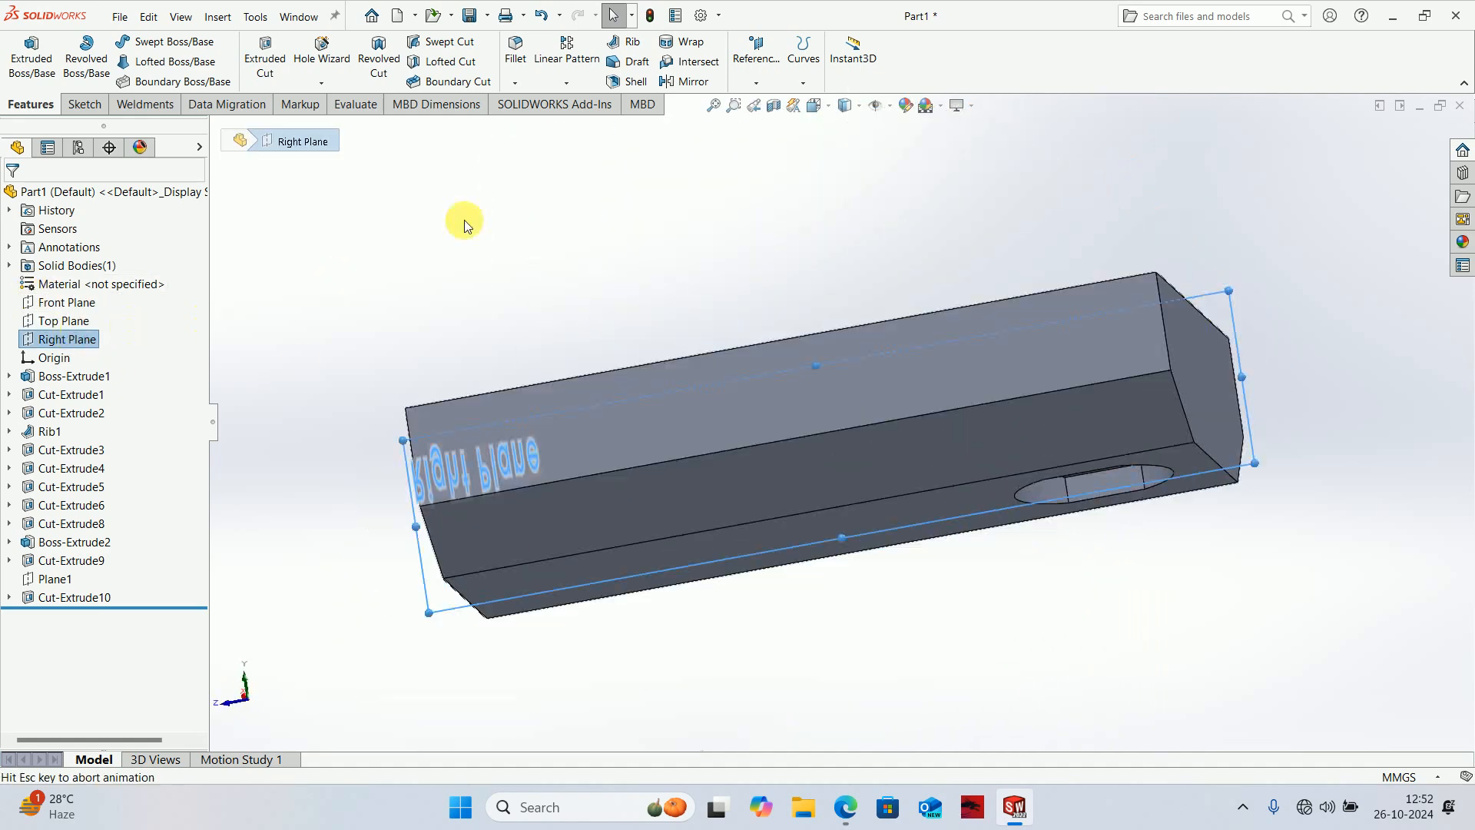
{"action": "left_click", "coordinate": [753, 111]}
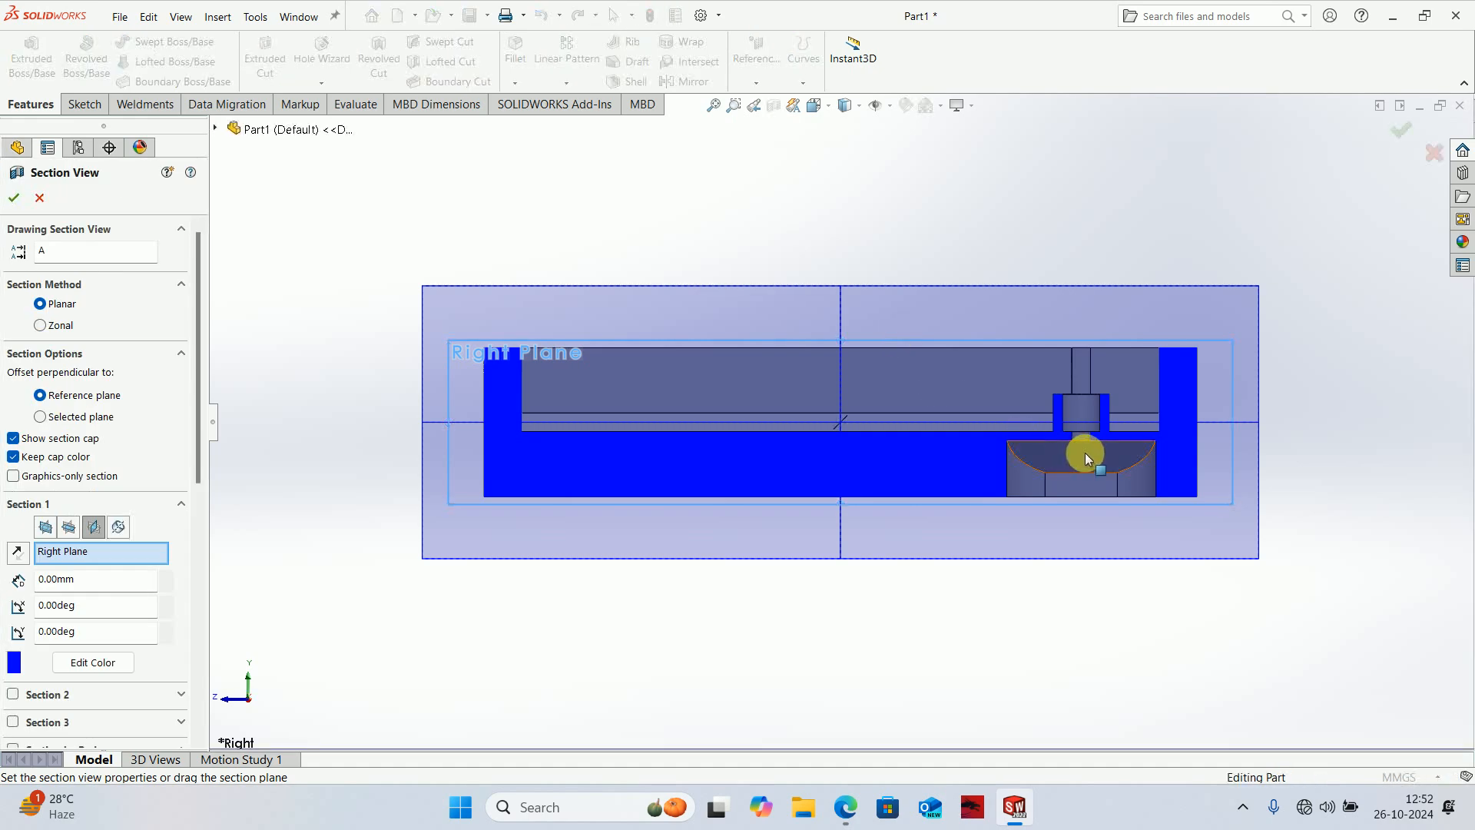
{"action": "scroll", "coordinate": [1080, 451], "scroll_direction": "down", "scroll_amount": 5}
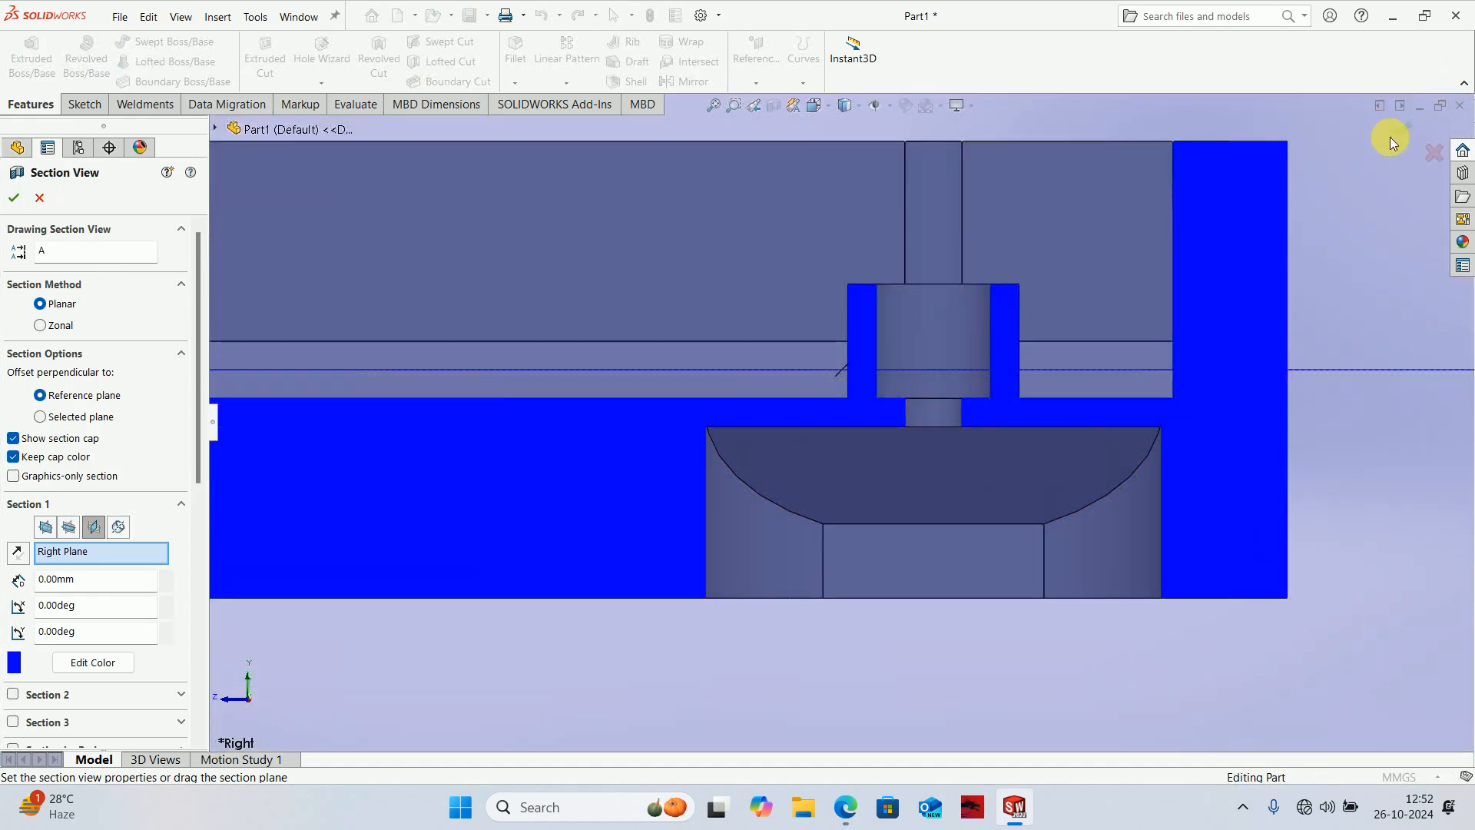
{"action": "left_click", "coordinate": [1401, 127]}
- Turn off the section view and inspect the block's pocket side and its underside recess
{"action": "scroll", "coordinate": [851, 463], "scroll_direction": "up", "scroll_amount": 3}
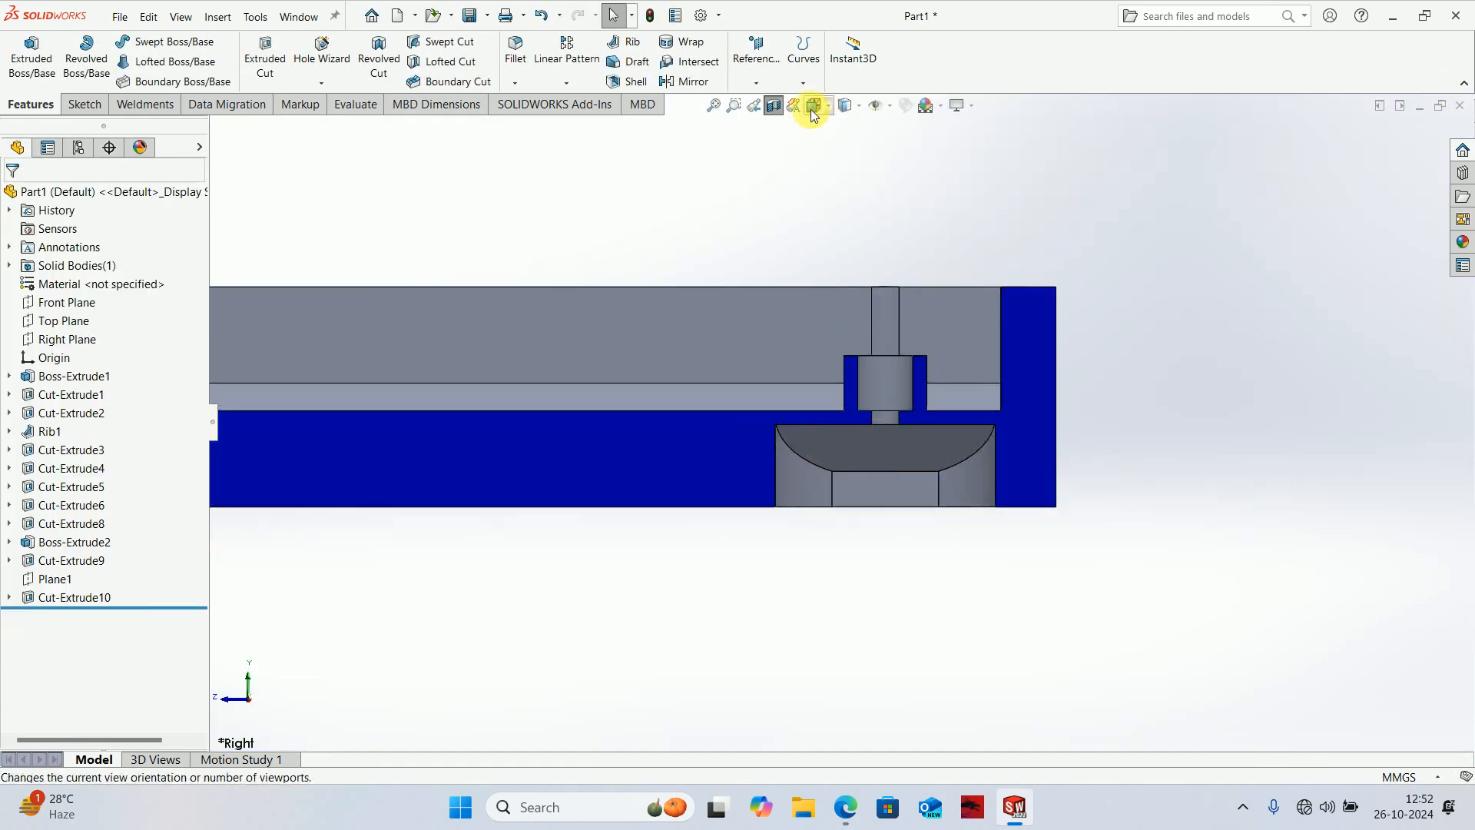
{"action": "left_click", "coordinate": [773, 106]}
{"action": "scroll", "coordinate": [845, 425], "scroll_direction": "up", "scroll_amount": 4}
{"action": "middle_click_drag", "start_coordinate": [865, 427], "coordinate": [860, 538]}
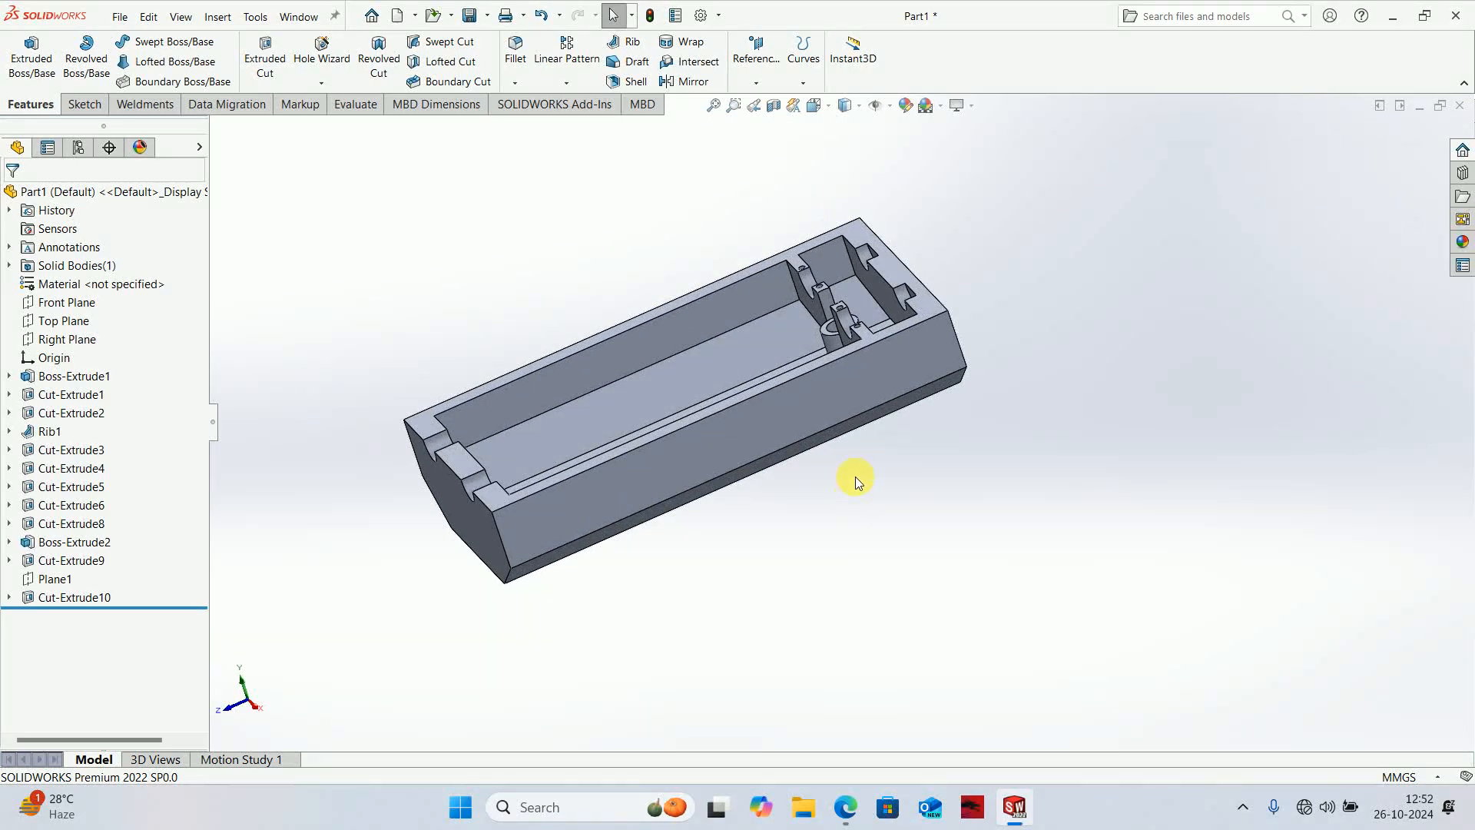
{"action": "middle_click_drag", "start_coordinate": [855, 476], "coordinate": [726, 271]}
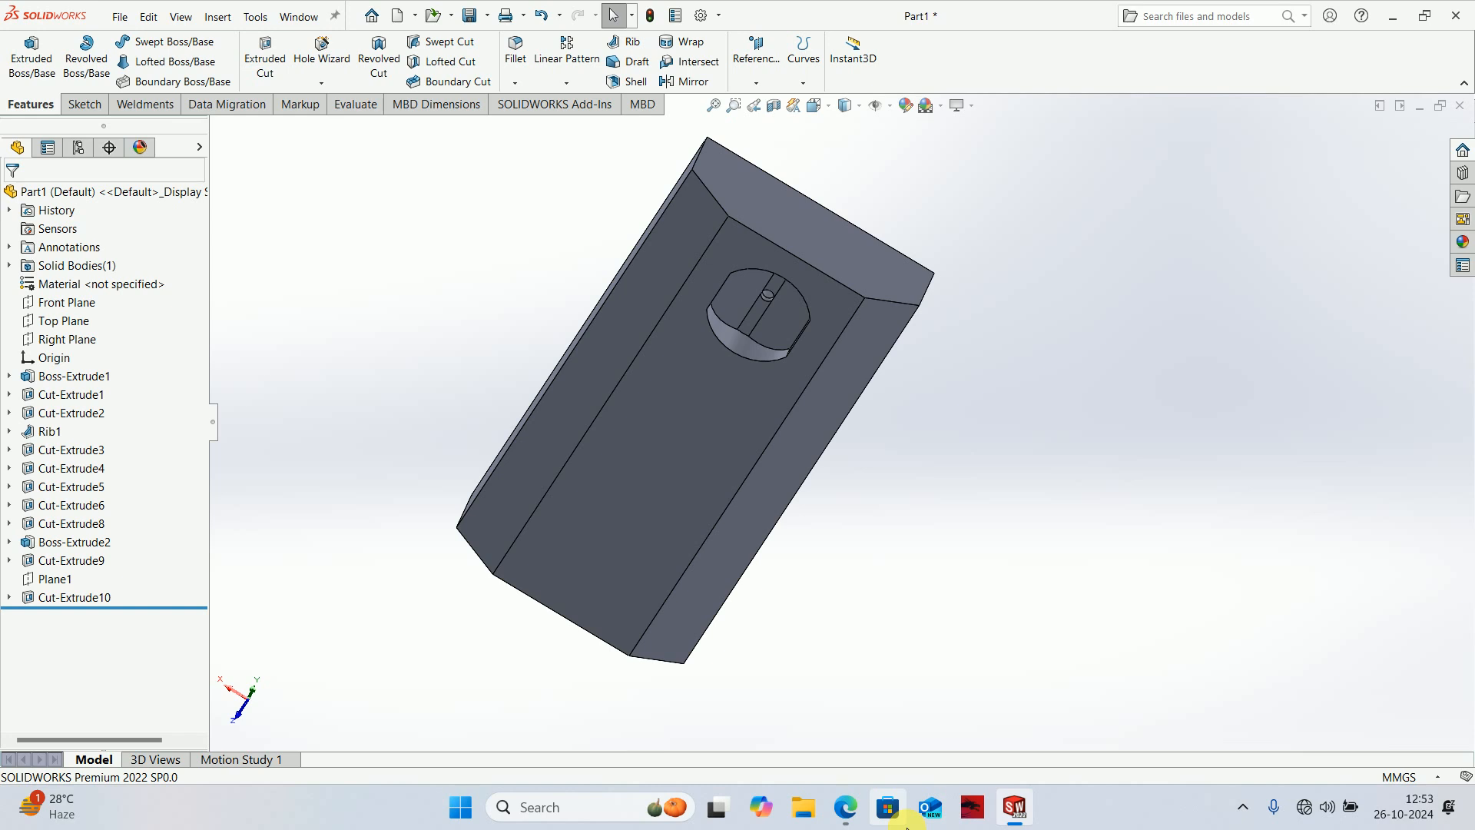
- Study section CC-CC and the plan views in the PDF drawing for the curved ports' radius, diameter and position
{"action": "left_click", "coordinate": [845, 806]}
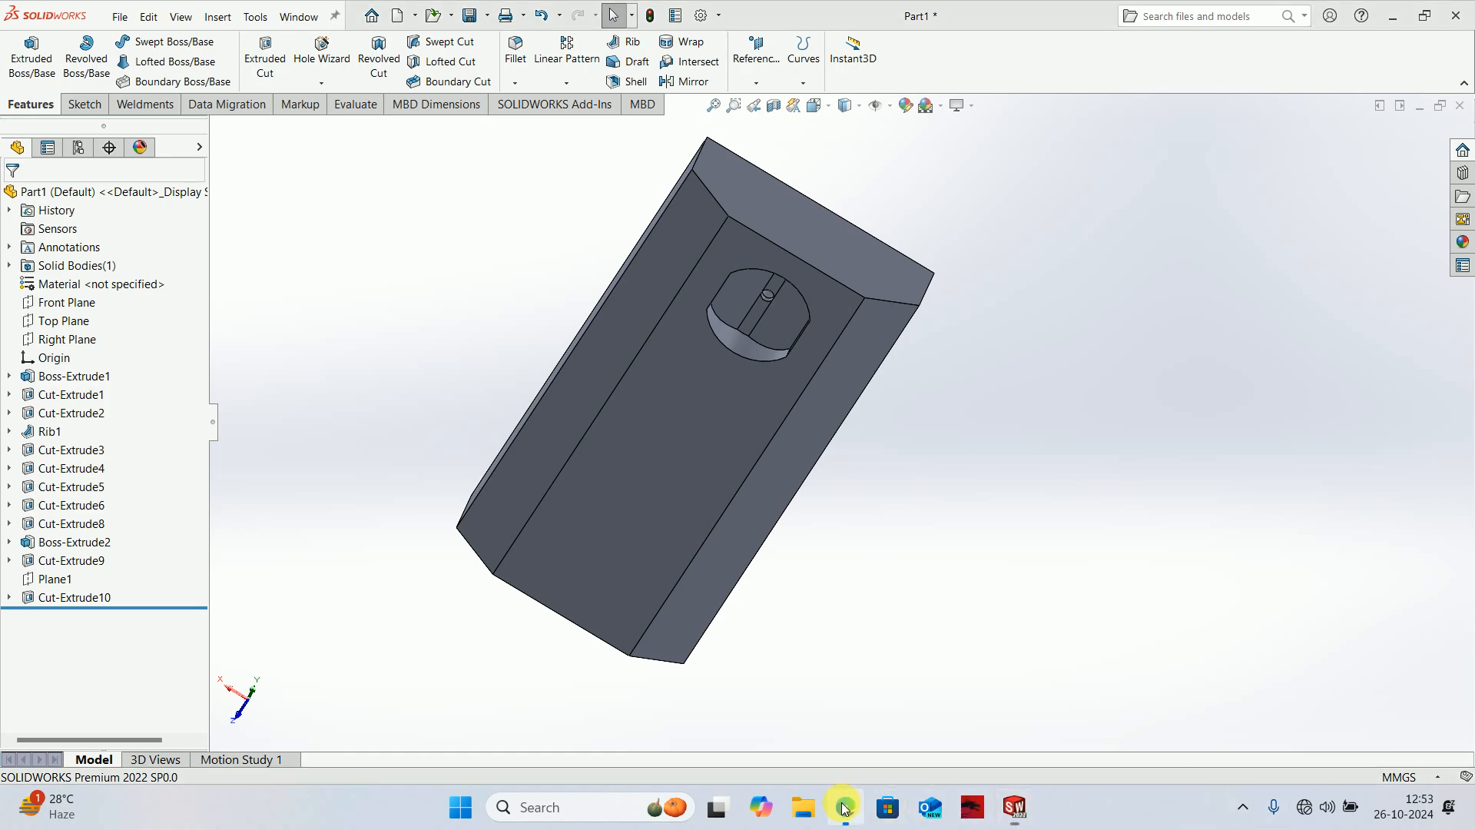
{"action": "scroll", "coordinate": [793, 407], "scroll_direction": "down", "scroll_amount": 12}
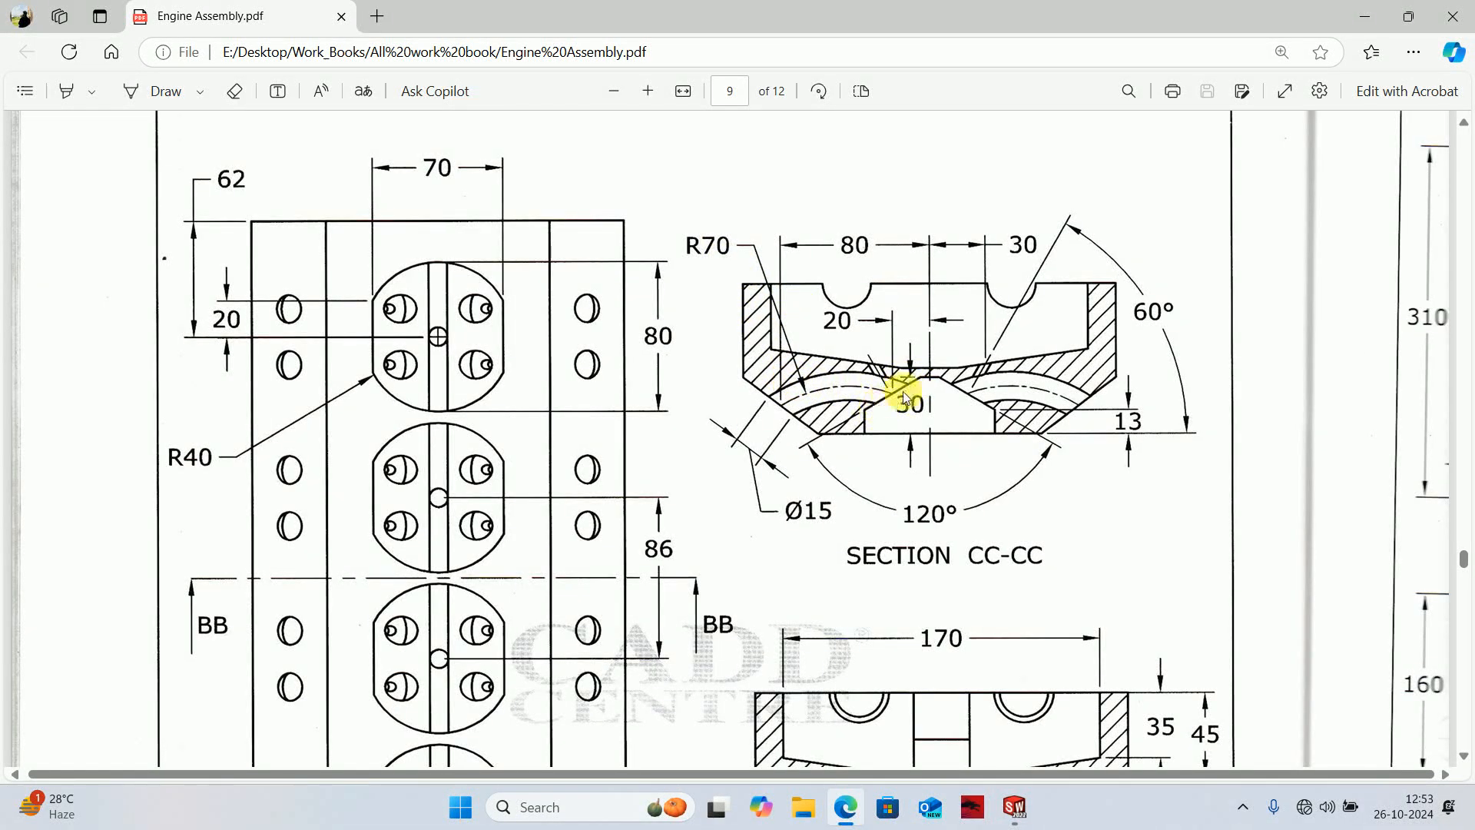
{"action": "scroll", "coordinate": [895, 277], "scroll_direction": "down", "scroll_amount": 1}
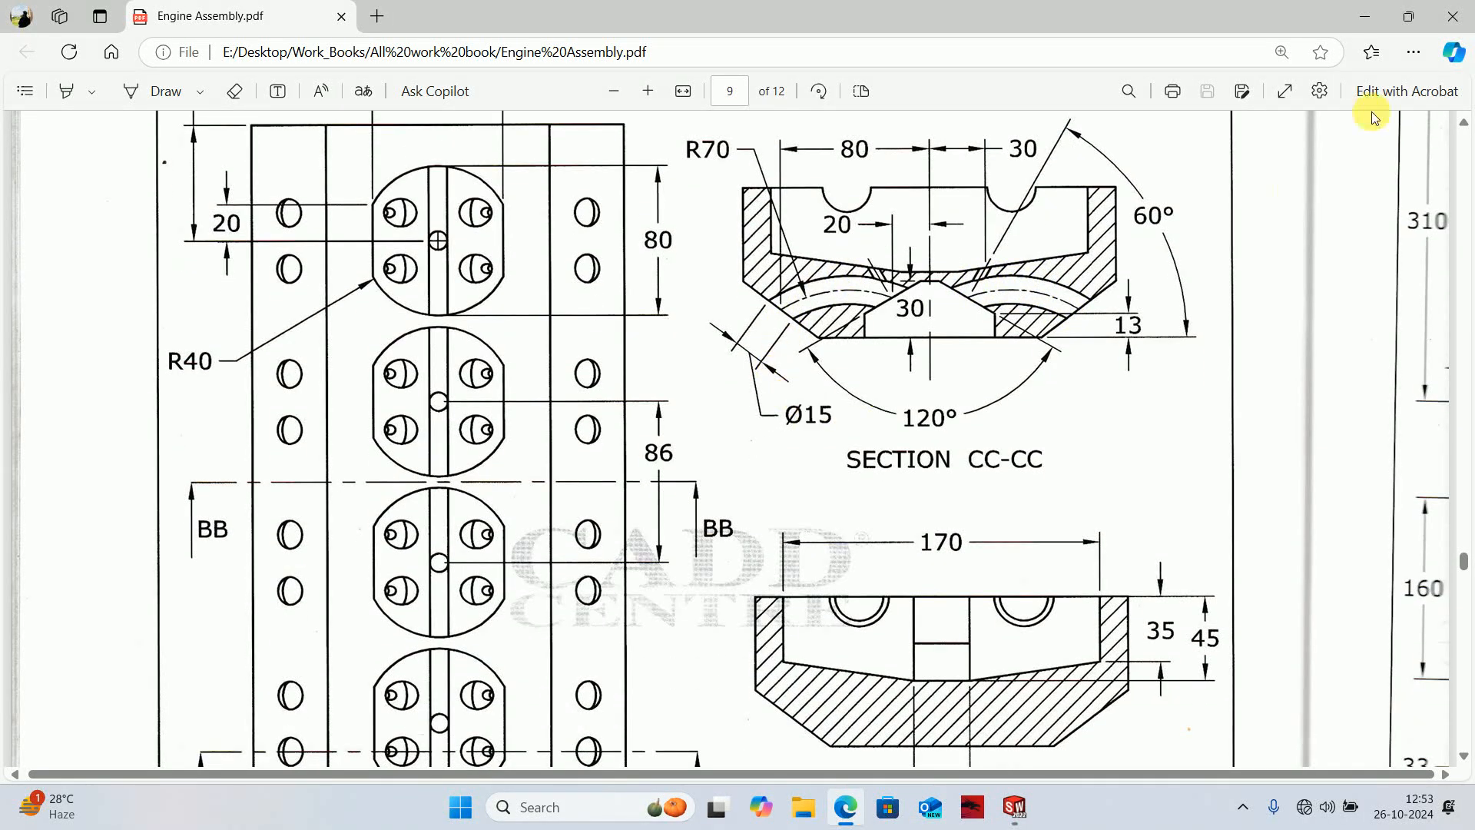
{"action": "left_click", "coordinate": [1364, 16]}
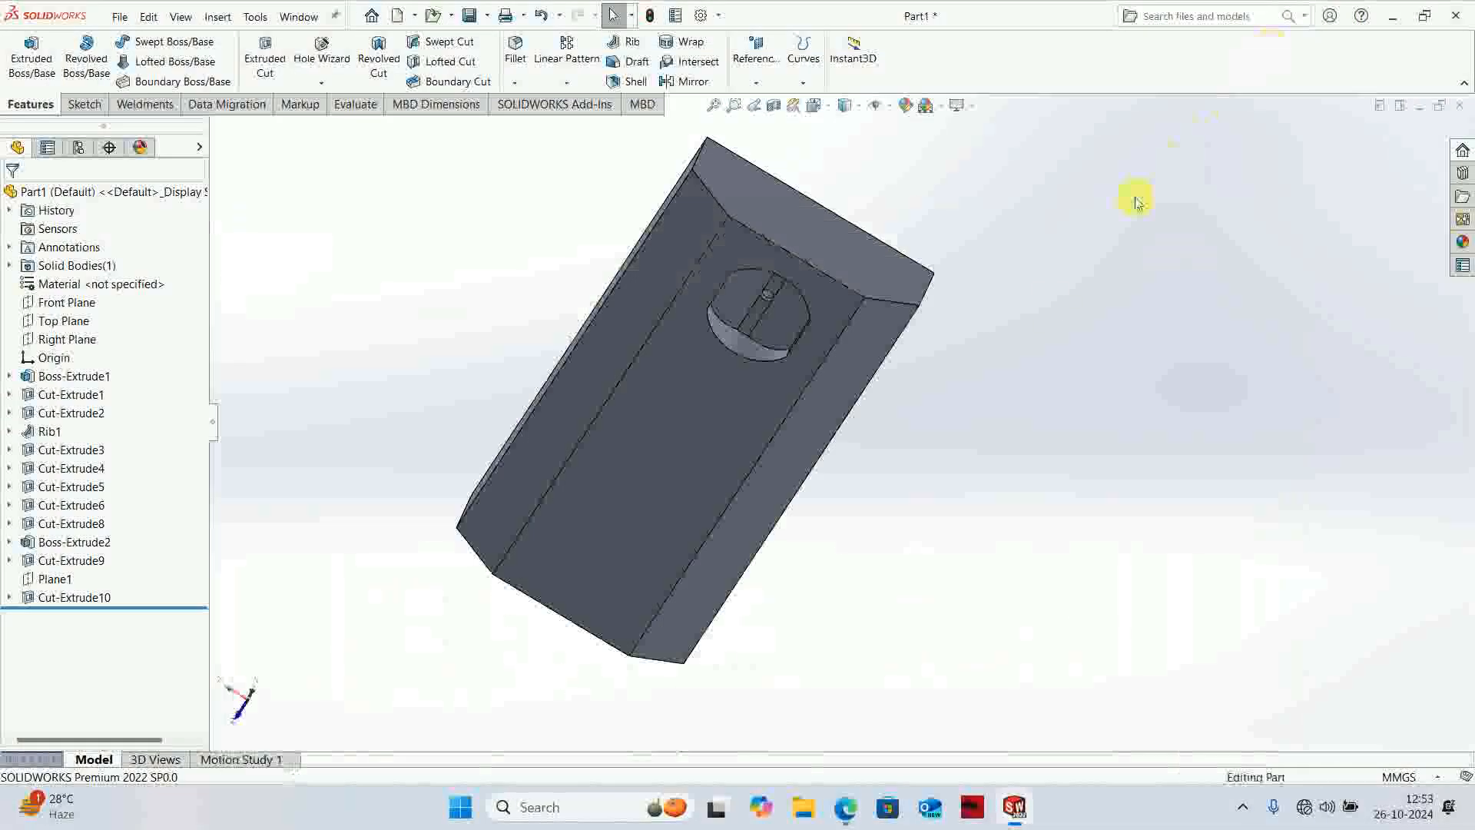
{"action": "left_click", "coordinate": [845, 807]}
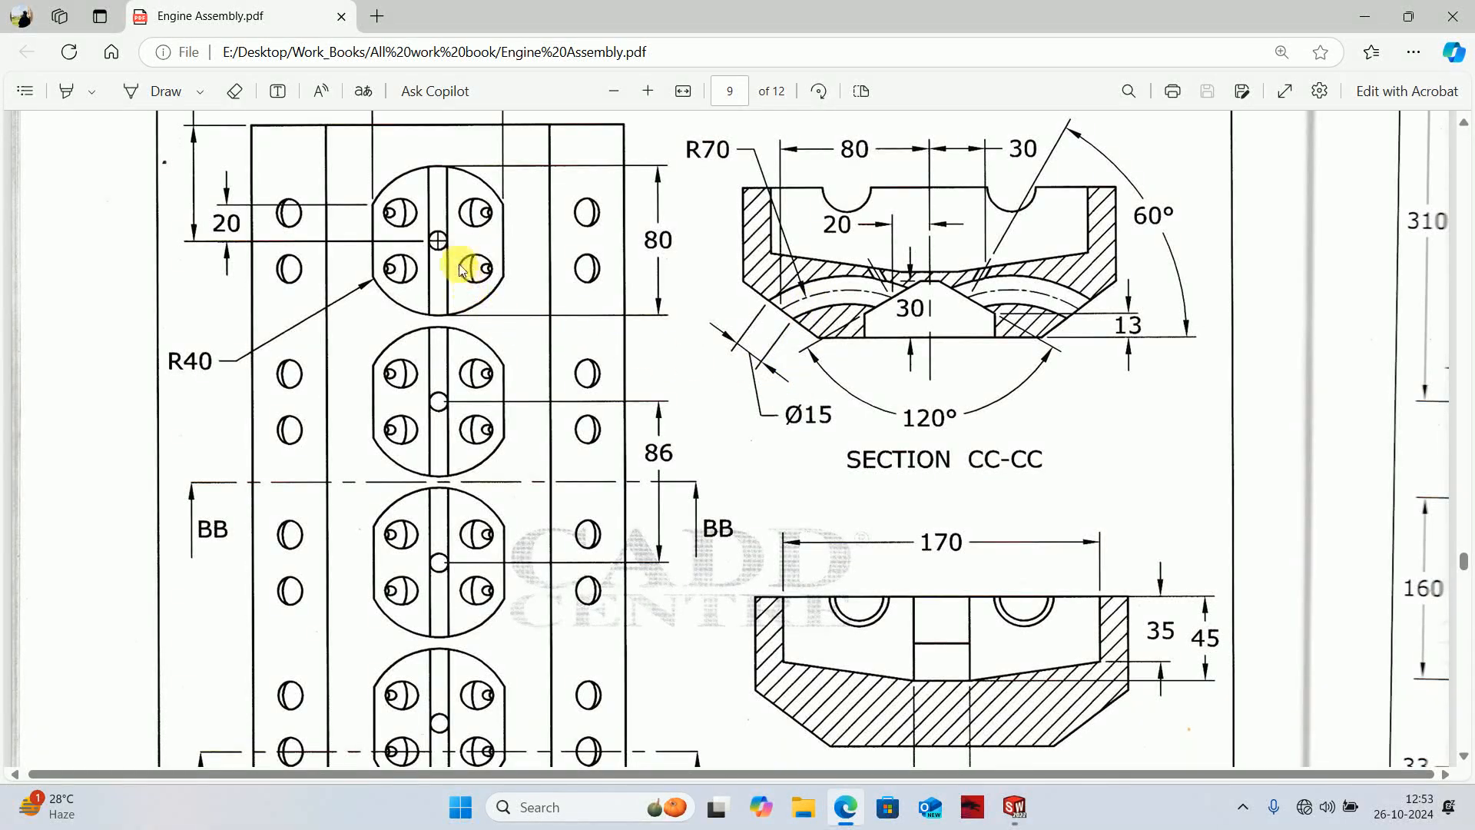
{"action": "scroll", "coordinate": [361, 311], "scroll_direction": "up", "scroll_amount": 1}
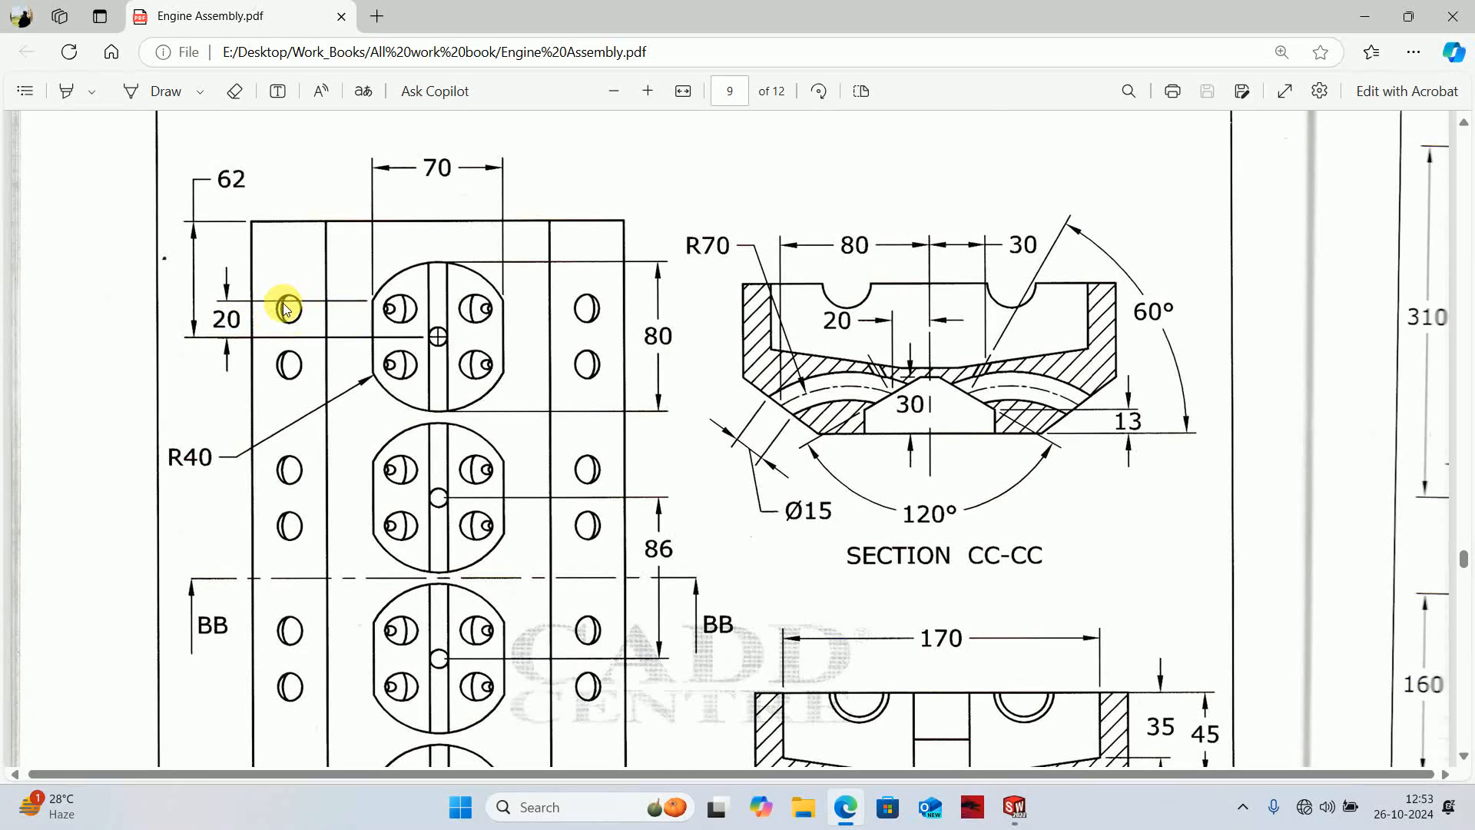
{"action": "scroll", "coordinate": [538, 346], "scroll_direction": "up", "scroll_amount": 10}
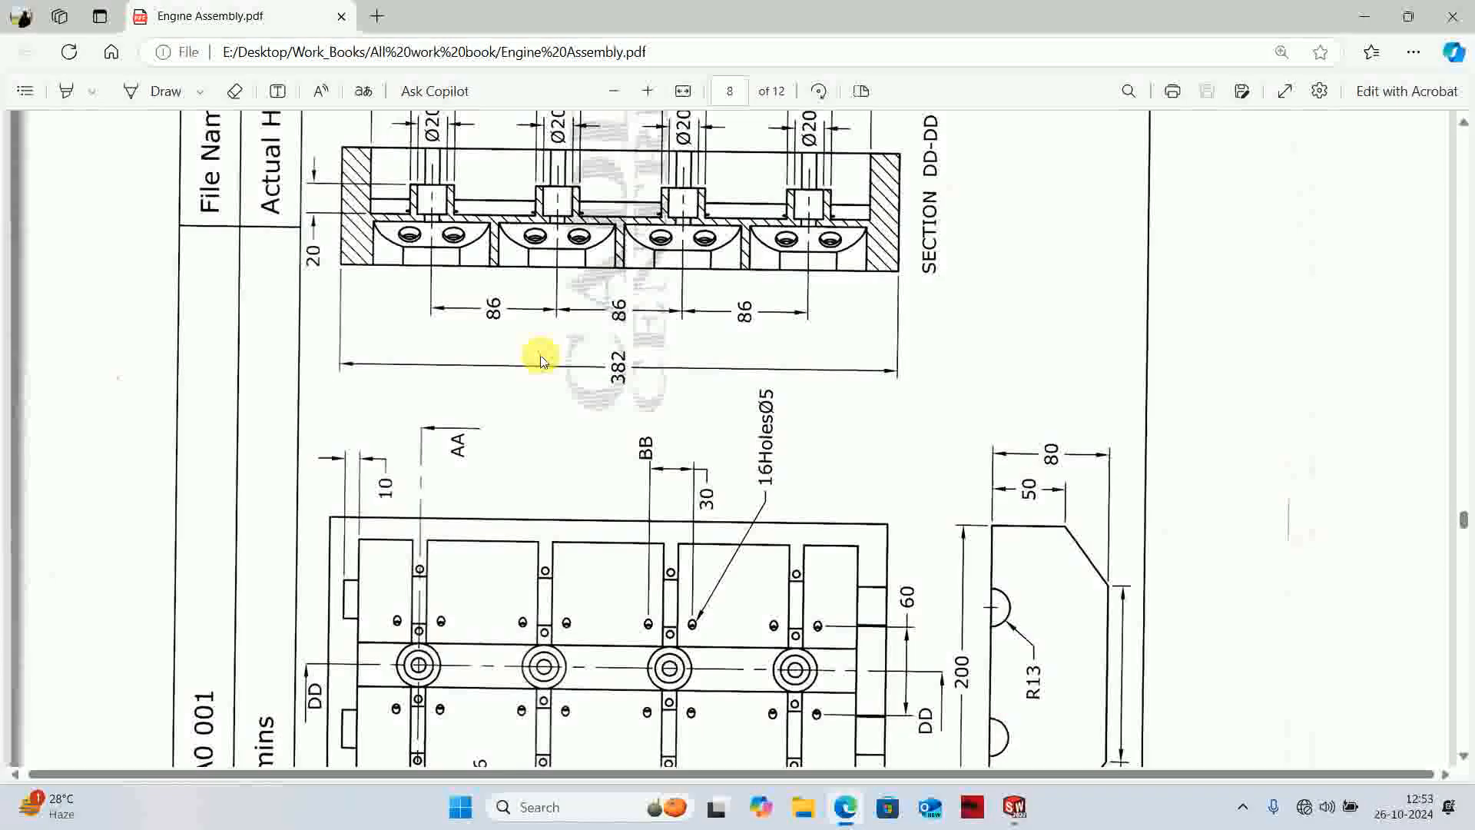
{"action": "scroll", "coordinate": [541, 359], "scroll_direction": "down", "scroll_amount": 2}
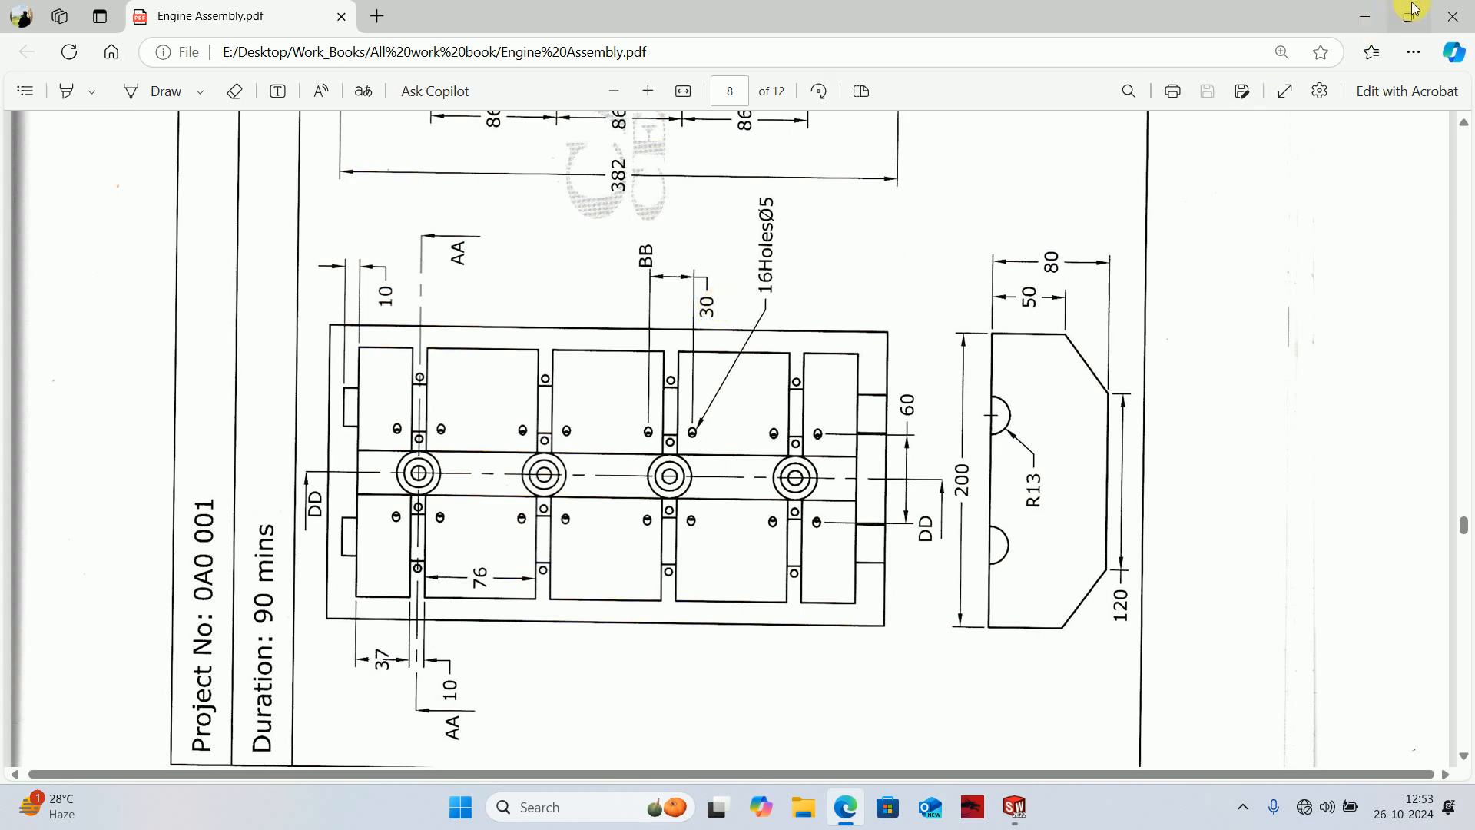
{"action": "left_click", "coordinate": [1364, 16]}
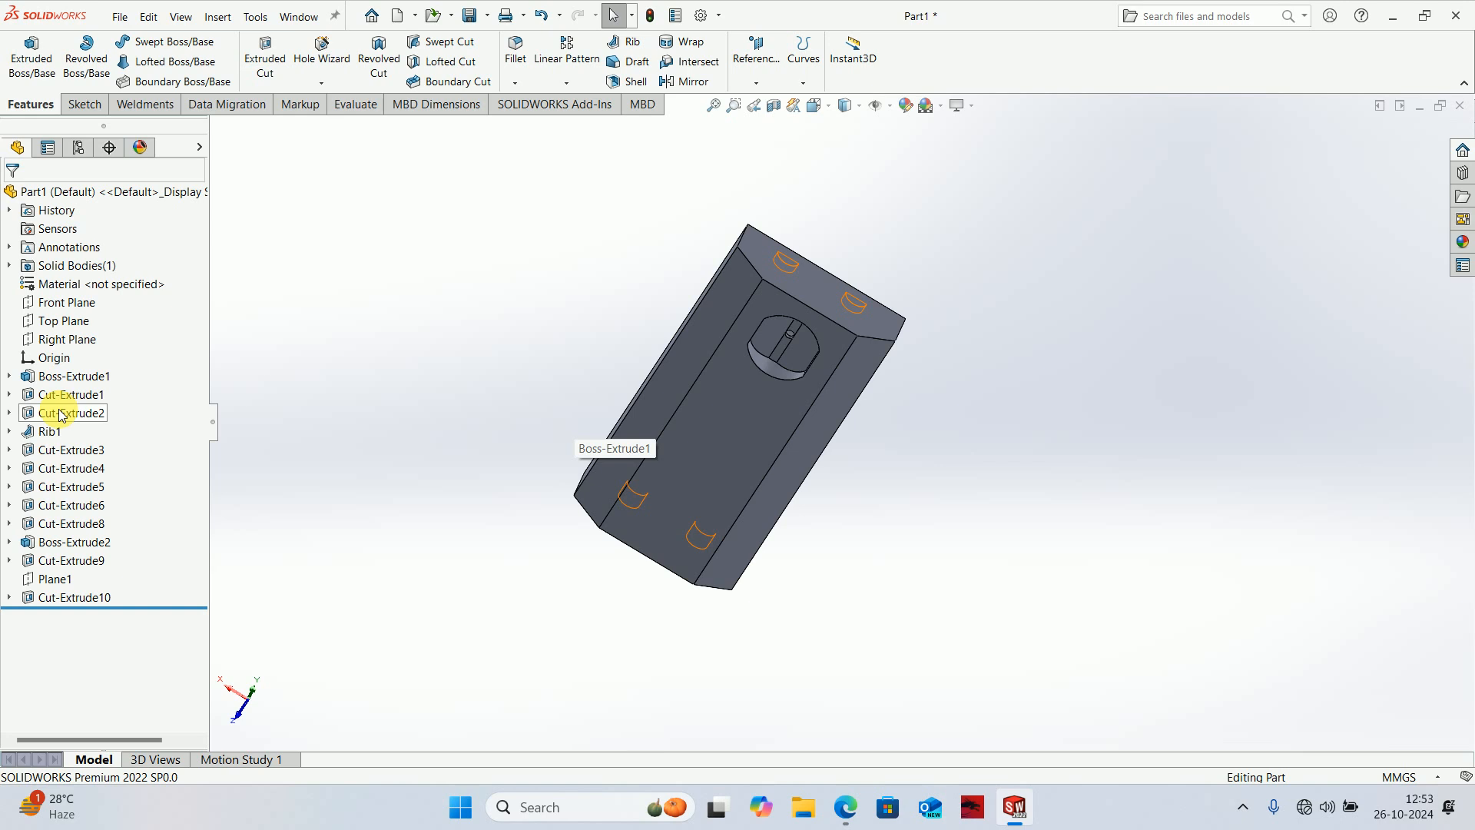
- Start a sketch on Plane1 and set the display style to show hidden lines as dashed edges
{"action": "left_click", "coordinate": [58, 580]}
{"action": "middle_click_drag", "start_coordinate": [318, 491], "coordinate": [768, 588]}
{"action": "right_click", "coordinate": [58, 590]}
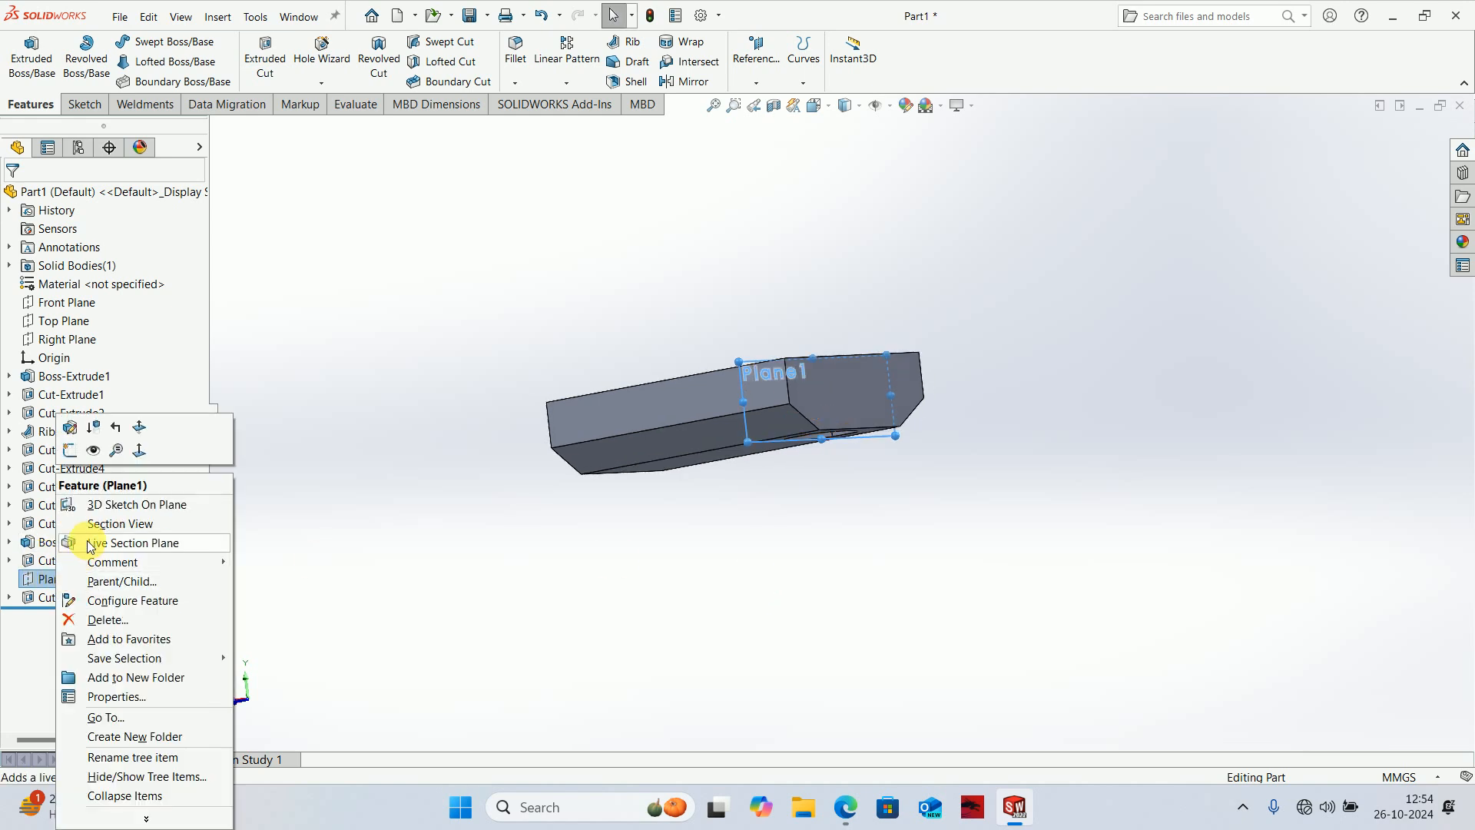
{"action": "left_click", "coordinate": [108, 457]}
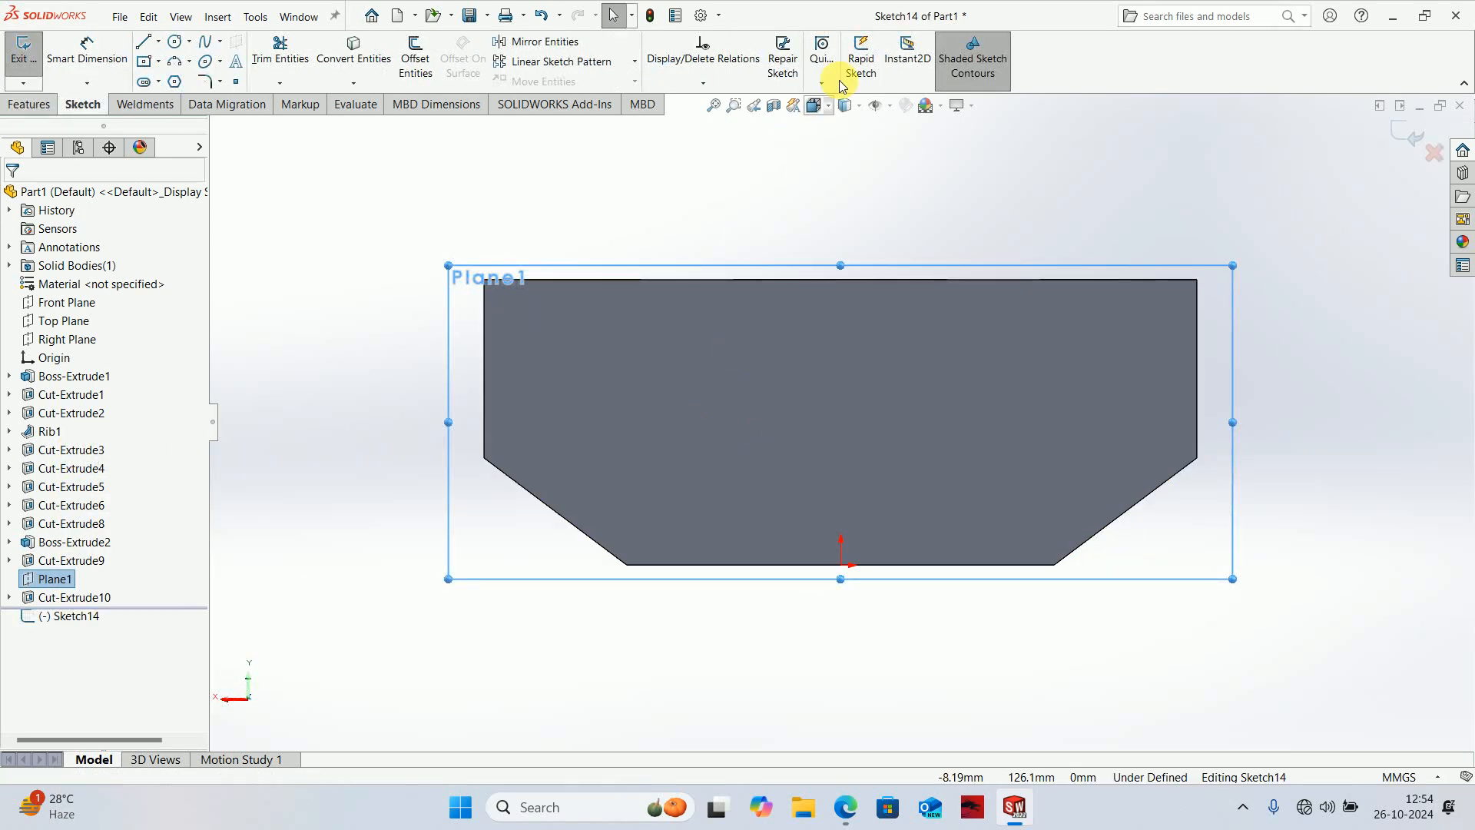
{"action": "left_click", "coordinate": [845, 106]}
{"action": "left_click", "coordinate": [845, 190]}
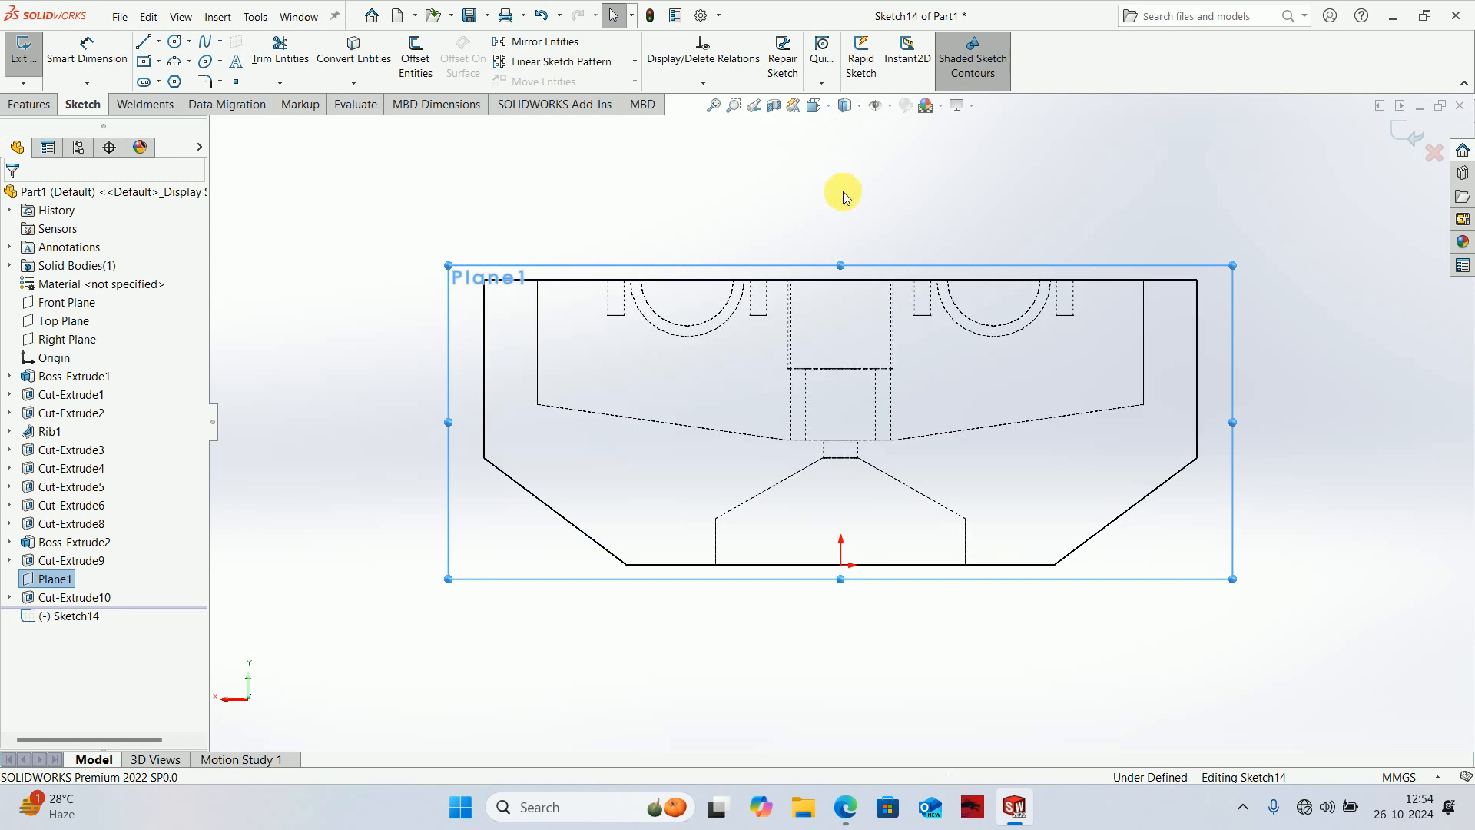
{"action": "scroll", "coordinate": [780, 545], "scroll_direction": "down", "scroll_amount": 2}
- Sketch a three-point arc of about 63 mm radius from the chamber's sloped wall to the block's slanted outer edge
{"action": "left_click", "coordinate": [176, 64]}
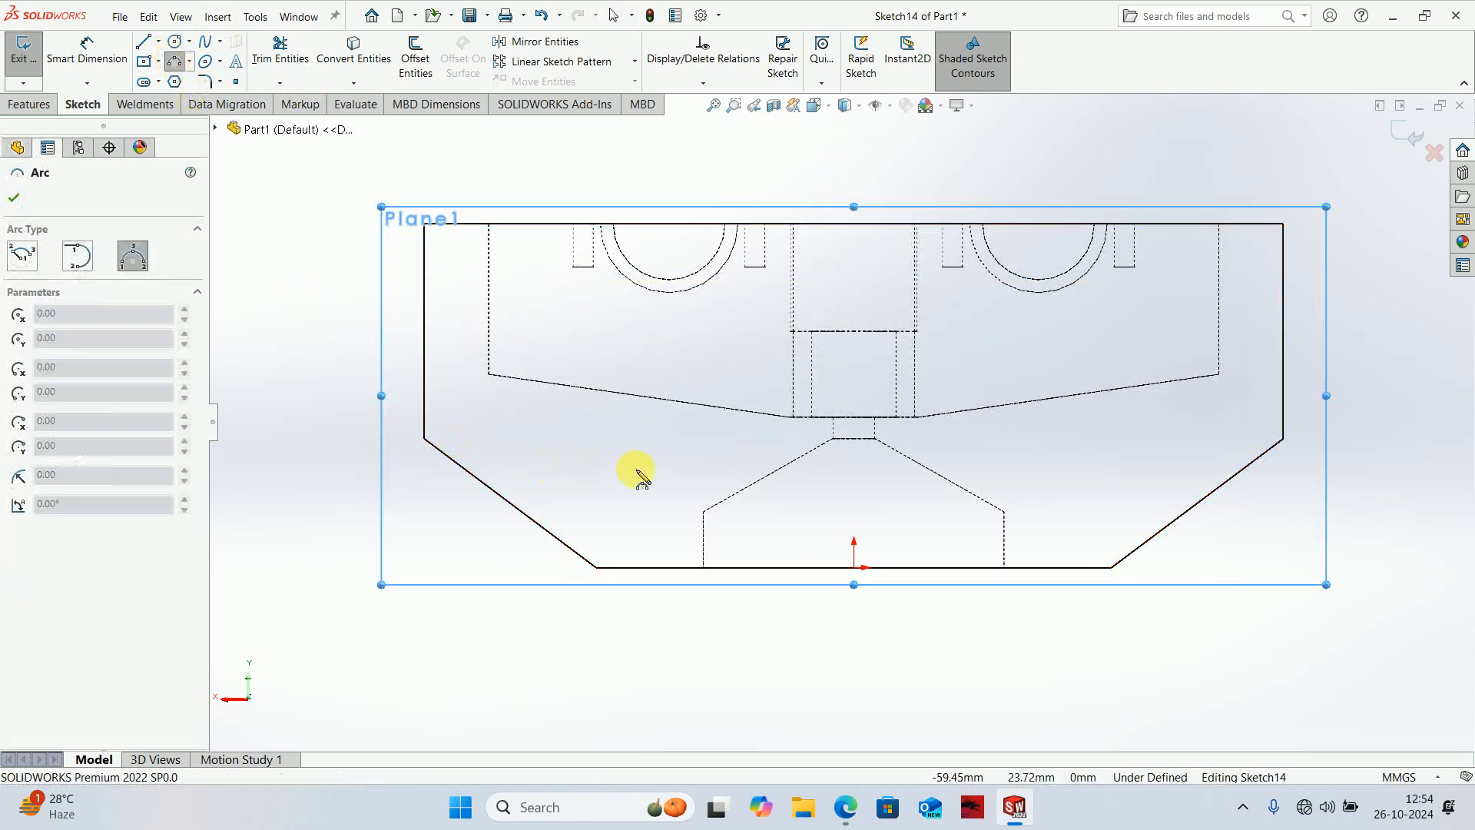
{"action": "left_click_drag", "start_coordinate": [768, 474], "coordinate": [530, 522]}
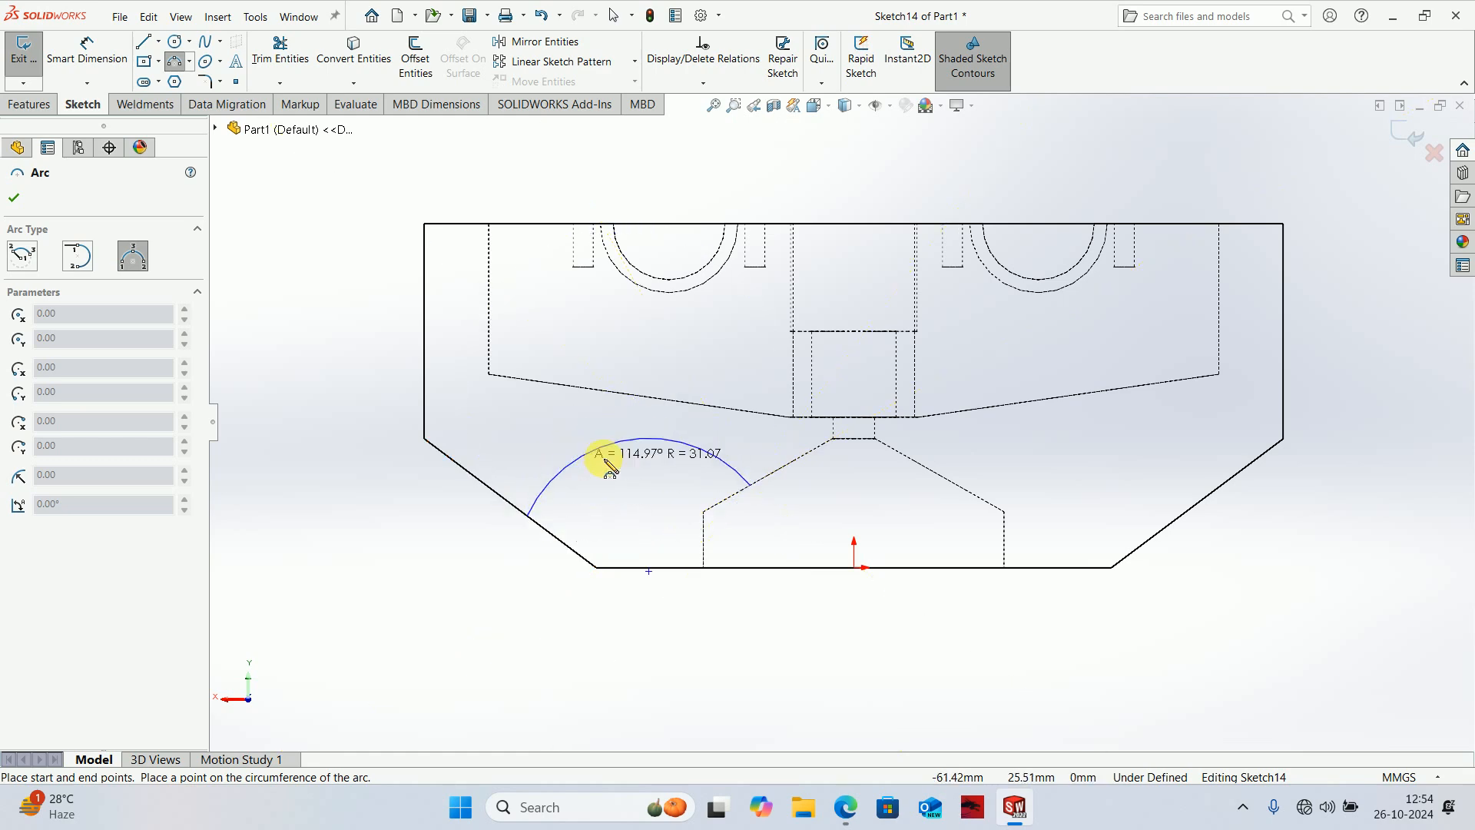
{"action": "left_click", "coordinate": [625, 477]}
{"action": "key", "text": "Escape"}
- Dimension the port arc's radius as 70 mm
{"action": "scroll", "coordinate": [639, 556], "scroll_direction": "up", "scroll_amount": 2}
{"action": "right_click_drag", "start_coordinate": [713, 605], "coordinate": [707, 538]}
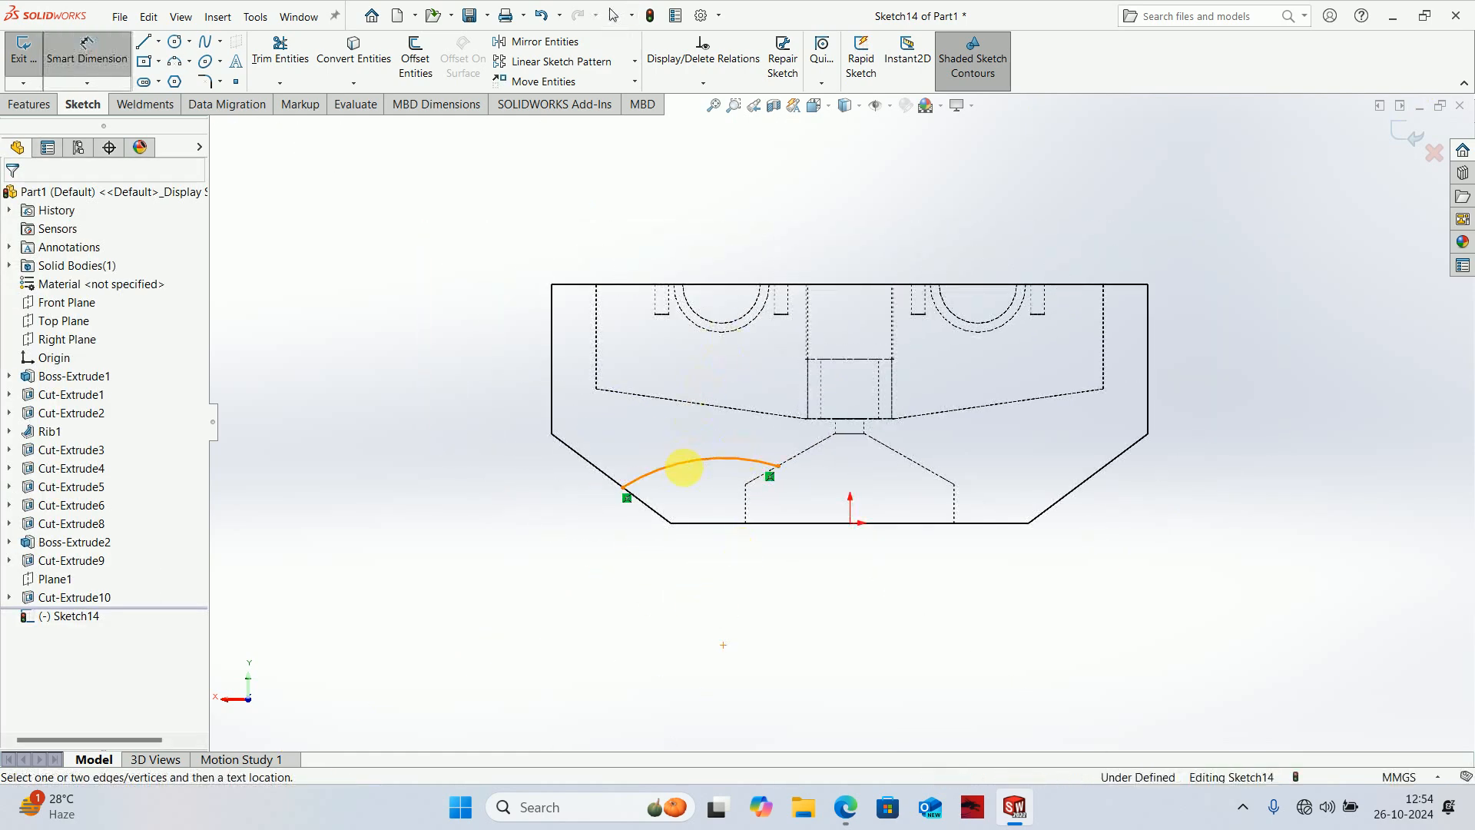
{"action": "left_click", "coordinate": [682, 464]}
{"action": "left_click", "coordinate": [571, 182]}
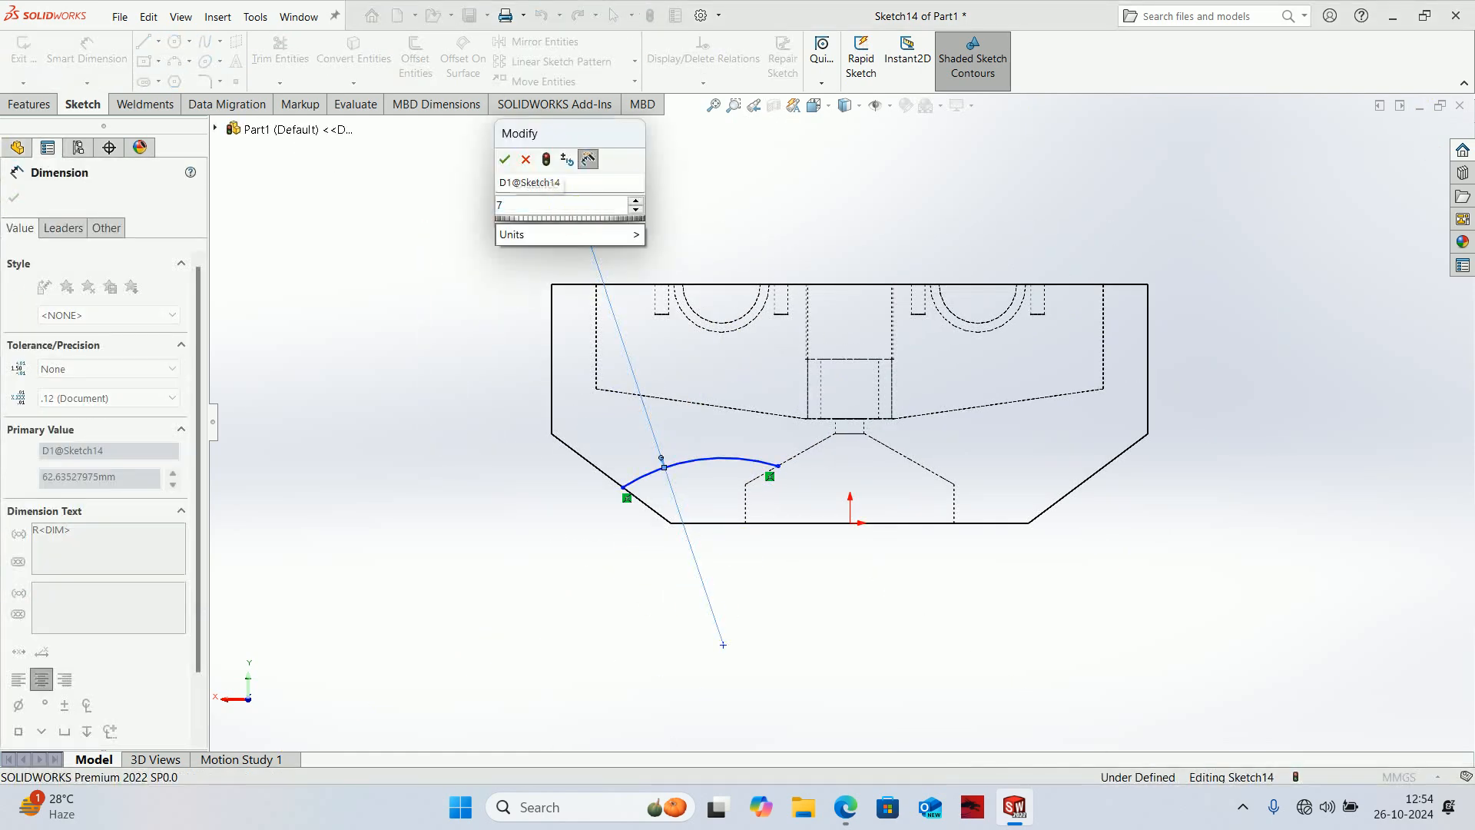
{"action": "type", "text": "70"}
{"action": "key", "text": "Return"}
- Check section CC-CC in the PDF drawing for the dimensions locating the port arc's ends
{"action": "key", "text": "alt+Tab"}
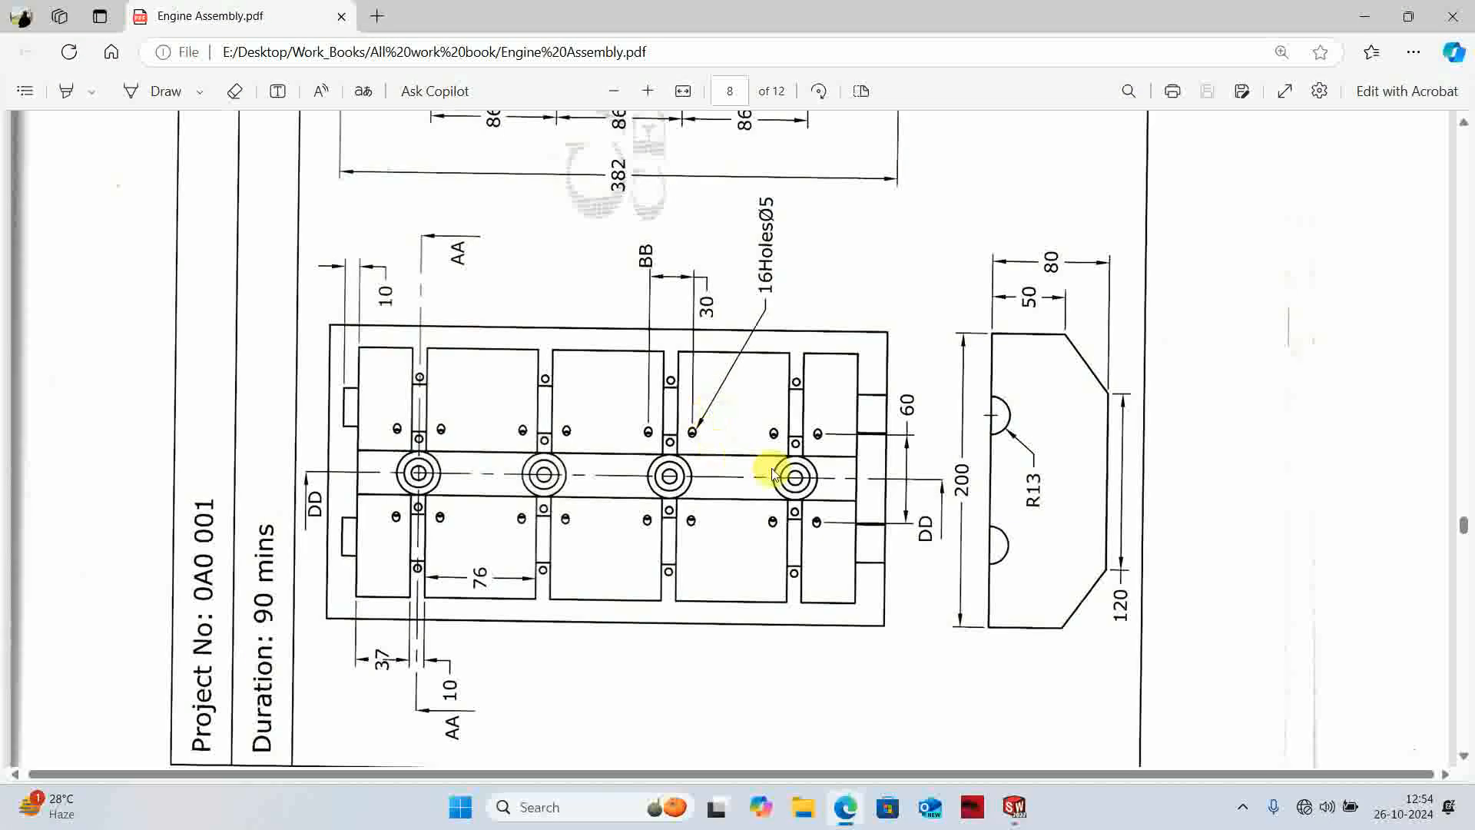
{"action": "scroll", "coordinate": [816, 391], "scroll_direction": "down", "scroll_amount": 10}
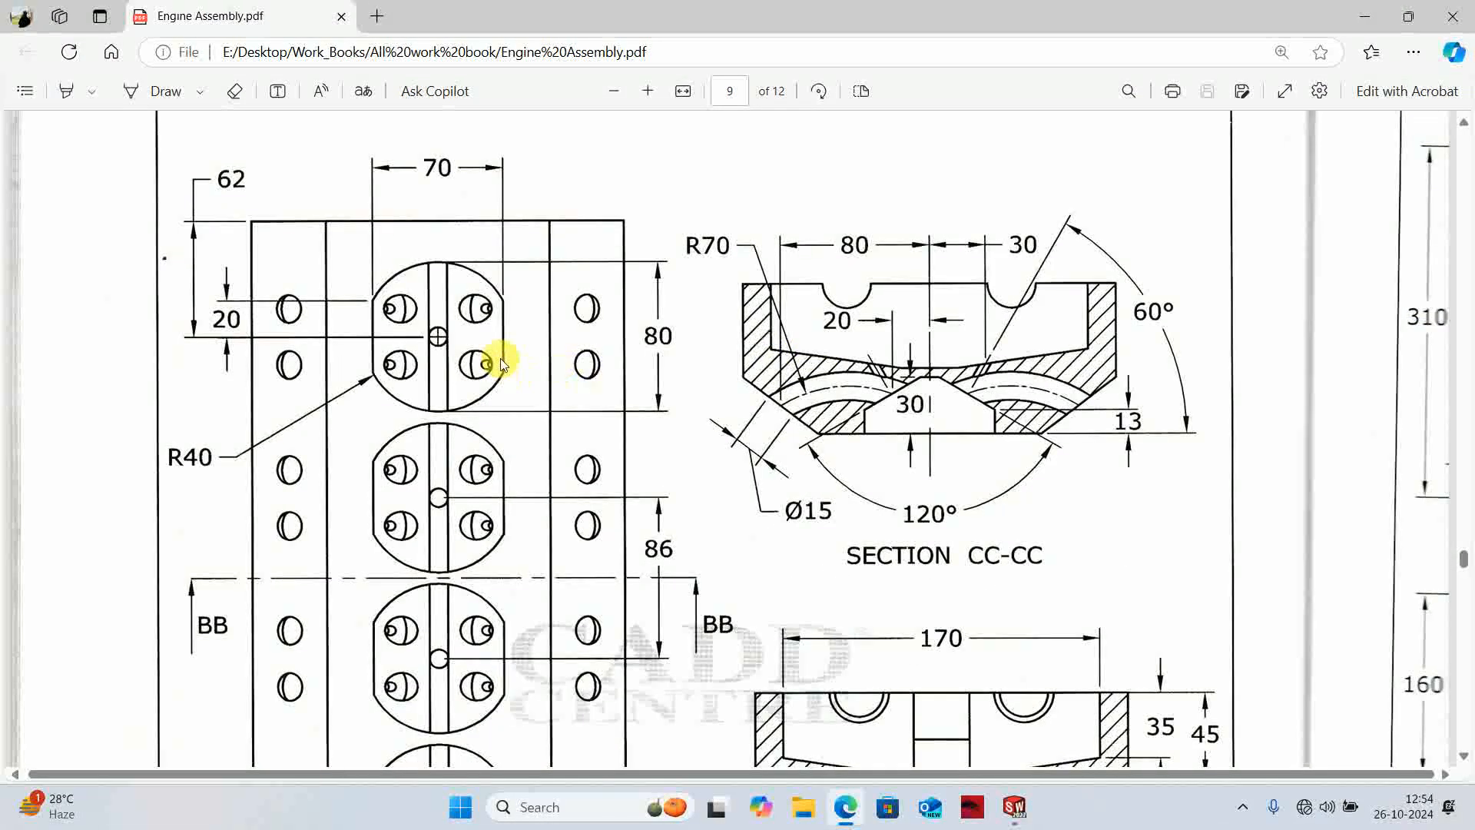
{"action": "scroll", "coordinate": [500, 358], "scroll_direction": "down", "scroll_amount": 1}
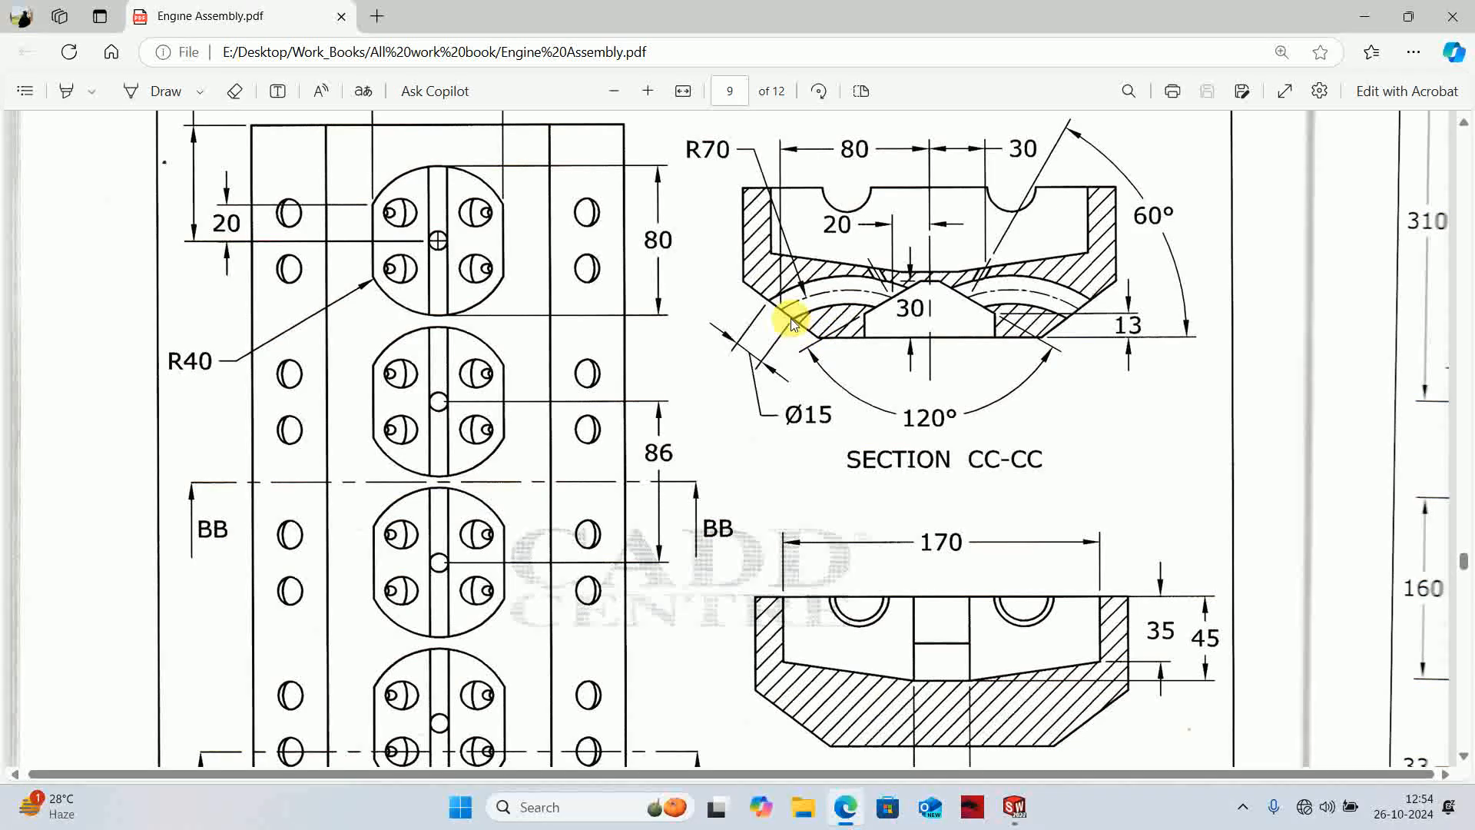
{"action": "scroll", "coordinate": [1031, 354], "scroll_direction": "down", "scroll_amount": 2}
{"action": "scroll", "coordinate": [1031, 354], "scroll_direction": "up", "scroll_amount": 2}
{"action": "key", "text": "alt+Tab"}
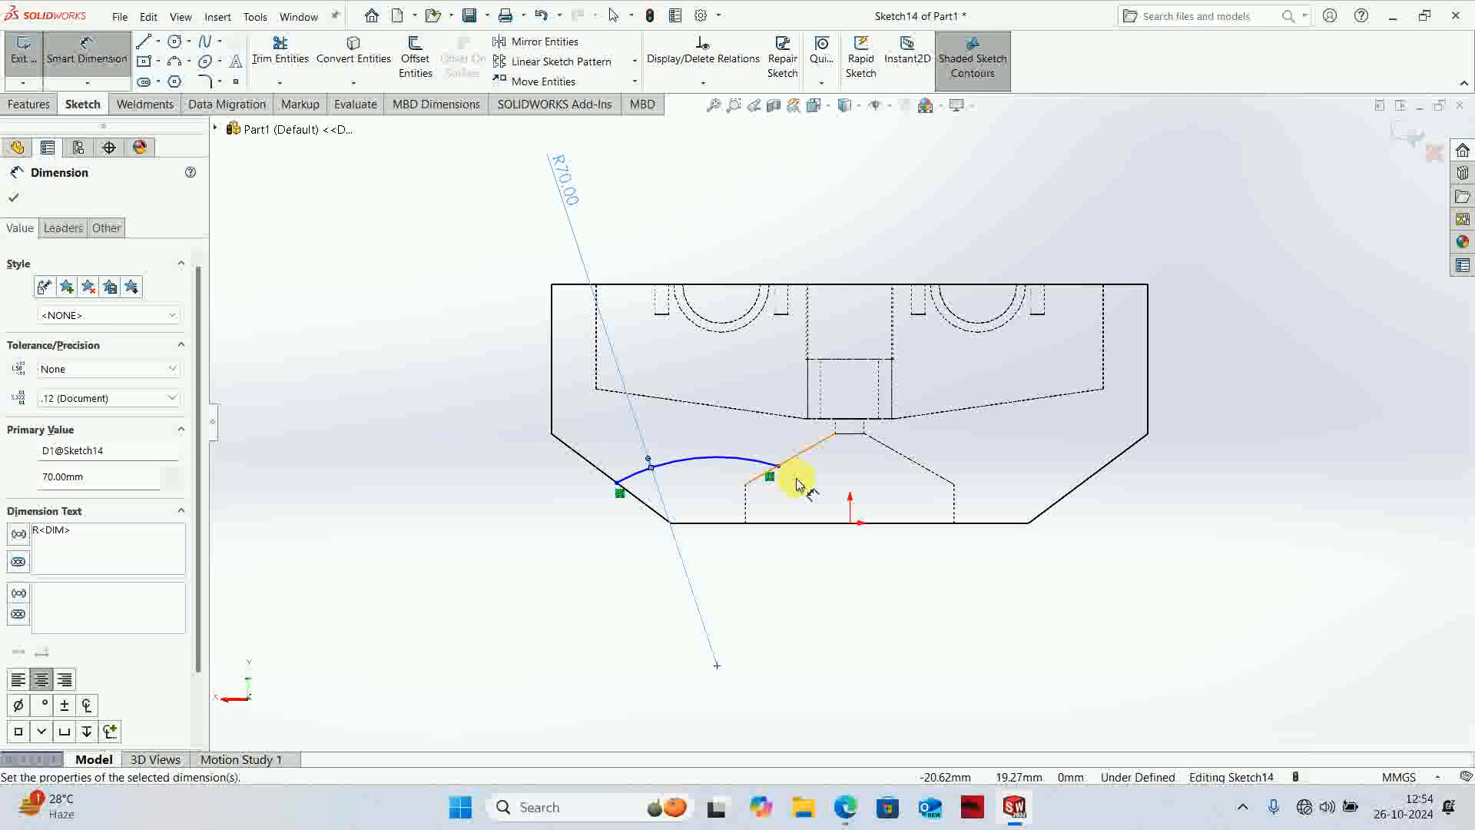
- Dimension the port arc's outer end 80 mm horizontally from the origin
{"action": "left_click", "coordinate": [849, 524]}
{"action": "left_click", "coordinate": [617, 483]}
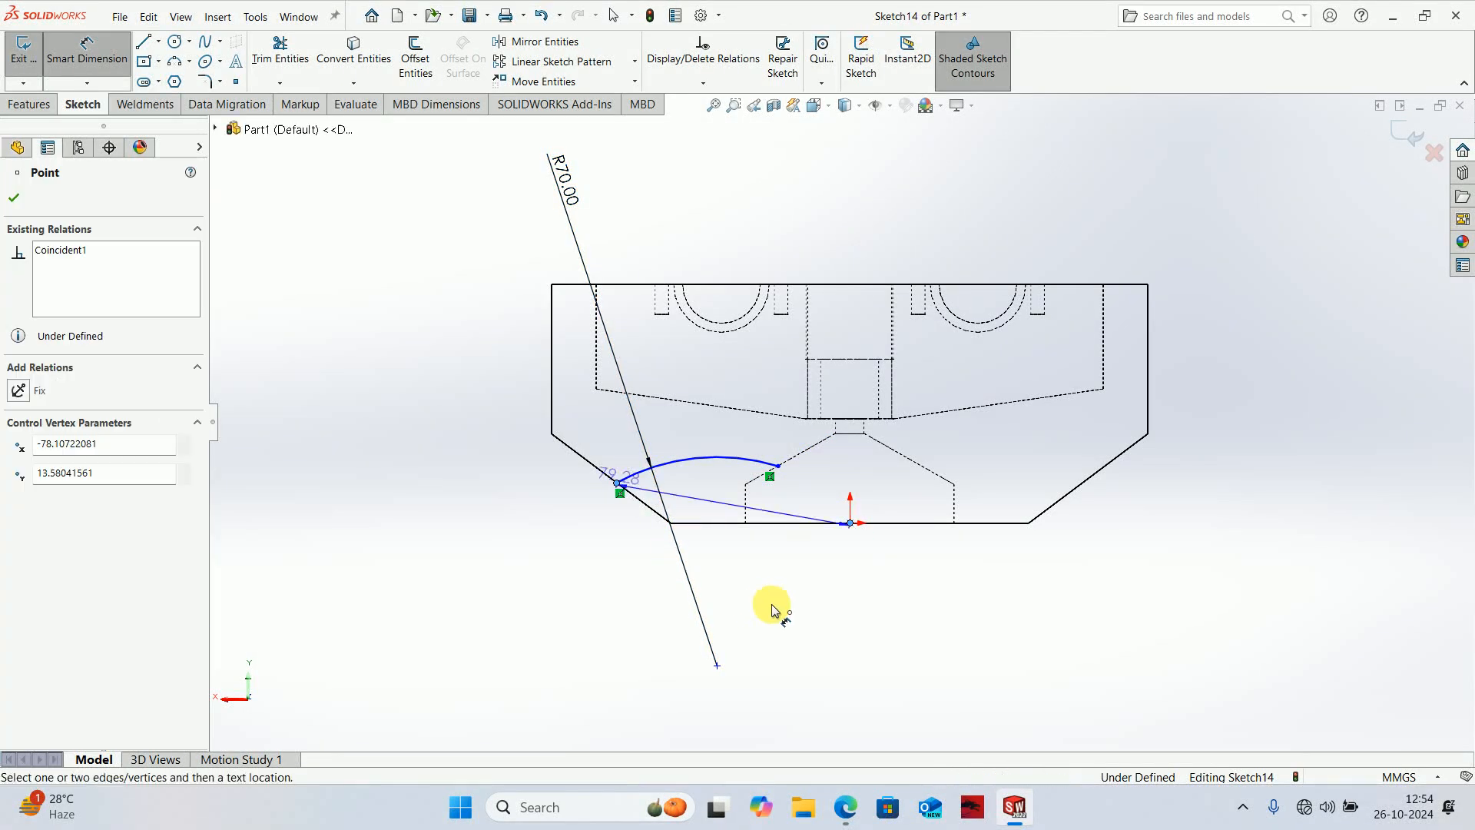
{"action": "left_click", "coordinate": [763, 575]}
{"action": "type", "text": "80"}
{"action": "key", "text": "Return"}
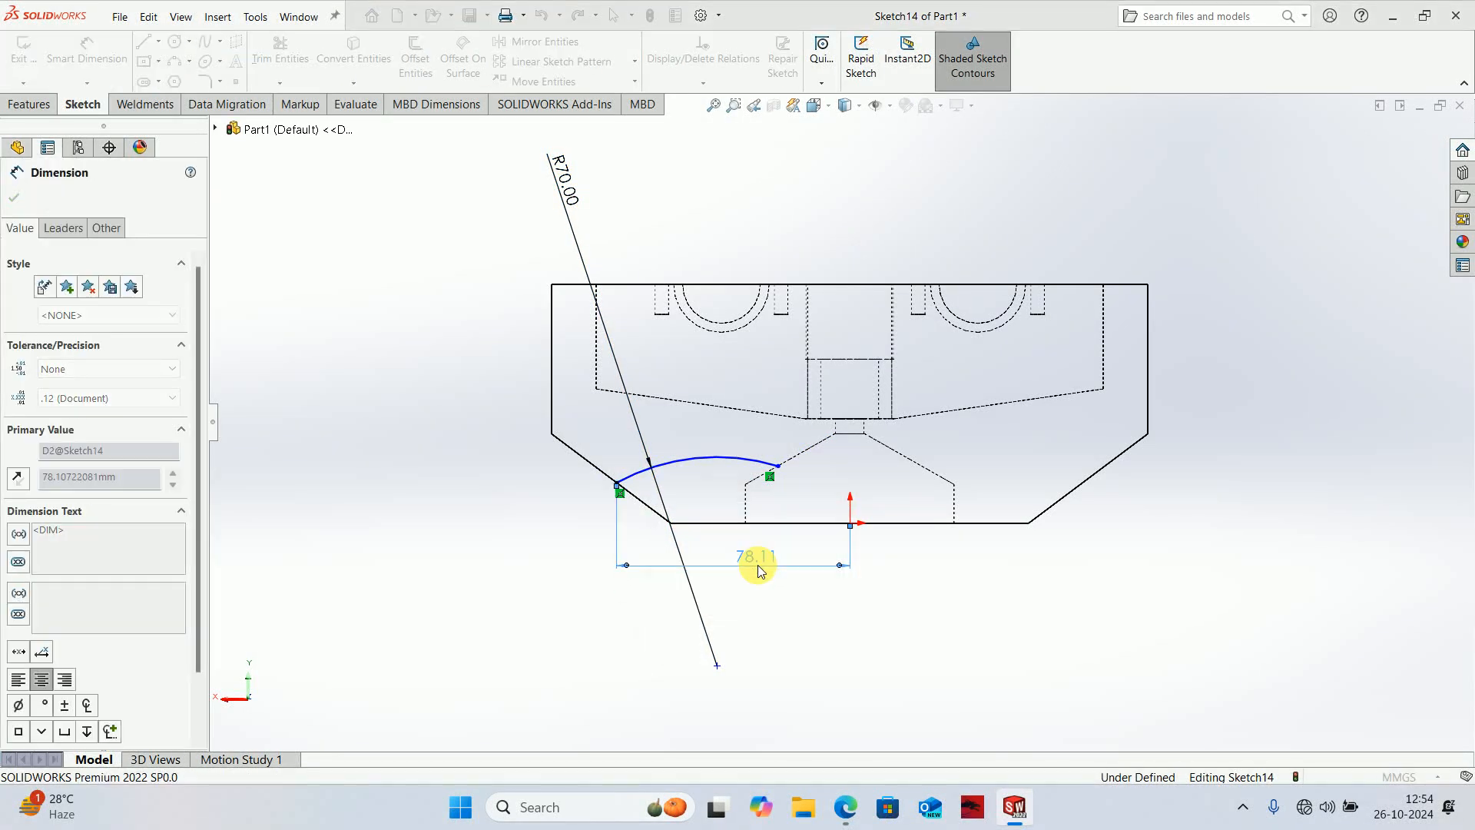
- Dimension the port arc's inner end 20 mm horizontally from the origin, checking section CC-CC in the PDF, and exit the sketch
{"action": "left_click", "coordinate": [780, 465]}
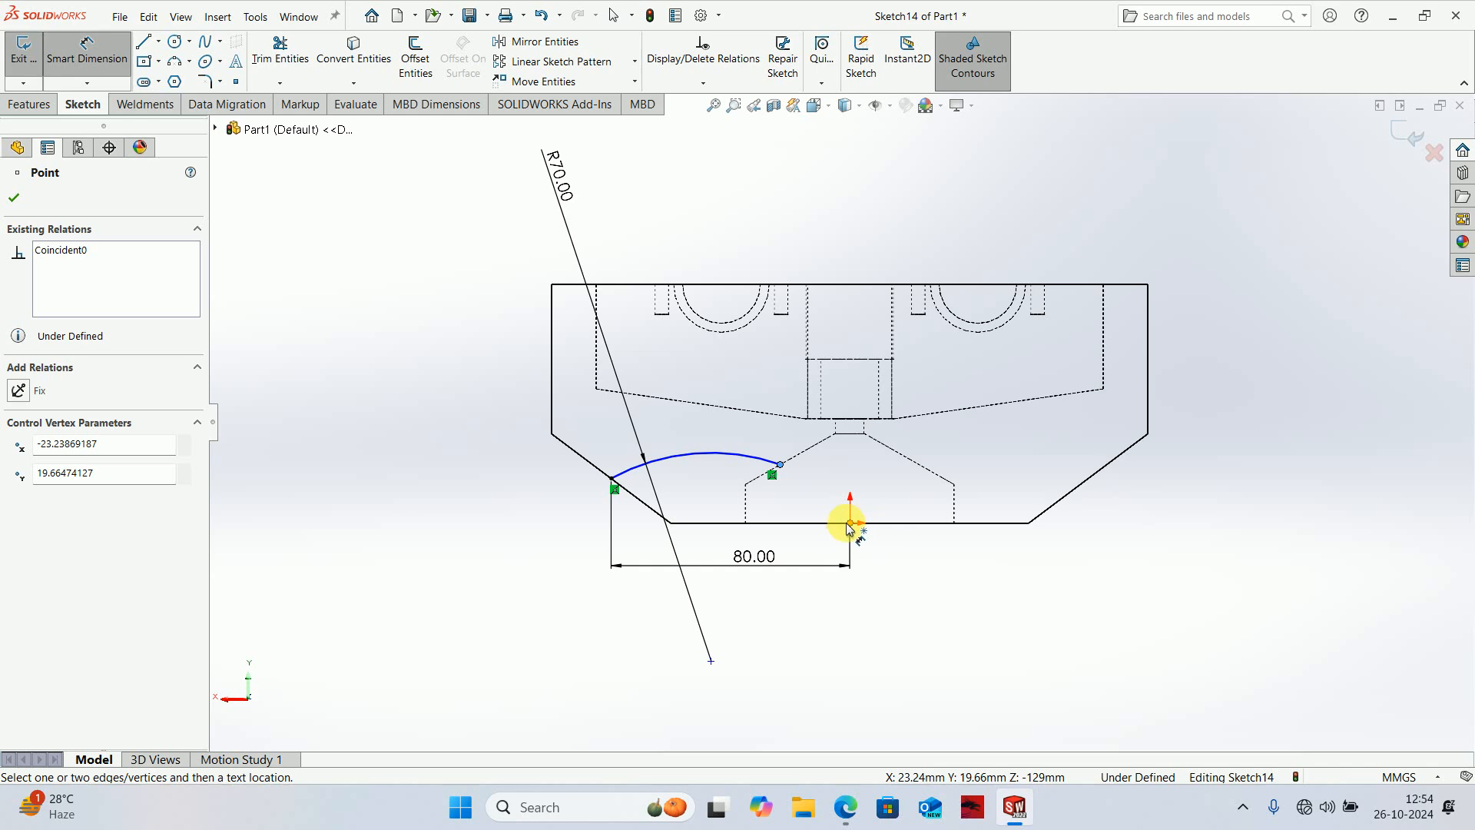
{"action": "left_click", "coordinate": [849, 524]}
{"action": "left_click", "coordinate": [799, 214]}
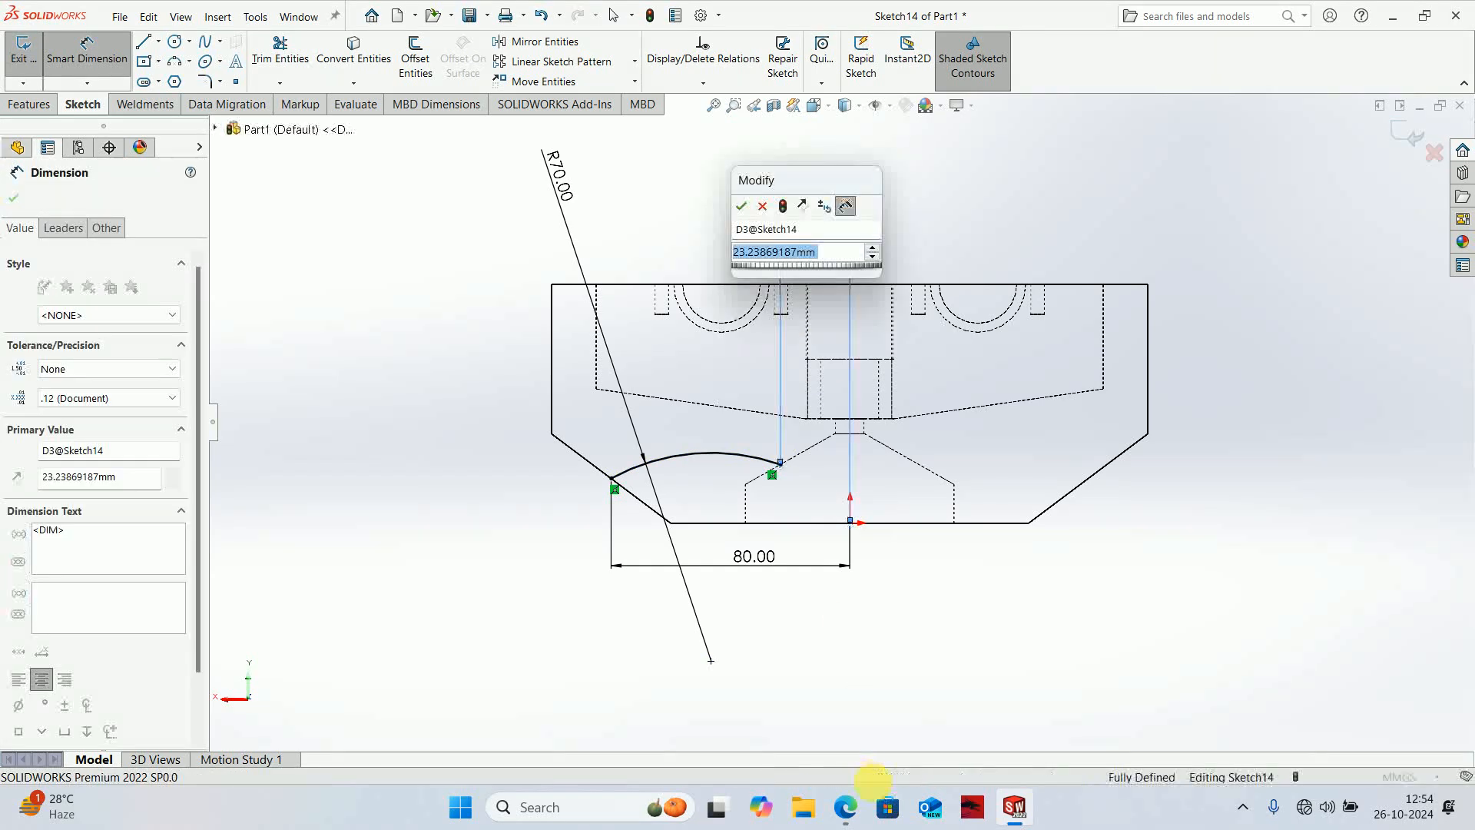
{"action": "left_click", "coordinate": [845, 807]}
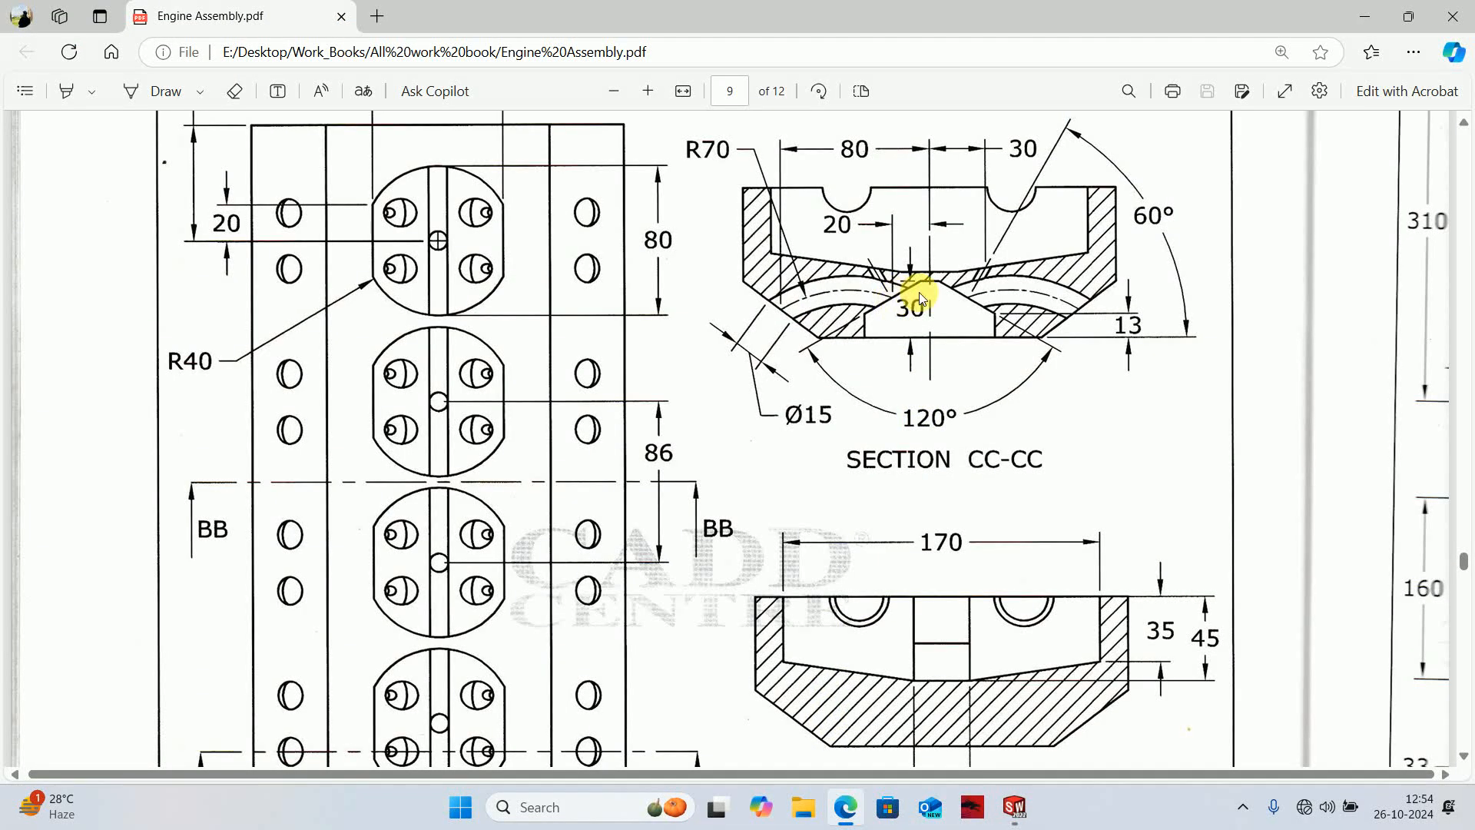
{"action": "key", "text": "alt+Tab"}
{"action": "double_click", "coordinate": [802, 254]}
{"action": "type", "text": "2"}
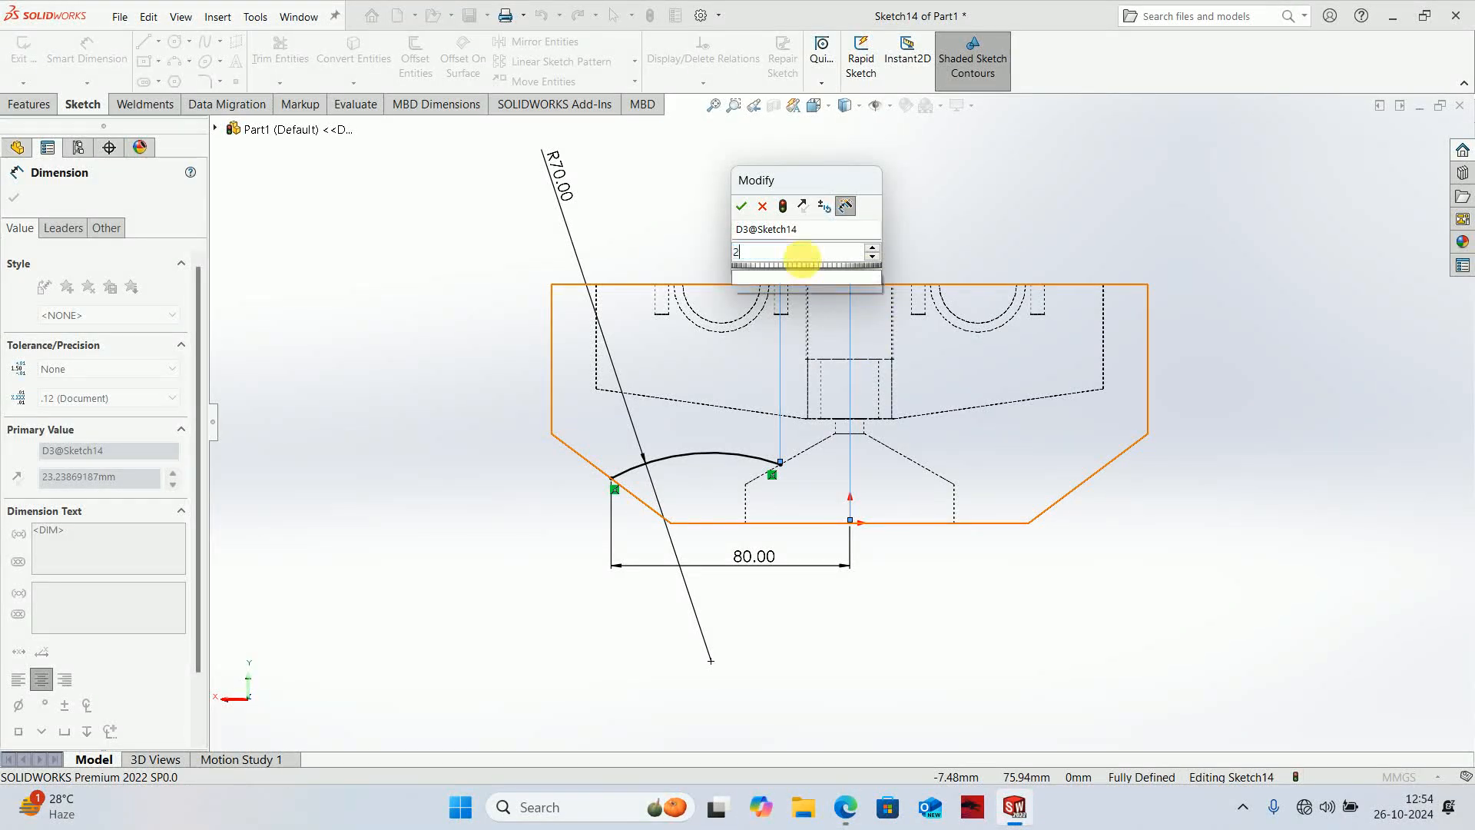
{"action": "type", "text": "0"}
{"action": "key", "text": "Return"}
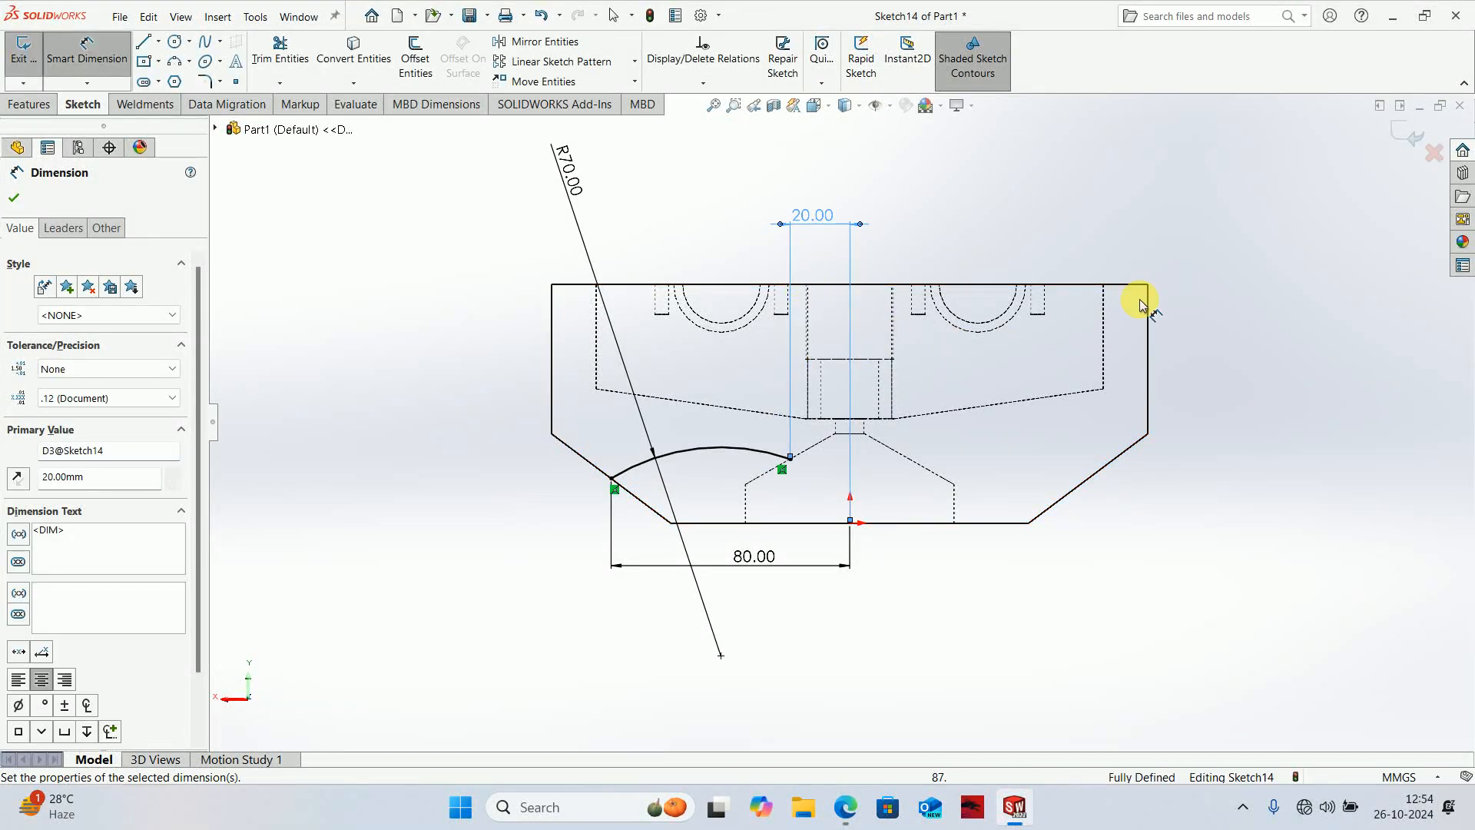
{"action": "left_click", "coordinate": [1411, 130]}
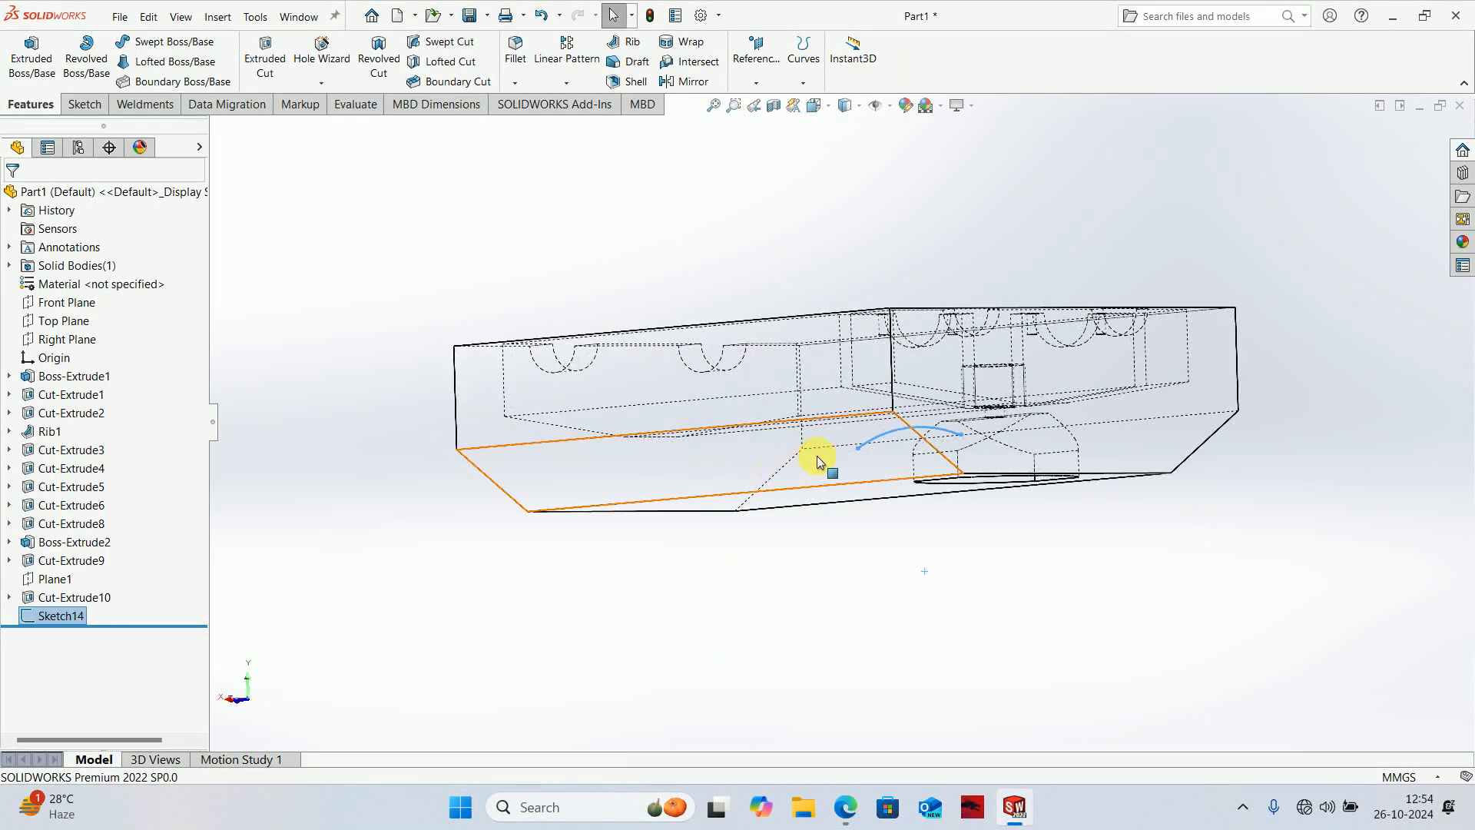
- Switch the model's display style back to shaded with edges
{"action": "left_click", "coordinate": [859, 112]}
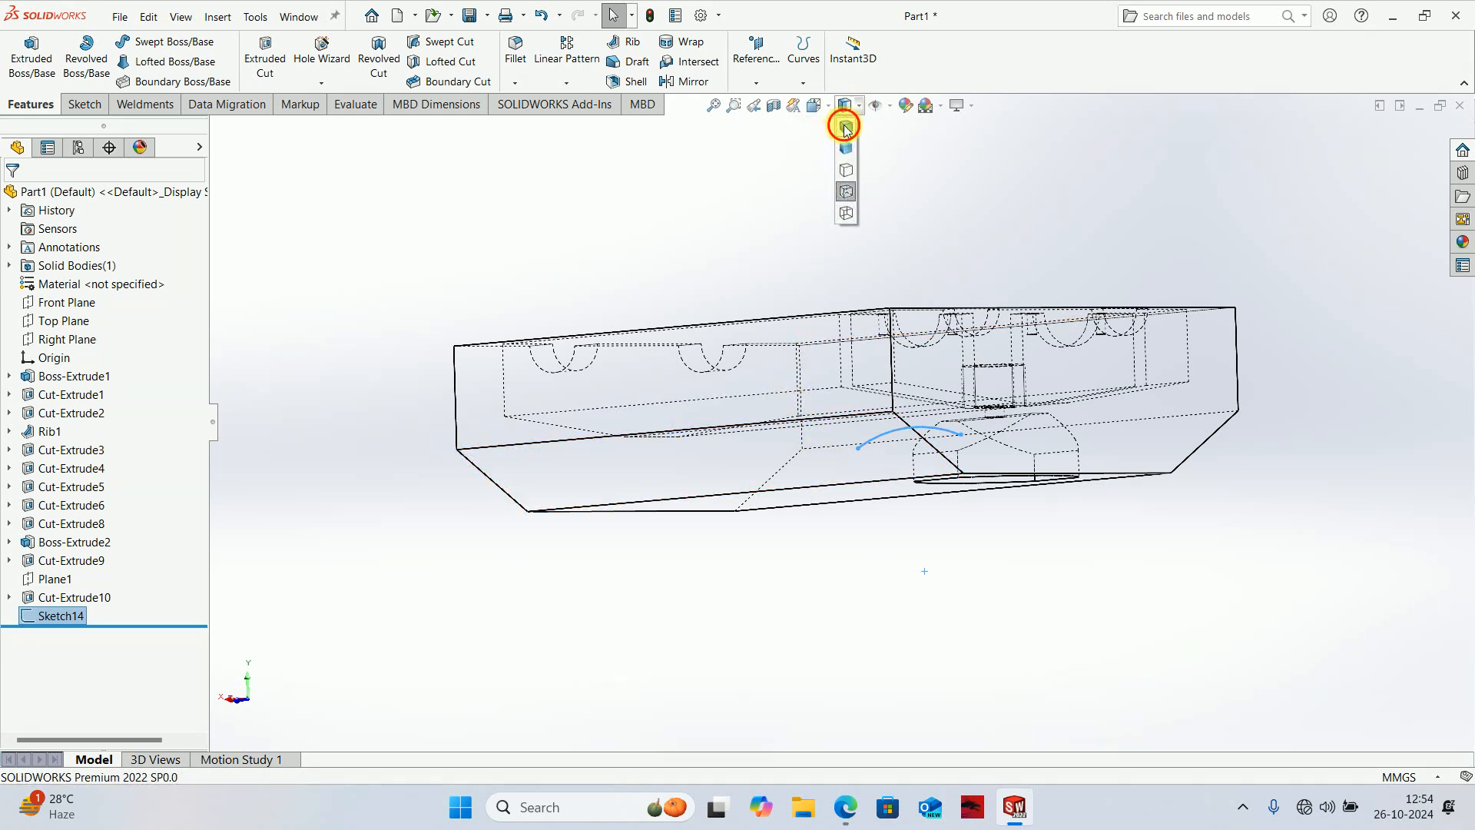
{"action": "left_click", "coordinate": [845, 223]}
{"action": "middle_click_drag", "start_coordinate": [932, 560], "coordinate": [1006, 545]}
{"action": "left_click", "coordinate": [965, 332]}
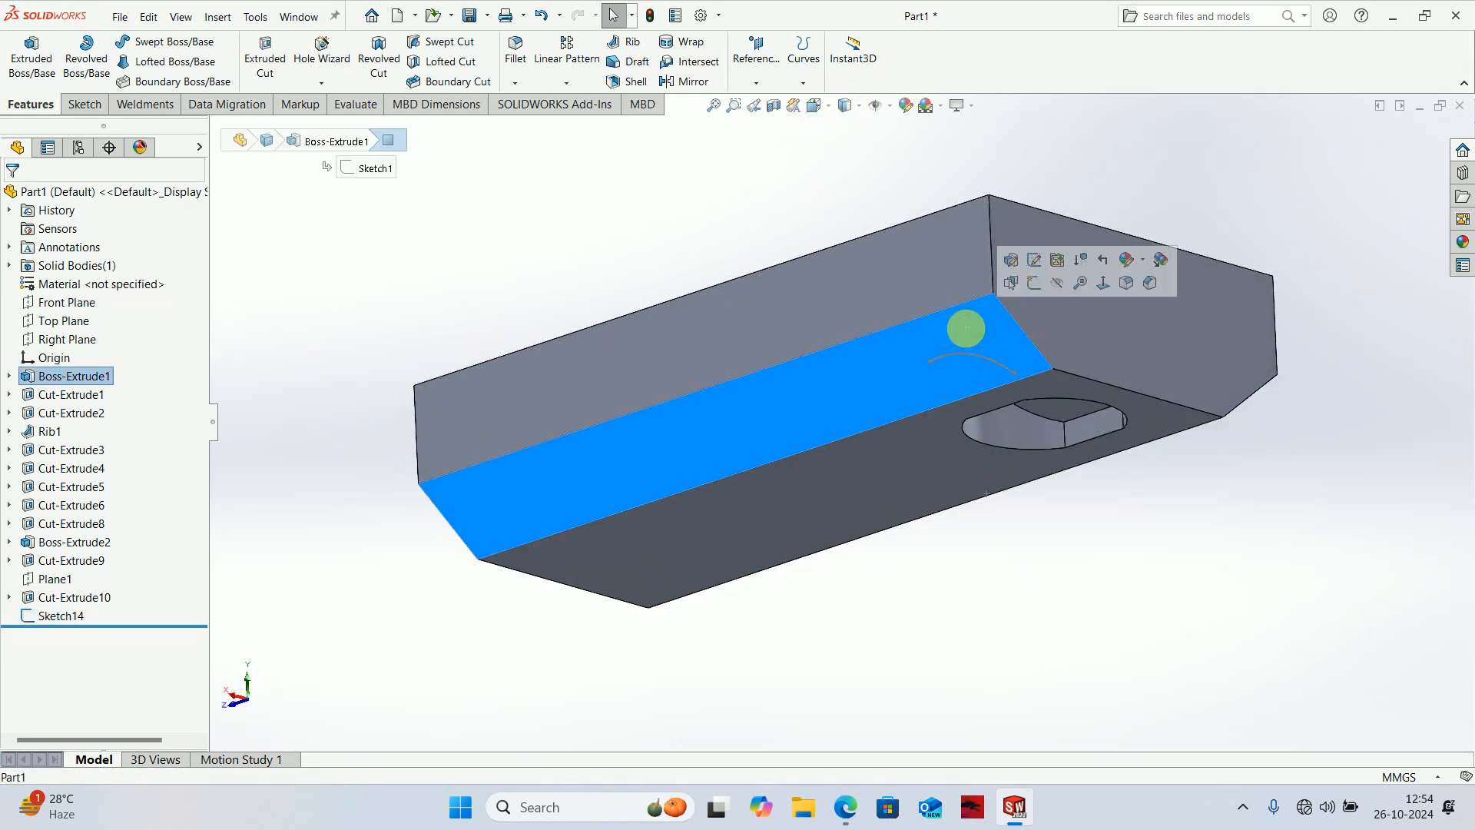
{"action": "left_click", "coordinate": [1196, 181]}
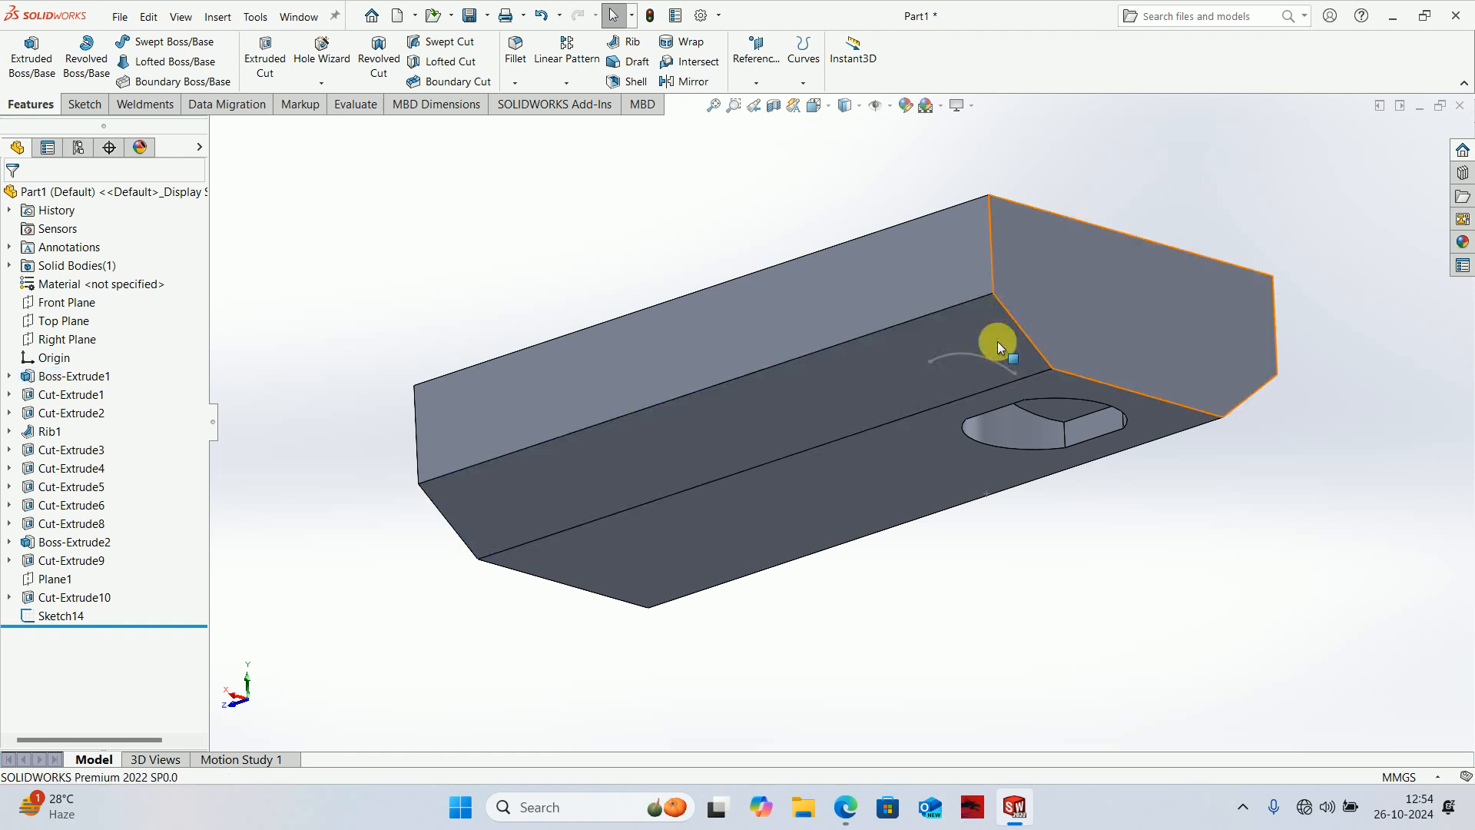
- Create a reference plane perpendicular to the port arc and coincident with its outer endpoint
{"action": "left_click", "coordinate": [769, 85]}
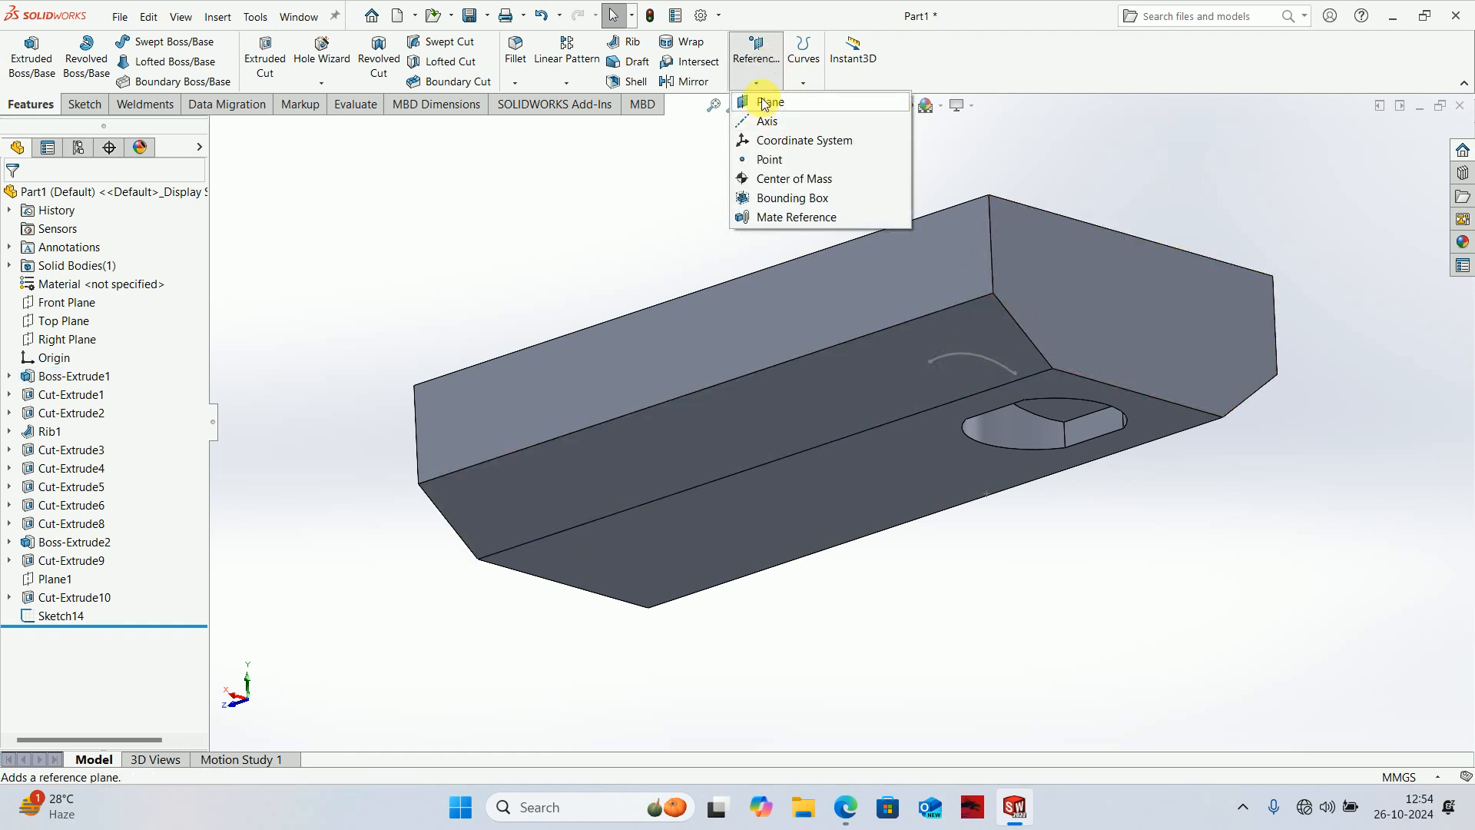
{"action": "left_click", "coordinate": [765, 102]}
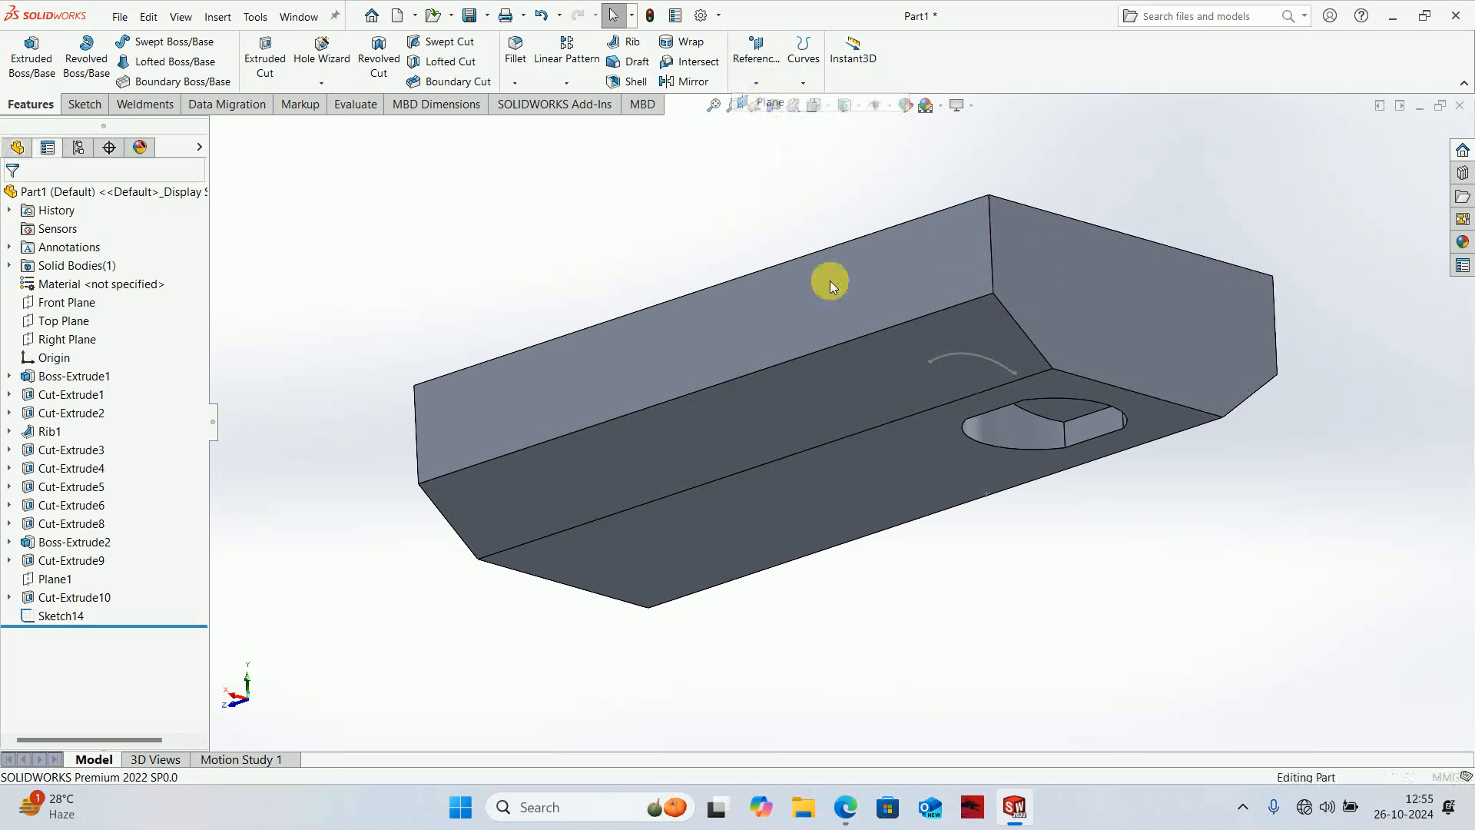
{"action": "left_click", "coordinate": [939, 357]}
{"action": "left_click", "coordinate": [930, 362]}
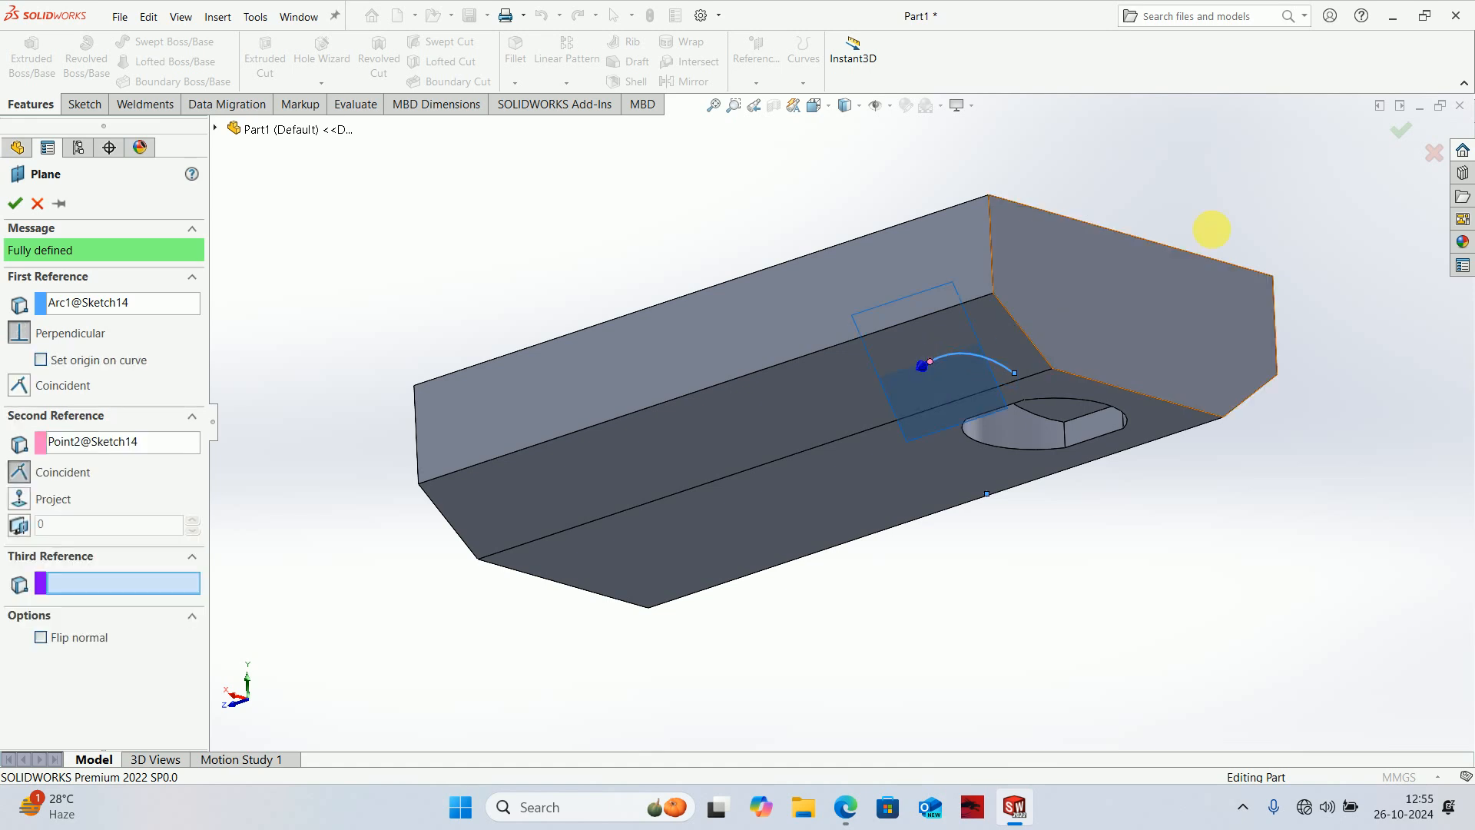
{"action": "left_click", "coordinate": [1400, 131]}
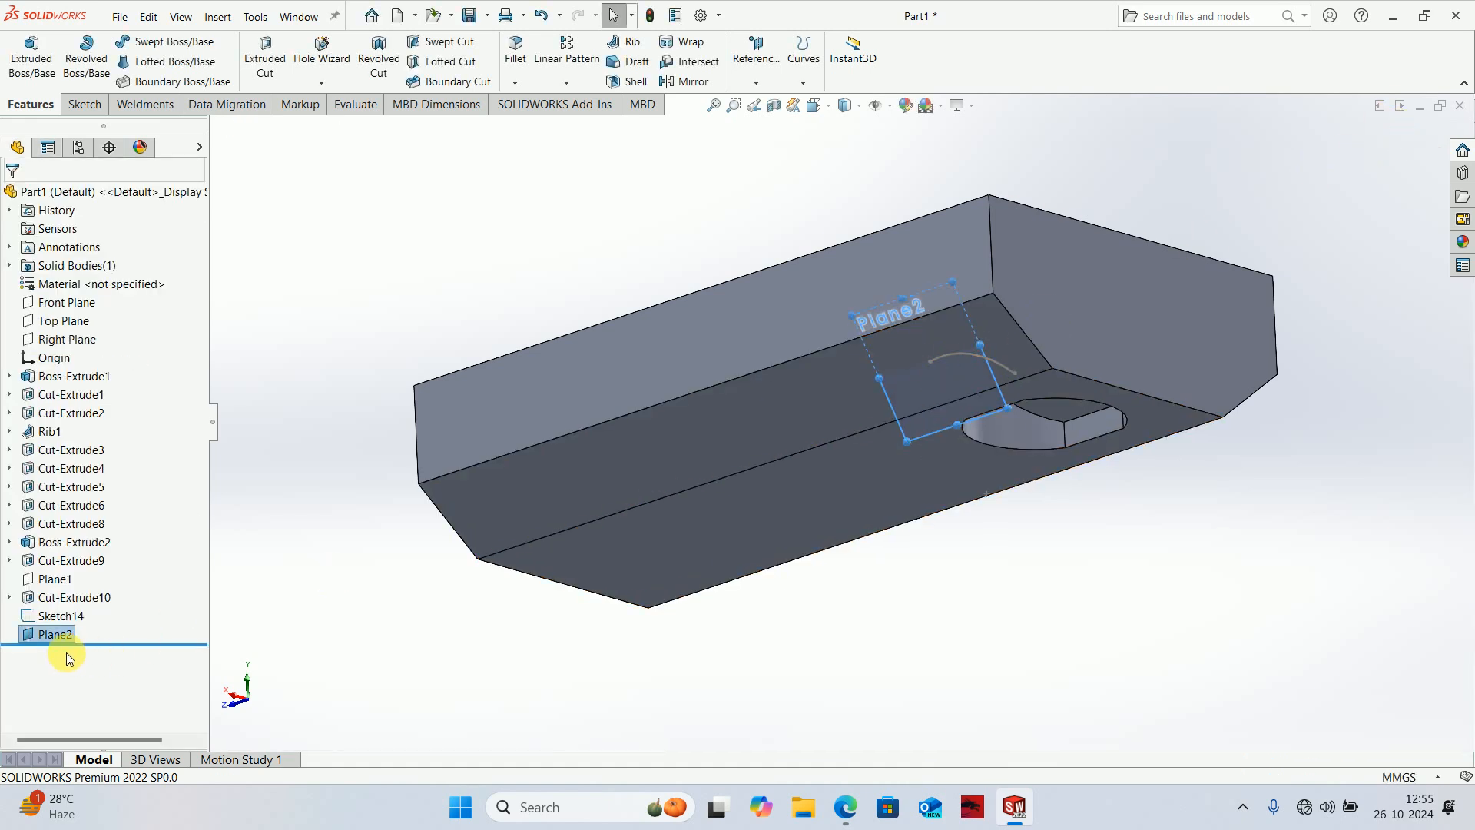
- Start a new sketch on Plane2
{"action": "left_click", "coordinate": [60, 630]}
{"action": "left_click", "coordinate": [76, 614]}
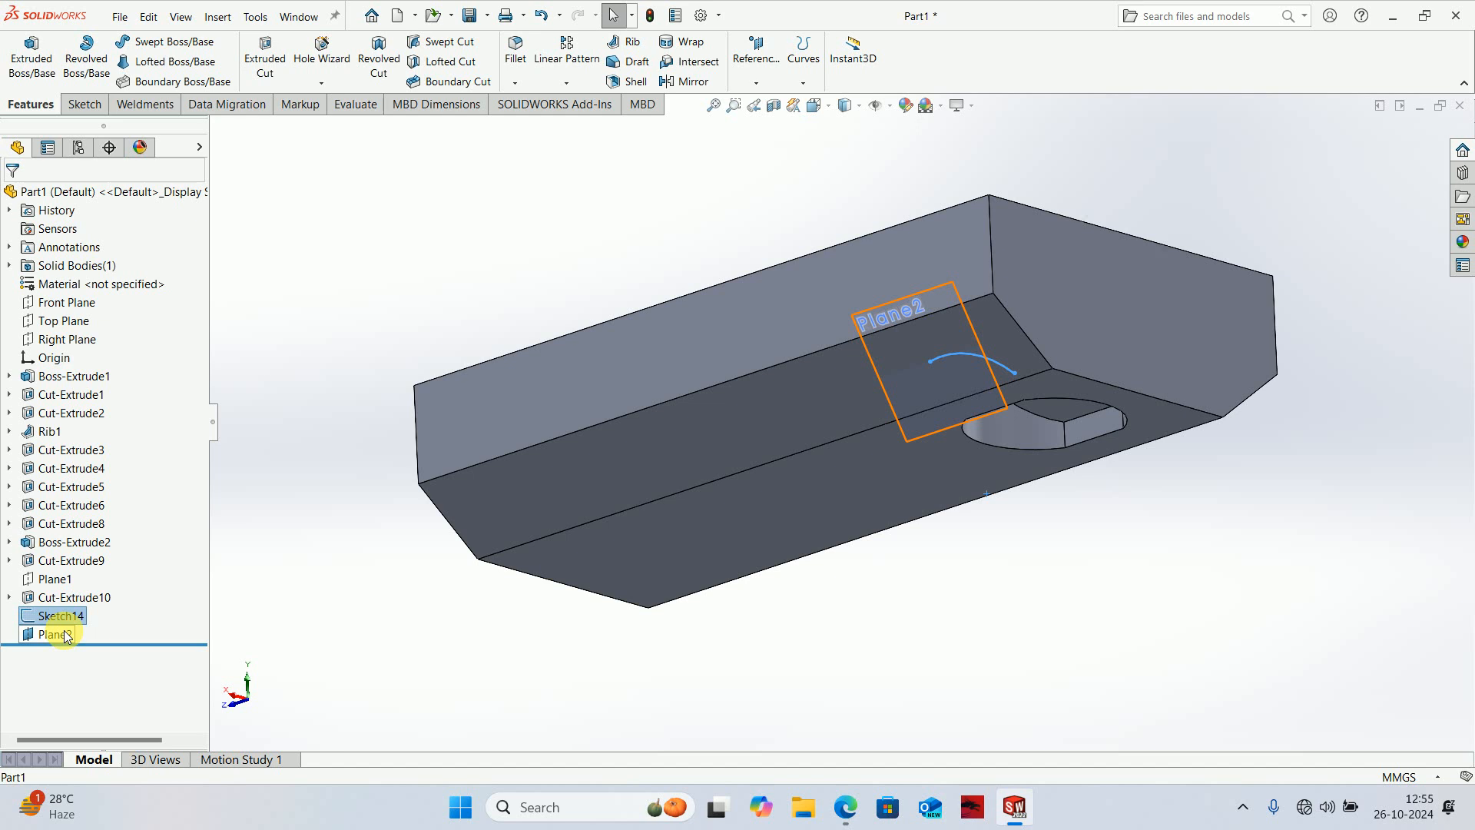
{"action": "left_click", "coordinate": [65, 630]}
{"action": "left_click", "coordinate": [76, 607]}
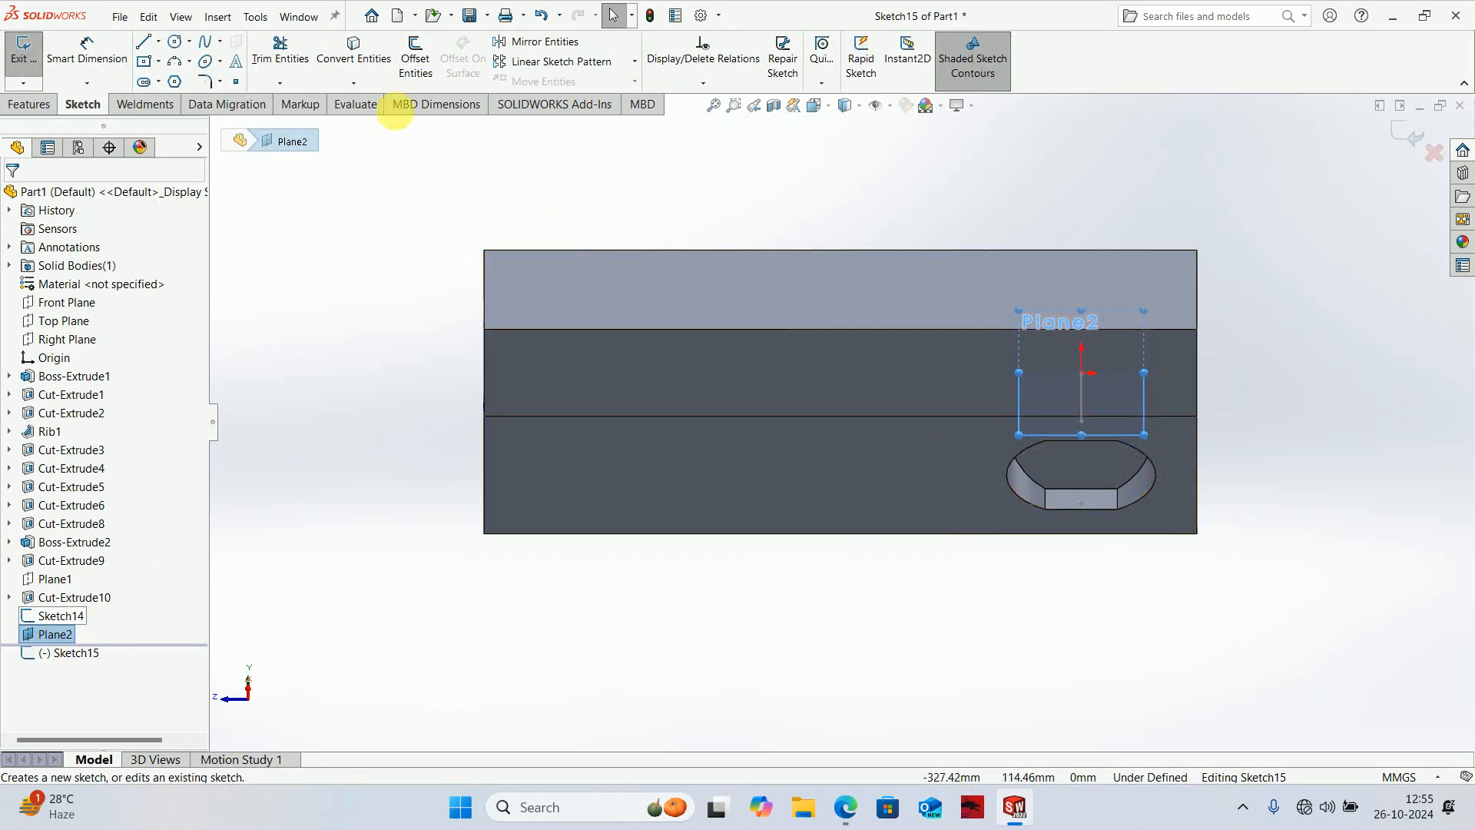
- Check the hole spacing in the PDF and sketch connected construction lines near the origin, about 22 mm horizontal and 15 mm vertical
{"action": "left_click", "coordinate": [158, 41]}
{"action": "left_click", "coordinate": [188, 75]}
{"action": "scroll", "coordinate": [1029, 395], "scroll_direction": "down", "scroll_amount": 3}
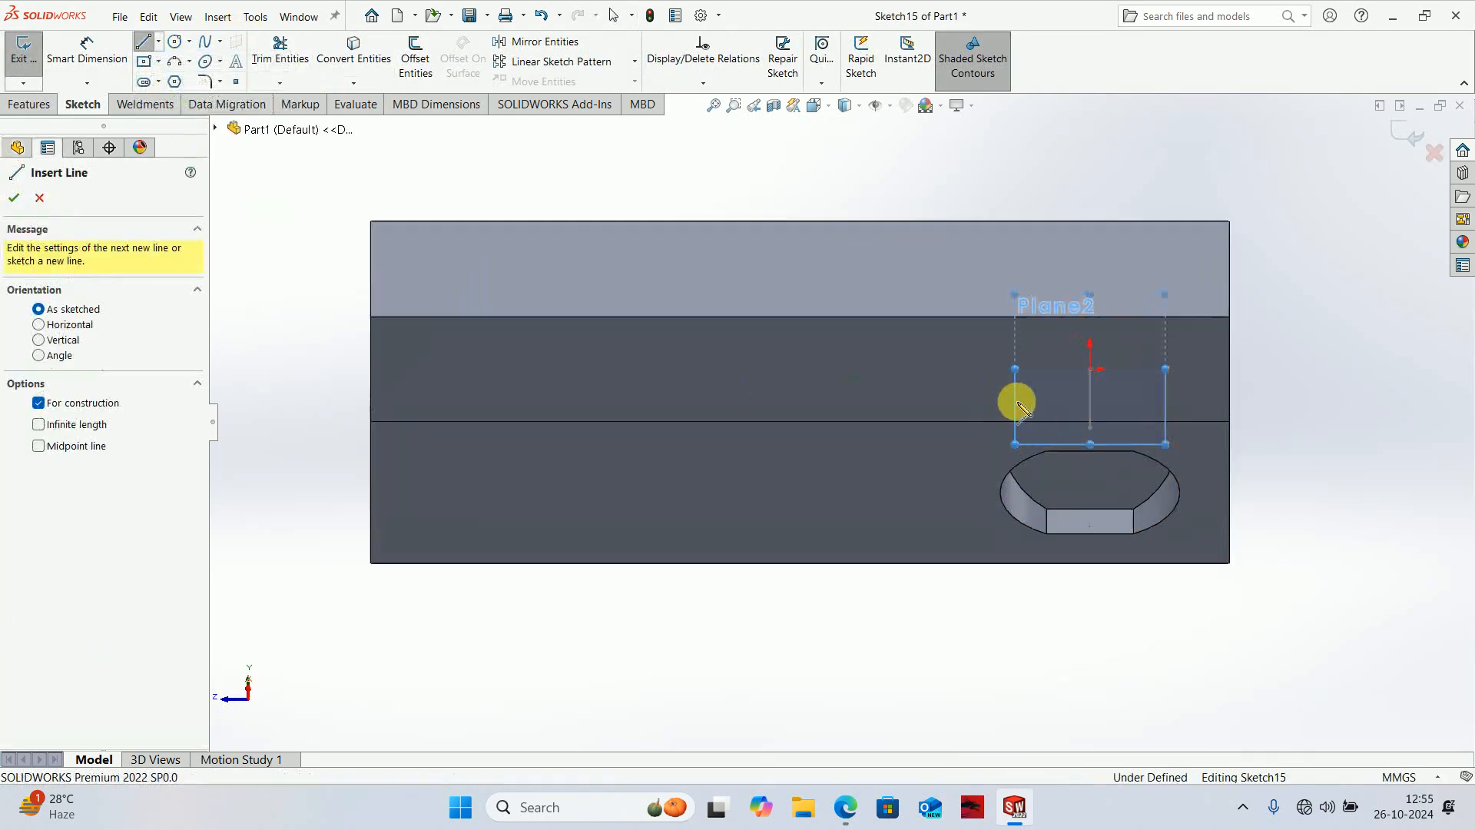
{"action": "left_click", "coordinate": [1104, 358]}
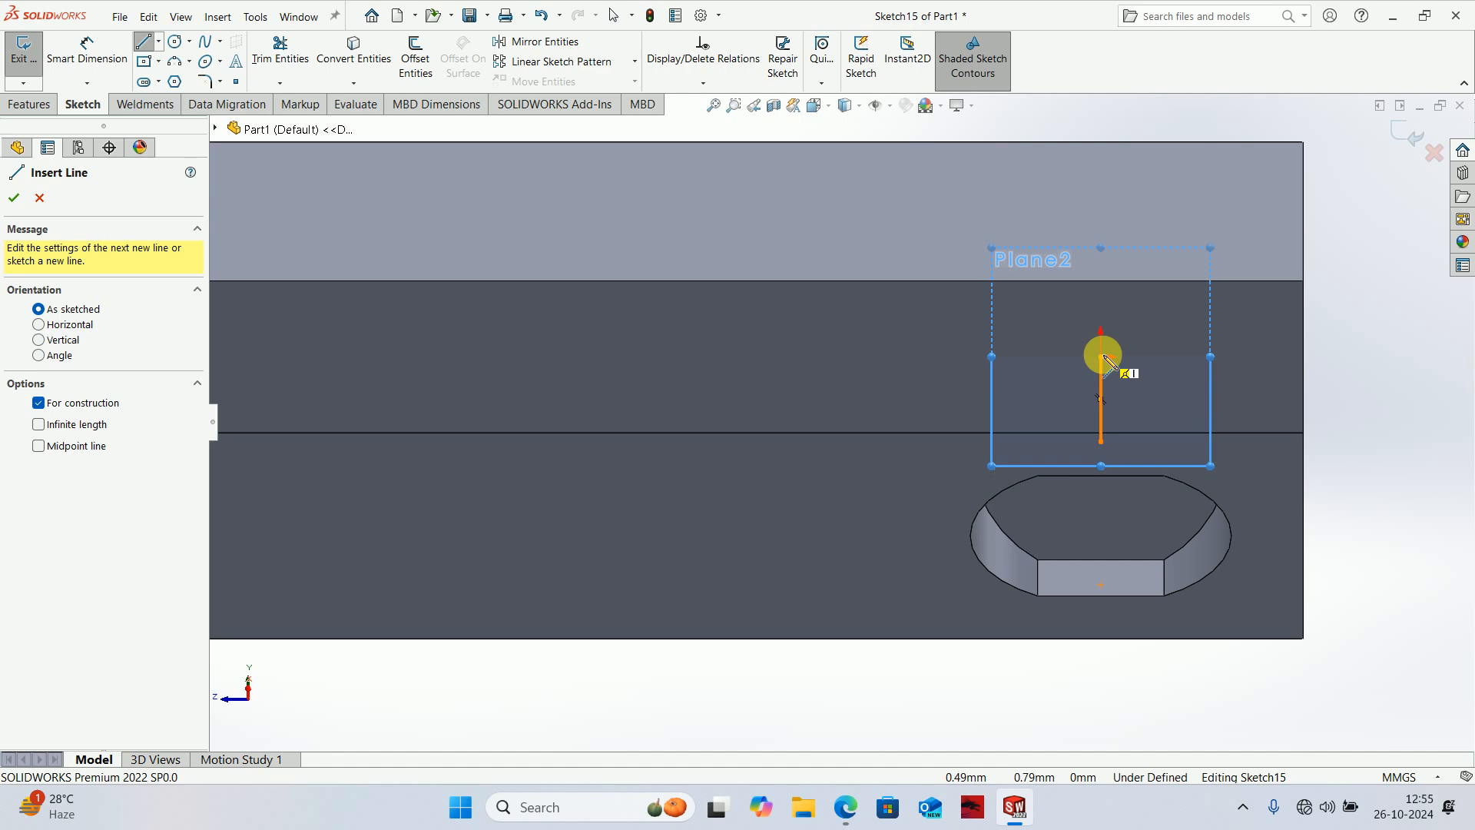
{"action": "left_click", "coordinate": [846, 806]}
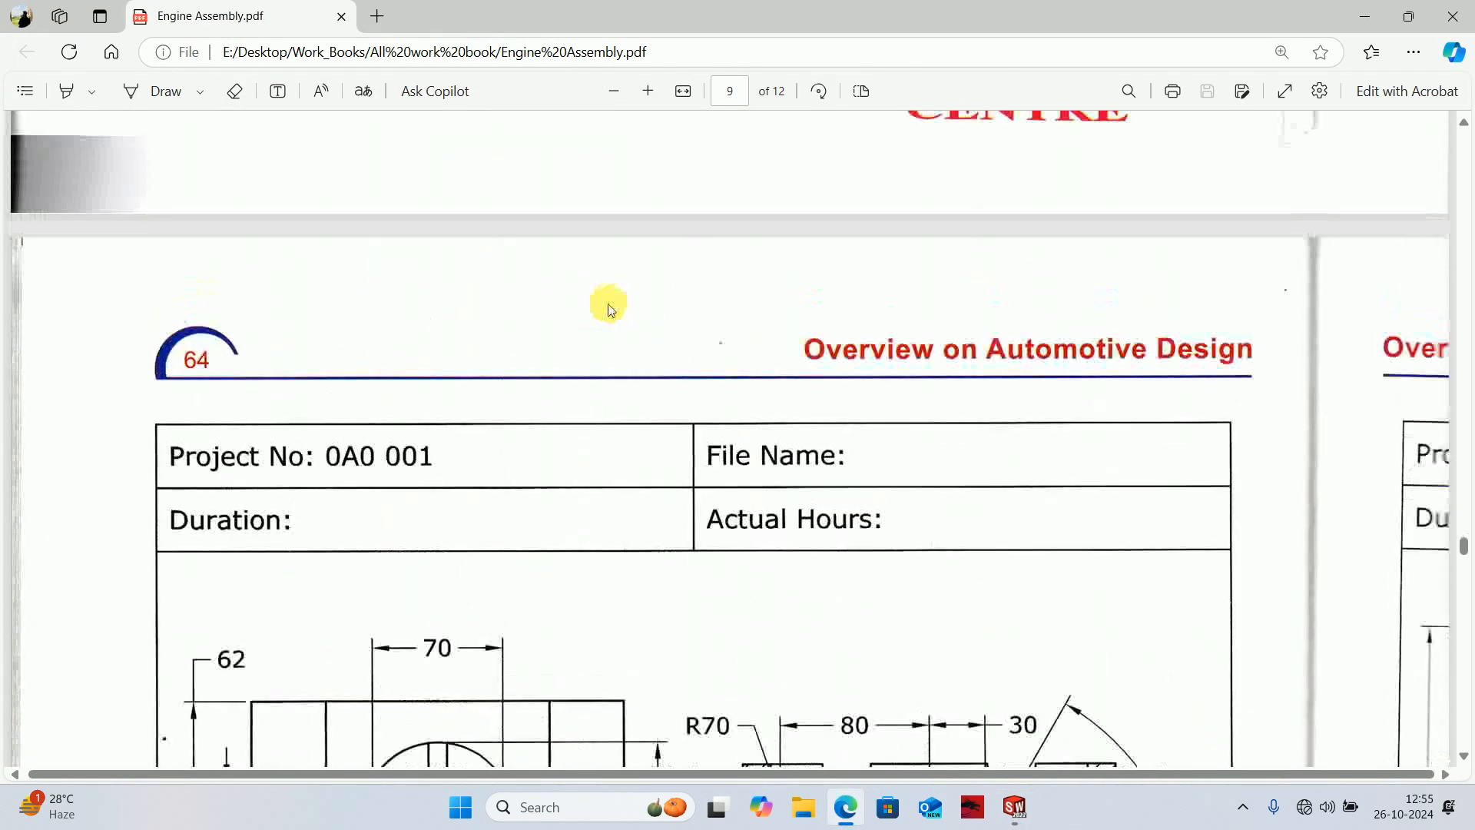
{"action": "scroll", "coordinate": [610, 309], "scroll_direction": "up", "scroll_amount": 6}
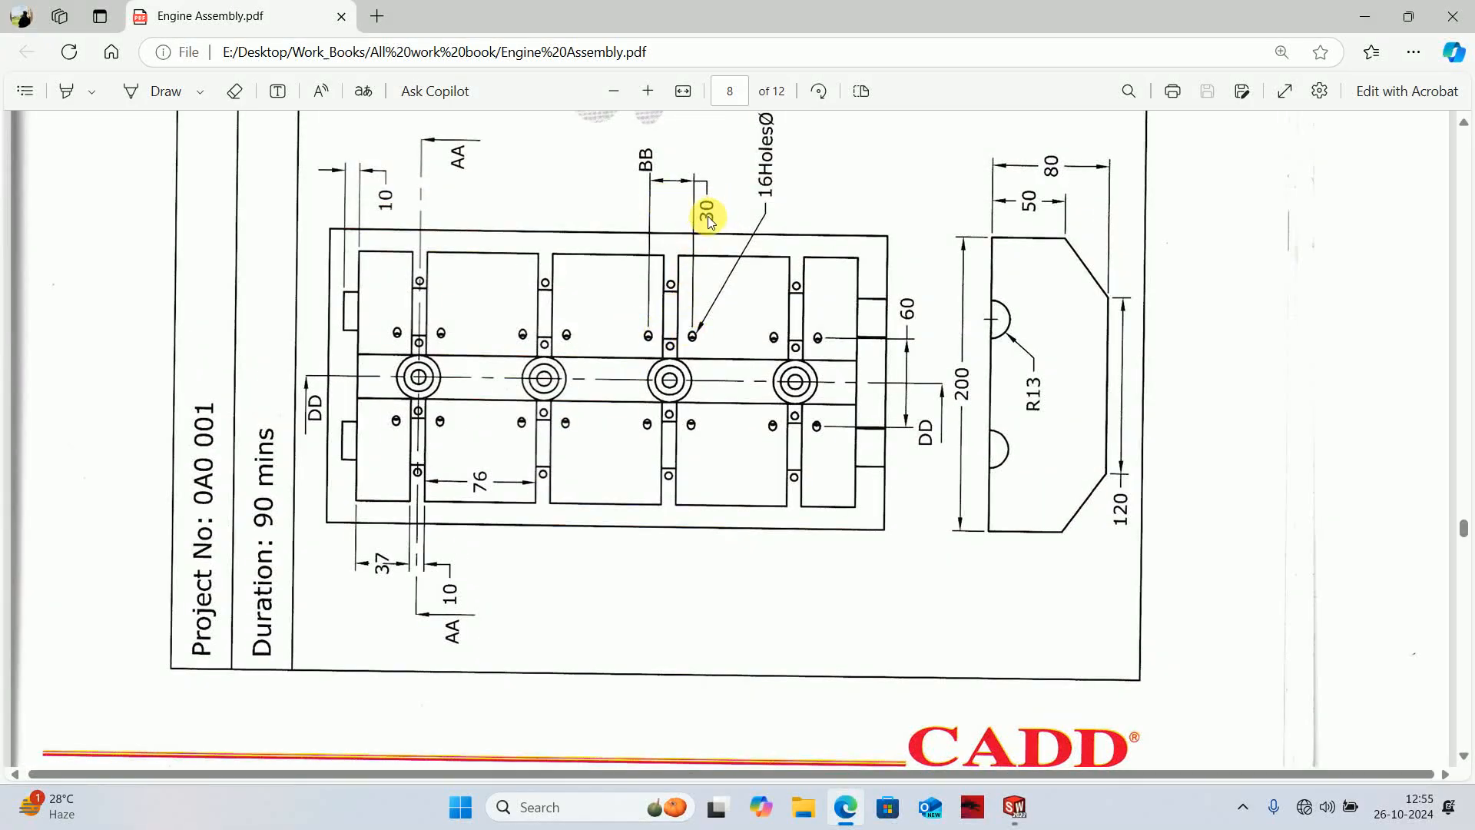
{"action": "key", "text": "alt+Tab"}
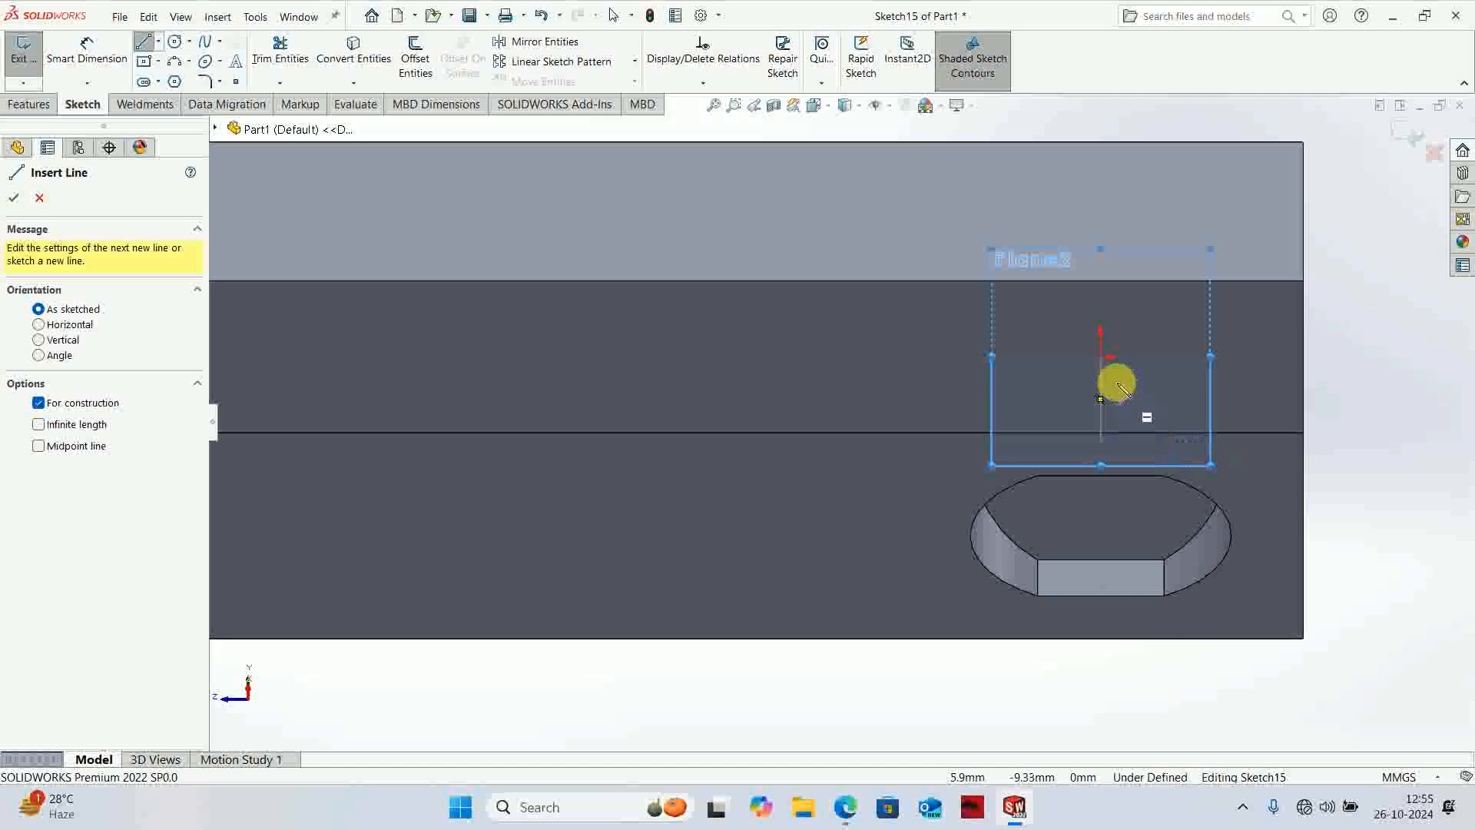
{"action": "scroll", "coordinate": [1097, 359], "scroll_direction": "down", "scroll_amount": 1}
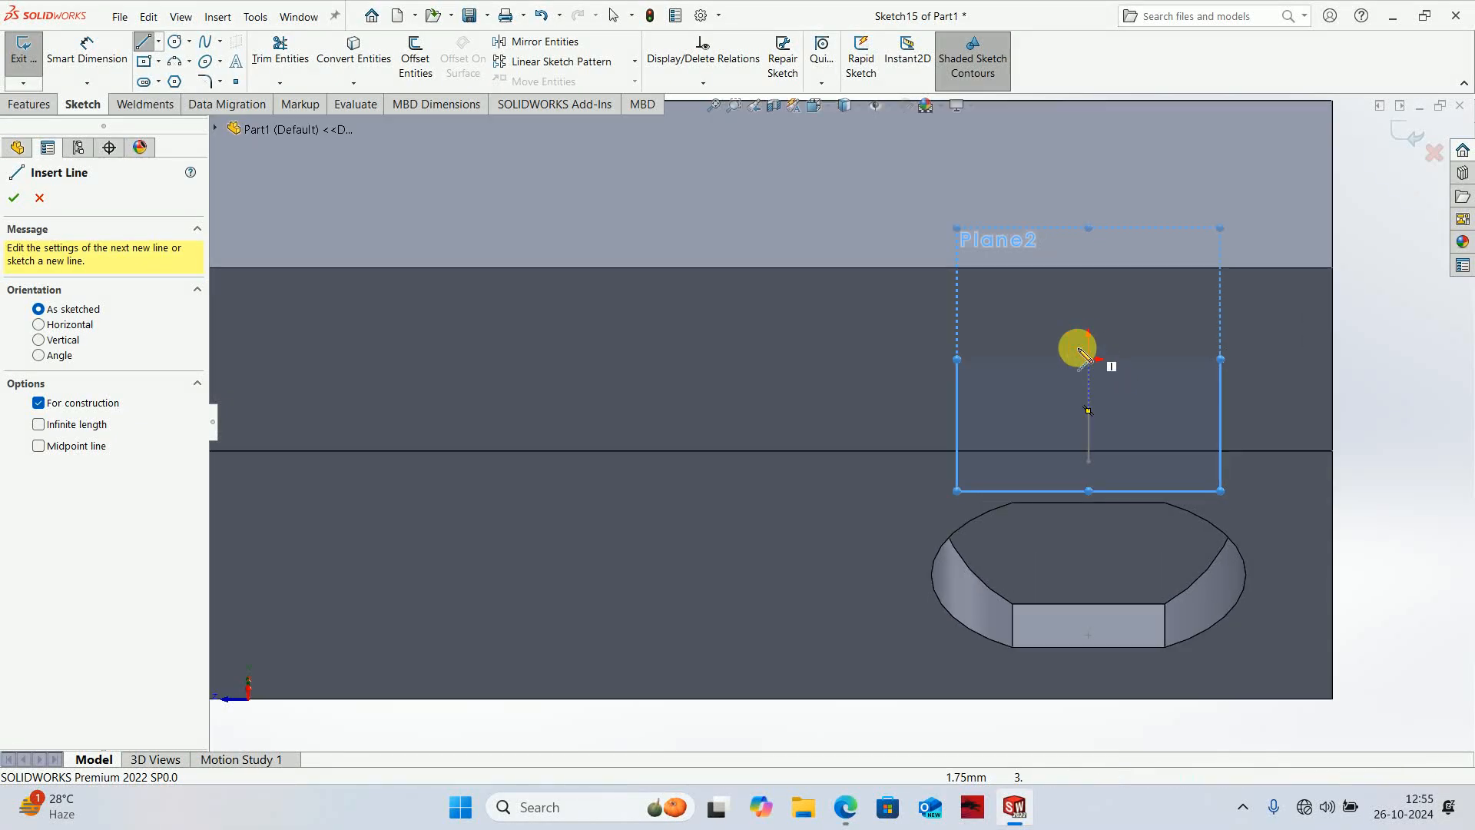
{"action": "left_click", "coordinate": [995, 359]}
{"action": "left_click", "coordinate": [1082, 359]}
{"action": "left_click", "coordinate": [1081, 302]}
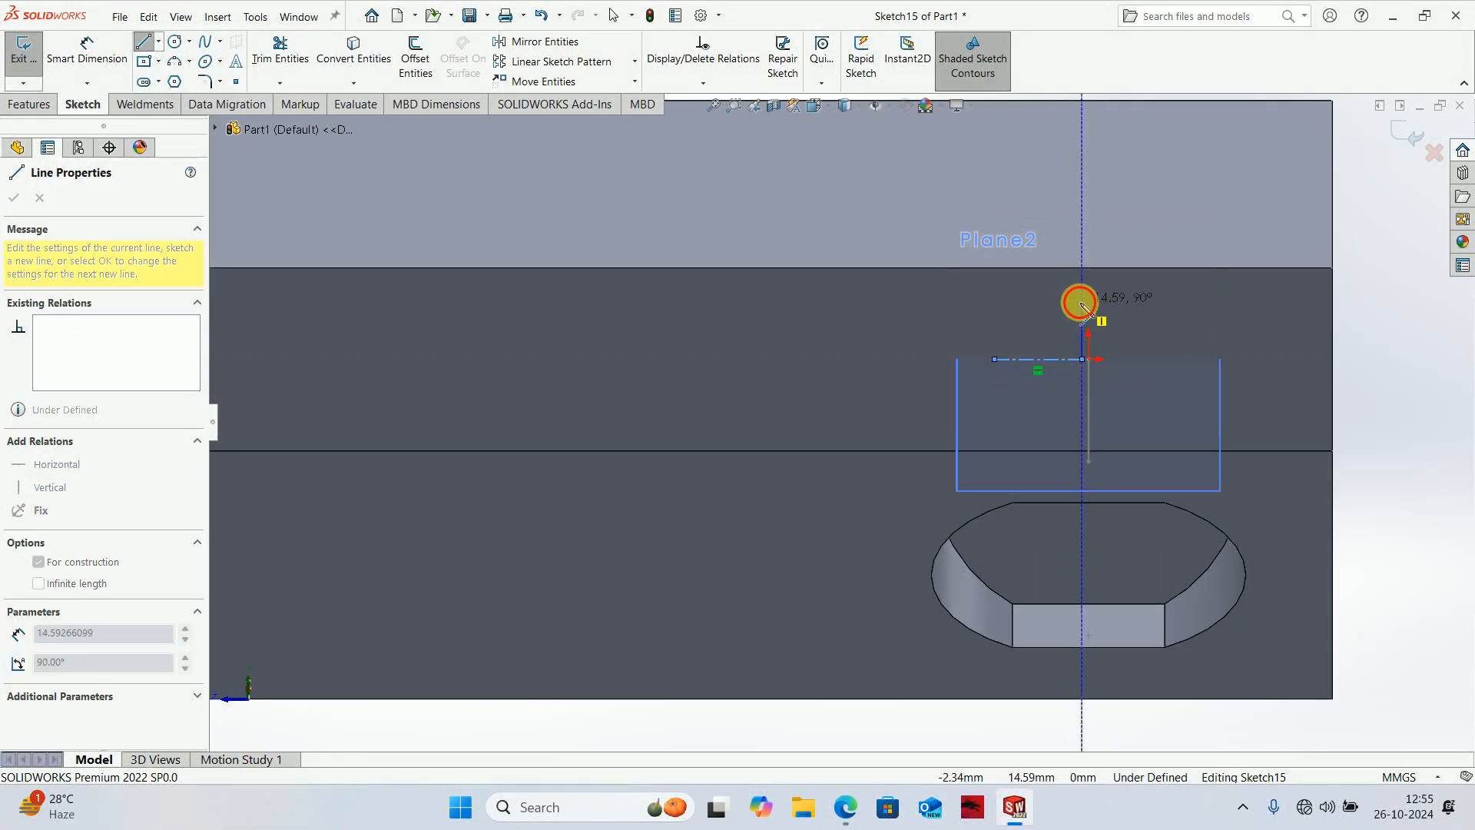
{"action": "key", "text": "Escape"}
- Sketch a circle of about 9 mm radius centred on the free end of the horizontal construction line
{"action": "right_click_drag", "start_coordinate": [842, 400], "coordinate": [1005, 369]}
{"action": "left_click", "coordinate": [995, 359]}
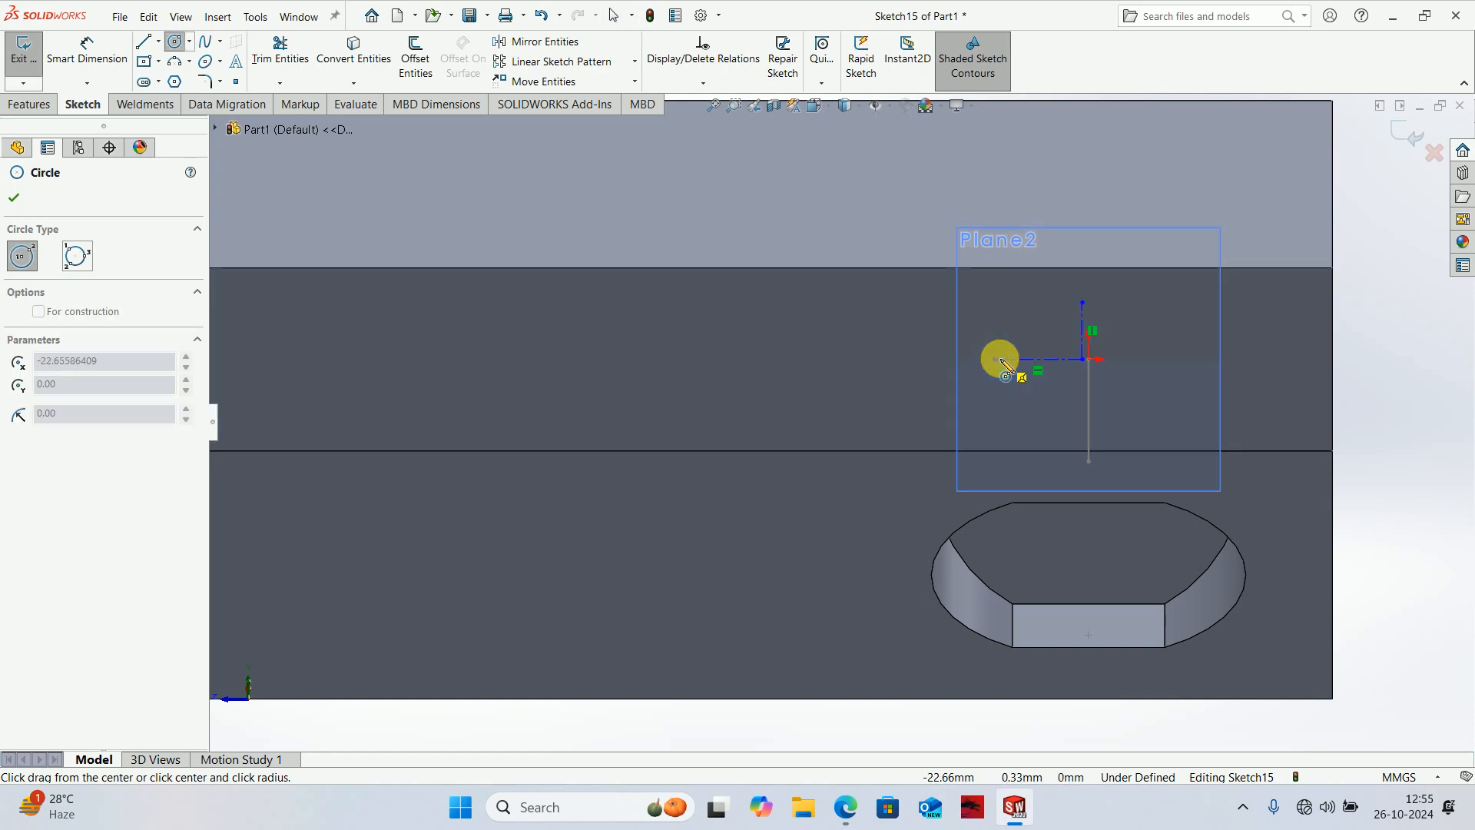
{"action": "key", "text": "Escape"}
{"action": "right_click_drag", "start_coordinate": [808, 381], "coordinate": [951, 368]}
{"action": "left_click_drag", "start_coordinate": [996, 360], "coordinate": [971, 329]}
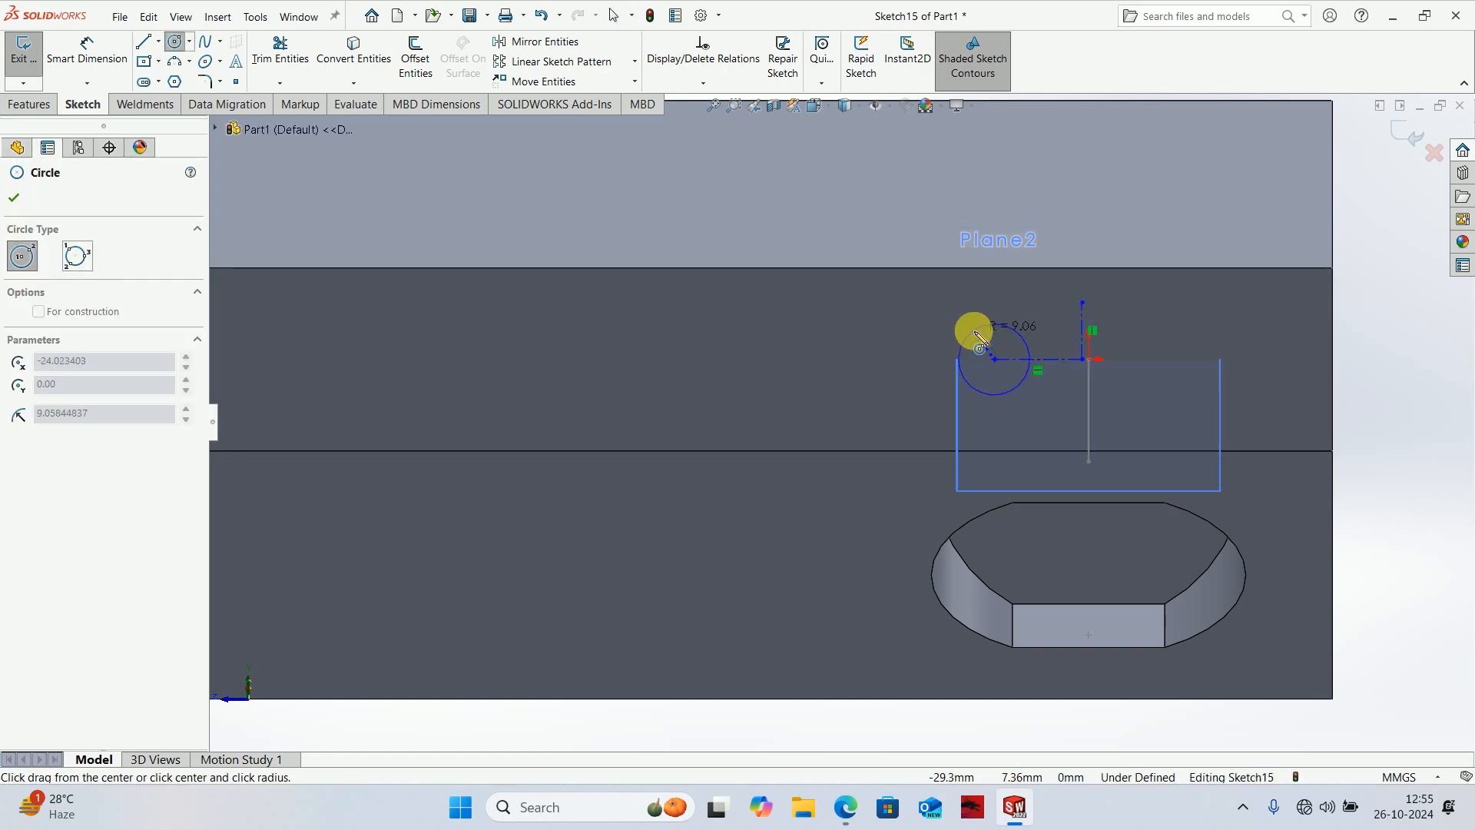
{"action": "key", "text": "Escape"}
- Dimension the circle's diameter as 15 mm
{"action": "right_click_drag", "start_coordinate": [1030, 468], "coordinate": [1007, 330]}
{"action": "left_click", "coordinate": [1007, 330]}
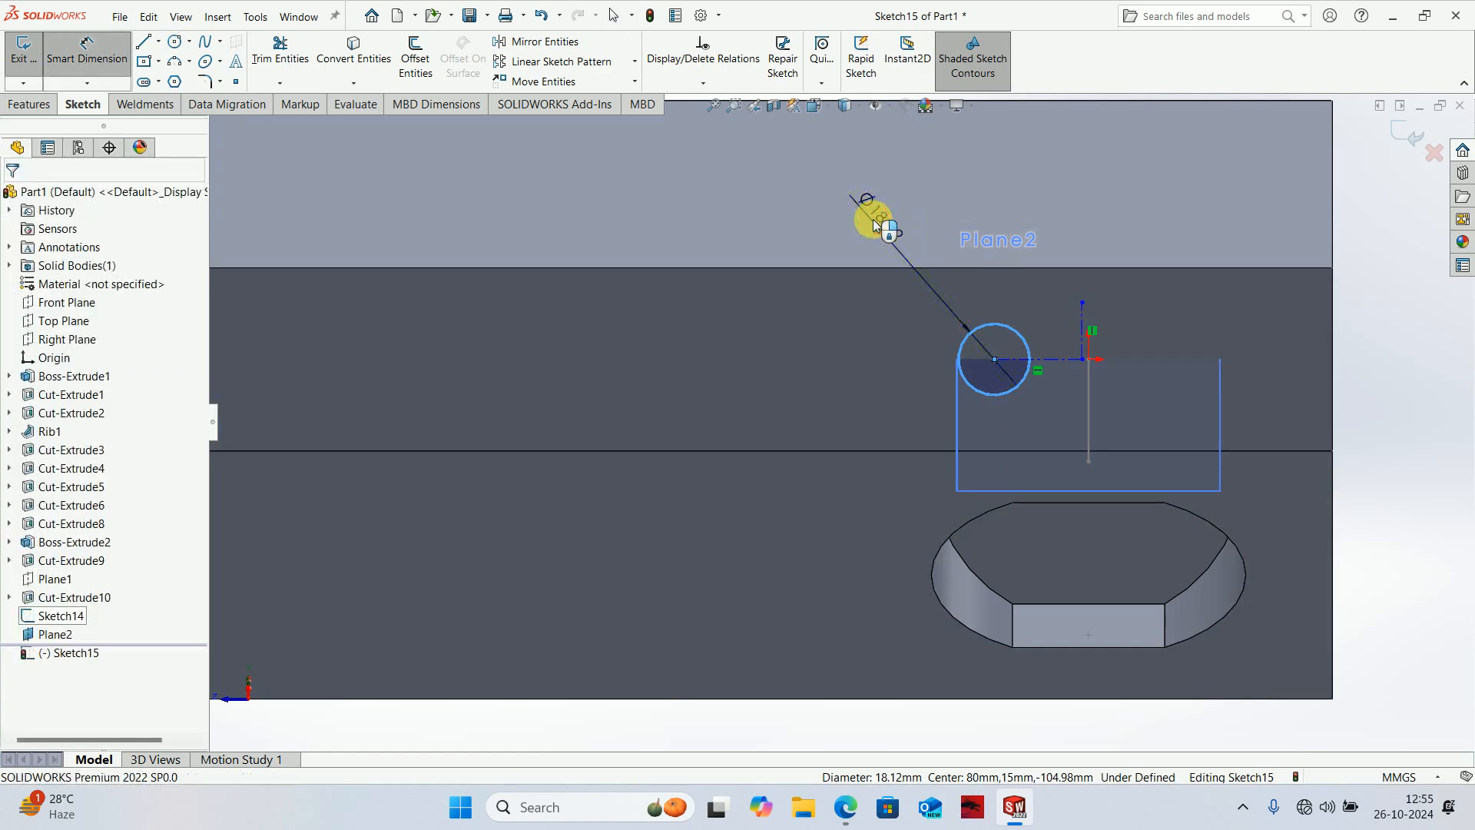
{"action": "left_click", "coordinate": [873, 224]}
{"action": "type", "text": "14"}
{"action": "key", "text": "Return"}
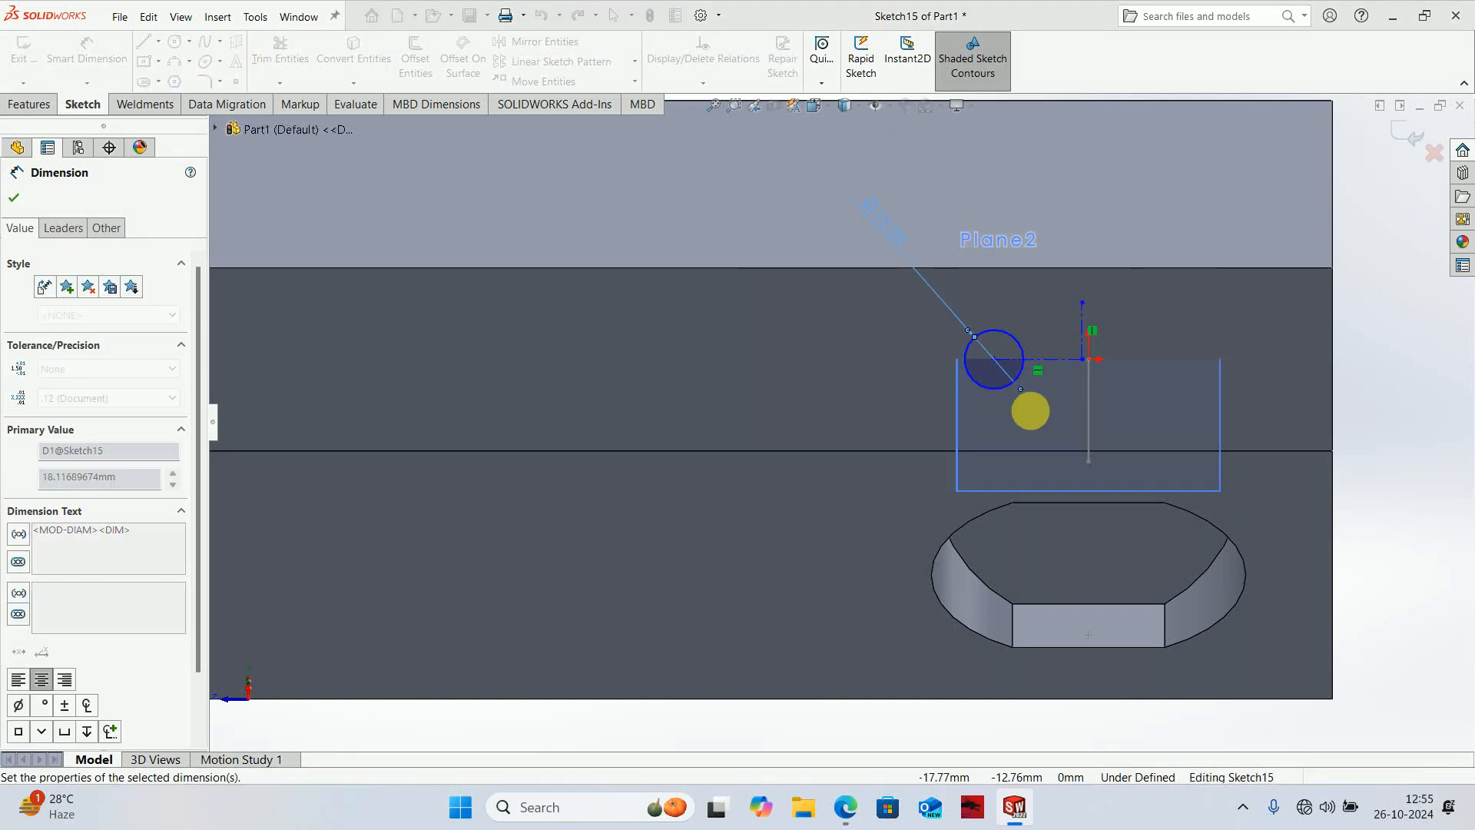
{"action": "key", "text": "Escape"}
- Mirror the 15 mm circle about the vertical construction line
{"action": "left_click", "coordinate": [1011, 332]}
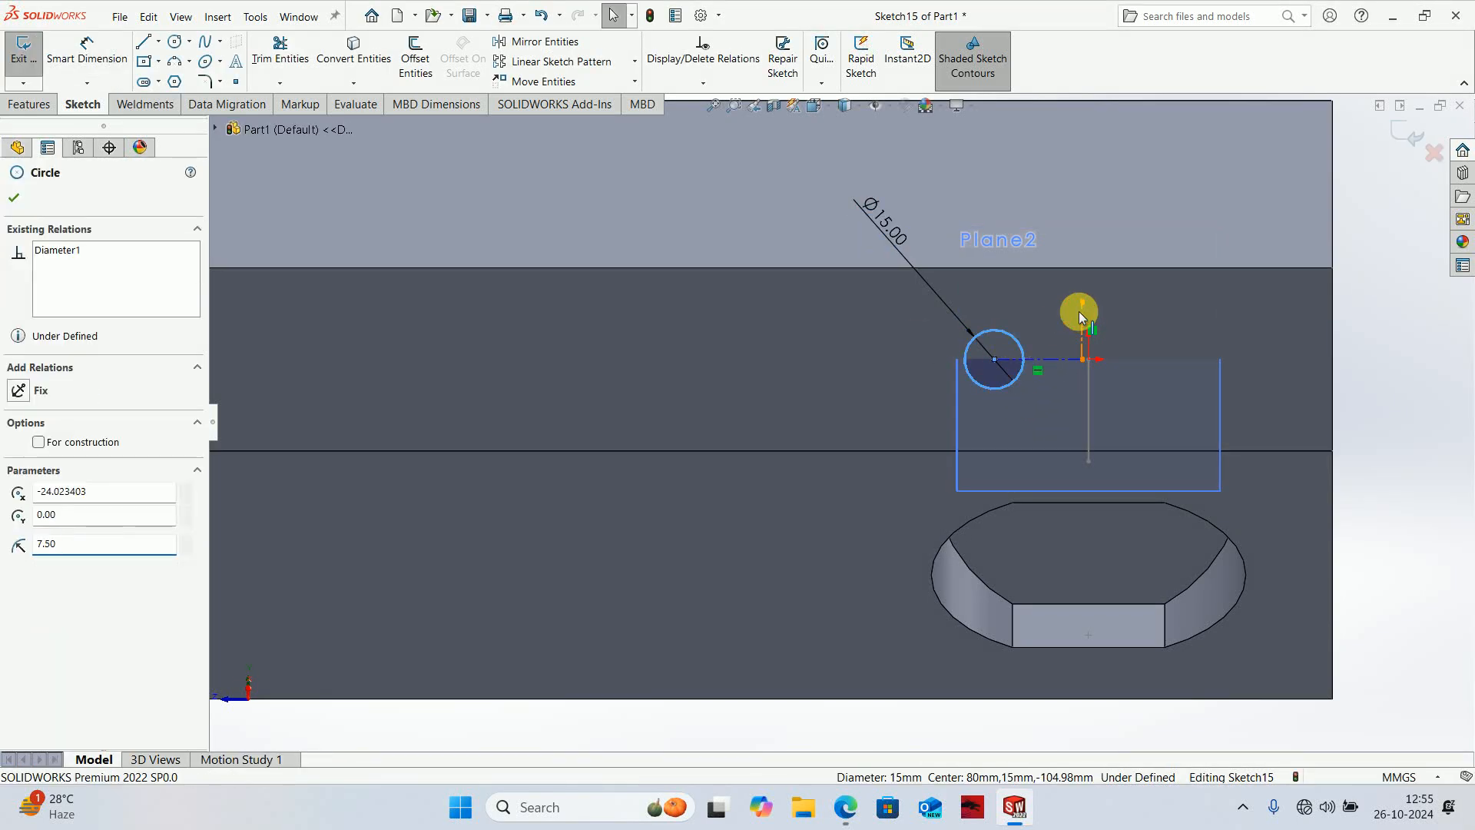
{"action": "left_click", "coordinate": [1078, 311], "text": "ctrl"}
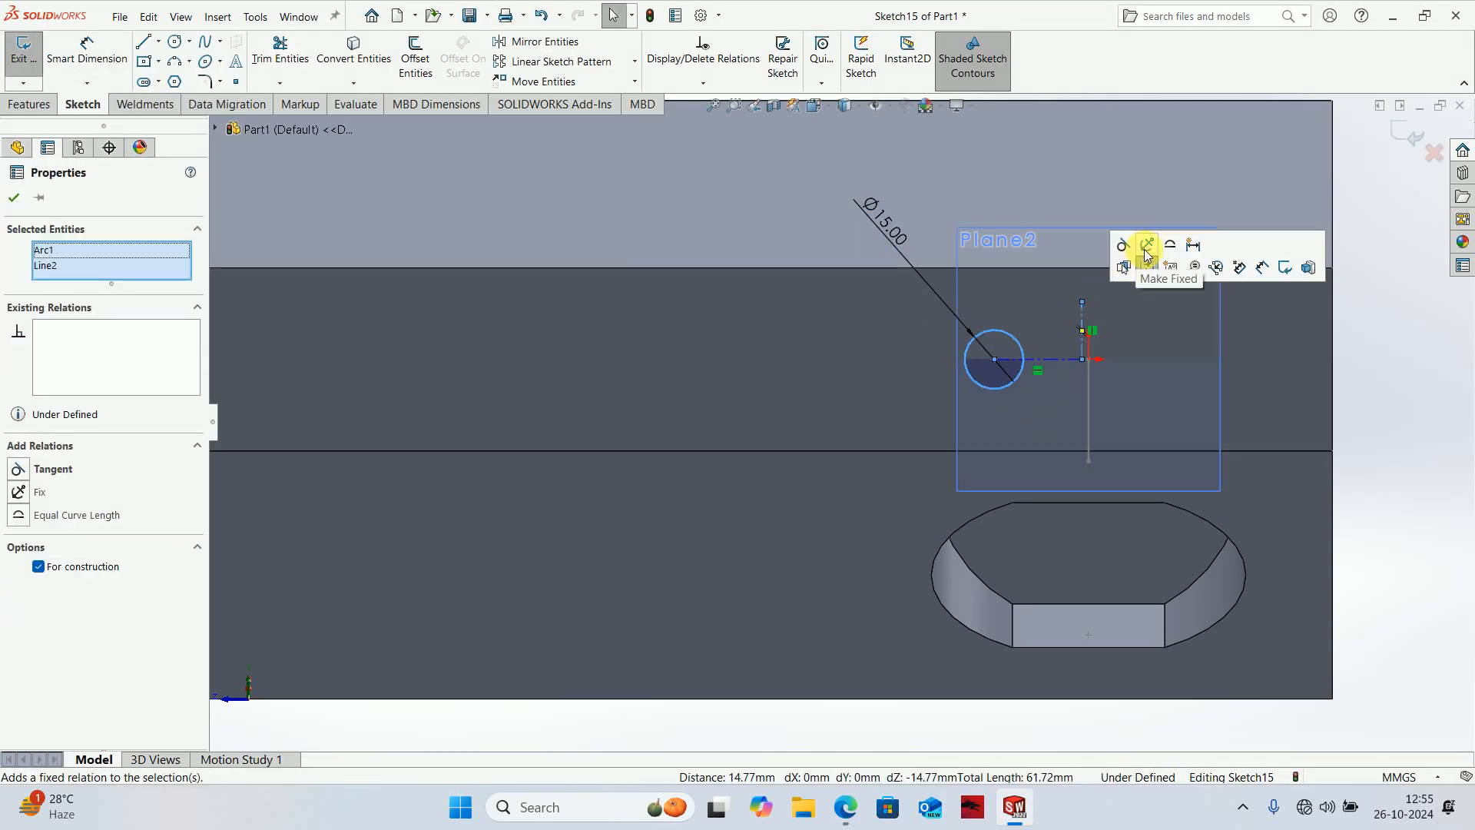
{"action": "left_click", "coordinate": [530, 45]}
- Add a Pierce relation between the construction lines' shared endpoint and the port arc
{"action": "middle_click_drag", "start_coordinate": [1267, 611], "coordinate": [1160, 653]}
{"action": "scroll", "coordinate": [883, 440], "scroll_direction": "down", "scroll_amount": 5}
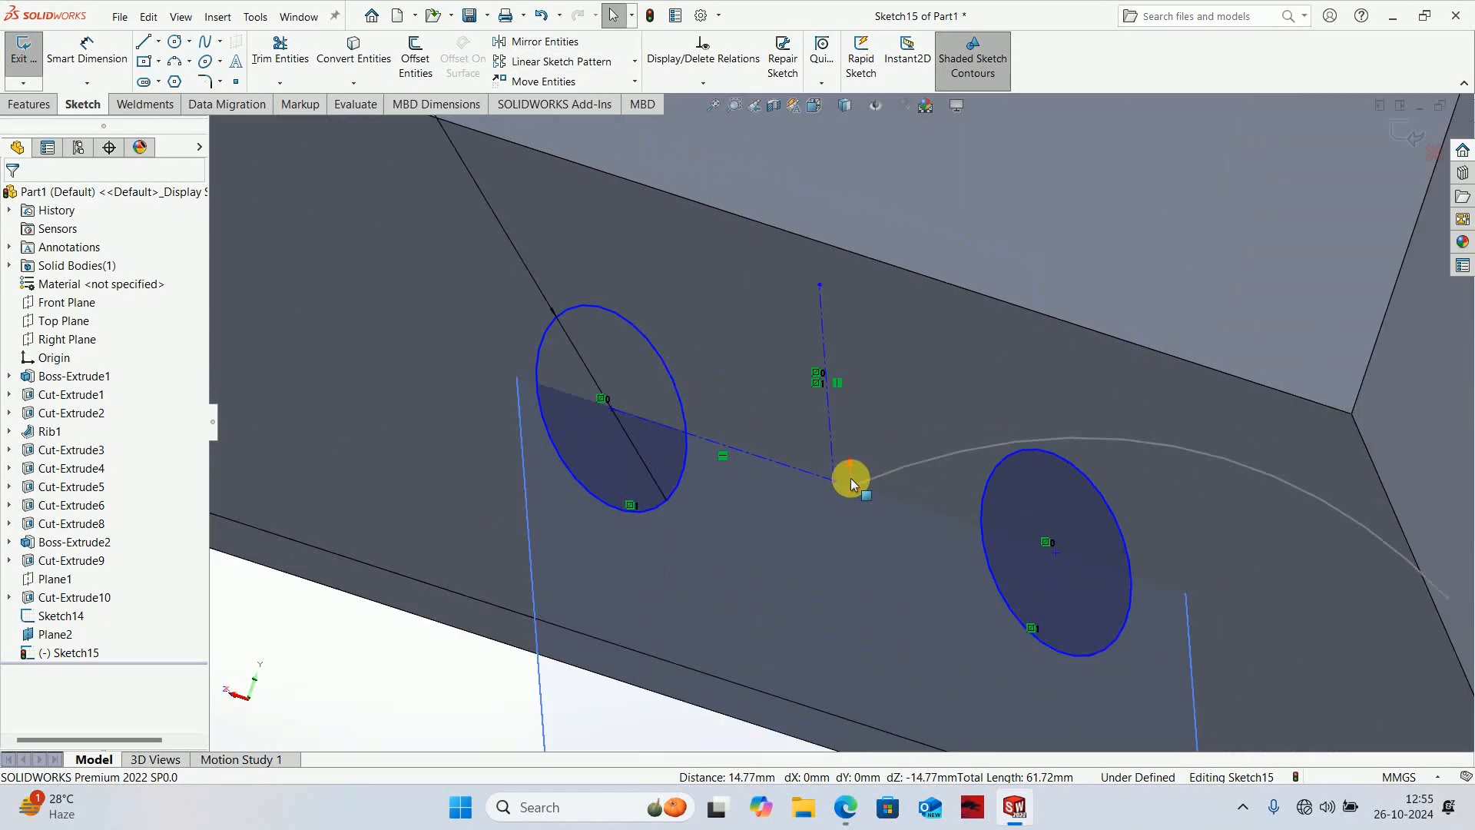
{"action": "left_click", "coordinate": [882, 479]}
{"action": "left_click", "coordinate": [883, 480], "text": "ctrl"}
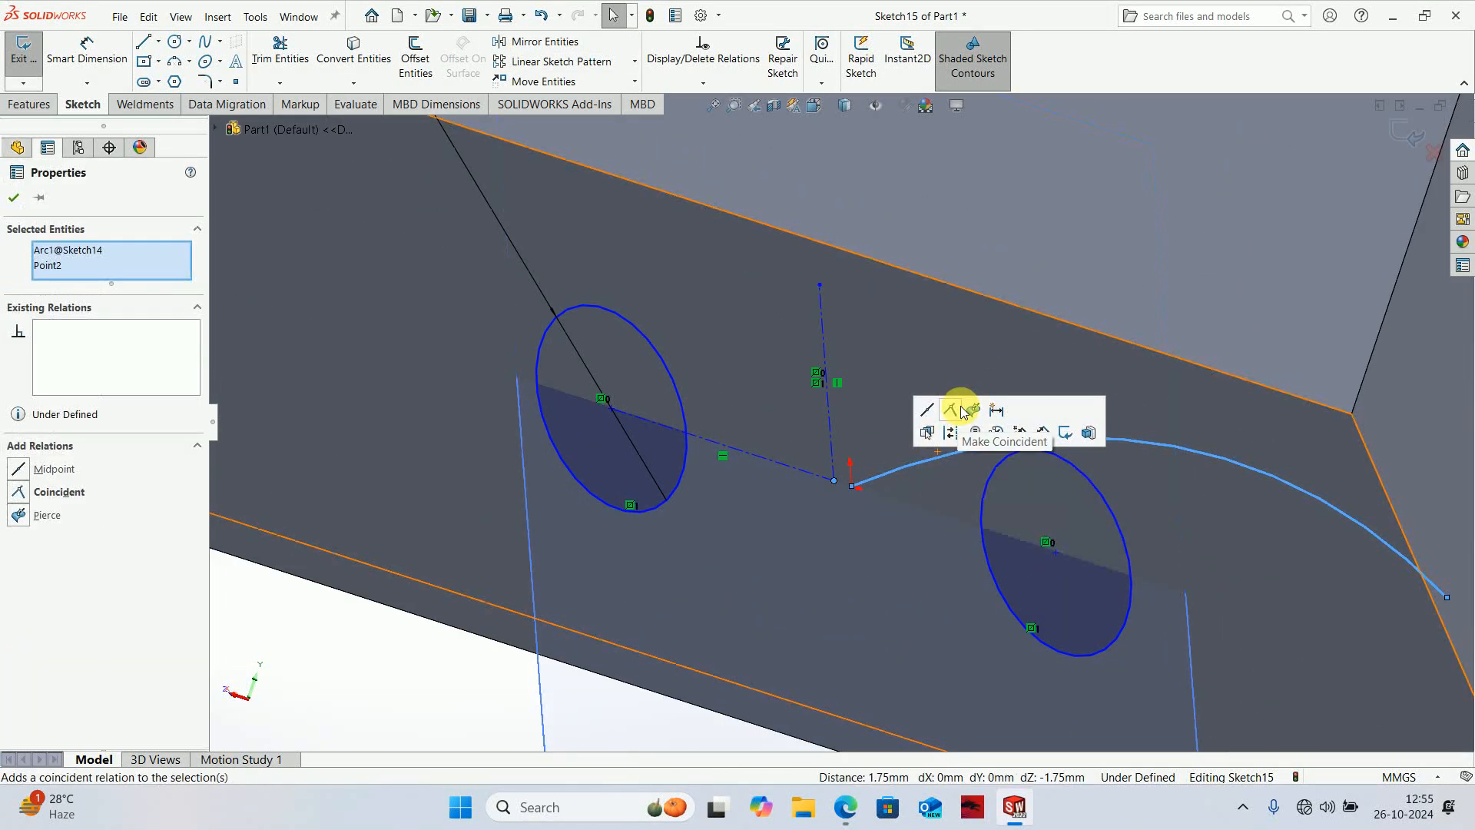
{"action": "left_click", "coordinate": [969, 411]}
{"action": "scroll", "coordinate": [840, 422], "scroll_direction": "up", "scroll_amount": 4}
{"action": "scroll", "coordinate": [873, 483], "scroll_direction": "up", "scroll_amount": 2}
{"action": "key", "text": "Escape"}
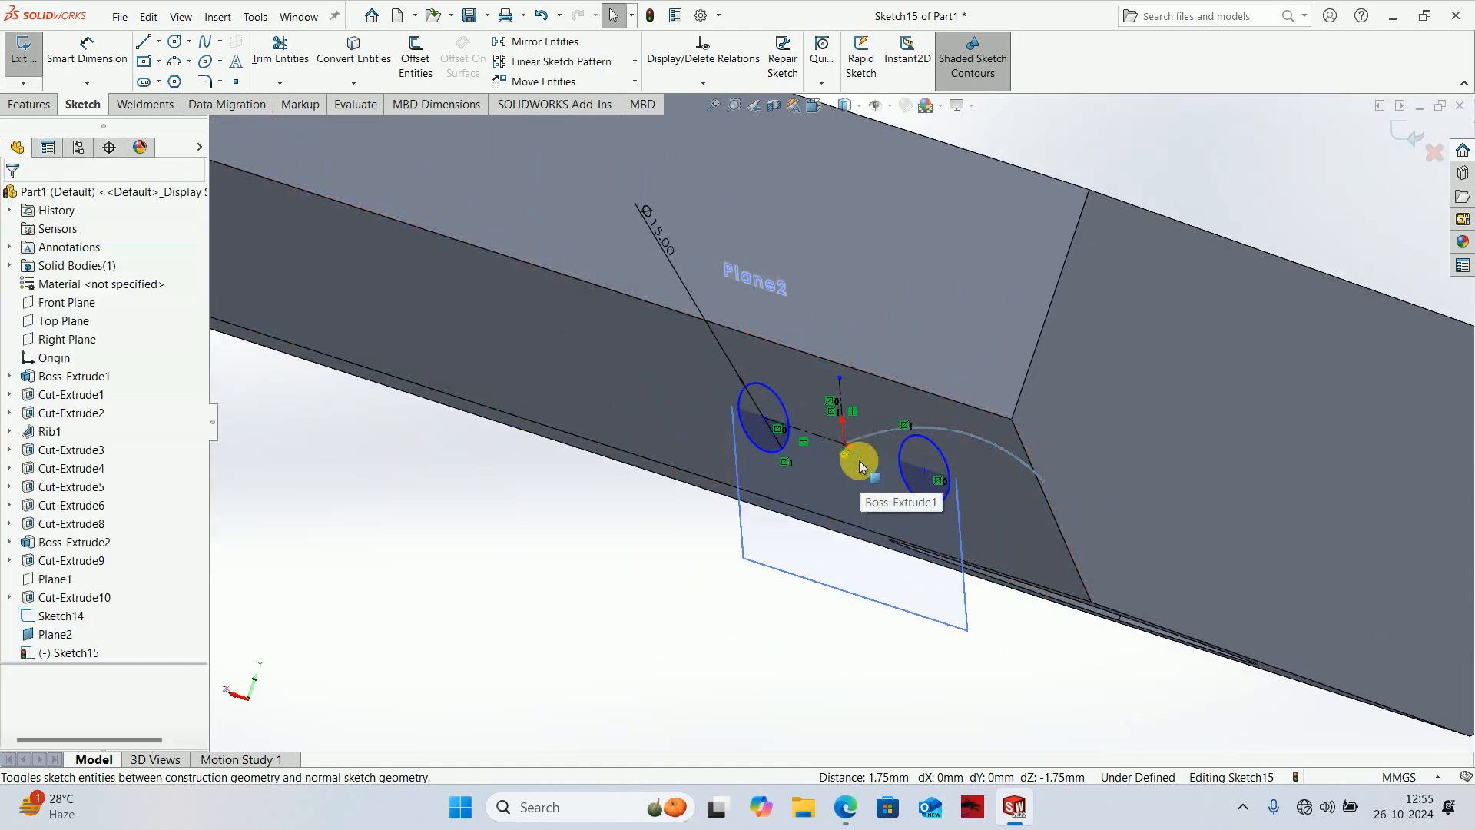
- Dimension the centre-to-centre distance between the two port circles as 30 mm
{"action": "right_click_drag", "start_coordinate": [884, 580], "coordinate": [863, 494]}
{"action": "key", "text": "Escape"}
{"action": "scroll", "coordinate": [777, 422], "scroll_direction": "down", "scroll_amount": 2}
{"action": "right_click_drag", "start_coordinate": [789, 564], "coordinate": [771, 395]}
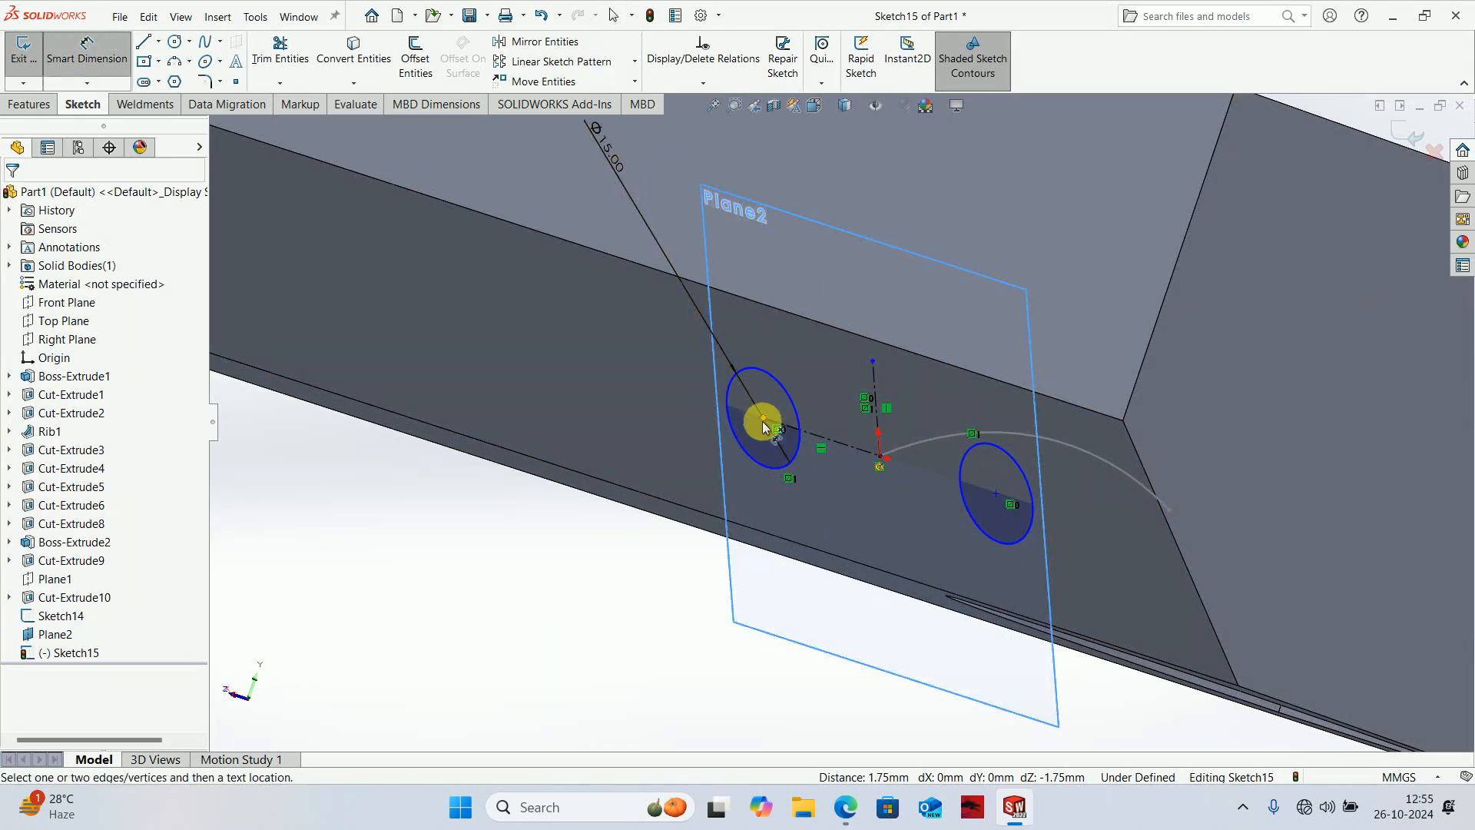
{"action": "left_click", "coordinate": [763, 418]}
{"action": "left_click", "coordinate": [997, 498]}
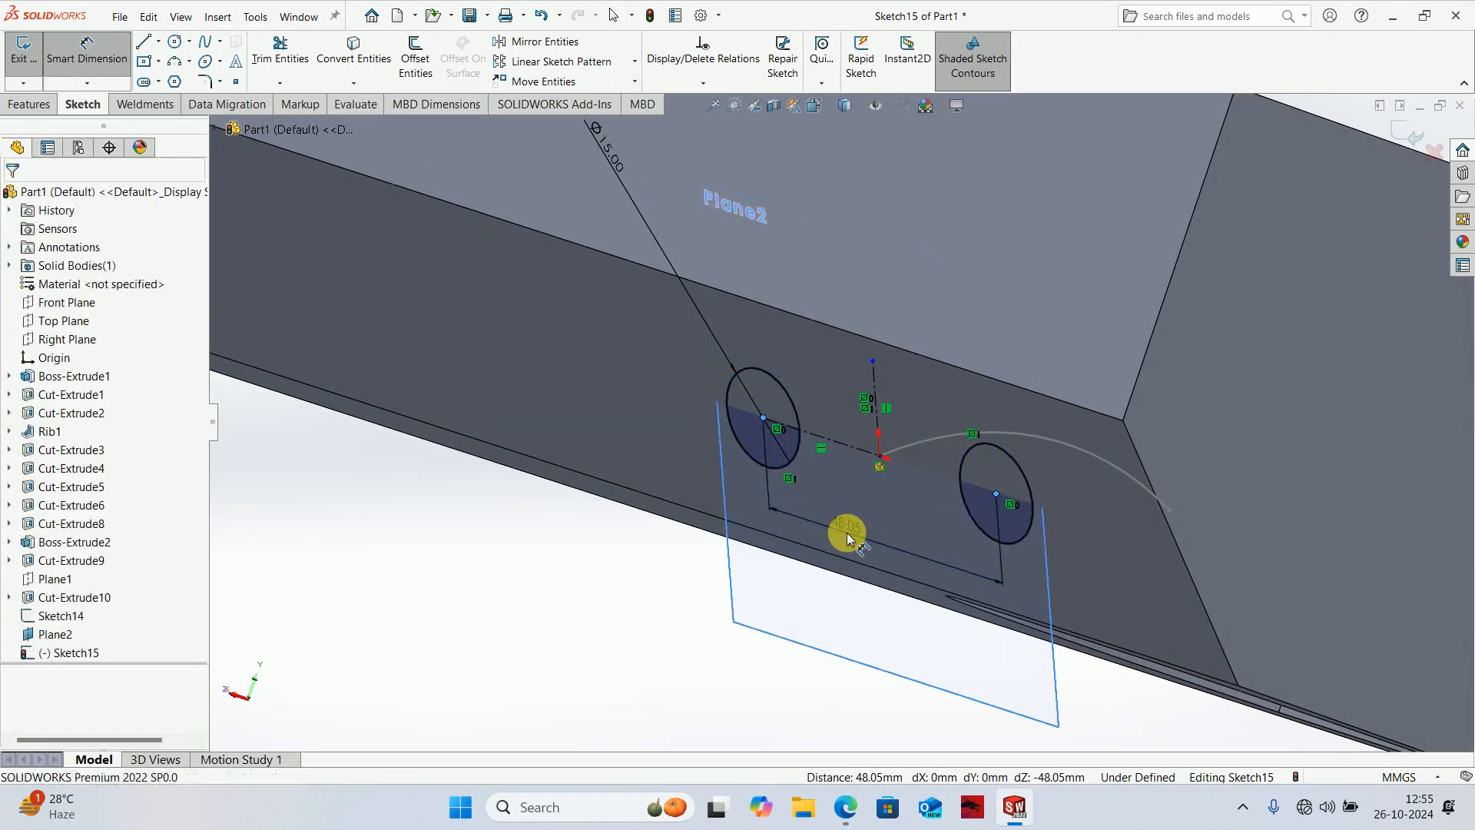
{"action": "left_click", "coordinate": [849, 533]}
{"action": "type", "text": "30"}
{"action": "key", "text": "Return"}
{"action": "key", "text": "Escape"}
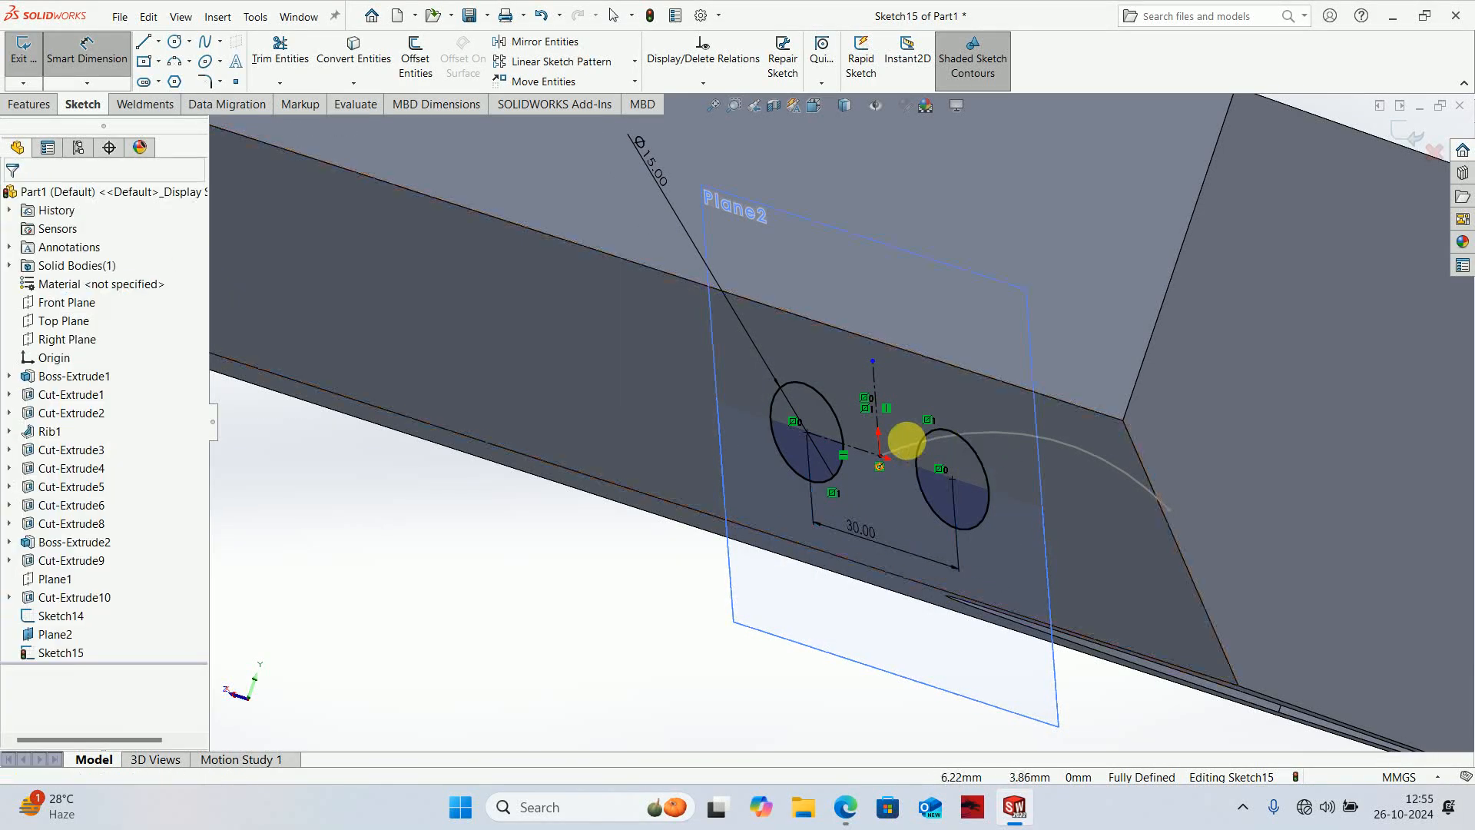
- Exit the port profile sketch and hide Plane2
{"action": "scroll", "coordinate": [905, 437], "scroll_direction": "up", "scroll_amount": 2}
{"action": "left_click", "coordinate": [1398, 129]}
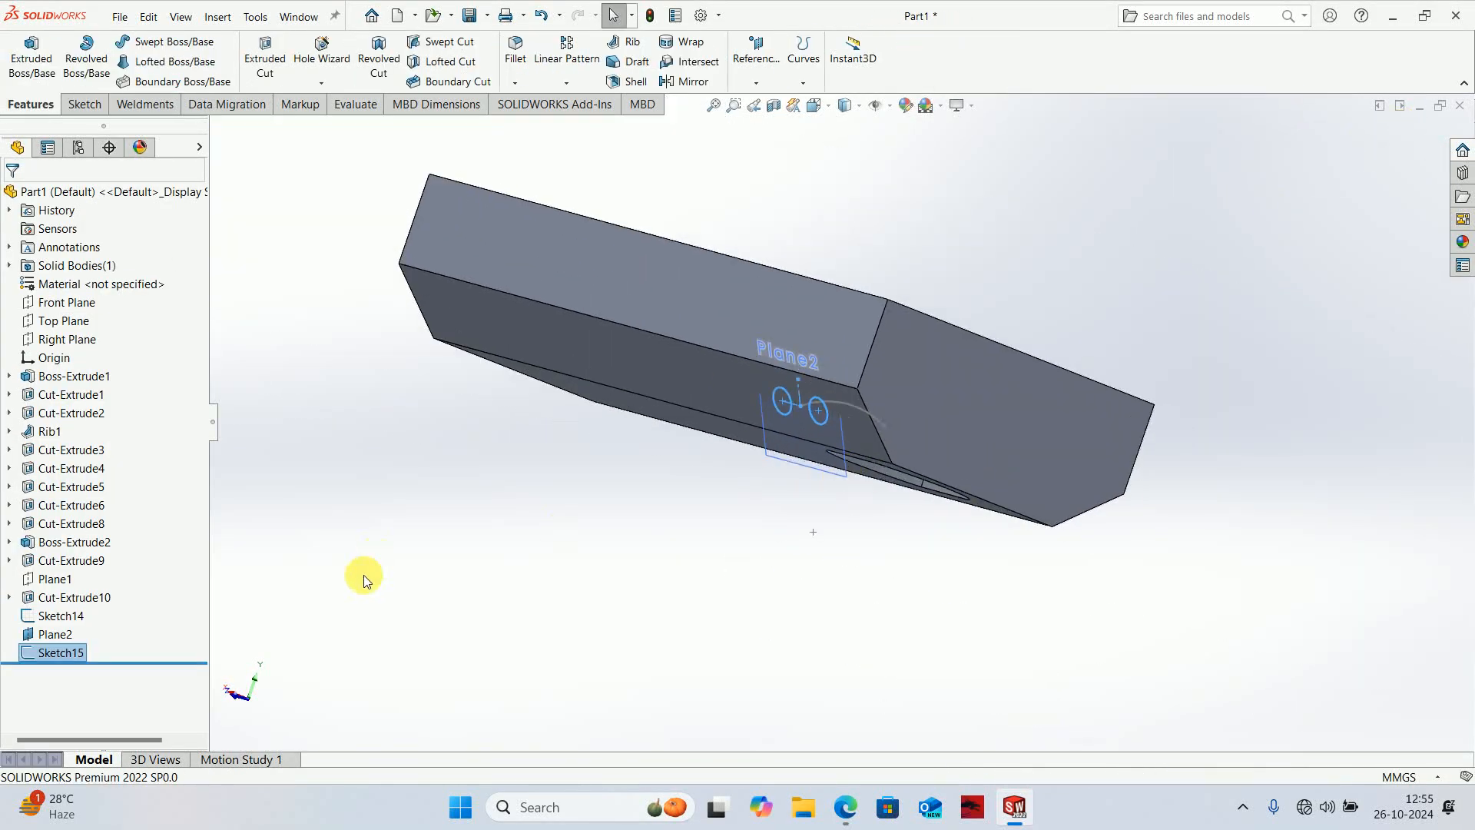
{"action": "left_click", "coordinate": [65, 617]}
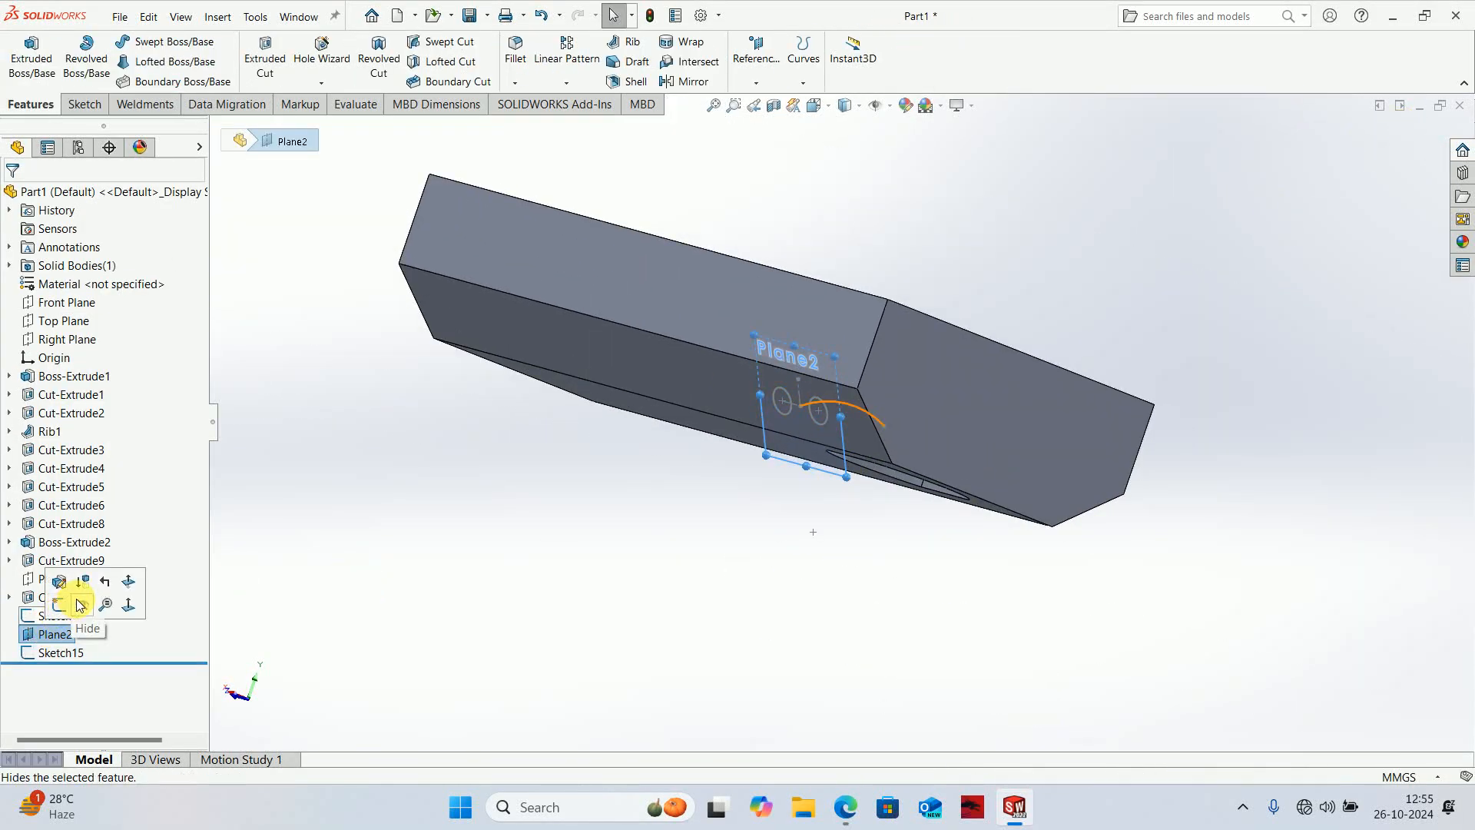
{"action": "left_click", "coordinate": [567, 602]}
{"action": "mouse_move", "coordinate": [566, 602]}
{"action": "middle_mouse_down"}
{"action": "mouse_move", "coordinate": [569, 488]}
{"action": "mouse_move", "coordinate": [553, 472]}
{"action": "middle_mouse_up"}
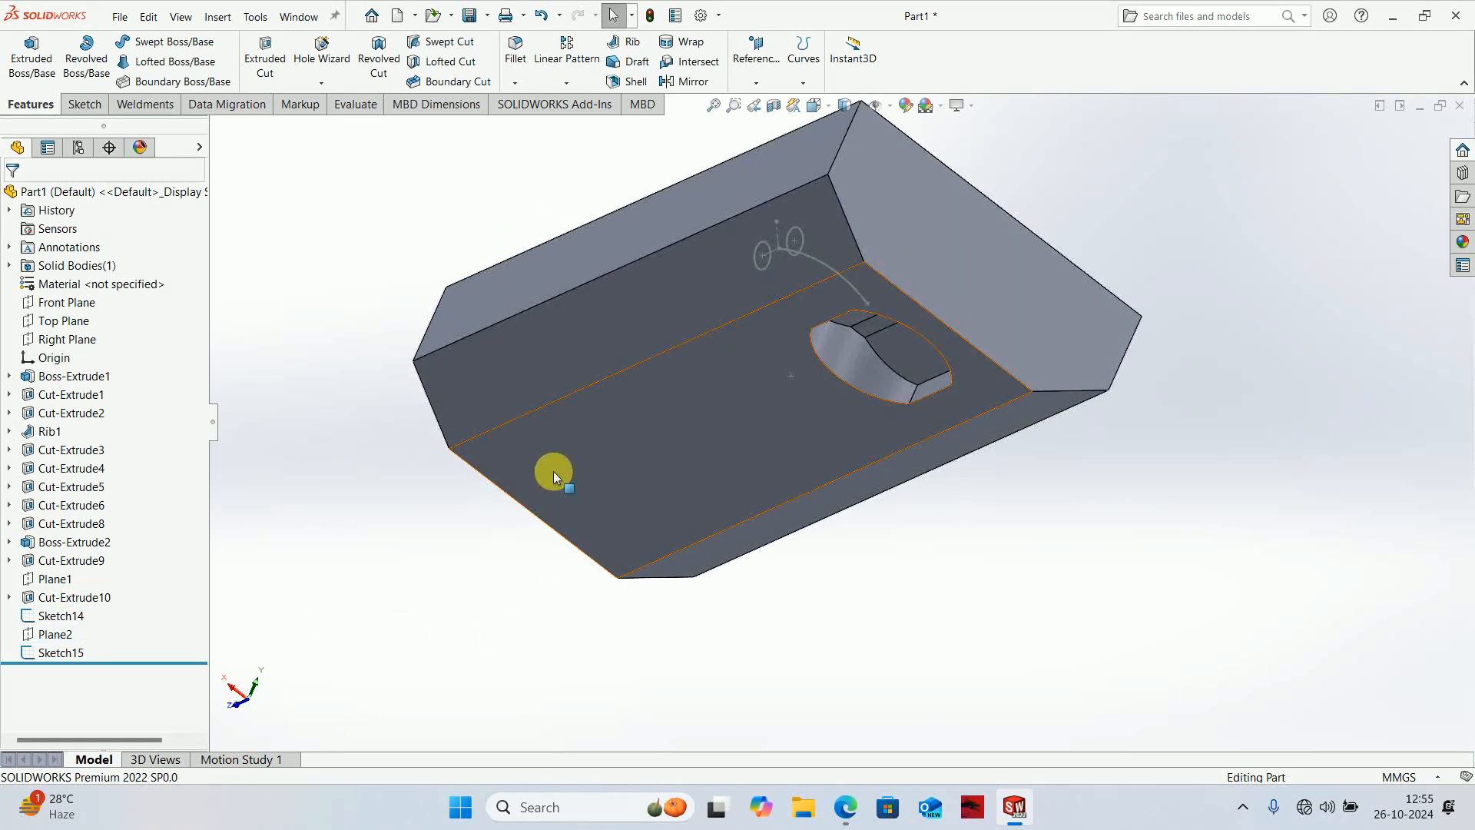
- Create a swept cut using the two-circle Sketch15 as profile and the arc Sketch14 as path, keeping Align with end faces enabled
{"action": "left_click", "coordinate": [59, 653]}
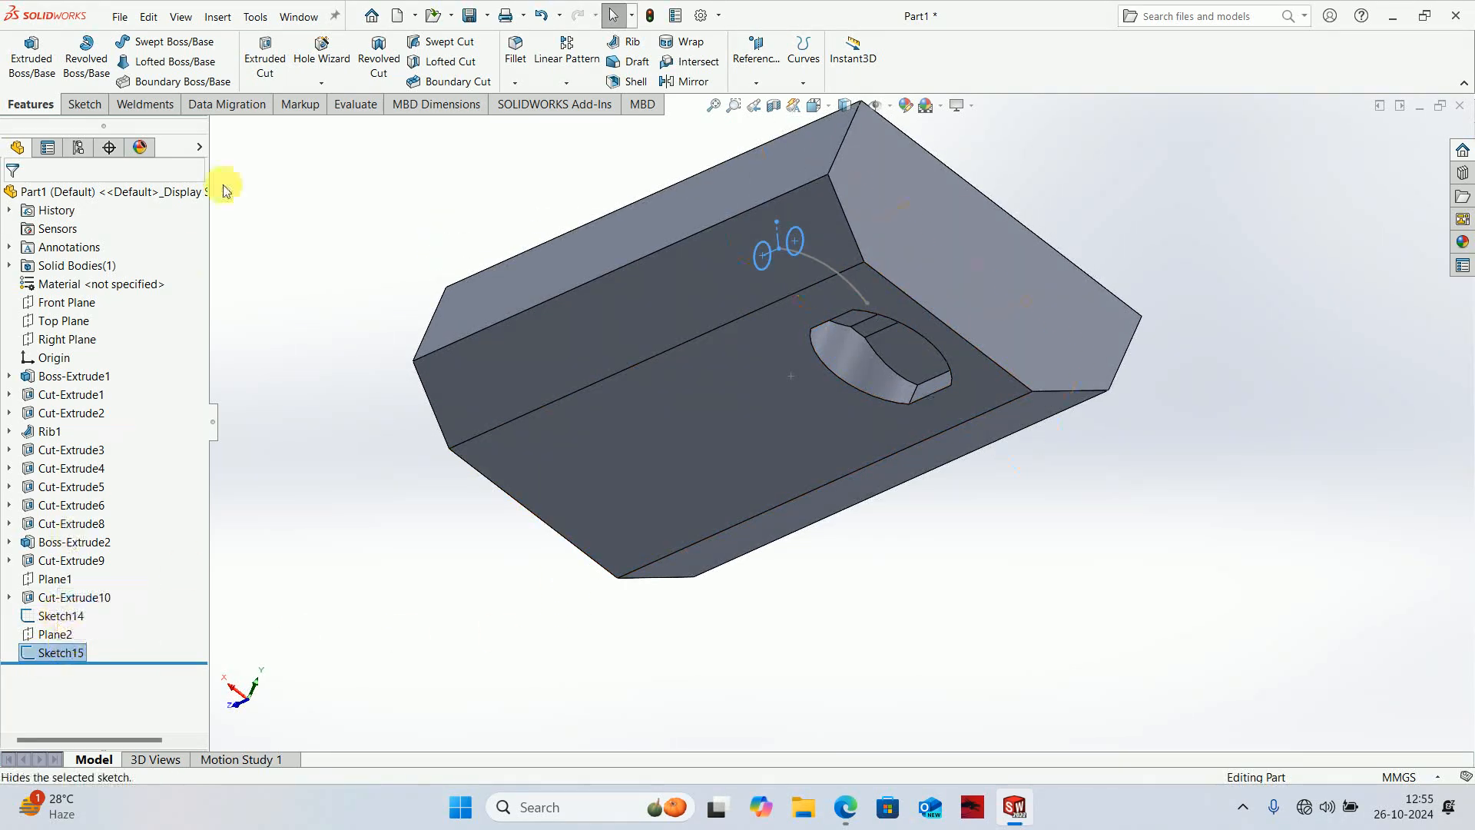
{"action": "left_click", "coordinate": [434, 43]}
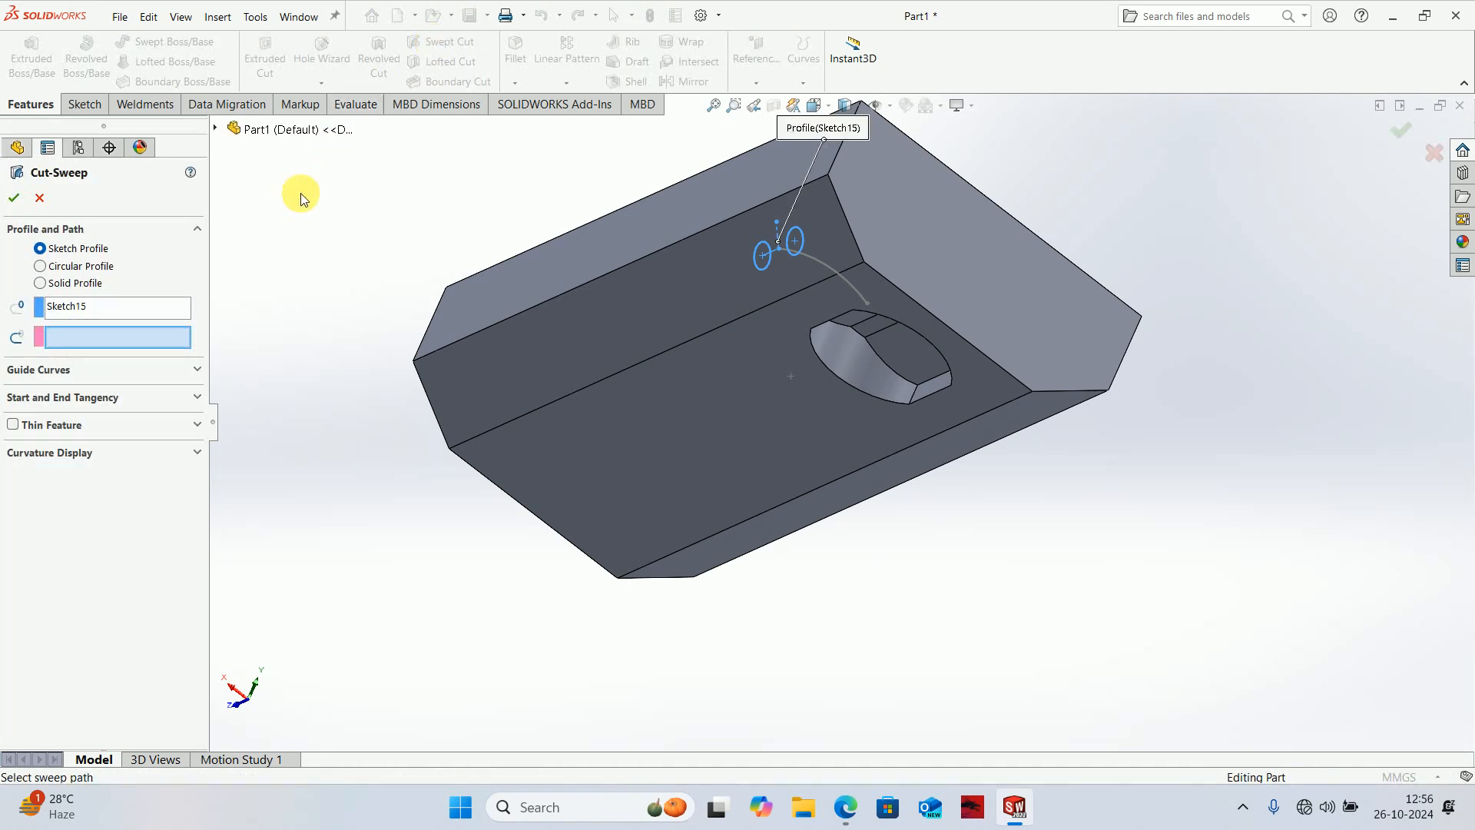
{"action": "left_click", "coordinate": [824, 261]}
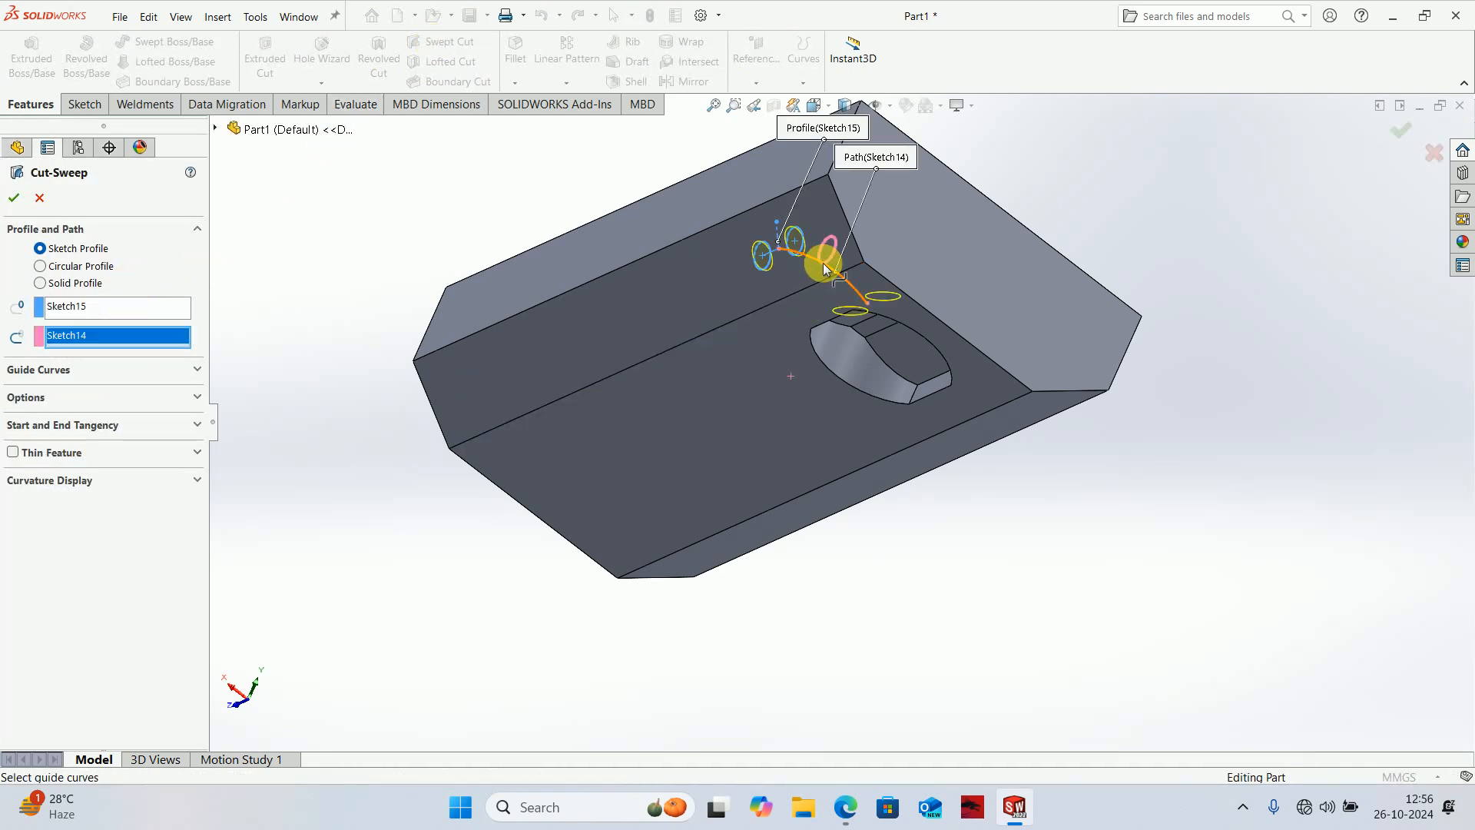
{"action": "middle_click_drag", "start_coordinate": [866, 329], "coordinate": [851, 107]}
{"action": "scroll", "coordinate": [831, 159], "scroll_direction": "up", "scroll_amount": 3}
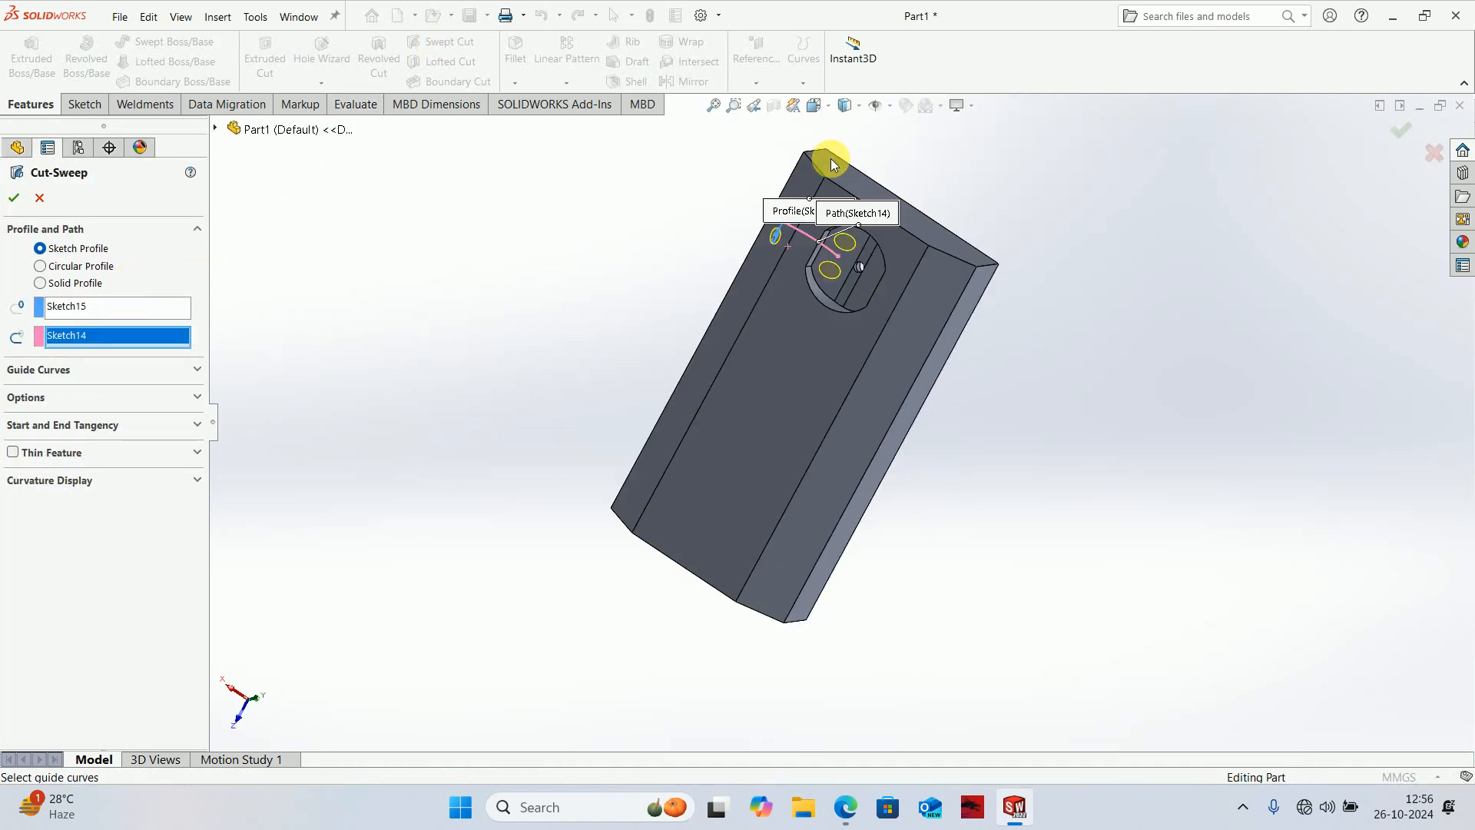
{"action": "scroll", "coordinate": [831, 158], "scroll_direction": "down", "scroll_amount": 6}
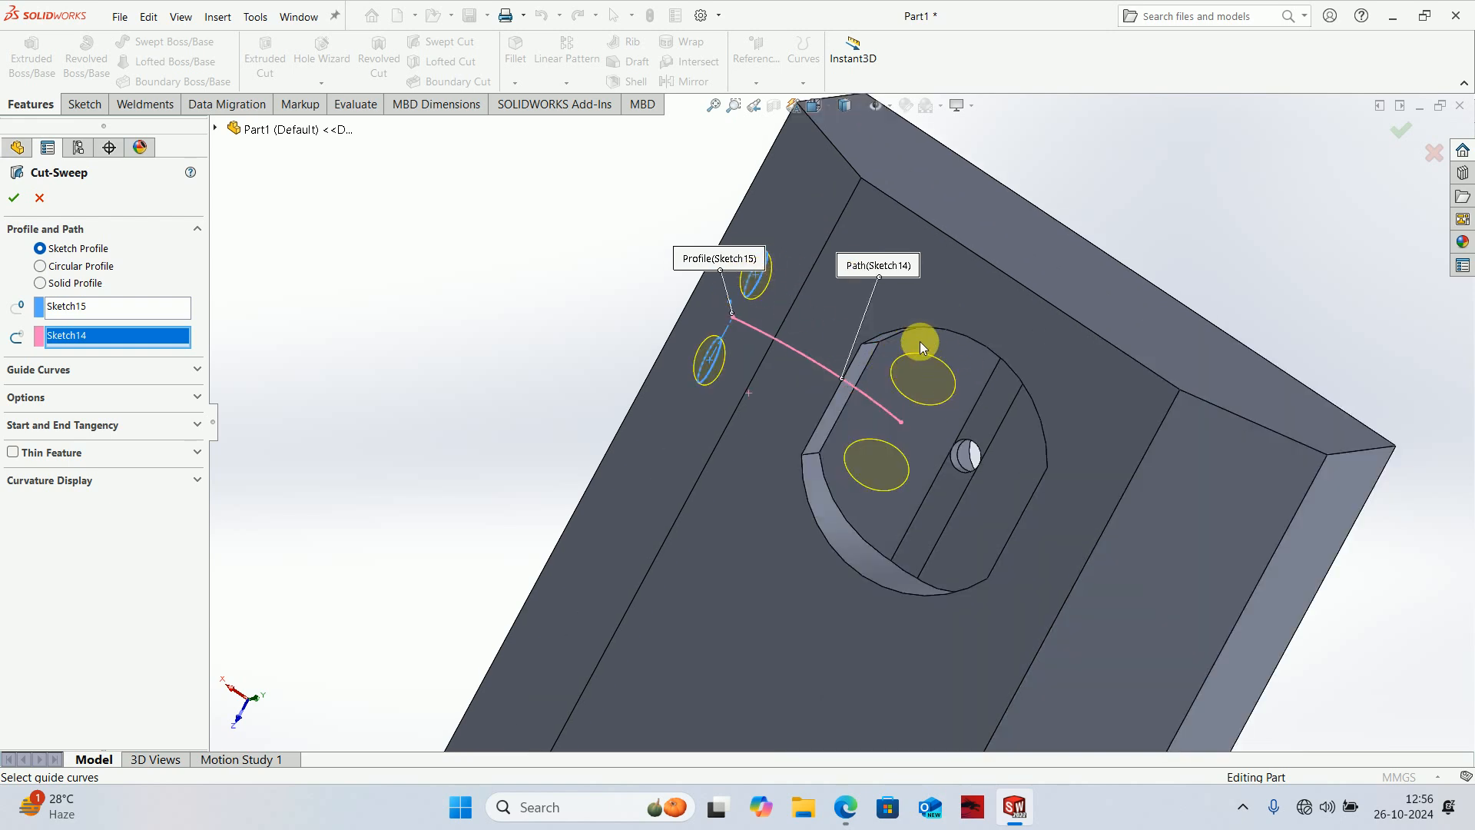
{"action": "middle_click_drag", "start_coordinate": [840, 362], "coordinate": [790, 395]}
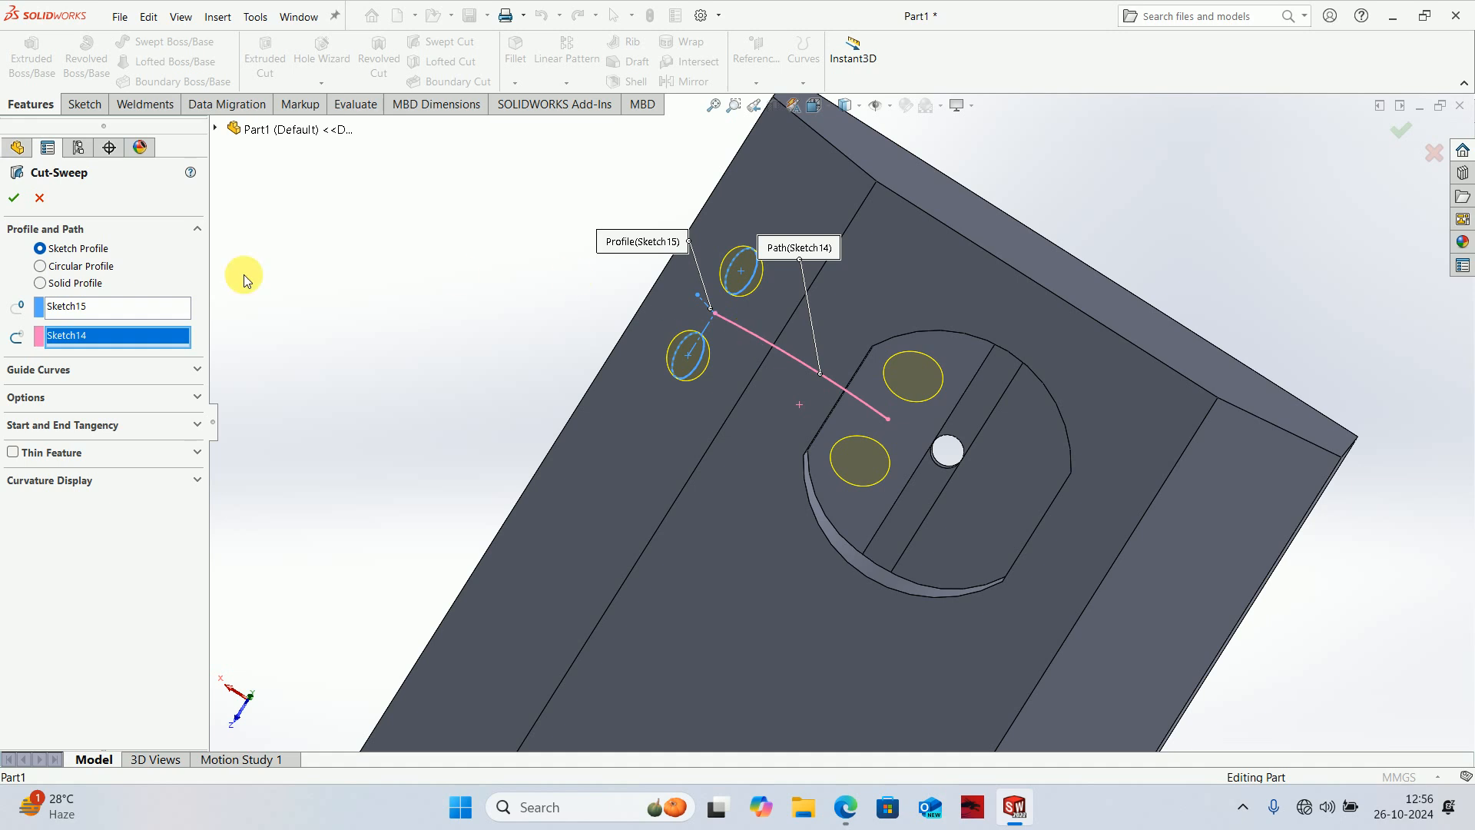
{"action": "left_click", "coordinate": [49, 403]}
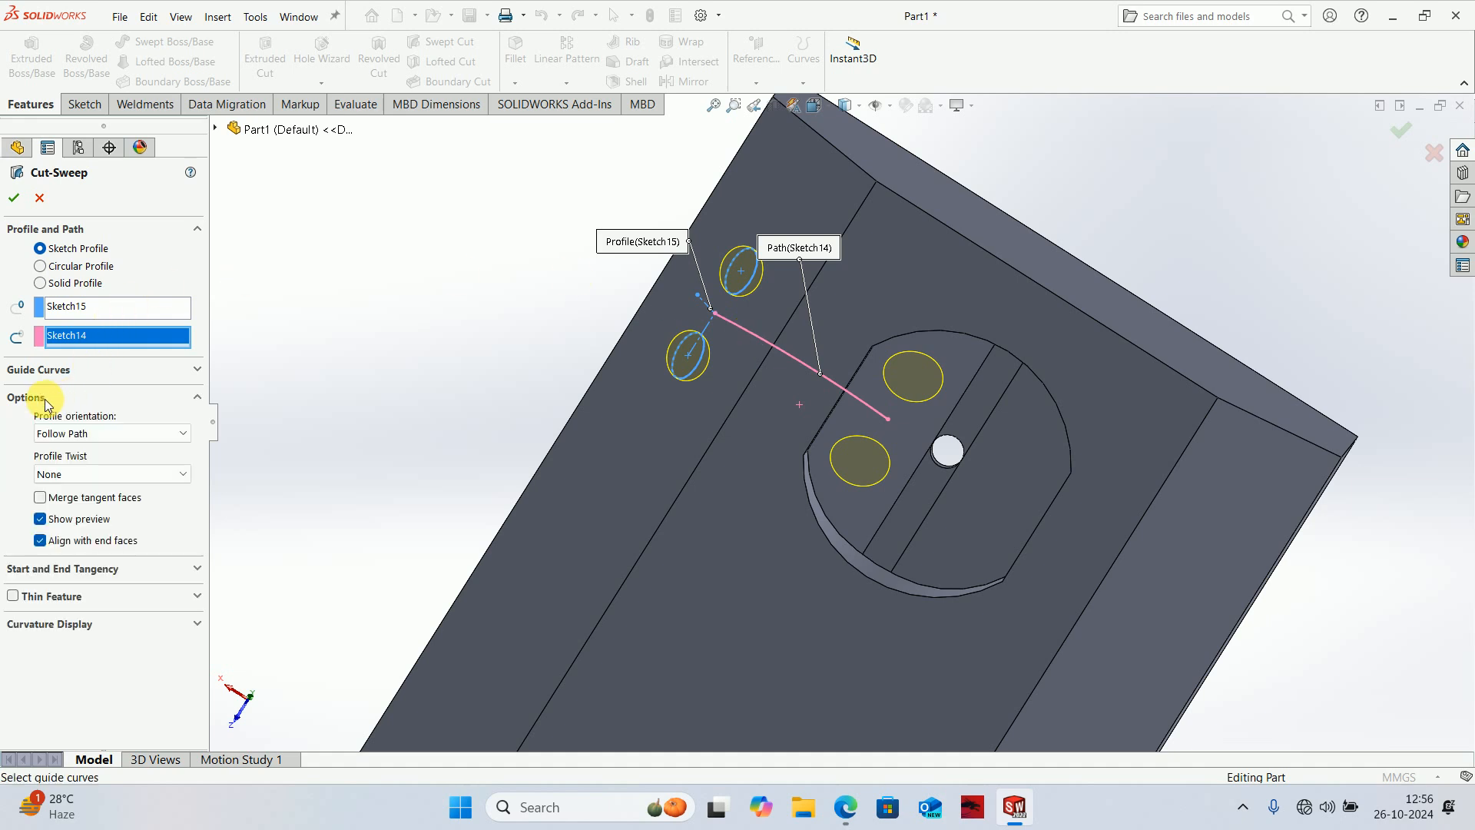
{"action": "left_click", "coordinate": [92, 547]}
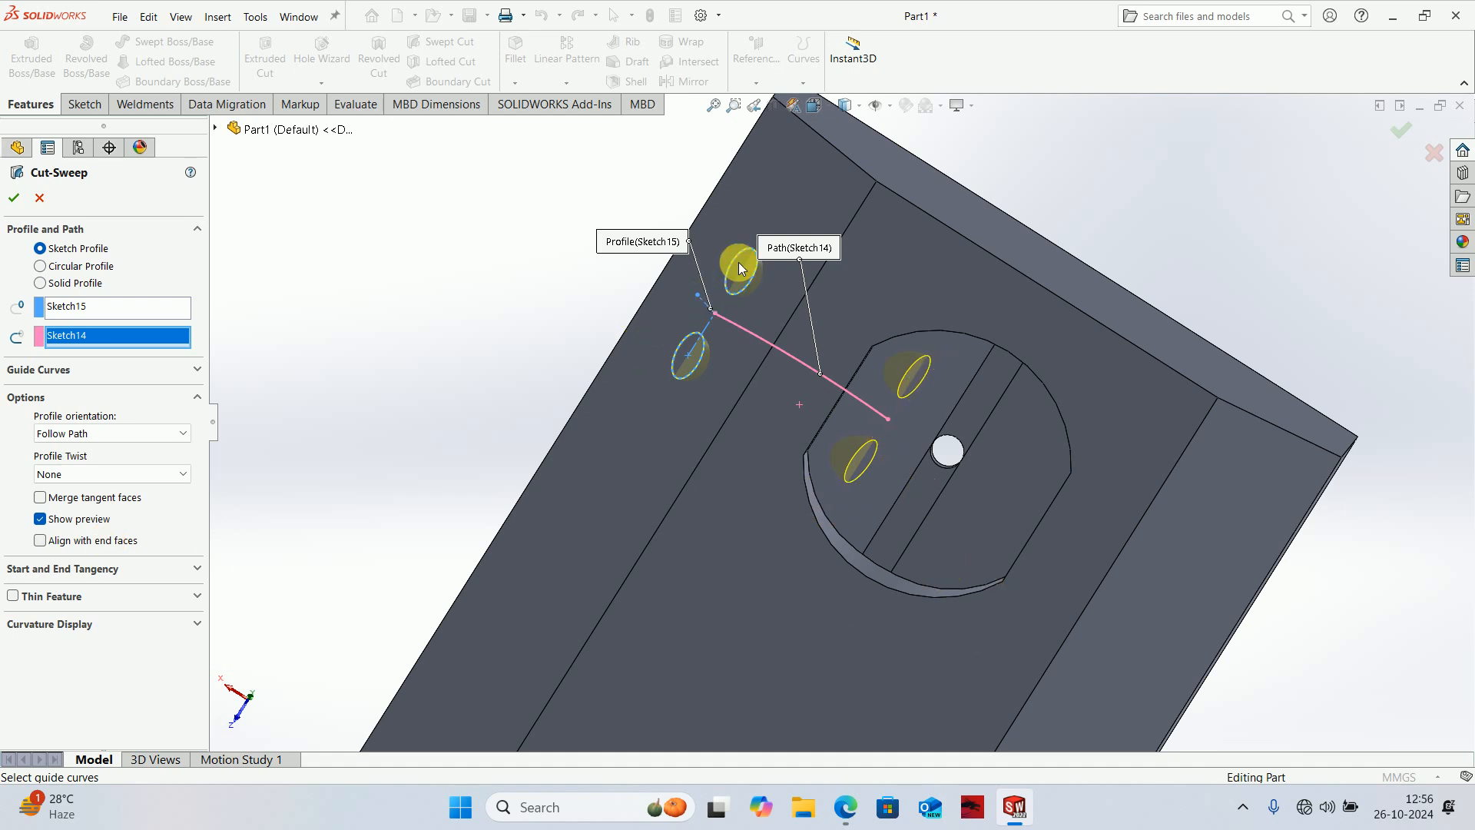
{"action": "left_click", "coordinate": [81, 547]}
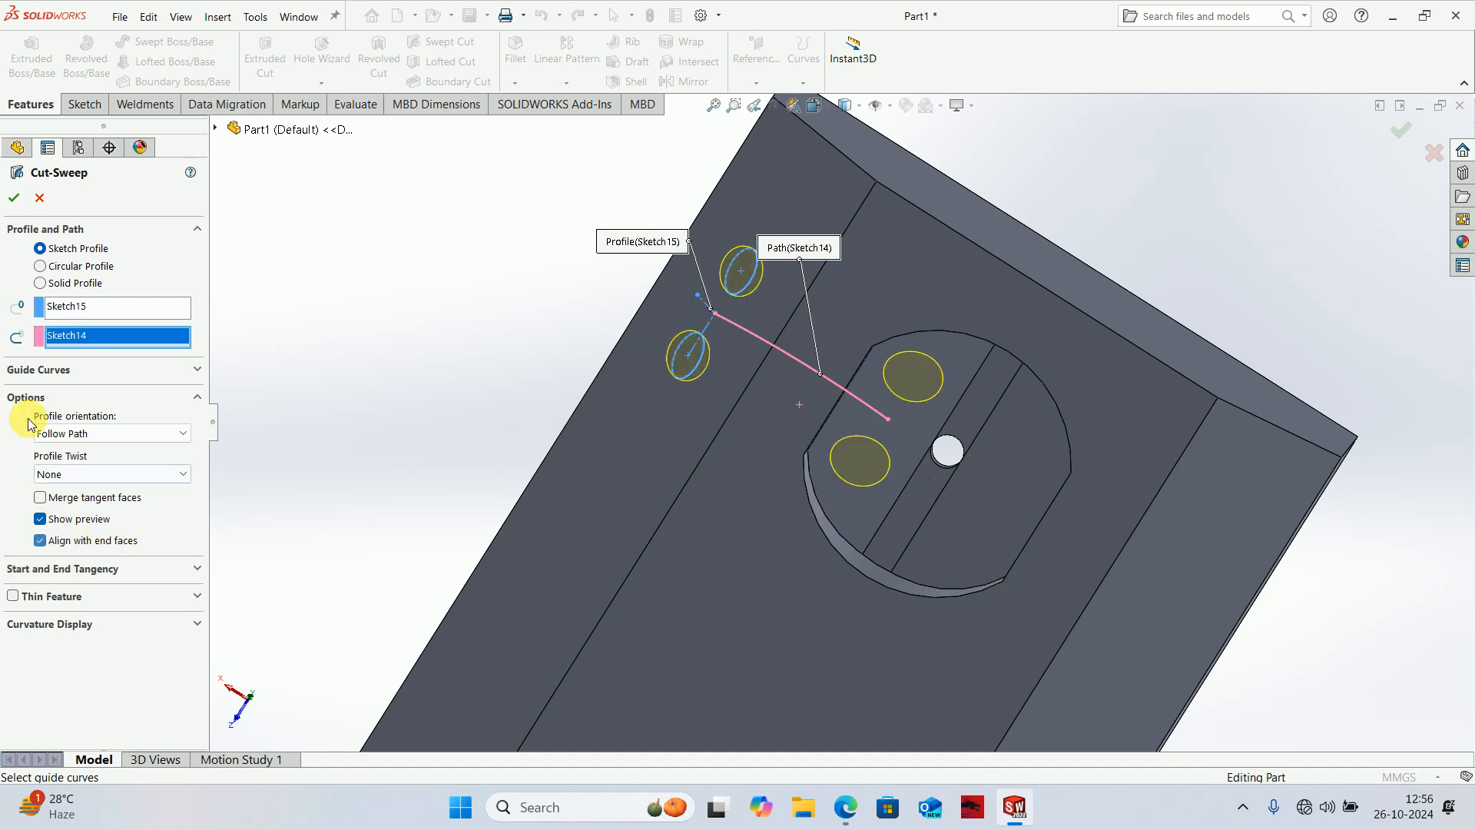
{"action": "left_click", "coordinate": [15, 199]}
{"action": "middle_click_drag", "start_coordinate": [454, 330], "coordinate": [731, 477]}
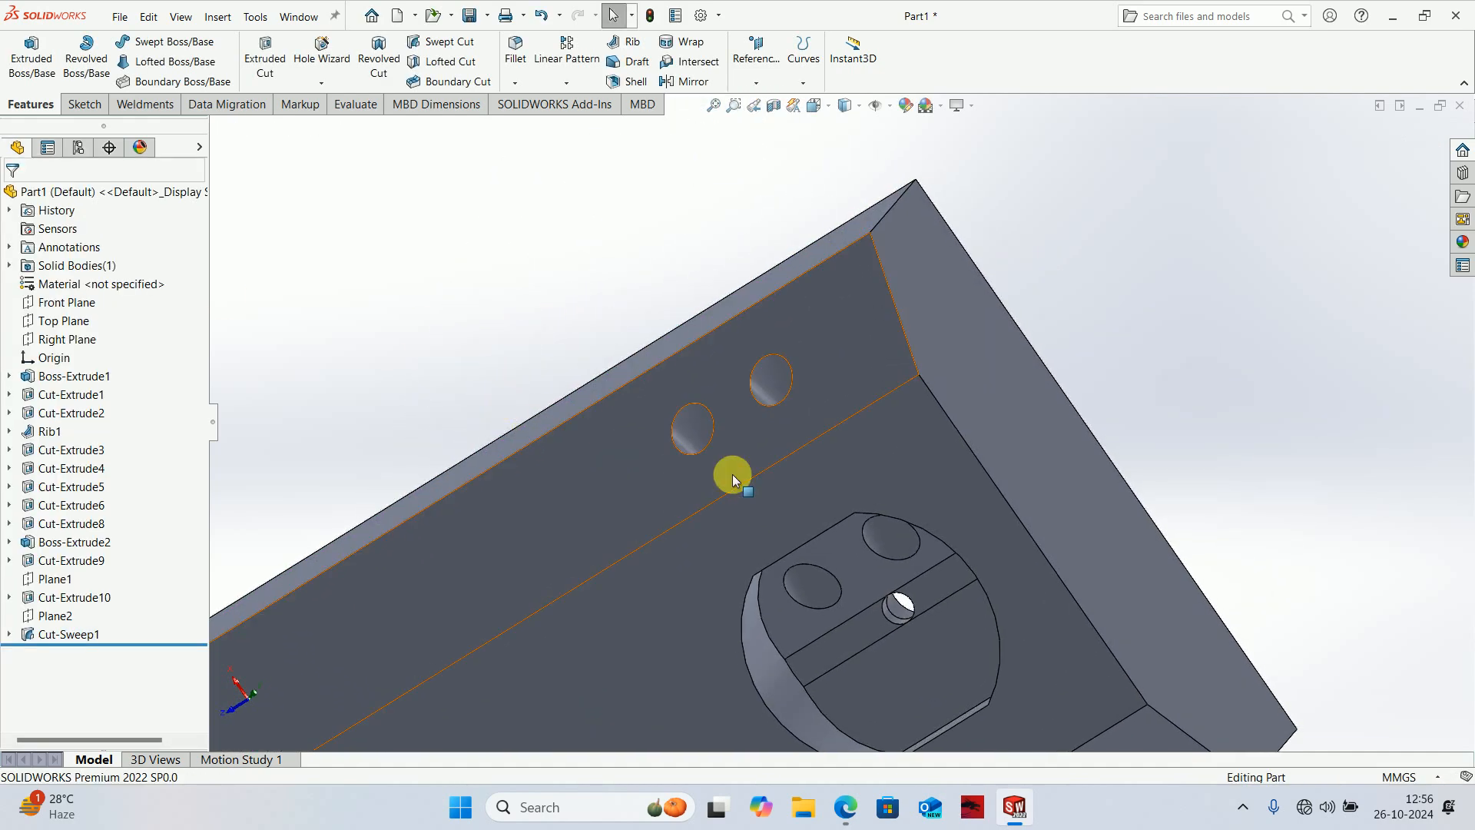
{"action": "scroll", "coordinate": [814, 471], "scroll_direction": "up", "scroll_amount": 3}
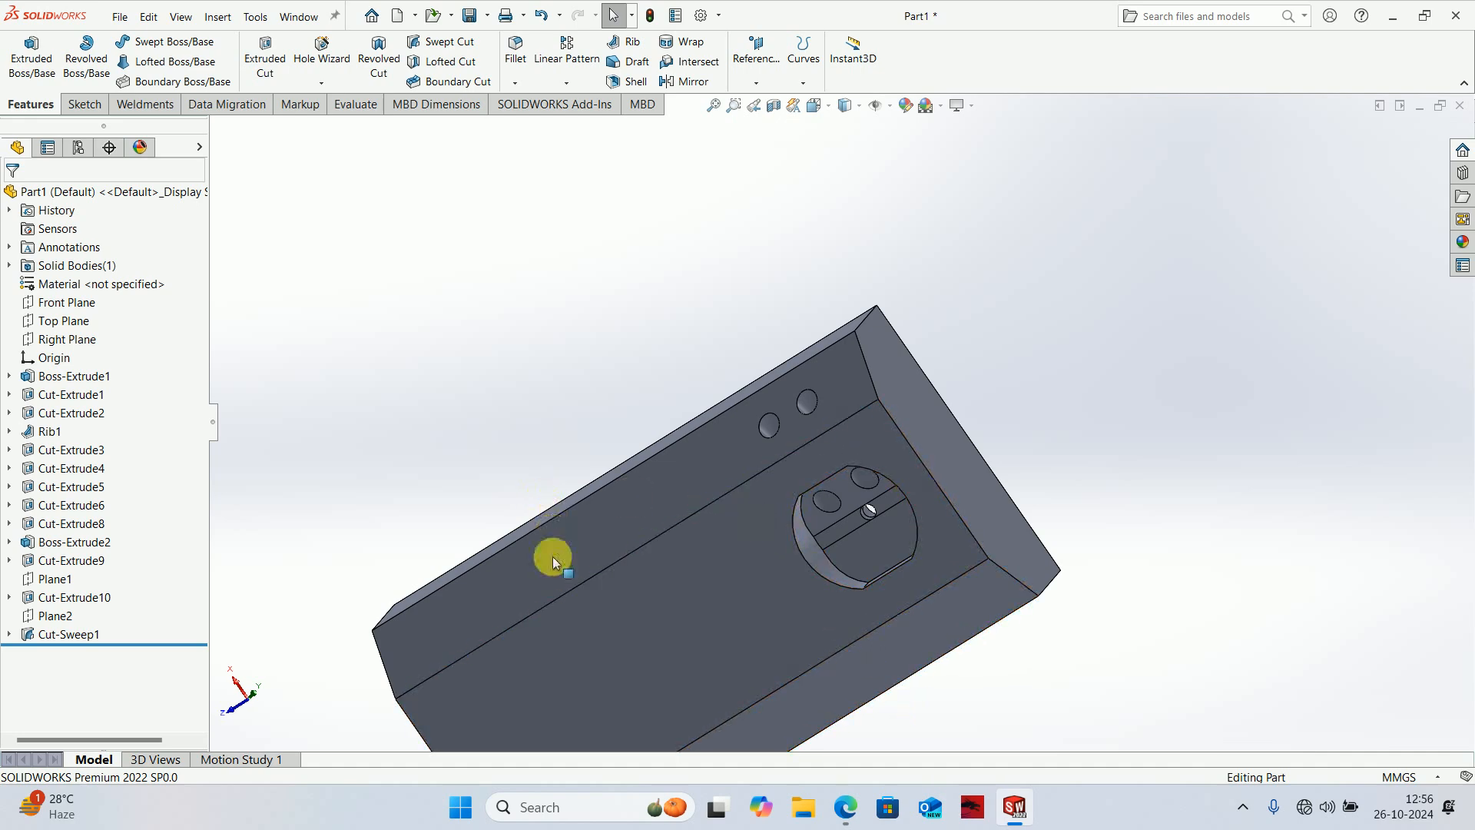
{"action": "middle_click_drag", "start_coordinate": [843, 559], "coordinate": [925, 759]}
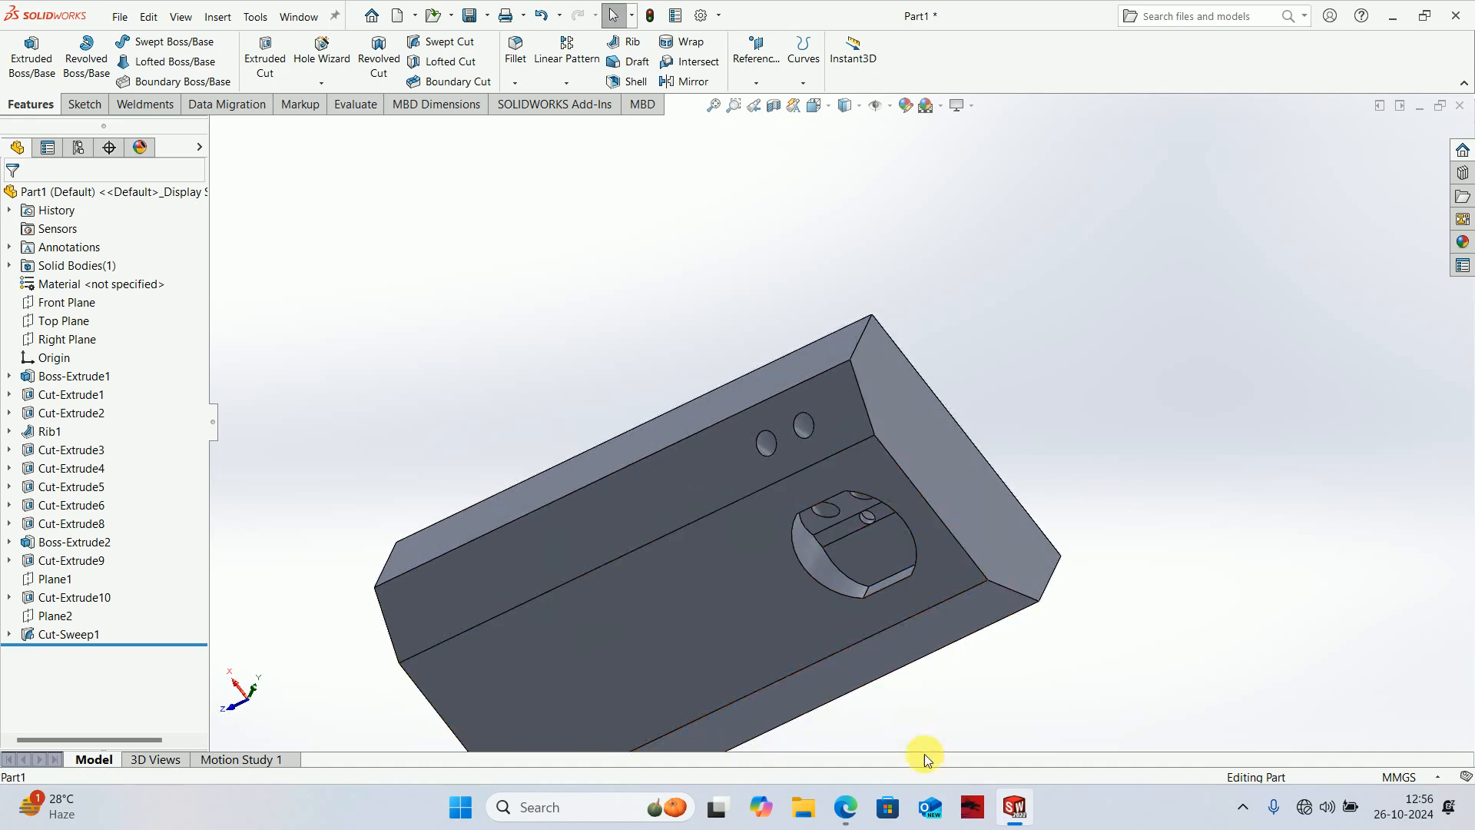
- Switch to the engine assembly PDF in Edge and examine the SECTION CC-CC view on page 9 for the inclined hole dimensions
{"action": "left_click", "coordinate": [842, 810]}
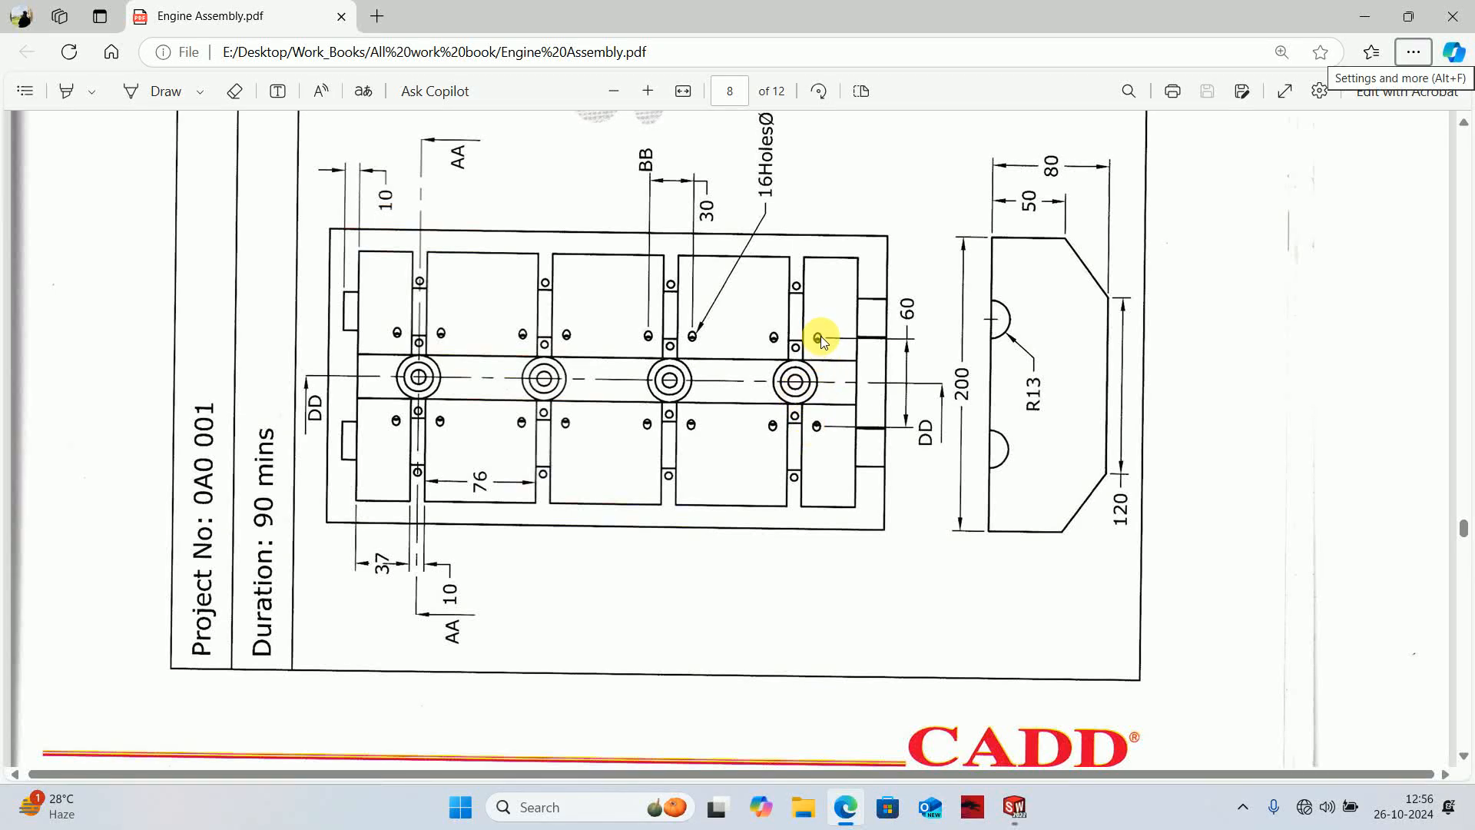
{"action": "scroll", "coordinate": [816, 346], "scroll_direction": "down", "scroll_amount": 15}
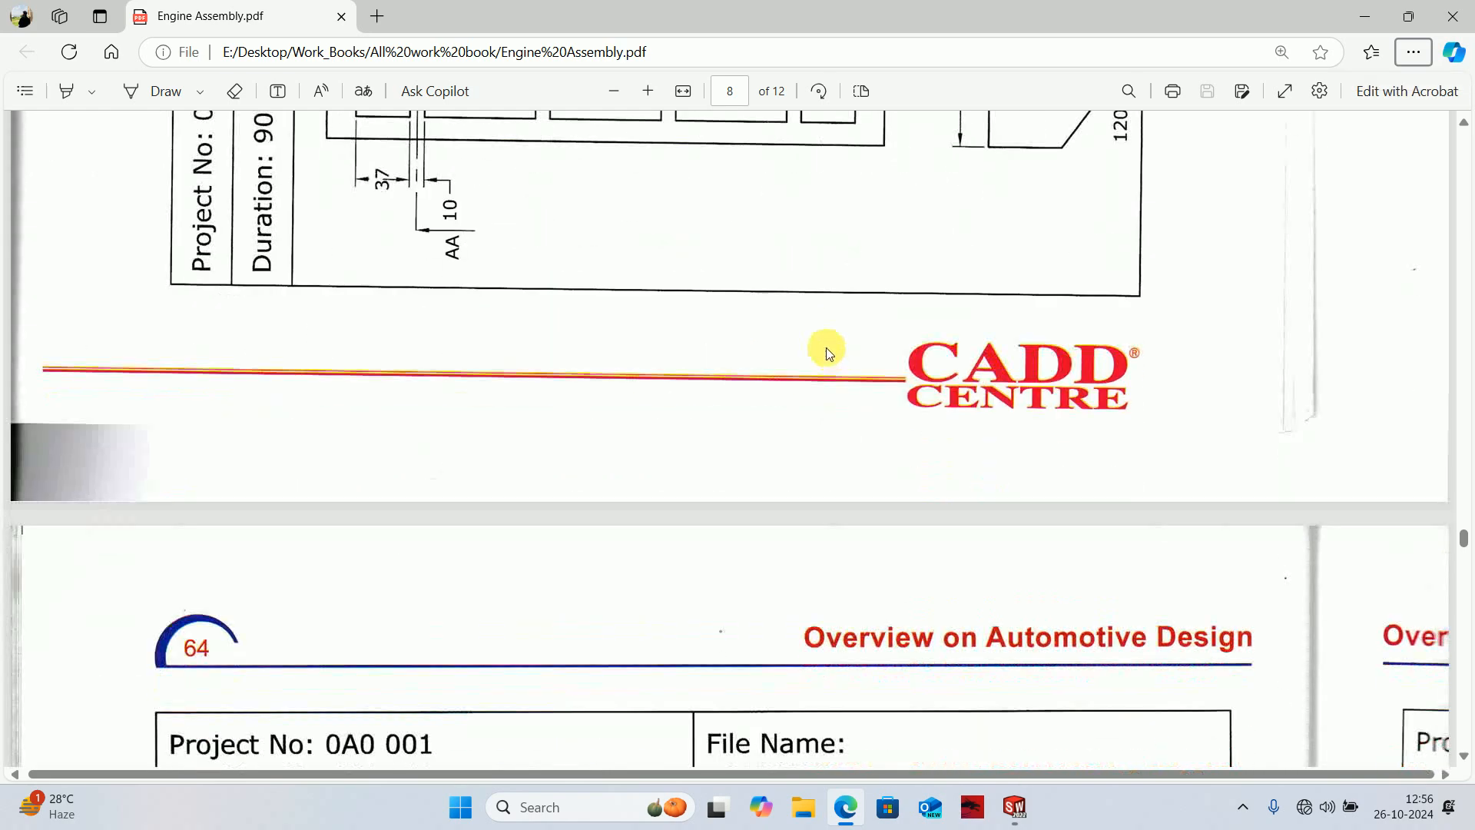
{"action": "scroll", "coordinate": [867, 382], "scroll_direction": "up", "scroll_amount": 1}
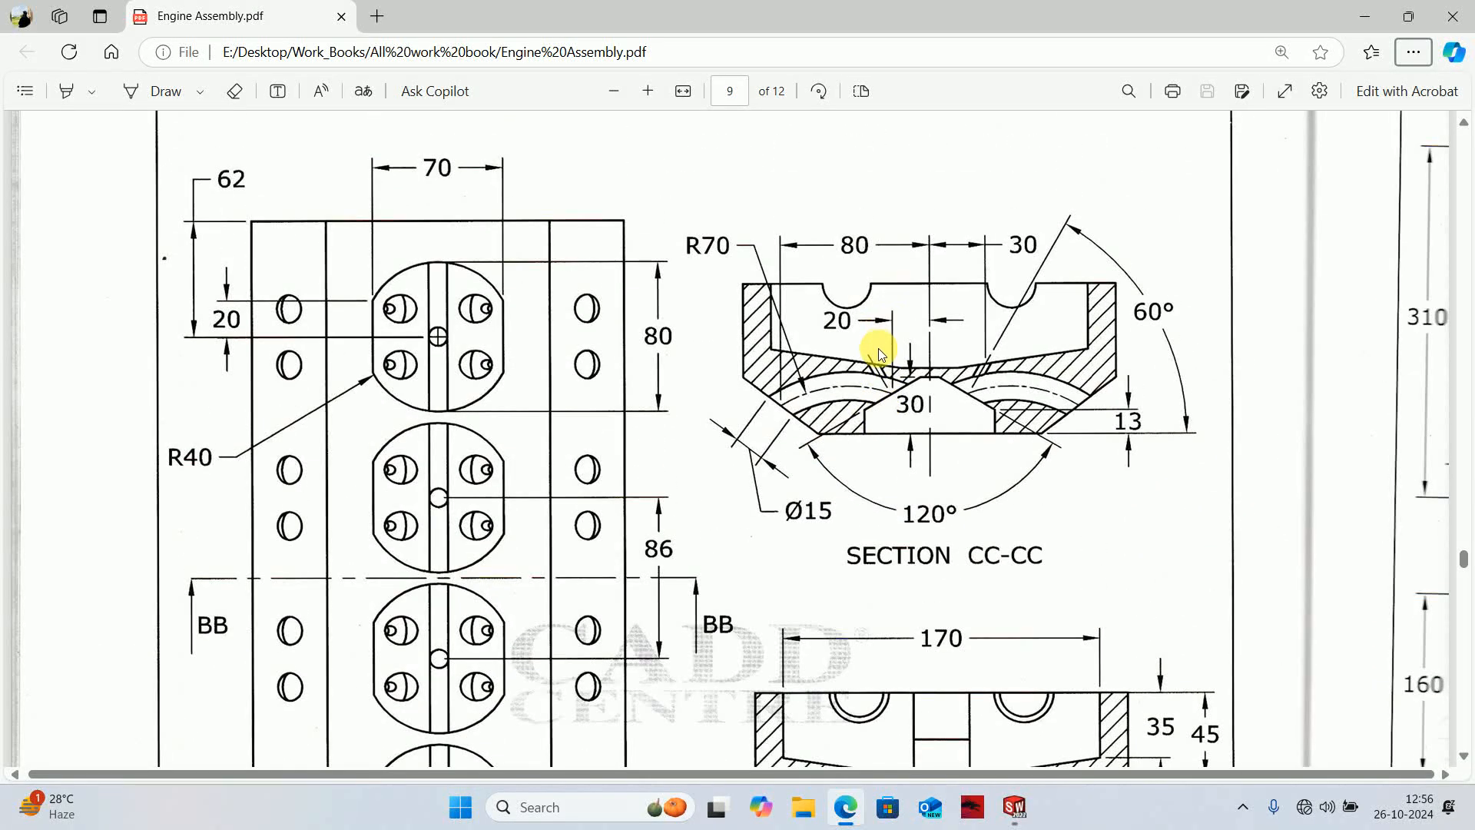
{"action": "scroll", "coordinate": [878, 348], "scroll_direction": "up", "scroll_amount": 3, "text": "ctrl"}
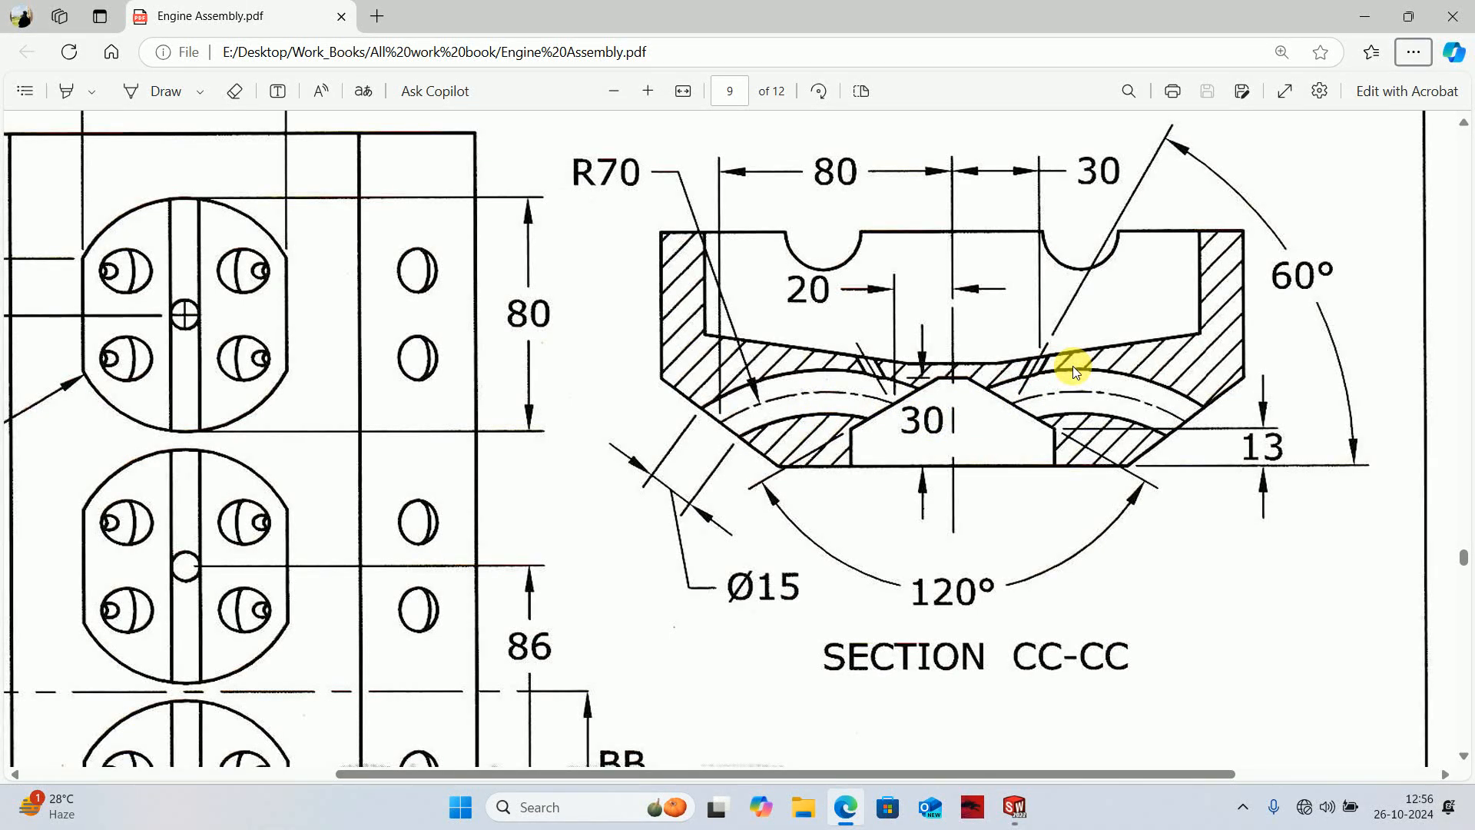
{"action": "key", "text": "alt+Tab"}
{"action": "middle_click_drag", "start_coordinate": [891, 450], "coordinate": [831, 739]}
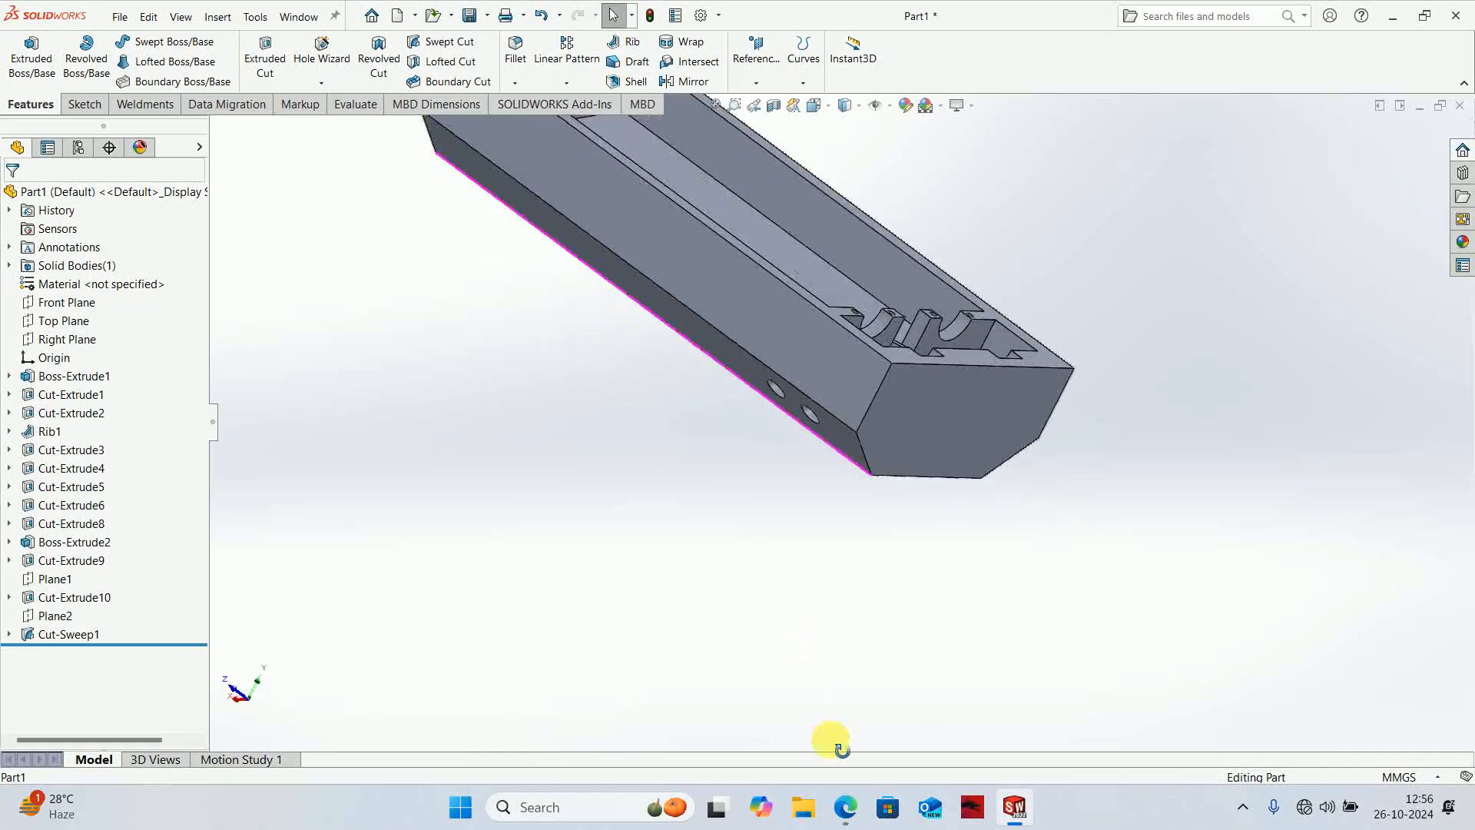
{"action": "left_click", "coordinate": [52, 616]}
{"action": "left_click", "coordinate": [54, 578]}
{"action": "middle_click_drag", "start_coordinate": [507, 584], "coordinate": [431, 607]}
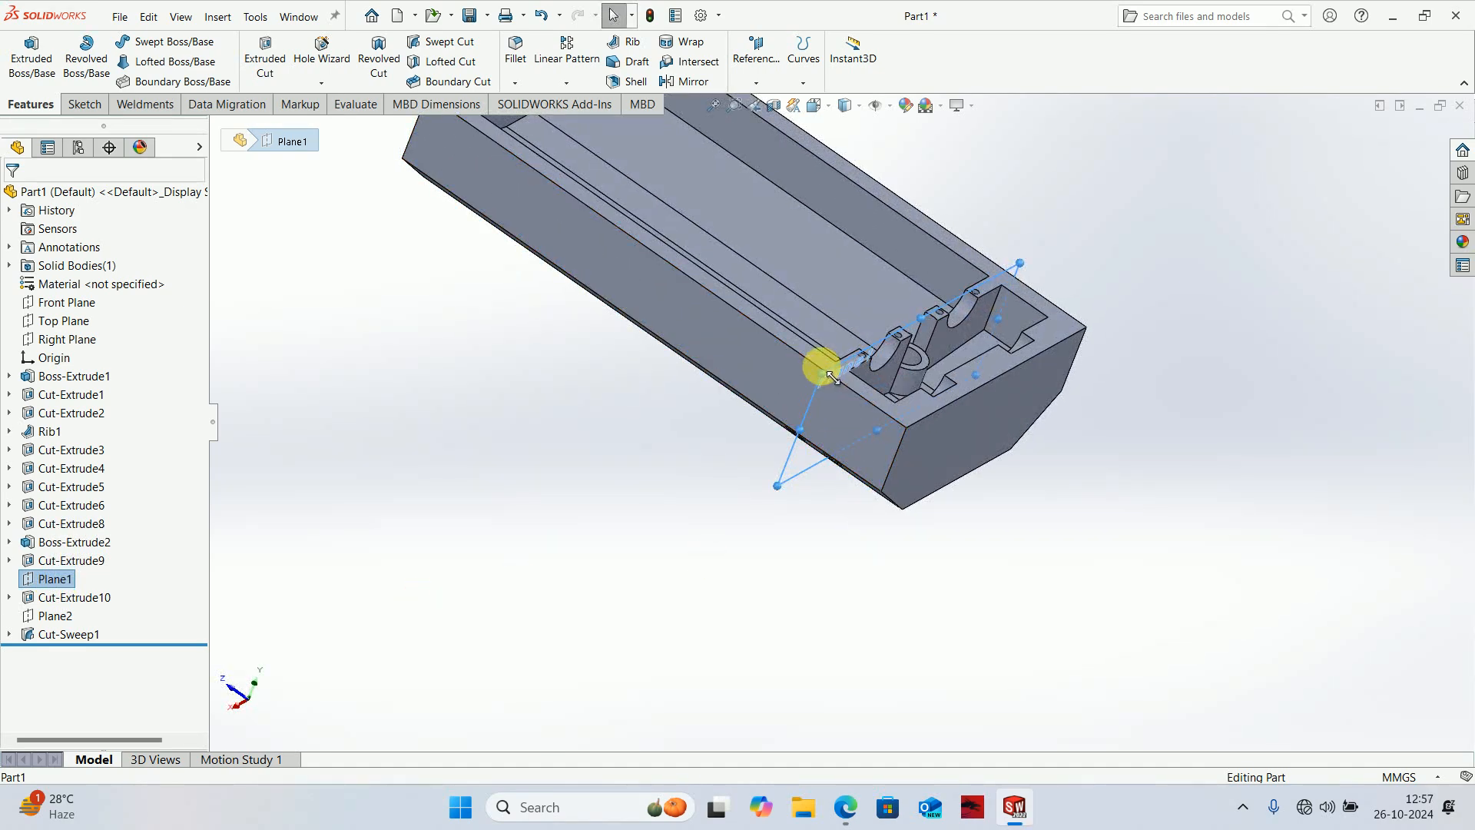
{"action": "left_click_drag", "start_coordinate": [869, 400], "coordinate": [875, 404], "text": "ctrl"}
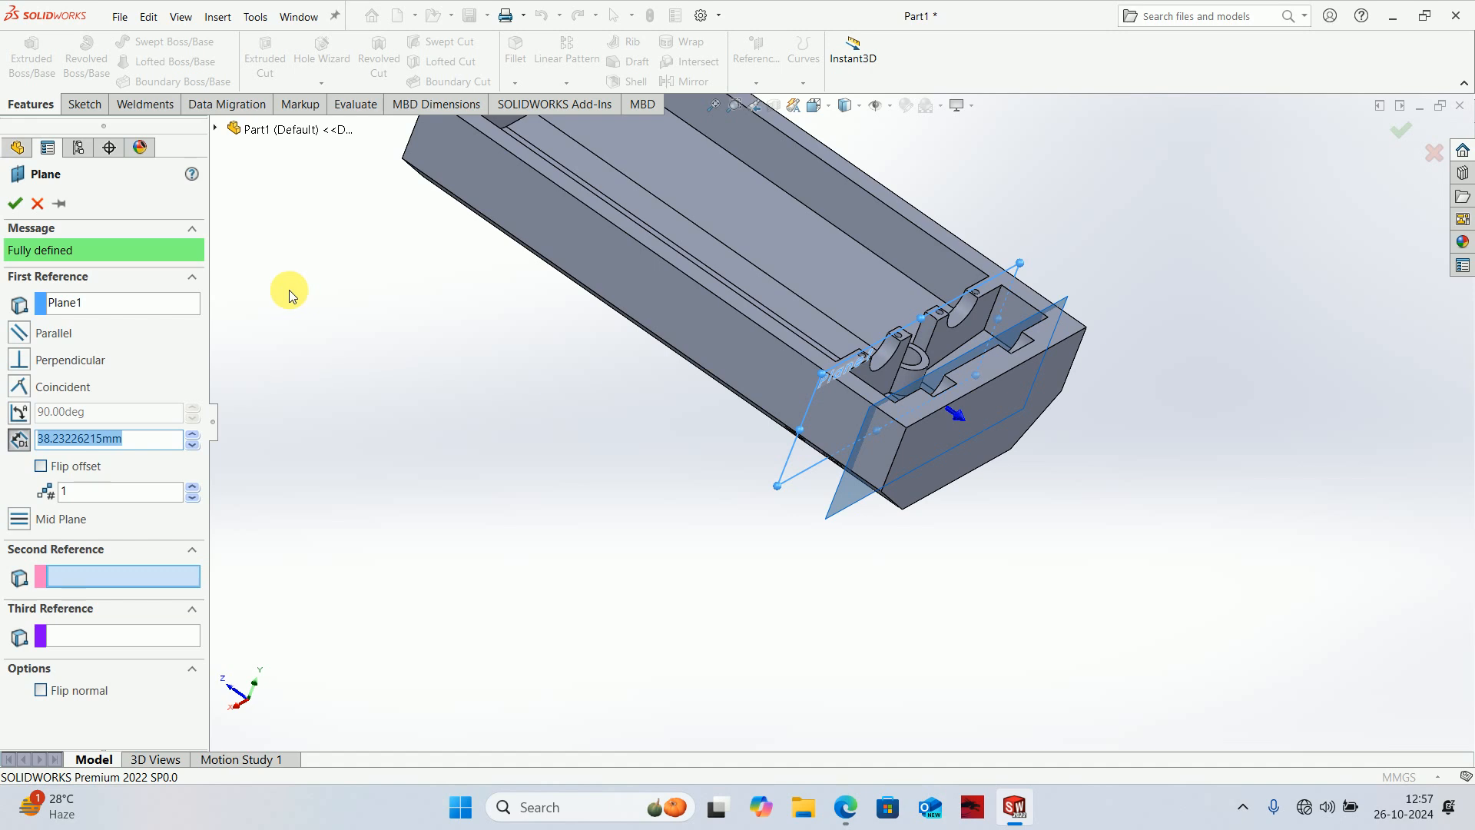
{"action": "key", "text": "Return"}
- Start a new sketch on Plane1 and set the display style to hidden lines visible
{"action": "left_click", "coordinate": [51, 578]}
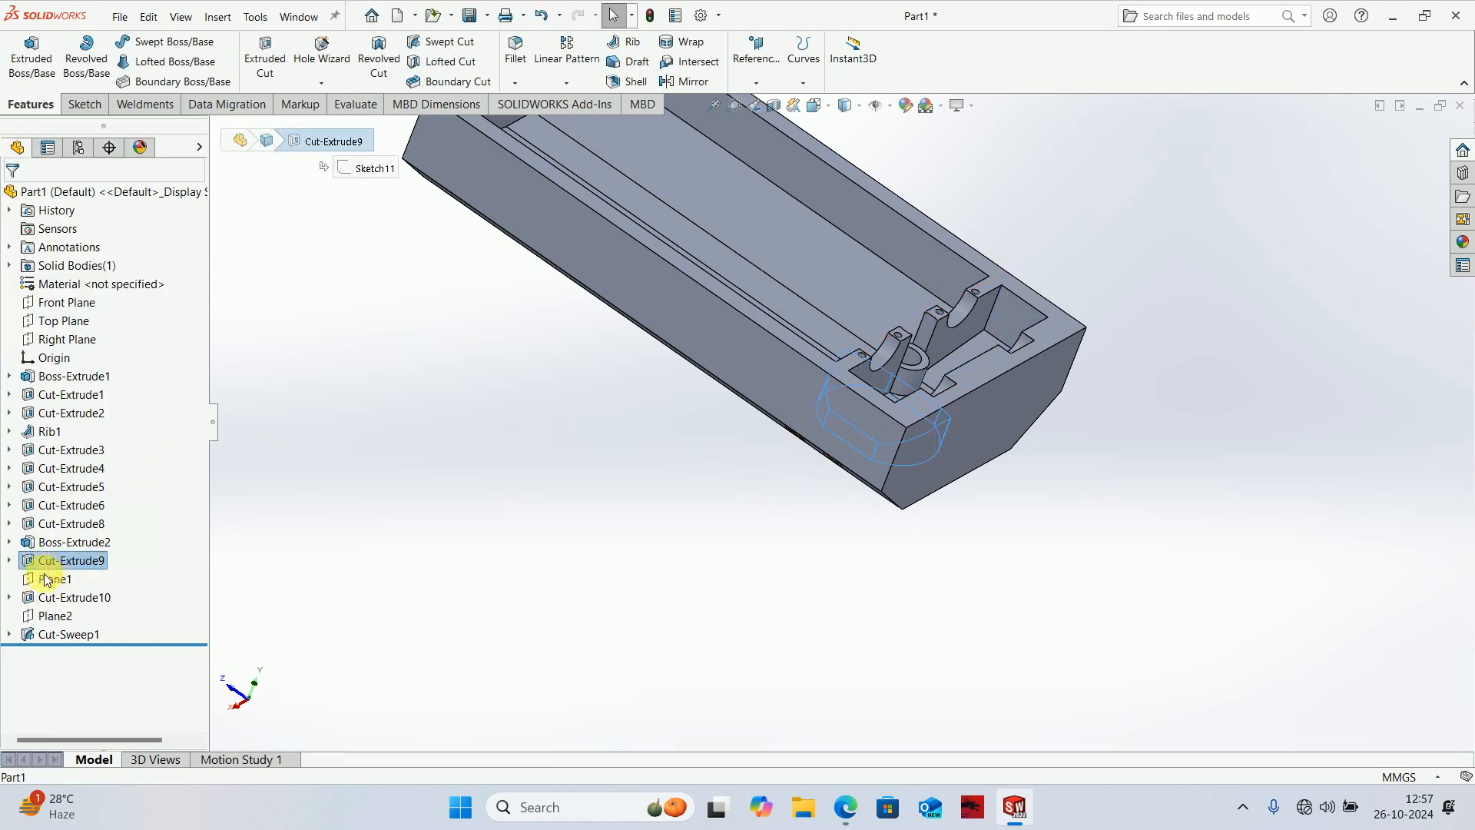
{"action": "left_click", "coordinate": [50, 537]}
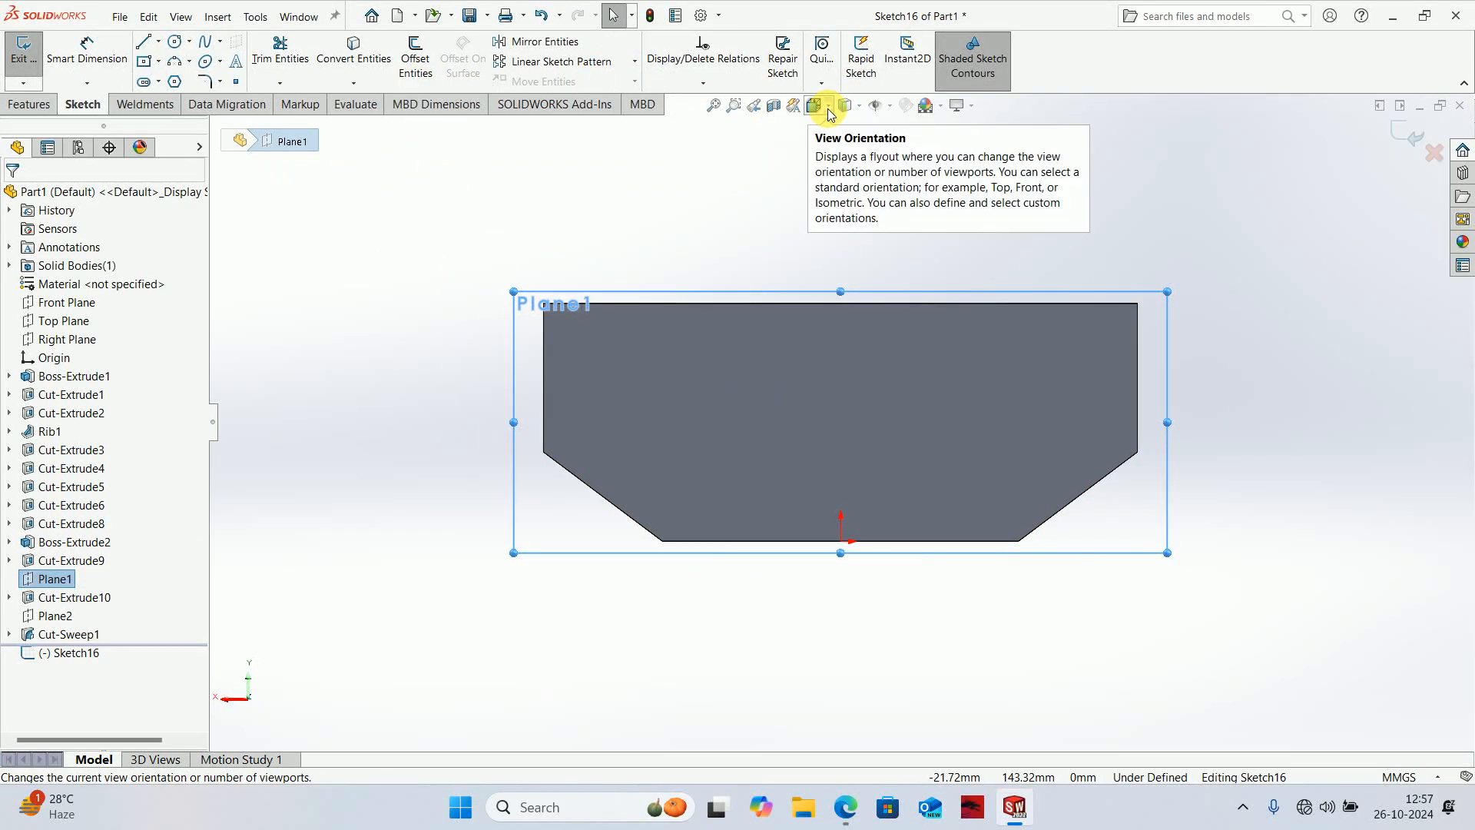
{"action": "left_click", "coordinate": [859, 105]}
{"action": "left_click", "coordinate": [846, 191]}
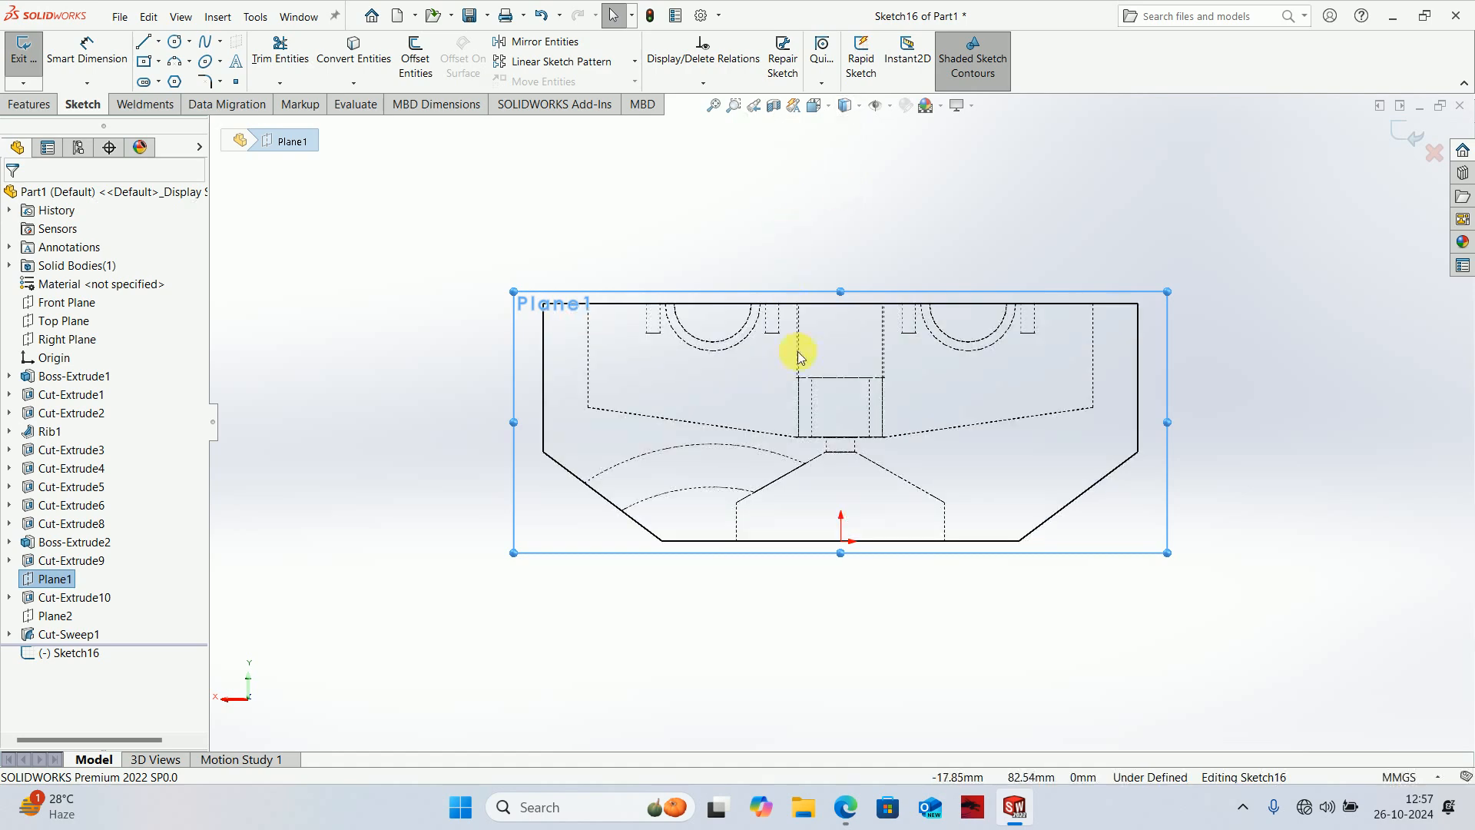
- Sketch an inclined line about 38 mm long, running upward from the sloped combustion chamber edge on the port side
{"action": "left_click", "coordinate": [146, 43]}
{"action": "scroll", "coordinate": [873, 454], "scroll_direction": "up", "scroll_amount": 2}
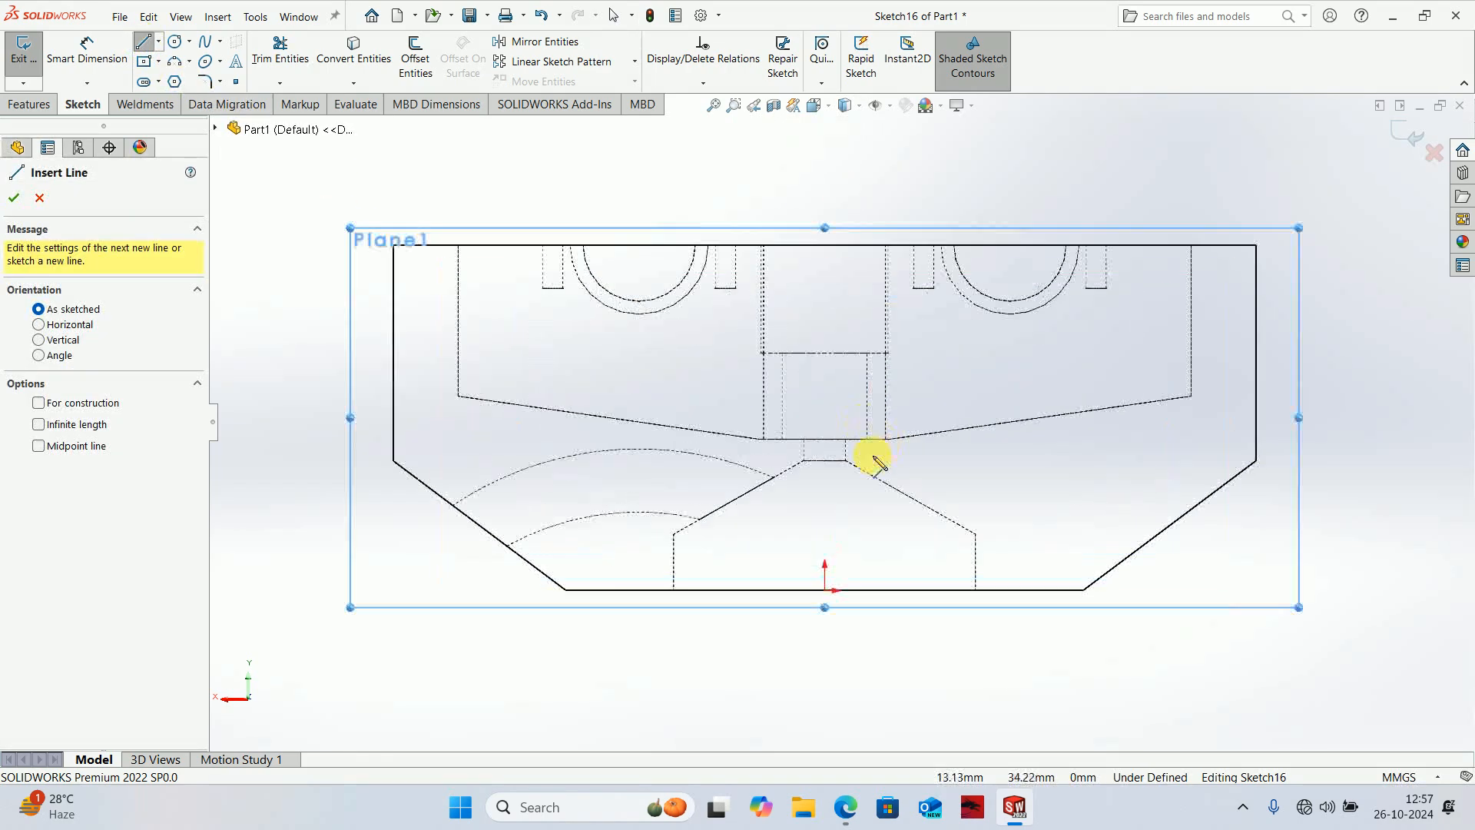
{"action": "left_click", "coordinate": [749, 496]}
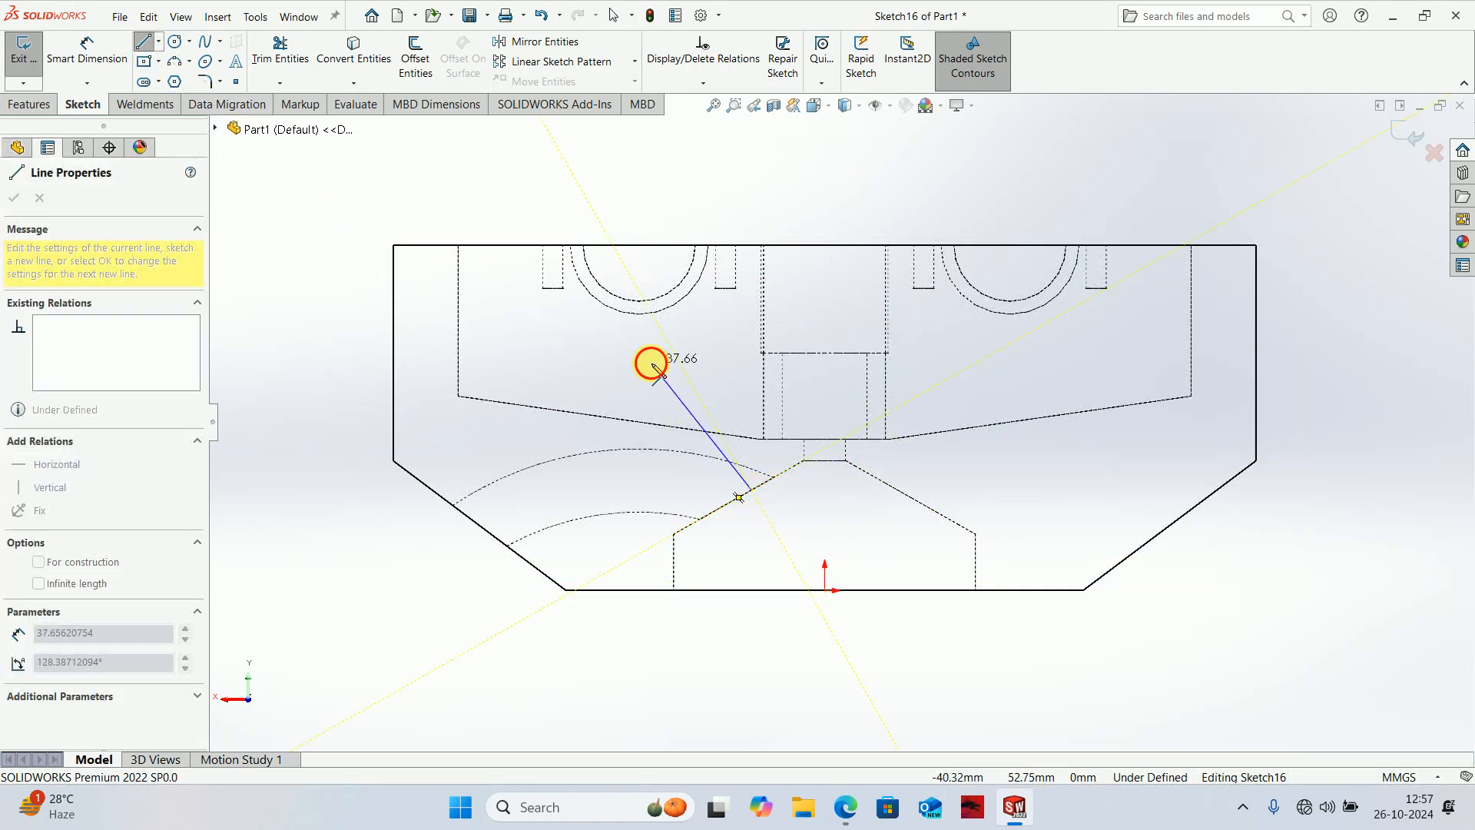
{"action": "double_click", "coordinate": [651, 364]}
- Check the hole angle in the PDF and dimension the inclined line at 60° to the body's bottom edge
{"action": "key", "text": "alt+Tab"}
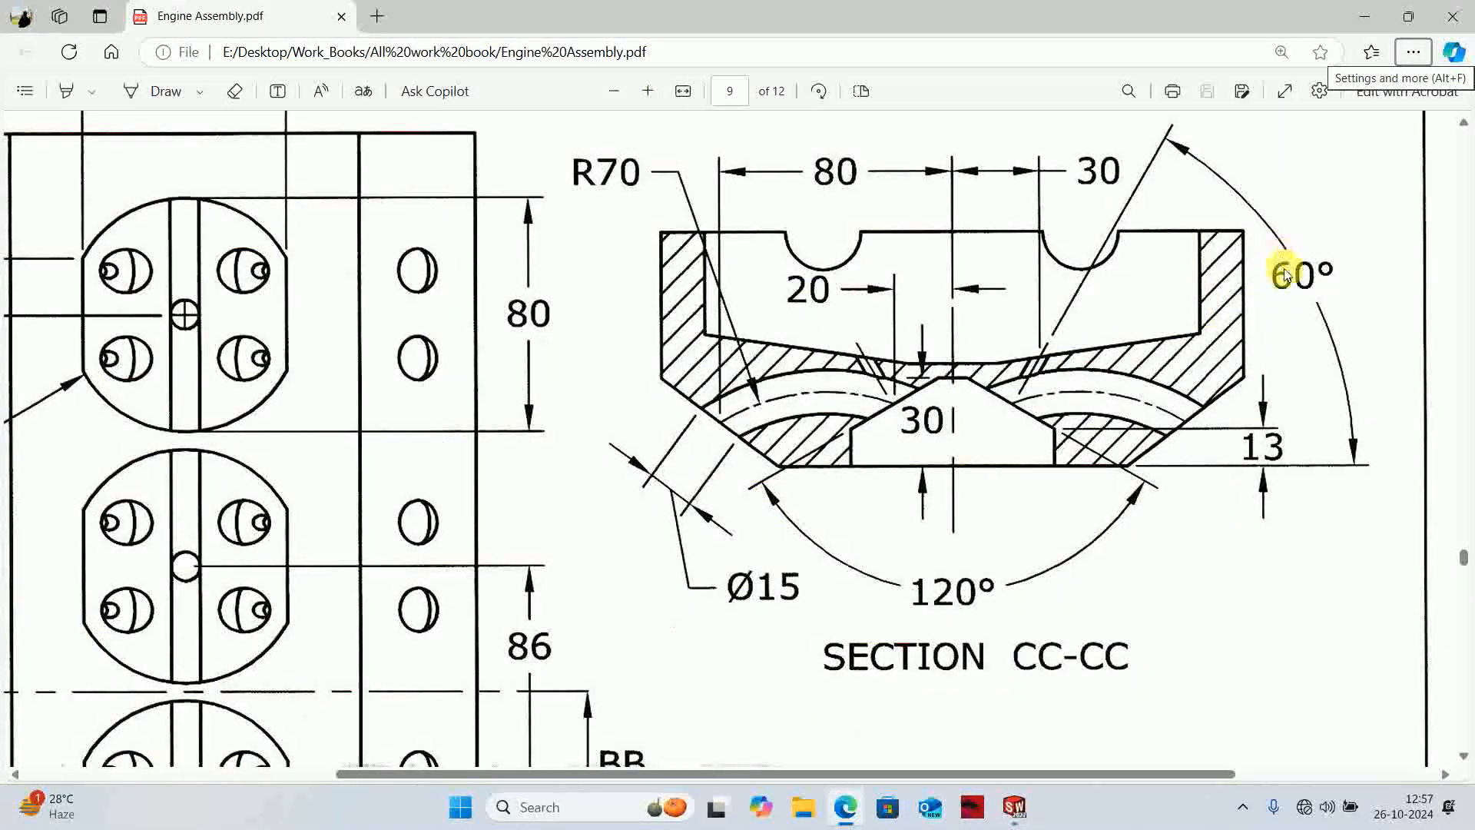
{"action": "key", "text": "alt+Tab"}
{"action": "left_click", "coordinate": [699, 421]}
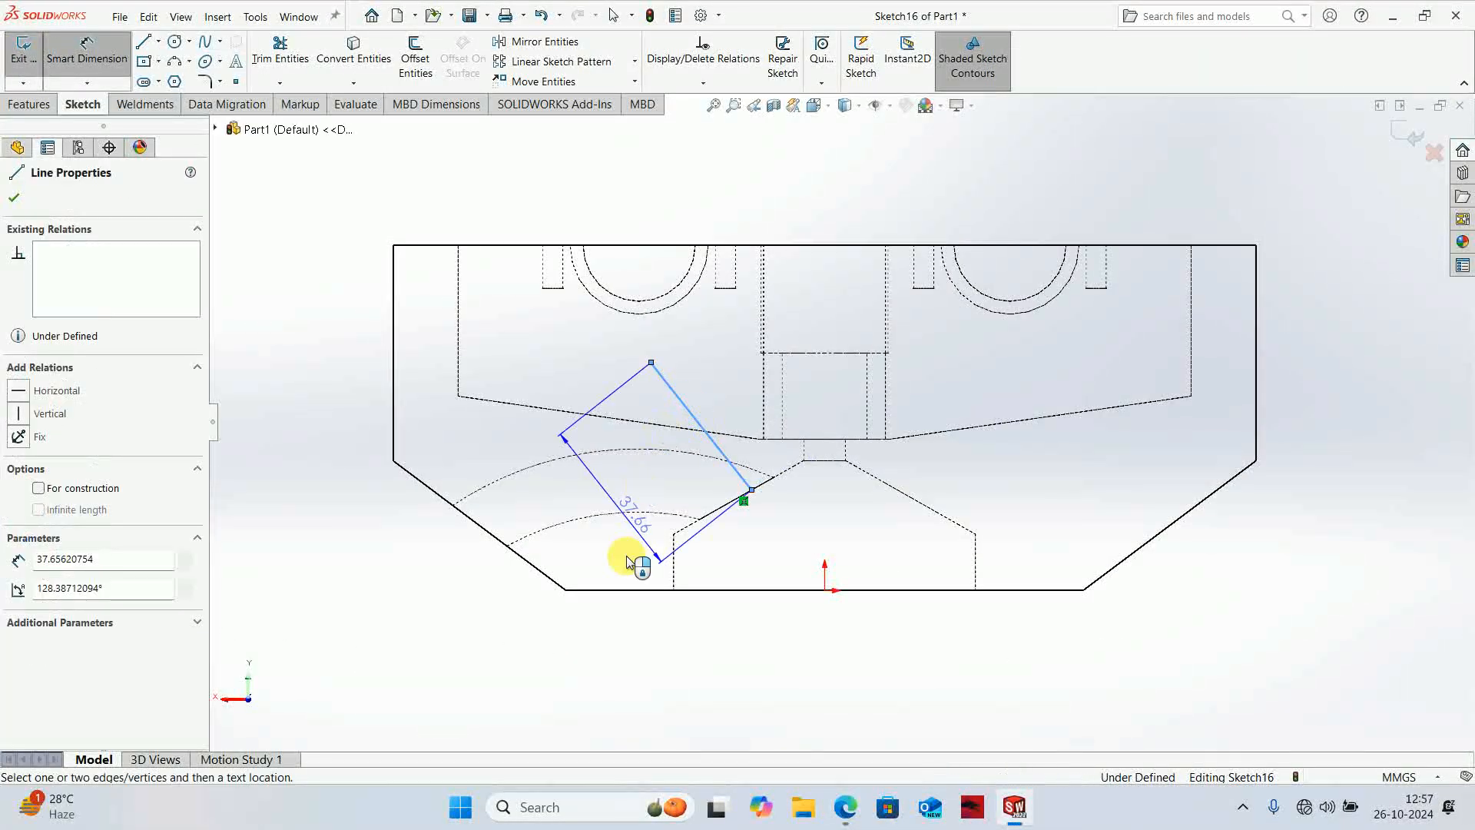
{"action": "left_click", "coordinate": [607, 590]}
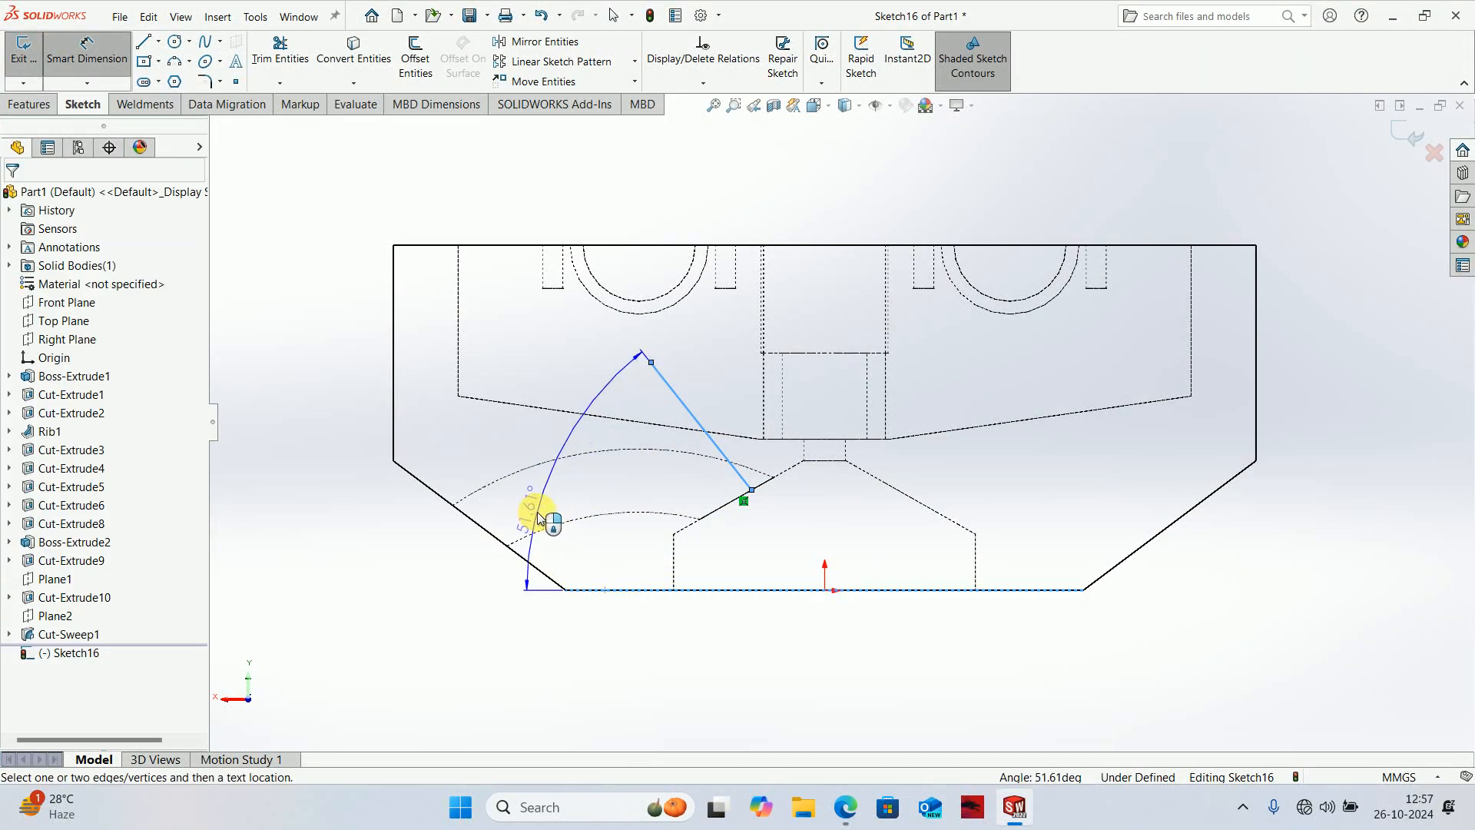
{"action": "left_click", "coordinate": [535, 516]}
{"action": "type", "text": "60"}
{"action": "key", "text": "Return"}
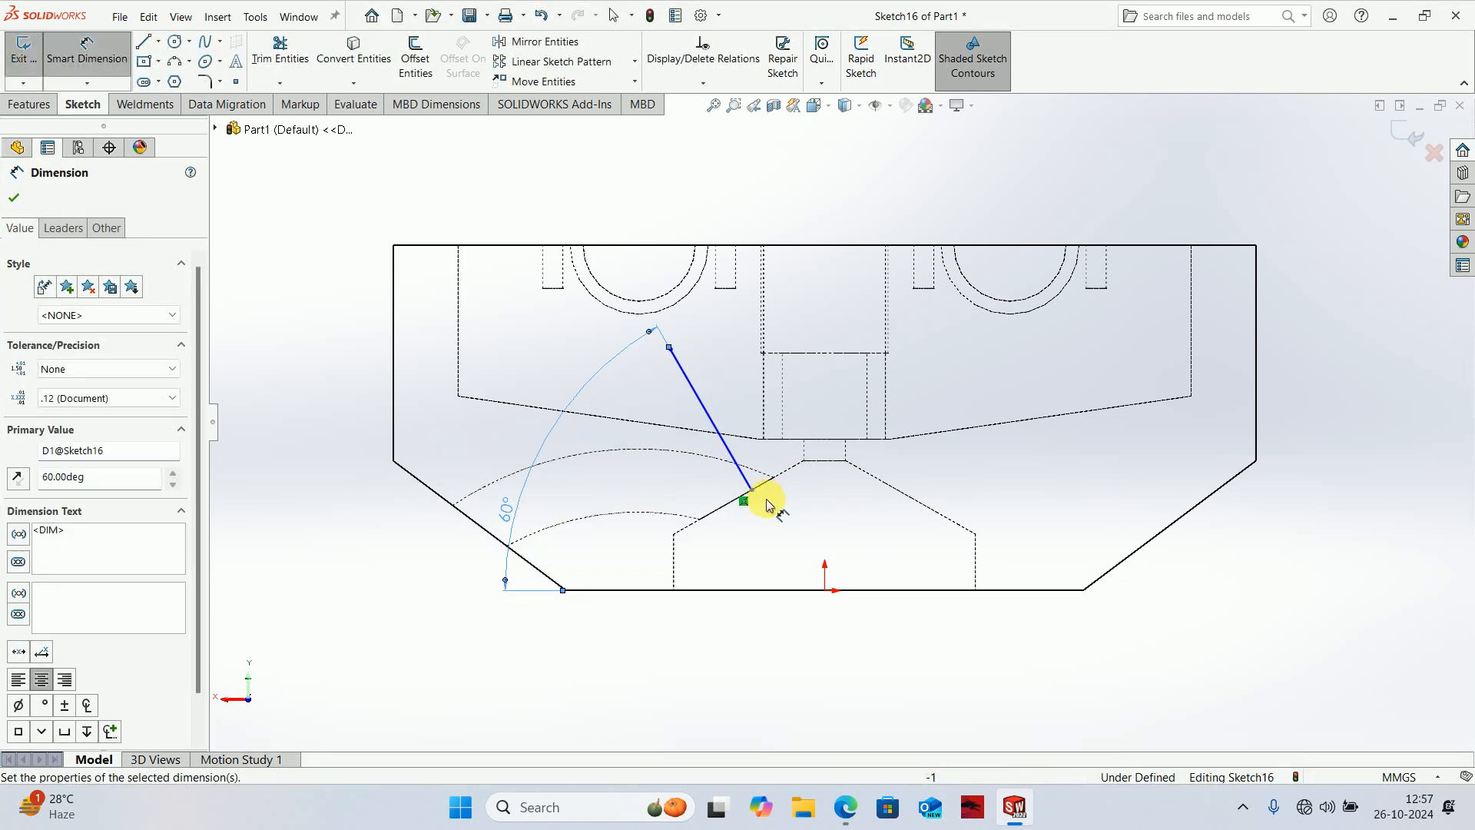
- Check the offset in the PDF section view and dimension the inclined line's lower endpoint 20 mm horizontally from the origin
{"action": "key", "text": "alt+Tab"}
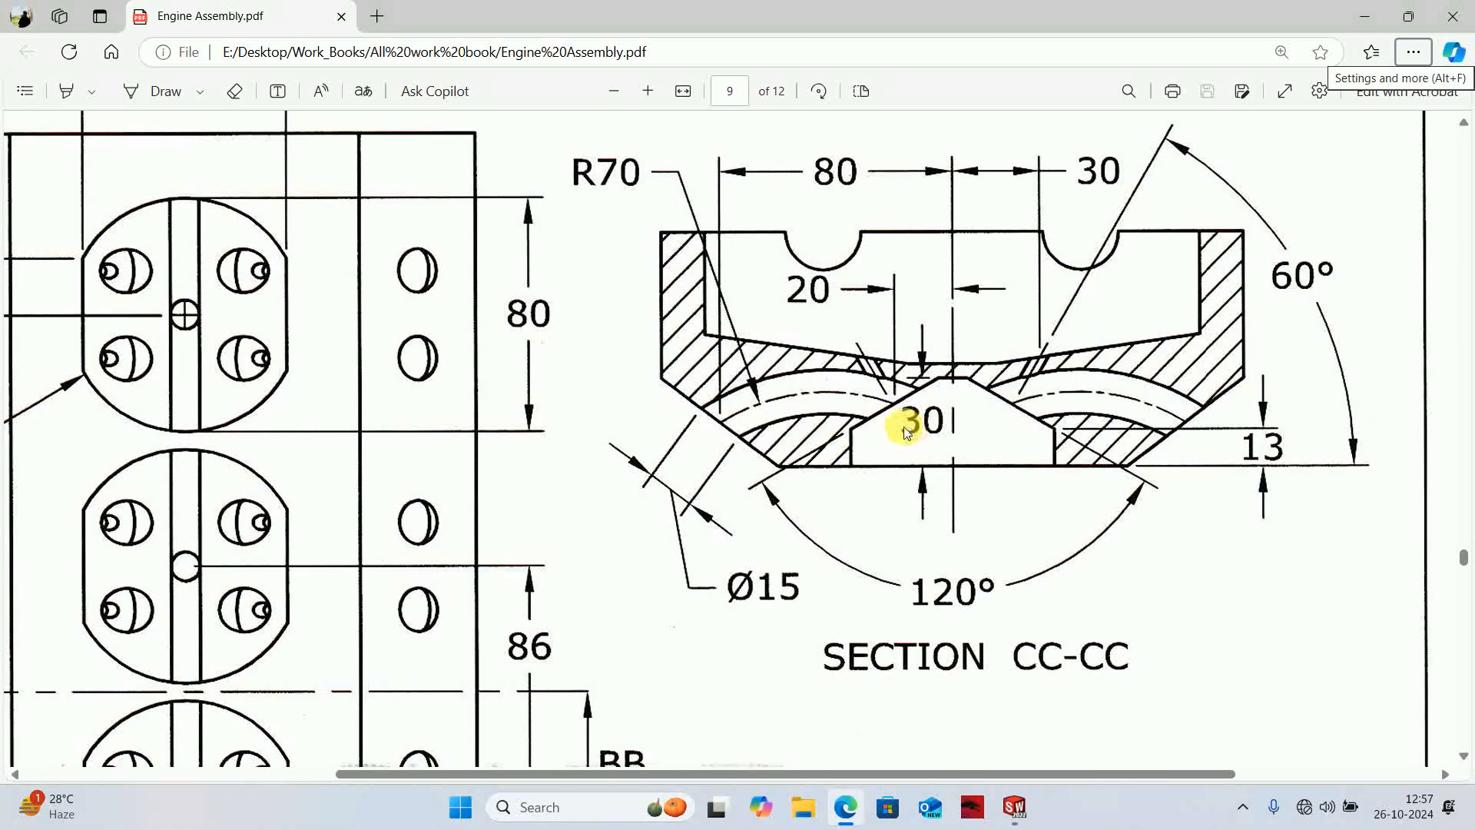
{"action": "key", "text": "alt+Tab"}
{"action": "left_click", "coordinate": [751, 490]}
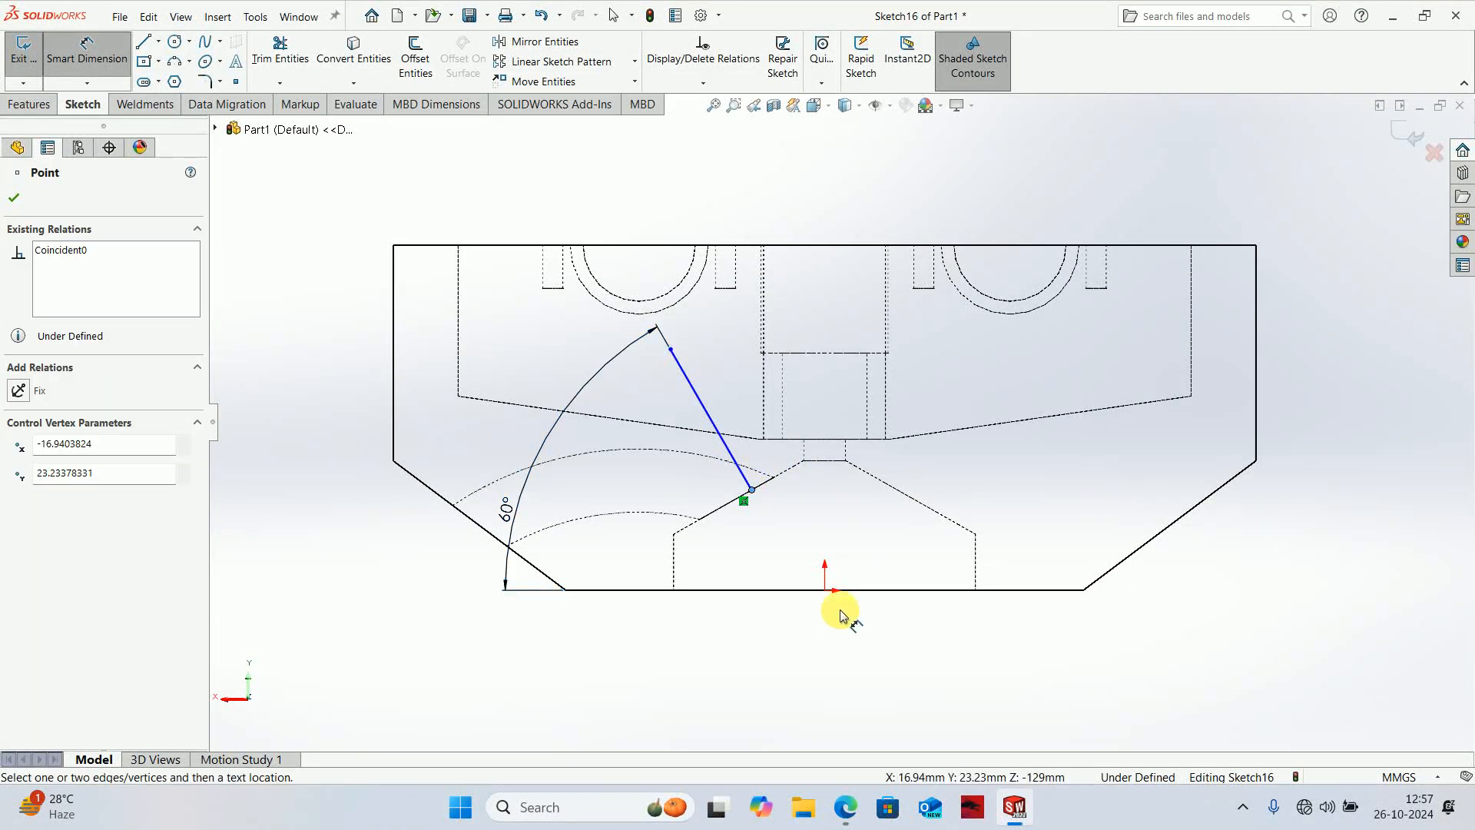
{"action": "left_click", "coordinate": [824, 589]}
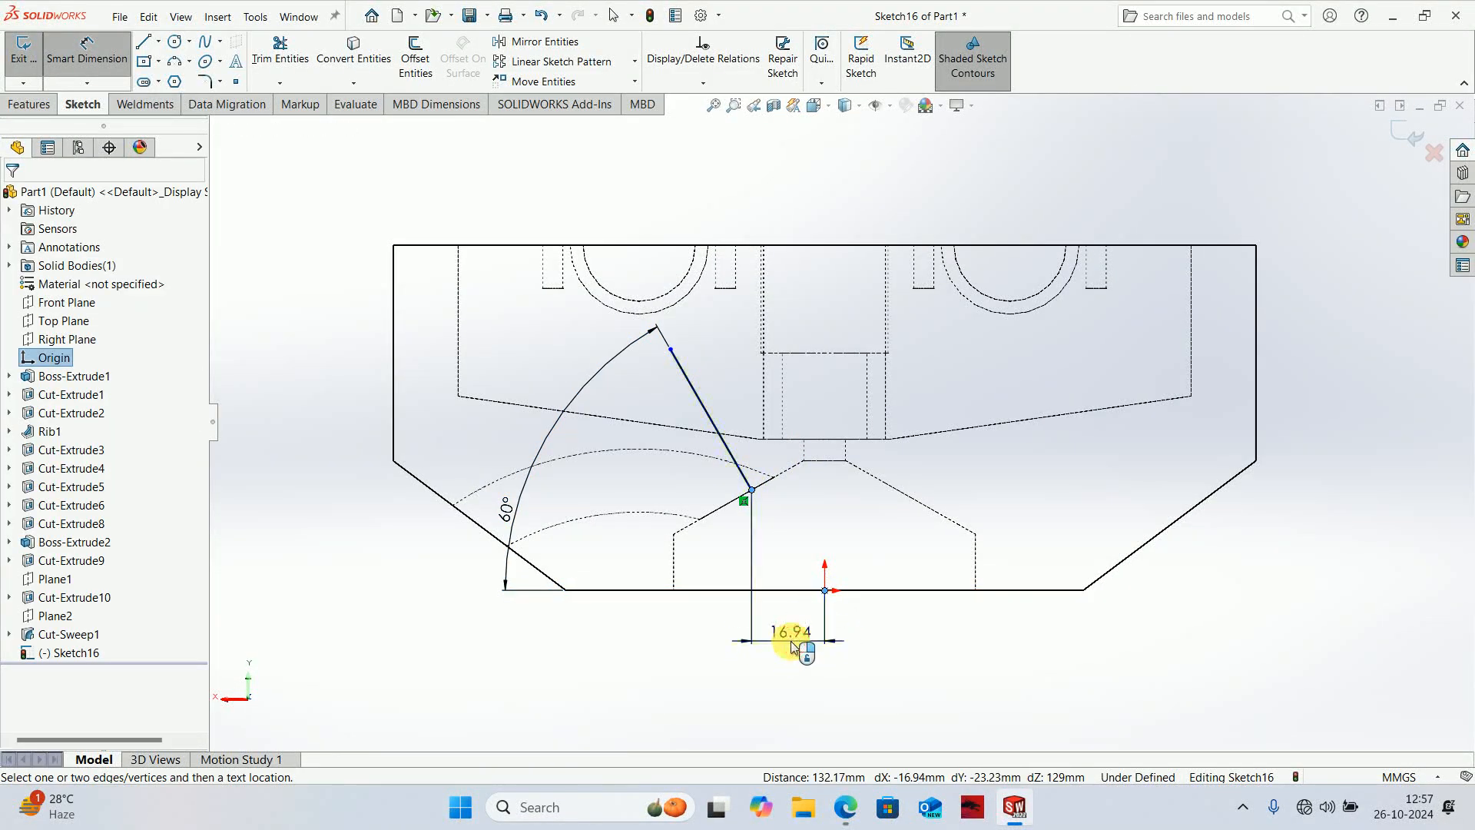
{"action": "left_click", "coordinate": [793, 648]}
{"action": "type", "text": "20"}
{"action": "key", "text": "Return"}
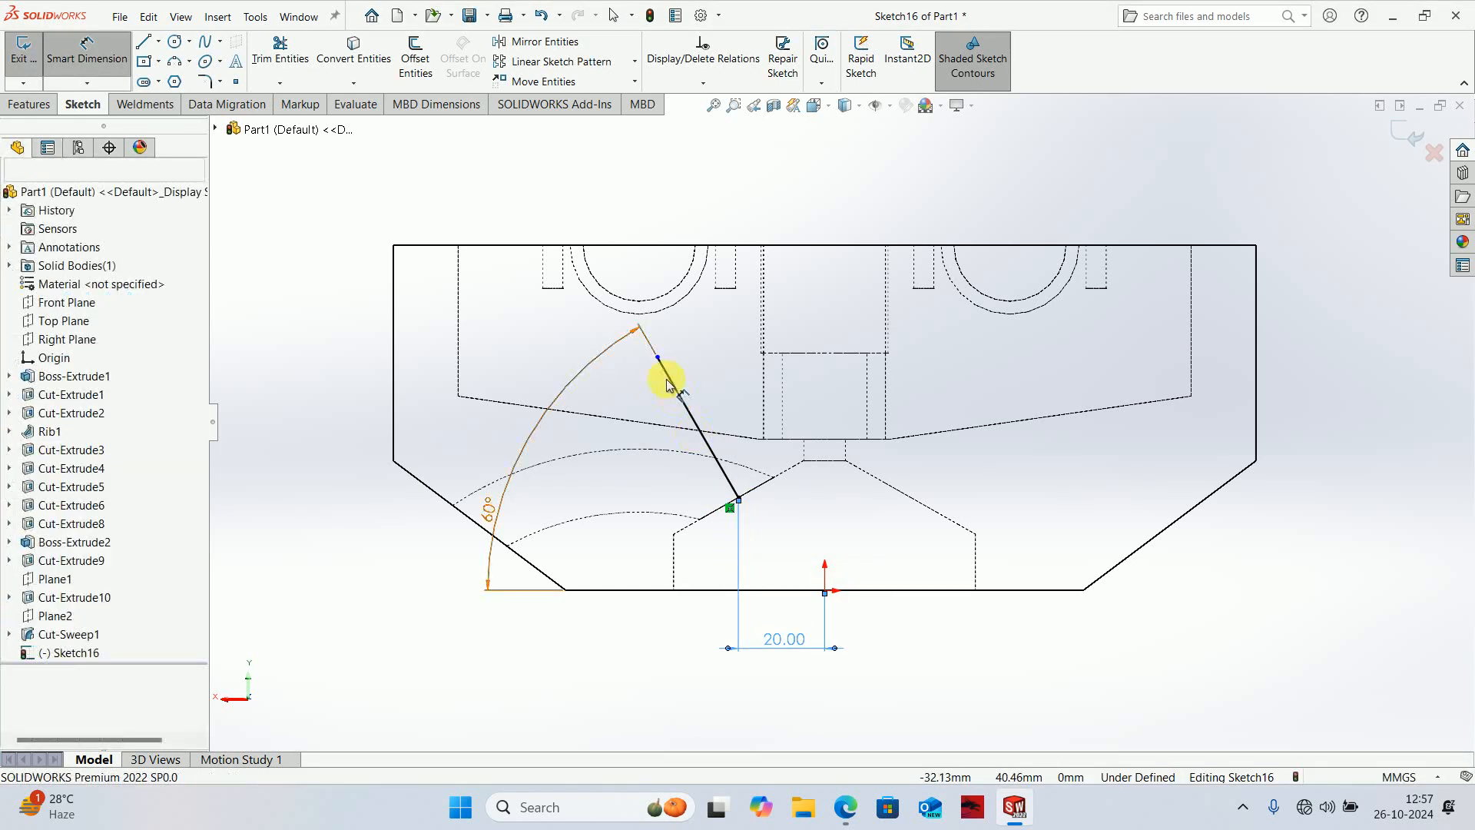
{"action": "key", "text": "Escape"}
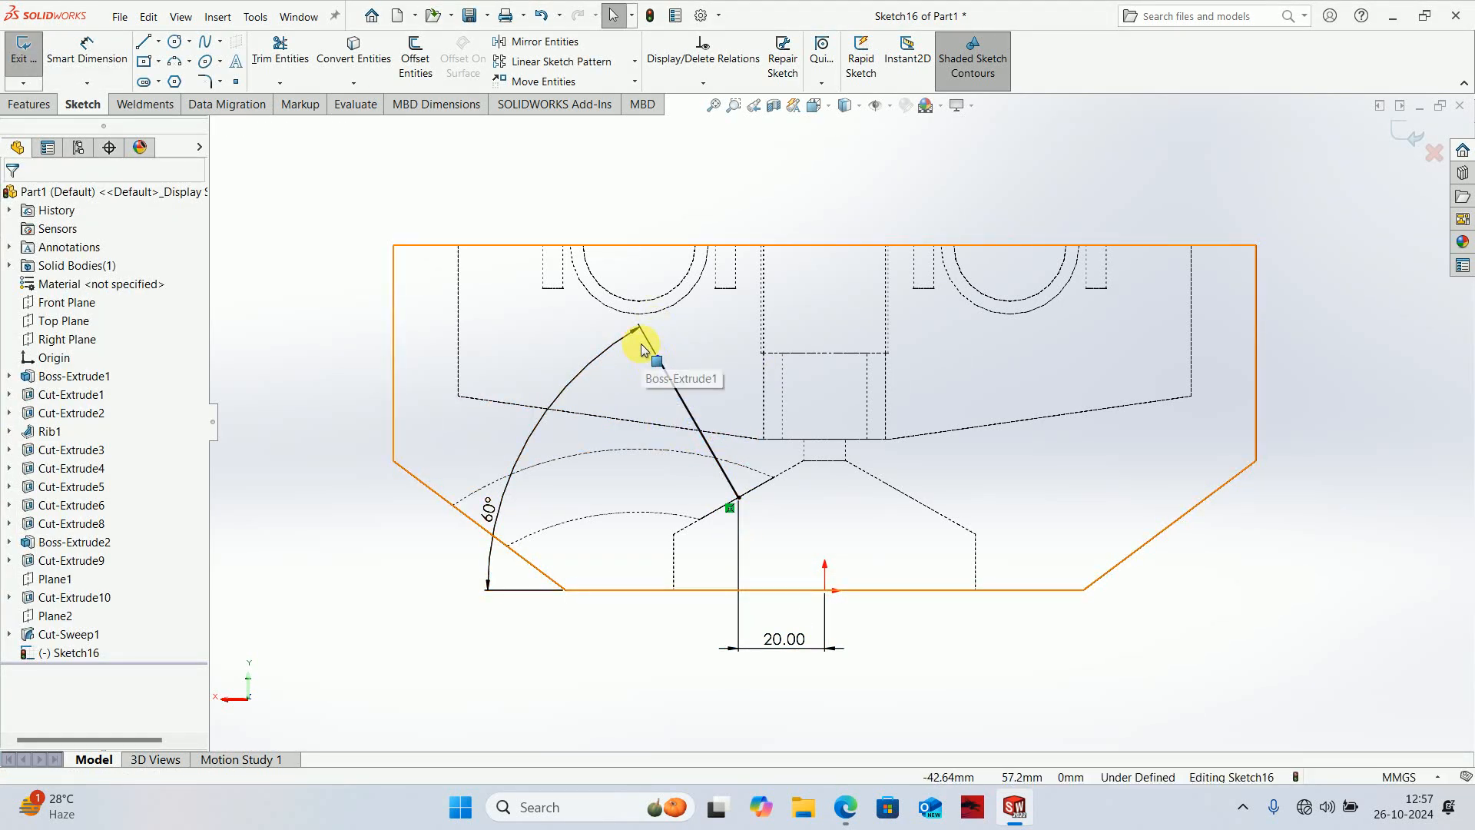
- Exit the inclined line sketch and set the display style to shaded with edges
{"action": "left_click", "coordinate": [1414, 141]}
{"action": "middle_click_drag", "start_coordinate": [818, 244], "coordinate": [837, 361]}
{"action": "scroll", "coordinate": [827, 204], "scroll_direction": "up", "scroll_amount": 4}
{"action": "left_click", "coordinate": [847, 108]}
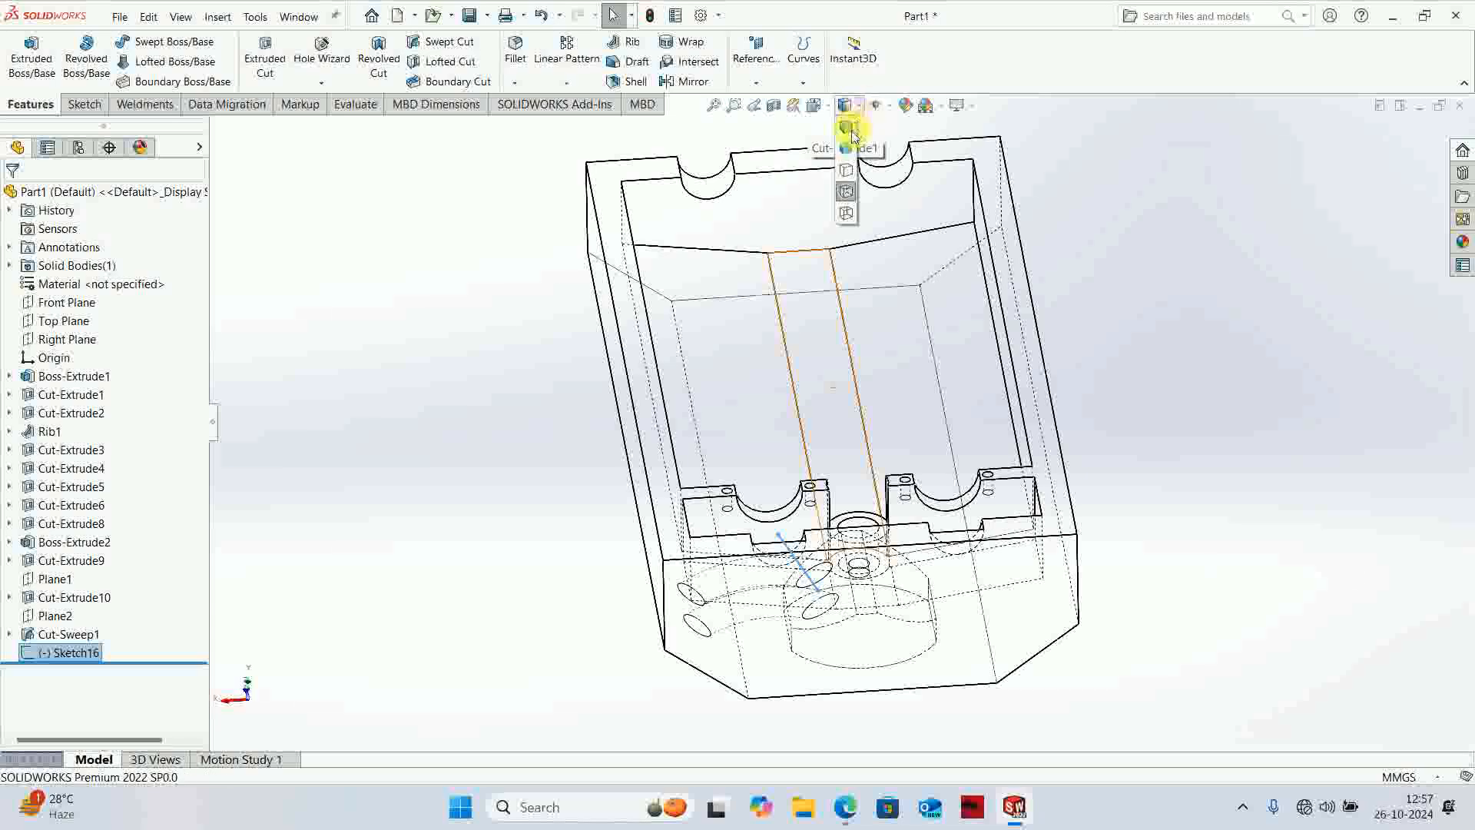
{"action": "left_click", "coordinate": [845, 129]}
{"action": "middle_click_drag", "start_coordinate": [803, 169], "coordinate": [745, 535]}
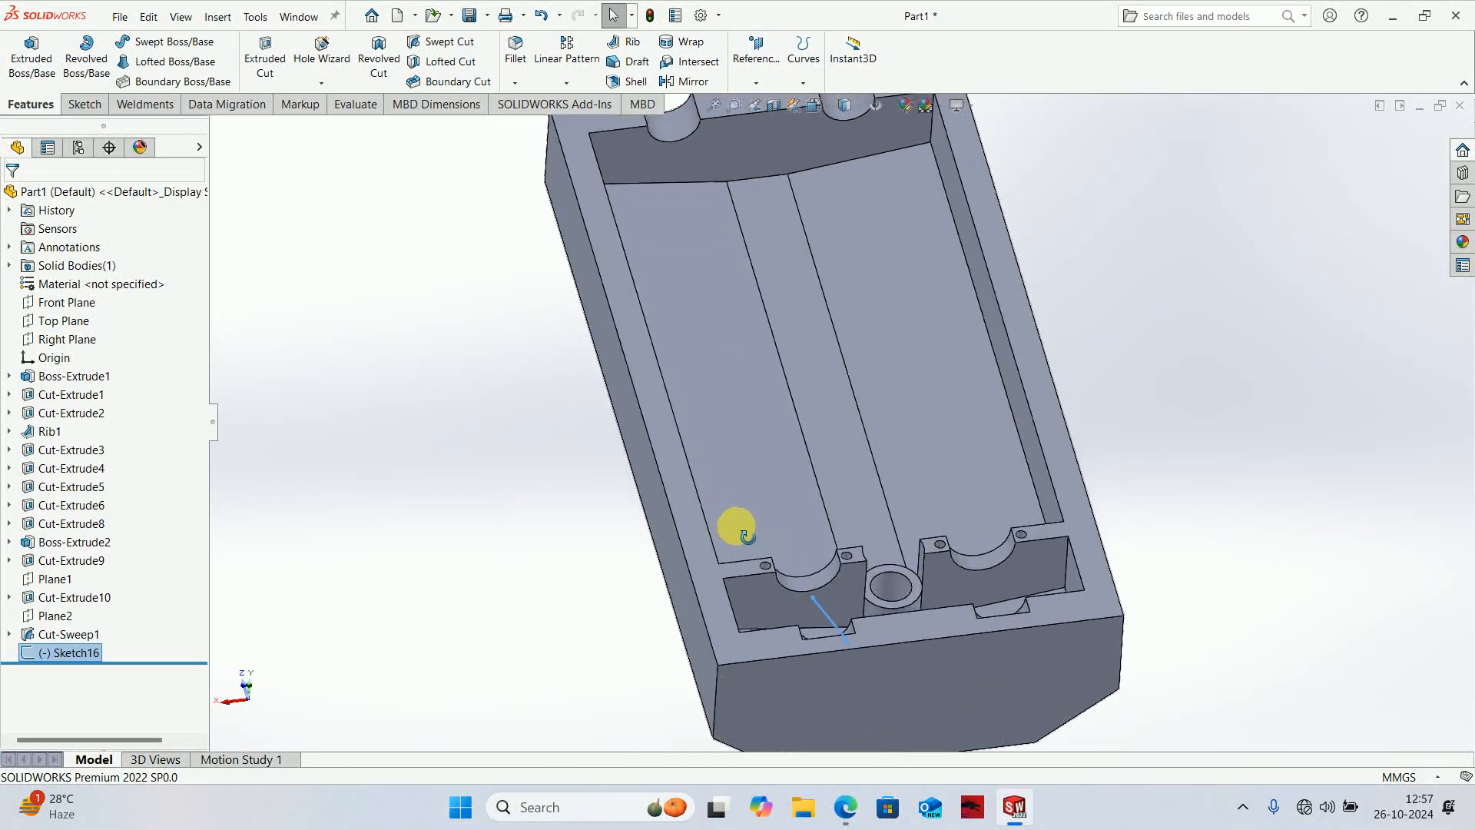
- Create a reference plane perpendicular to the inclined line and coincident with its upper endpoint
{"action": "left_click", "coordinate": [756, 61]}
{"action": "left_click", "coordinate": [768, 99]}
{"action": "scroll", "coordinate": [813, 607], "scroll_direction": "down", "scroll_amount": 3}
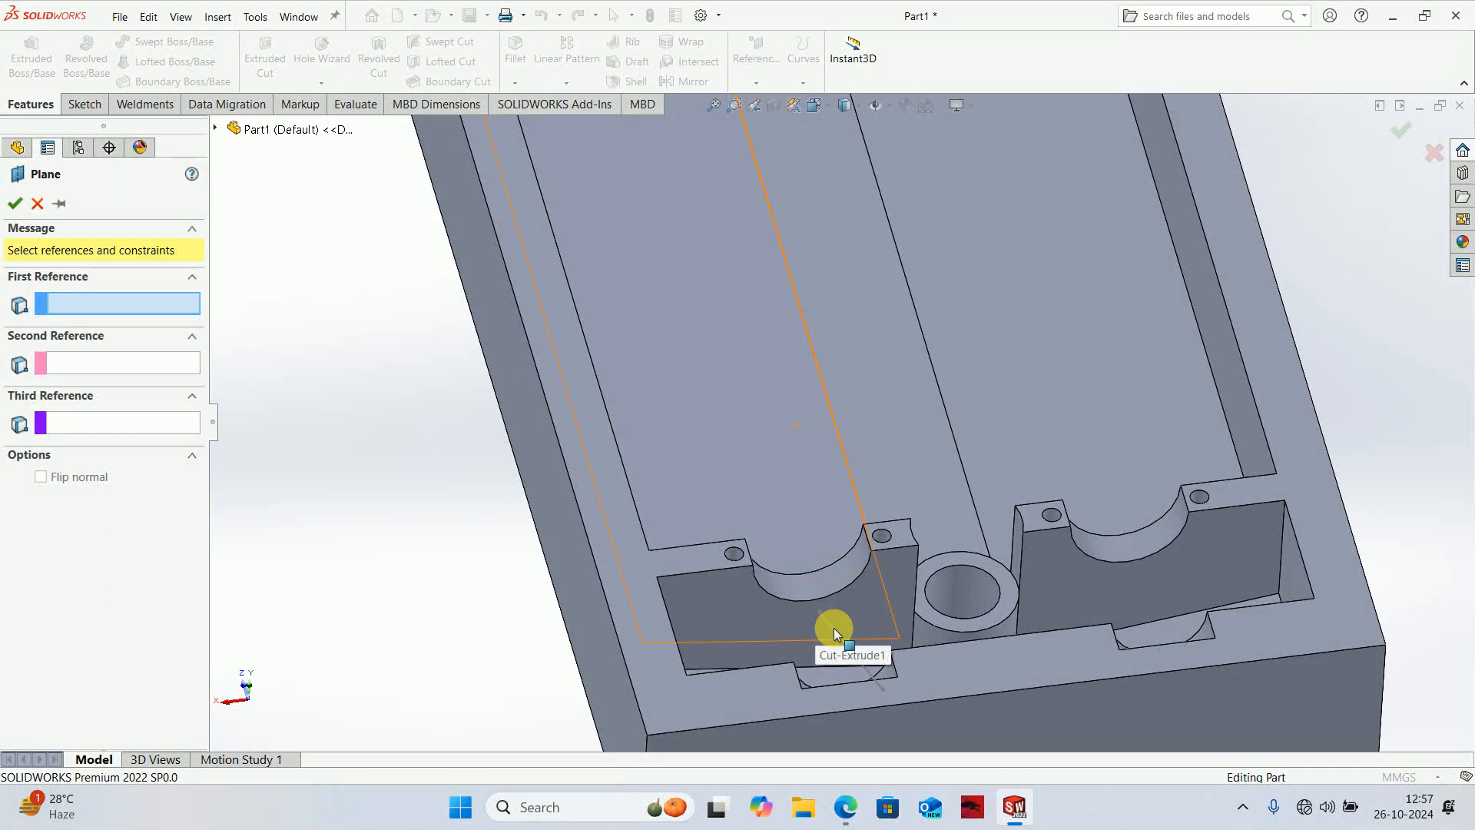
{"action": "left_click", "coordinate": [828, 625]}
{"action": "left_click", "coordinate": [821, 613]}
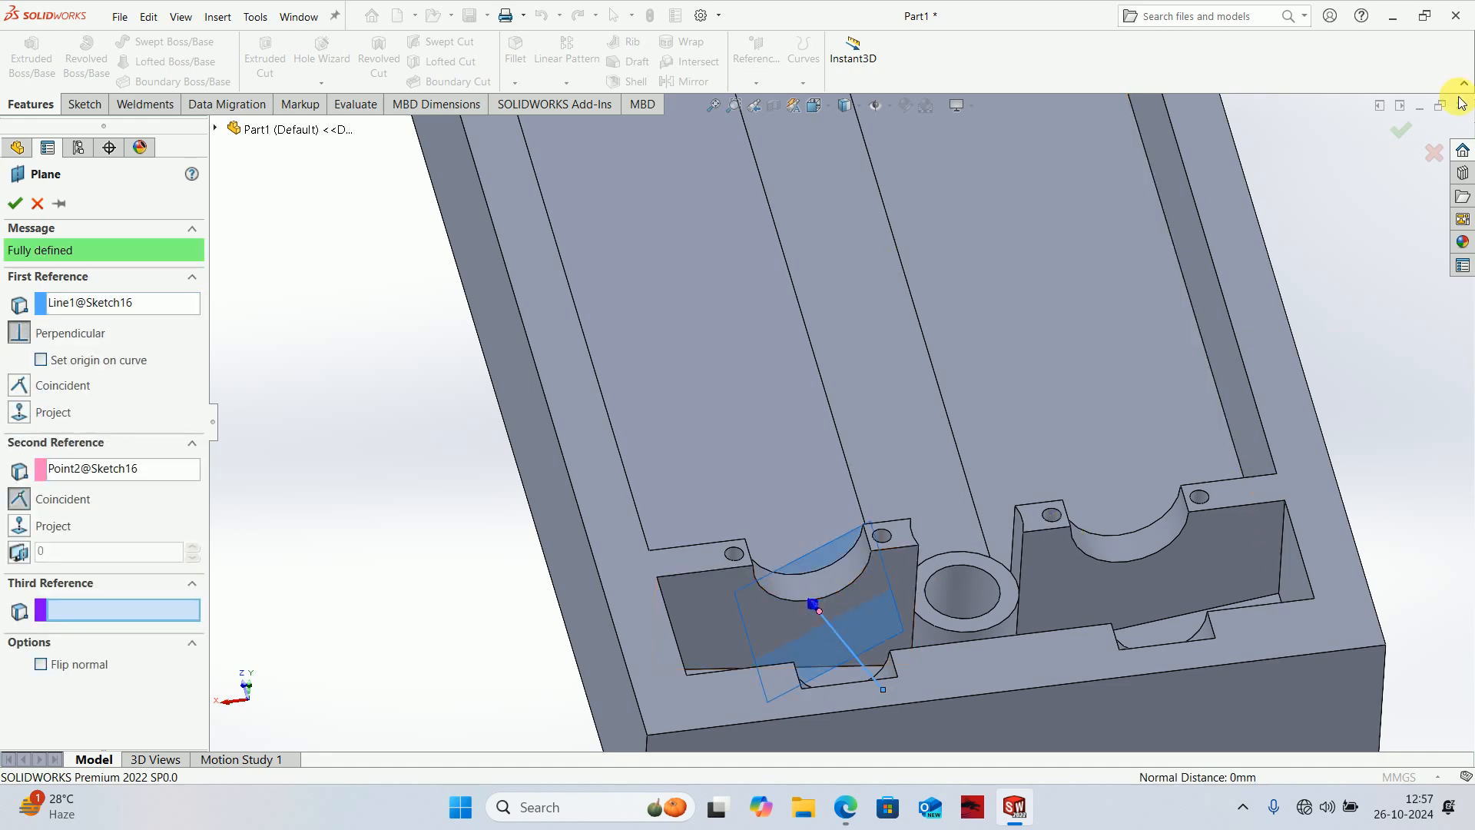
{"action": "left_click", "coordinate": [1402, 107]}
- Start a new sketch on Plane3
{"action": "scroll", "coordinate": [800, 560], "scroll_direction": "up", "scroll_amount": 3}
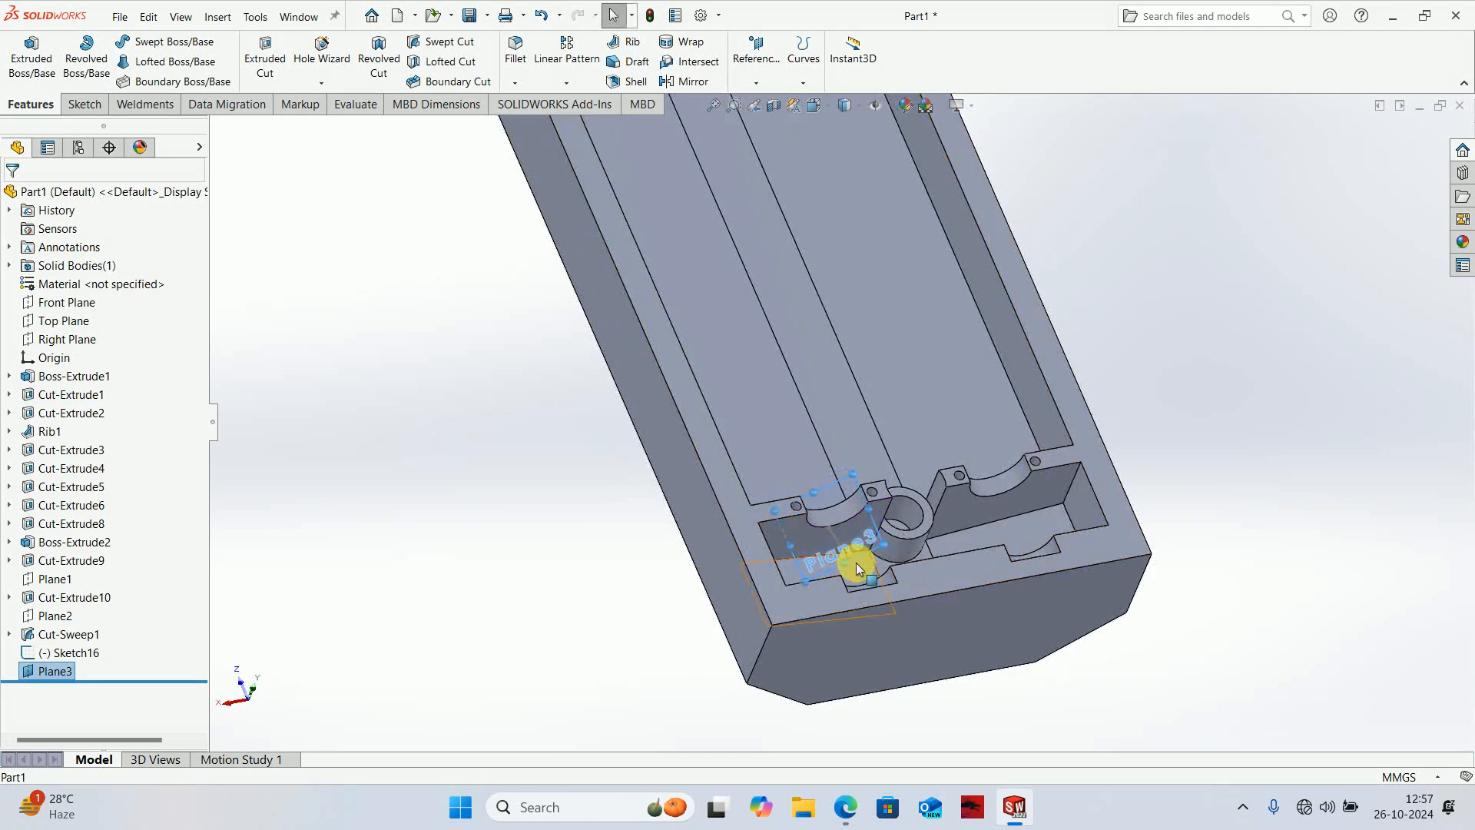
{"action": "left_click", "coordinate": [874, 536]}
{"action": "left_click", "coordinate": [869, 547]}
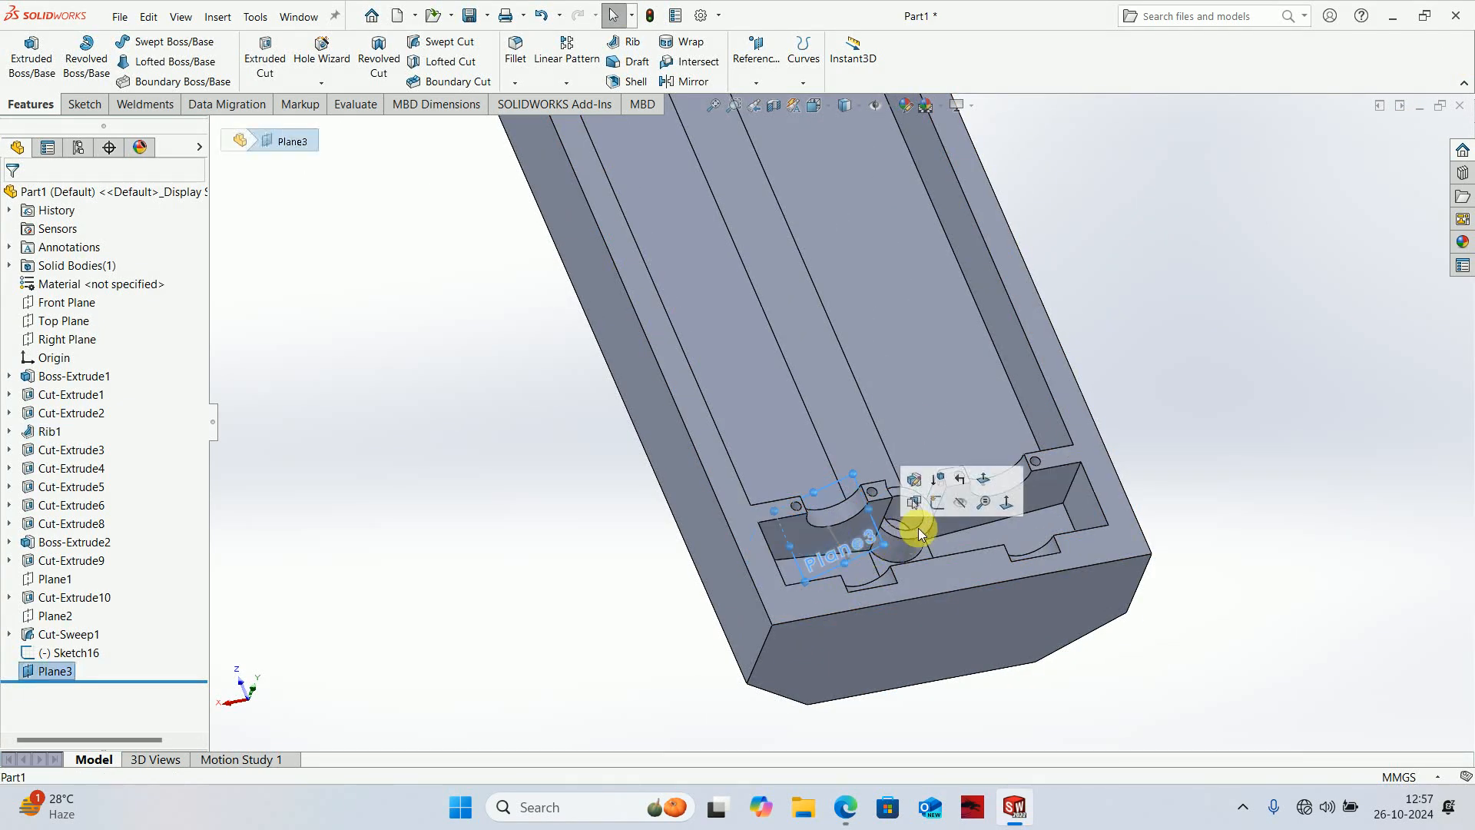
{"action": "left_click", "coordinate": [938, 503]}
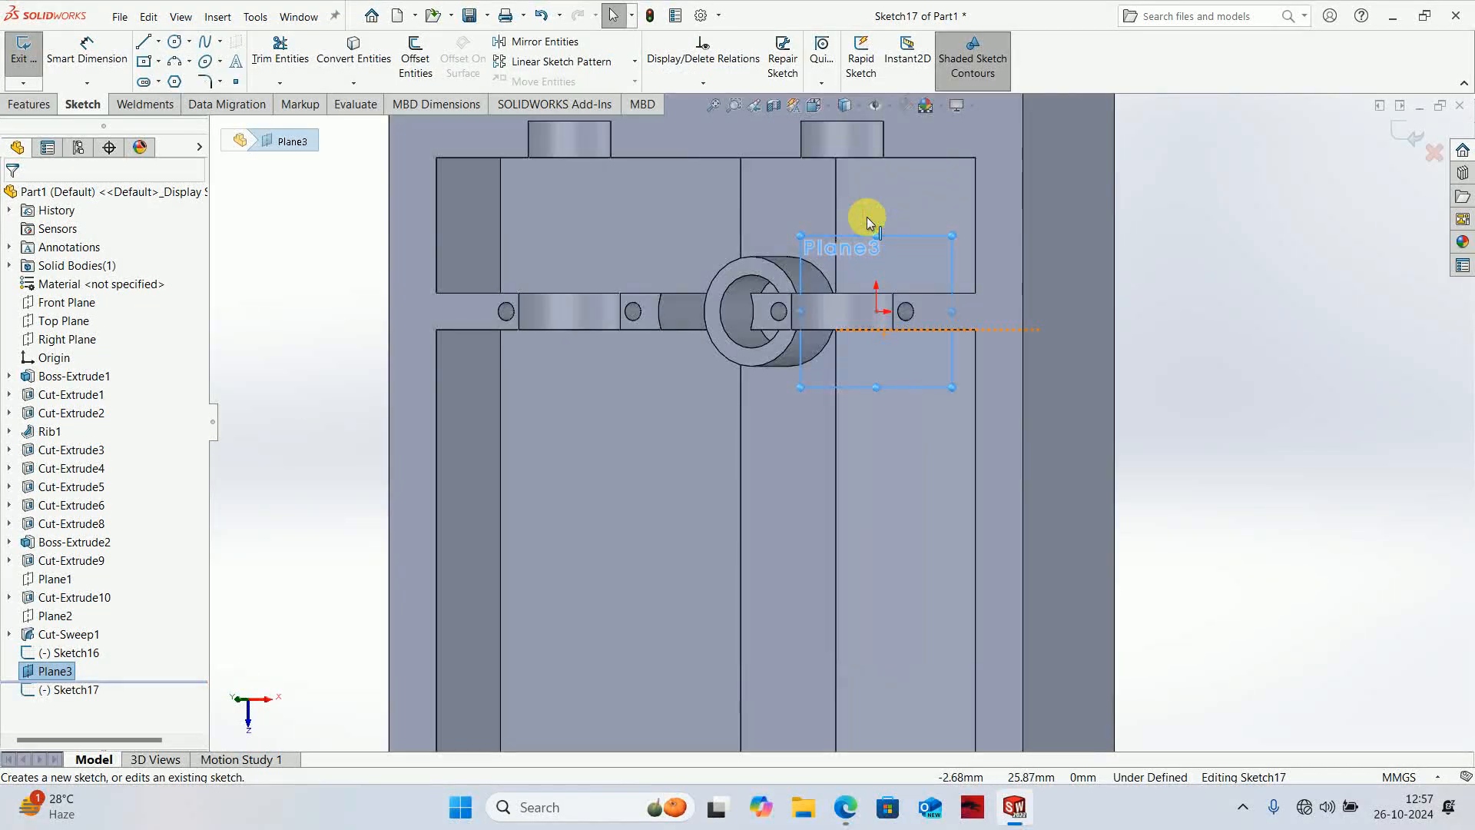
- Sketch a short horizontal centerline ending near the origin and a centerline about 16 mm long running up from it, constrained vertical
{"action": "left_click", "coordinate": [159, 42]}
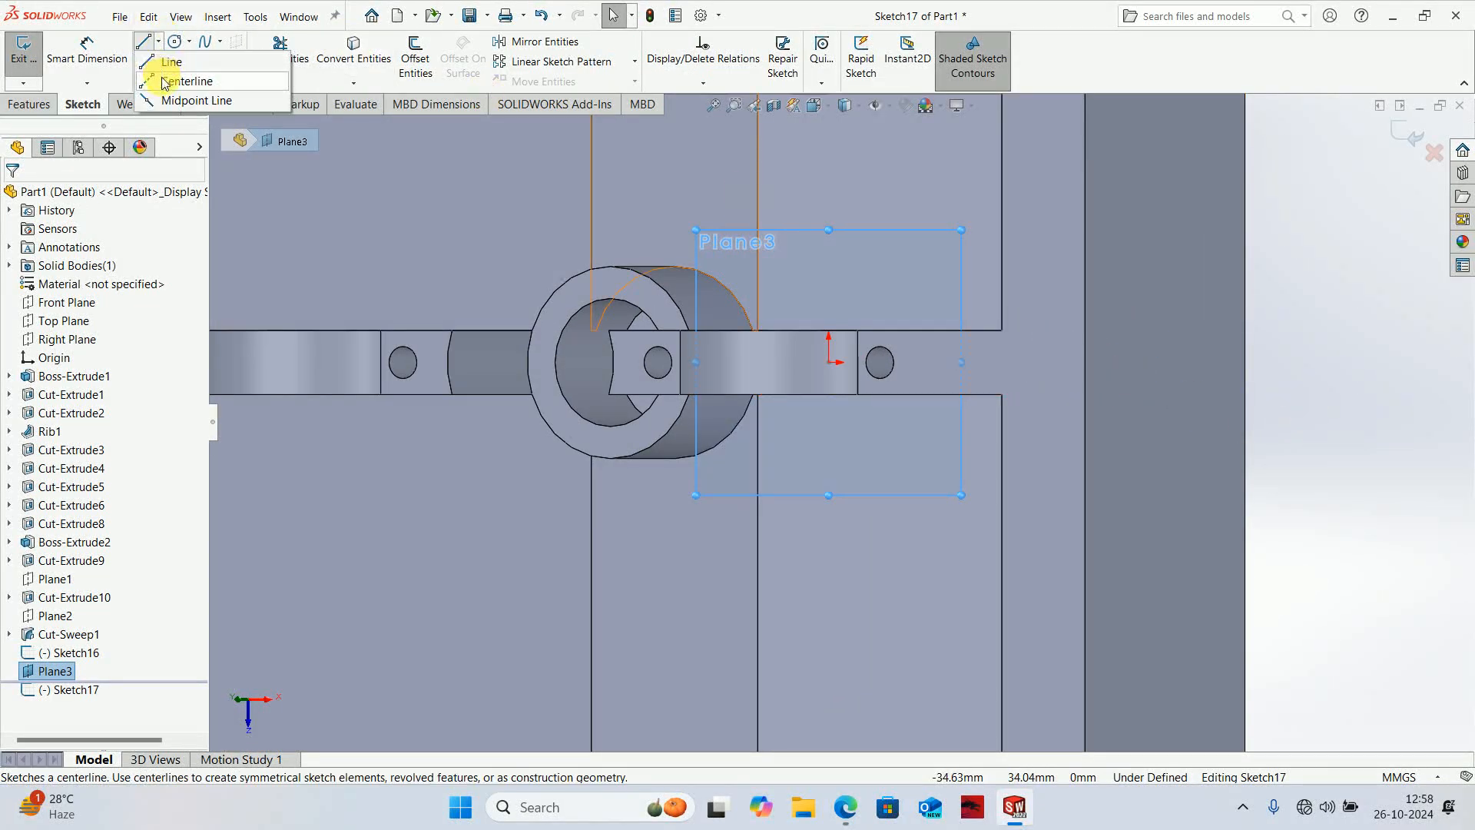
{"action": "left_click", "coordinate": [173, 76]}
{"action": "left_click", "coordinate": [771, 360]}
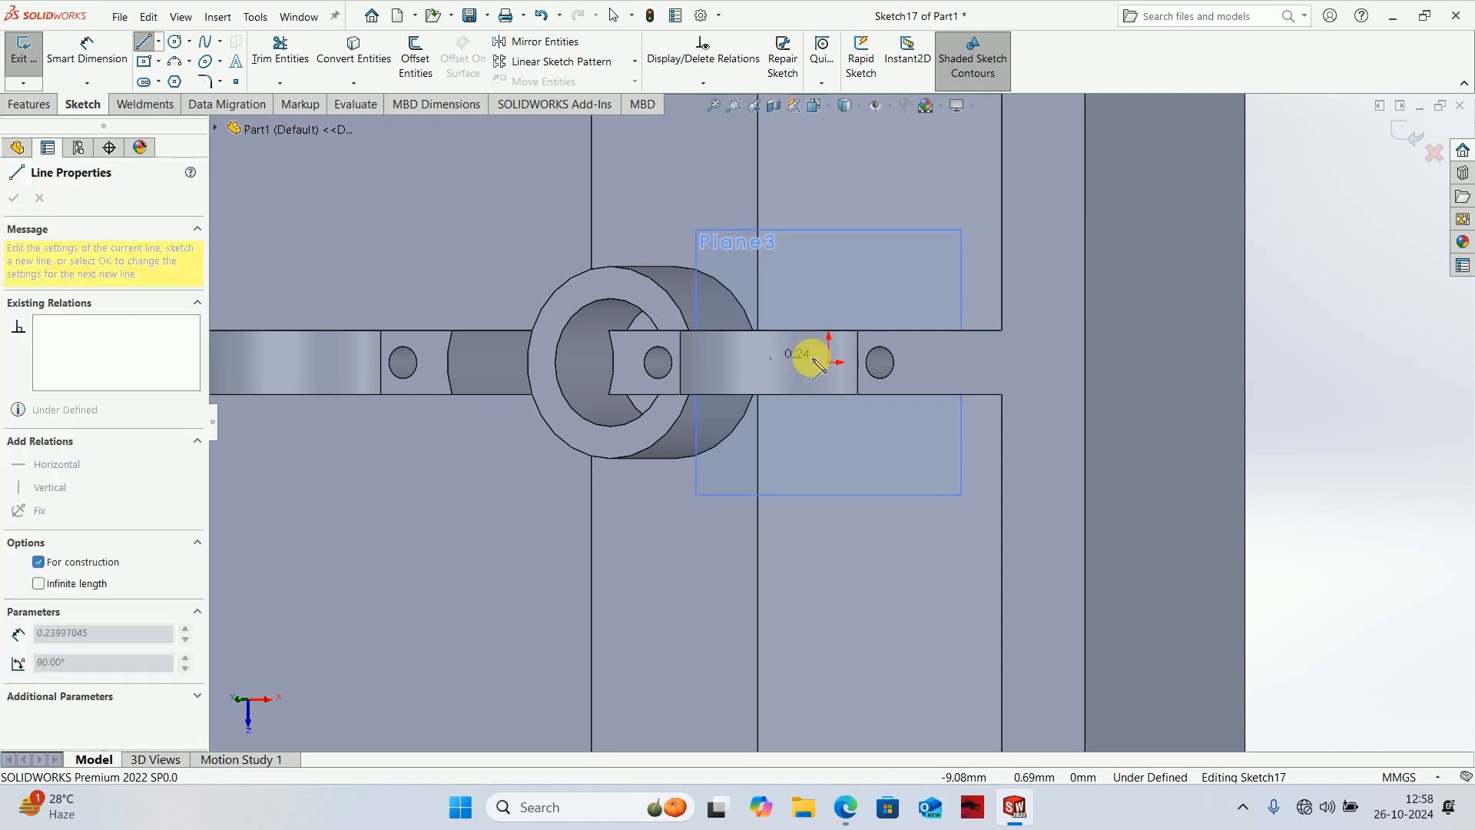
{"action": "left_click", "coordinate": [831, 360]}
{"action": "left_click", "coordinate": [825, 255]}
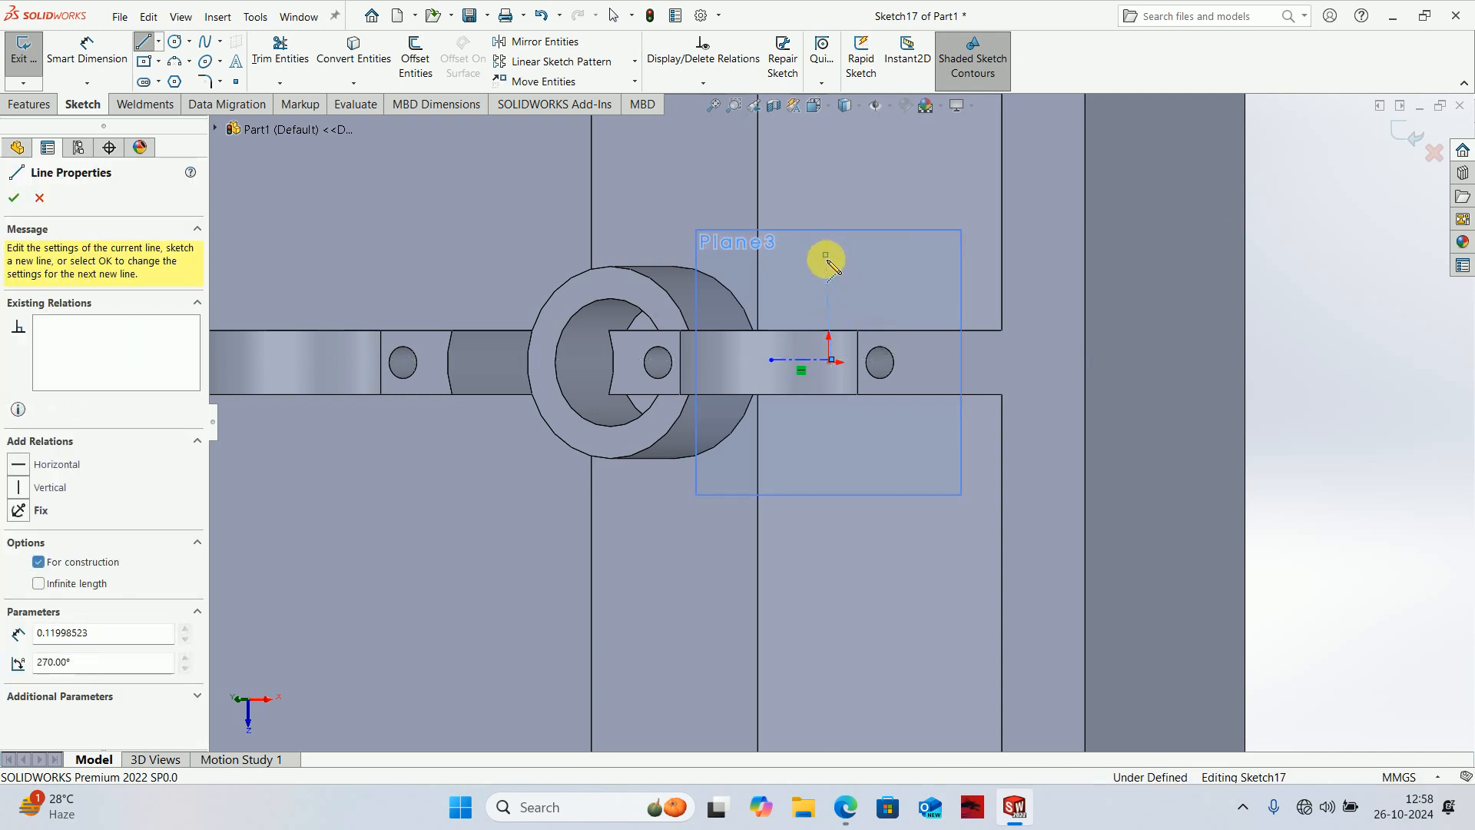
{"action": "key", "text": "Escape"}
{"action": "left_click", "coordinate": [826, 274]}
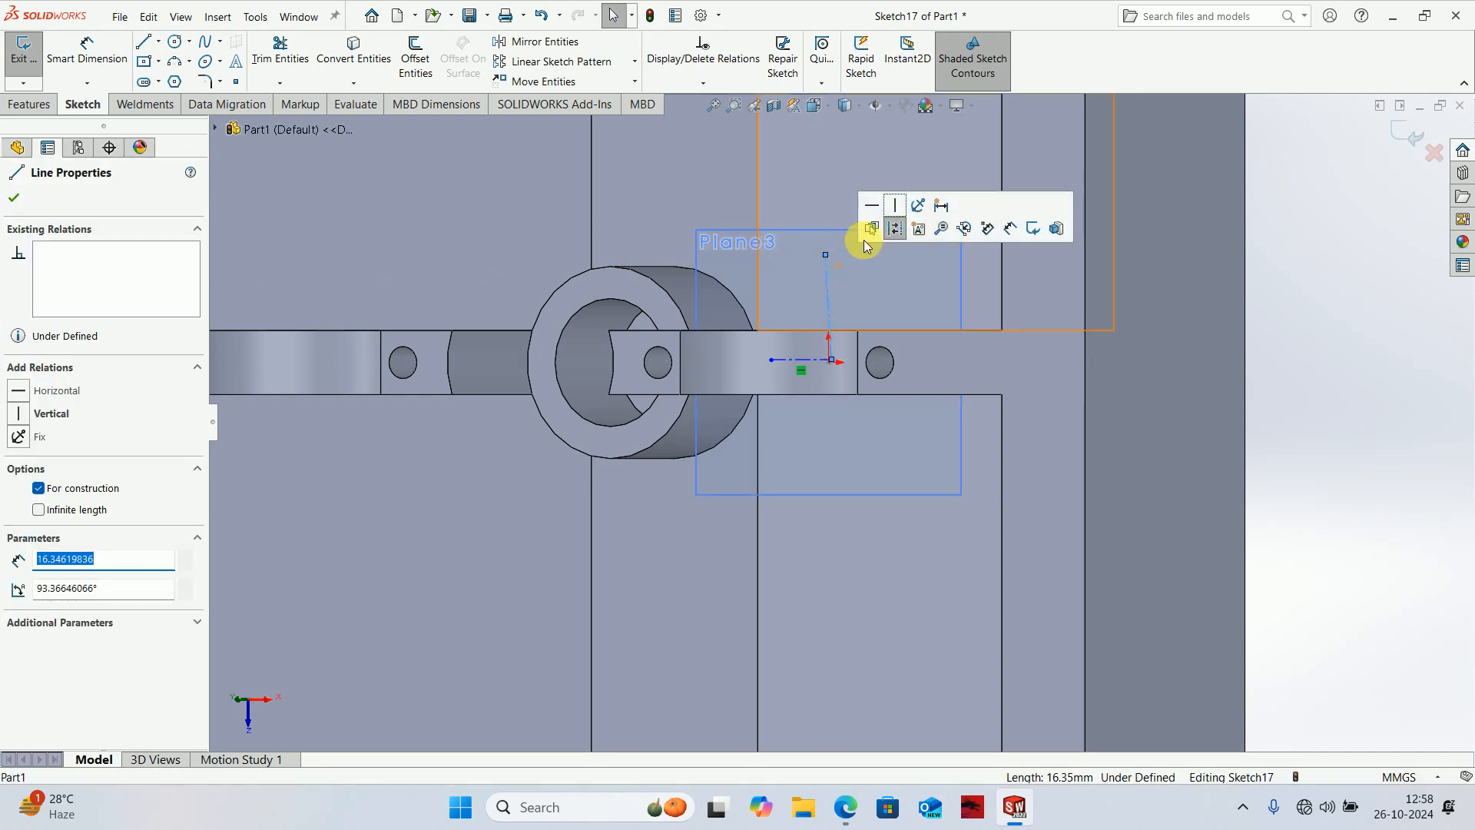
{"action": "left_click", "coordinate": [891, 202]}
- Sketch a circle of about 1.2 mm radius at the vertical centerline's upper end and mirror it about the horizontal centerline
{"action": "right_click_drag", "start_coordinate": [775, 273], "coordinate": [822, 272]}
{"action": "scroll", "coordinate": [831, 201], "scroll_direction": "down", "scroll_amount": 4}
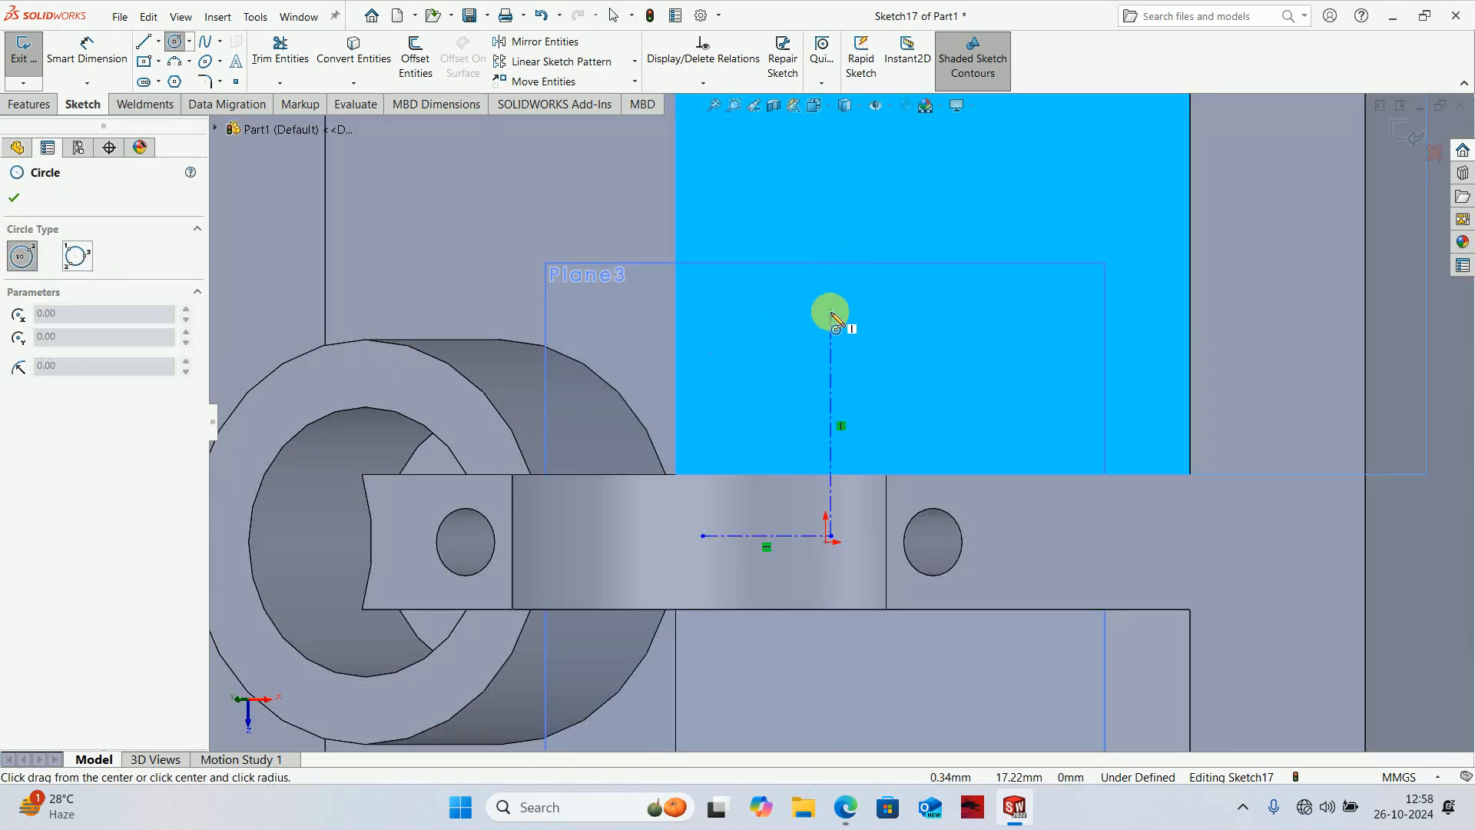
{"action": "left_click", "coordinate": [830, 314]}
{"action": "left_click", "coordinate": [842, 304]}
{"action": "key", "text": "Escape"}
{"action": "left_click", "coordinate": [823, 328]}
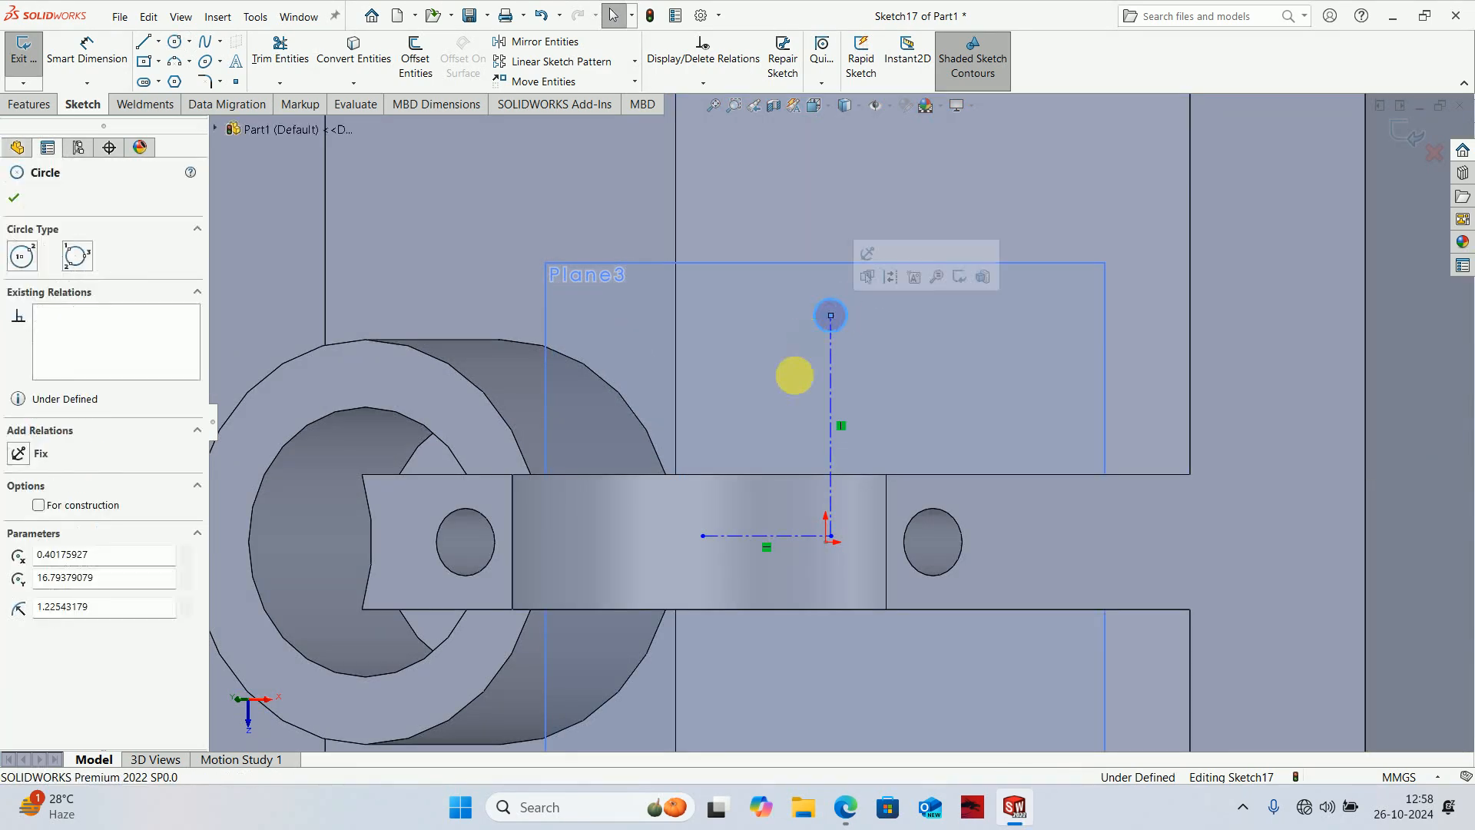
{"action": "left_click", "coordinate": [760, 535], "text": "ctrl"}
{"action": "left_click", "coordinate": [547, 42]}
{"action": "scroll", "coordinate": [751, 438], "scroll_direction": "up", "scroll_amount": 2}
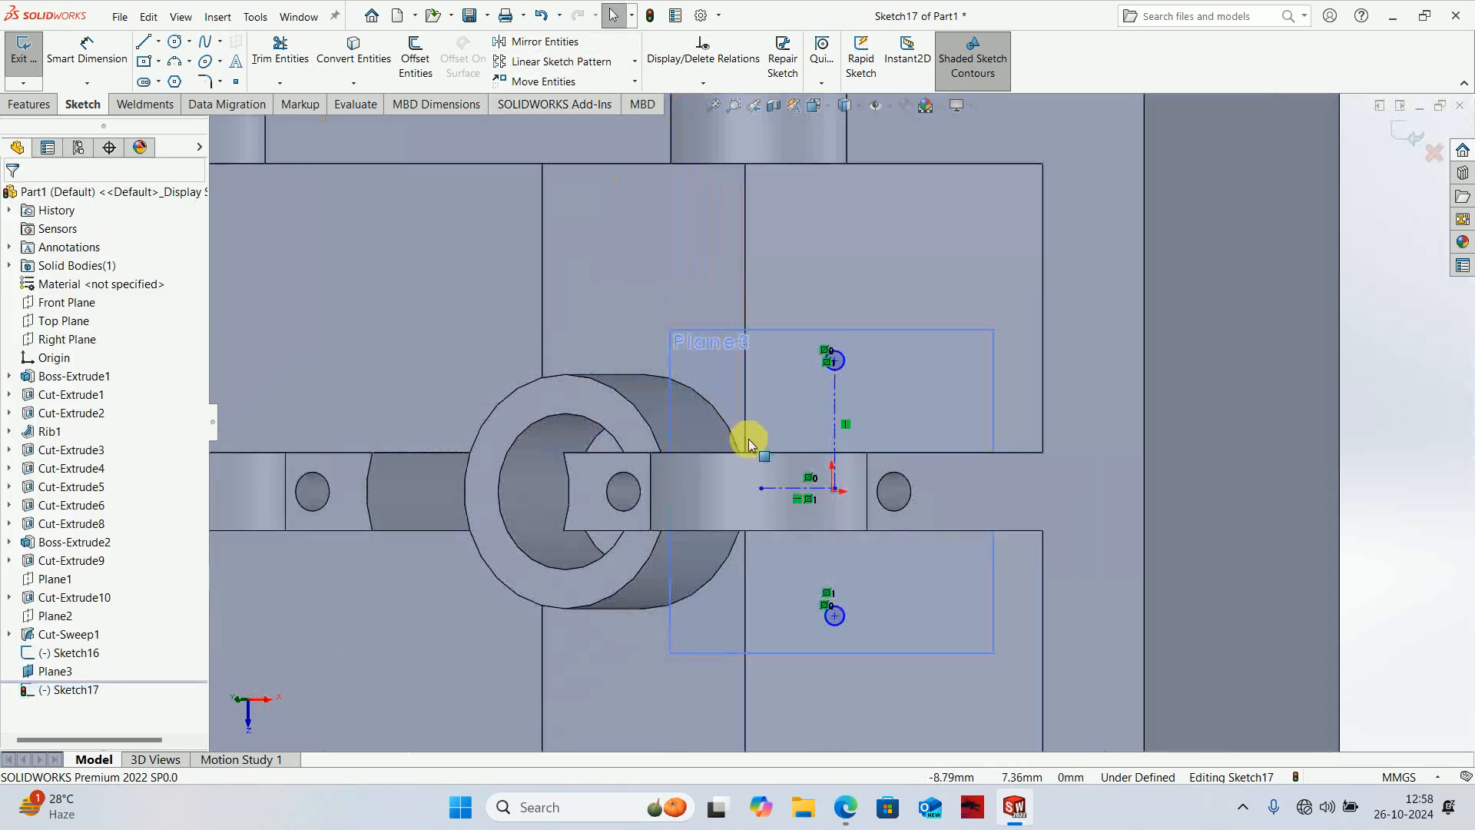
- Add a pierce relation between the centerlines' shared endpoint and the inclined line
{"action": "scroll", "coordinate": [825, 480], "scroll_direction": "down", "scroll_amount": 8}
{"action": "mouse_move", "coordinate": [883, 471]}
{"action": "middle_mouse_down"}
{"action": "mouse_move", "coordinate": [948, 402]}
{"action": "mouse_move", "coordinate": [714, 510]}
{"action": "middle_mouse_up"}
{"action": "left_click", "coordinate": [573, 579]}
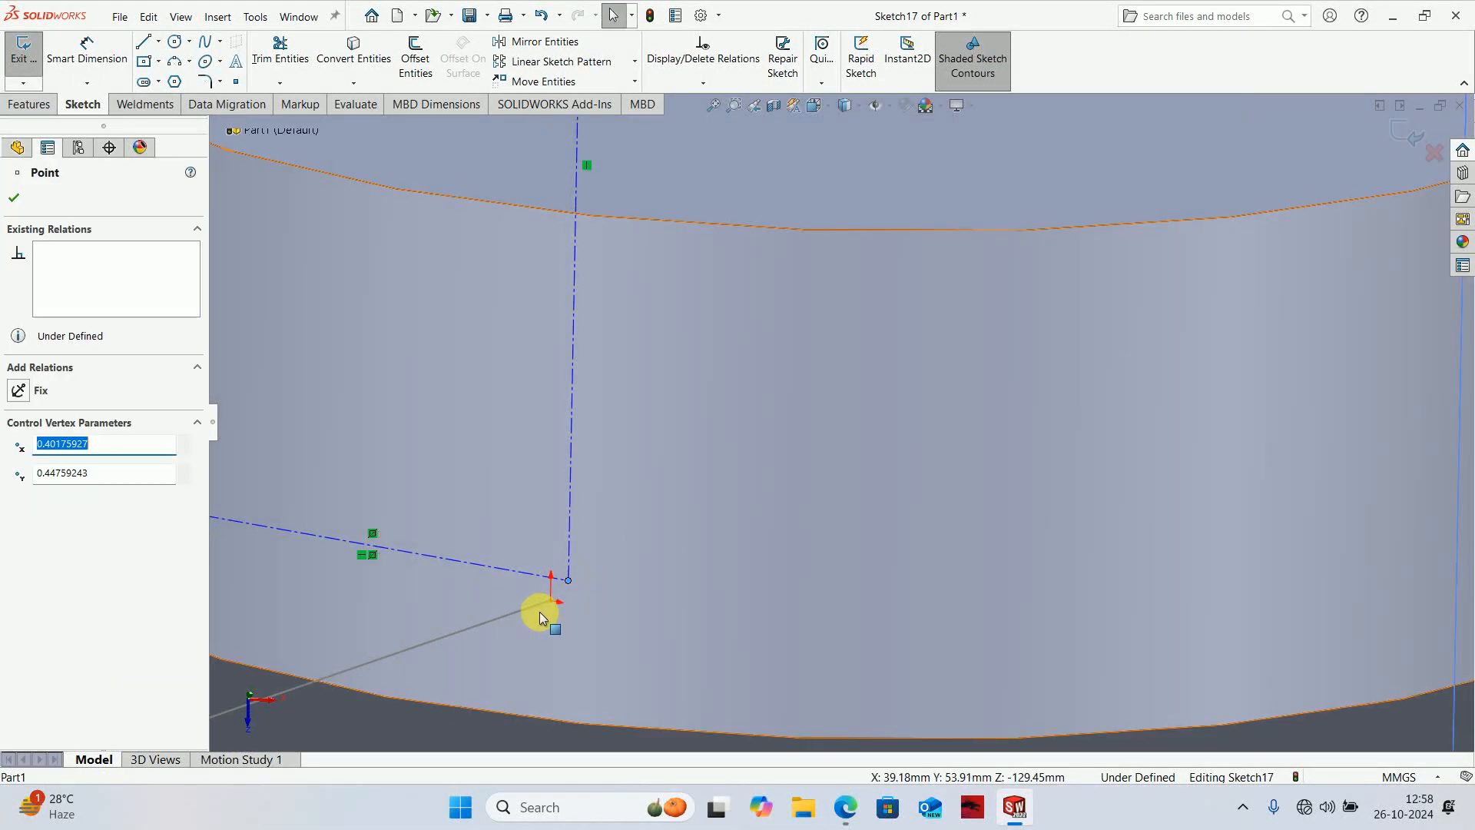
{"action": "left_click", "coordinate": [534, 608], "text": "ctrl"}
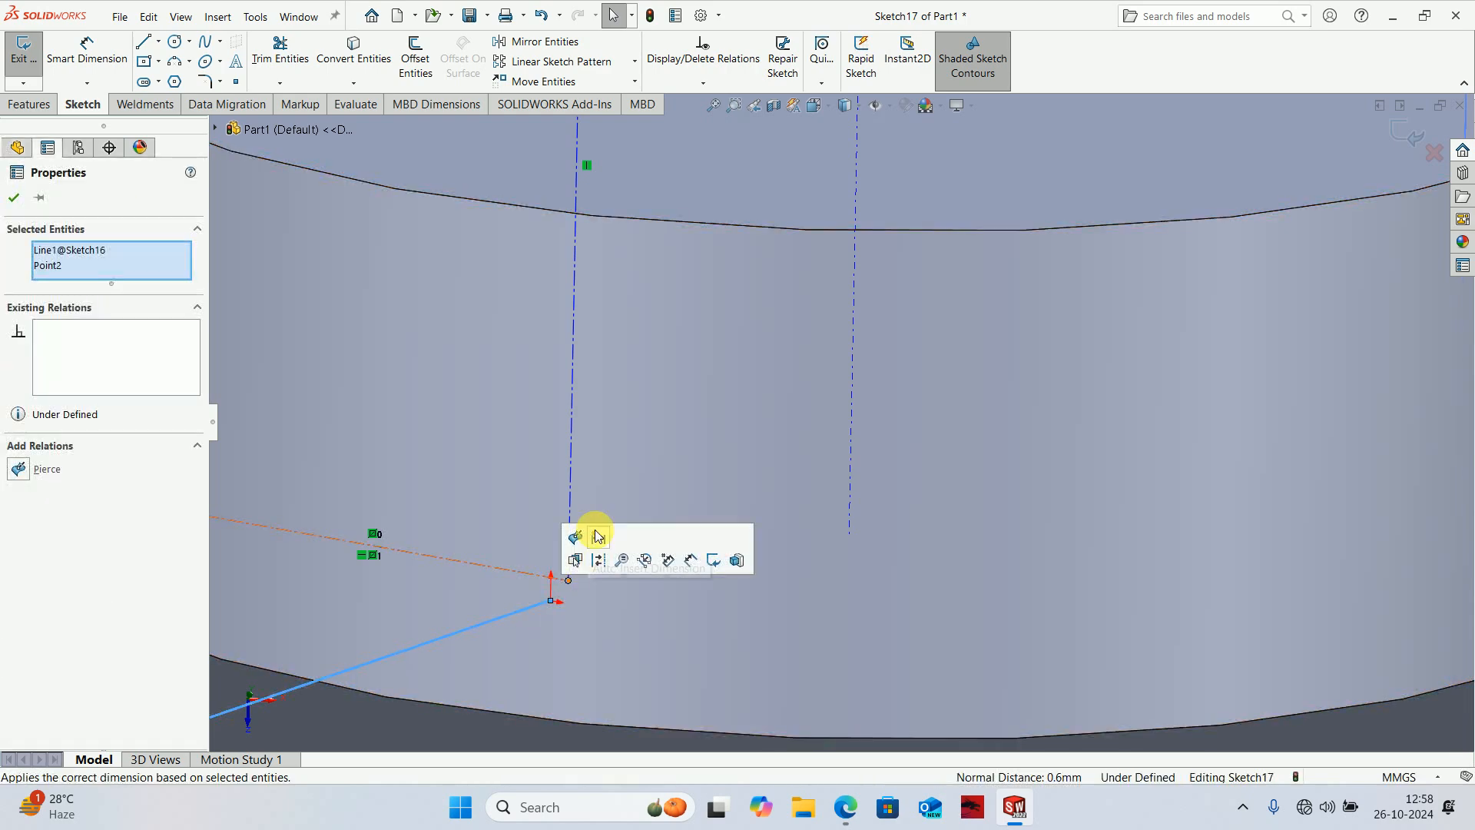
{"action": "left_click", "coordinate": [576, 538]}
{"action": "scroll", "coordinate": [611, 429], "scroll_direction": "up", "scroll_amount": 8}
{"action": "key", "text": "Escape"}
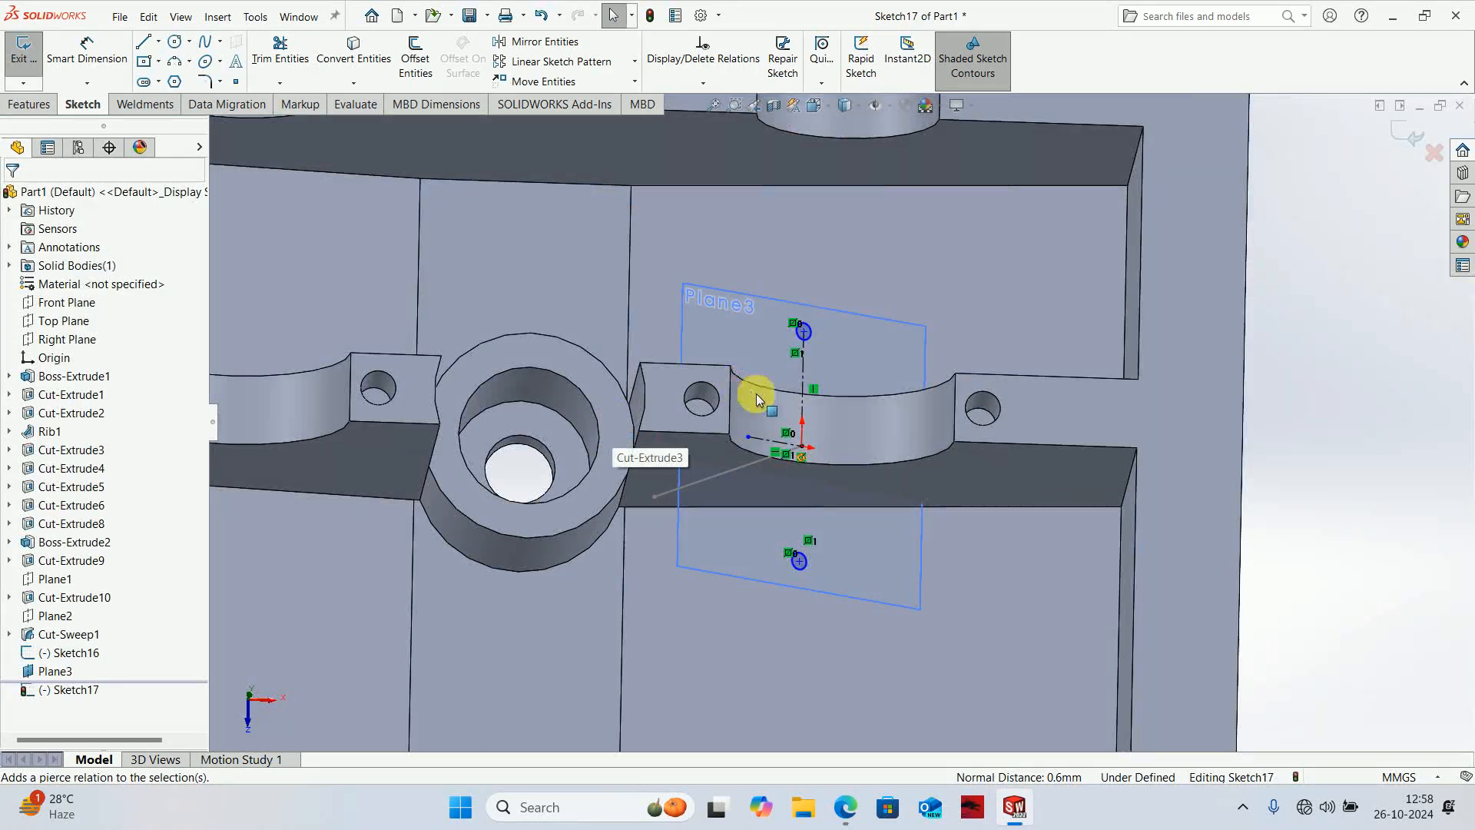
- View the sketch plane straight on and dimension the lower mirrored circle to 5 mm diameter
{"action": "middle_click_drag", "start_coordinate": [760, 395], "coordinate": [726, 410]}
{"action": "key", "text": "ctrl+8"}
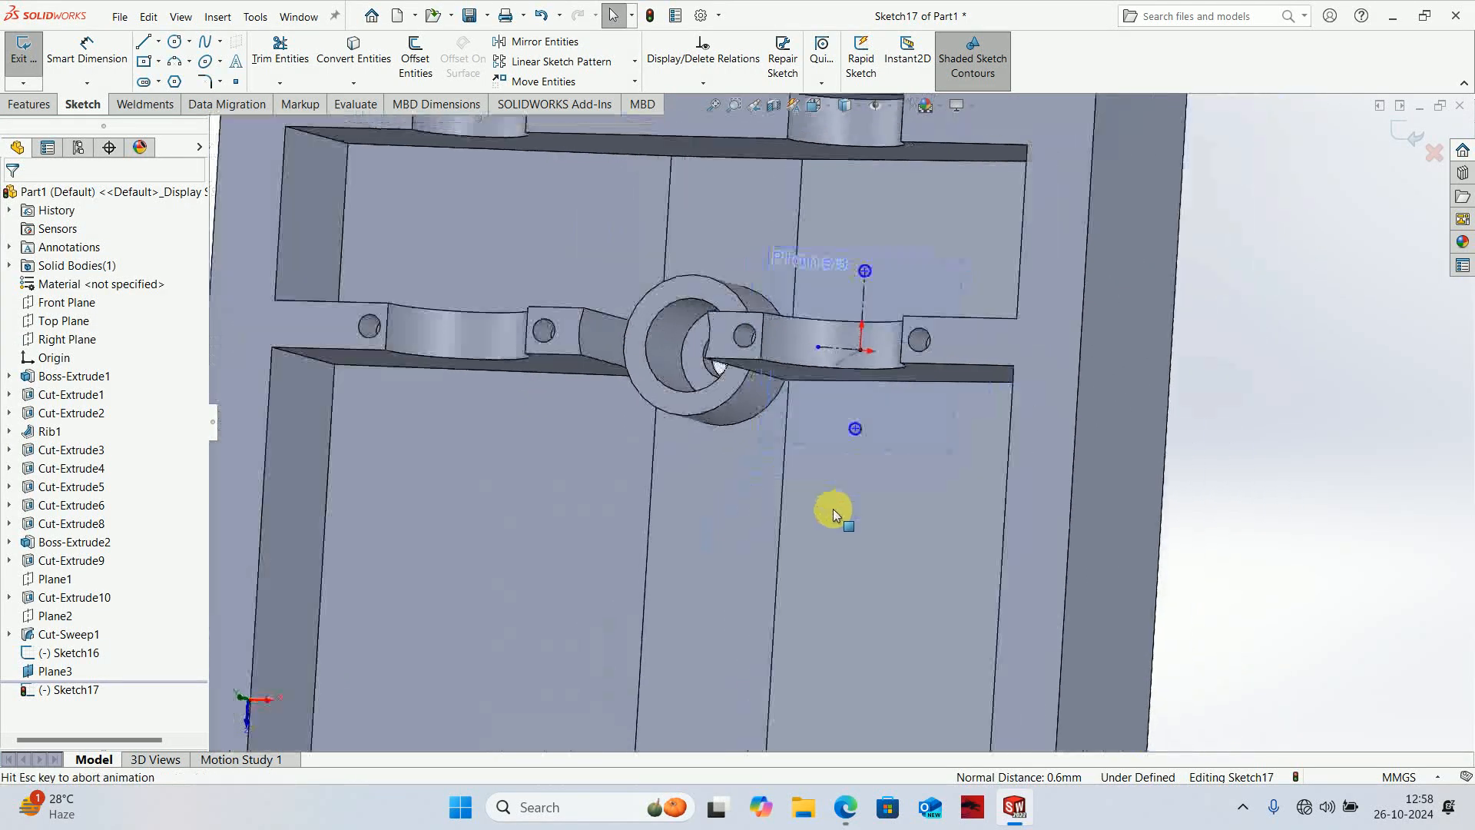
{"action": "scroll", "coordinate": [874, 186], "scroll_direction": "down", "scroll_amount": 6}
{"action": "right_click_drag", "start_coordinate": [875, 509], "coordinate": [859, 459]}
{"action": "scroll", "coordinate": [862, 484], "scroll_direction": "down", "scroll_amount": 2}
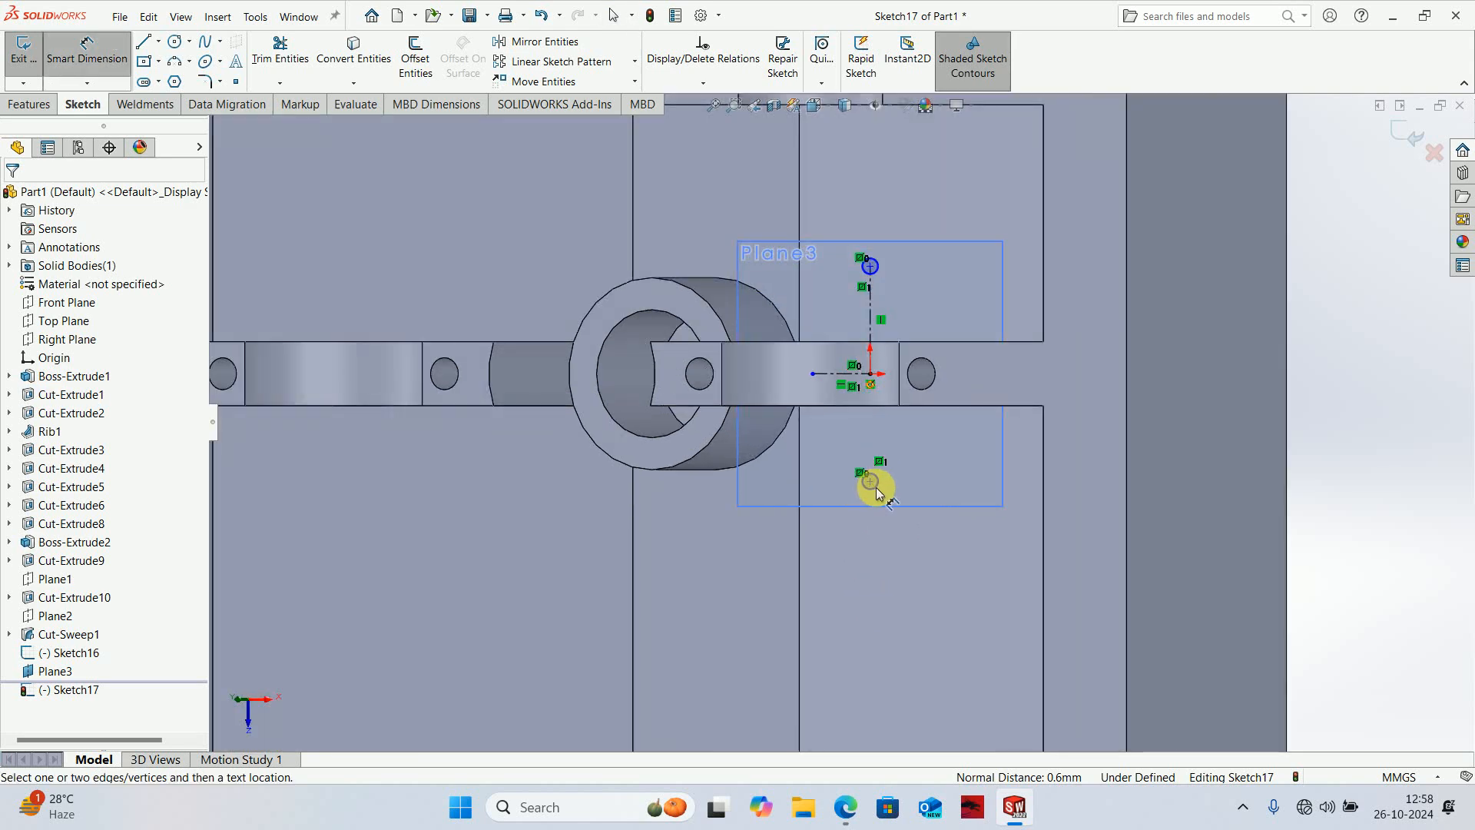
{"action": "left_click", "coordinate": [876, 487]}
{"action": "left_click", "coordinate": [1321, 501]}
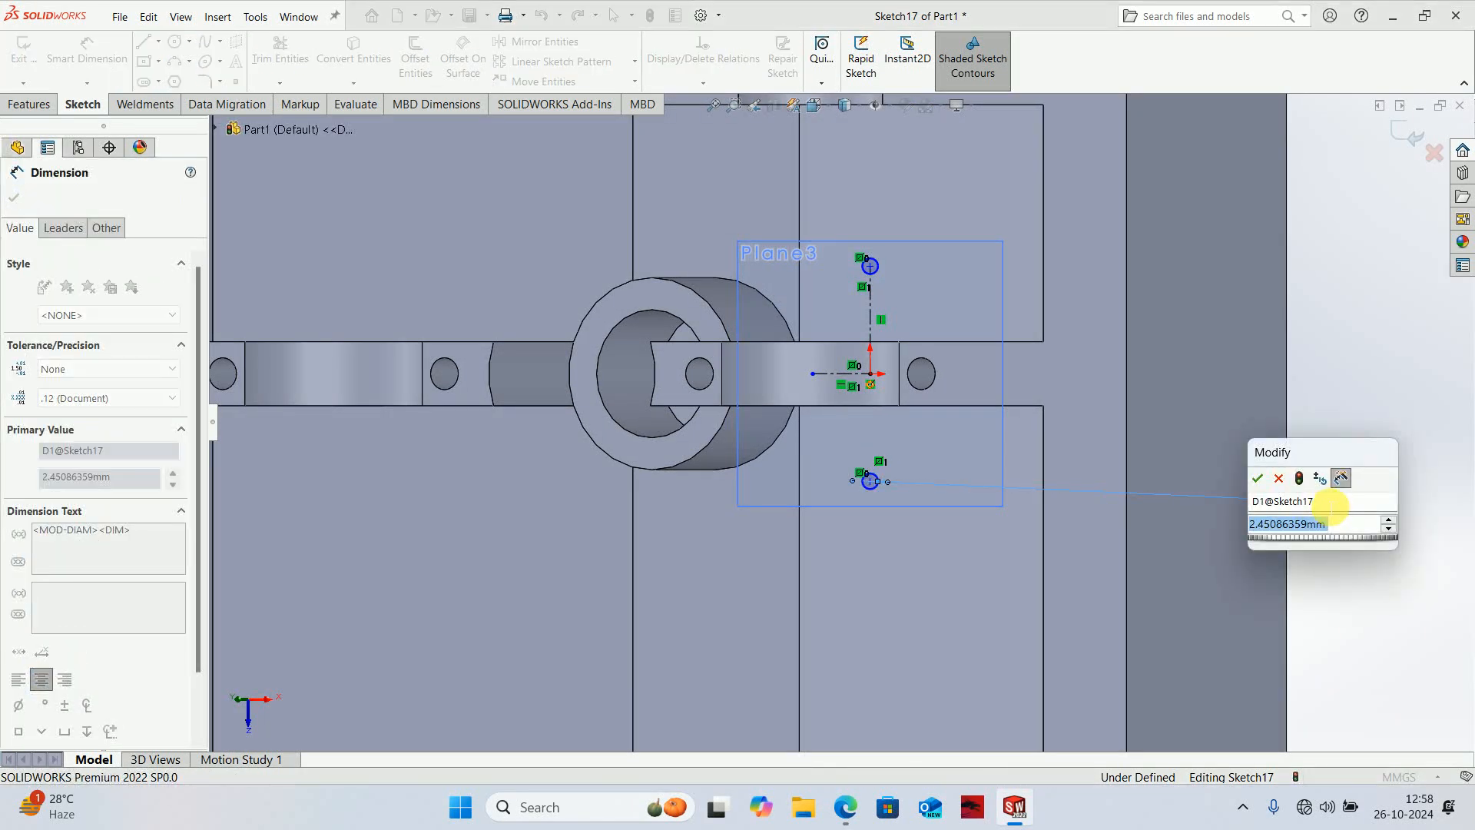
{"action": "type", "text": "5"}
{"action": "key", "text": "Return"}
- Check the Ø5 hole callout and spacing on page 8 of the PDF and dimension the two circle centres 30 mm apart
{"action": "key", "text": "alt+Tab"}
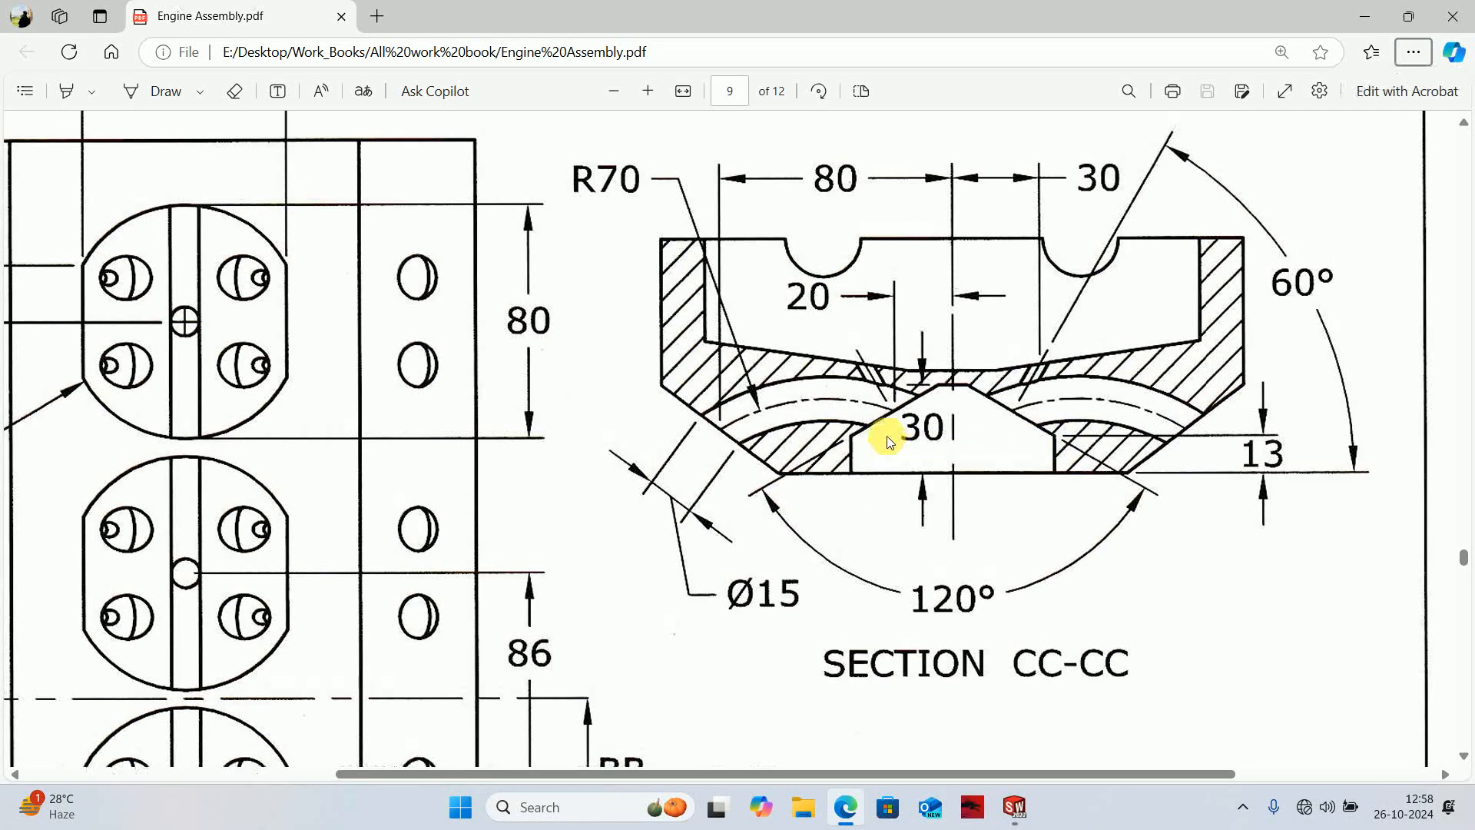
{"action": "scroll", "coordinate": [849, 430], "scroll_direction": "up", "scroll_amount": 15}
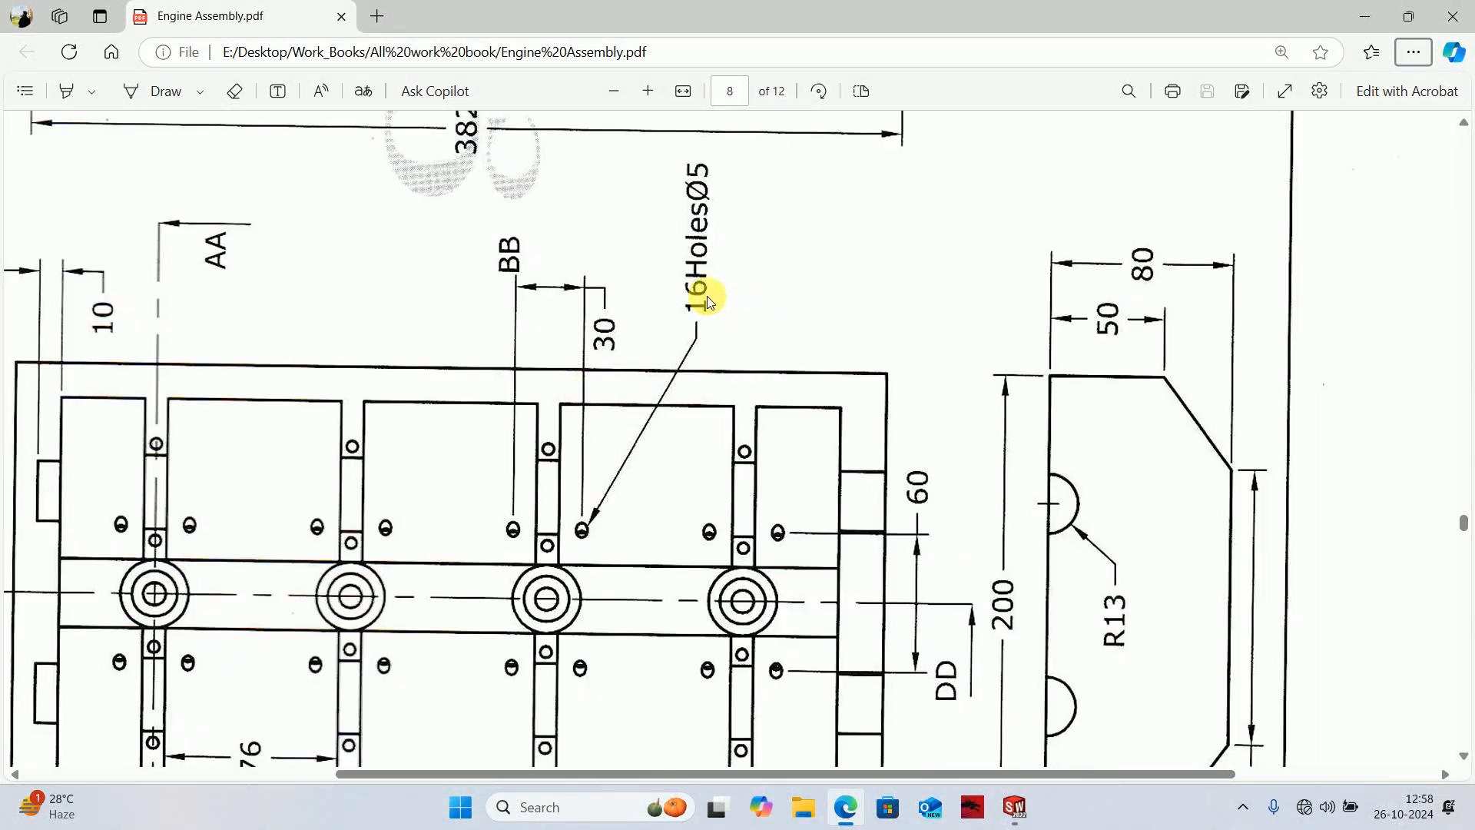
{"action": "left_click", "coordinate": [1366, 15]}
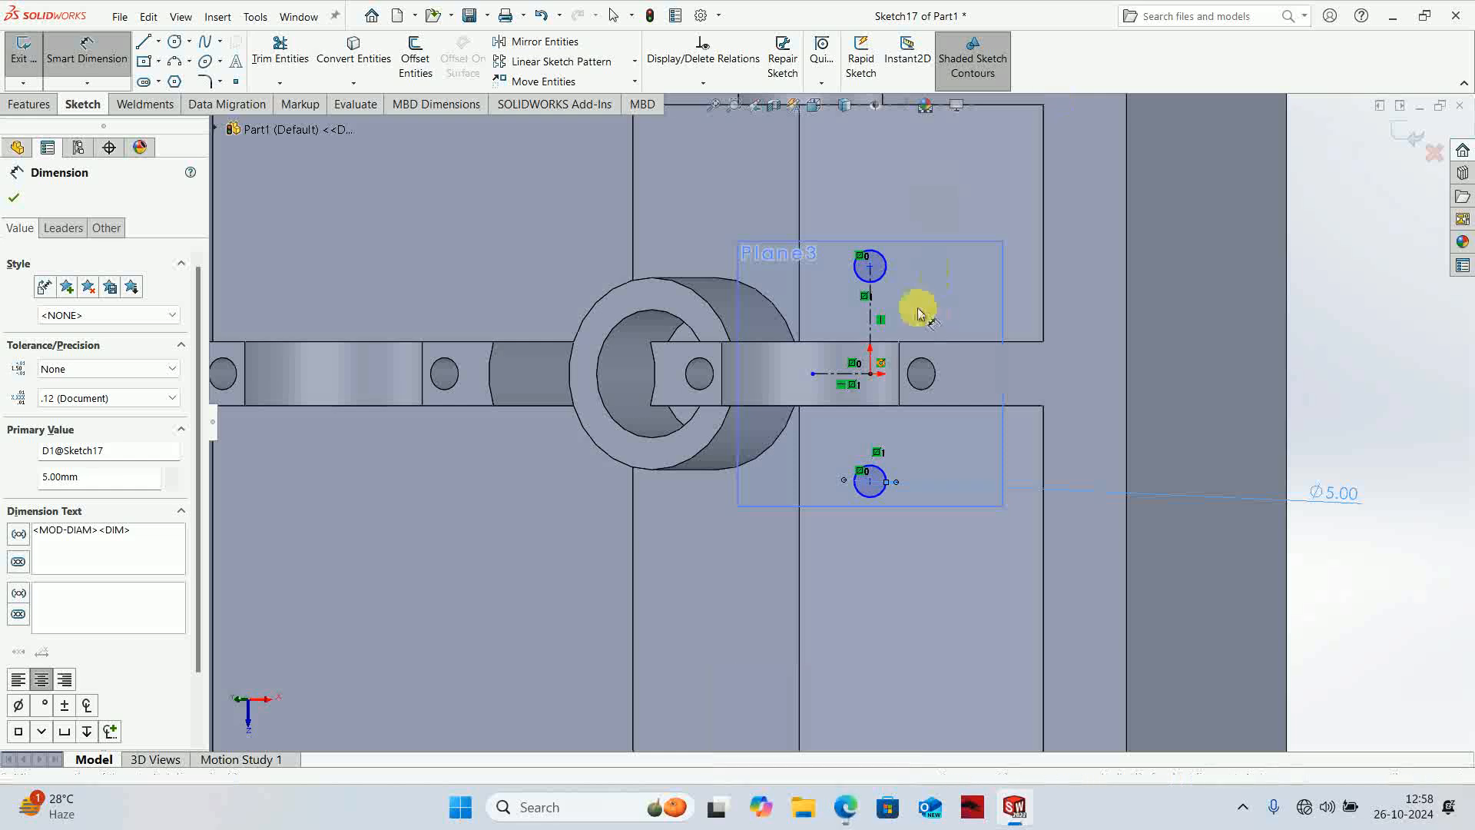
{"action": "left_click", "coordinate": [870, 266]}
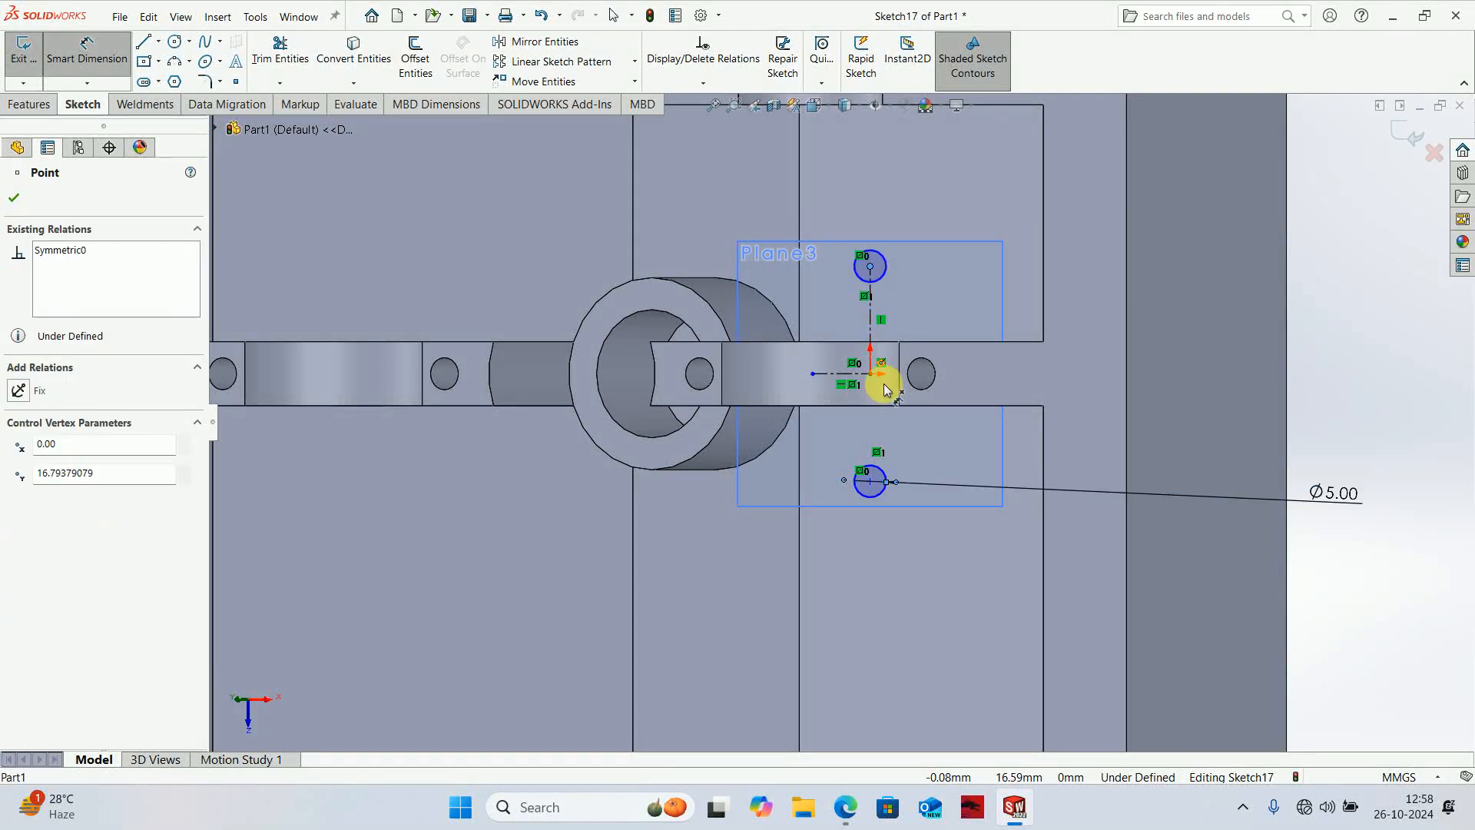
{"action": "left_click", "coordinate": [870, 482]}
{"action": "left_click", "coordinate": [1338, 370]}
{"action": "type", "text": "30"}
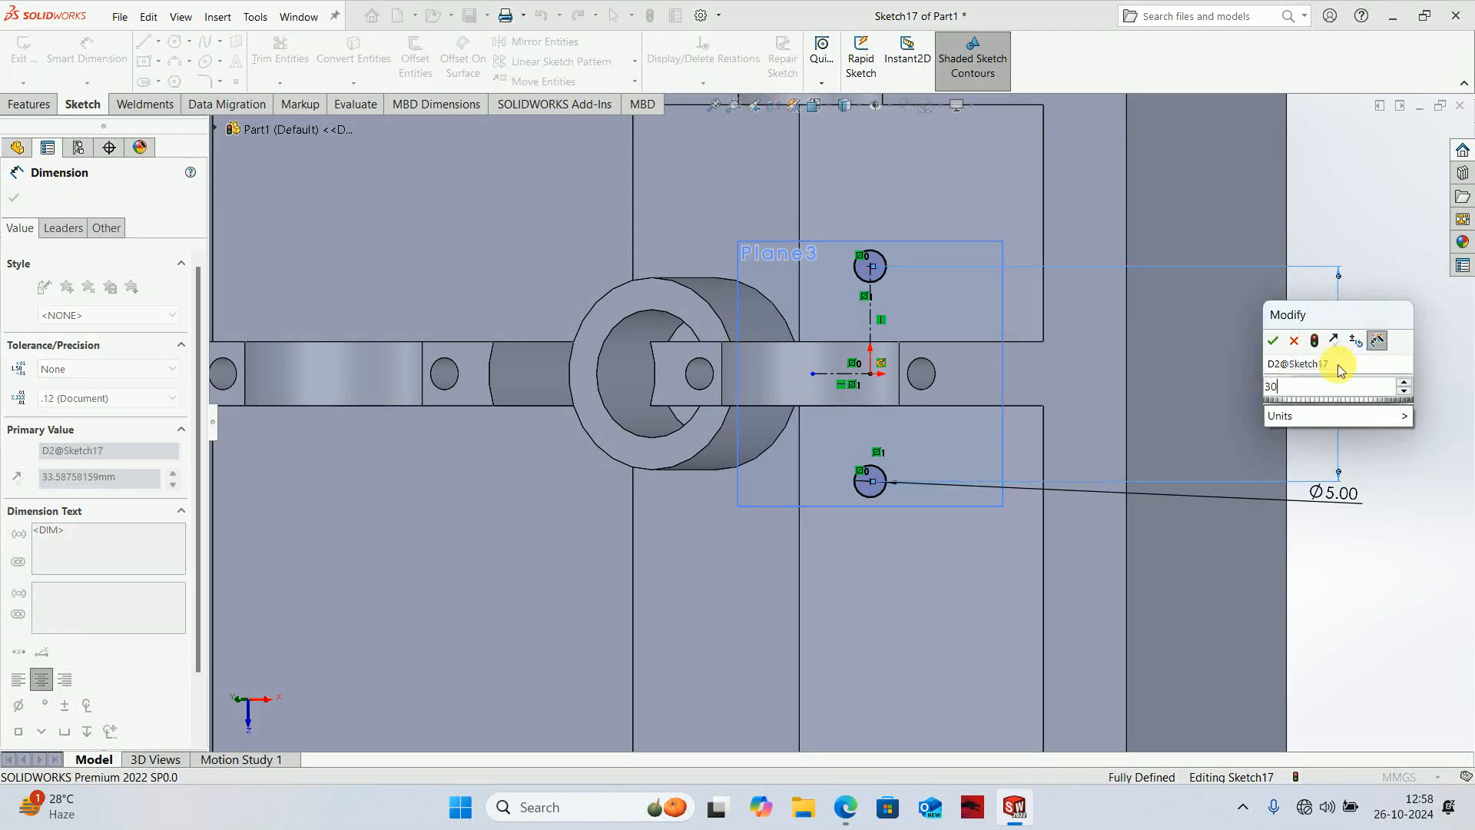
{"action": "key", "text": "Return"}
- Exit the circle sketch and hide Plane3
{"action": "left_click", "coordinate": [1409, 128]}
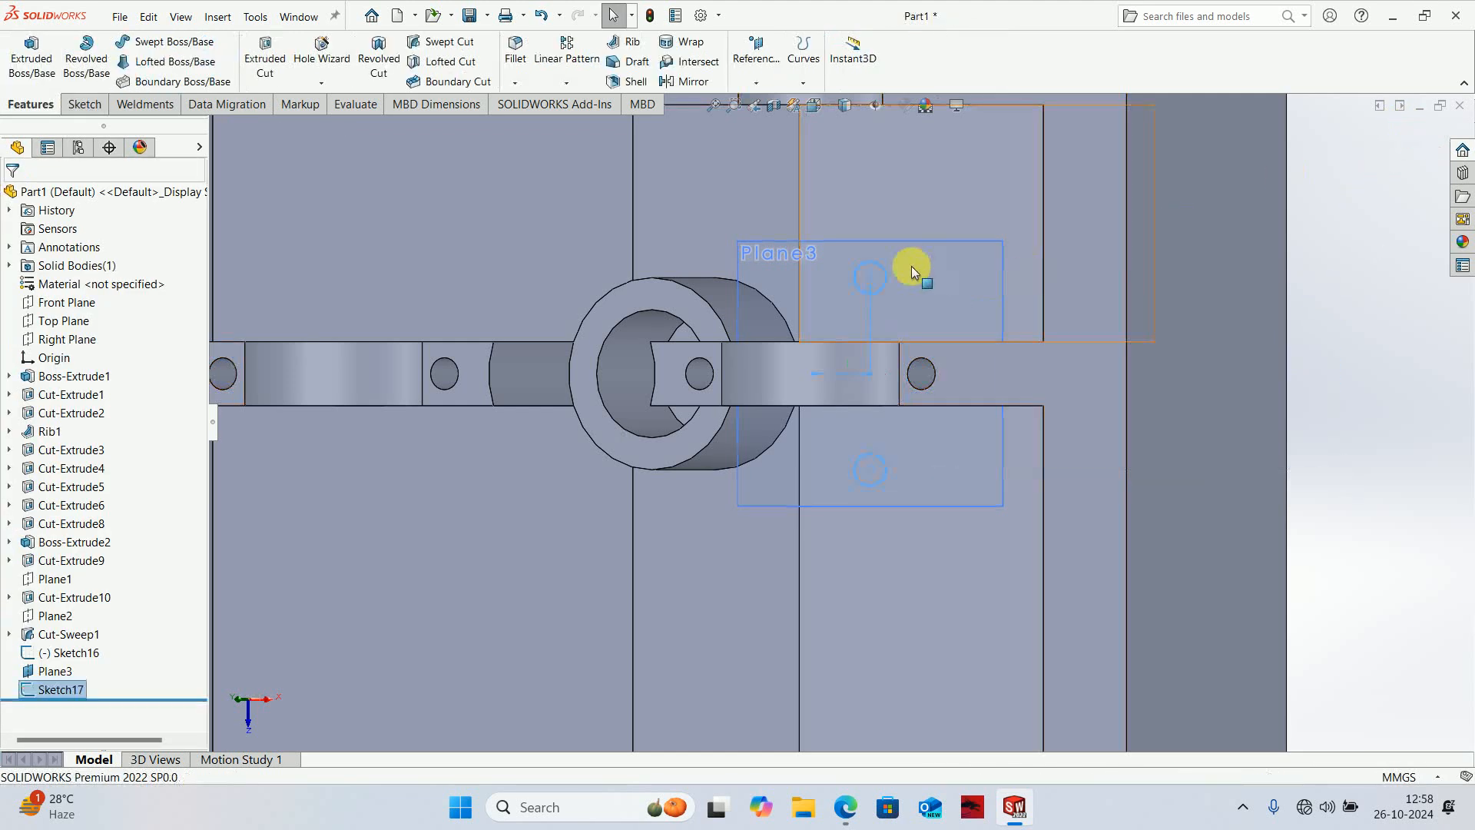
{"action": "left_click", "coordinate": [805, 315]}
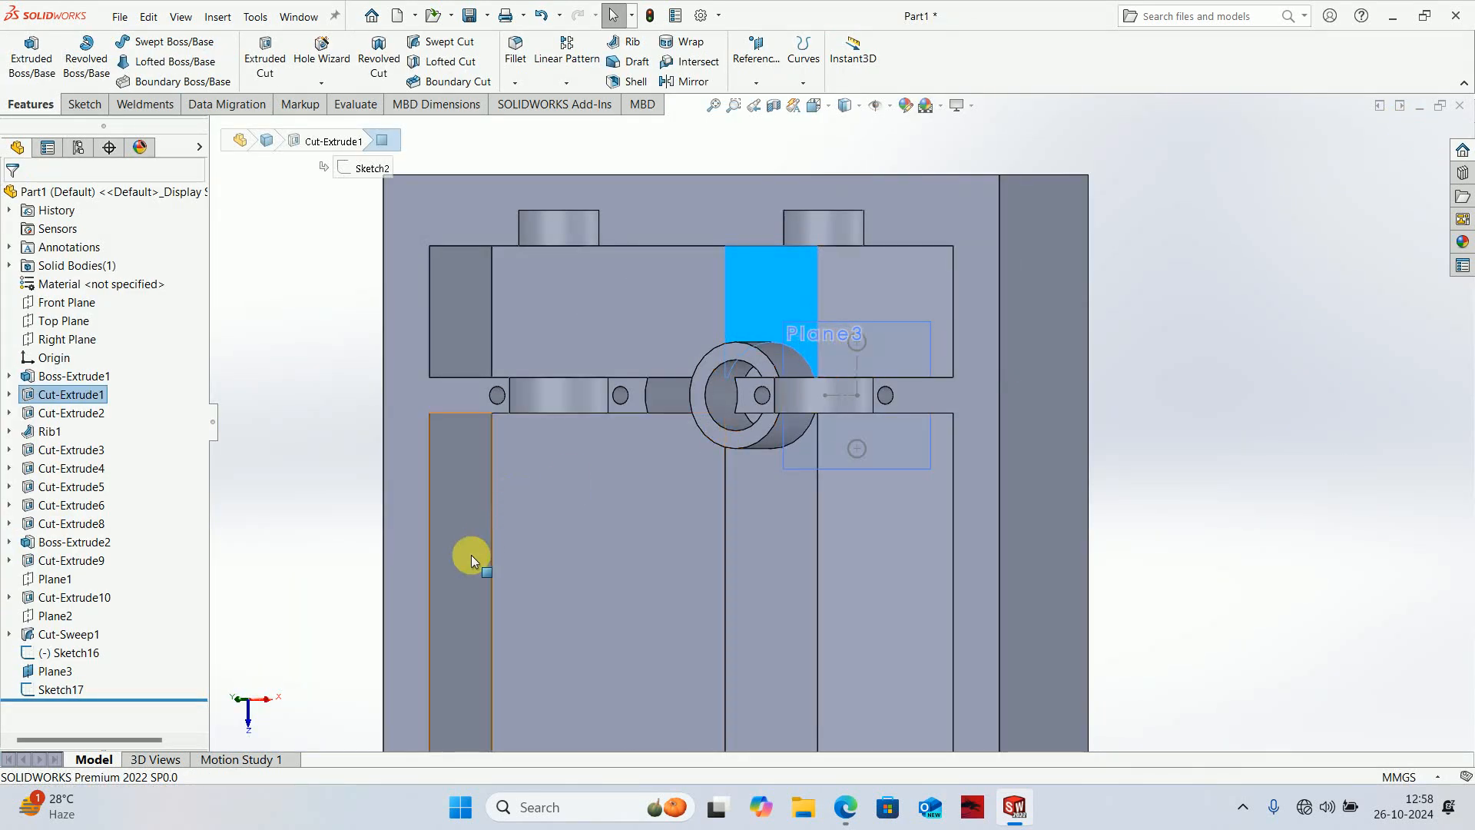
{"action": "left_click", "coordinate": [48, 671]}
{"action": "left_click", "coordinate": [75, 655]}
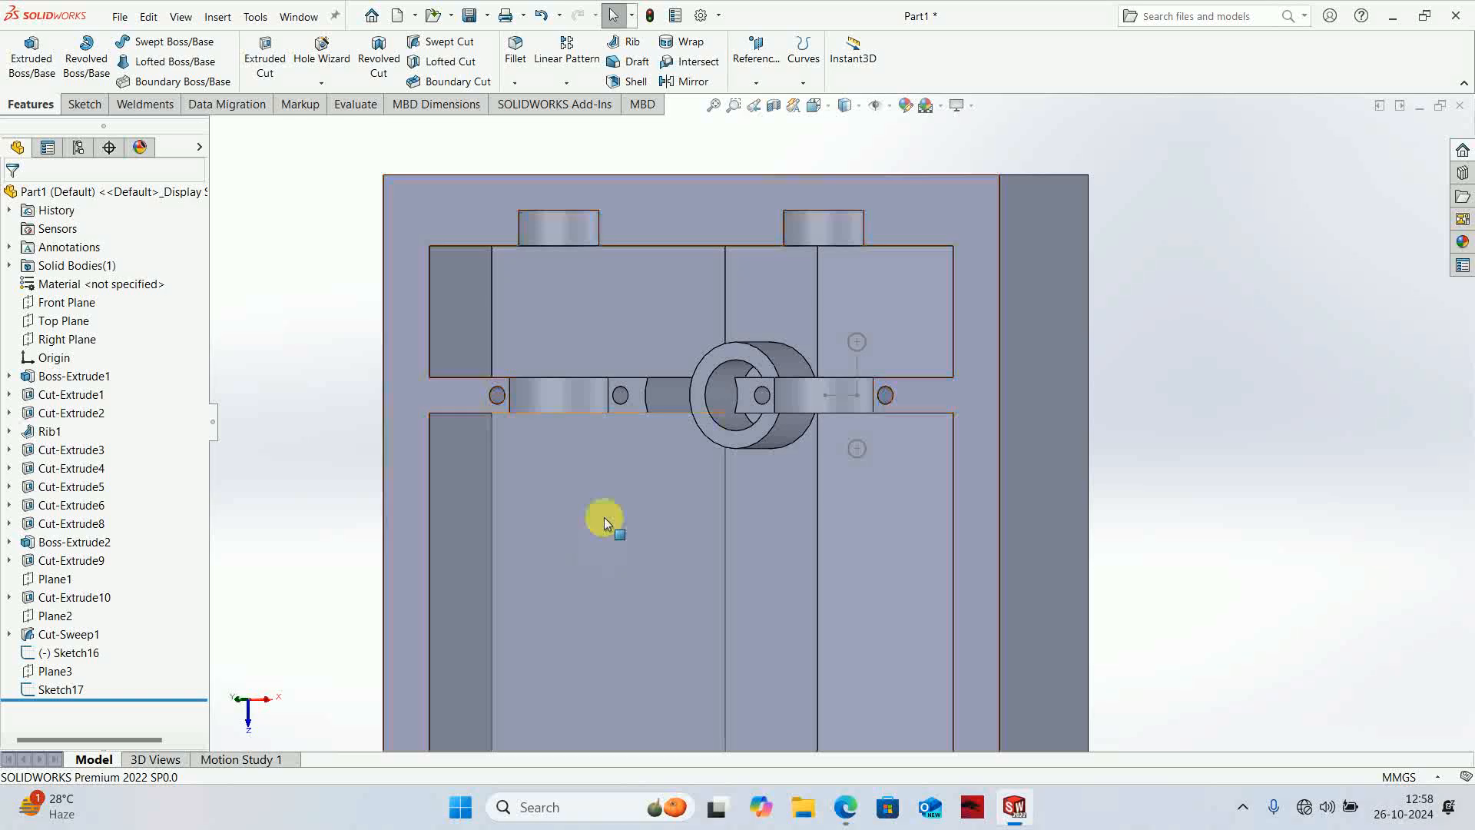
- Check the 16 Holes Ø5 callouts and the section AA-AA view on page 8 of the PDF
{"action": "middle_click_drag", "start_coordinate": [605, 517], "coordinate": [650, 477]}
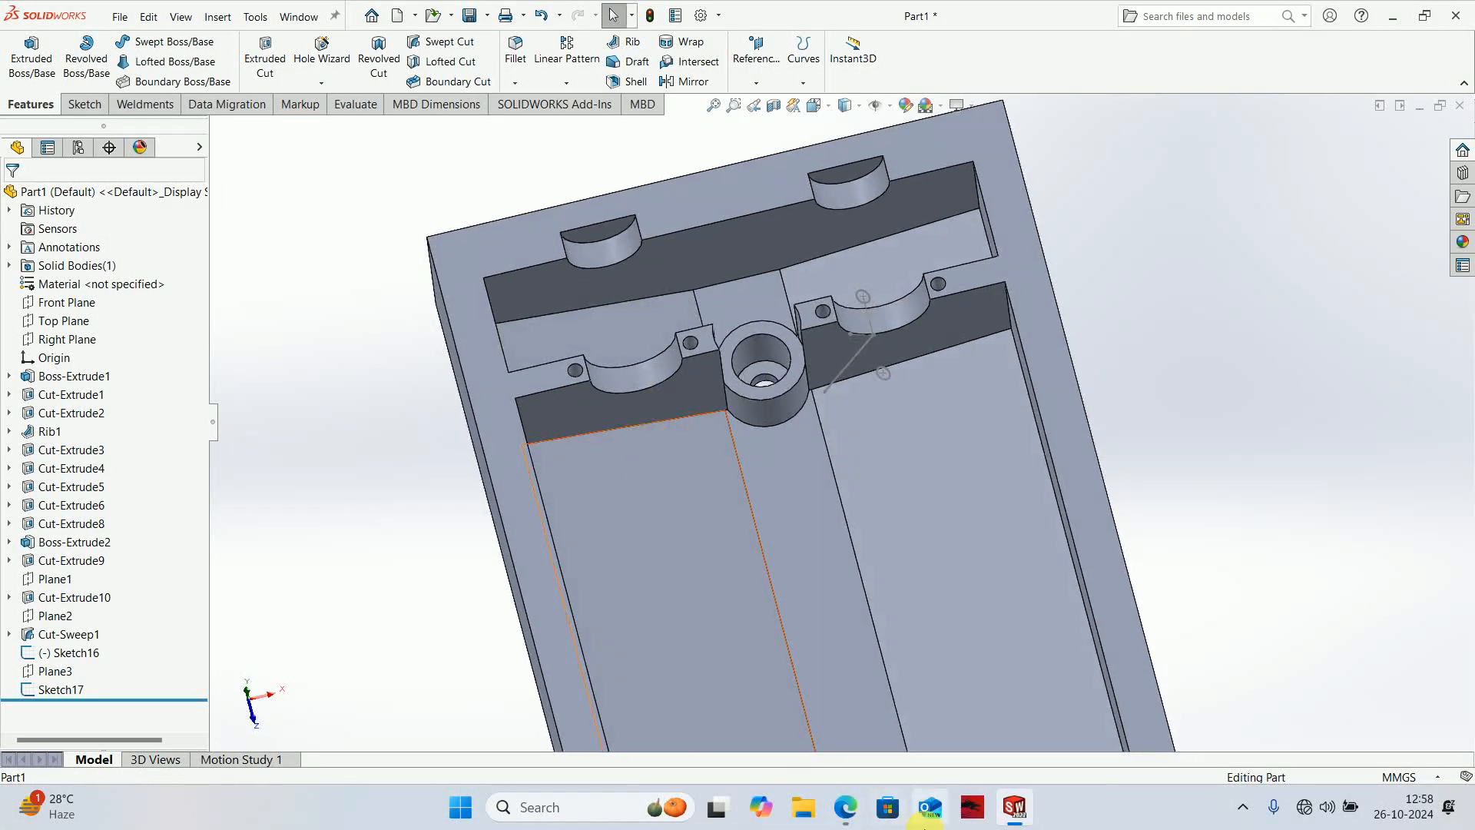
{"action": "left_click", "coordinate": [859, 817]}
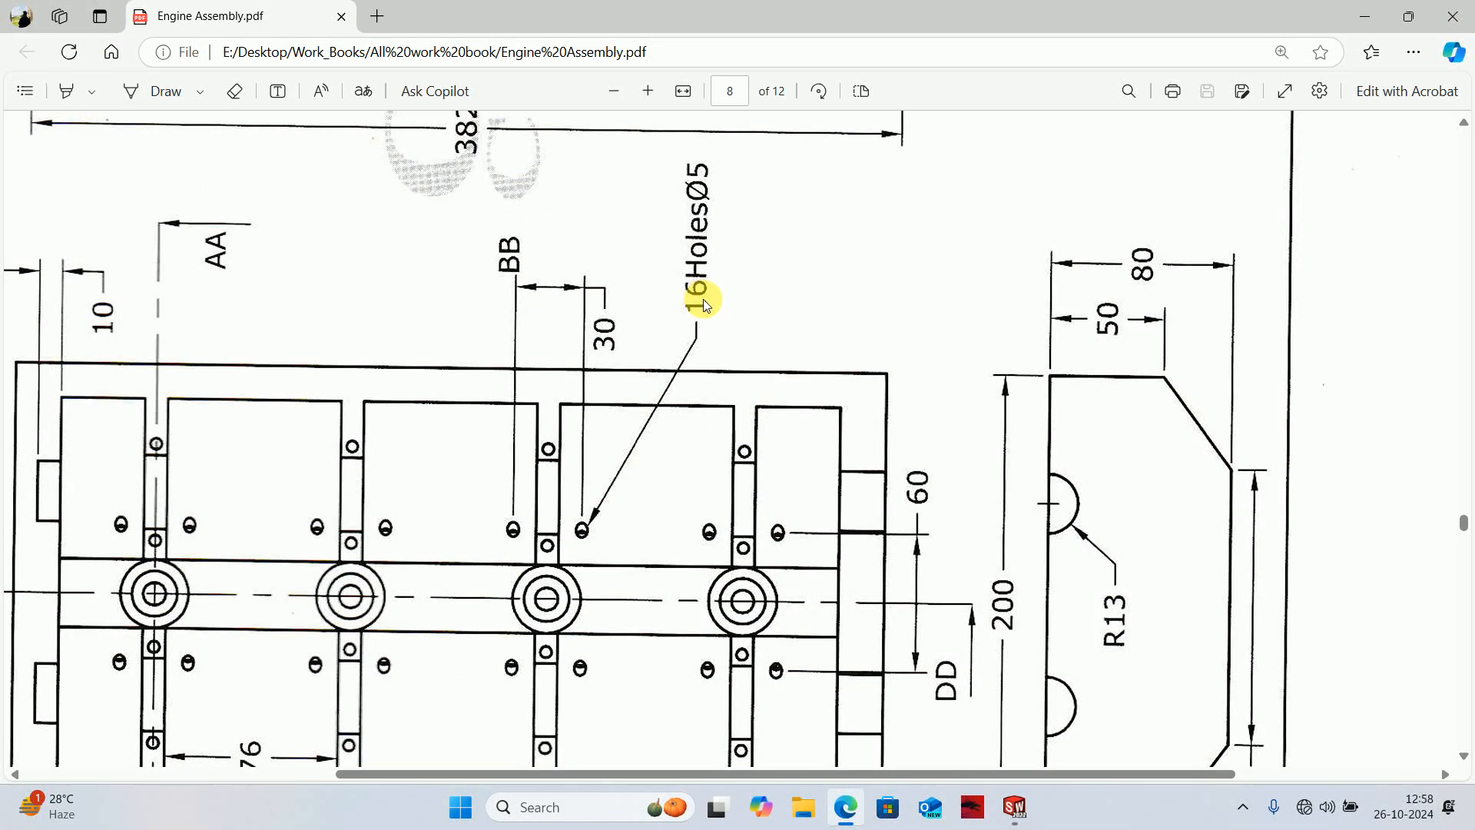
{"action": "scroll", "coordinate": [705, 305], "scroll_direction": "up", "scroll_amount": 10}
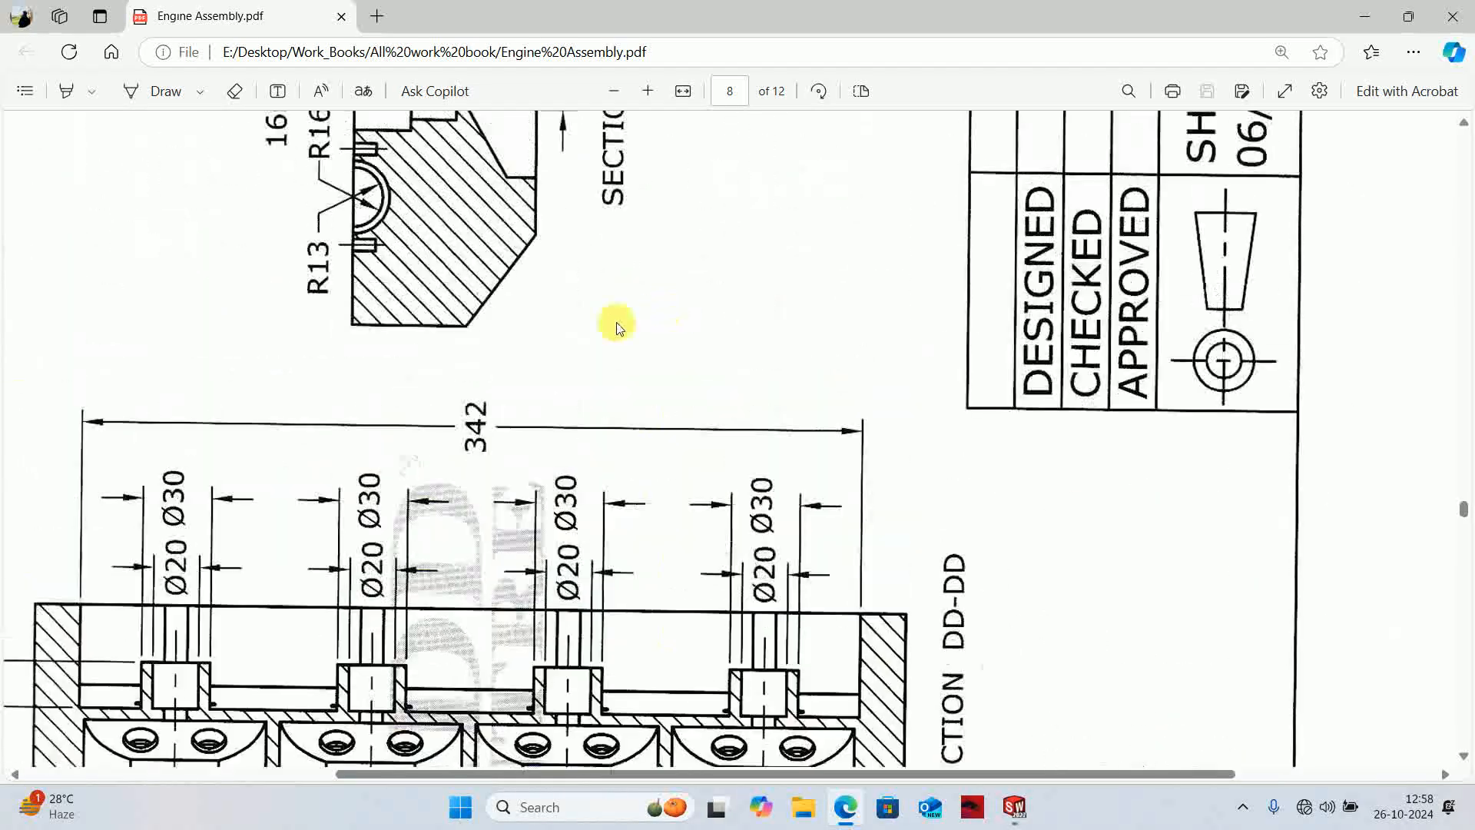
{"action": "scroll", "coordinate": [298, 229], "scroll_direction": "up", "scroll_amount": 2}
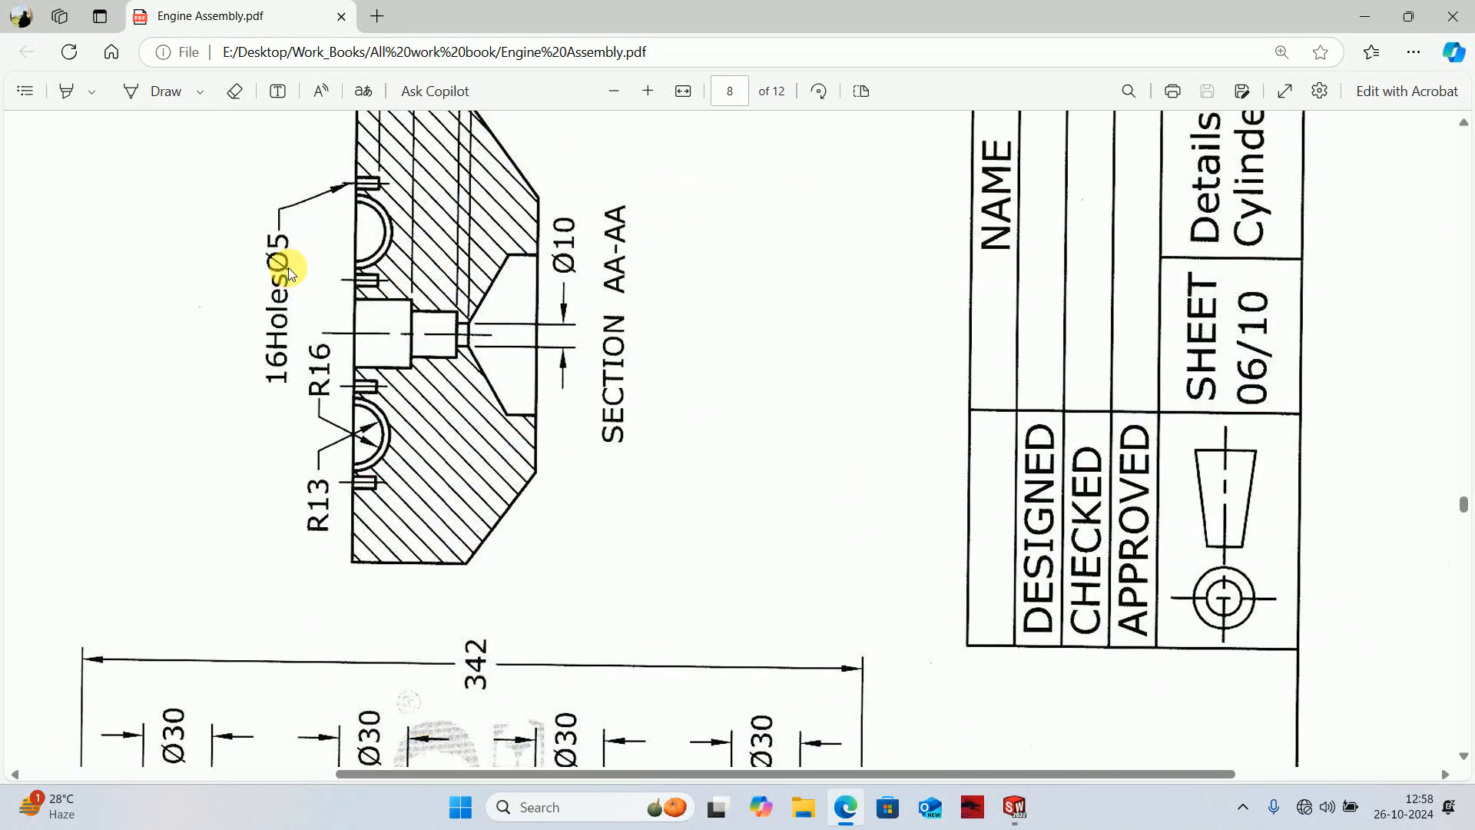
{"action": "scroll", "coordinate": [290, 265], "scroll_direction": "down", "scroll_amount": 10}
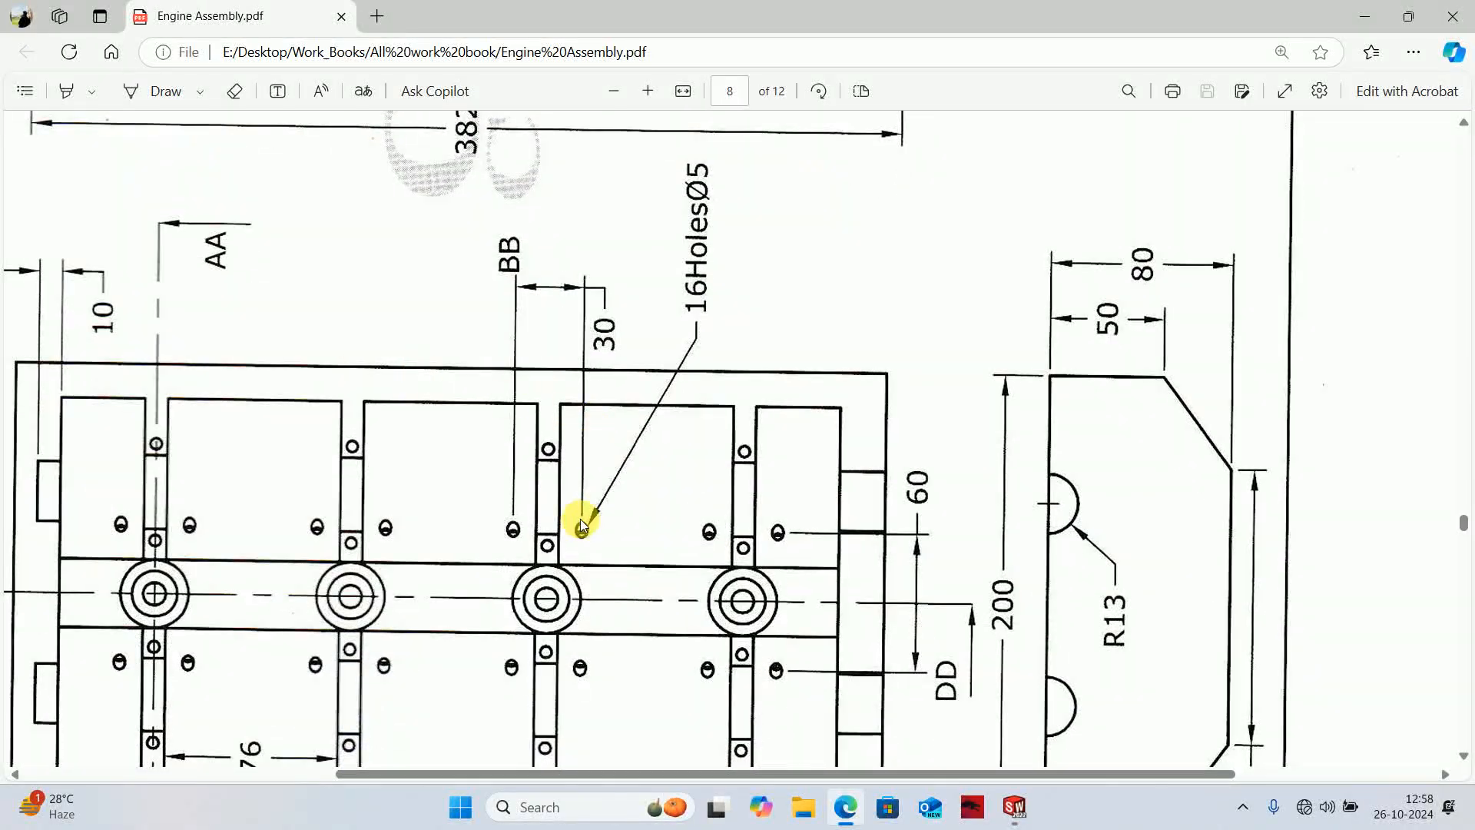
{"action": "left_click", "coordinate": [1361, 7]}
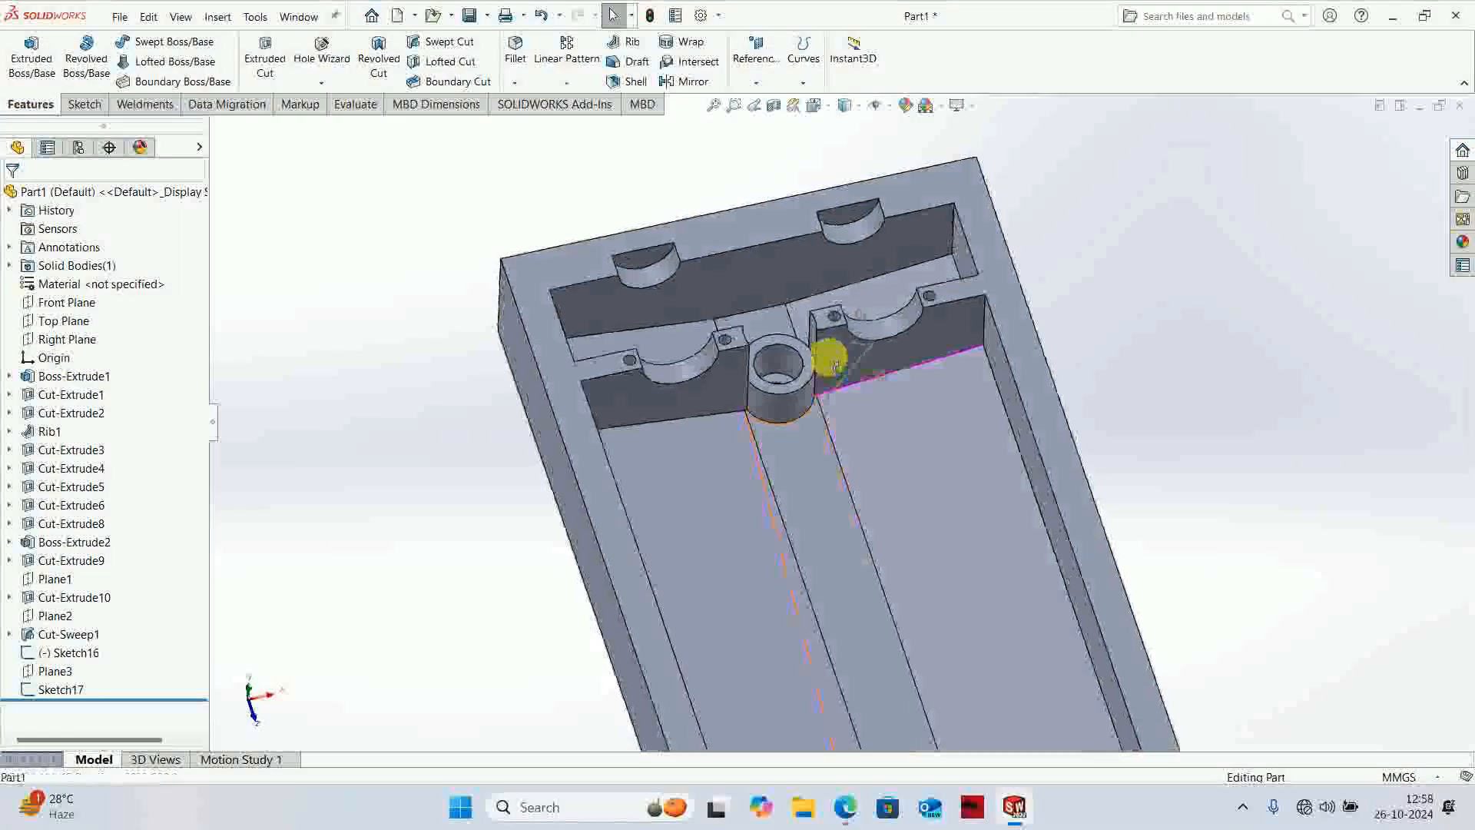
- Hide the inclined-line sketch (Sketch16) and extrude-cut the two Ø5 circles of Sketch17 with the Up To Next end condition
{"action": "left_click", "coordinate": [65, 660]}
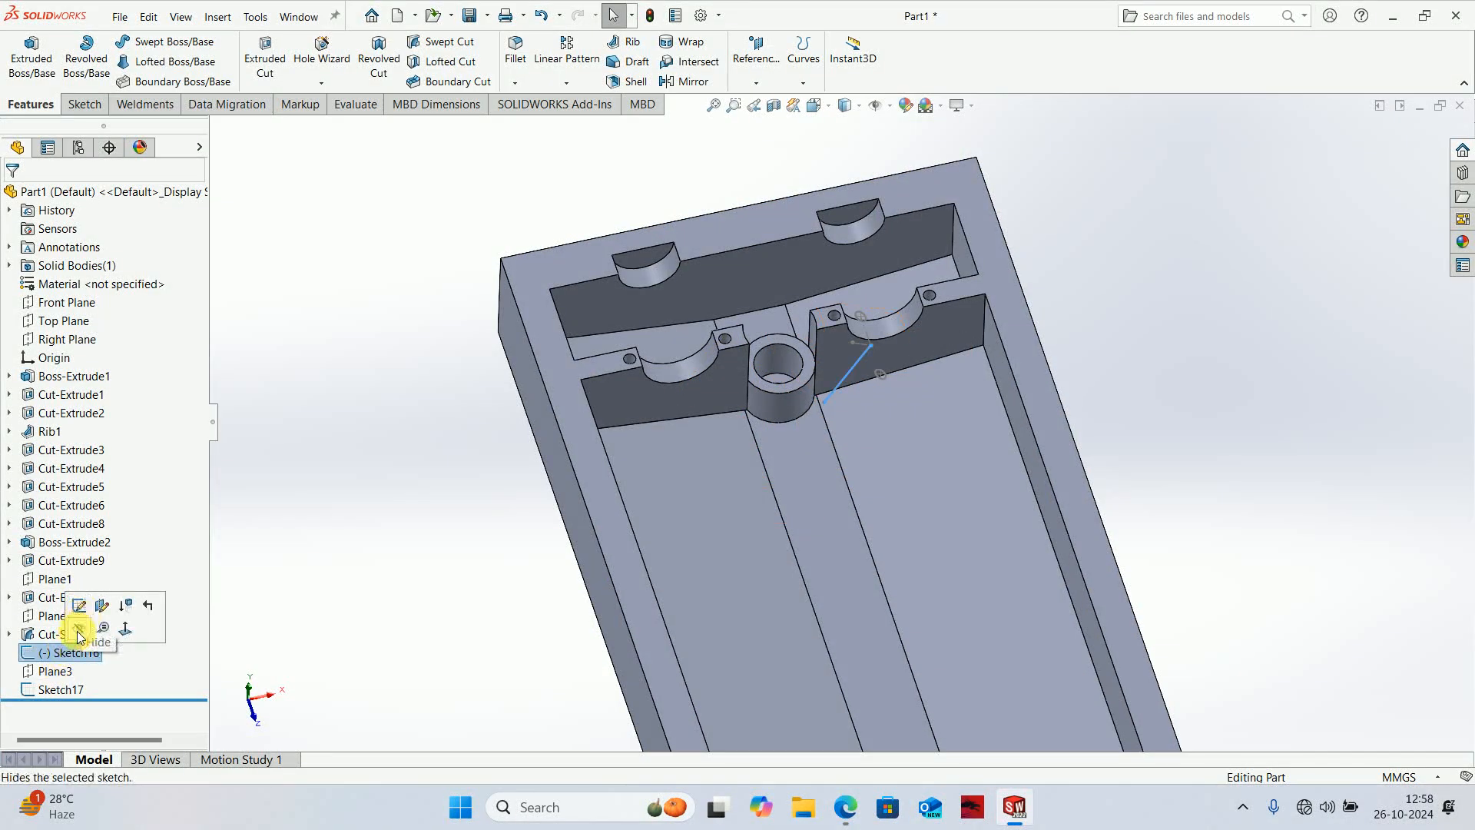
{"action": "left_click", "coordinate": [77, 605]}
{"action": "left_click", "coordinate": [59, 688]}
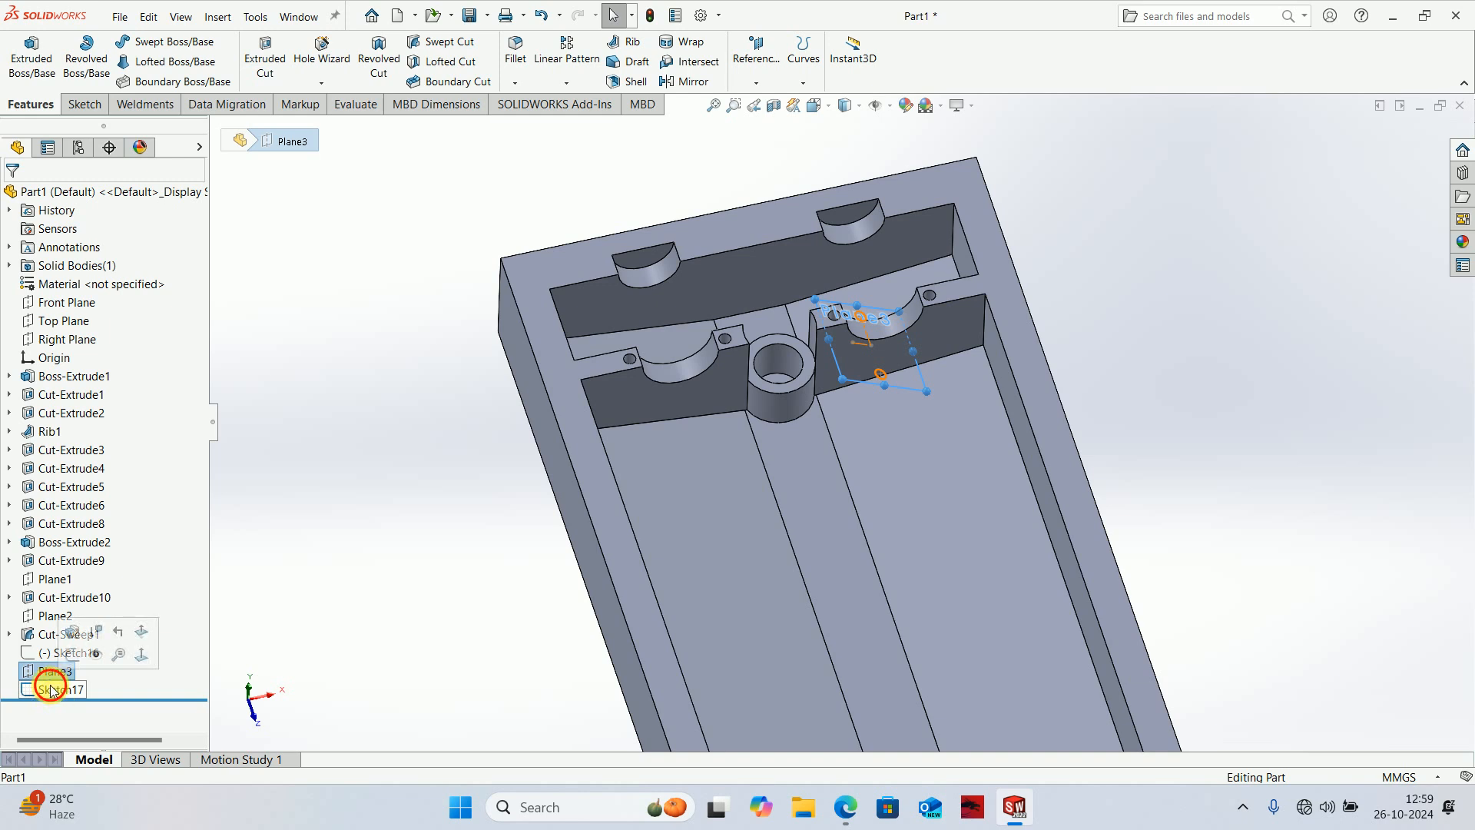
{"action": "left_click", "coordinate": [265, 58]}
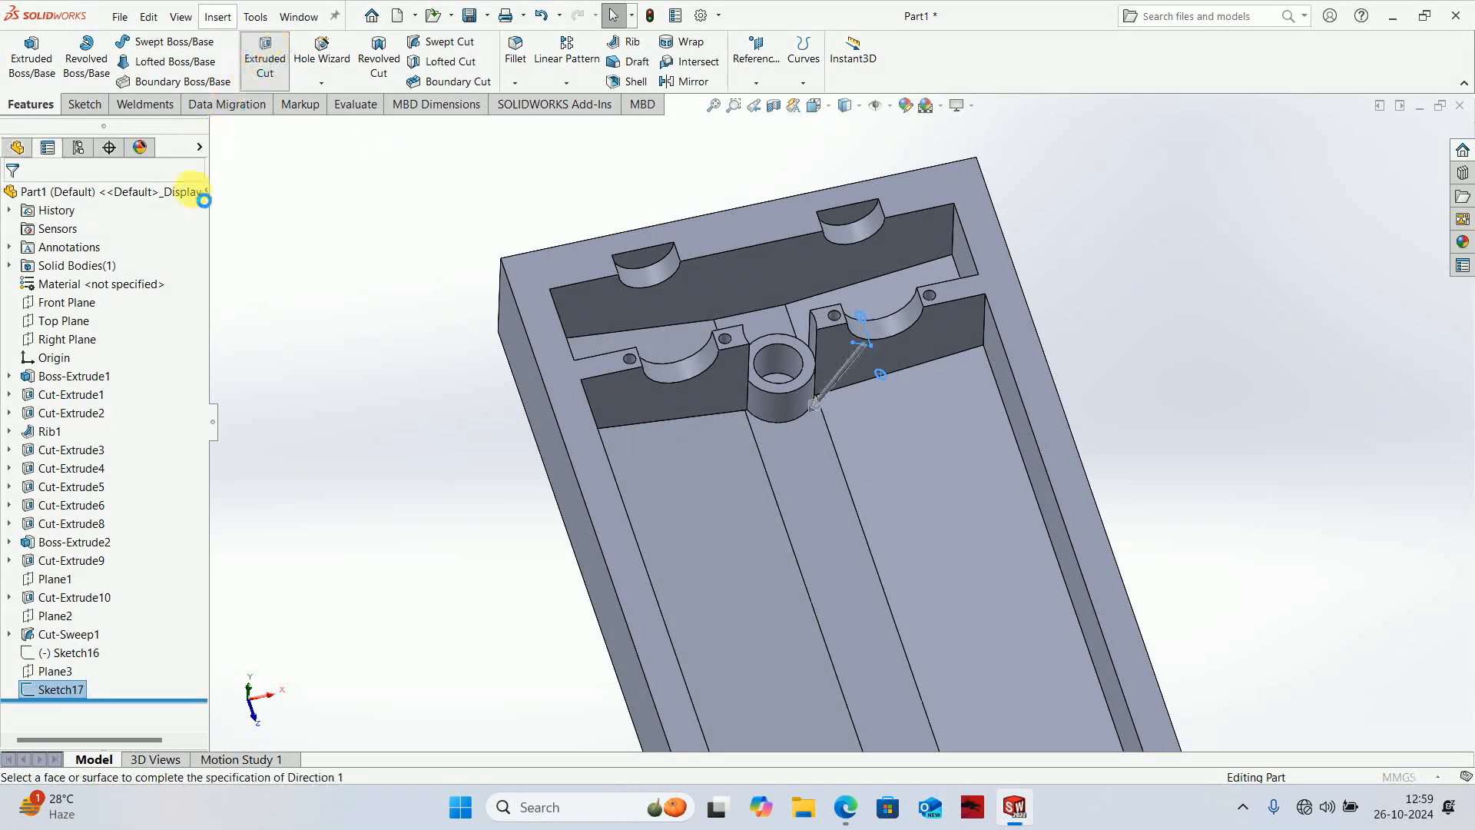
{"action": "left_click", "coordinate": [64, 305]}
{"action": "left_click", "coordinate": [49, 329]}
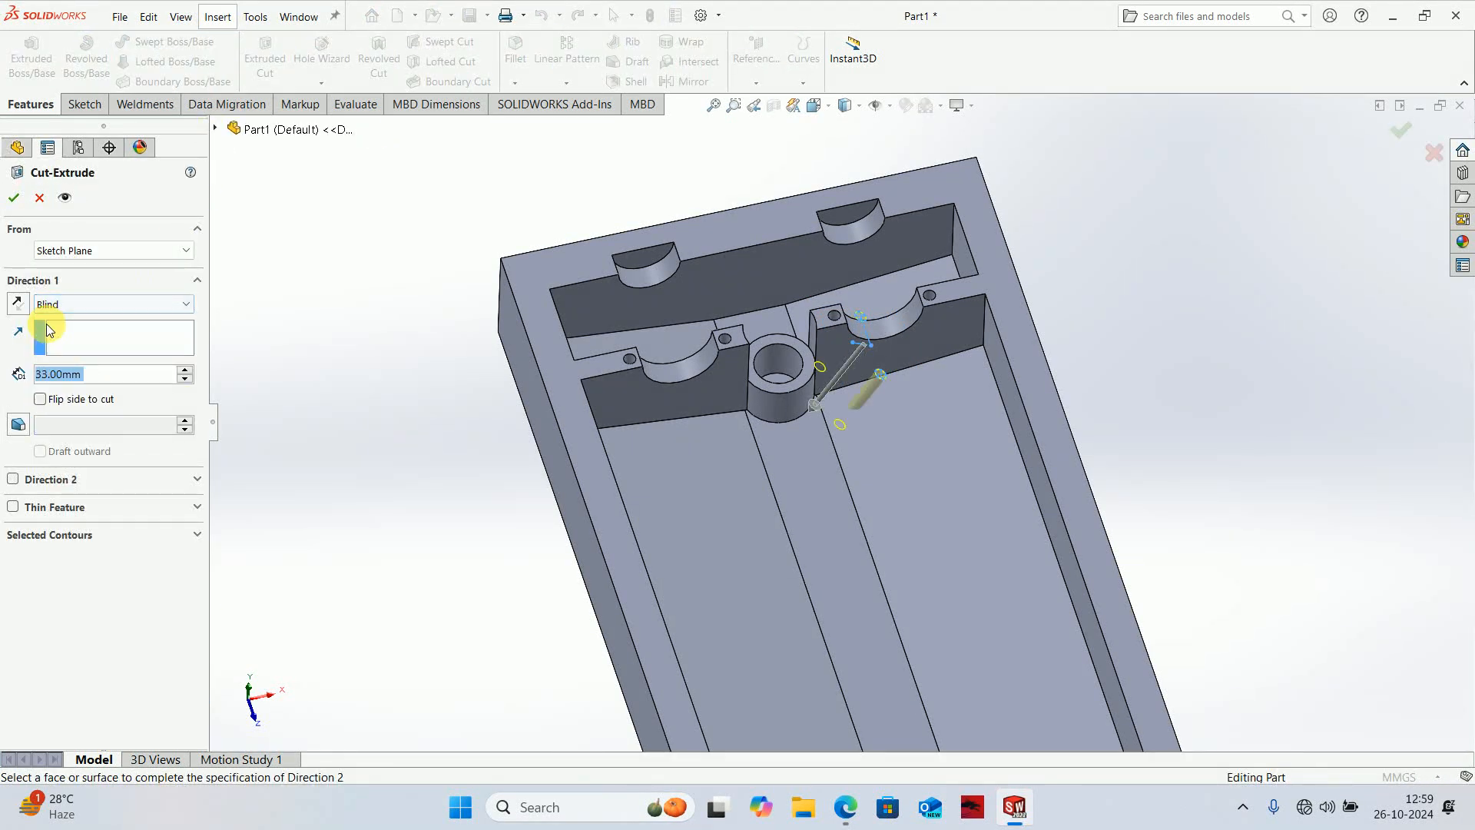
{"action": "left_click", "coordinate": [61, 306]}
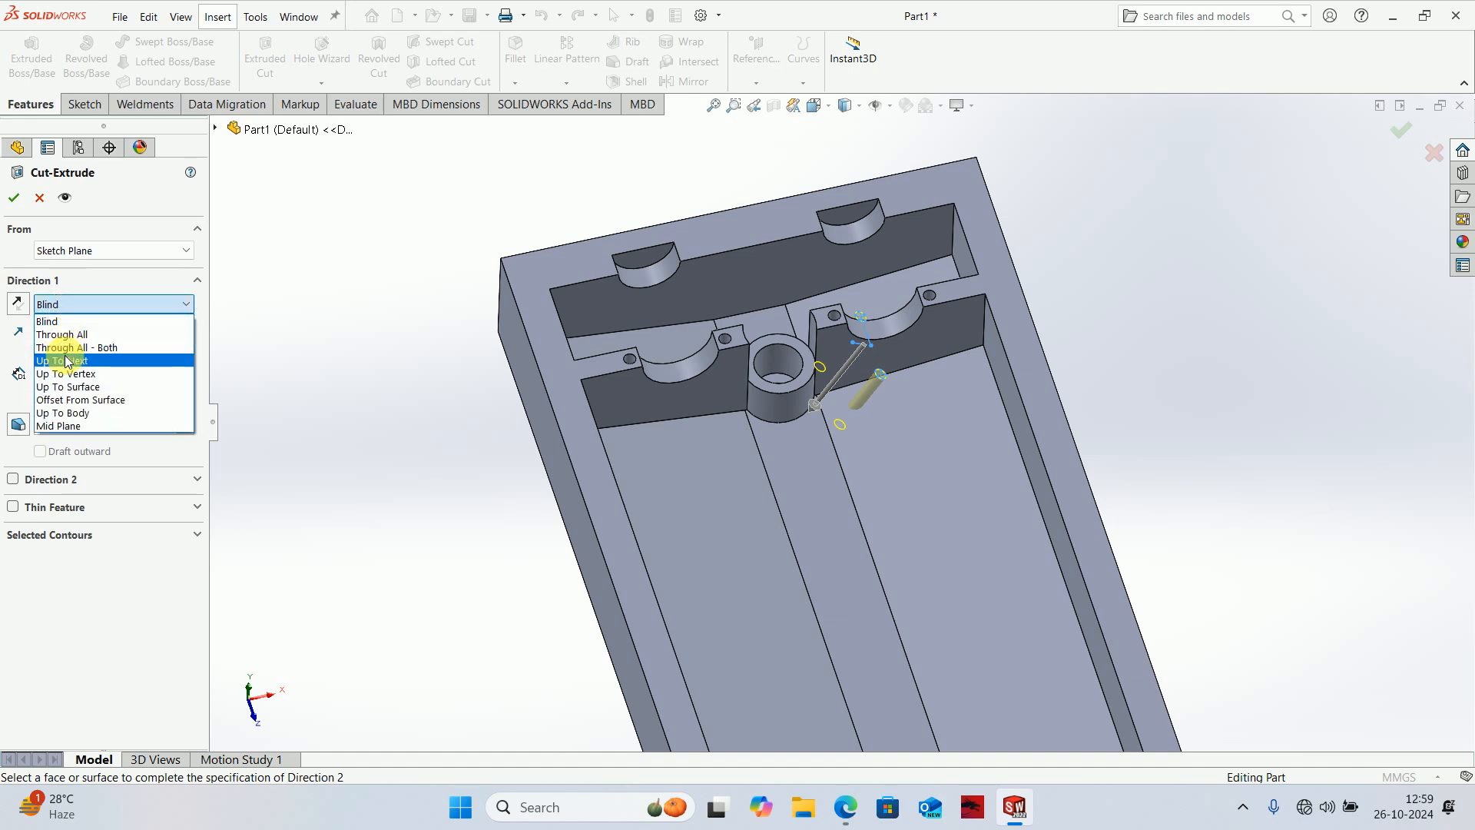
{"action": "left_click", "coordinate": [68, 361]}
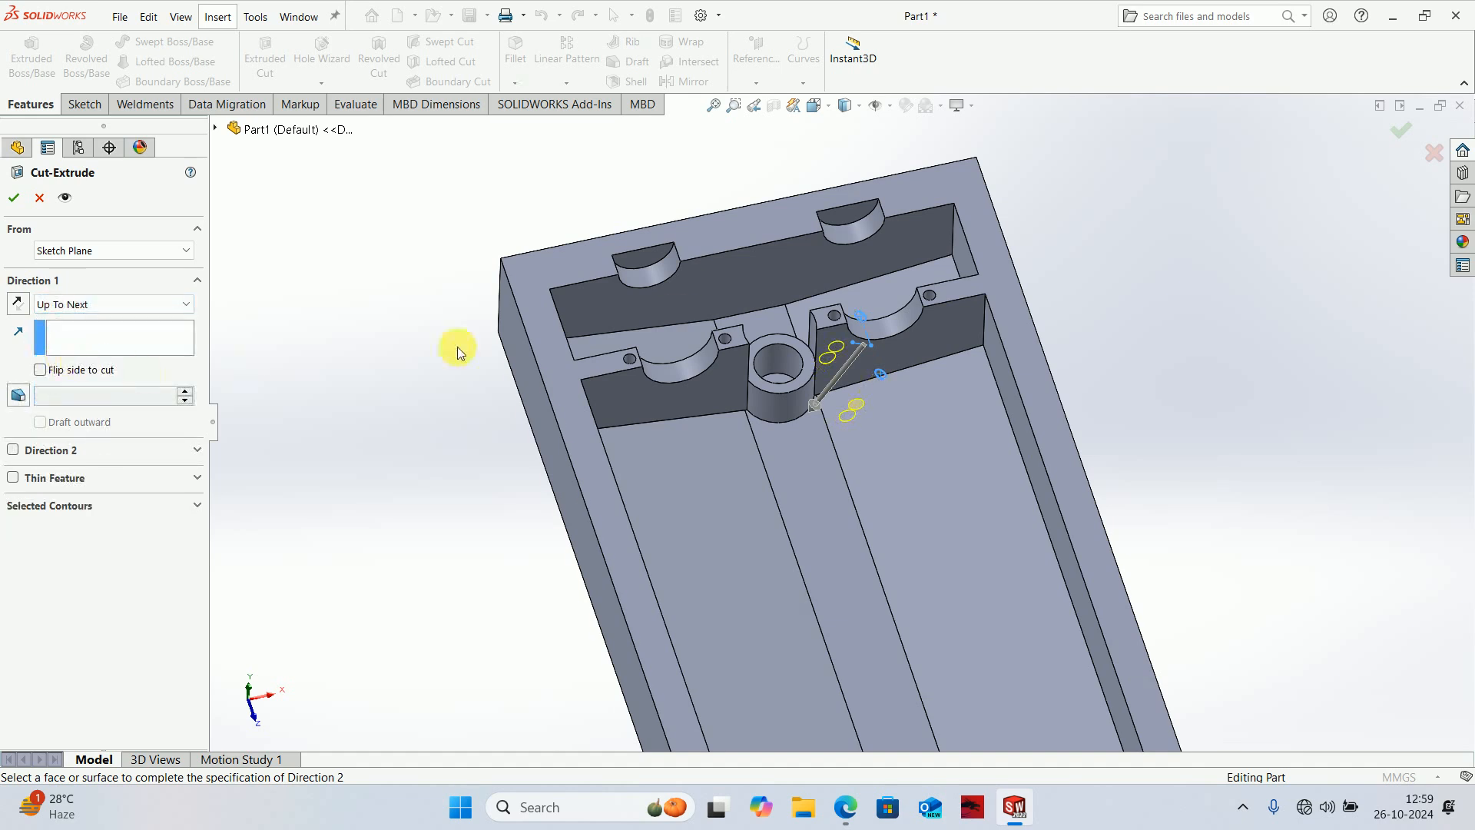
{"action": "left_click", "coordinate": [1402, 132]}
- Examine the two new inclined holes straight on from the cavity side and from the combustion chamber side
{"action": "left_click", "coordinate": [999, 291]}
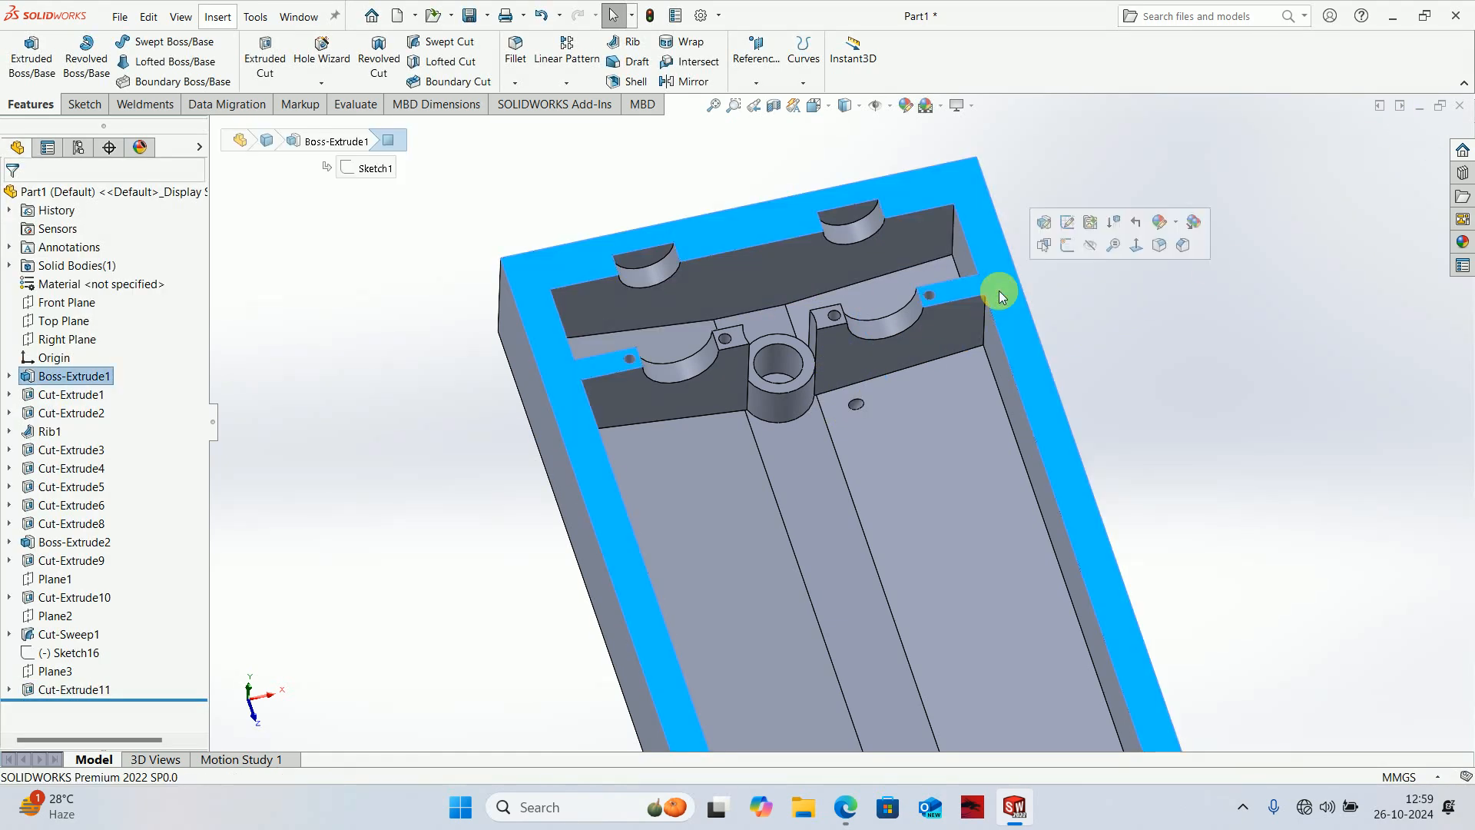
{"action": "key", "text": "ctrl+8"}
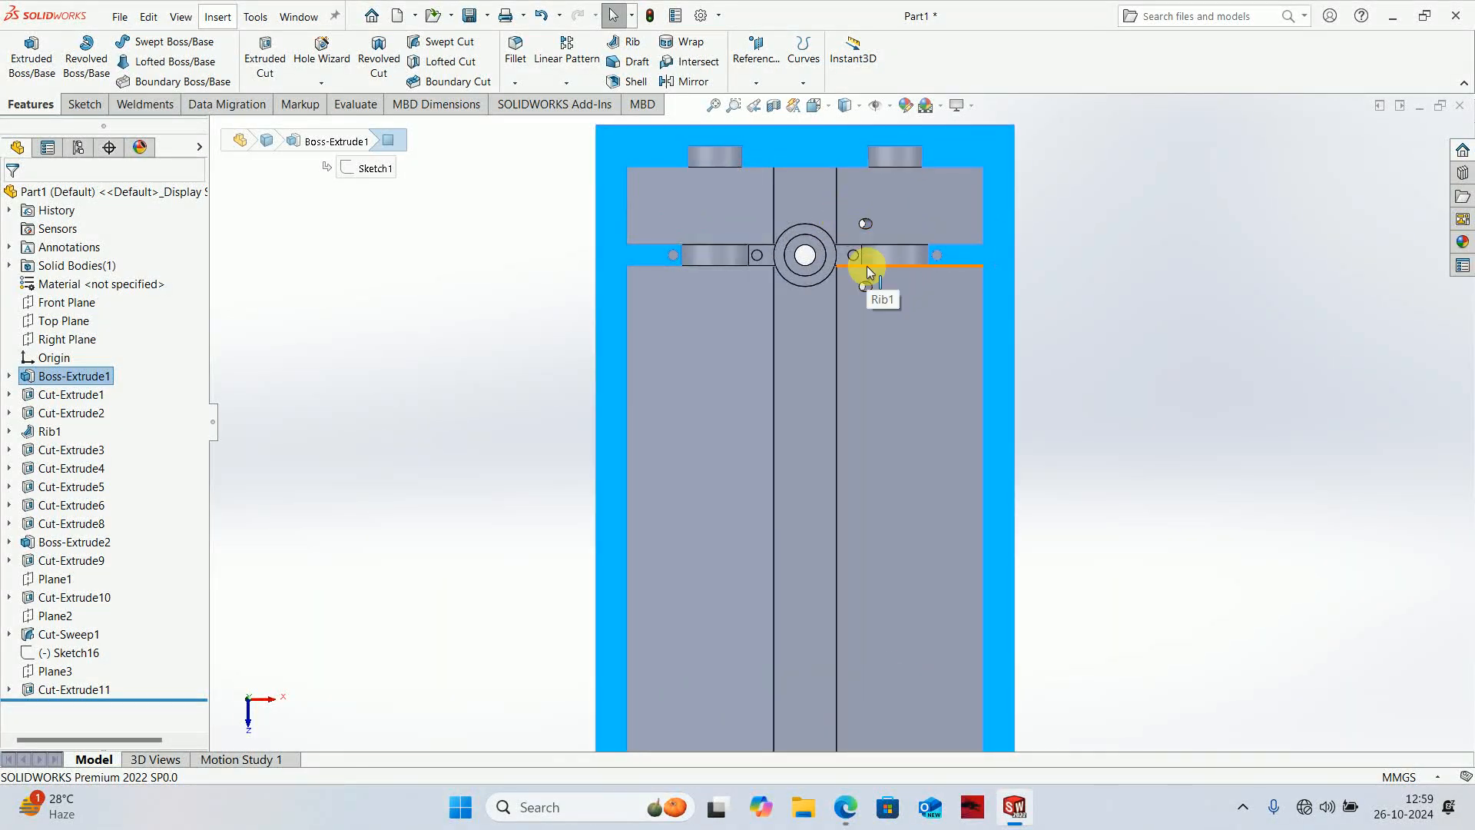
{"action": "key", "text": "ctrl+8"}
{"action": "scroll", "coordinate": [889, 631], "scroll_direction": "down", "scroll_amount": 3}
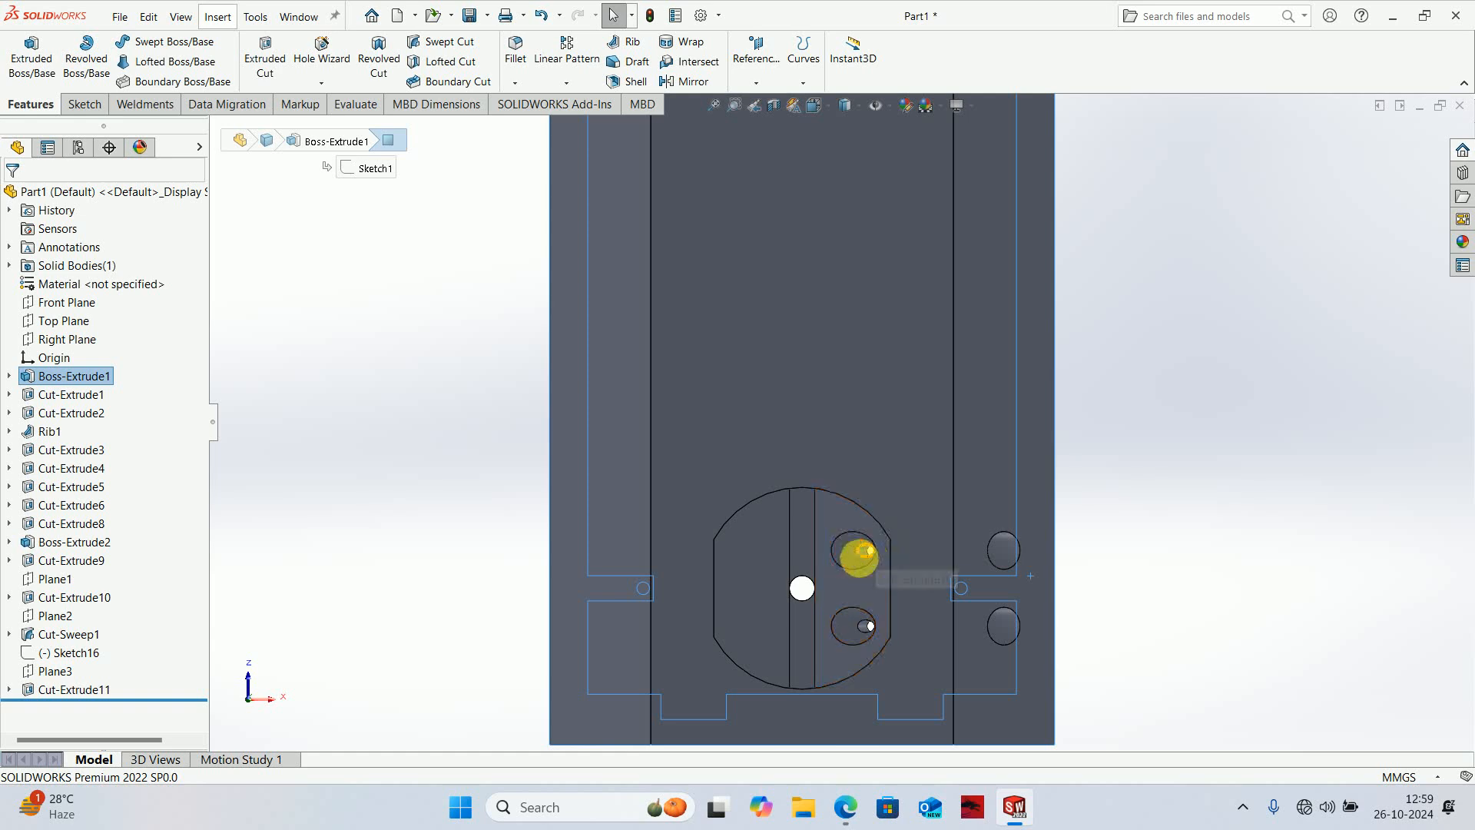
{"action": "middle_click_drag", "start_coordinate": [857, 558], "coordinate": [828, 643]}
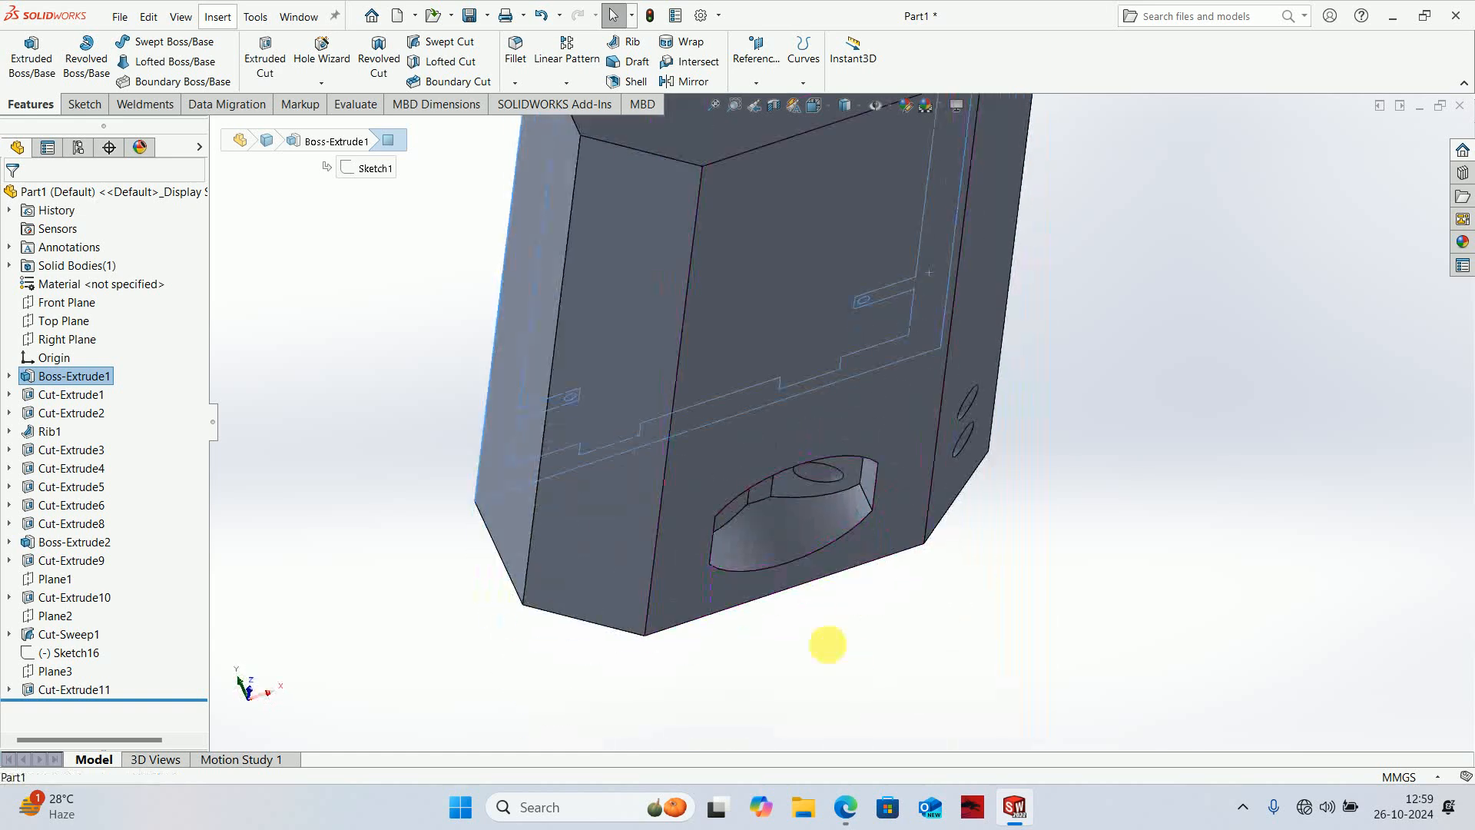
{"action": "scroll", "coordinate": [852, 403], "scroll_direction": "up", "scroll_amount": 5}
{"action": "middle_click_drag", "start_coordinate": [784, 398], "coordinate": [693, 499]}
{"action": "left_click", "coordinate": [693, 499]}
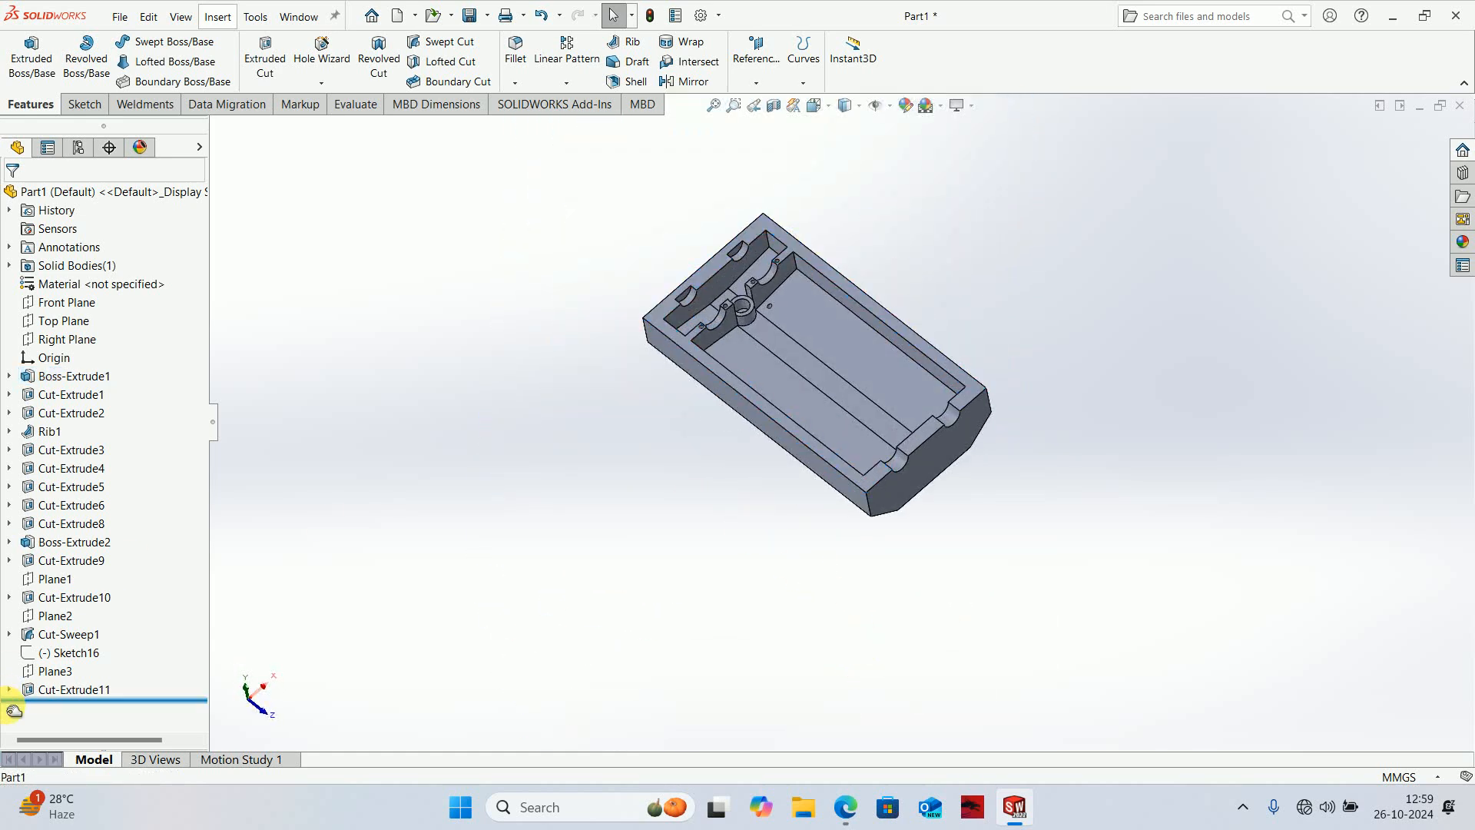
- Mirror the inclined hole cut Cut-Extrude11 about the Right Plane
{"action": "left_click", "coordinate": [64, 695]}
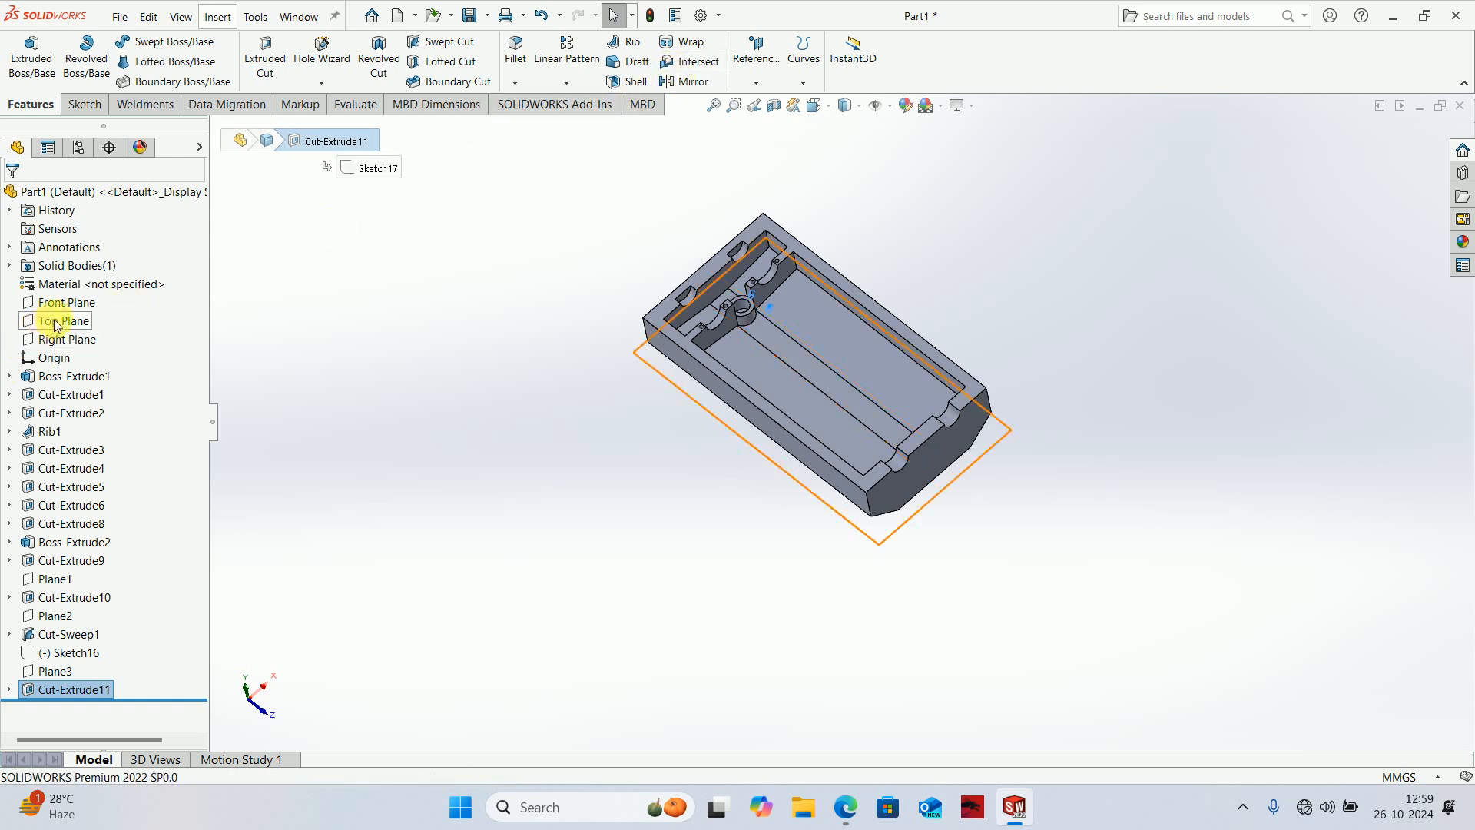
{"action": "left_click", "coordinate": [65, 339]}
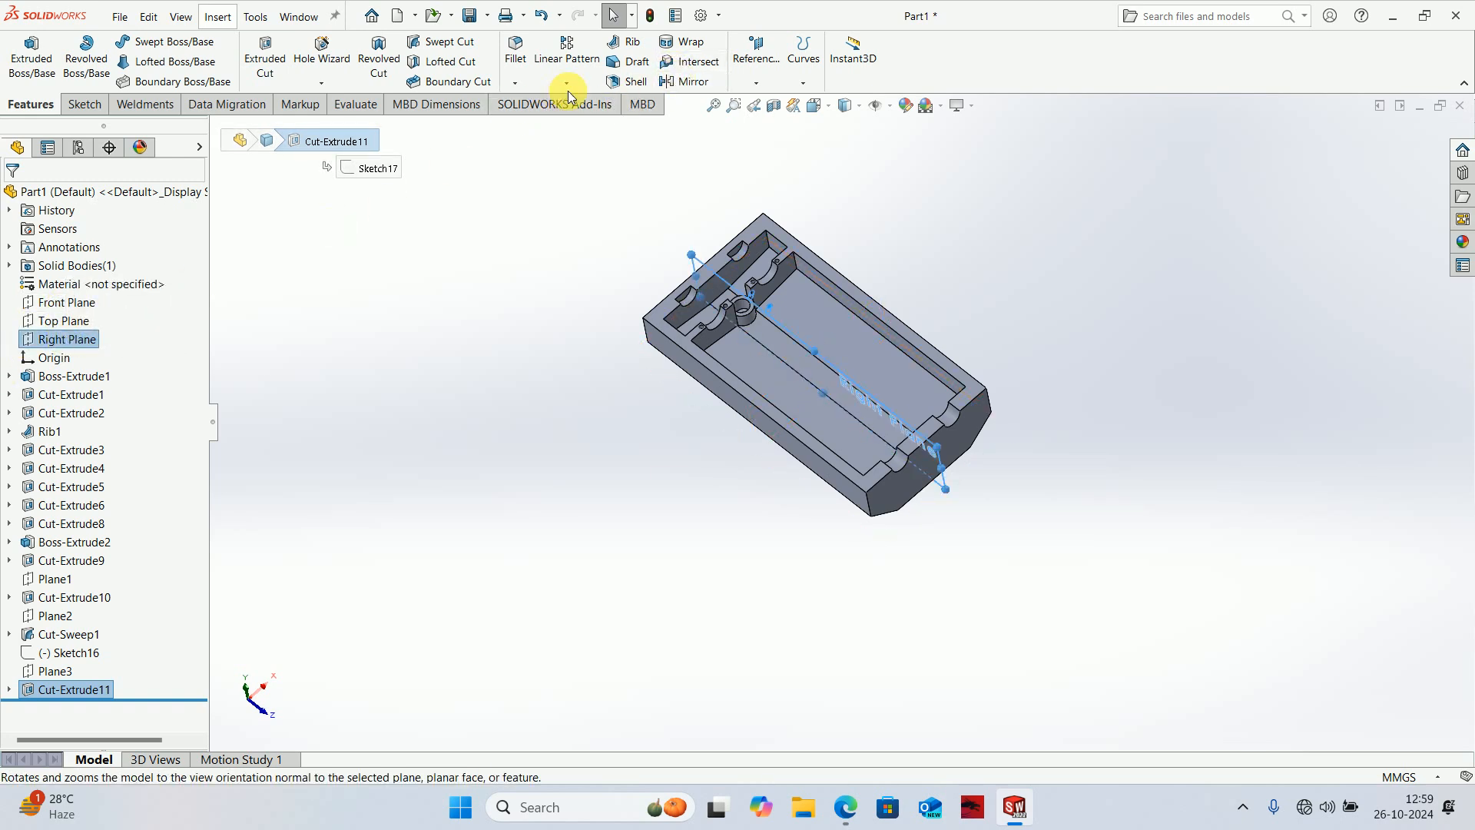
{"action": "left_click", "coordinate": [696, 84]}
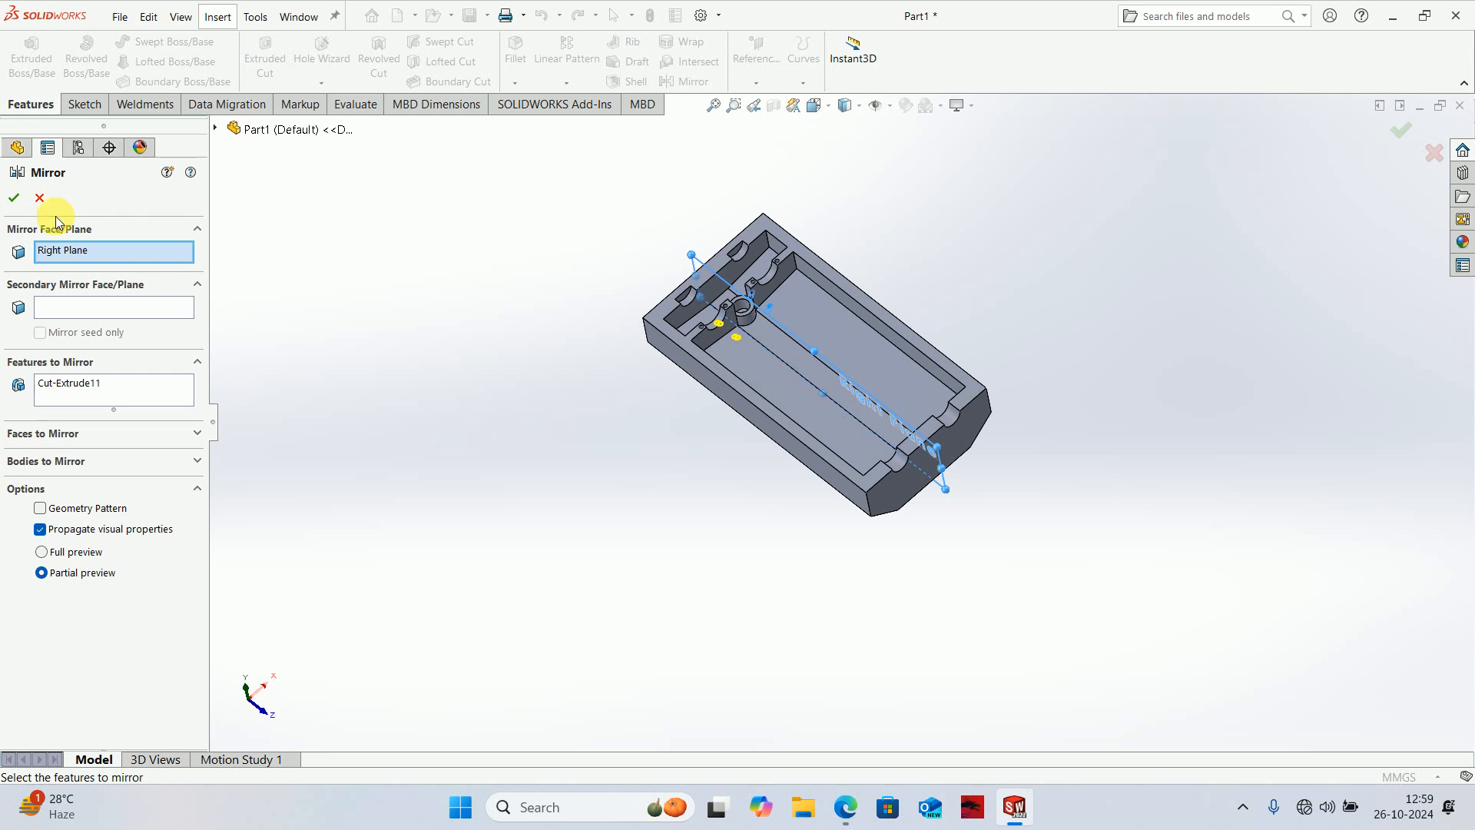
{"action": "left_click", "coordinate": [14, 199]}
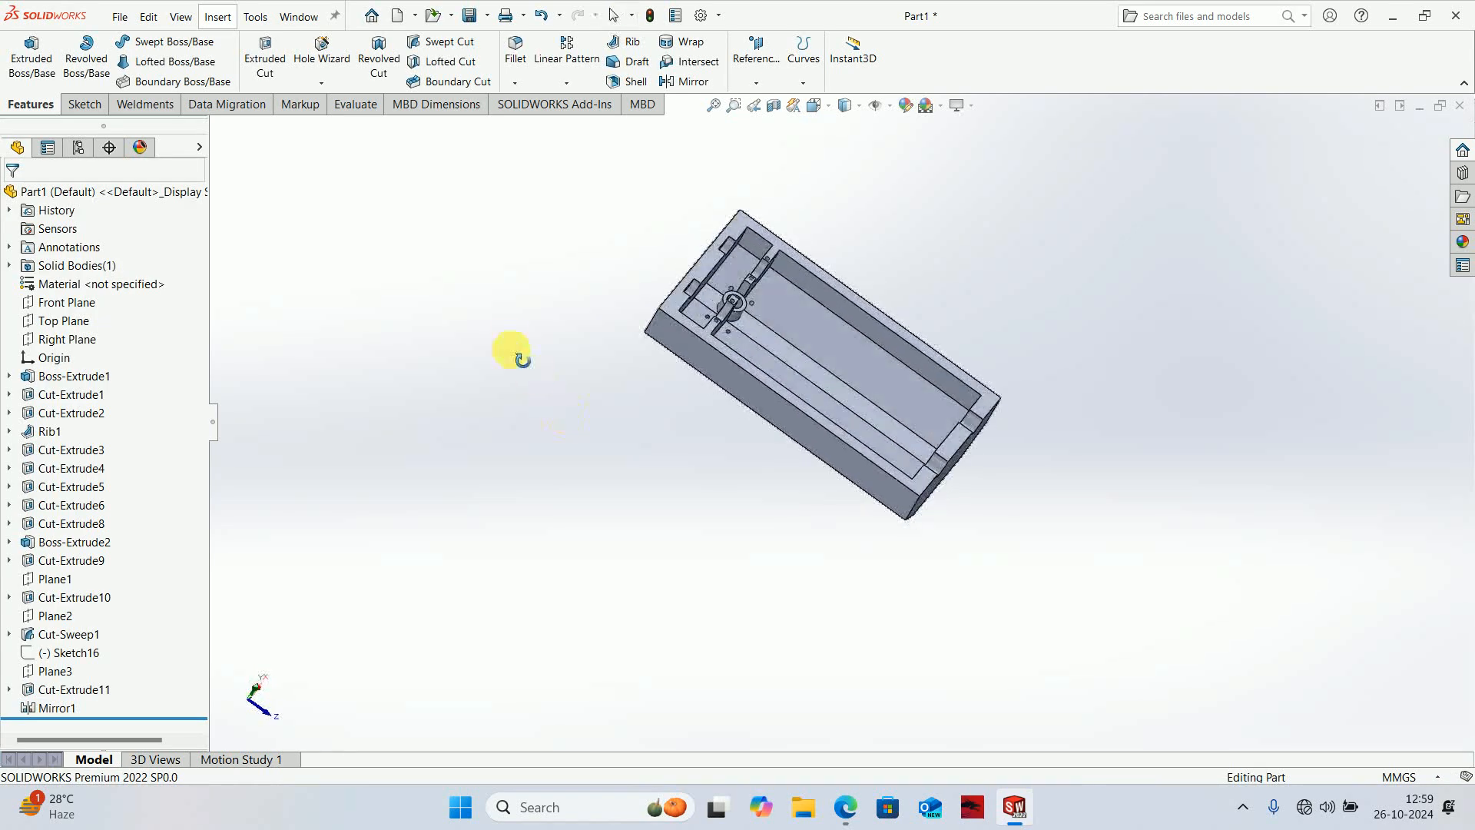
- Start a linear pattern of Rib1 through Cut-Extrude9, plus Cut-Extrude10, Cut-Sweep1 and Mirror1
{"action": "left_click", "coordinate": [46, 432]}
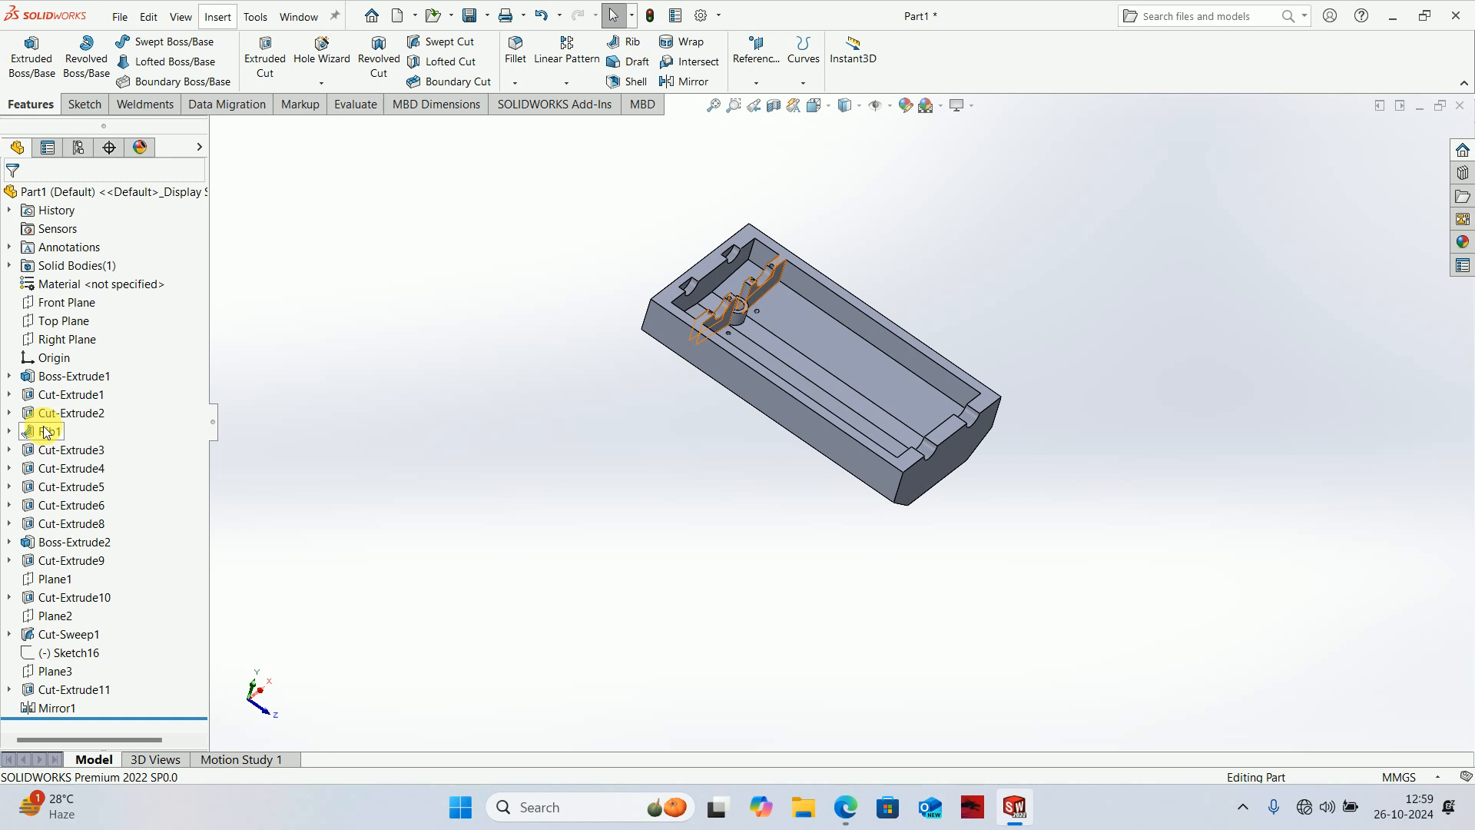
{"action": "left_click", "coordinate": [46, 432]}
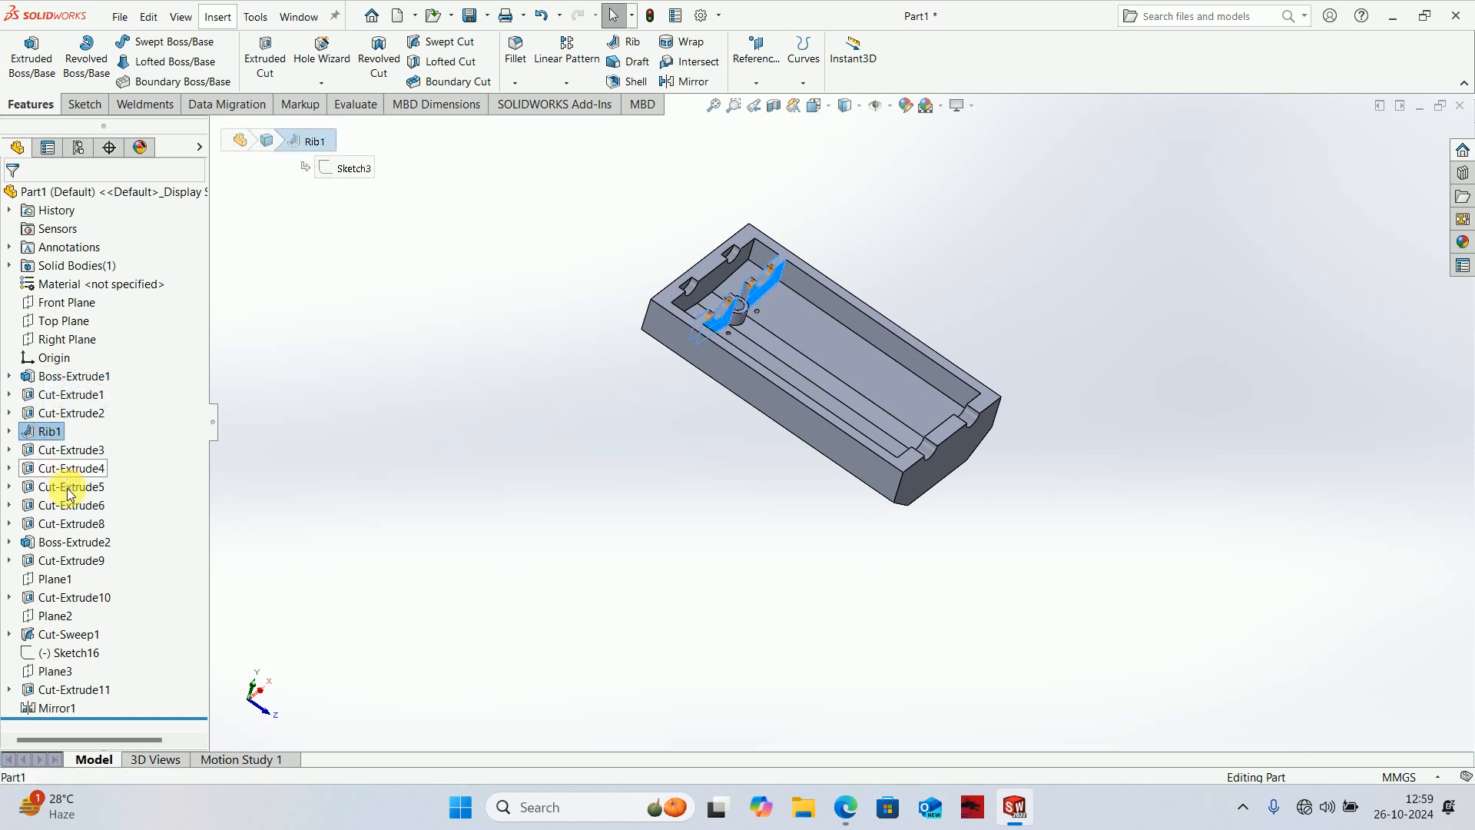
{"action": "left_click", "coordinate": [58, 556], "text": "shift"}
{"action": "left_click", "coordinate": [61, 597], "text": "ctrl"}
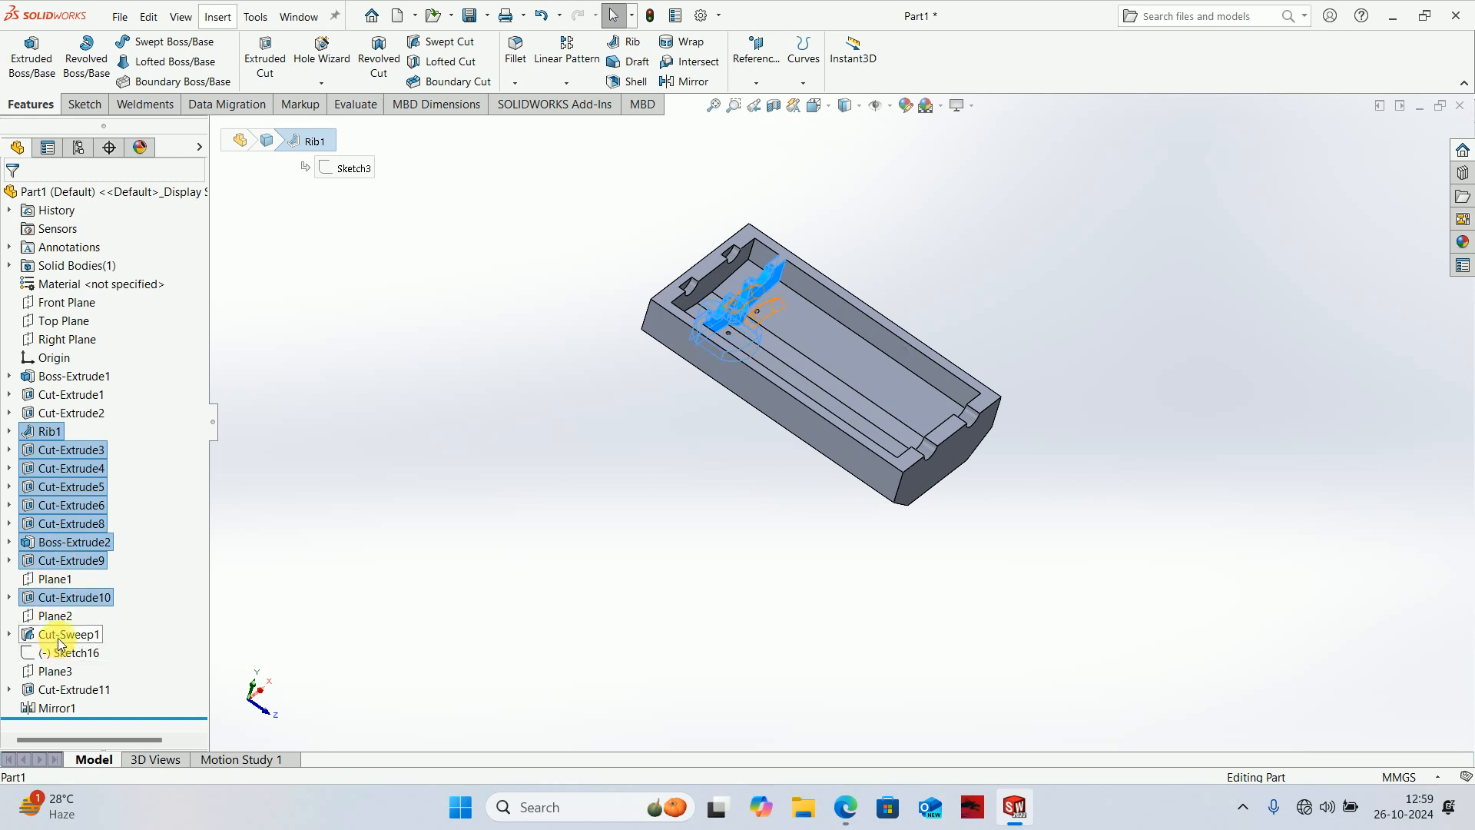
{"action": "left_click", "coordinate": [60, 636], "text": "ctrl"}
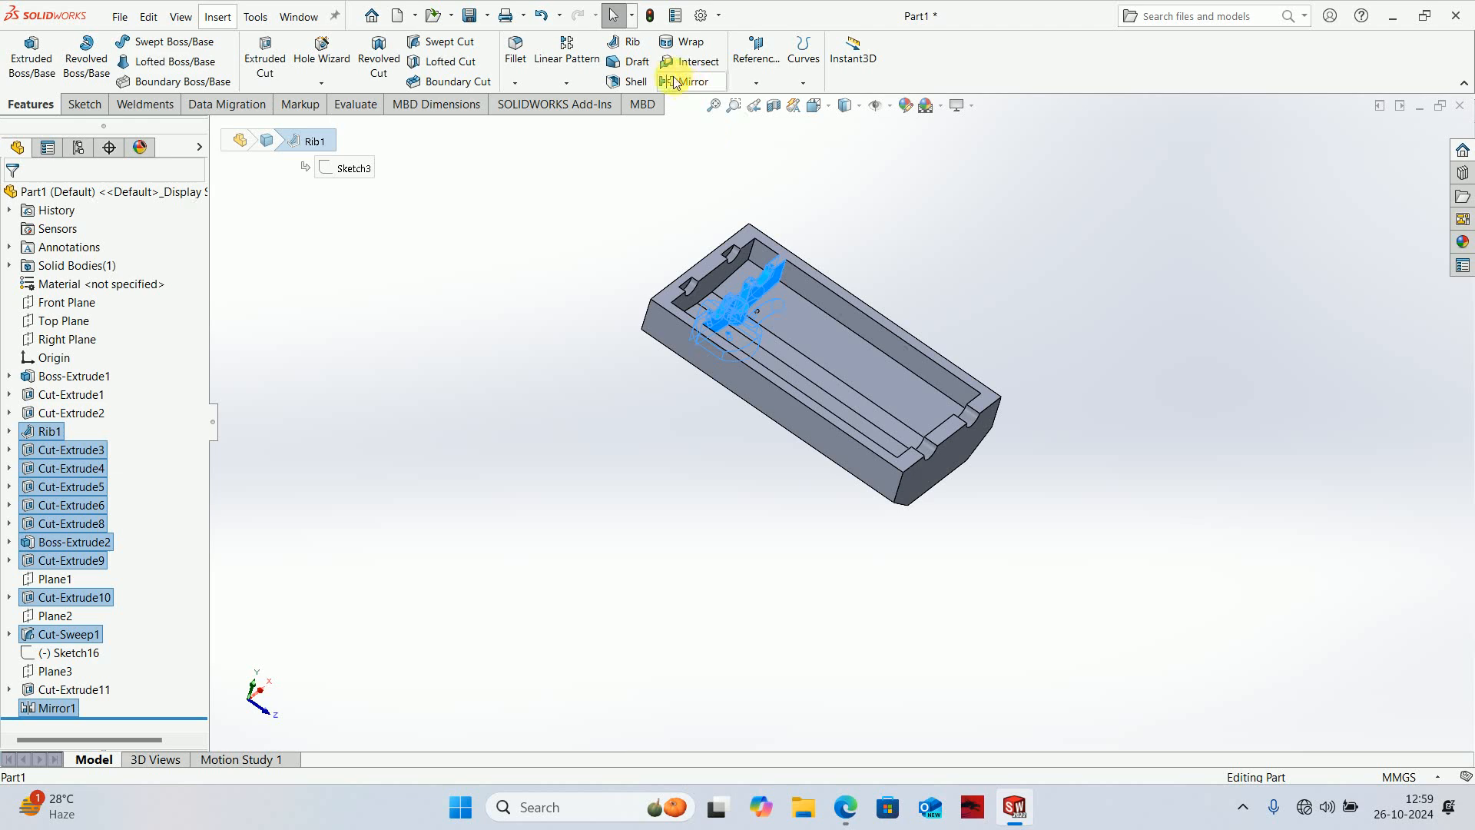
{"action": "left_click", "coordinate": [566, 47]}
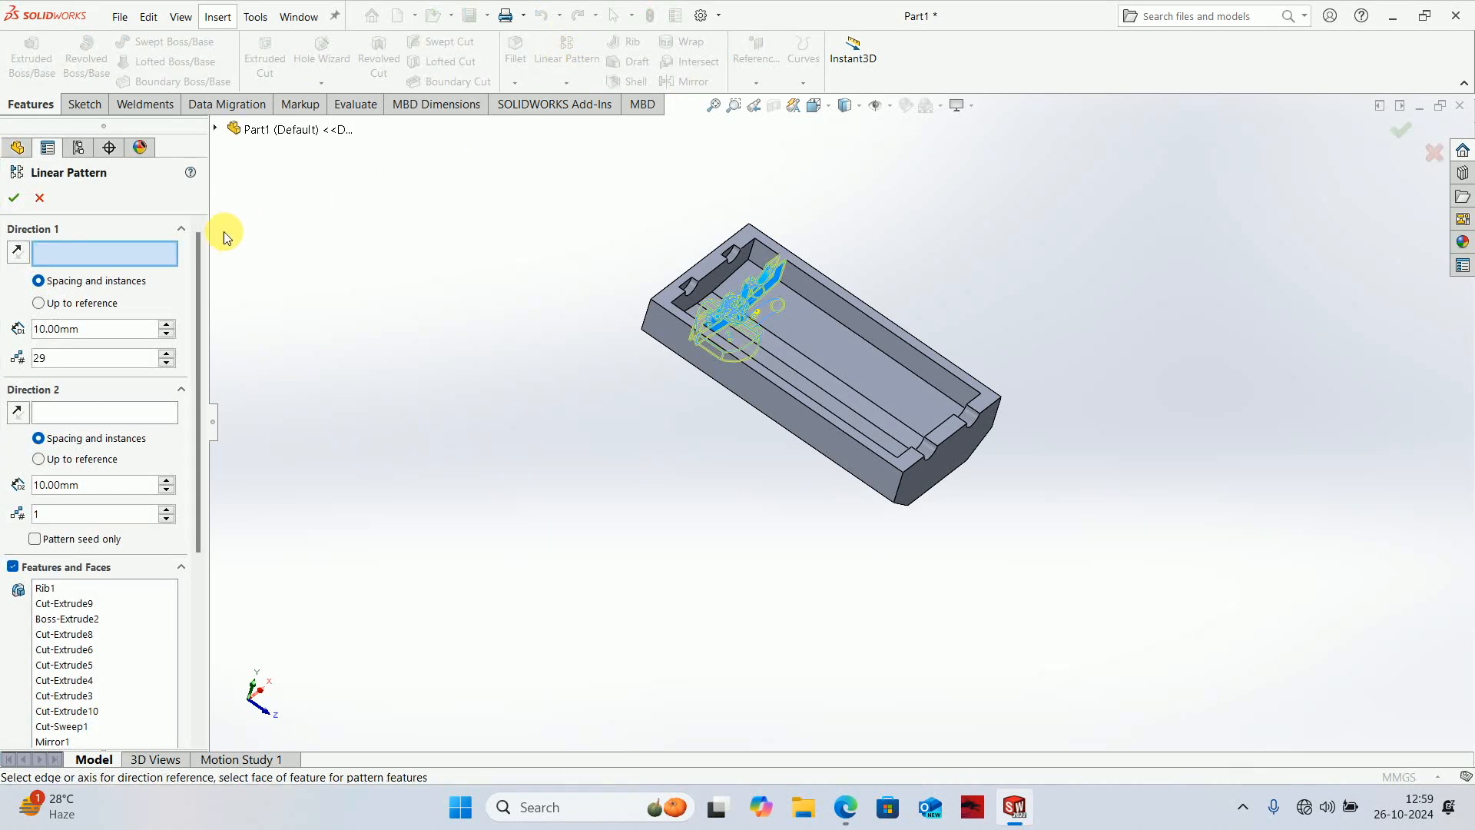
- Pattern the features along the end face's normal, reversed into the body, with 86 mm spacing and 4 instances
{"action": "middle_click_drag", "start_coordinate": [538, 438], "coordinate": [243, 332]}
{"action": "left_click", "coordinate": [697, 261]}
{"action": "left_click", "coordinate": [21, 258]}
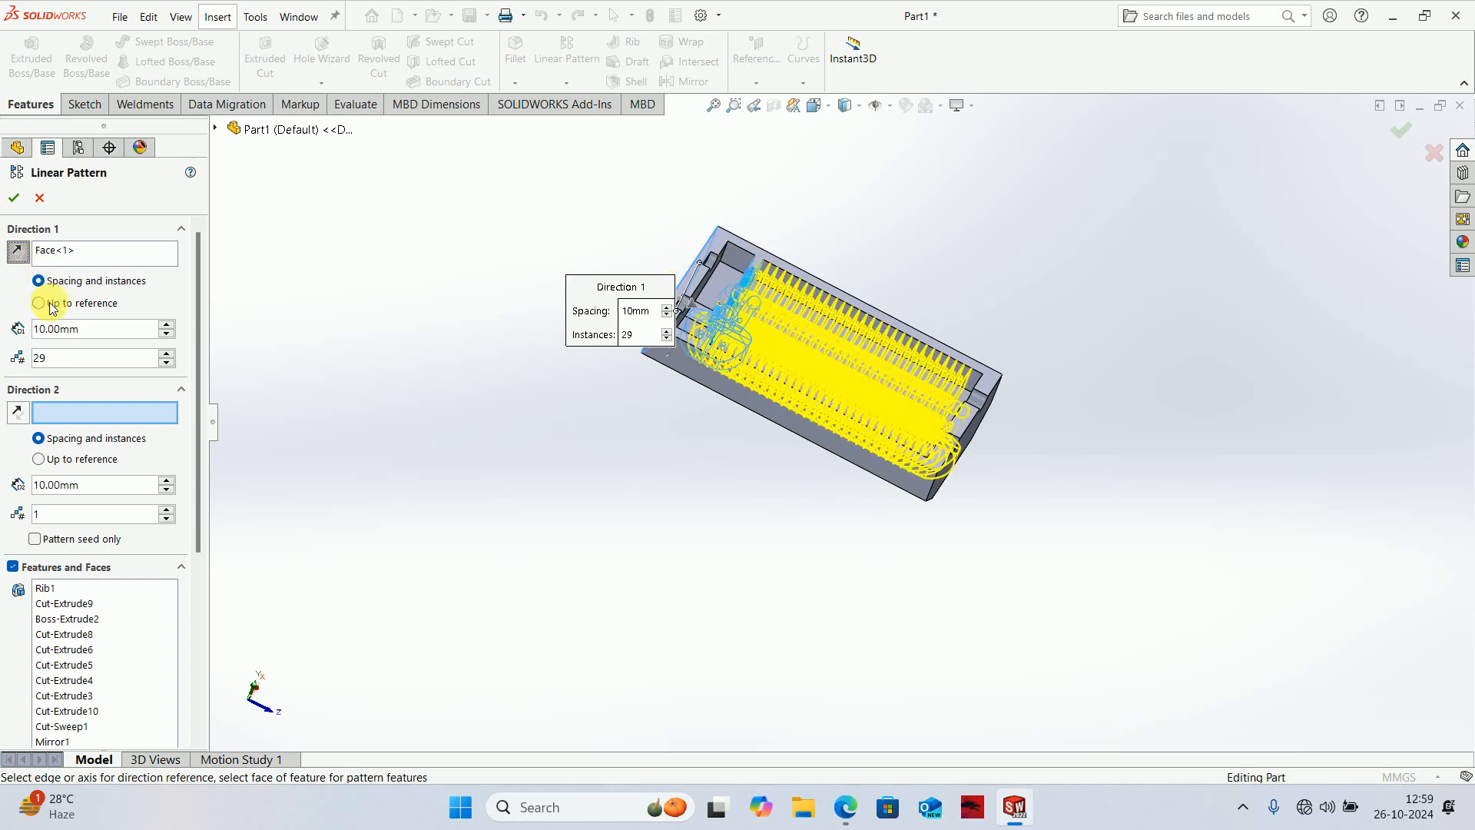
{"action": "type", "text": "86"}
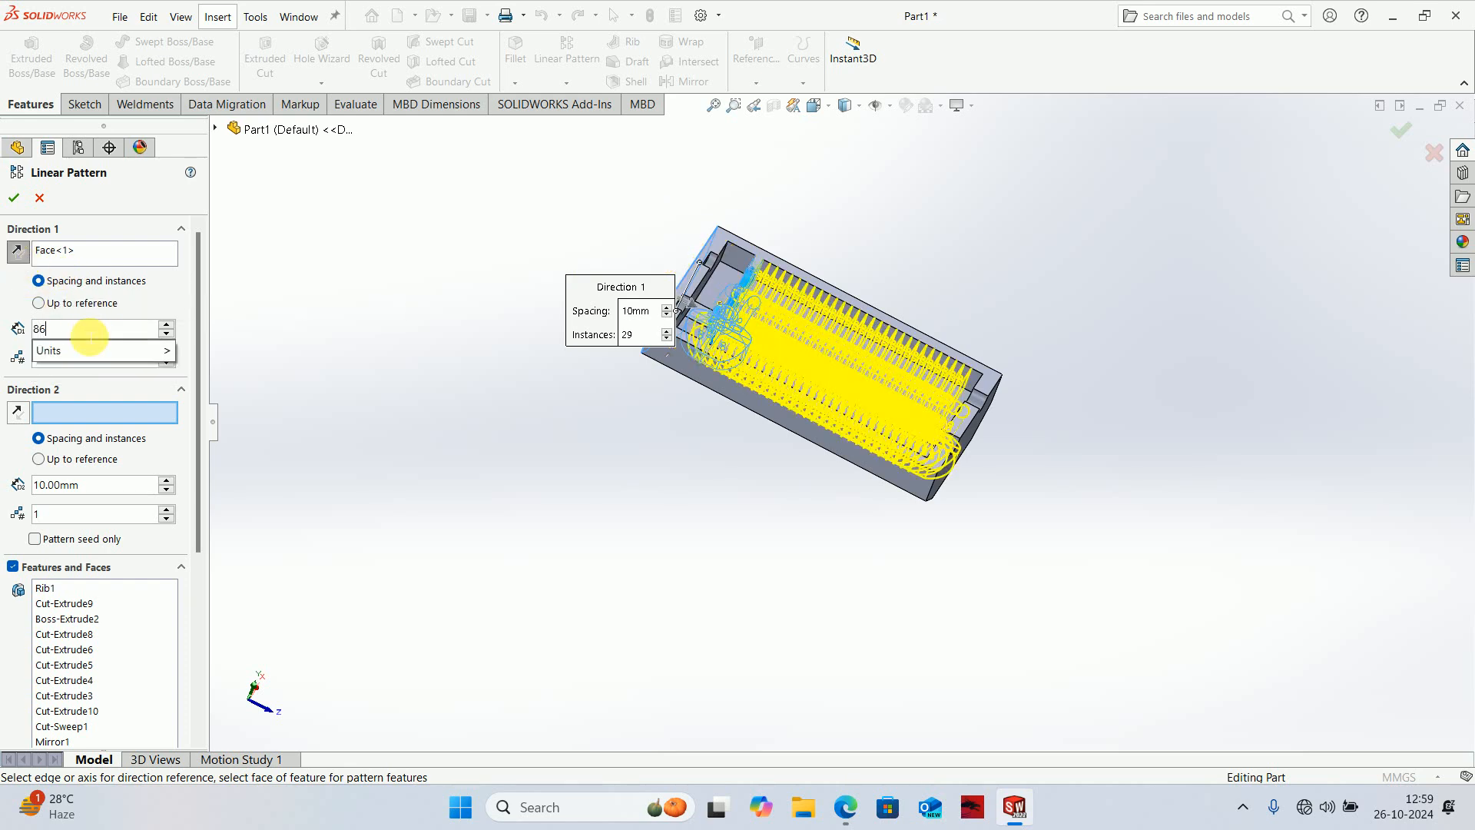
{"action": "key", "text": "Return"}
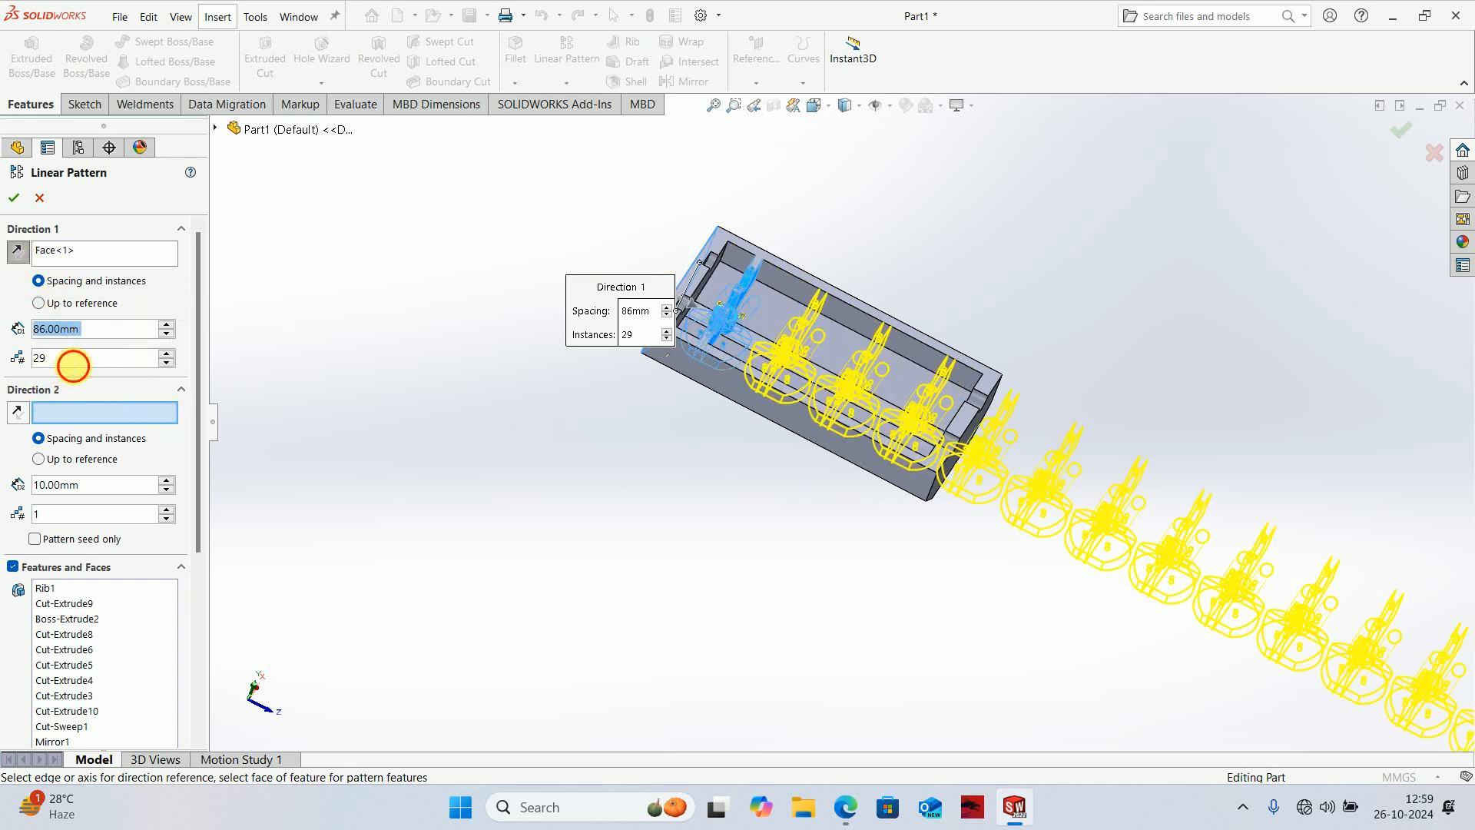
{"action": "key", "text": "Return"}
{"action": "middle_click_drag", "start_coordinate": [646, 415], "coordinate": [592, 477]}
{"action": "scroll", "coordinate": [778, 340], "scroll_direction": "down", "scroll_amount": 3}
{"action": "middle_click_drag", "start_coordinate": [779, 339], "coordinate": [876, 163]}
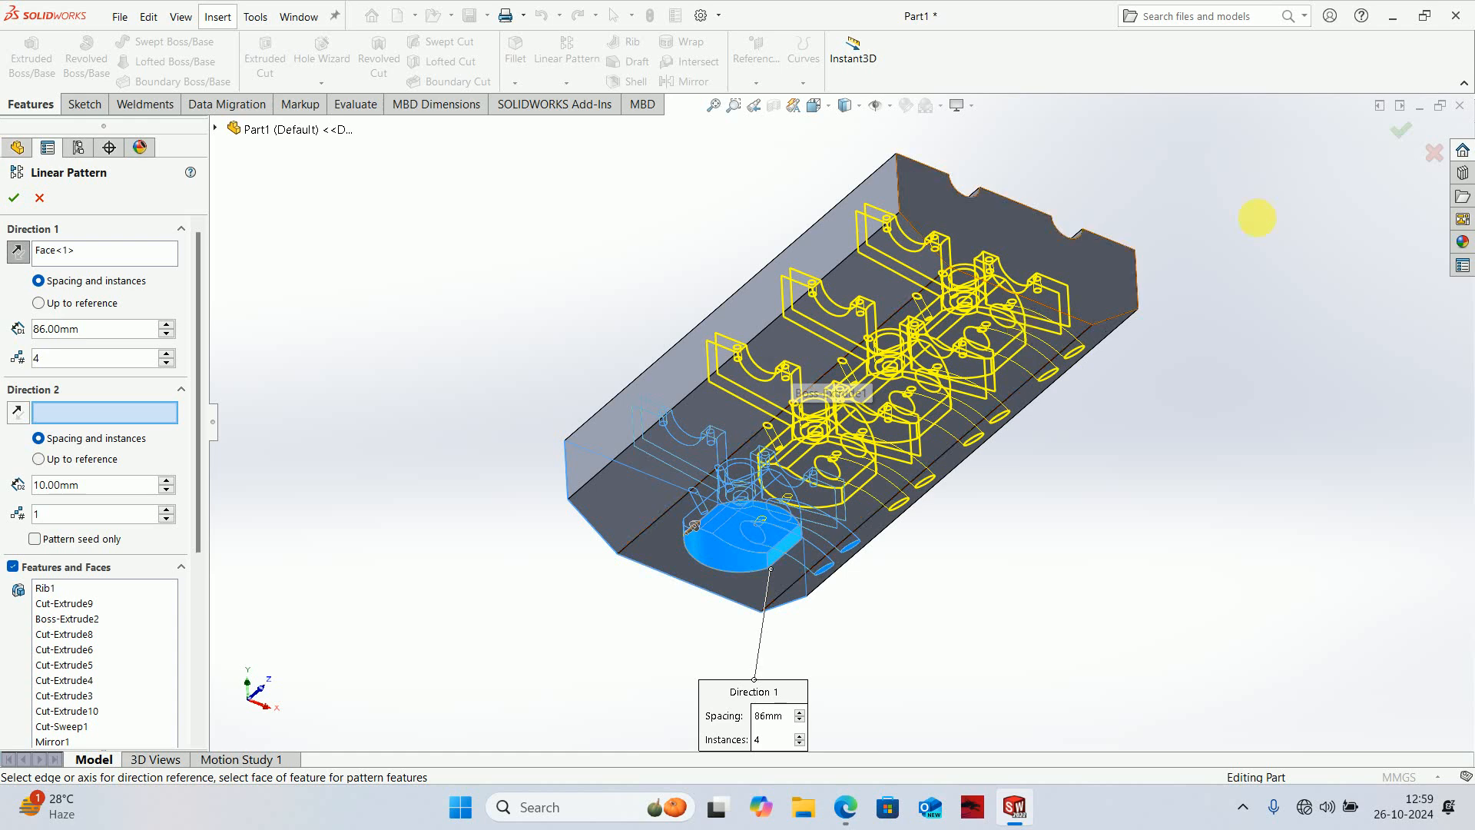
{"action": "left_click", "coordinate": [1405, 131]}
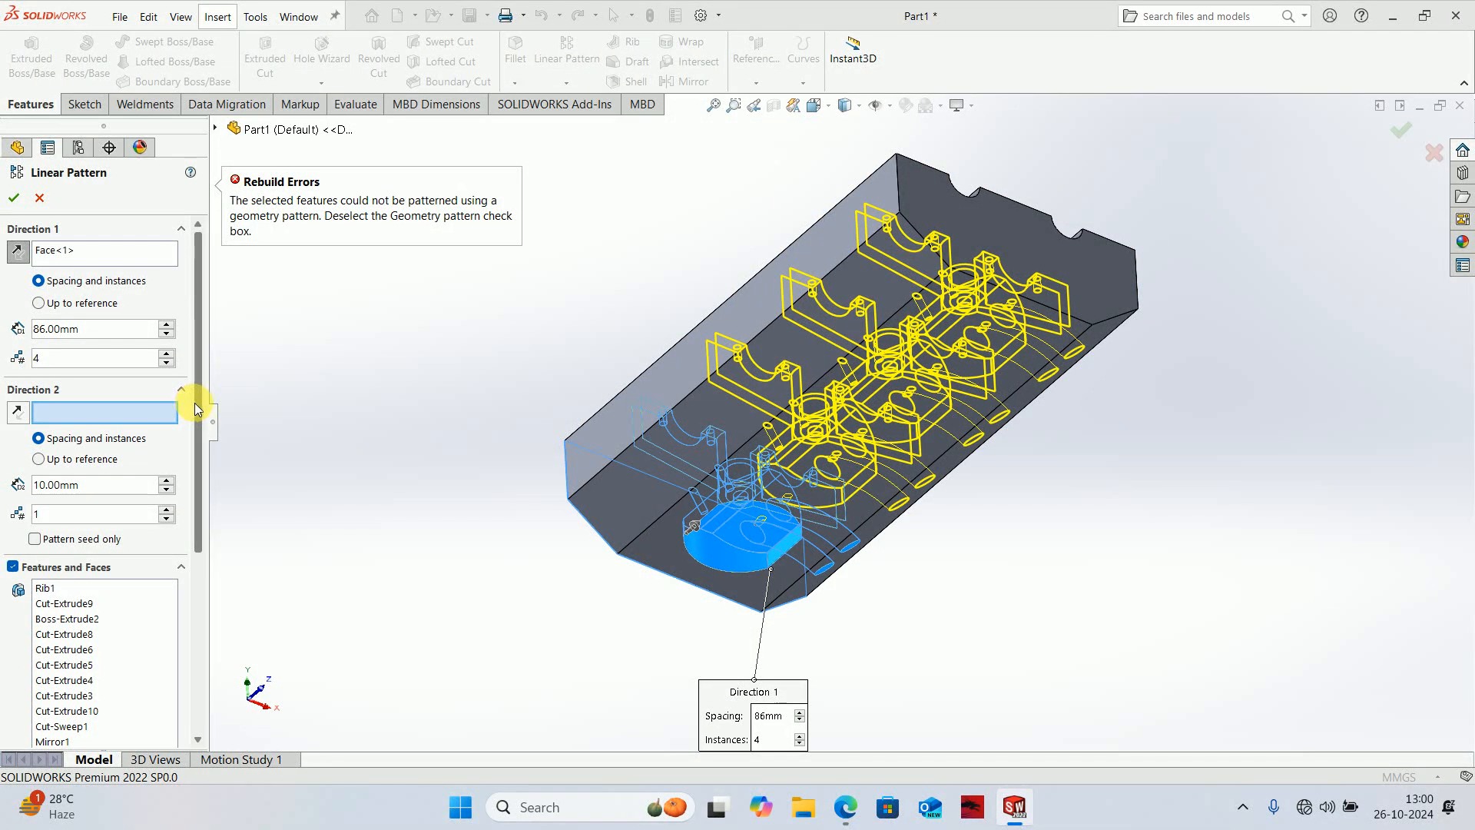
- Deselect Geometry pattern in the linear pattern's options and create the pattern
{"action": "left_click_drag", "start_coordinate": [201, 405], "coordinate": [200, 648]}
{"action": "left_click", "coordinate": [37, 627]}
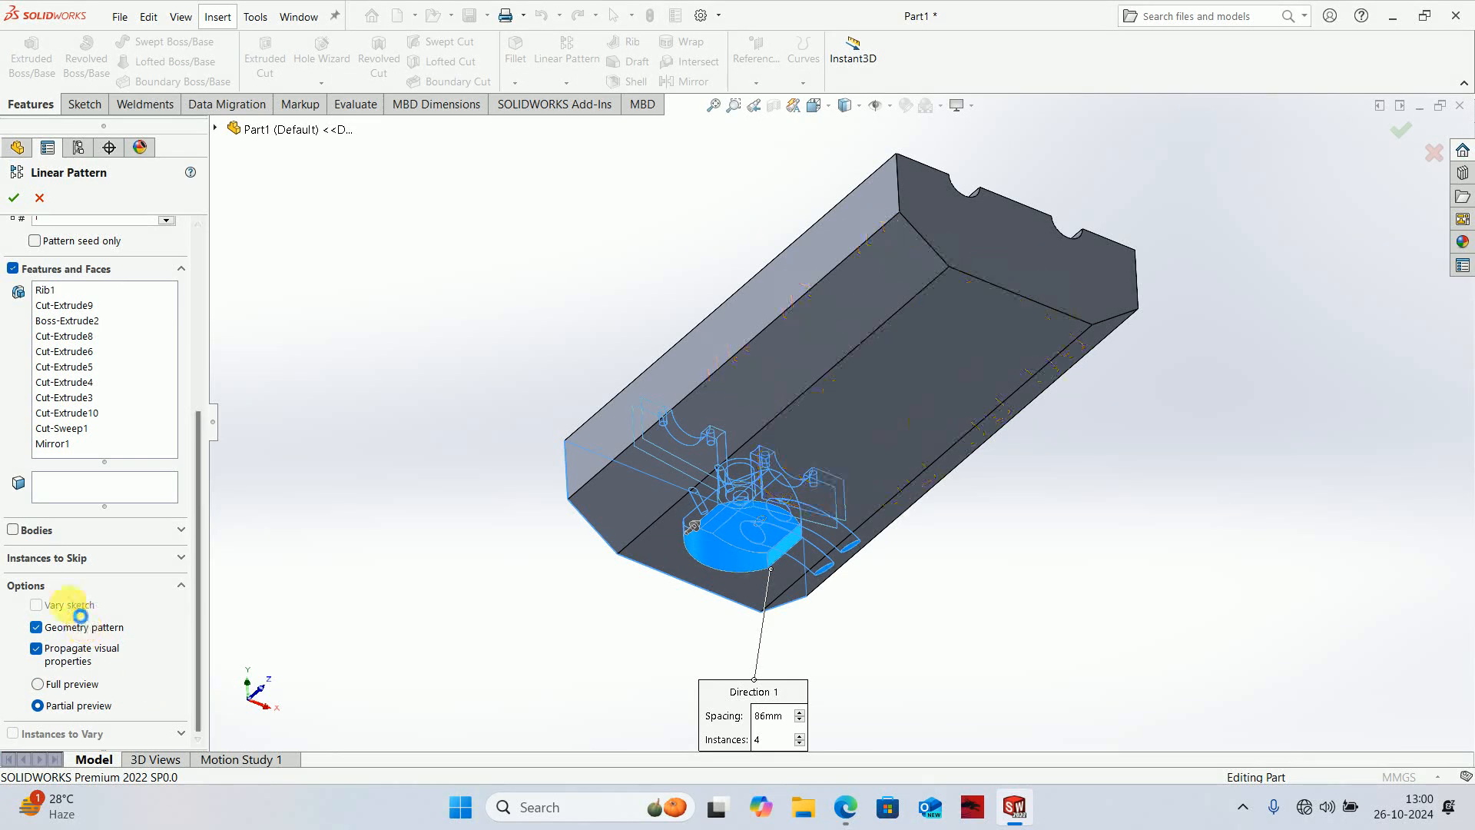
{"action": "left_click", "coordinate": [424, 251]}
{"action": "middle_click_drag", "start_coordinate": [519, 400], "coordinate": [517, 312]}
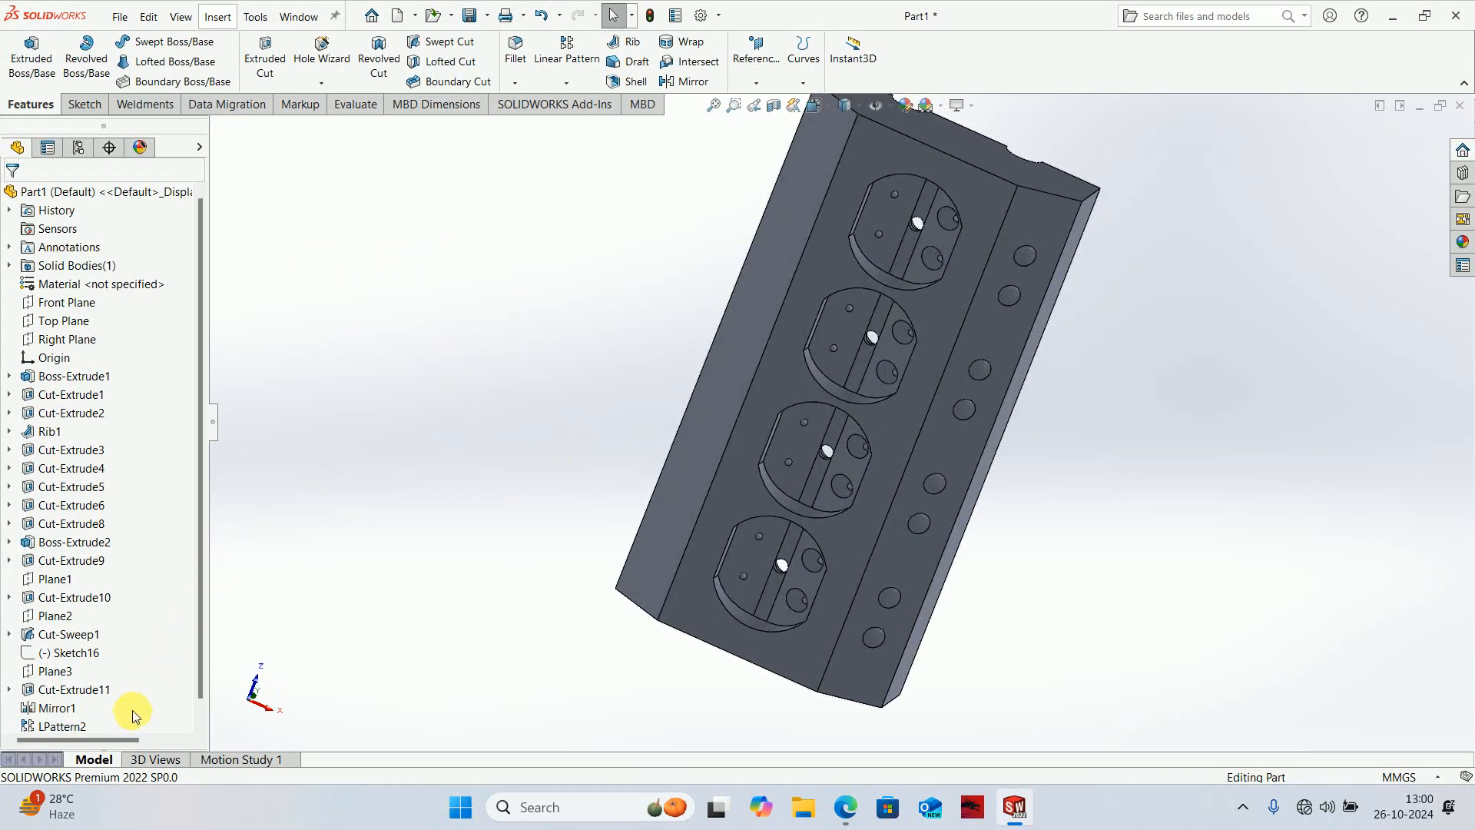
- Edit the Right Plane mirror feature to also include Cut-Sweep1 among its mirrored features
{"action": "right_click", "coordinate": [53, 708]}
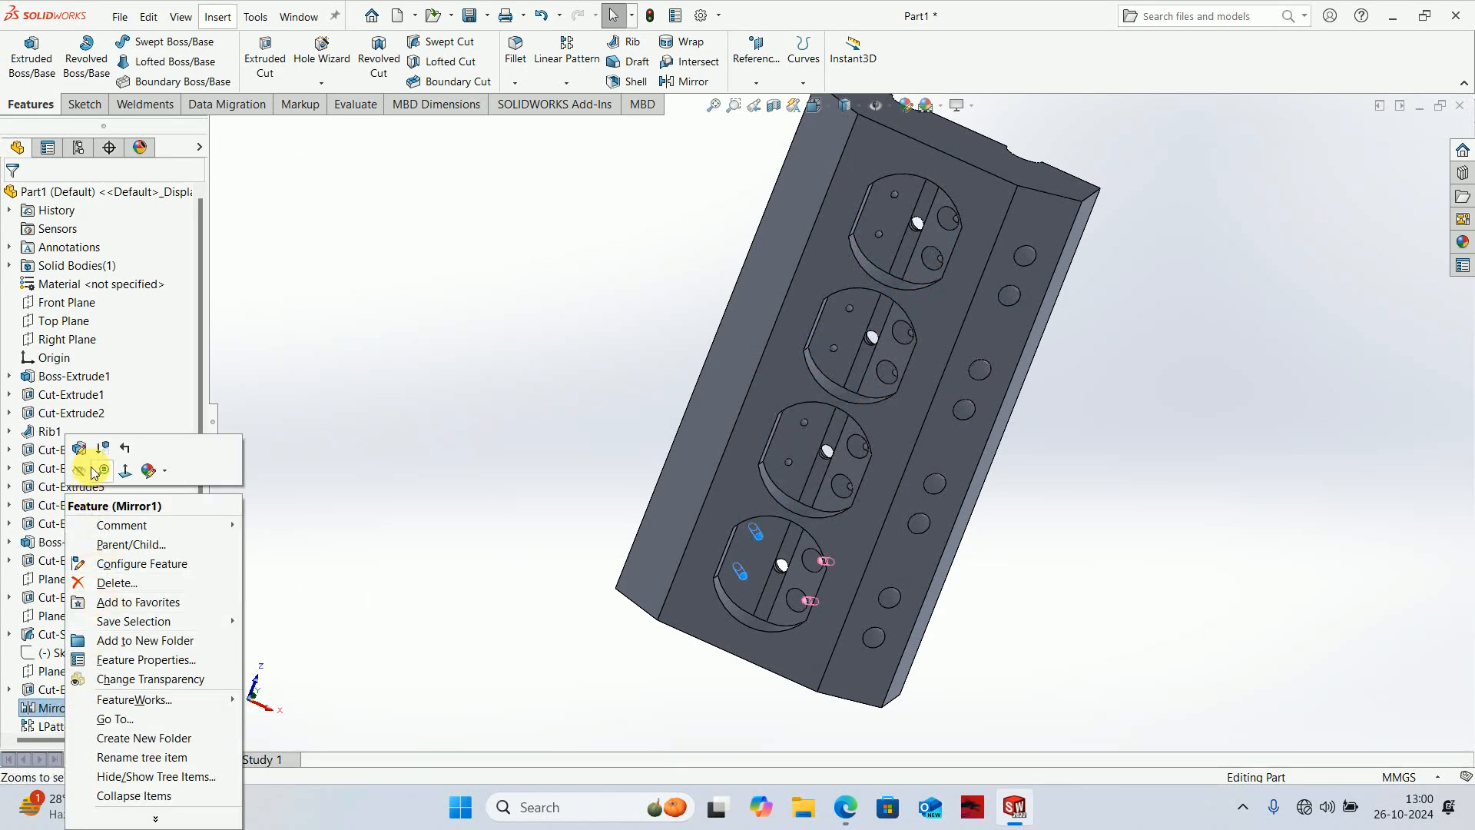
{"action": "left_click", "coordinate": [94, 470]}
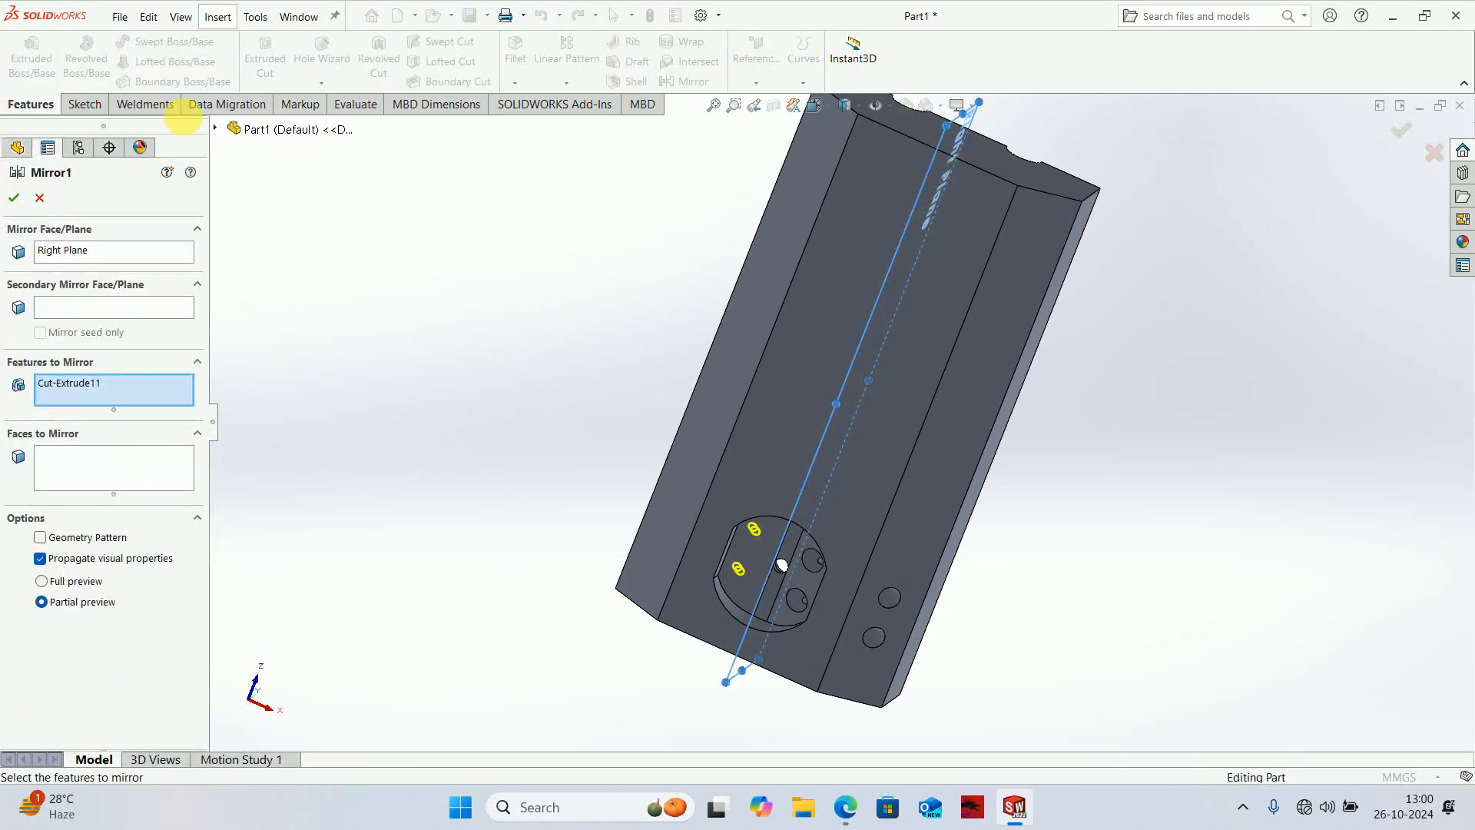
{"action": "left_click", "coordinate": [215, 129]}
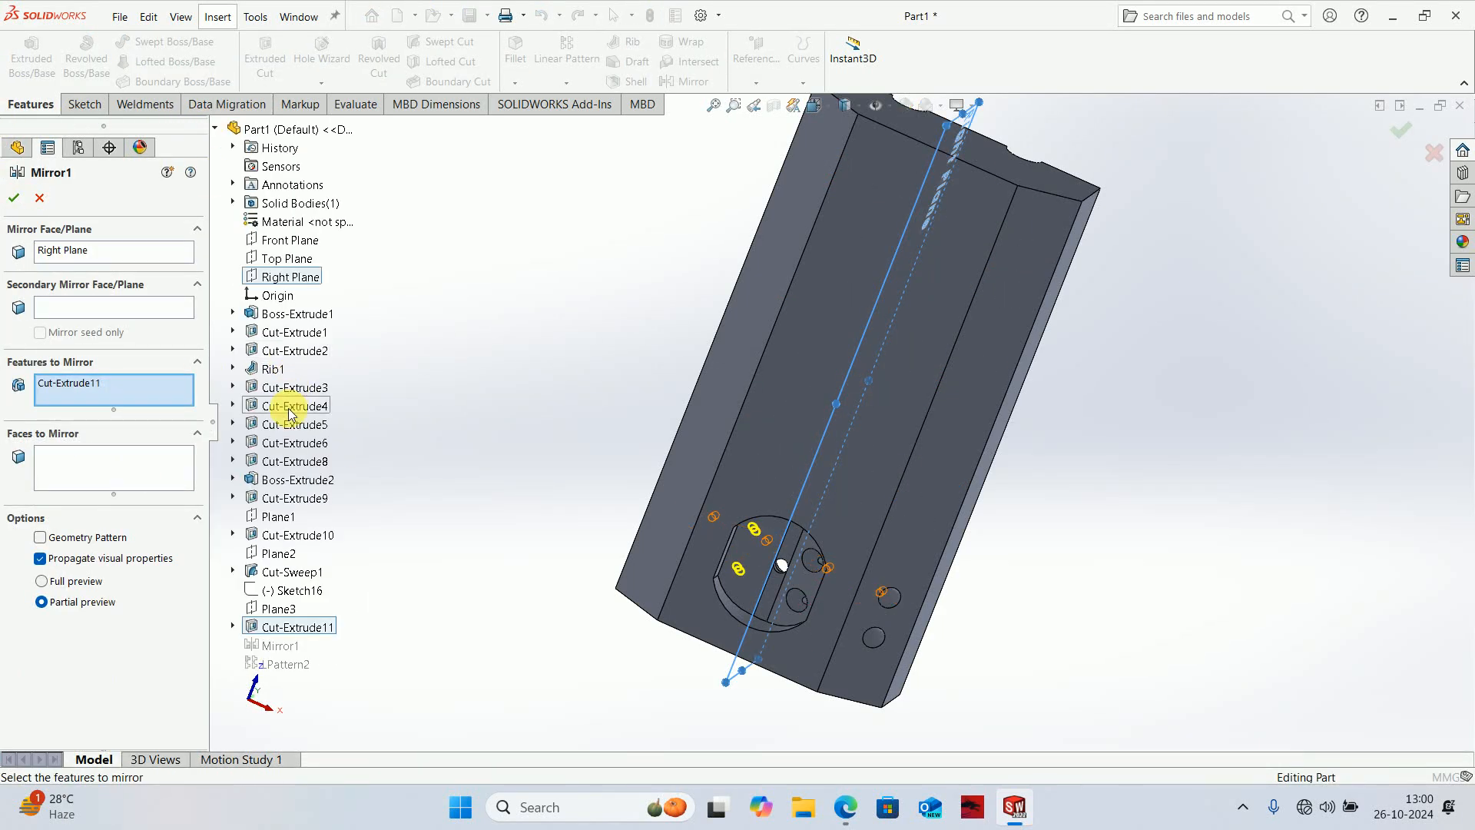
{"action": "left_click", "coordinate": [286, 571]}
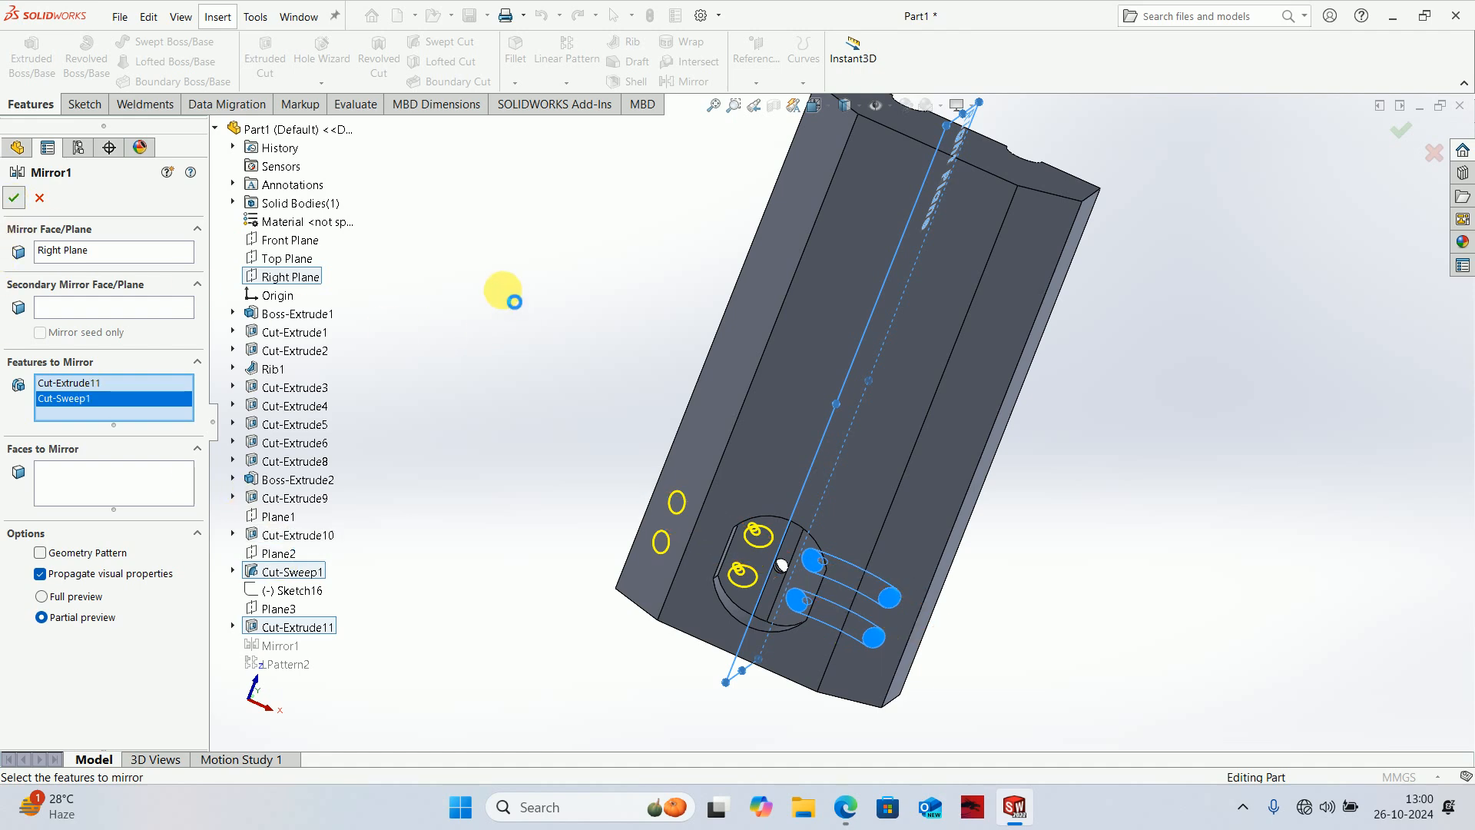
- Create a section view through the Front Plane, with the model facing the front
{"action": "middle_click_drag", "start_coordinate": [1180, 240], "coordinate": [92, 264]}
{"action": "left_click", "coordinate": [65, 302]}
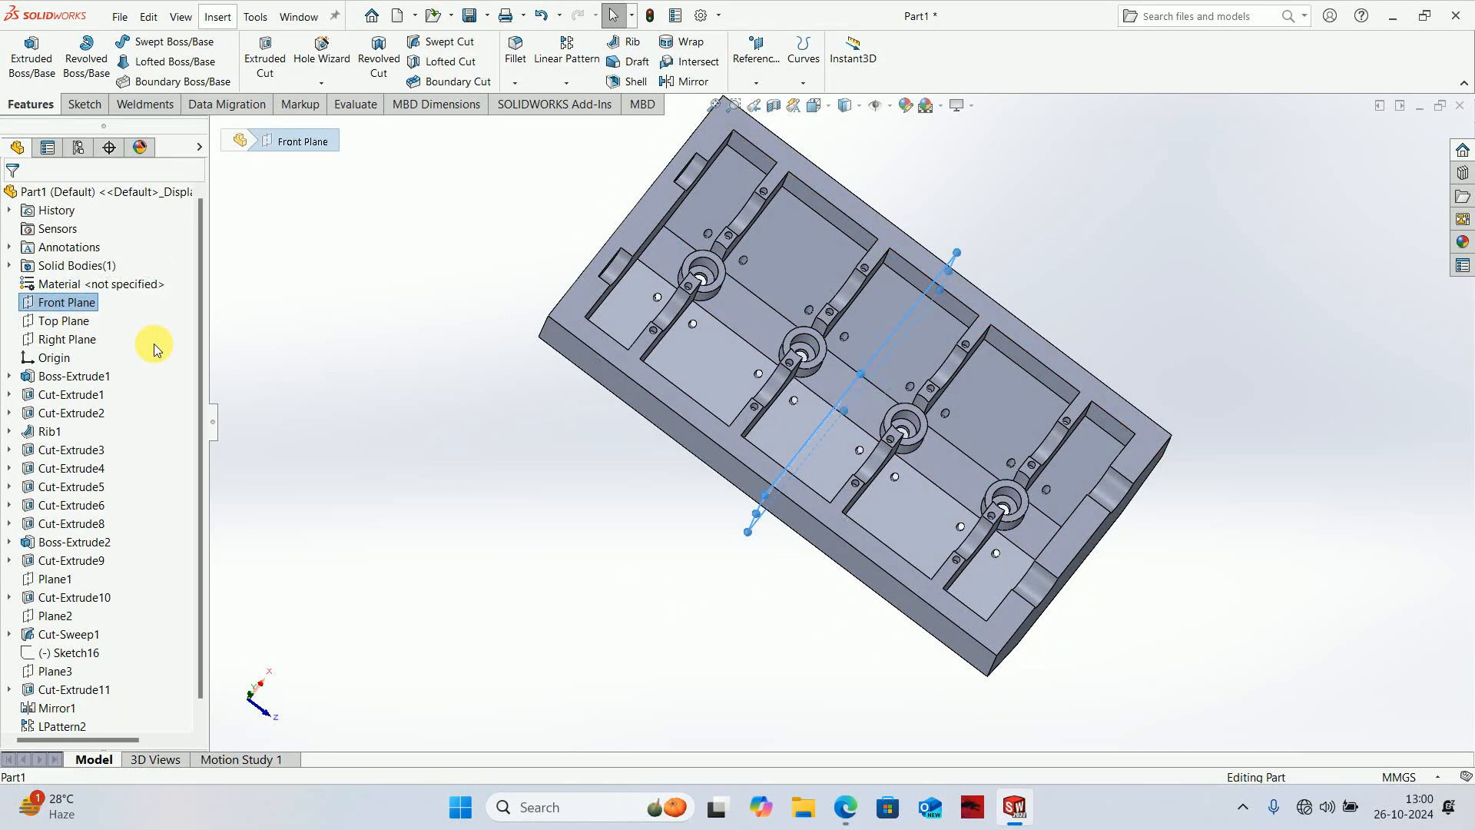
{"action": "key", "text": "ctrl+8"}
{"action": "left_click", "coordinate": [773, 105]}
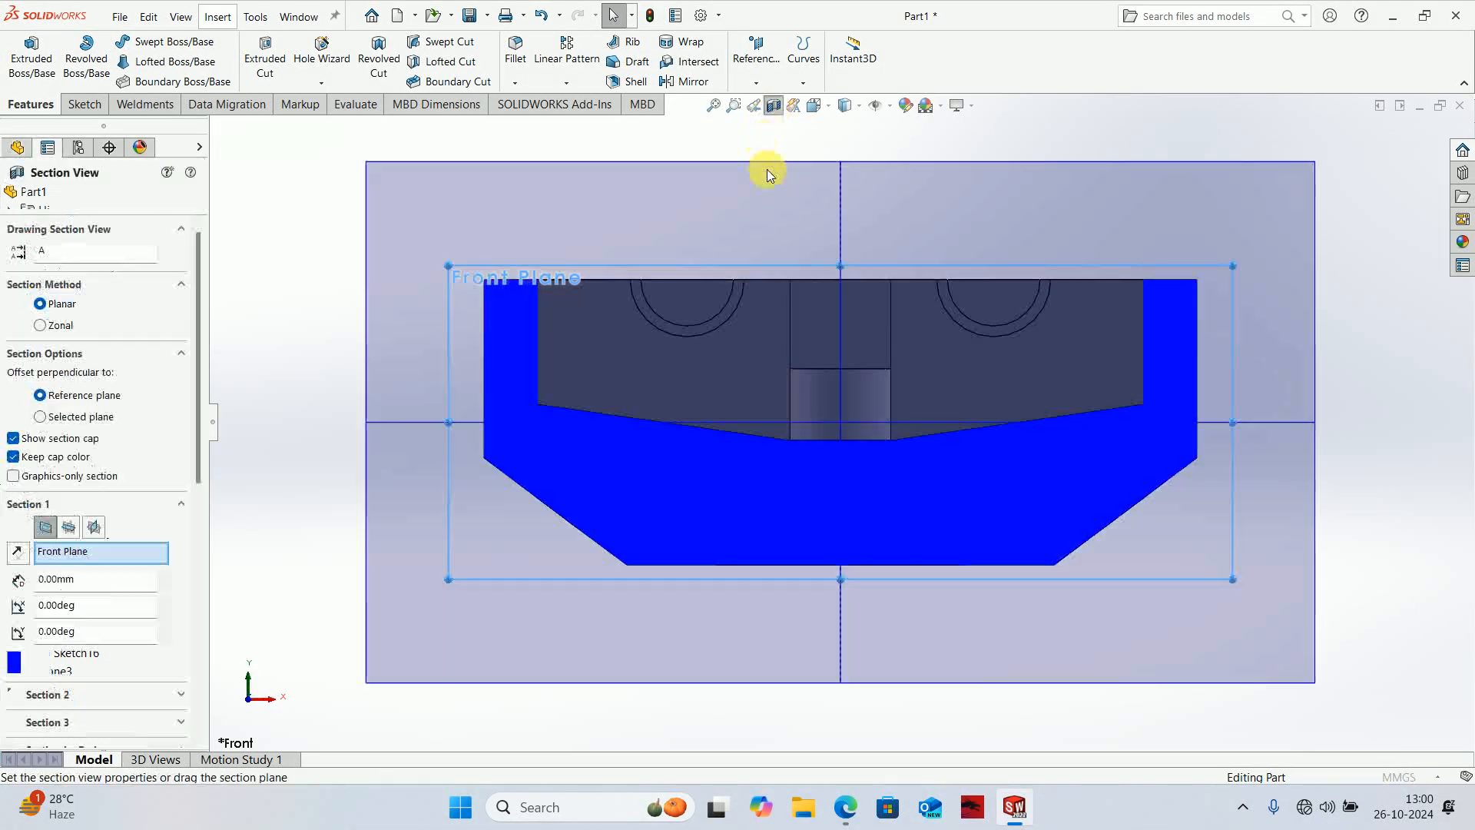
{"action": "left_click", "coordinate": [1400, 131]}
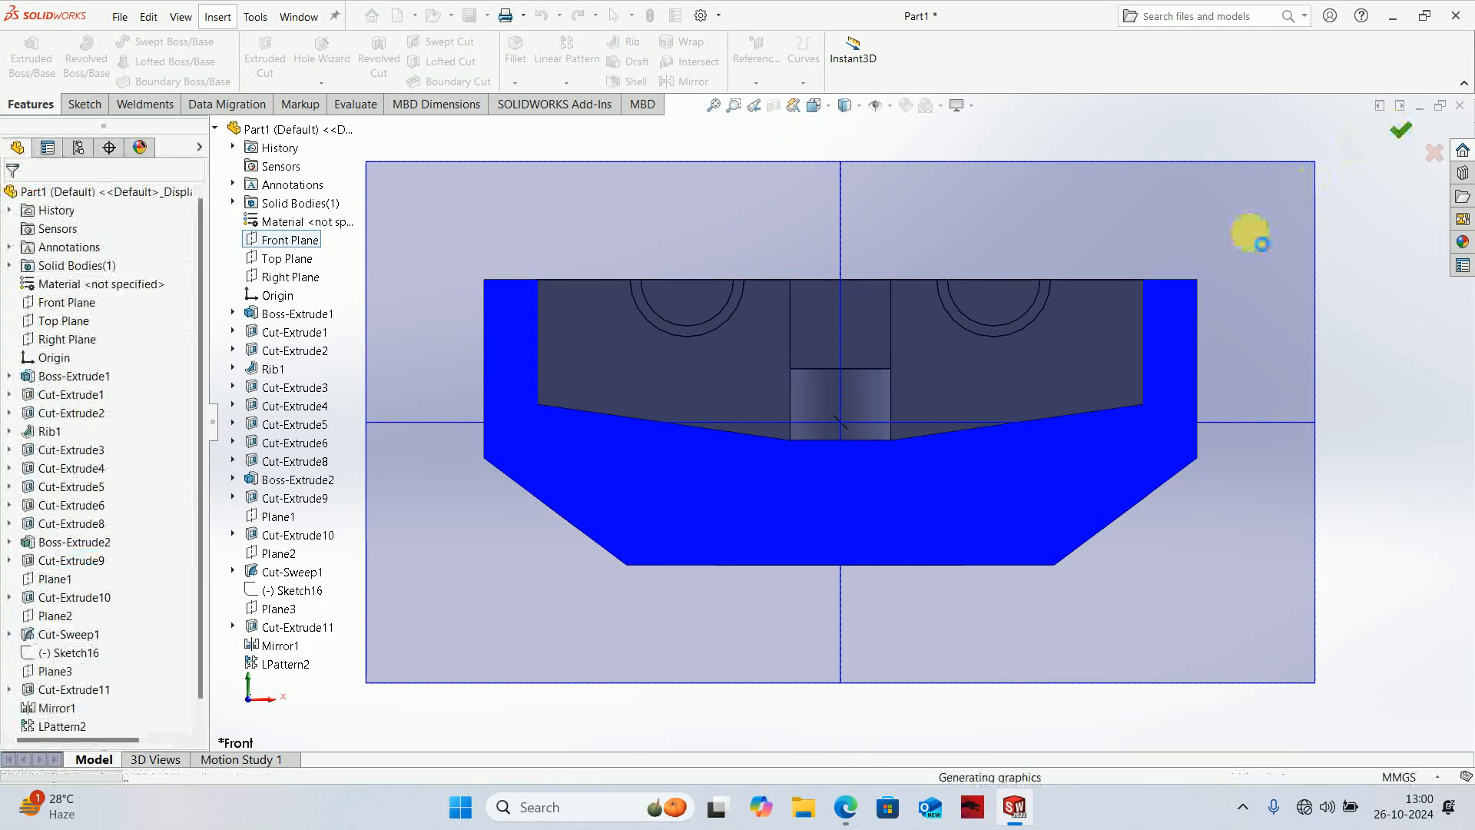
- Switch to the Engine Assembly PDF in Edge, compare Section BB-BB with the model's section in SOLIDWORKS, and close the section view
{"action": "left_click", "coordinate": [846, 807]}
{"action": "scroll", "coordinate": [975, 484], "scroll_direction": "down", "scroll_amount": 15}
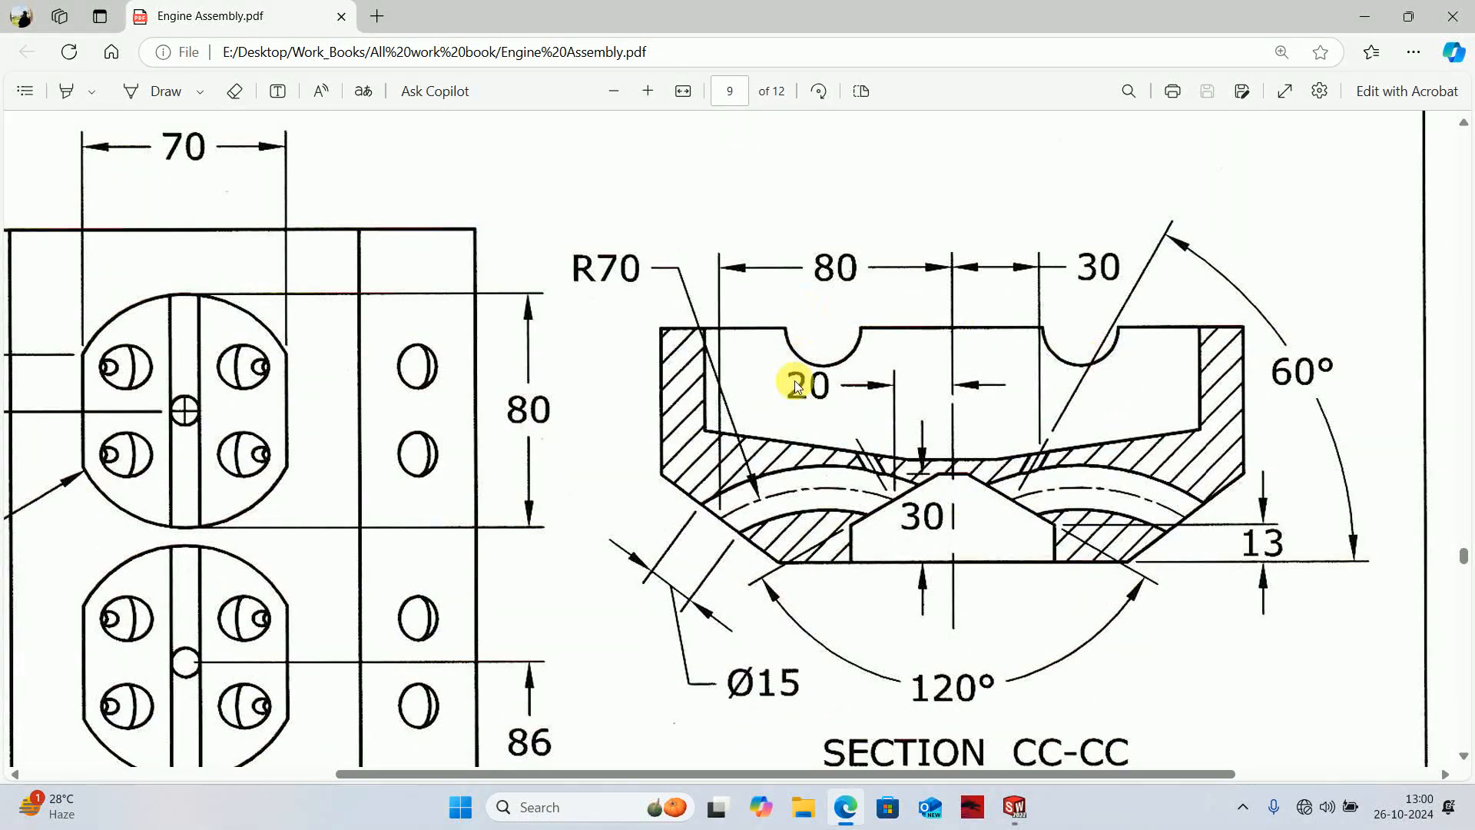
{"action": "scroll", "coordinate": [794, 380], "scroll_direction": "down", "scroll_amount": 5}
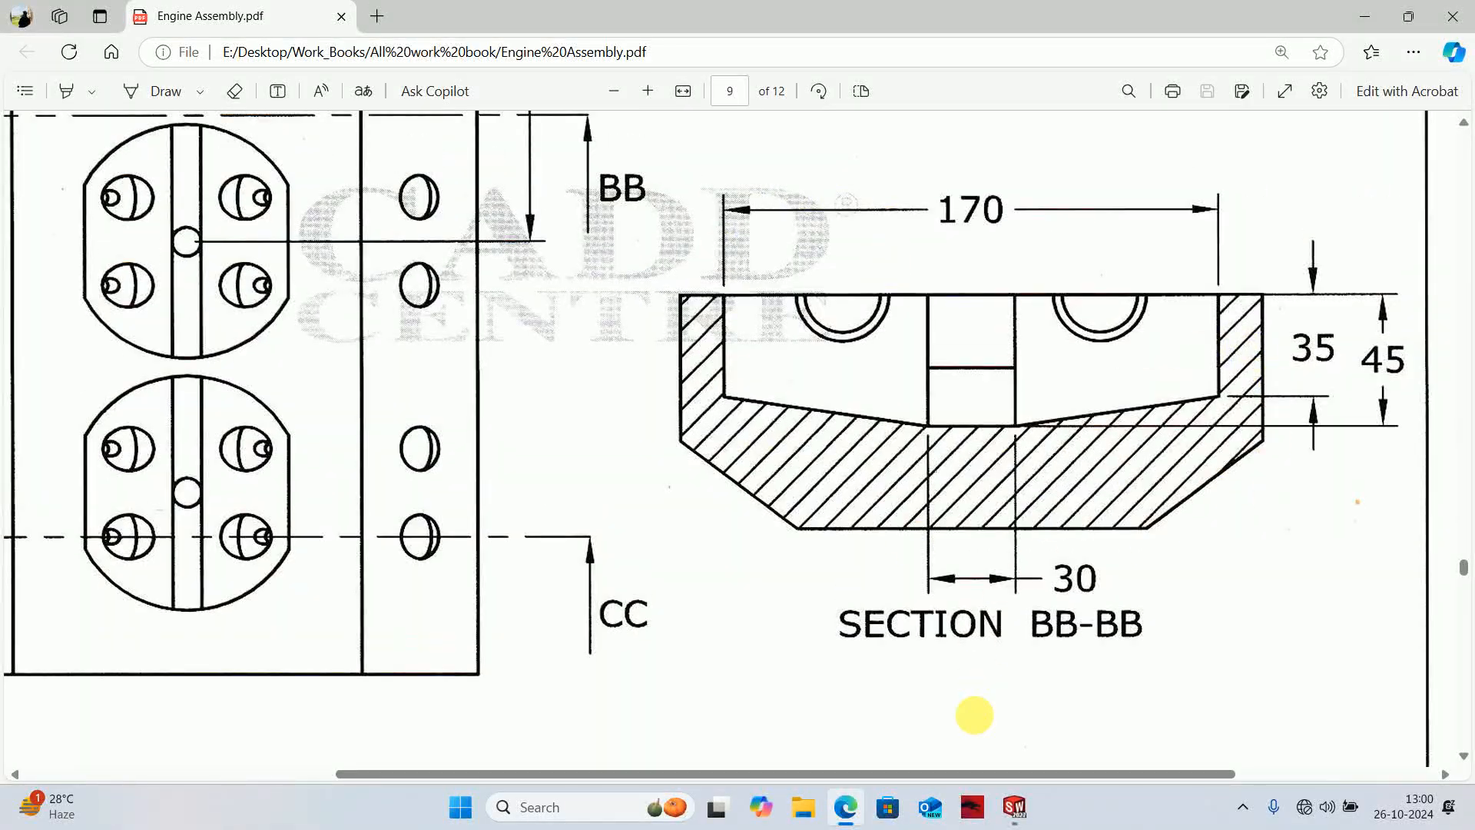
{"action": "left_click", "coordinate": [1013, 805]}
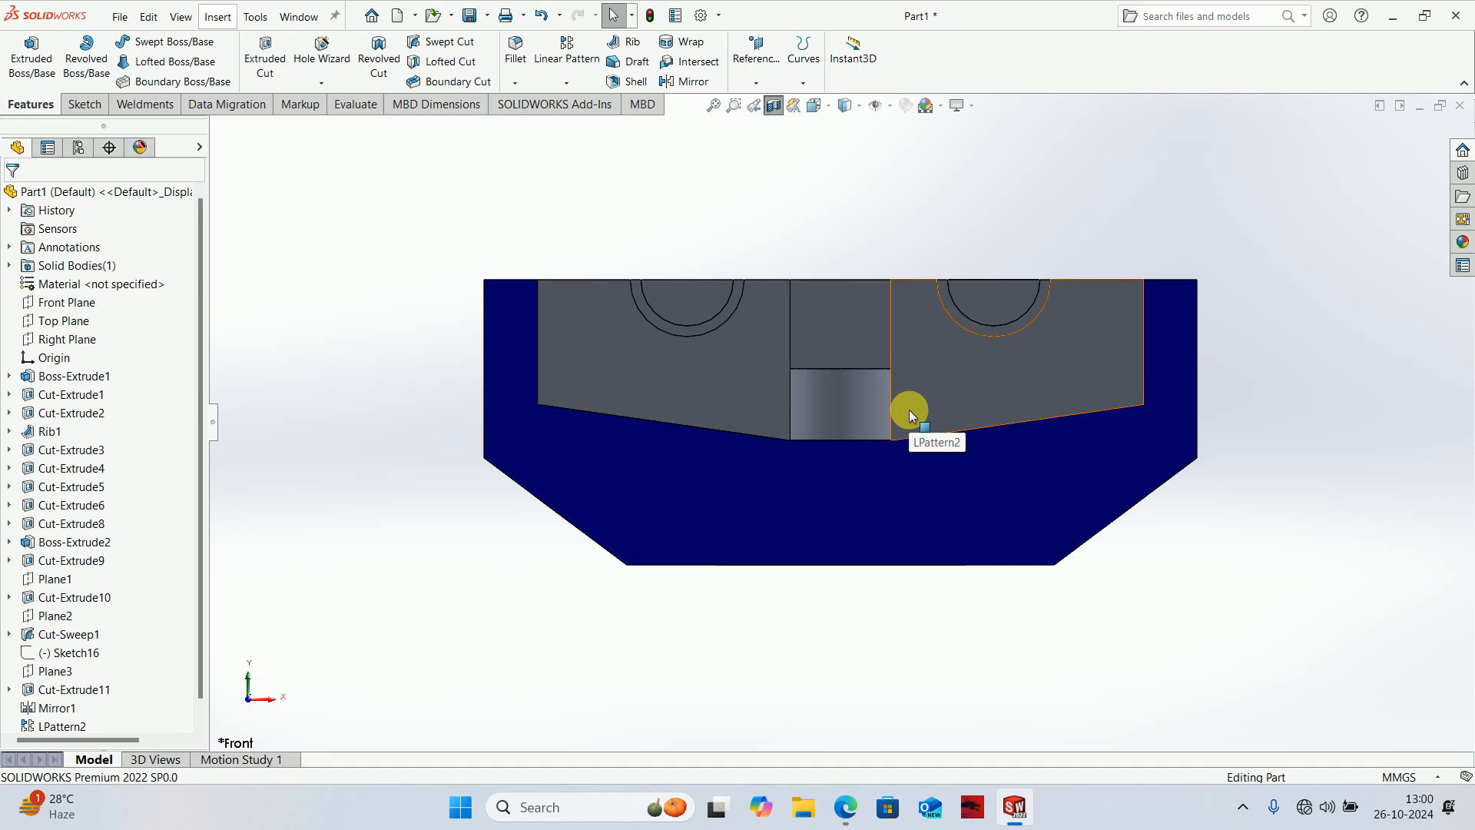
{"action": "scroll", "coordinate": [910, 408], "scroll_direction": "up", "scroll_amount": 4}
{"action": "scroll", "coordinate": [750, 300], "scroll_direction": "down", "scroll_amount": 2}
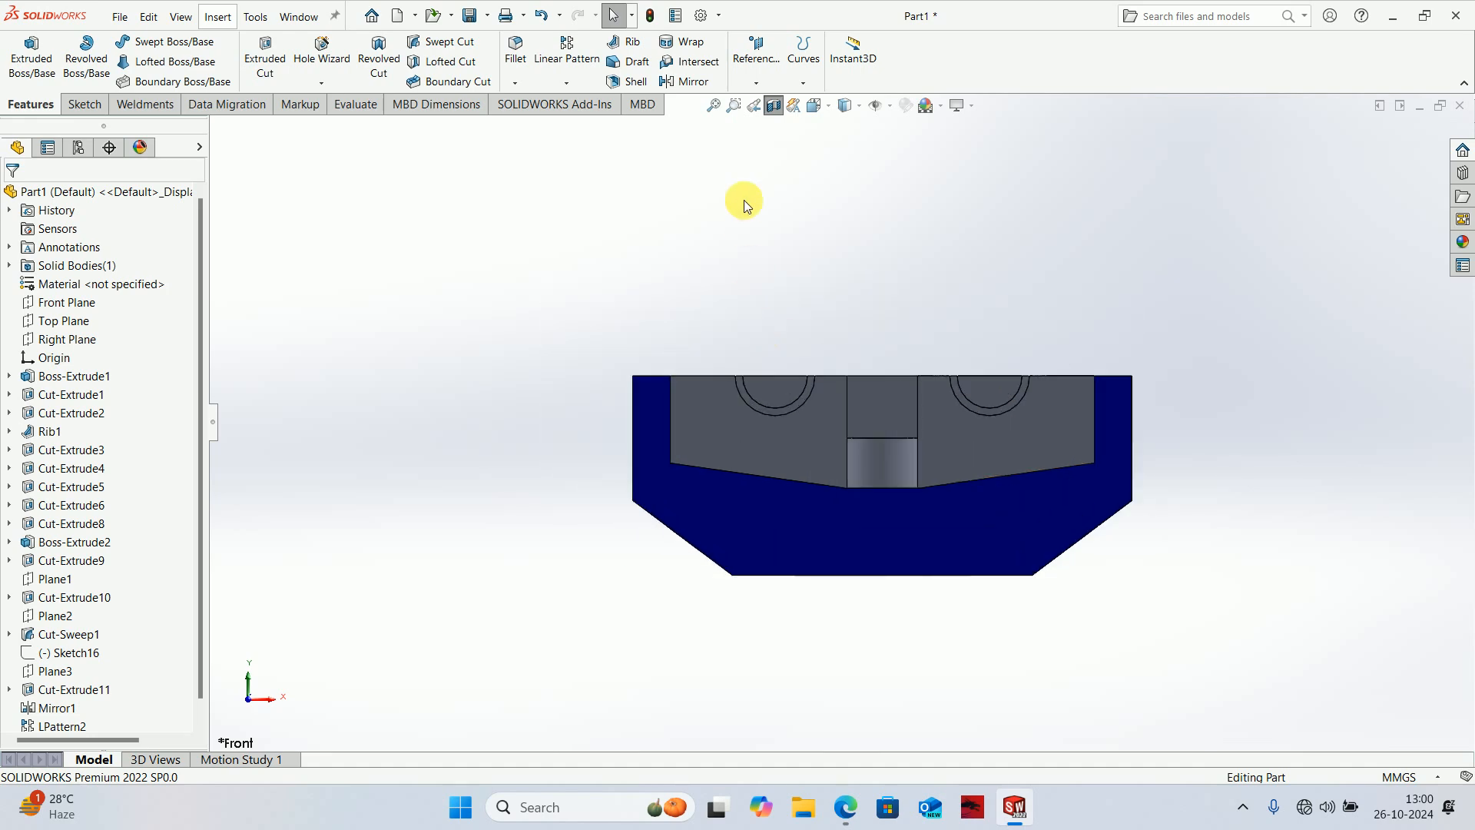
{"action": "left_click", "coordinate": [772, 112]}
- Inspect the part in a section view through the Right Plane from the right side, and close the section view
{"action": "scroll", "coordinate": [840, 421], "scroll_direction": "up", "scroll_amount": 3}
{"action": "middle_click_drag", "start_coordinate": [784, 342], "coordinate": [813, 461]}
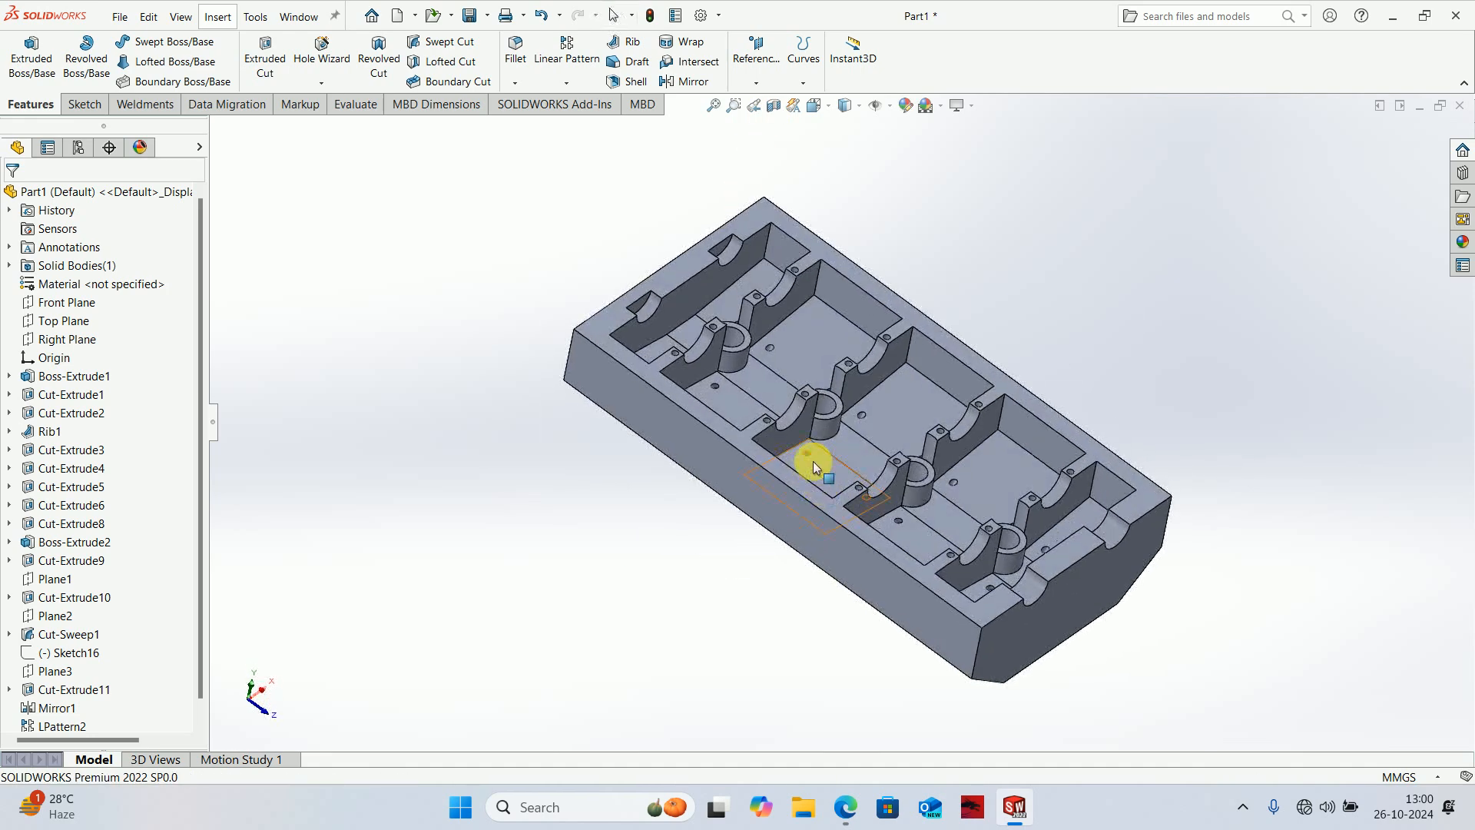
{"action": "left_click", "coordinate": [67, 302]}
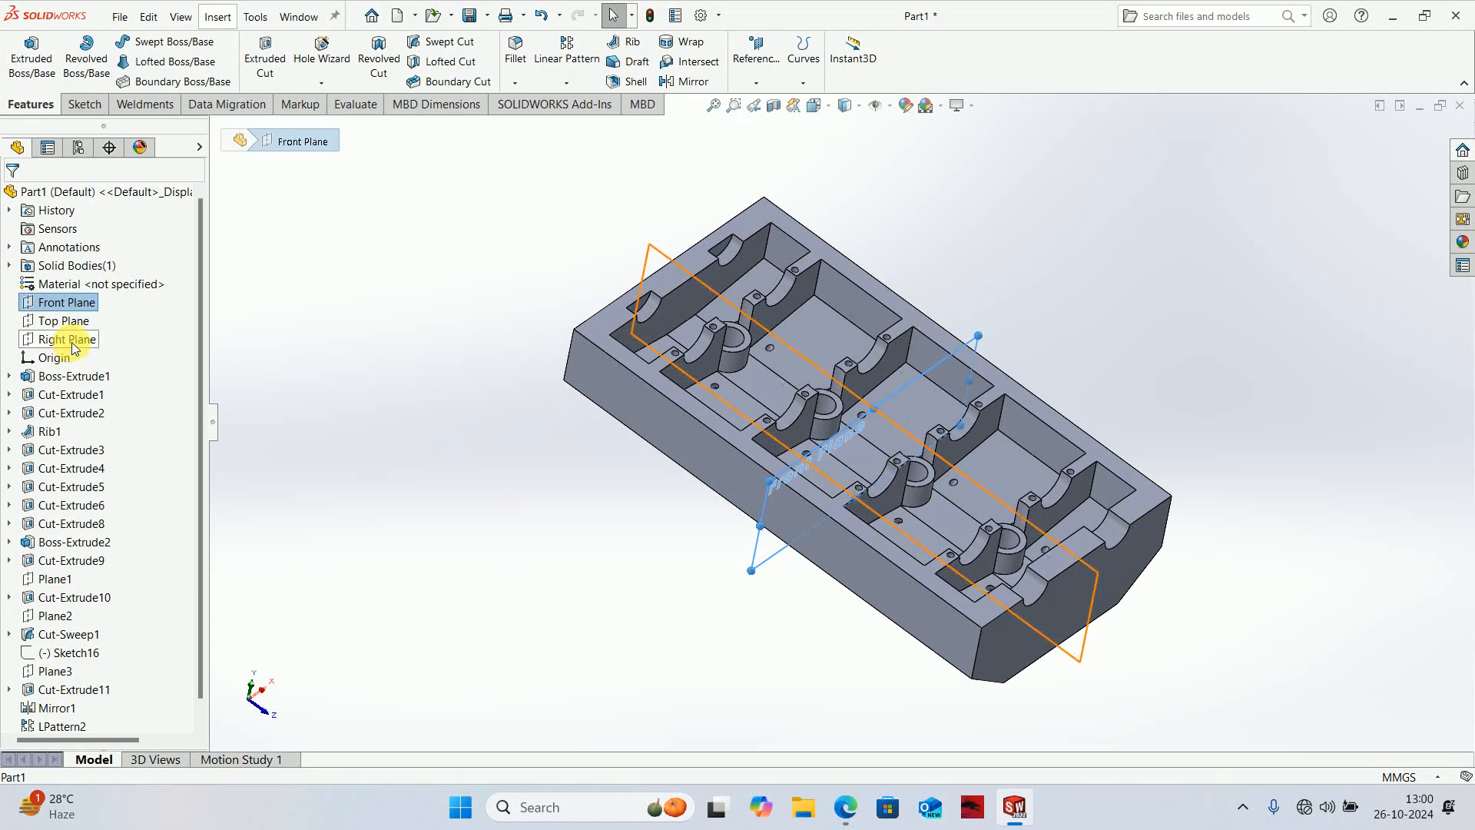
{"action": "left_click", "coordinate": [66, 339]}
{"action": "left_click", "coordinate": [773, 106]}
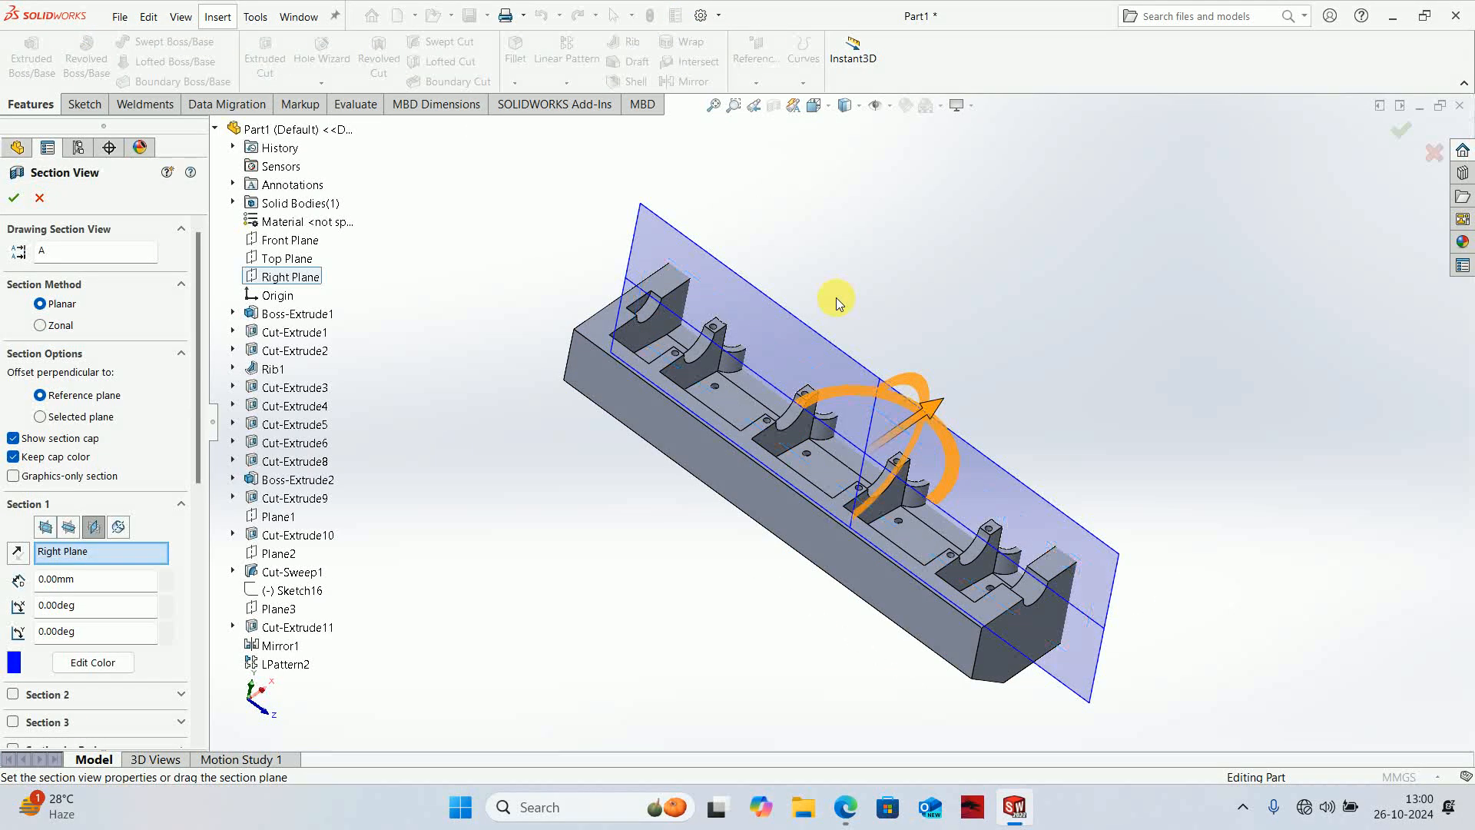
{"action": "key", "text": "ctrl+4"}
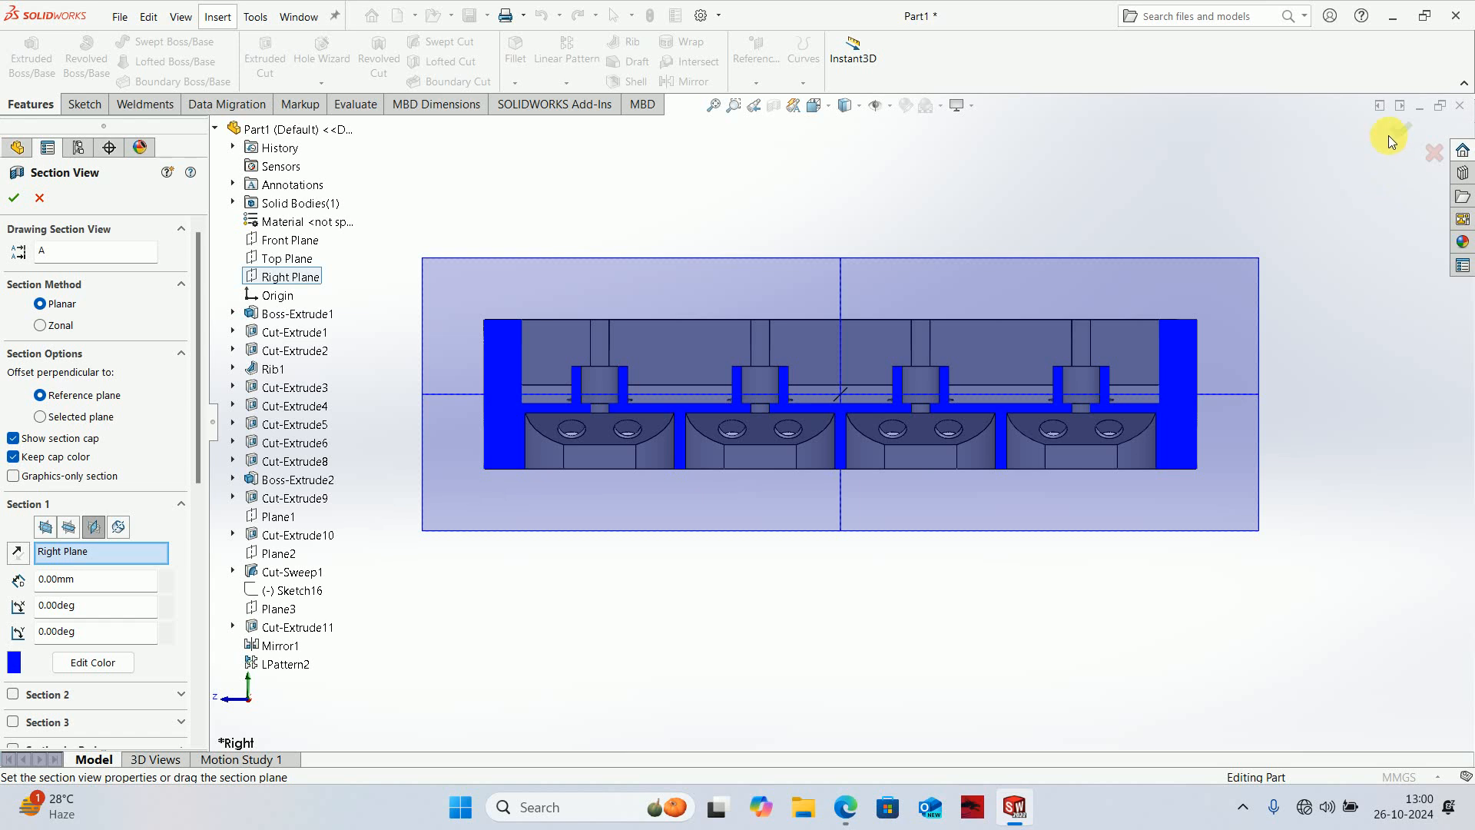
{"action": "left_click", "coordinate": [1396, 133]}
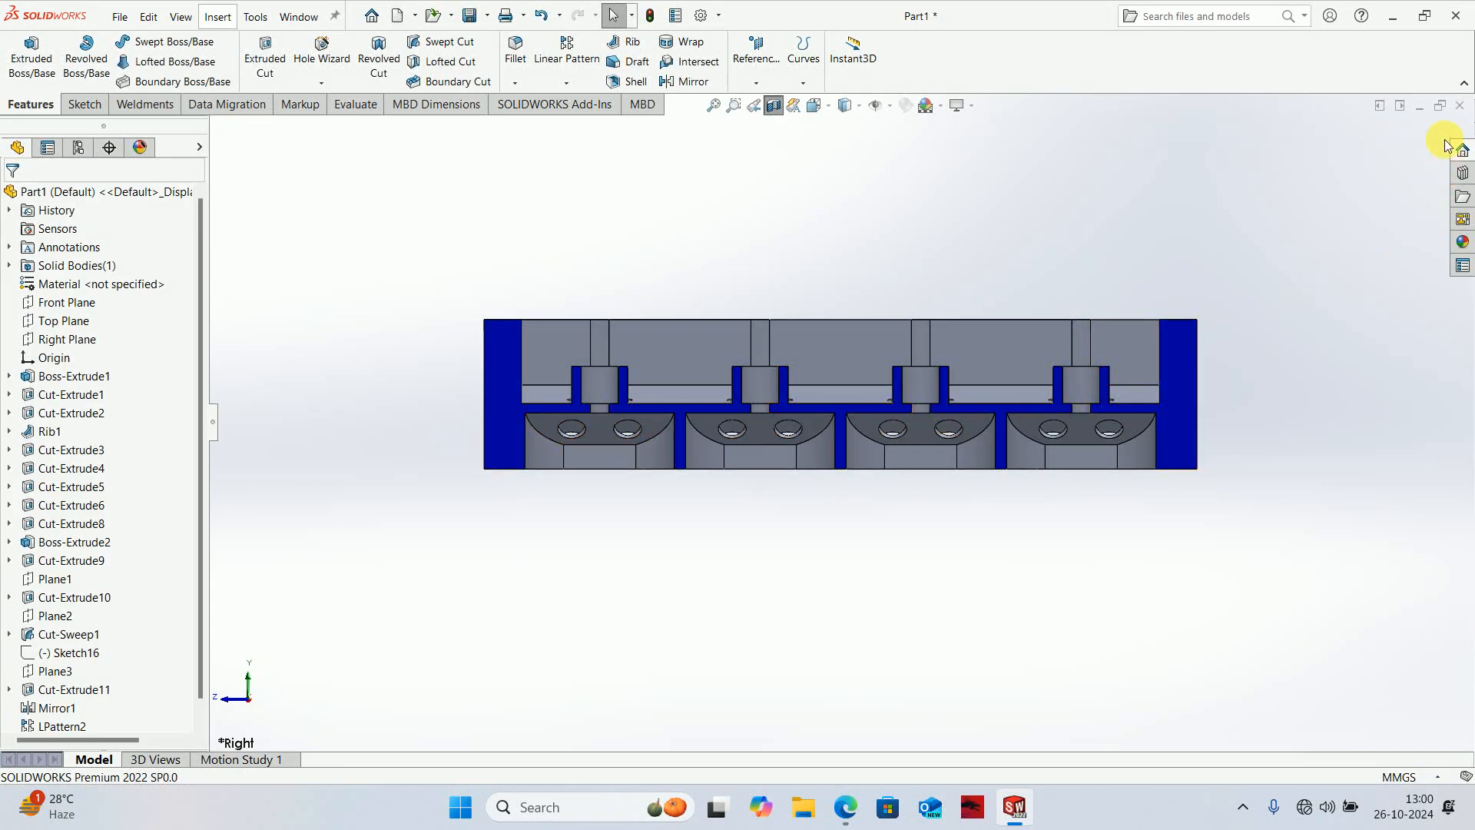
{"action": "left_click", "coordinate": [774, 105]}
{"action": "middle_click_drag", "start_coordinate": [800, 260], "coordinate": [776, 423]}
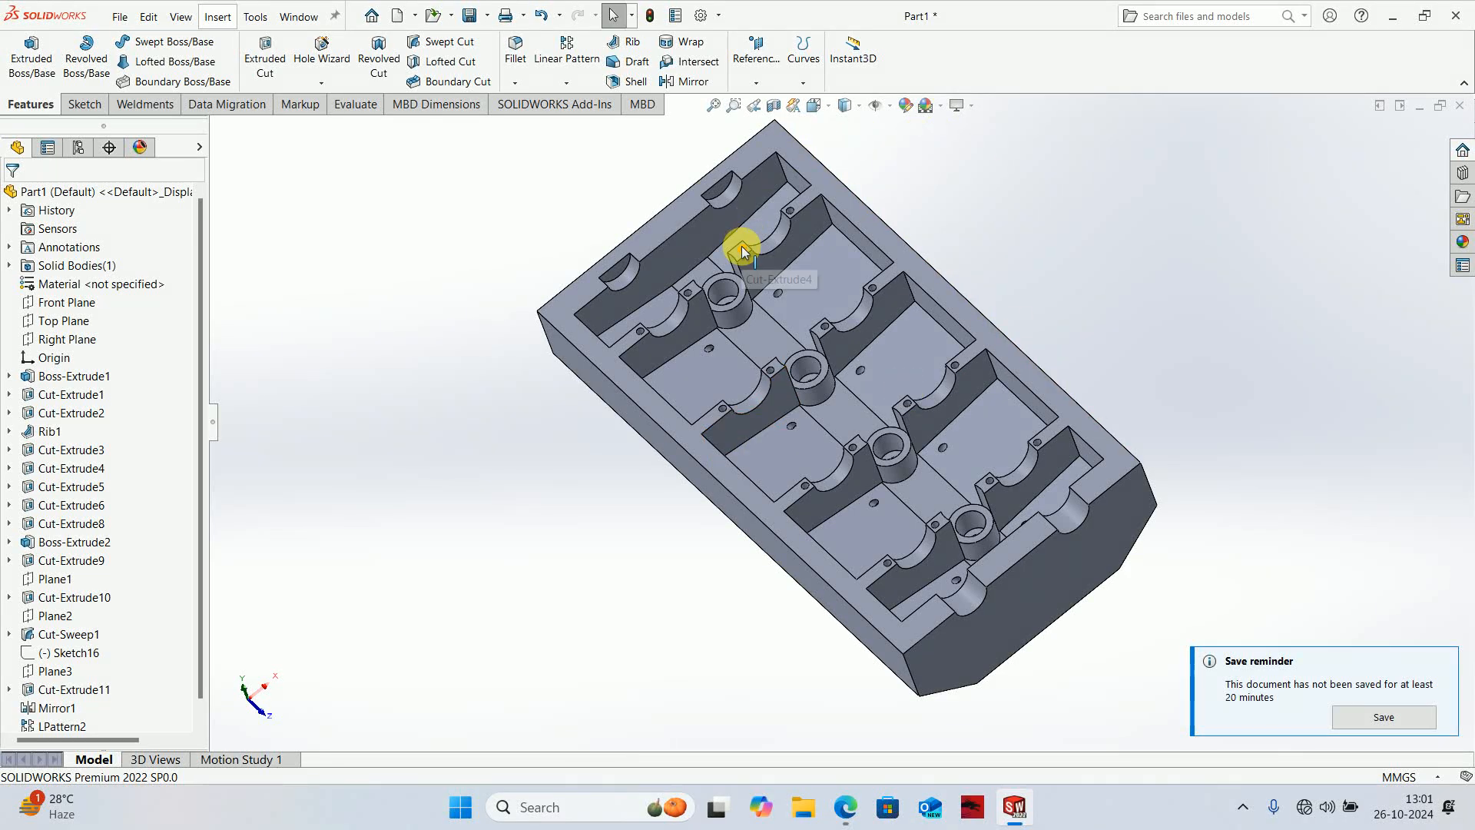